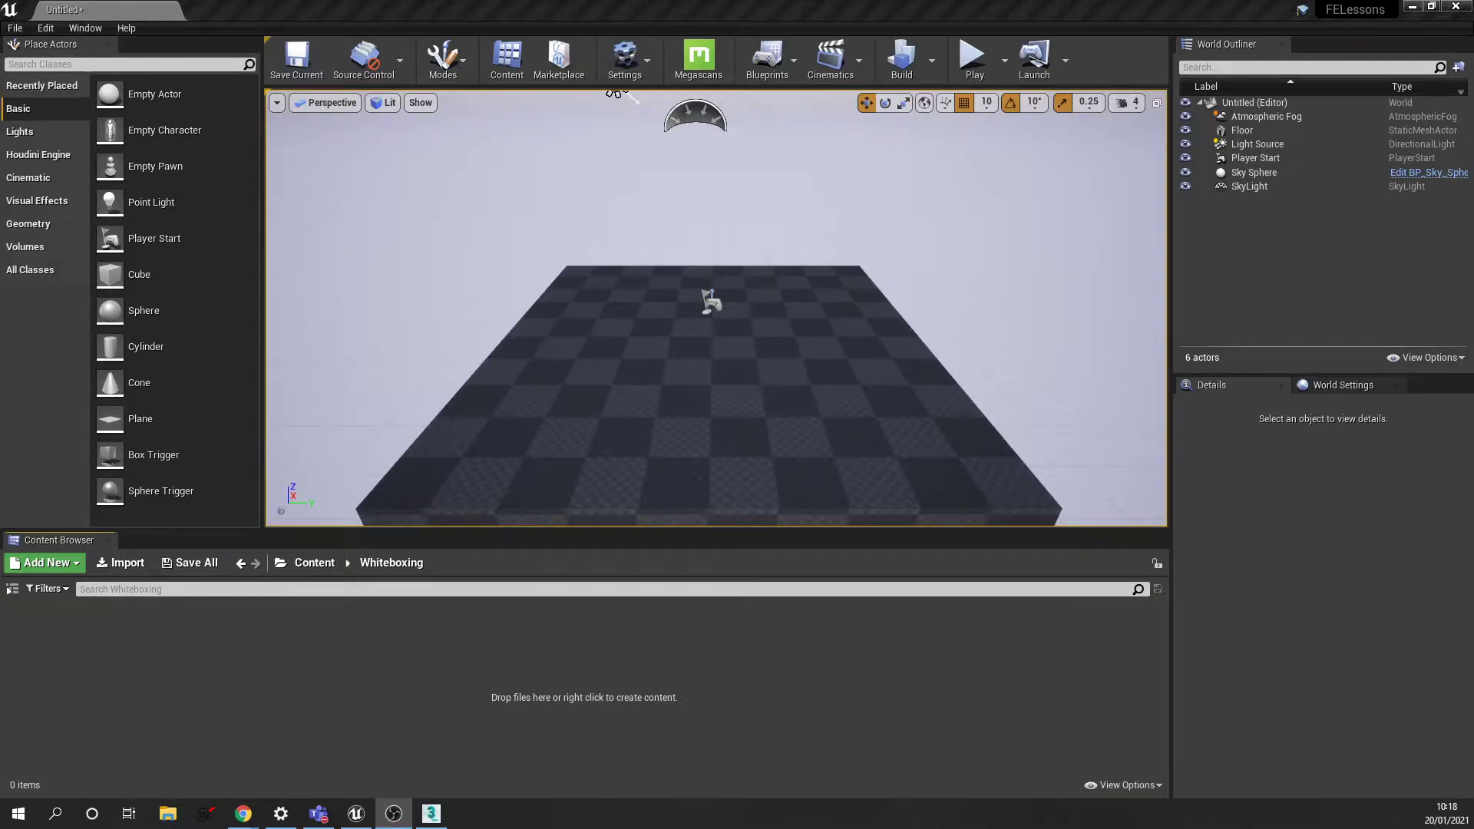
# Switch to Chrome and examine the hand-drawn top-down layout sketches in the World of Level Design CS:GO article
pyautogui.hotkey('alt', 'Tab')
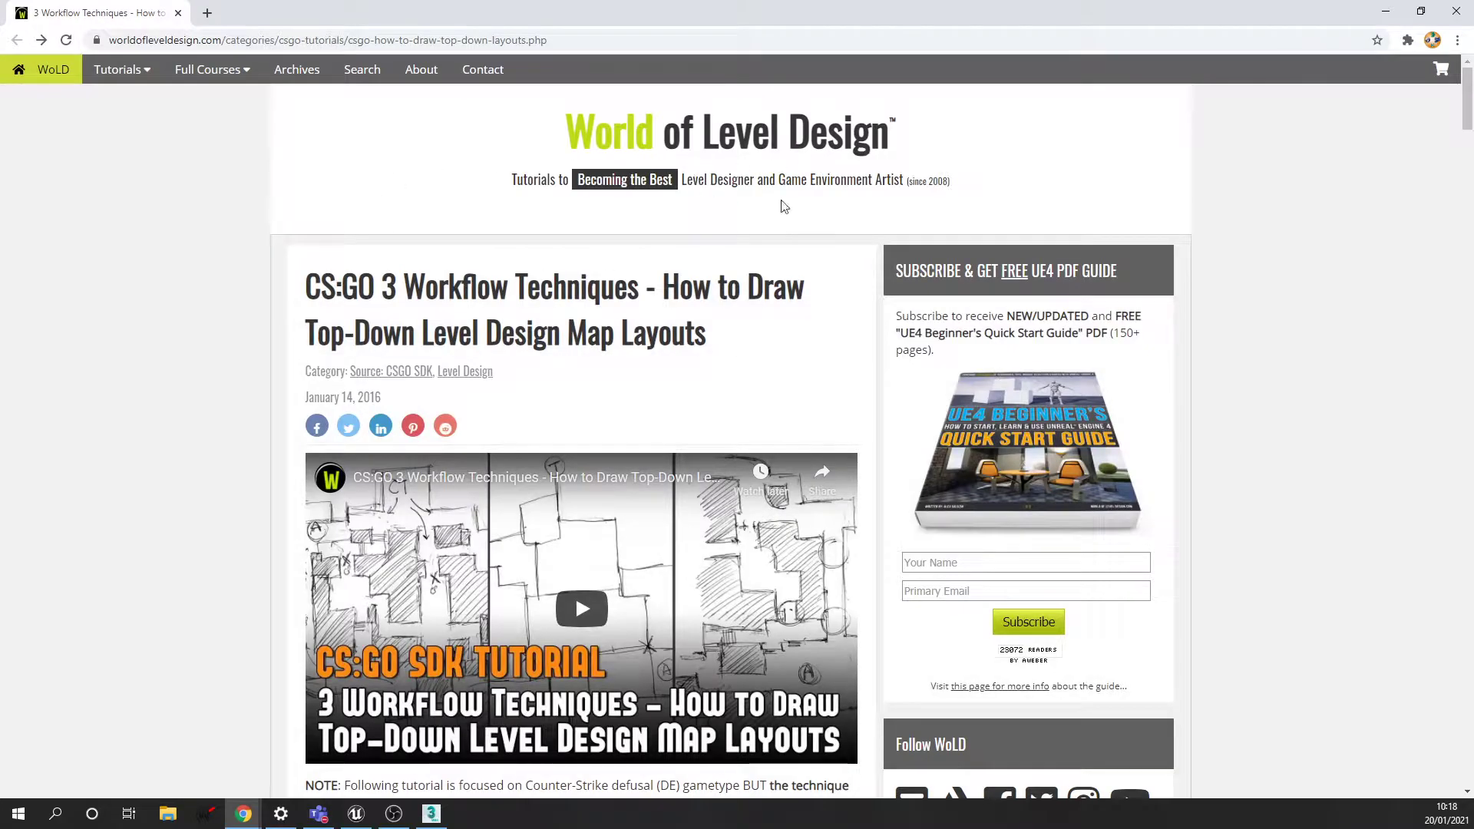
pyautogui.scroll(-2, 810, 309)
pyautogui.scroll(2, 666, 161)
pyautogui.scroll(-2, 796, 305)
pyautogui.scroll(-4, 795, 306)
pyautogui.scroll(6, 775, 301)
pyautogui.scroll(-3, 787, 310)
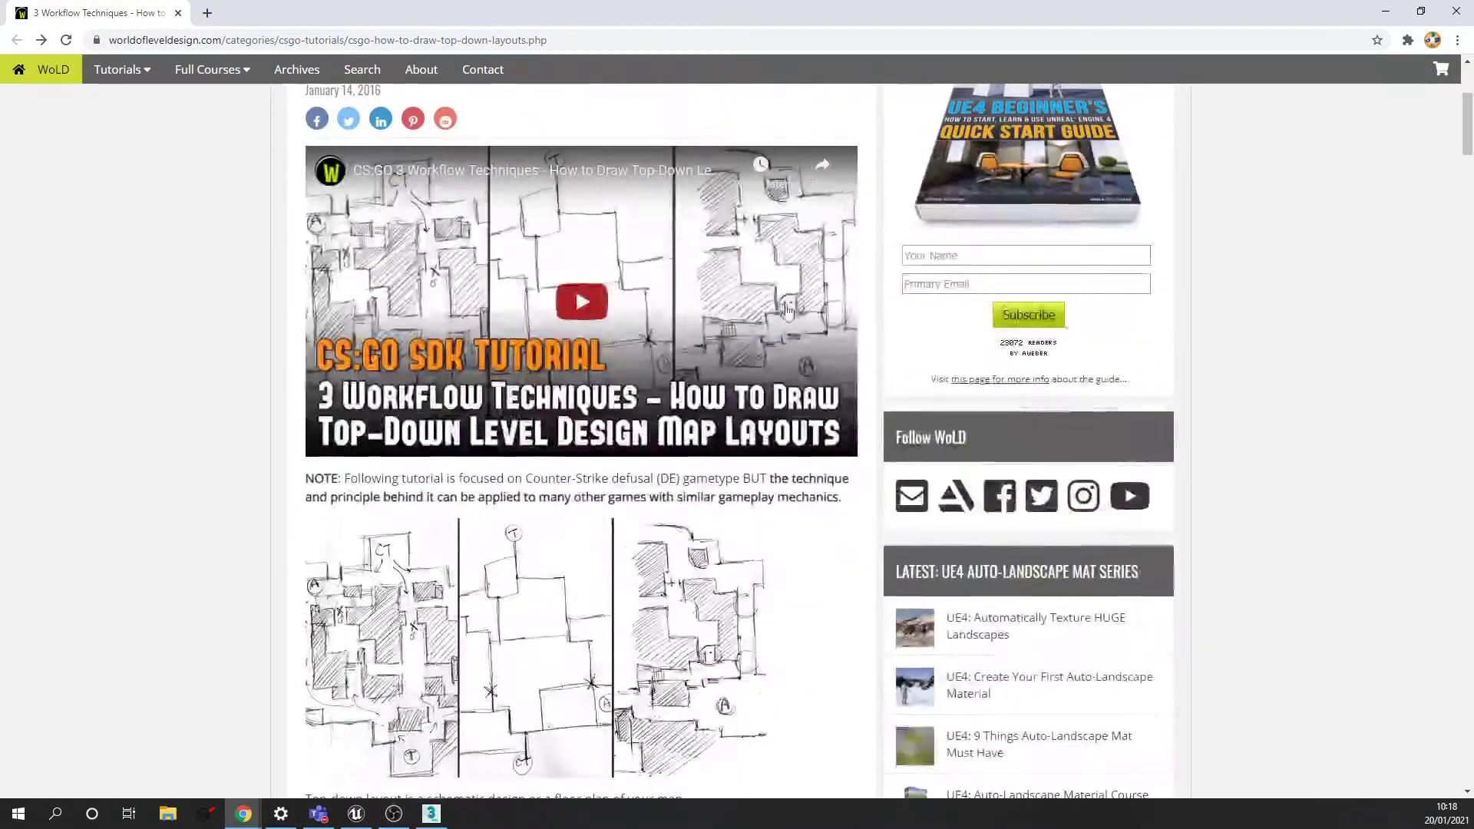
pyautogui.scroll(-2, 787, 309)
pyautogui.scroll(6, 802, 330)
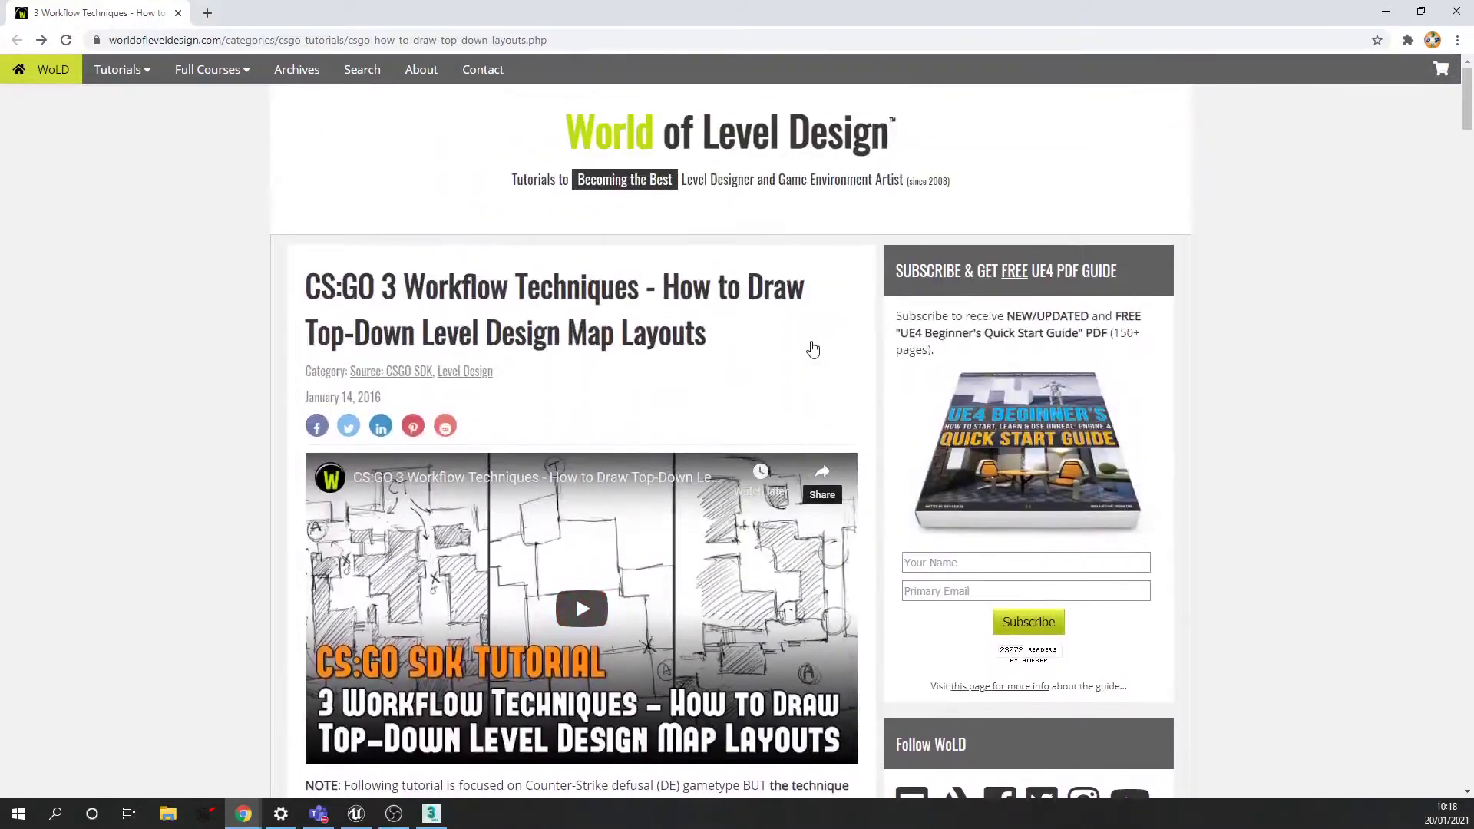
pyautogui.scroll(-7, 813, 349)
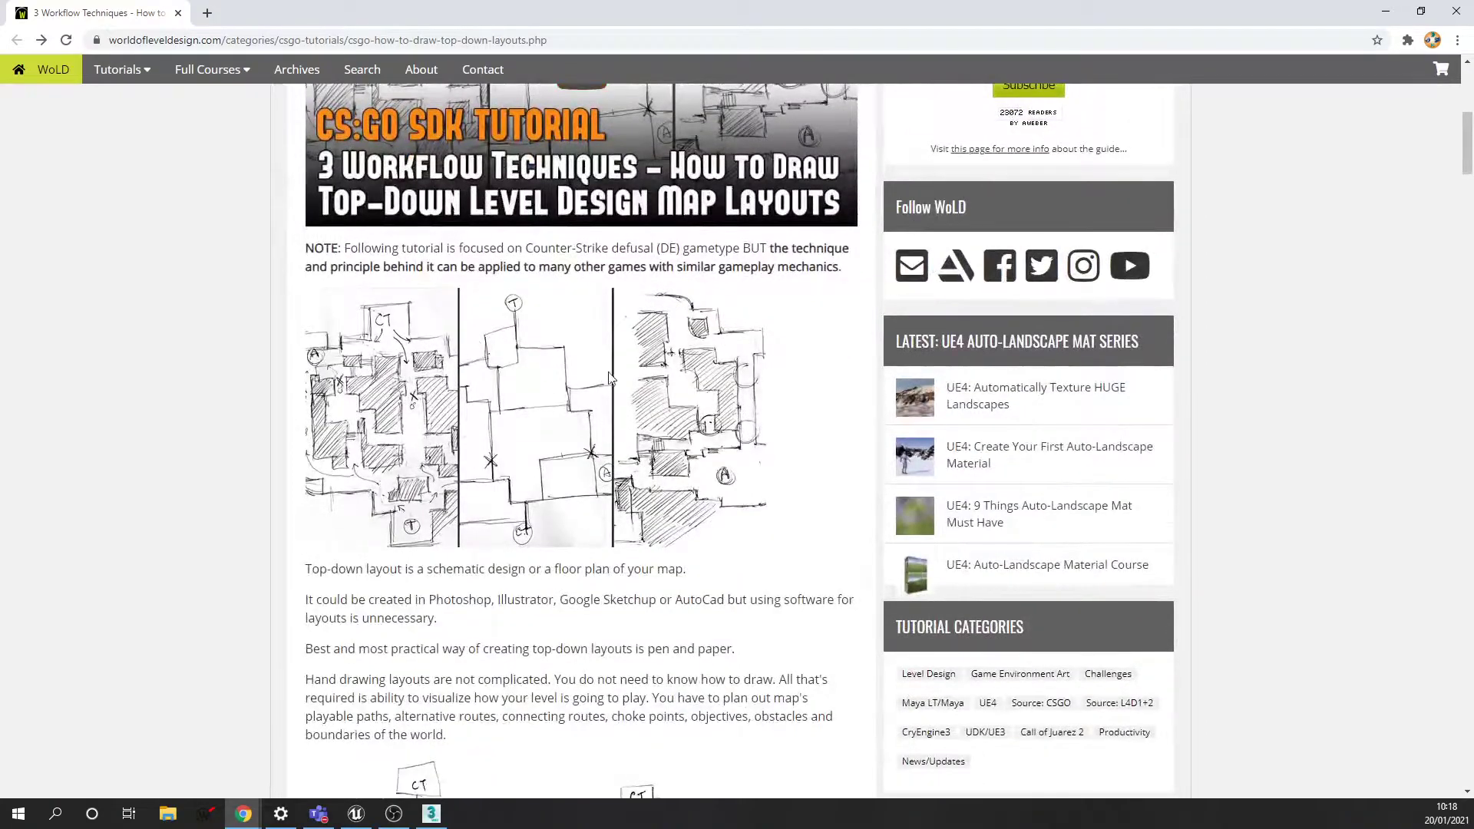
pyautogui.scroll(3, 604, 377)
pyautogui.scroll(-1, 460, 398)
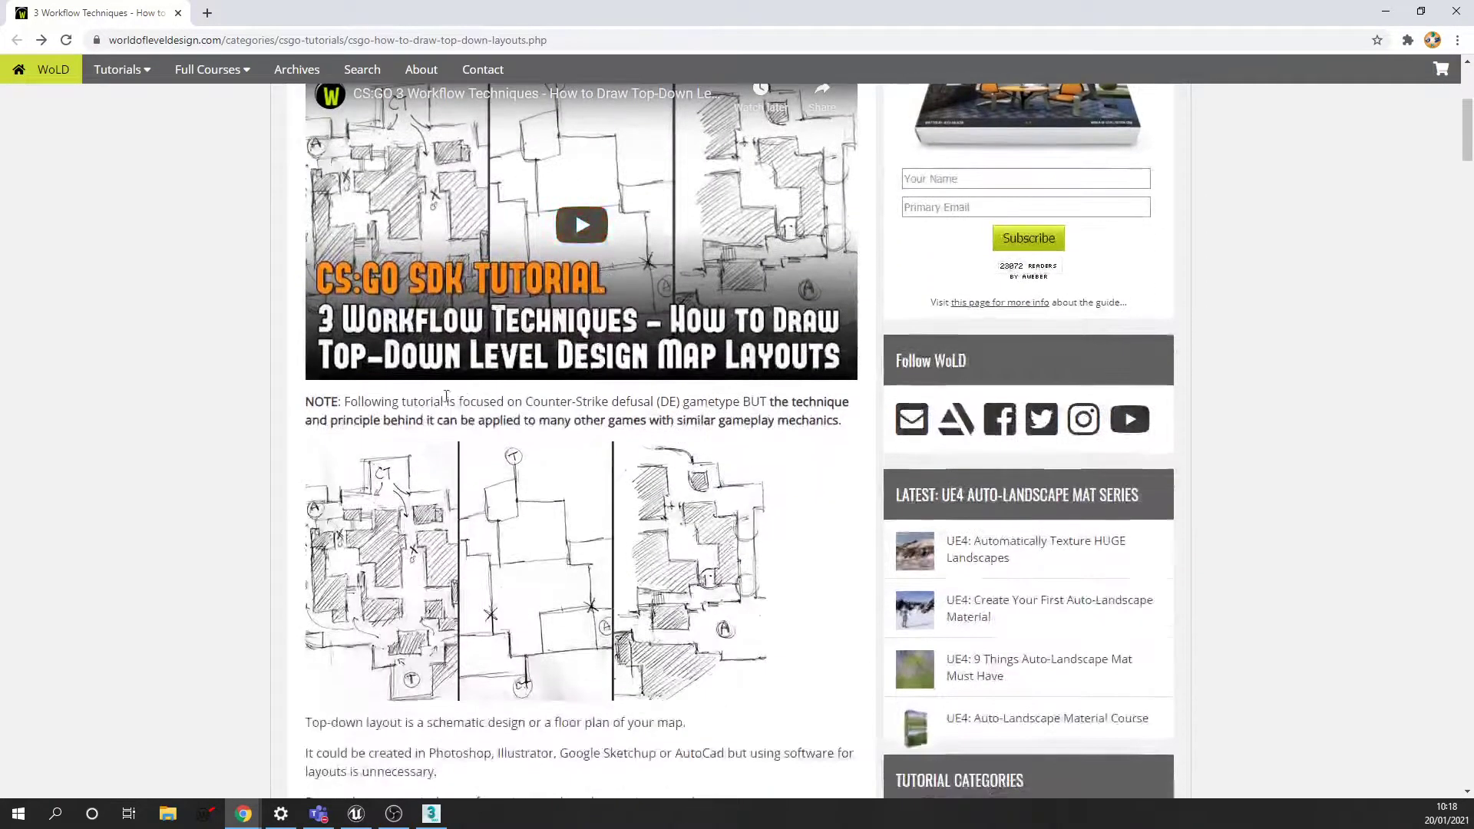
pyautogui.scroll(-2, 793, 410)
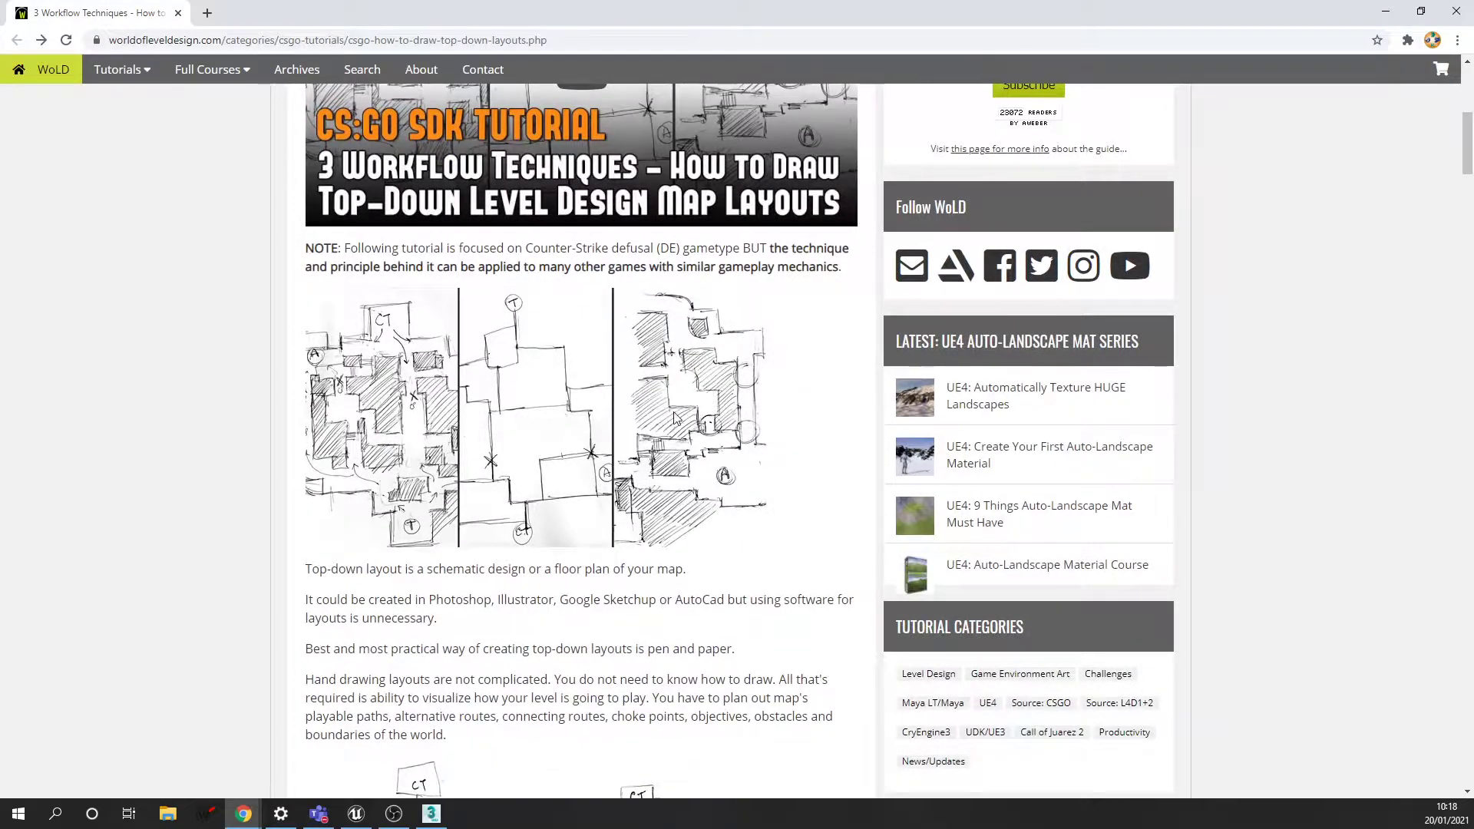
pyautogui.scroll(2, 676, 417)
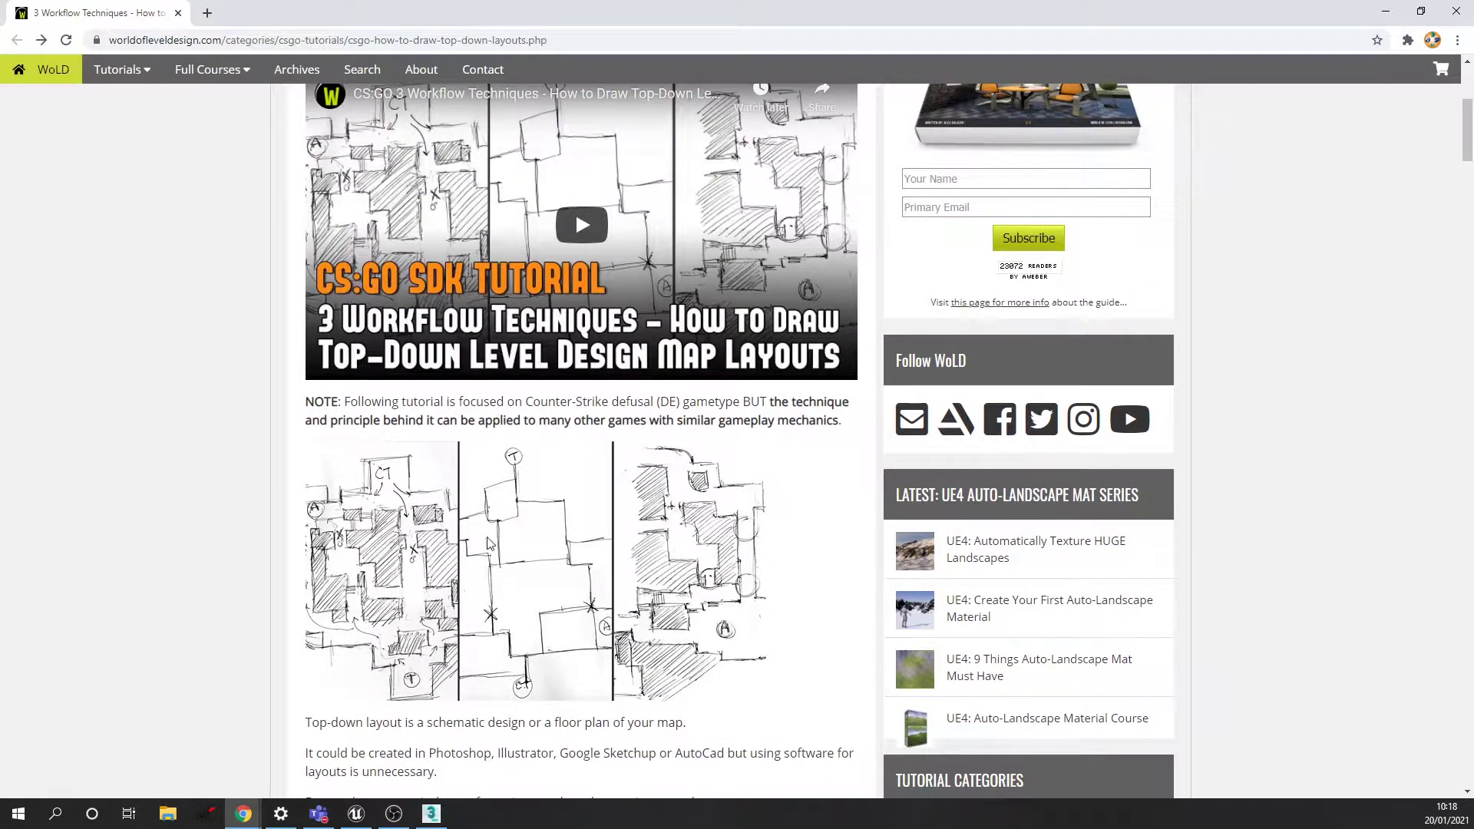
pyautogui.scroll(5, 468, 542)
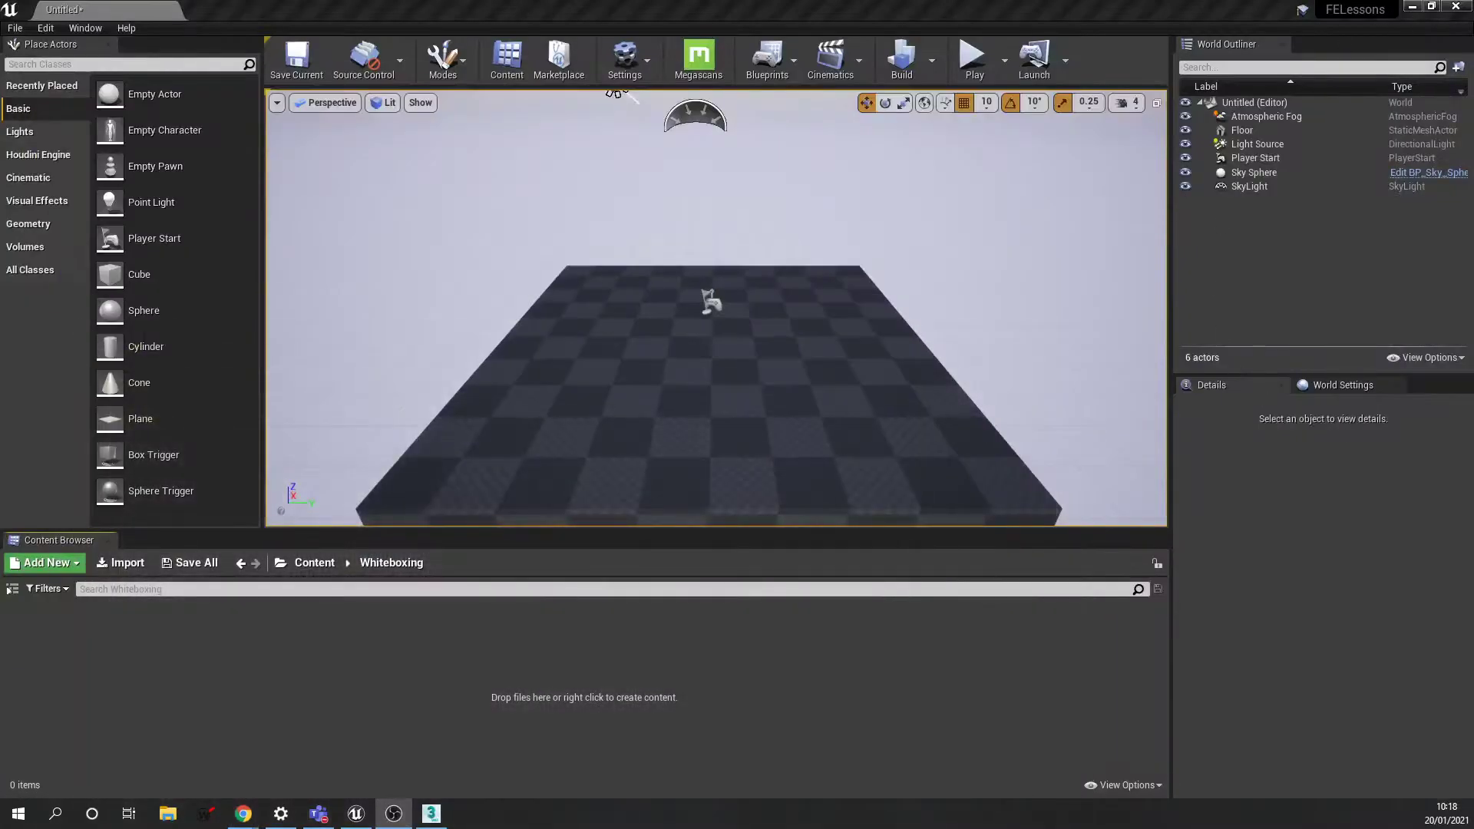
# Switch back to Unreal Editor and import the image 016-csgo-drawing-top-down-layout-04 from the Desktop into the Whiteboxing folder
pyautogui.click(383, 639)
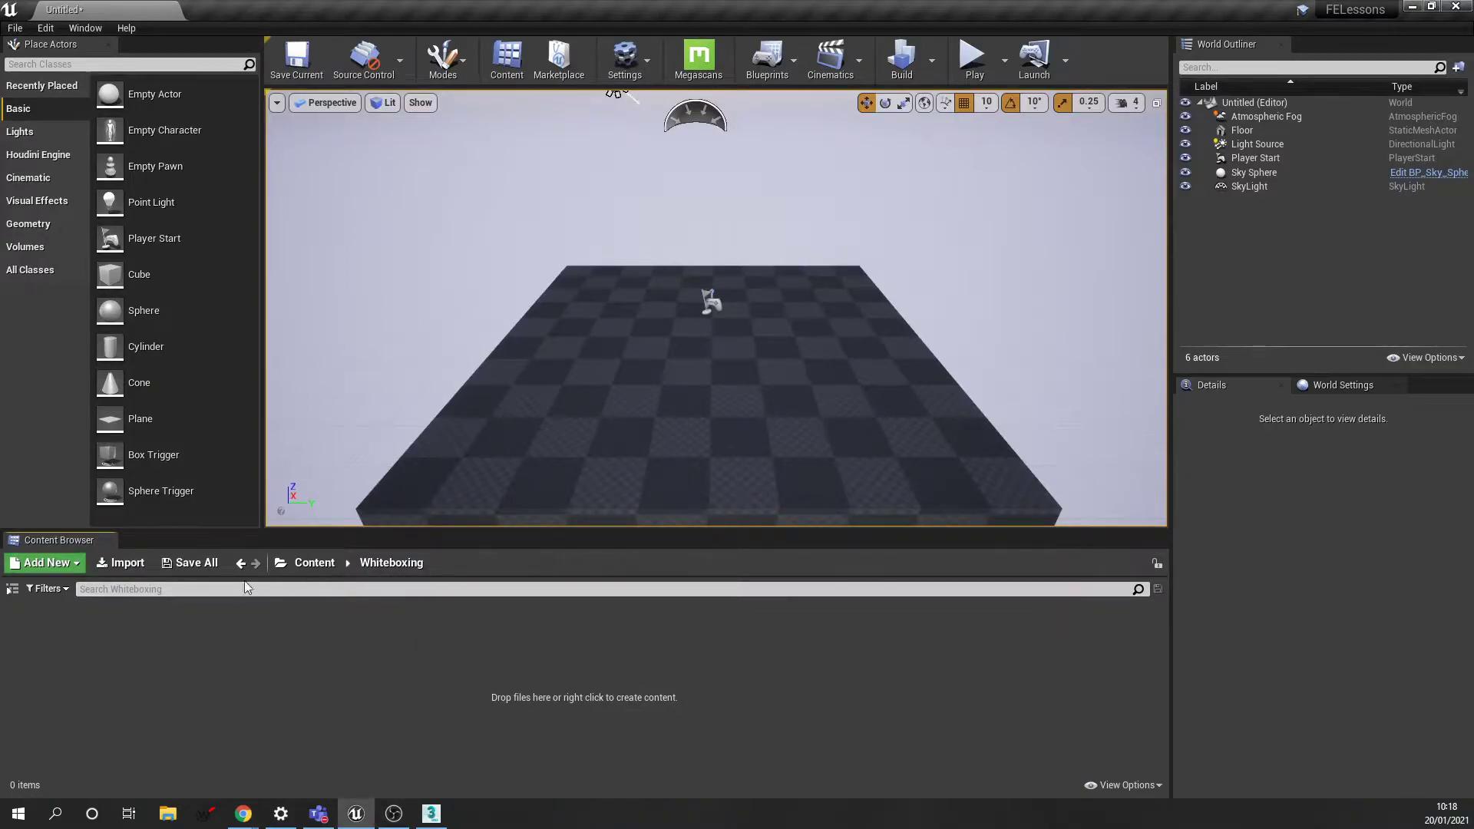
pyautogui.click(125, 564)
pyautogui.click(444, 192)
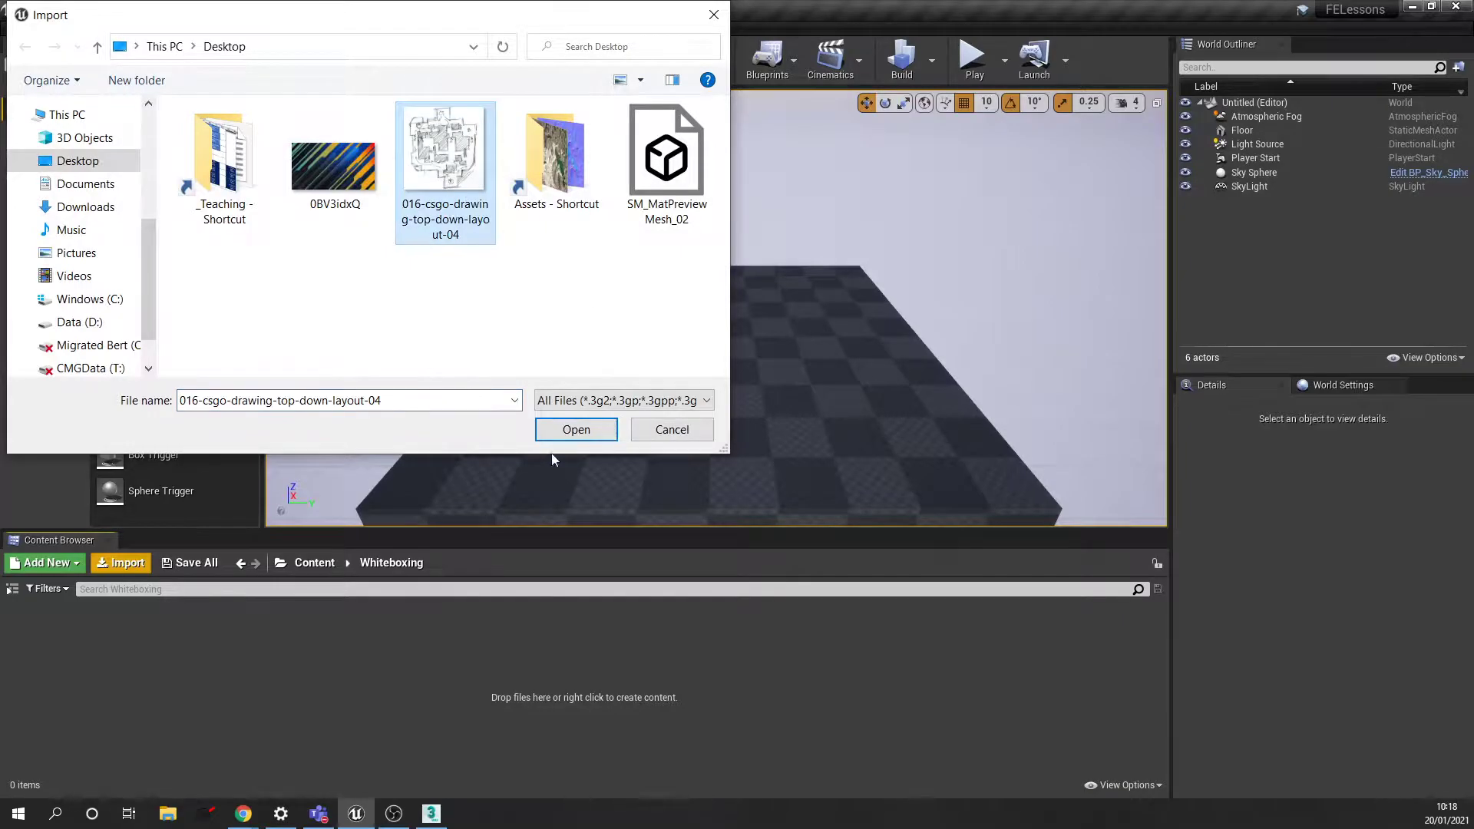
pyautogui.click(606, 427)
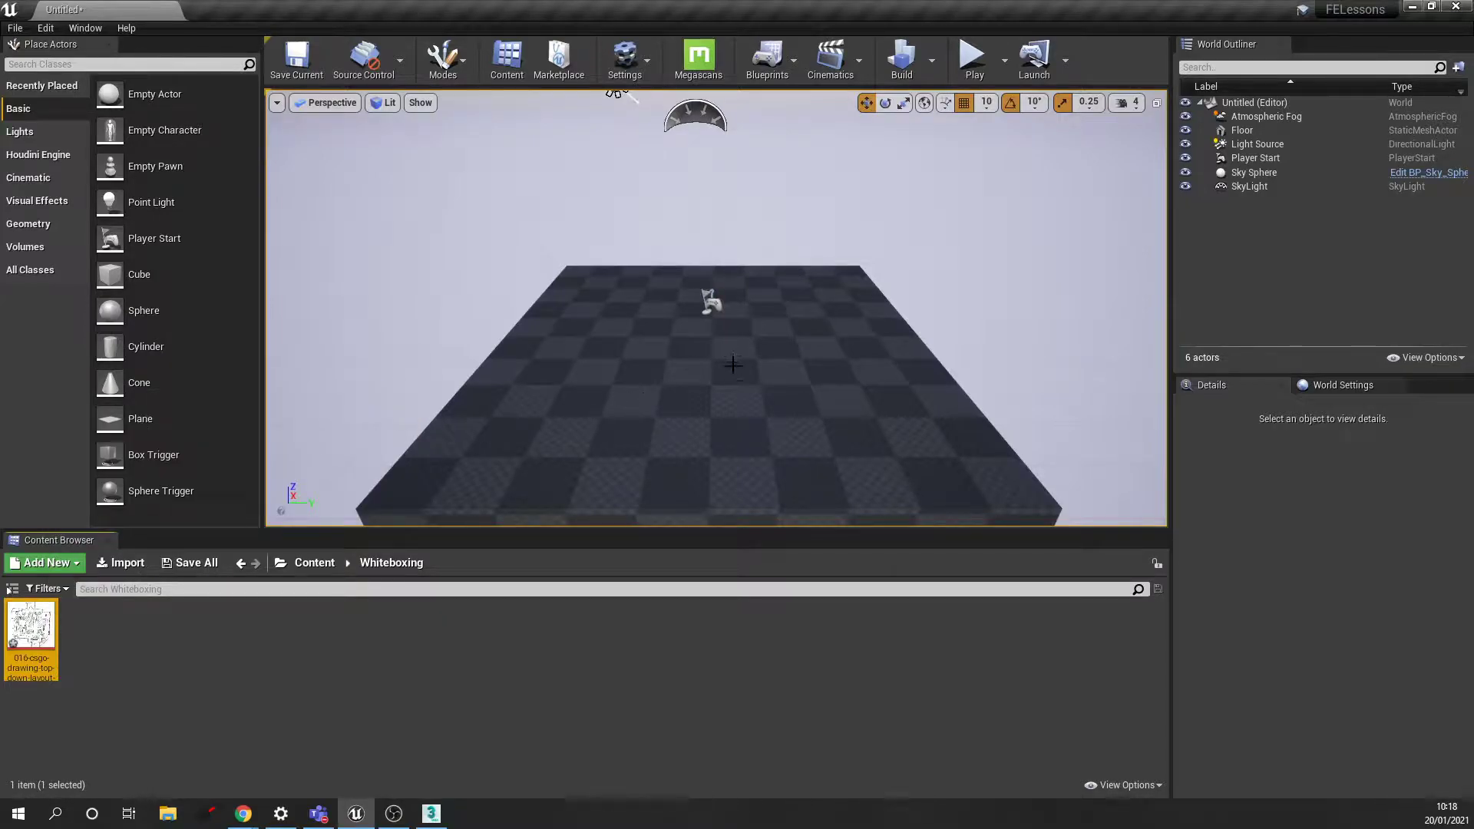
# Try to apply the imported layout drawing texture directly onto the level's checkered floor
pyautogui.moveTo(17, 635); pyautogui.dragTo(674, 685)
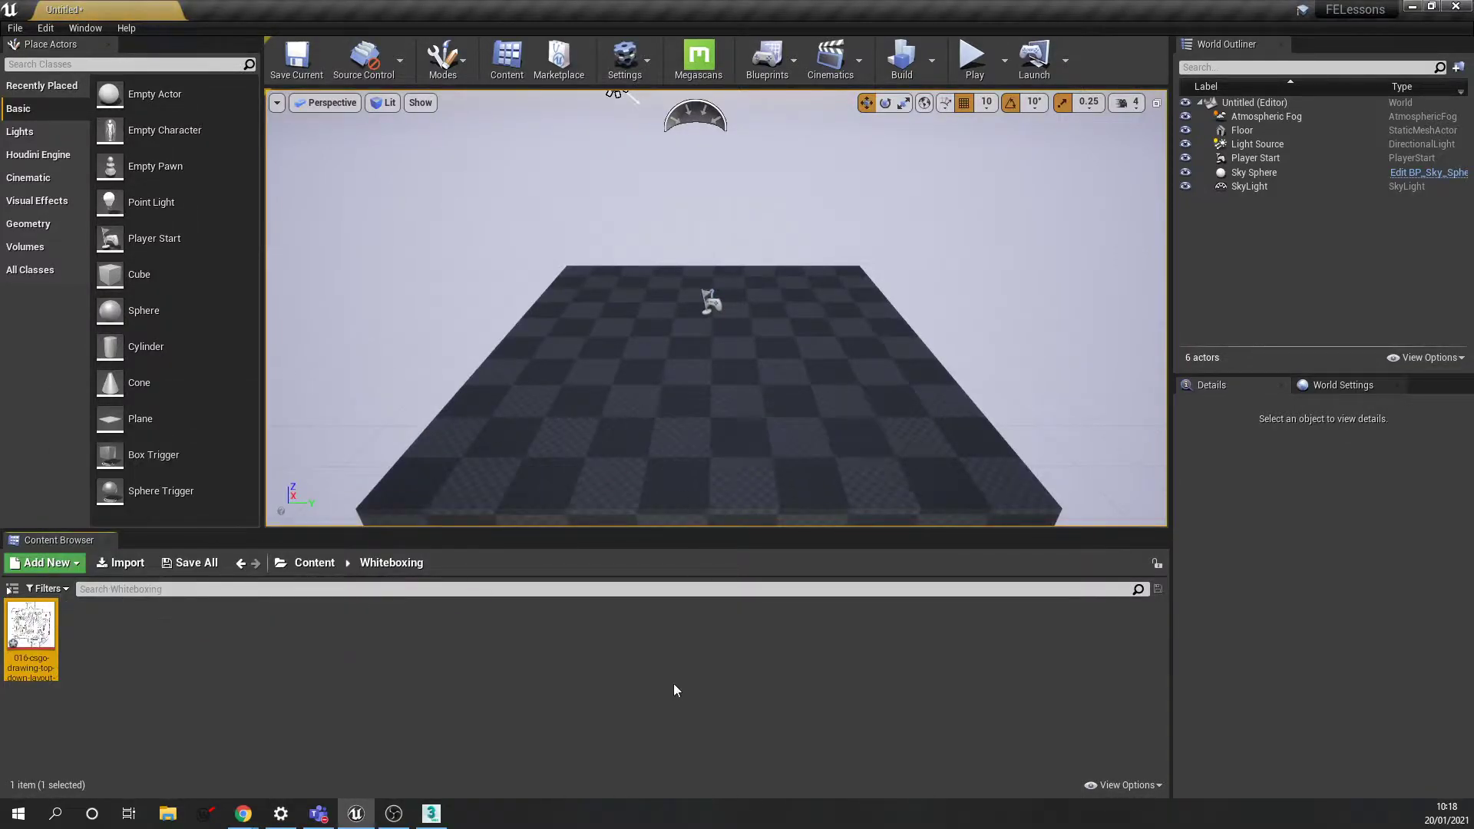
pyautogui.moveTo(713, 394); pyautogui.dragTo(714, 394, button='right')
pyautogui.click(712, 393)
pyautogui.moveTo(21, 639); pyautogui.dragTo(604, 501)
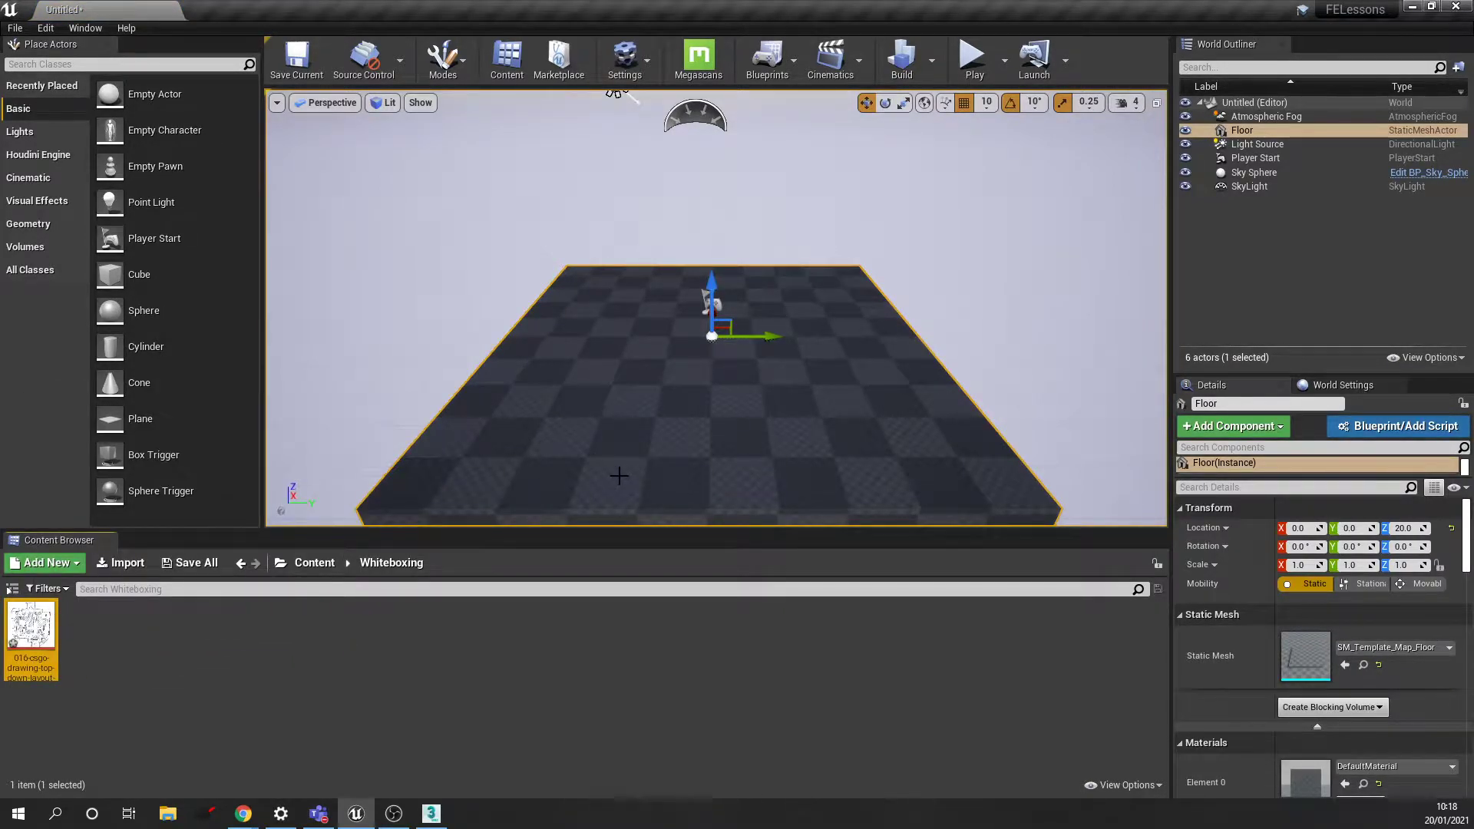
pyautogui.click(678, 426)
pyautogui.scroll(-3, 712, 411)
pyautogui.scroll(2, 729, 409)
pyautogui.moveTo(736, 412); pyautogui.dragTo(710, 404, button='right')
pyautogui.rightClick(709, 405)
pyautogui.click(659, 367)
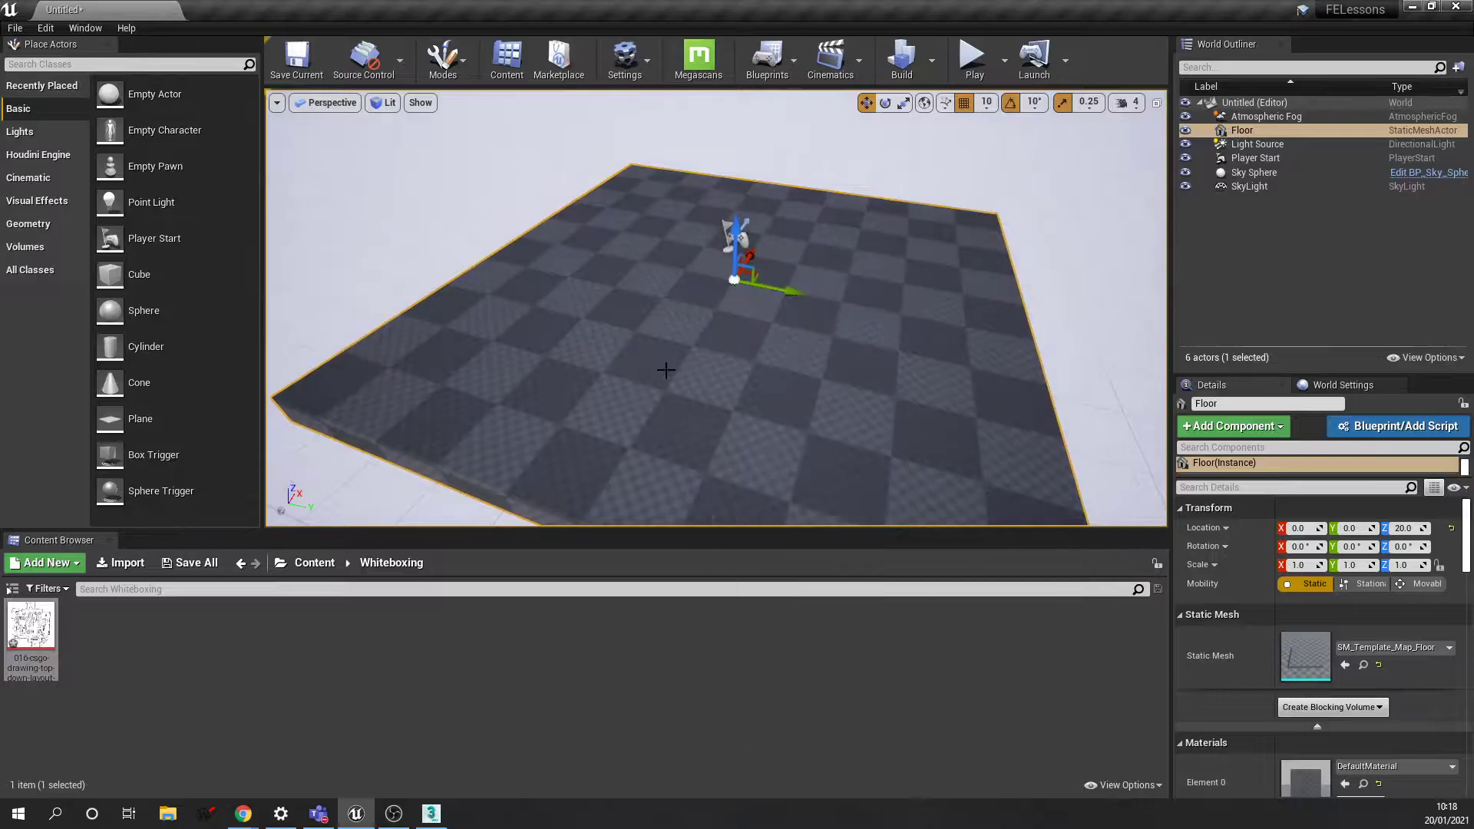
pyautogui.moveTo(31, 625); pyautogui.dragTo(617, 401)
pyautogui.moveTo(617, 402)
pyautogui.mouseDown(button='right')
pyautogui.moveTo(584, 430)
pyautogui.moveTo(683, 330)
pyautogui.moveTo(683, 361)
pyautogui.moveTo(661, 384)
pyautogui.moveTo(615, 376)
pyautogui.moveTo(653, 395)
pyautogui.moveTo(619, 404)
pyautogui.mouseUp(button='right')
pyautogui.press('w')
pyautogui.press('s')
pyautogui.press('w')
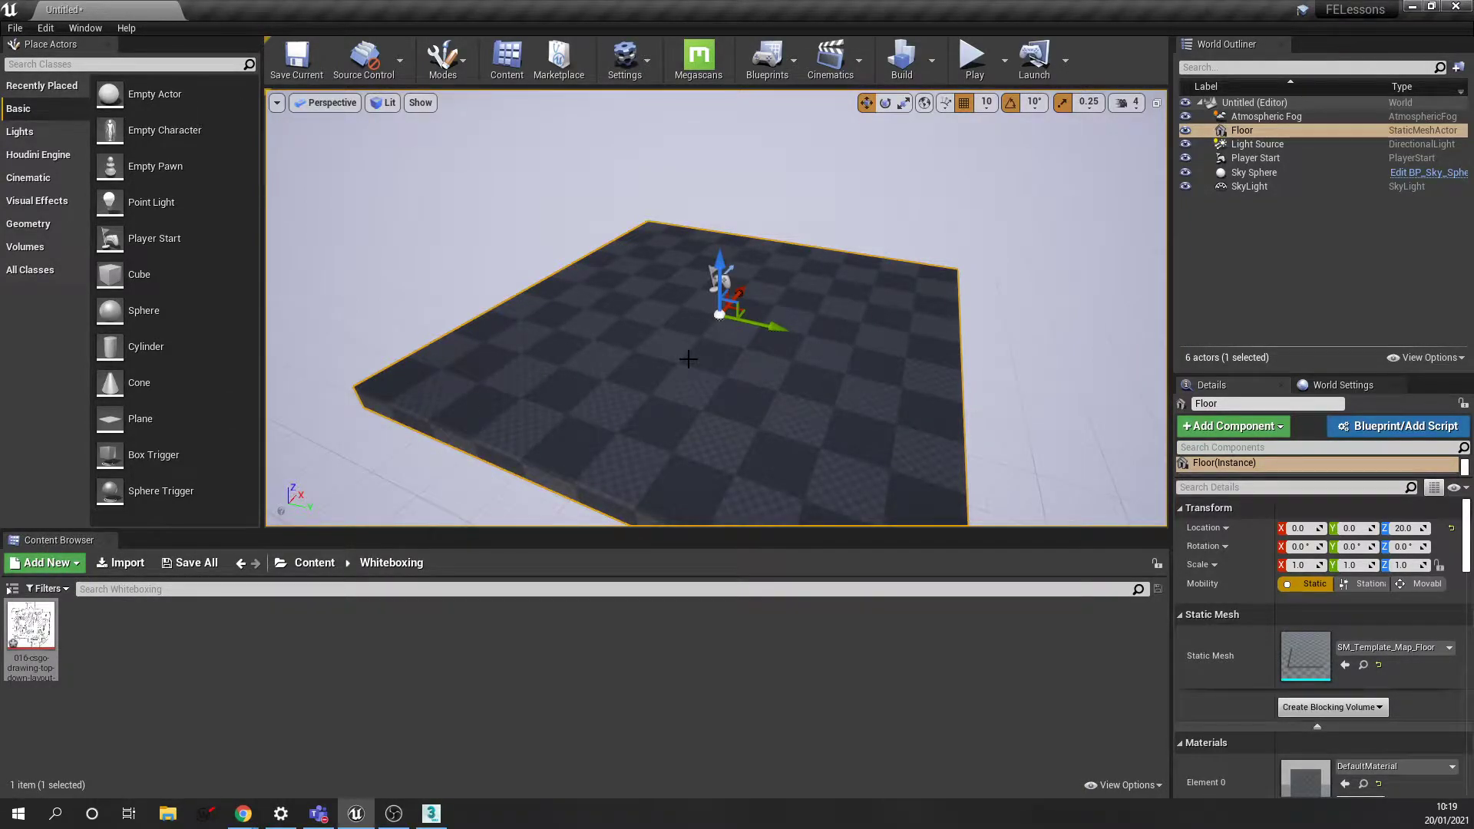
# Delete the checkered floor and place a basic Plane in the level near the Player Start
pyautogui.press('Delete')
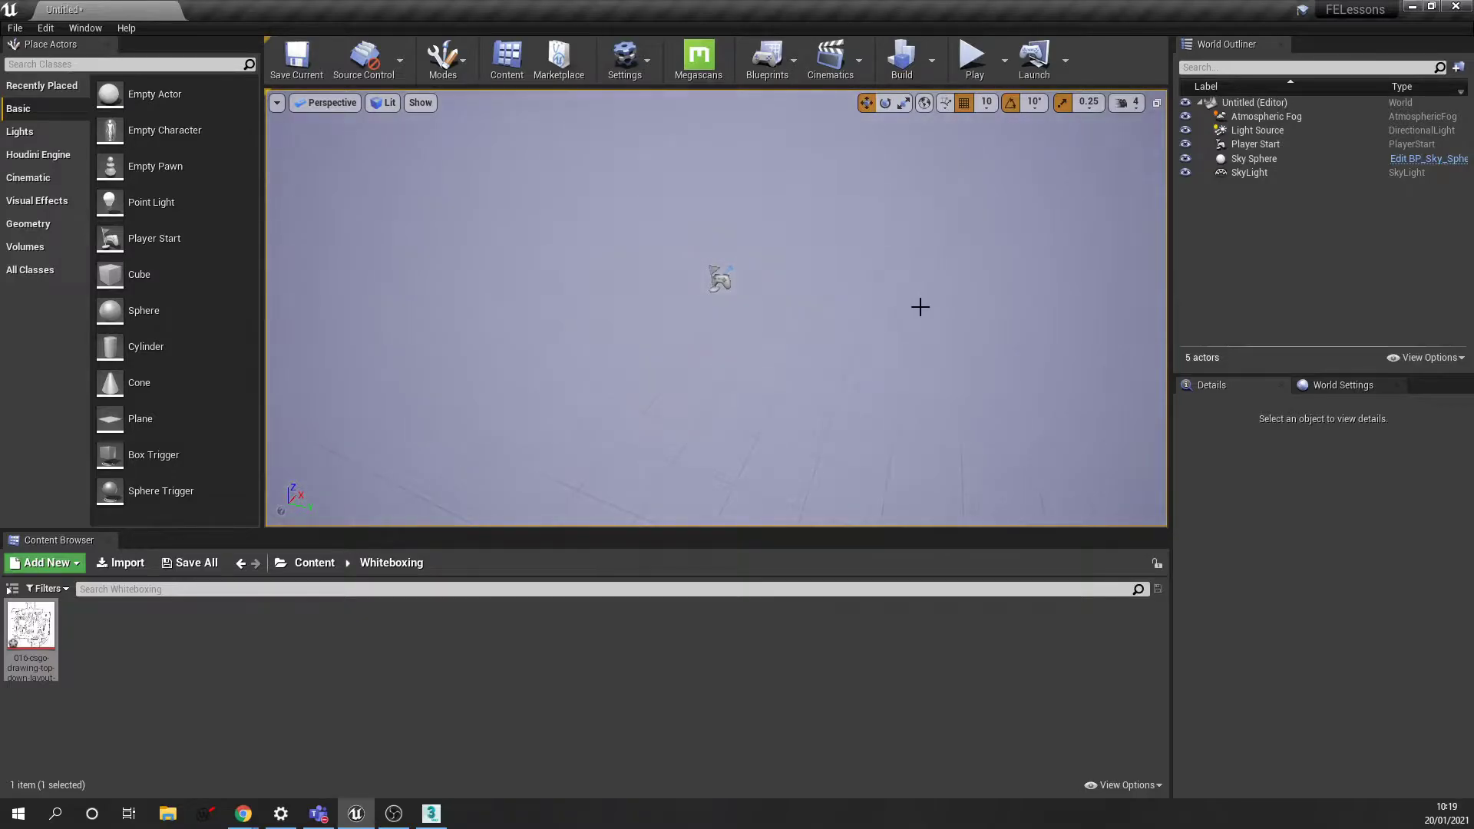
pyautogui.moveTo(184, 413); pyautogui.dragTo(660, 326)
# Try to apply the layout drawing texture to the new plane and inspect the plane up close
pyautogui.moveTo(31, 631); pyautogui.dragTo(665, 342)
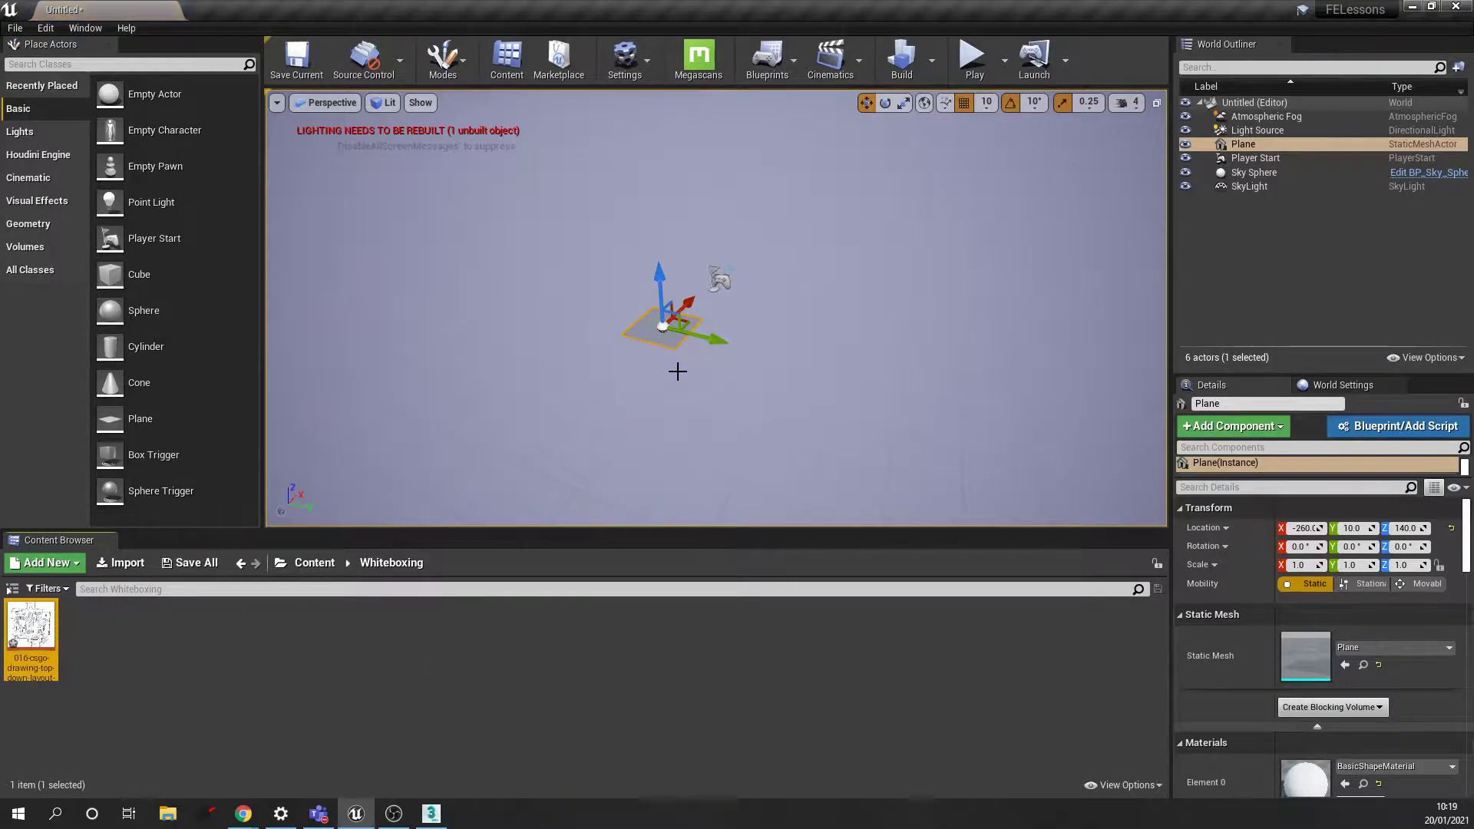
pyautogui.scroll(5, 677, 371)
pyautogui.moveTo(677, 371); pyautogui.dragTo(829, 430, button='right')
pyautogui.press('s')
pyautogui.moveTo(675, 383); pyautogui.dragTo(698, 312)
pyautogui.moveTo(662, 302); pyautogui.dragTo(407, 428, button='right')
pyautogui.press('w')
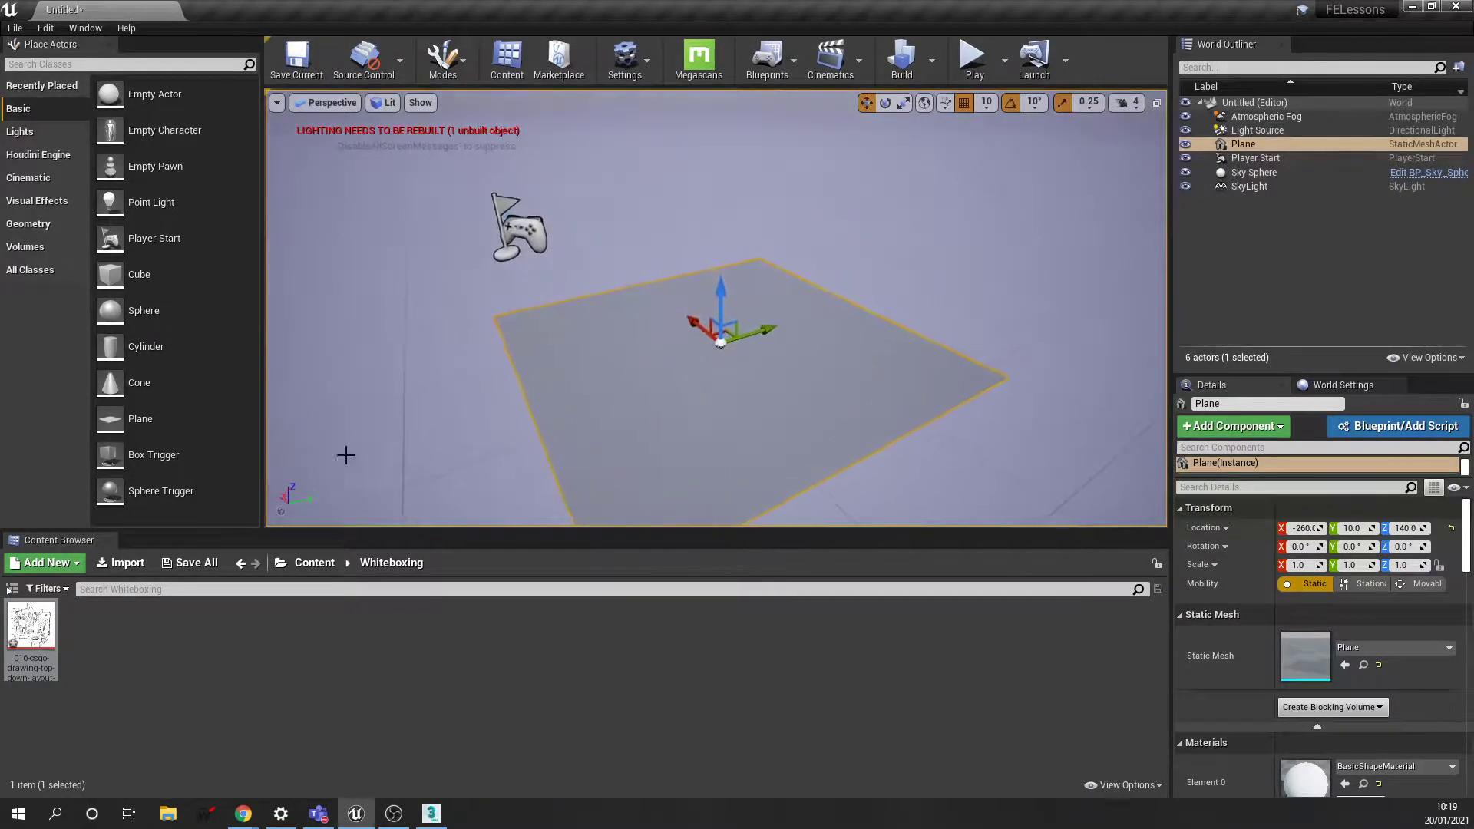
# Save all changes, storing the level as DraftLevel in the Whiteboxing folder
pyautogui.click(122, 630)
pyautogui.click(189, 563)
pyautogui.click(870, 543)
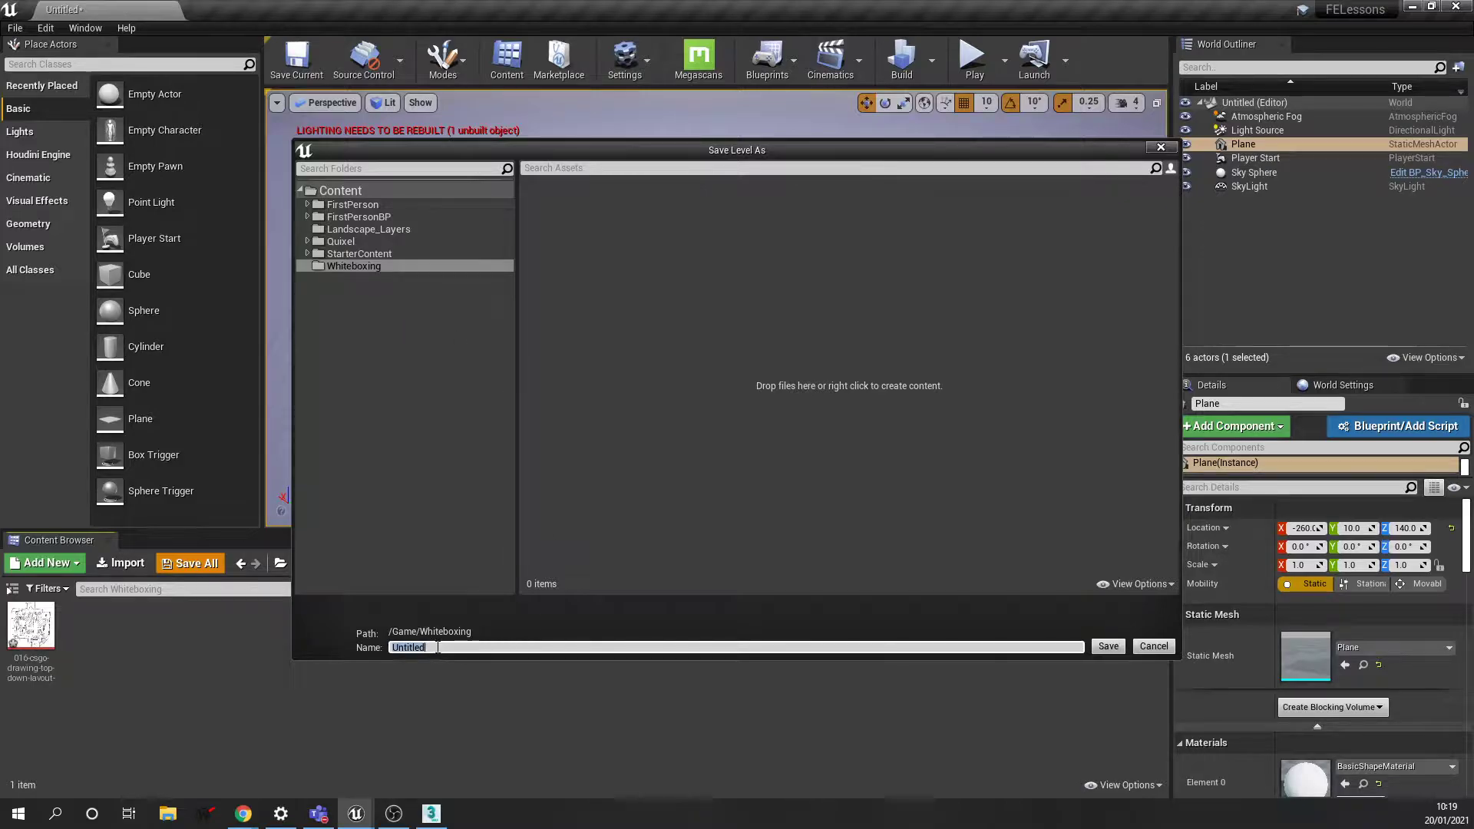
pyautogui.write('DraftLevel')
pyautogui.press('Return')
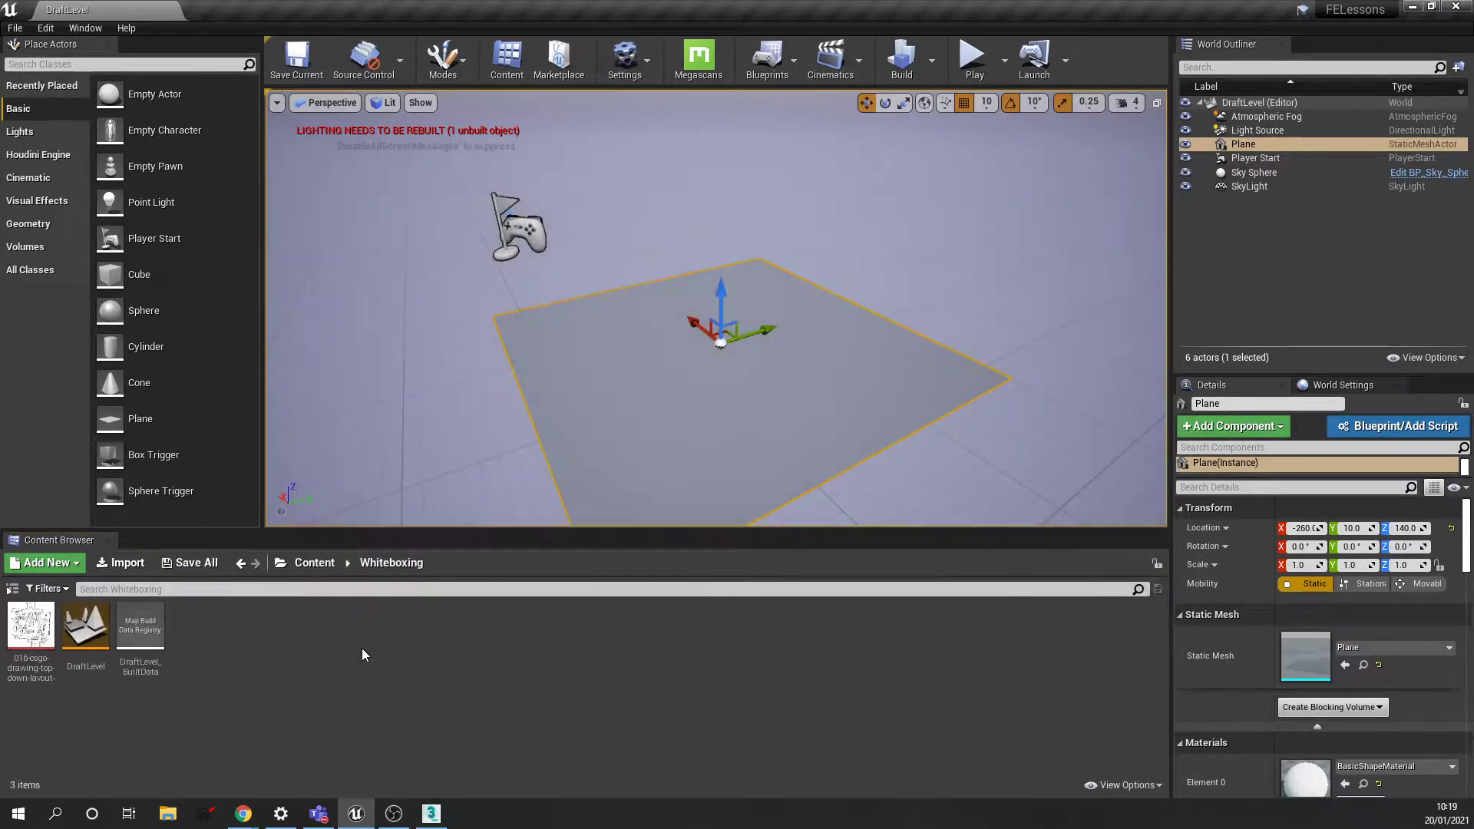
# Try again to put the layout drawing texture on the plane, checking the plane's material slot
pyautogui.click(30, 631)
pyautogui.moveTo(29, 632); pyautogui.dragTo(676, 414)
pyautogui.scroll(-2, 676, 415)
pyautogui.scroll(1, 707, 348)
pyautogui.scroll(1, 703, 344)
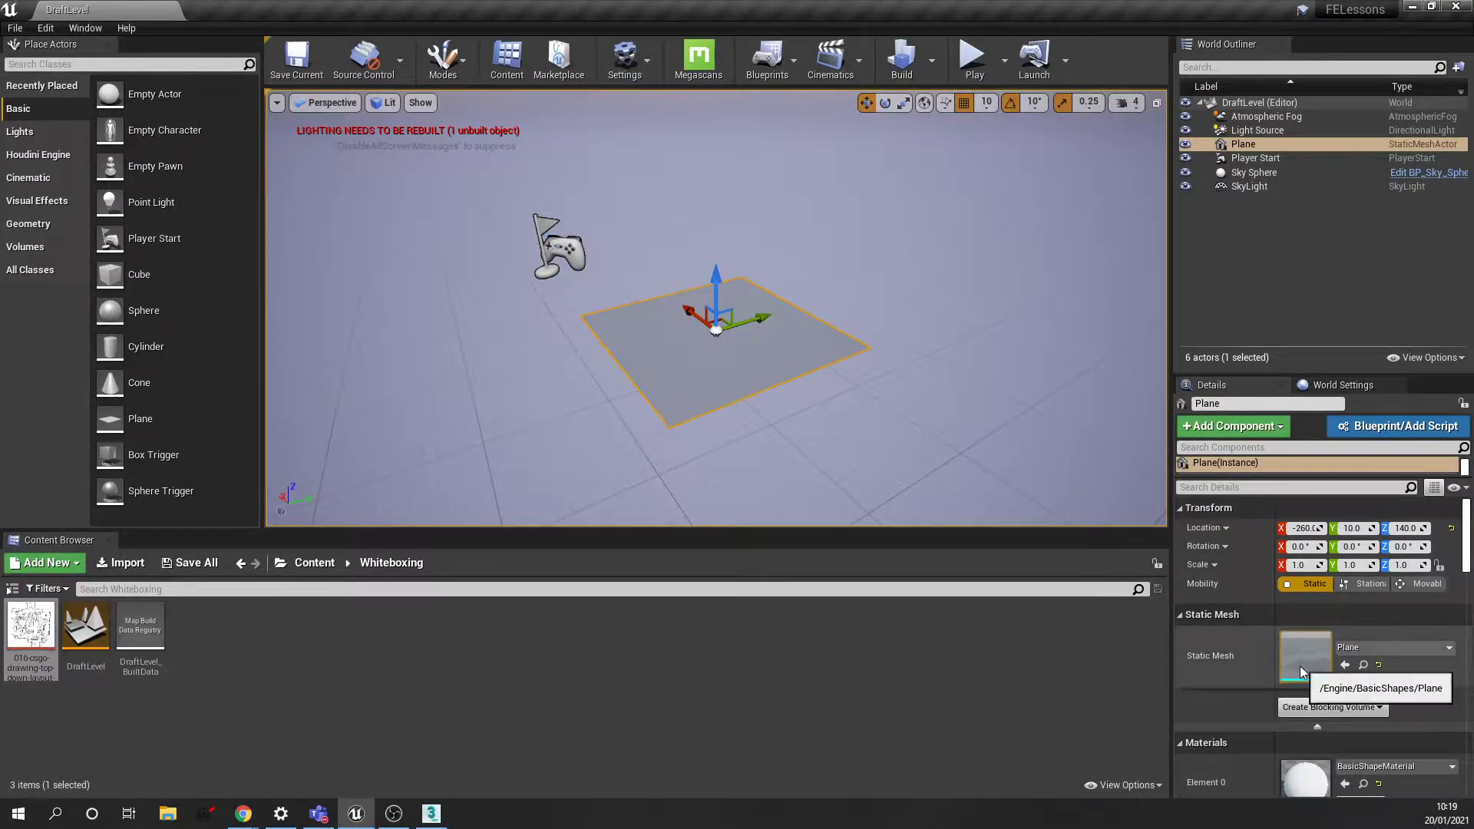
pyautogui.scroll(-2, 1300, 666)
pyautogui.moveTo(31, 630)
pyautogui.mouseDown()
pyautogui.moveTo(1301, 679)
pyautogui.moveTo(15, 614)
pyautogui.moveTo(31, 625)
pyautogui.mouseUp()
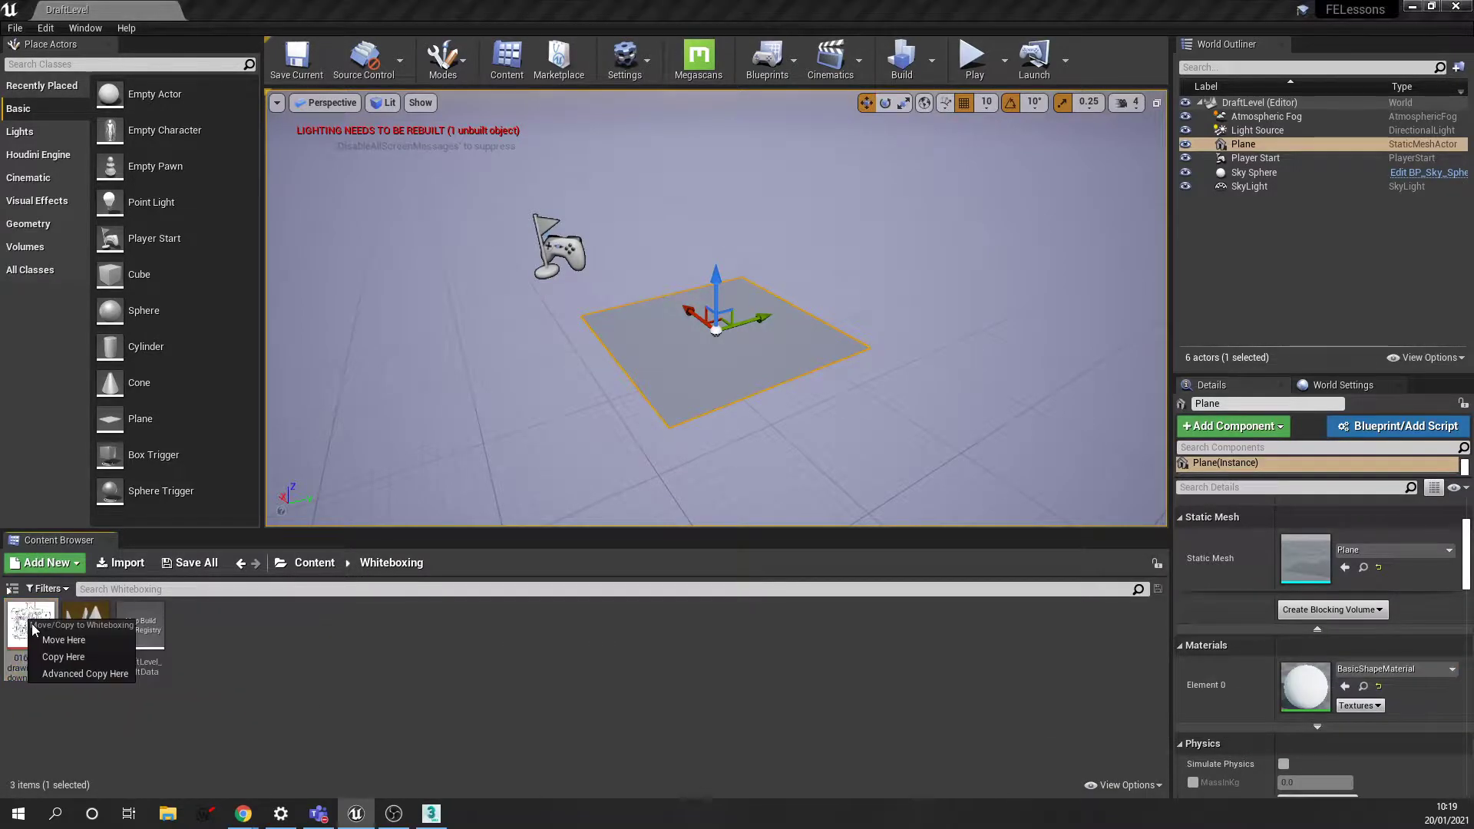
pyautogui.click(348, 715)
# Create a material from the imported layout drawing texture, keeping the suggested name
pyautogui.rightClick(30, 628)
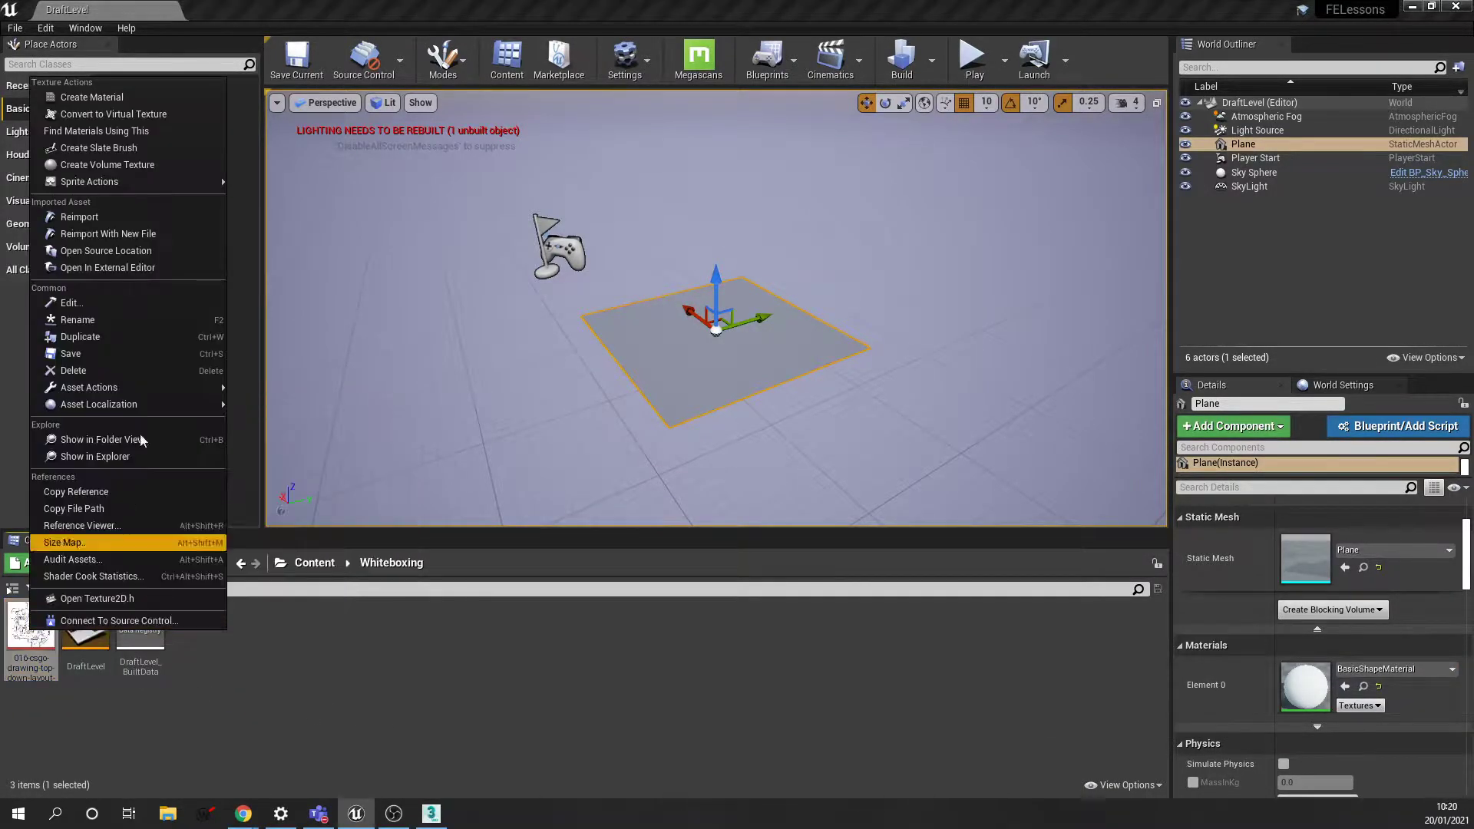
pyautogui.click(140, 98)
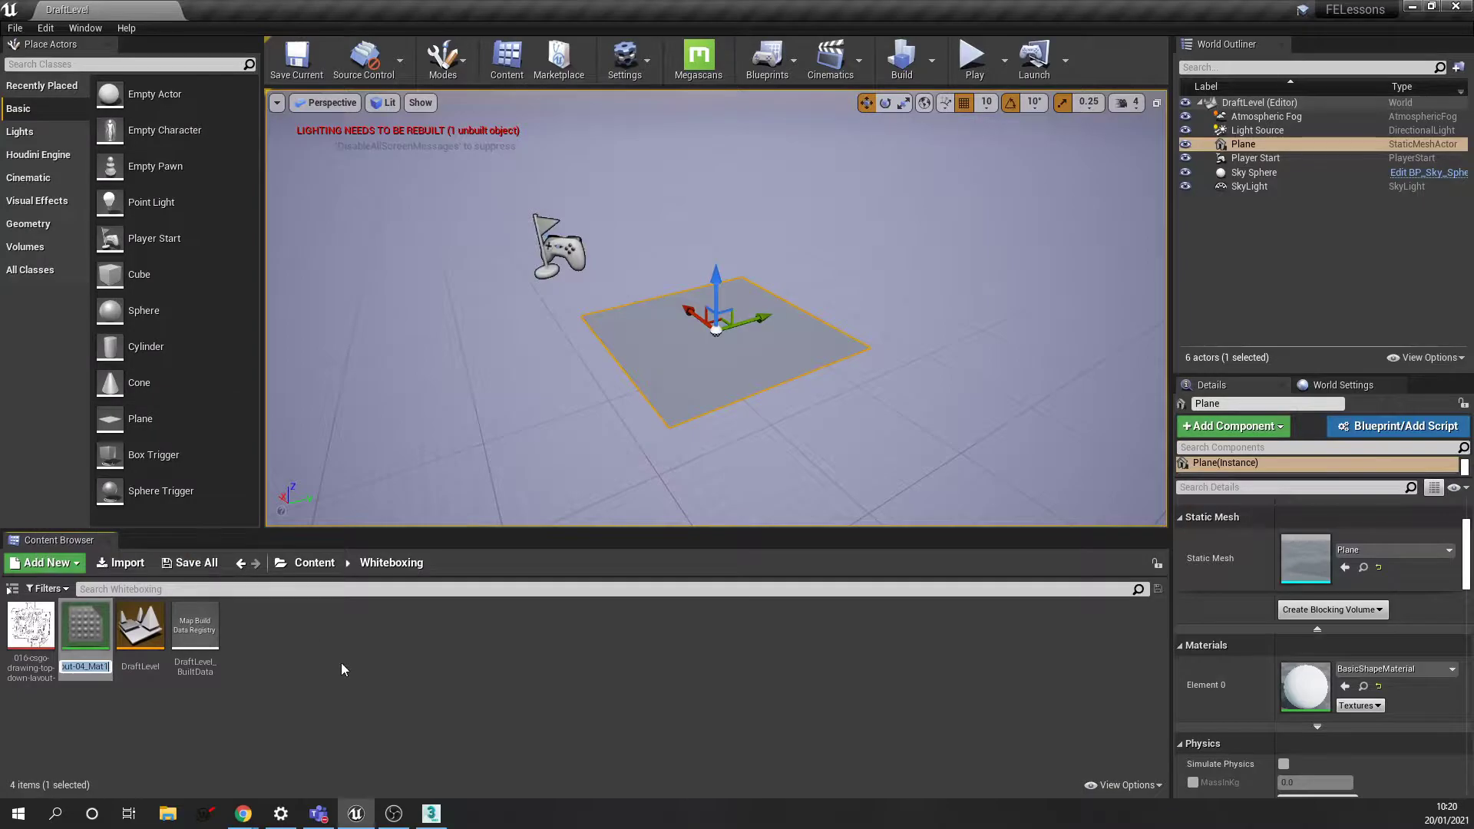
pyautogui.press('Return')
# Open the new material, move its Texture Sample node away from the main material node, and close the editor with the changes applied
pyautogui.press('Return')
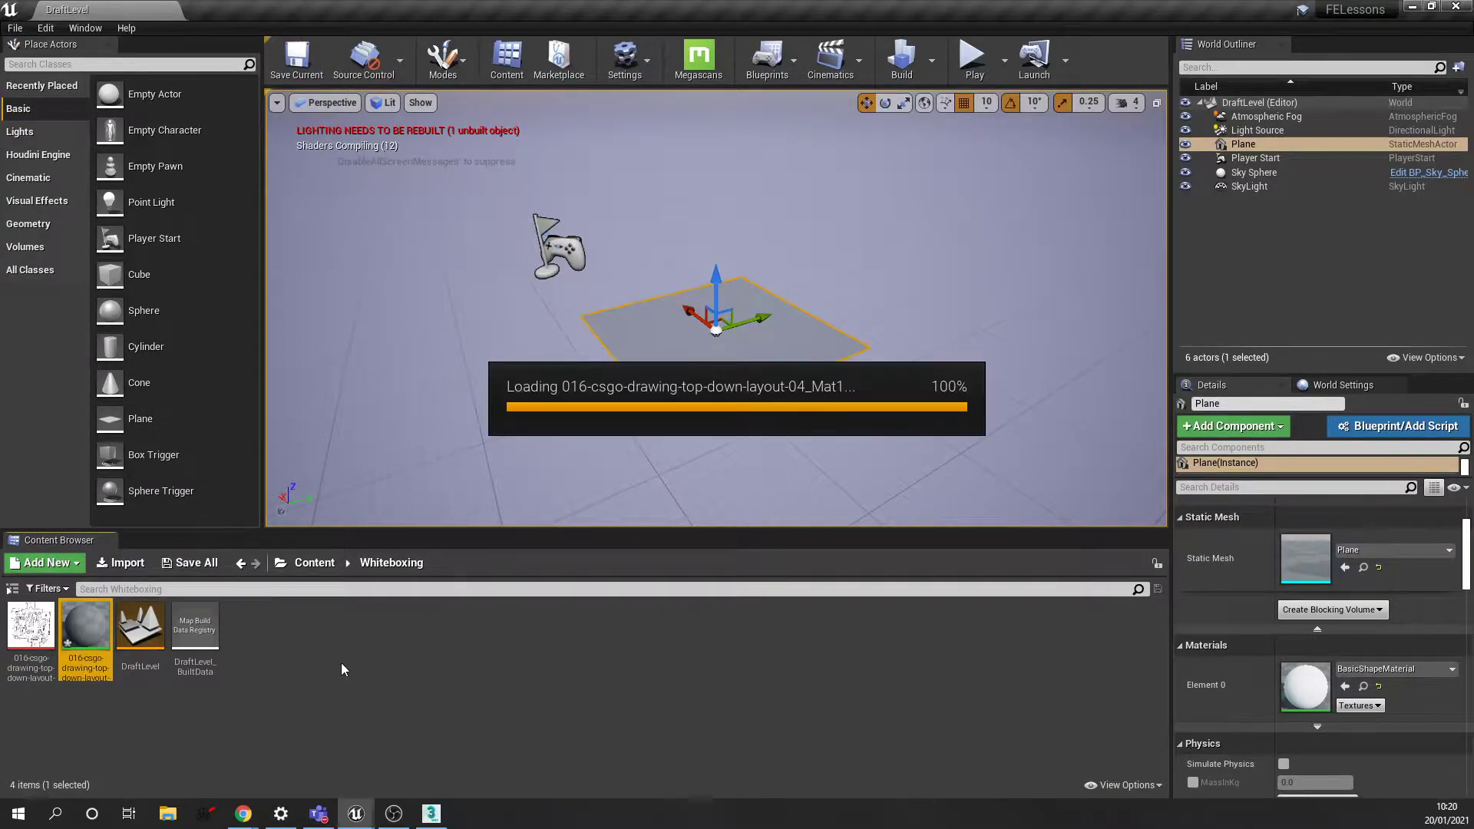
pyautogui.scroll(-1, 448, 440)
pyautogui.moveTo(453, 443); pyautogui.dragTo(538, 481, button='right')
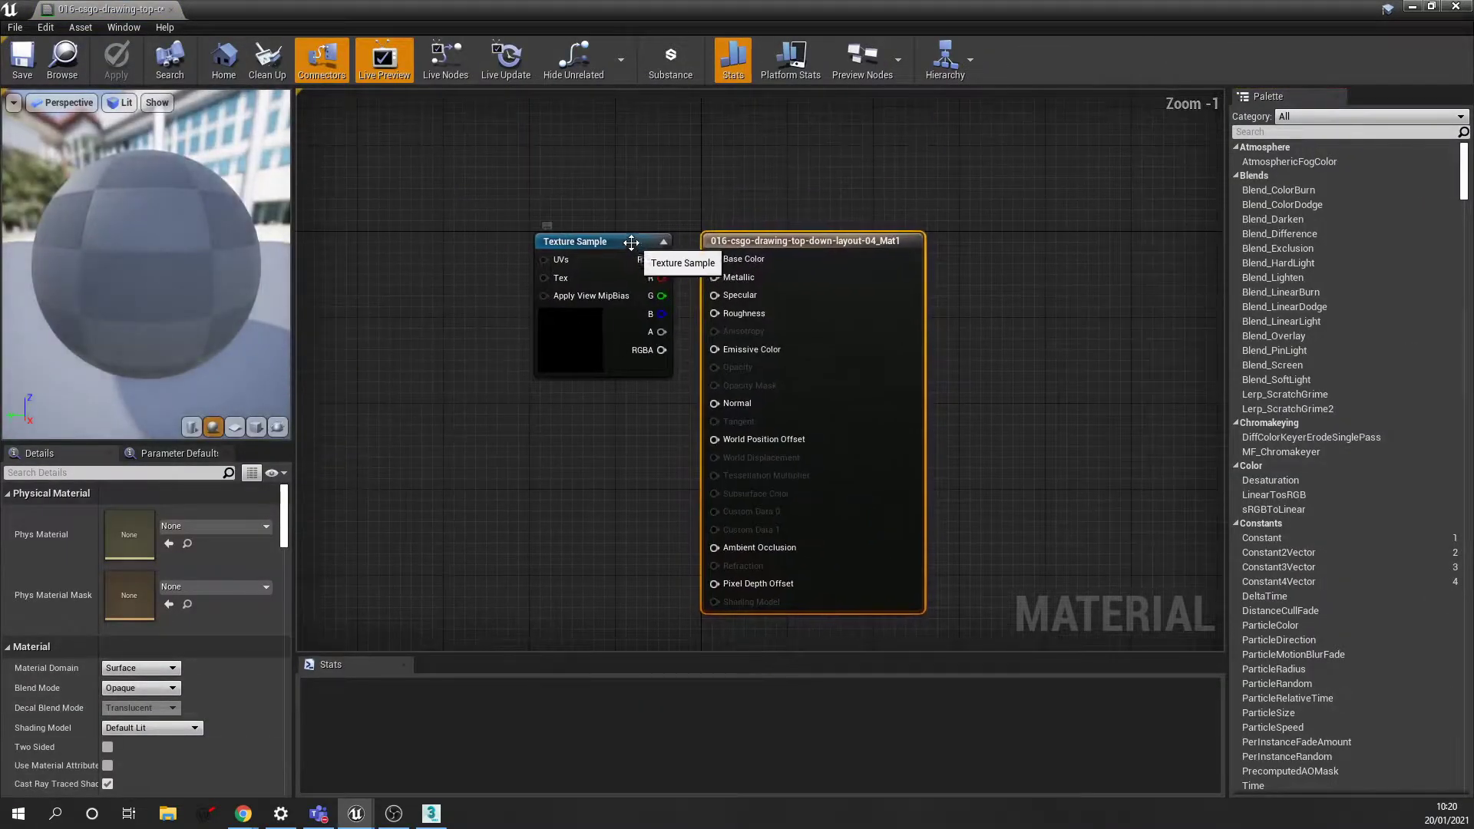
pyautogui.moveTo(632, 242); pyautogui.dragTo(563, 242)
pyautogui.click(172, 9)
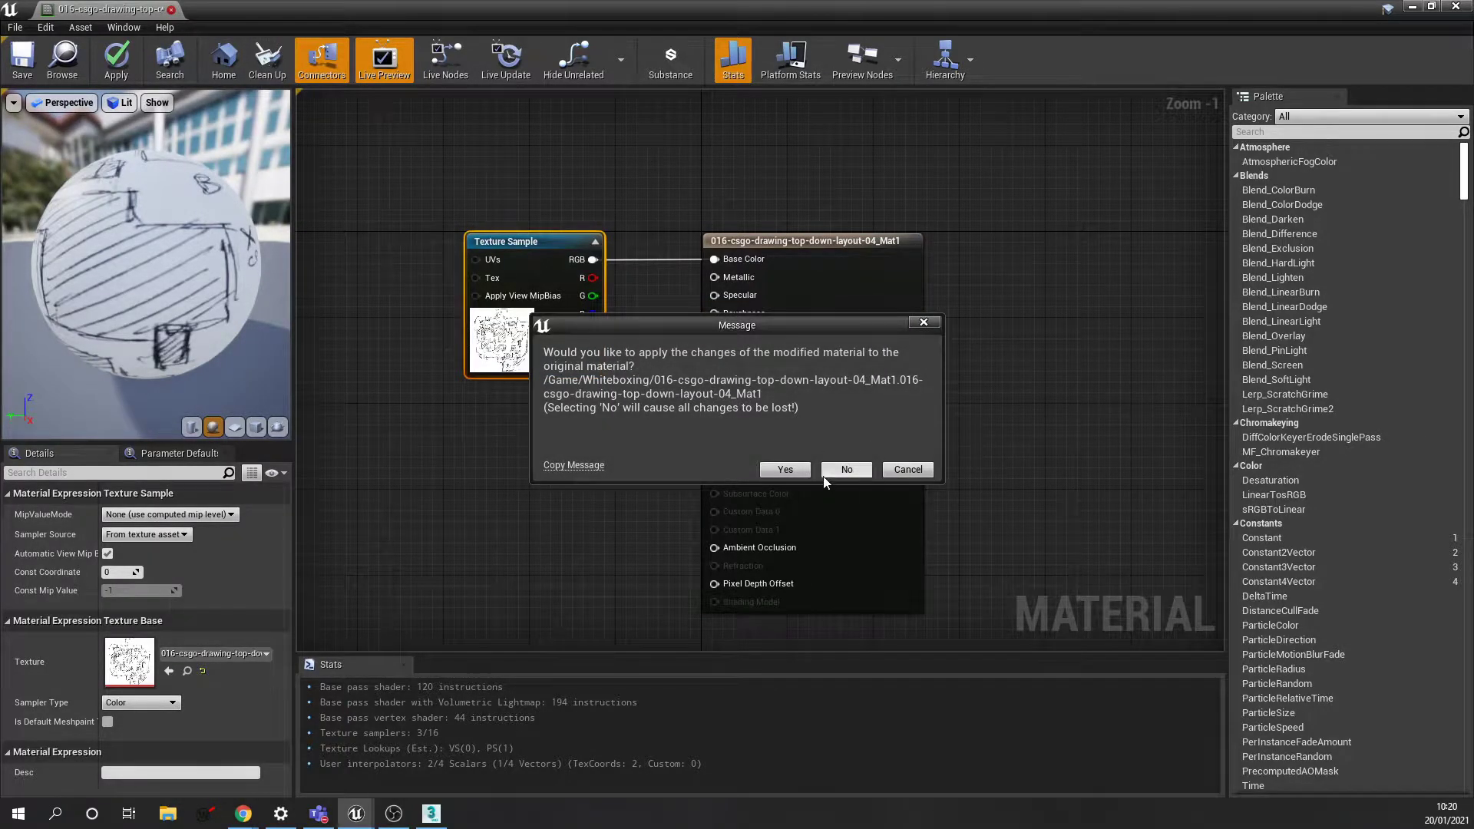
pyautogui.click(799, 471)
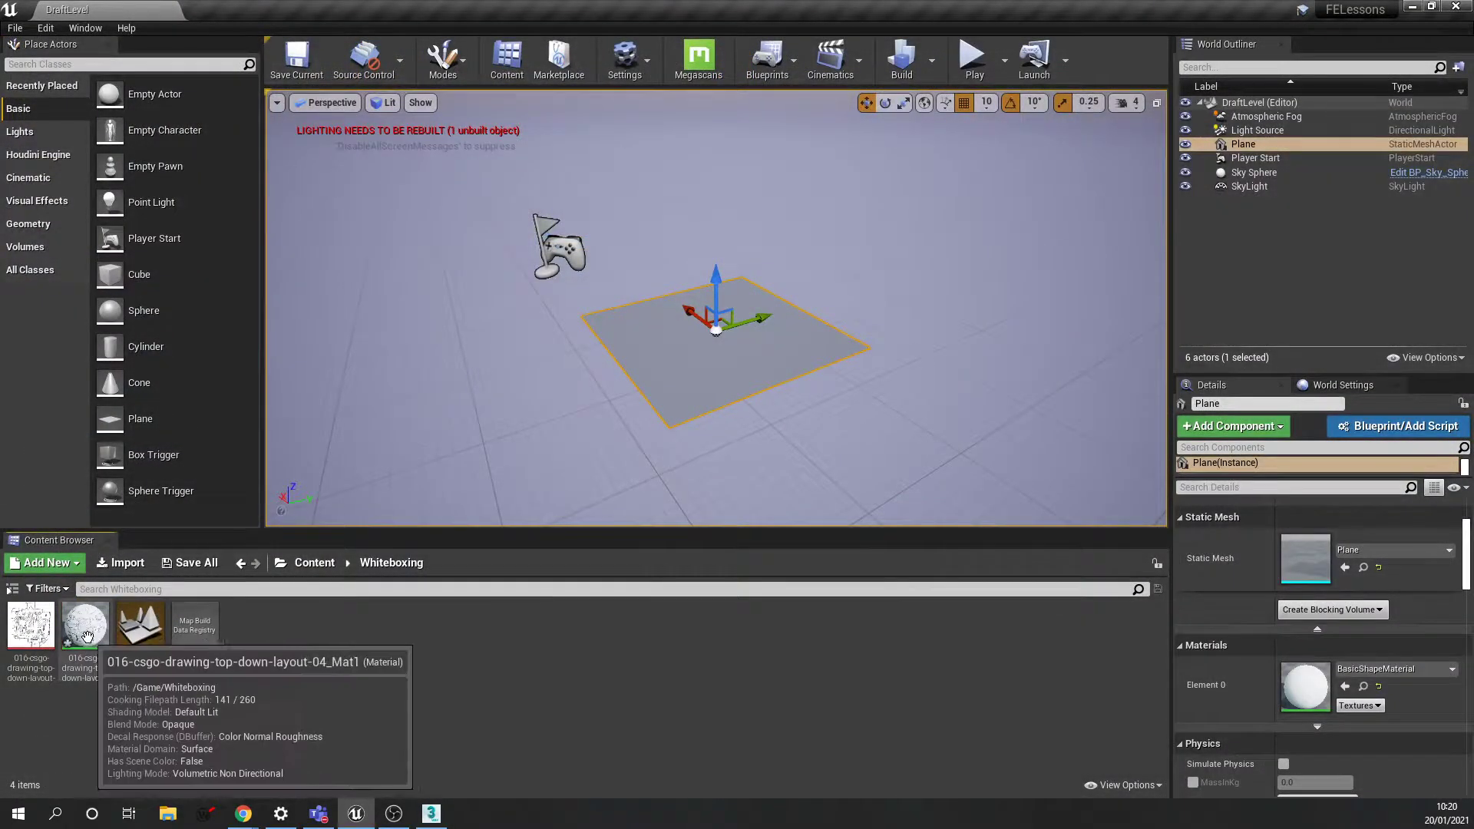
# Apply the layout drawing material to the plane in the level
pyautogui.moveTo(86, 637); pyautogui.dragTo(689, 362)
pyautogui.click(366, 672)
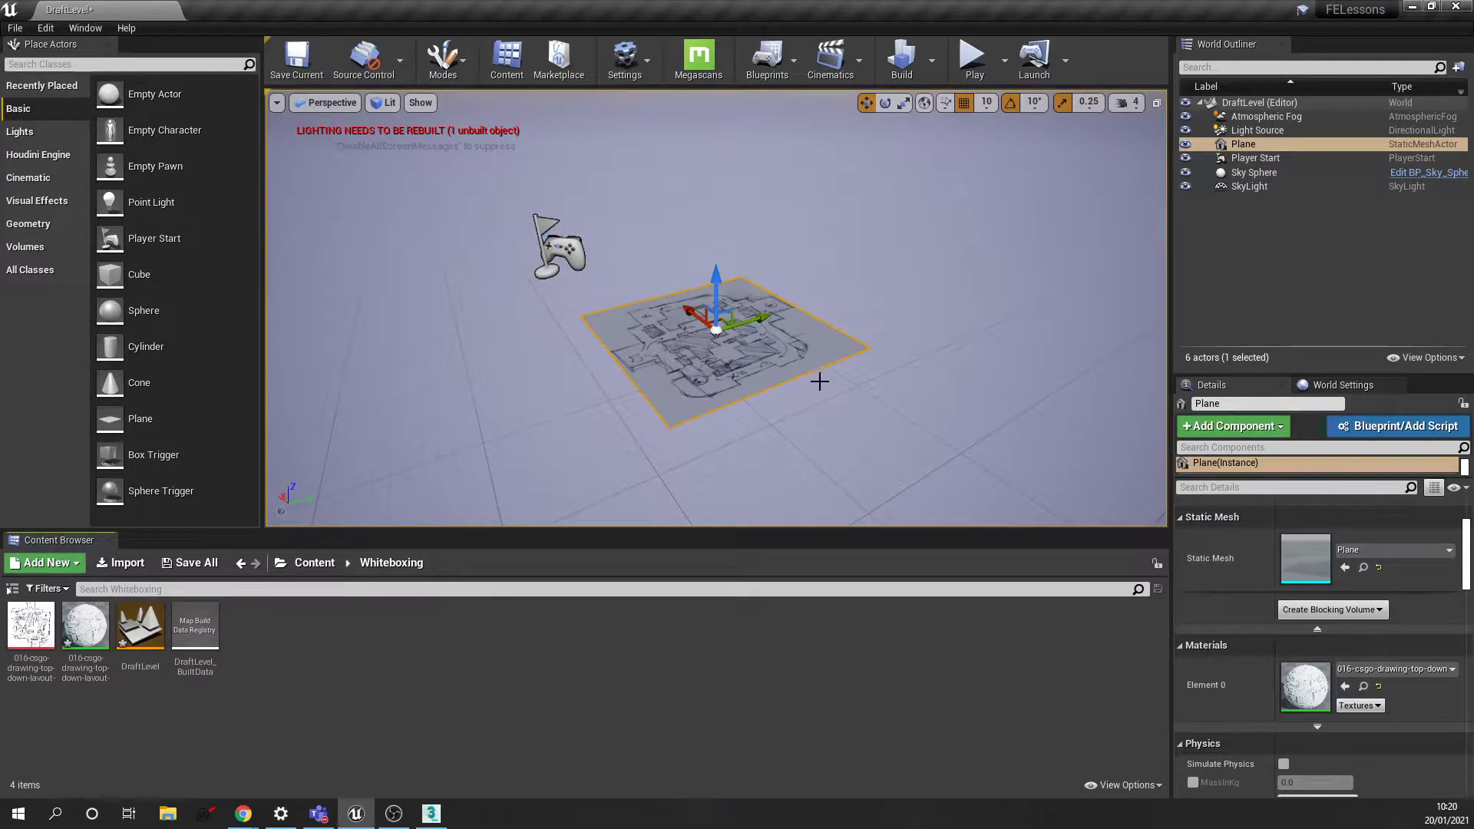
# Examine the layout drawing on the plane from several viewing angles and distances
pyautogui.moveTo(724, 388); pyautogui.dragTo(742, 426, button='right')
pyautogui.press('w')
pyautogui.press('s')
pyautogui.press('w')
pyautogui.press('a')
pyautogui.press('d')
pyautogui.scroll(-4, 743, 392)
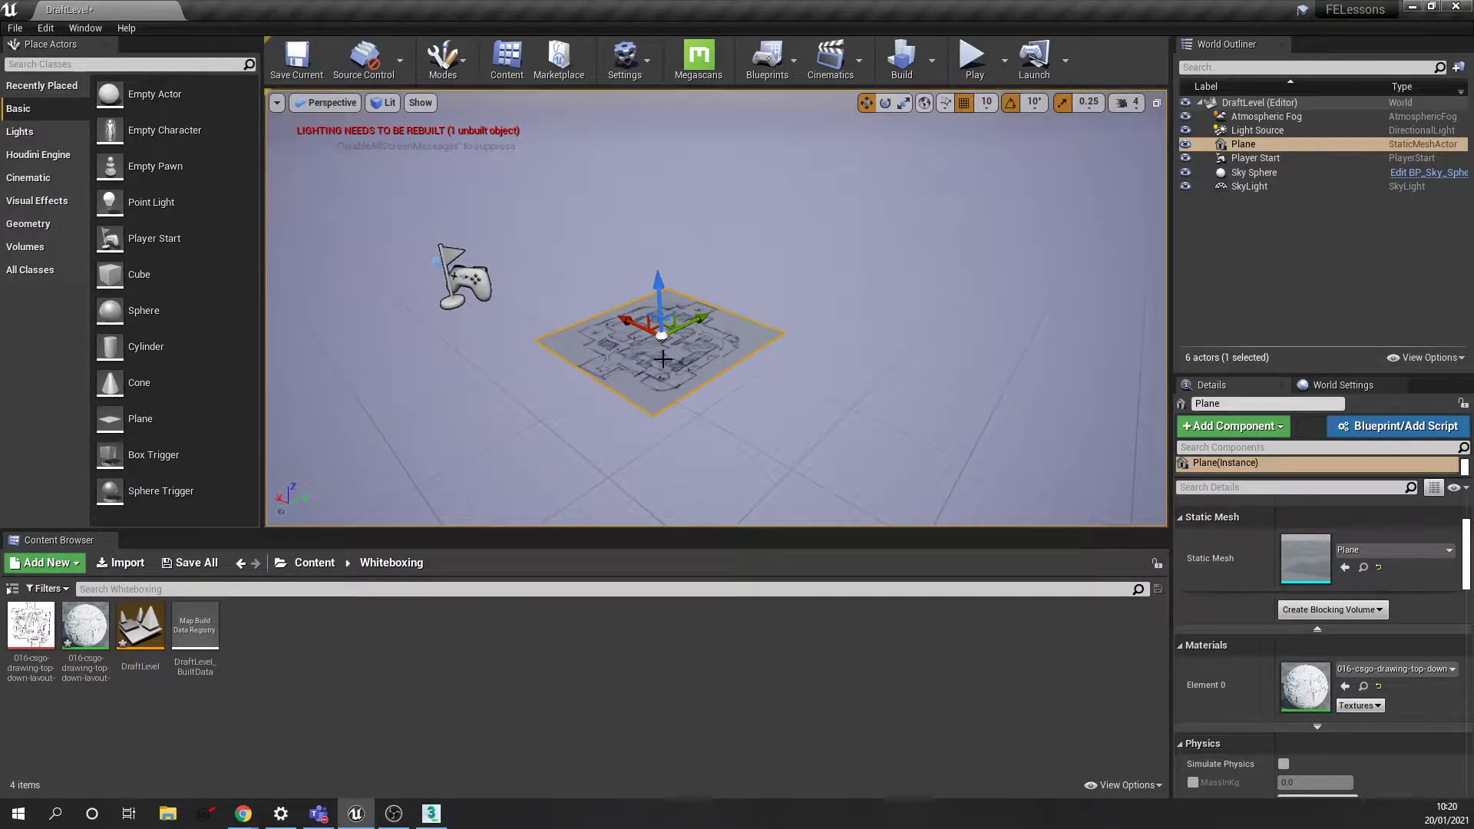
pyautogui.moveTo(722, 352); pyautogui.dragTo(721, 356, button='right')
pyautogui.press('w')
pyautogui.press('s')
pyautogui.moveTo(637, 378)
pyautogui.mouseDown()
pyautogui.moveTo(641, 363)
pyautogui.moveTo(633, 395)
pyautogui.mouseUp()
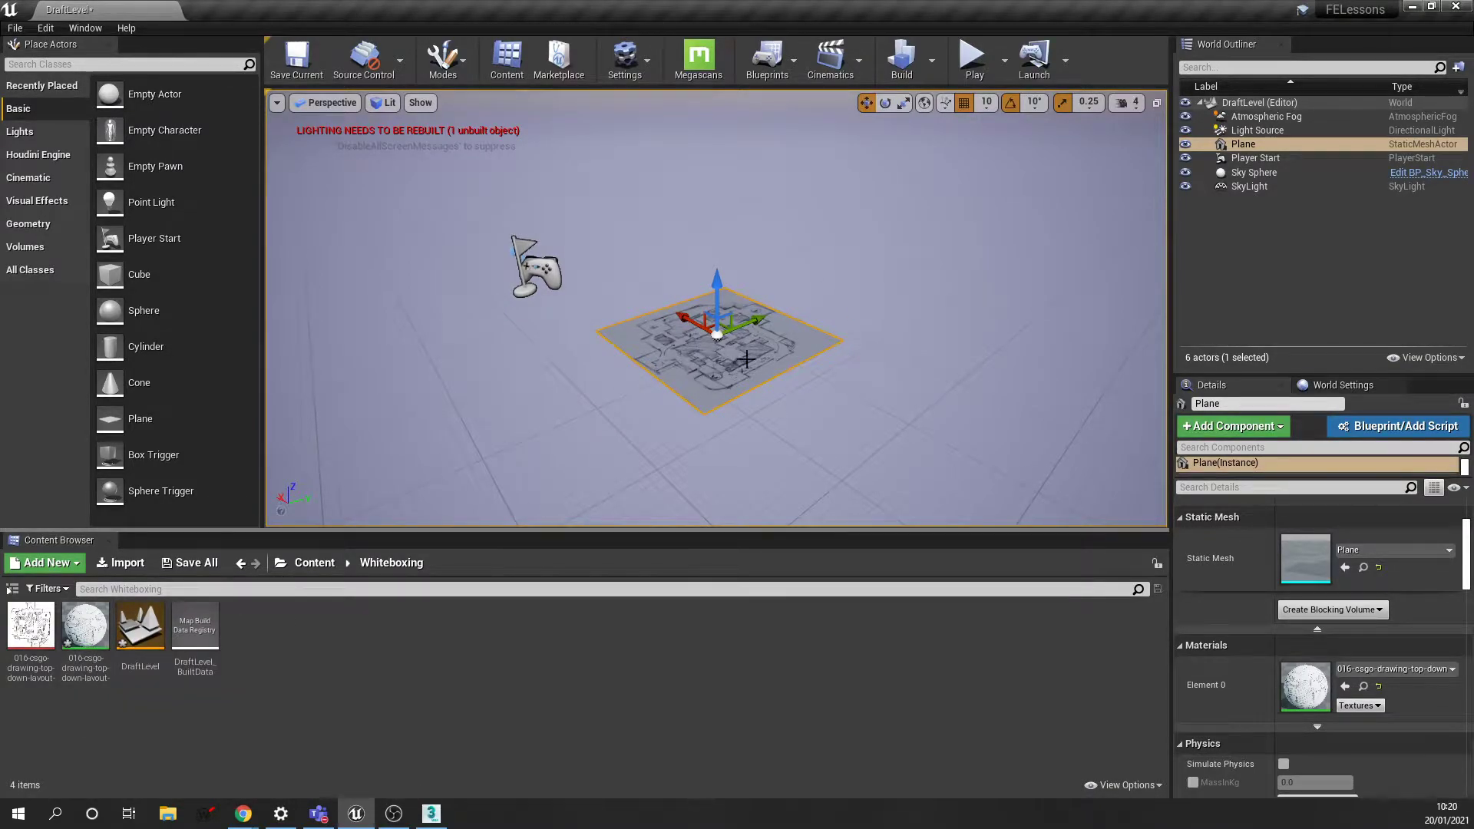
pyautogui.moveTo(773, 368); pyautogui.dragTo(804, 362, button='middle')
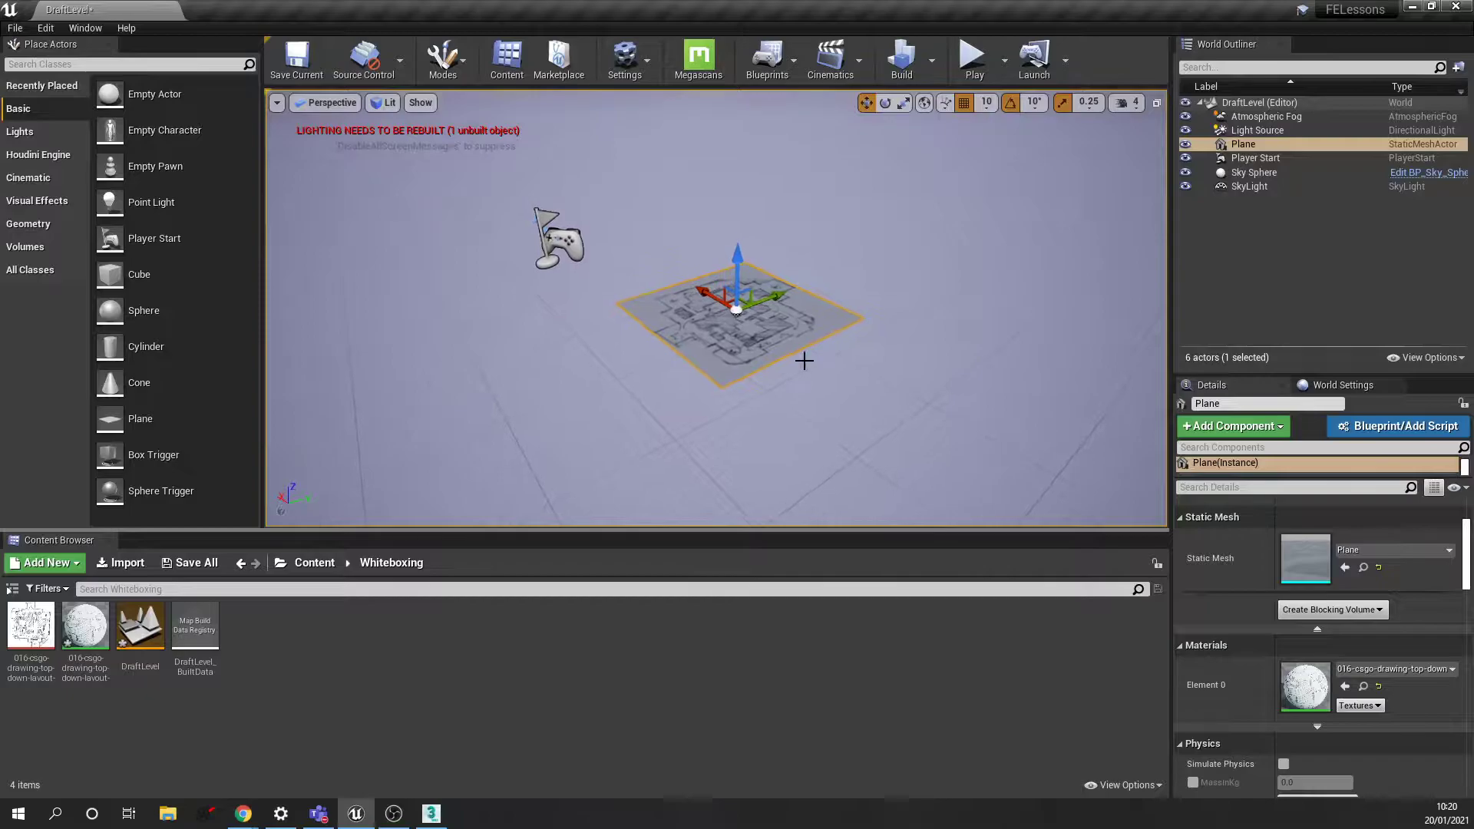
pyautogui.moveTo(804, 360); pyautogui.dragTo(795, 362, button='right')
pyautogui.scroll(-3, 795, 362)
pyautogui.moveTo(795, 362); pyautogui.dragTo(585, 336, button='middle')
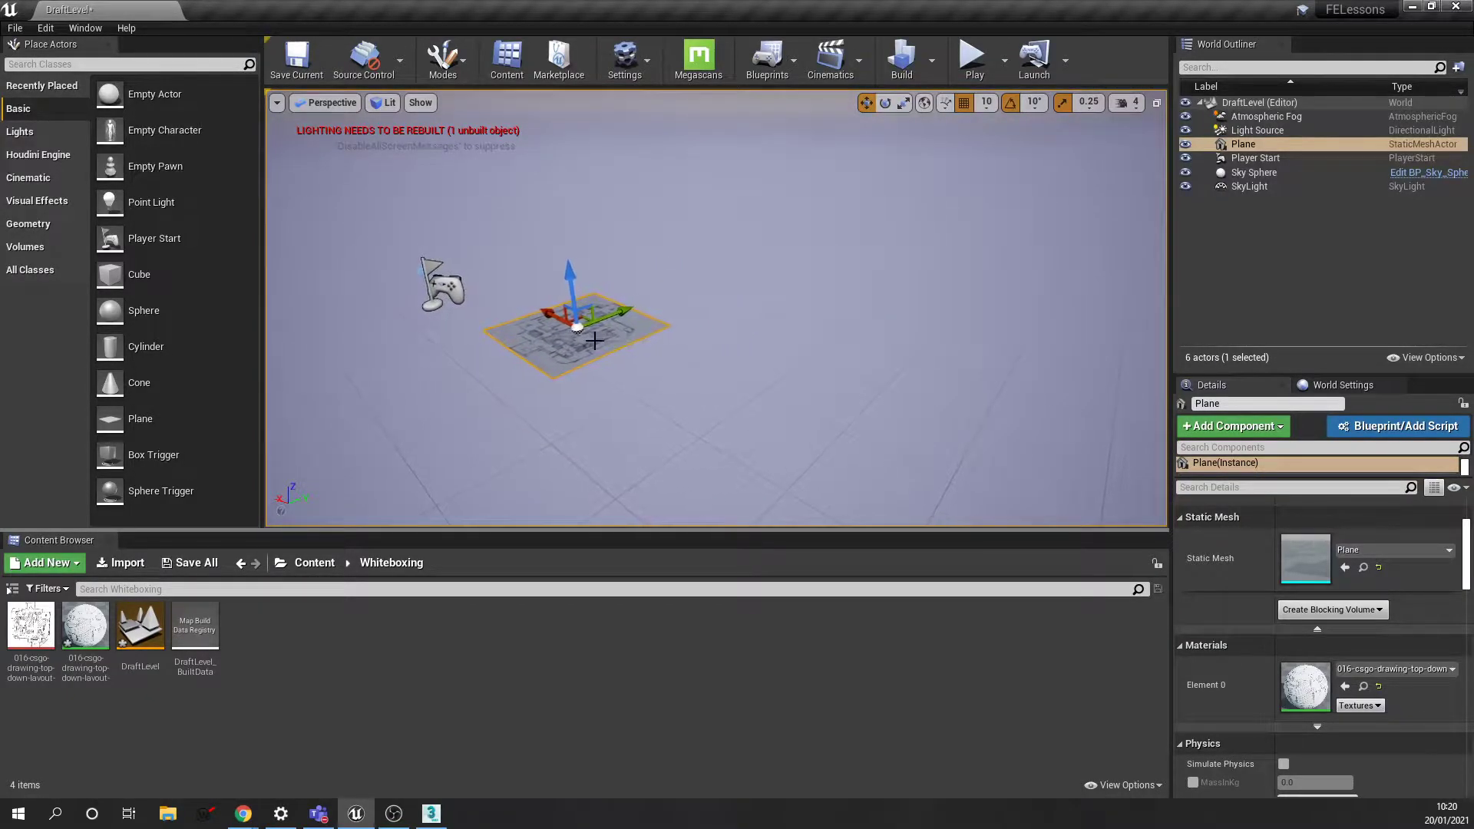
# Set the plane's Z location to 0
pyautogui.scroll(3, 1387, 536)
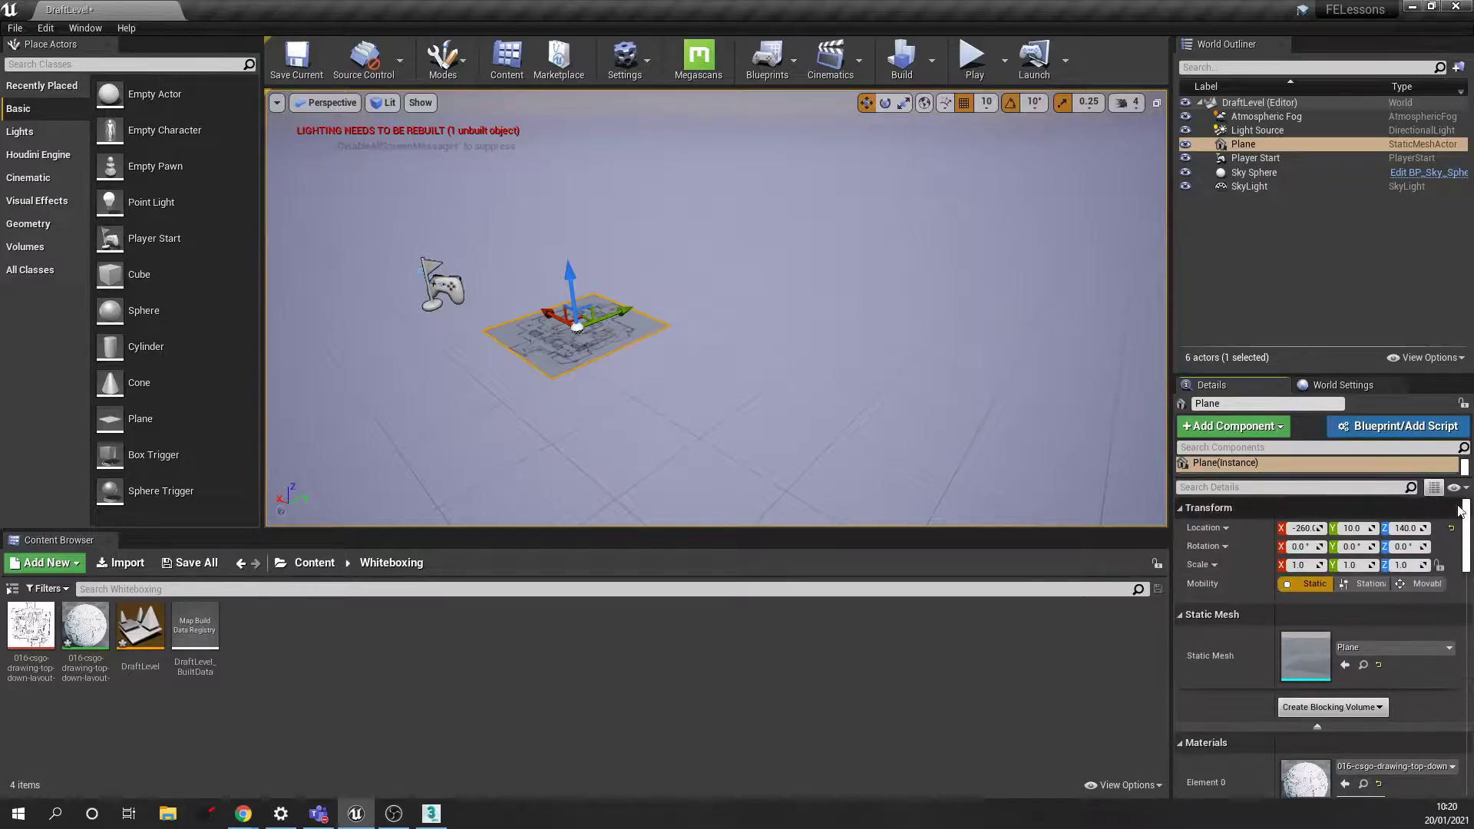
pyautogui.click(1412, 528)
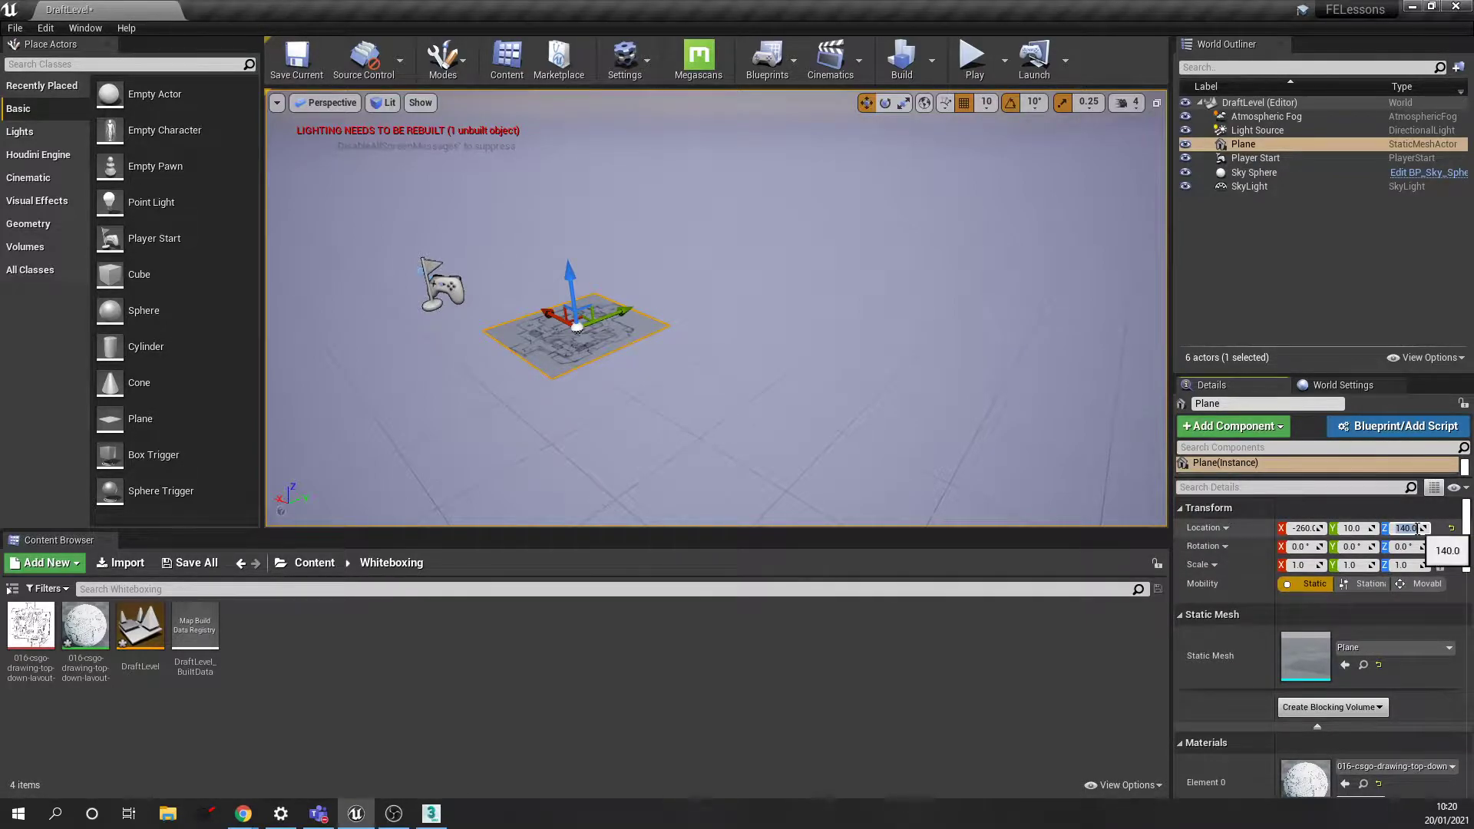
pyautogui.press('Return')
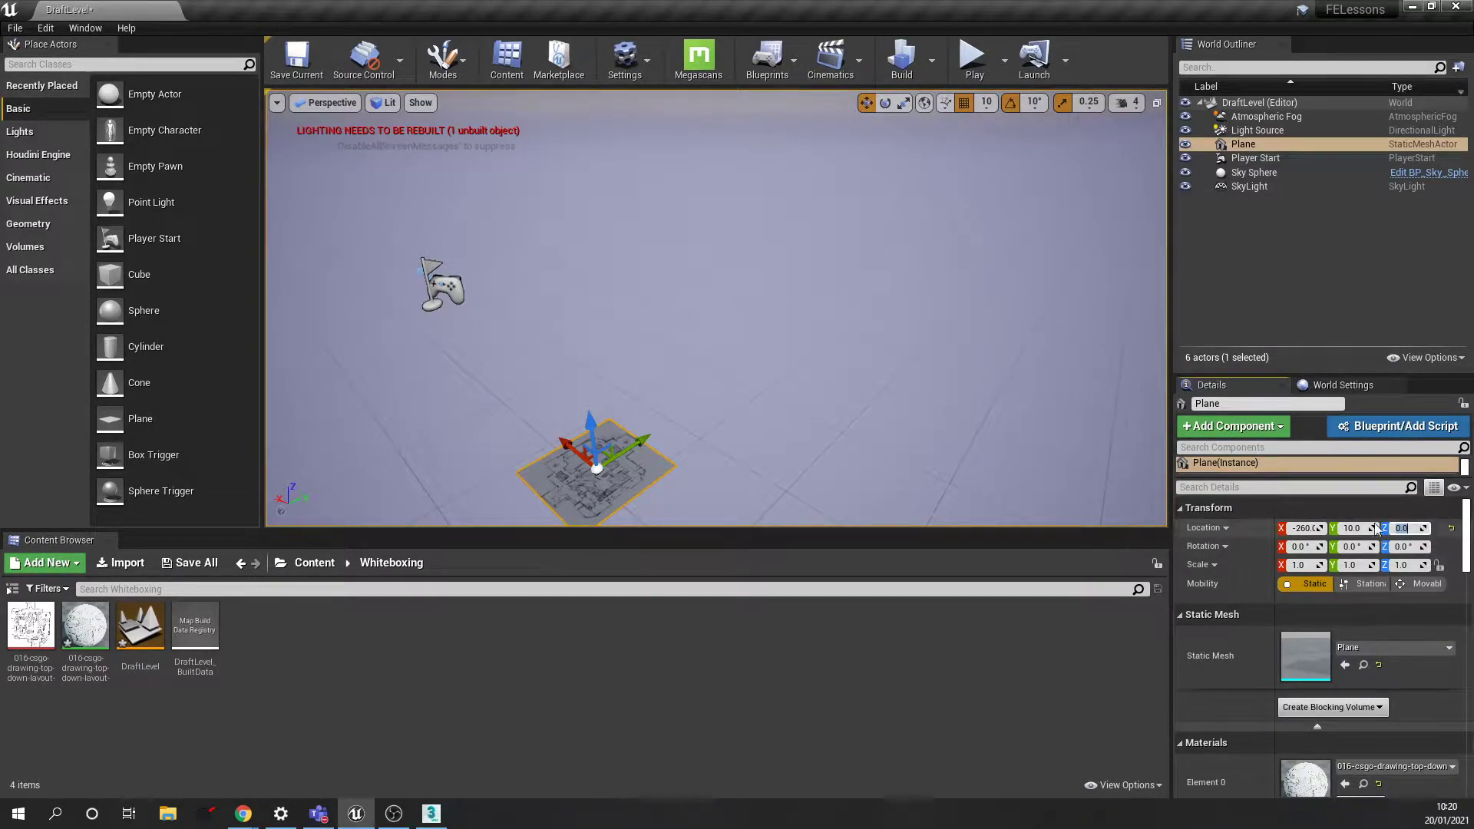
# Set the plane's scale to 100 in both X and Y, leaving Z alone
pyautogui.scroll(-2, 751, 434)
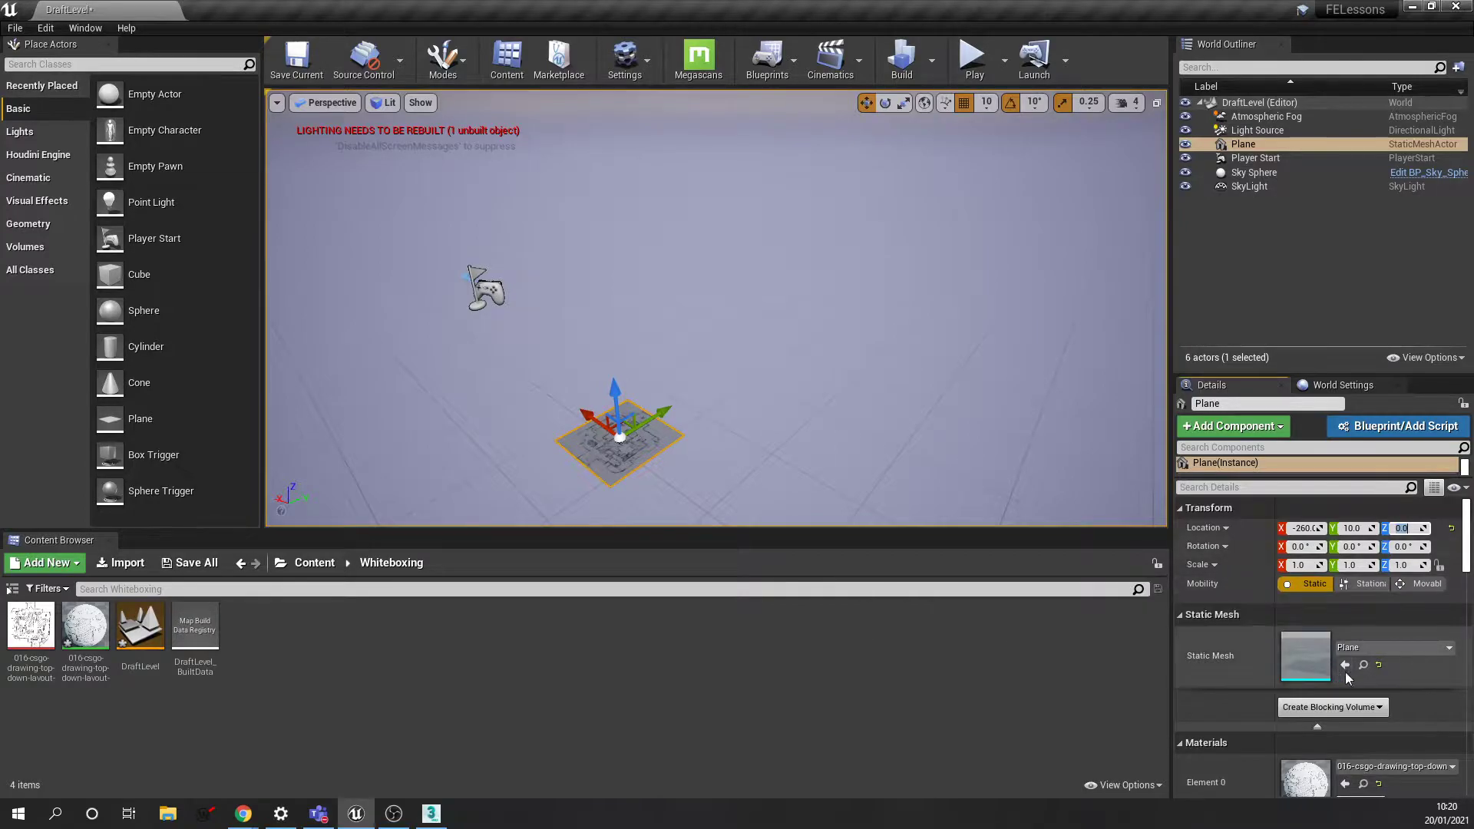
pyautogui.scroll(-2, 1339, 677)
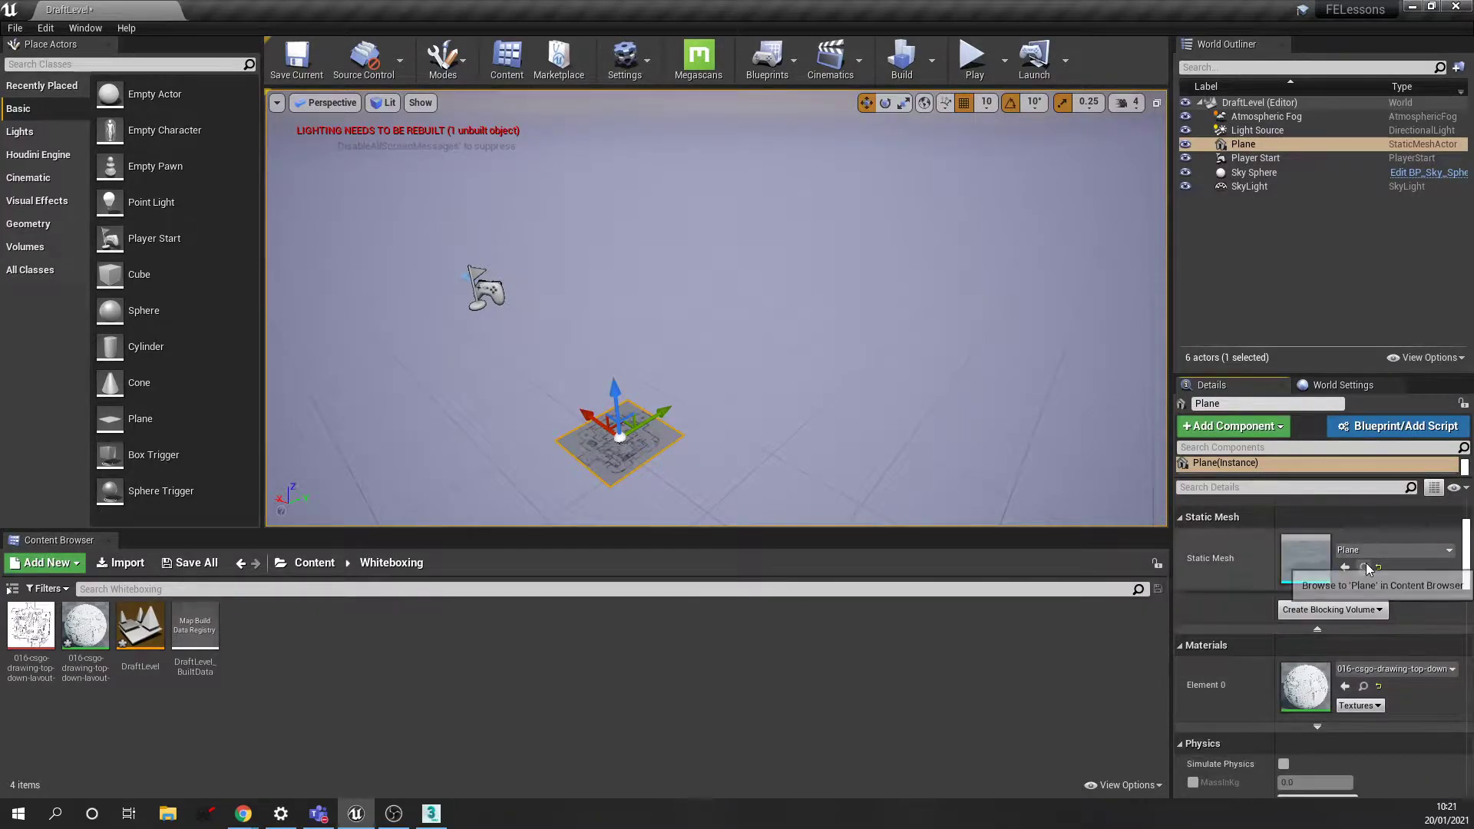
pyautogui.scroll(2, 1394, 578)
pyautogui.click(1302, 566)
pyautogui.write('1')
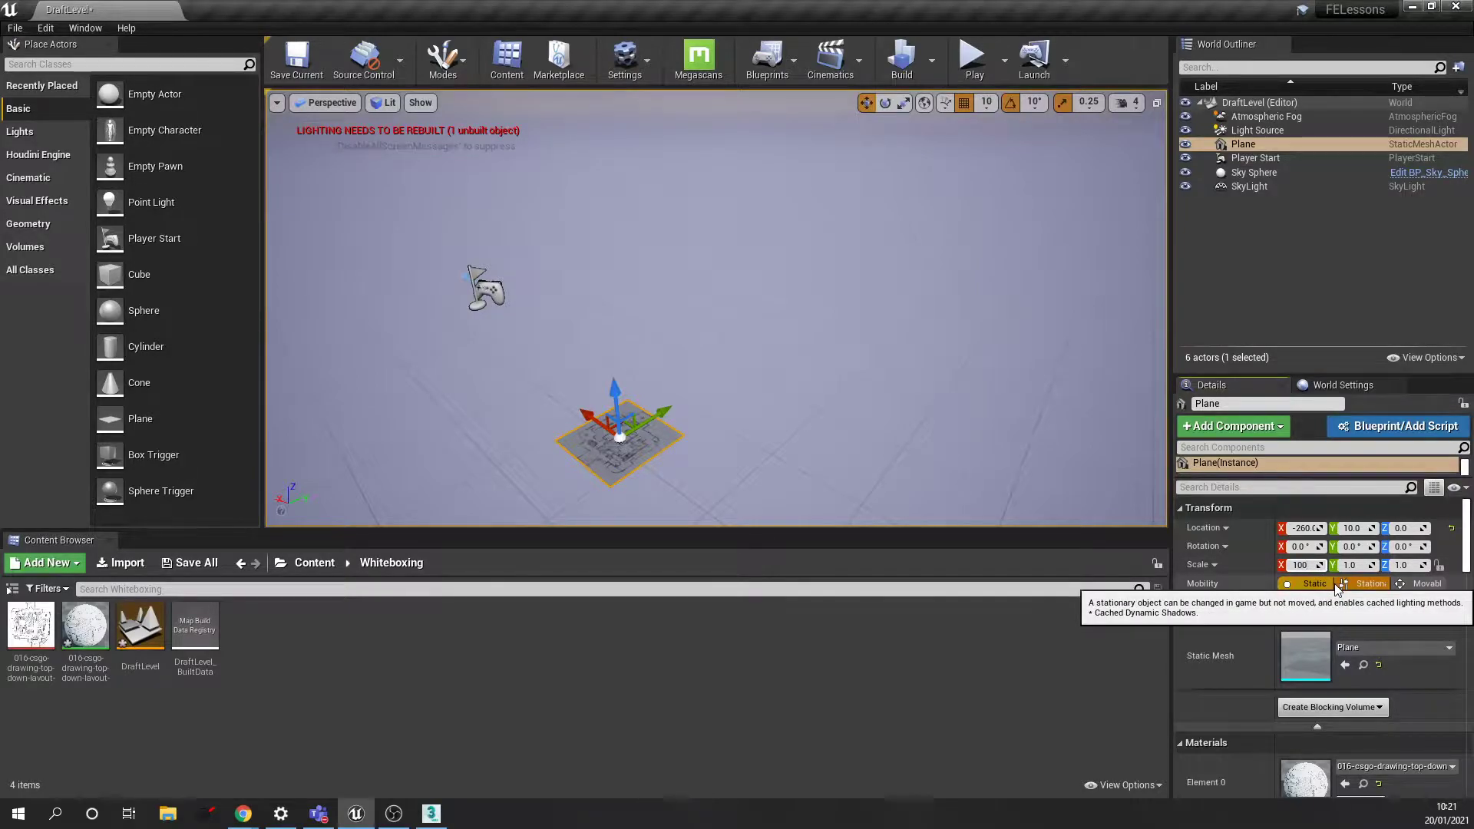
pyautogui.write('00')
pyautogui.press('Tab')
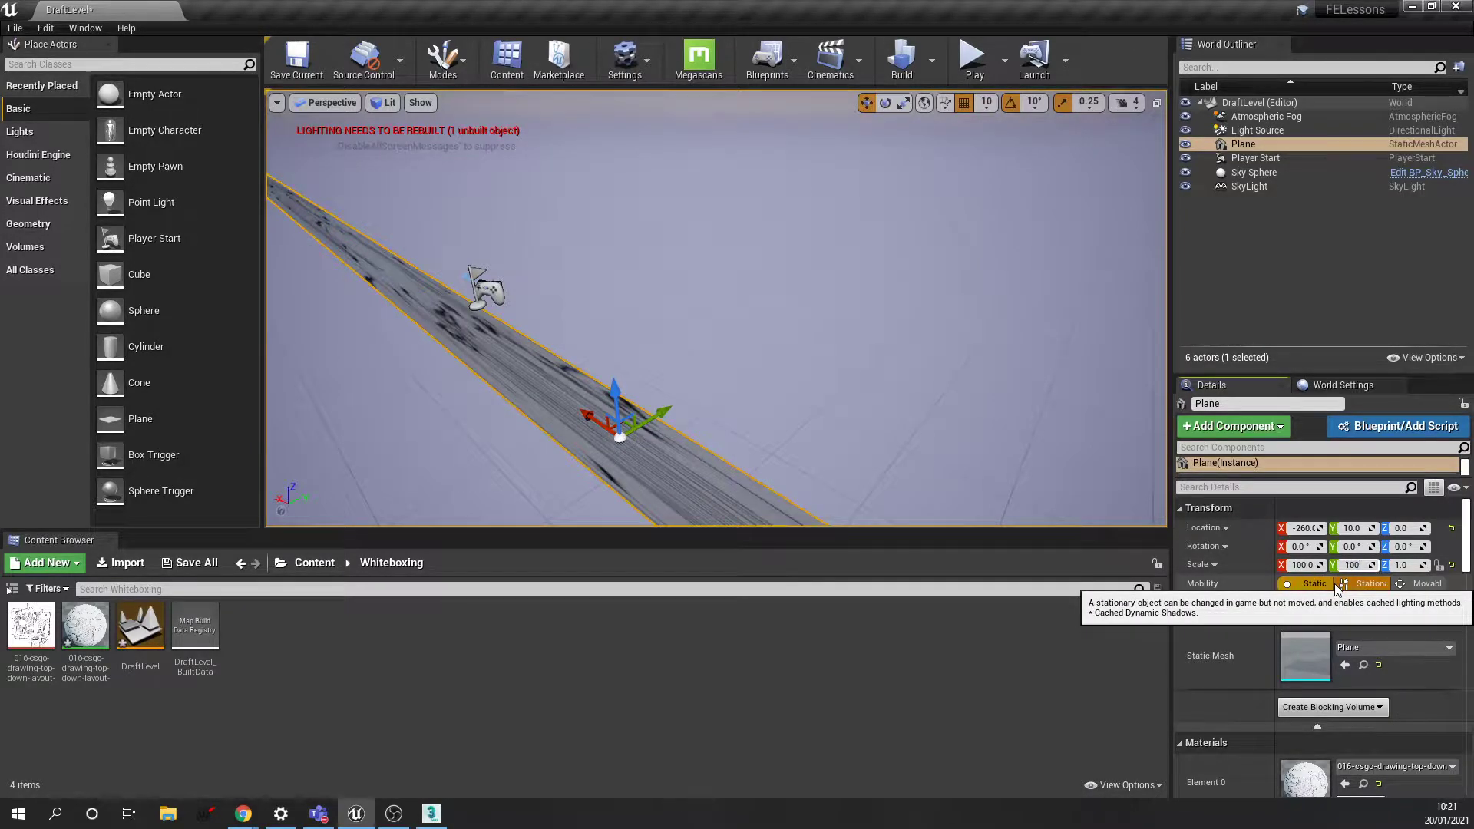
pyautogui.write('100')
pyautogui.press('Tab')
# Examine the enlarged layout drawing on the plane from several heights and viewing angles, from close up and farther back
pyautogui.scroll(4, 880, 358)
pyautogui.moveTo(879, 358)
pyautogui.mouseDown(button='right')
pyautogui.moveTo(680, 343)
pyautogui.moveTo(785, 365)
pyautogui.moveTo(792, 350)
pyautogui.moveTo(899, 347)
pyautogui.moveTo(685, 324)
pyautogui.moveTo(844, 381)
pyautogui.moveTo(798, 378)
pyautogui.moveTo(821, 455)
pyautogui.moveTo(799, 418)
pyautogui.moveTo(854, 378)
pyautogui.mouseUp(button='right')
pyautogui.press('s')
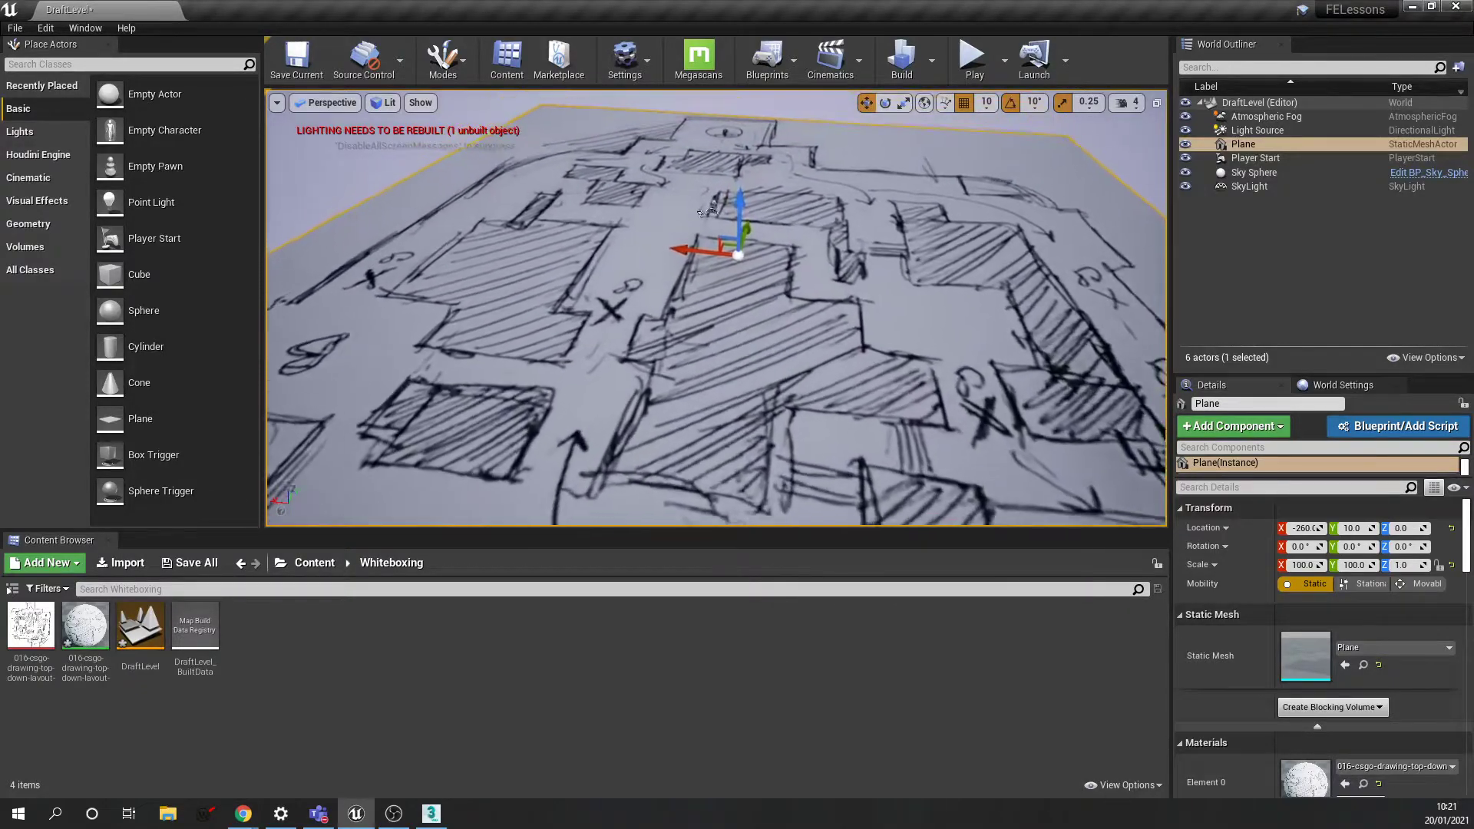
pyautogui.press('w')
pyautogui.moveTo(854, 378)
pyautogui.mouseDown(button='right')
pyautogui.moveTo(872, 390)
pyautogui.moveTo(855, 338)
pyautogui.moveTo(783, 315)
pyautogui.moveTo(783, 338)
pyautogui.moveTo(771, 327)
pyautogui.moveTo(768, 339)
pyautogui.moveTo(867, 359)
pyautogui.moveTo(867, 341)
pyautogui.moveTo(845, 361)
pyautogui.mouseUp(button='right')
pyautogui.press('w')
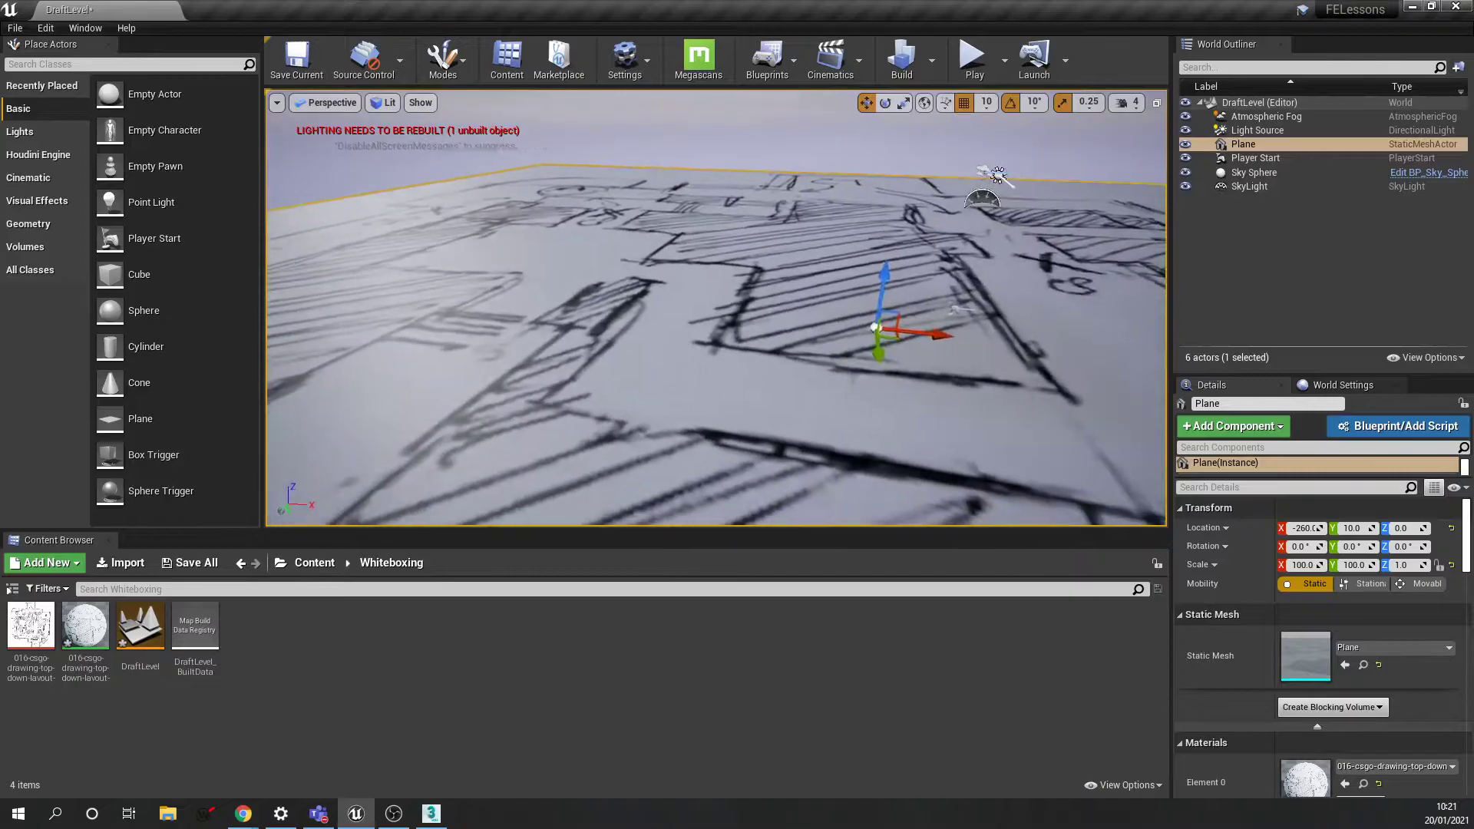
pyautogui.moveTo(715, 307); pyautogui.dragTo(707, 407, button='right')
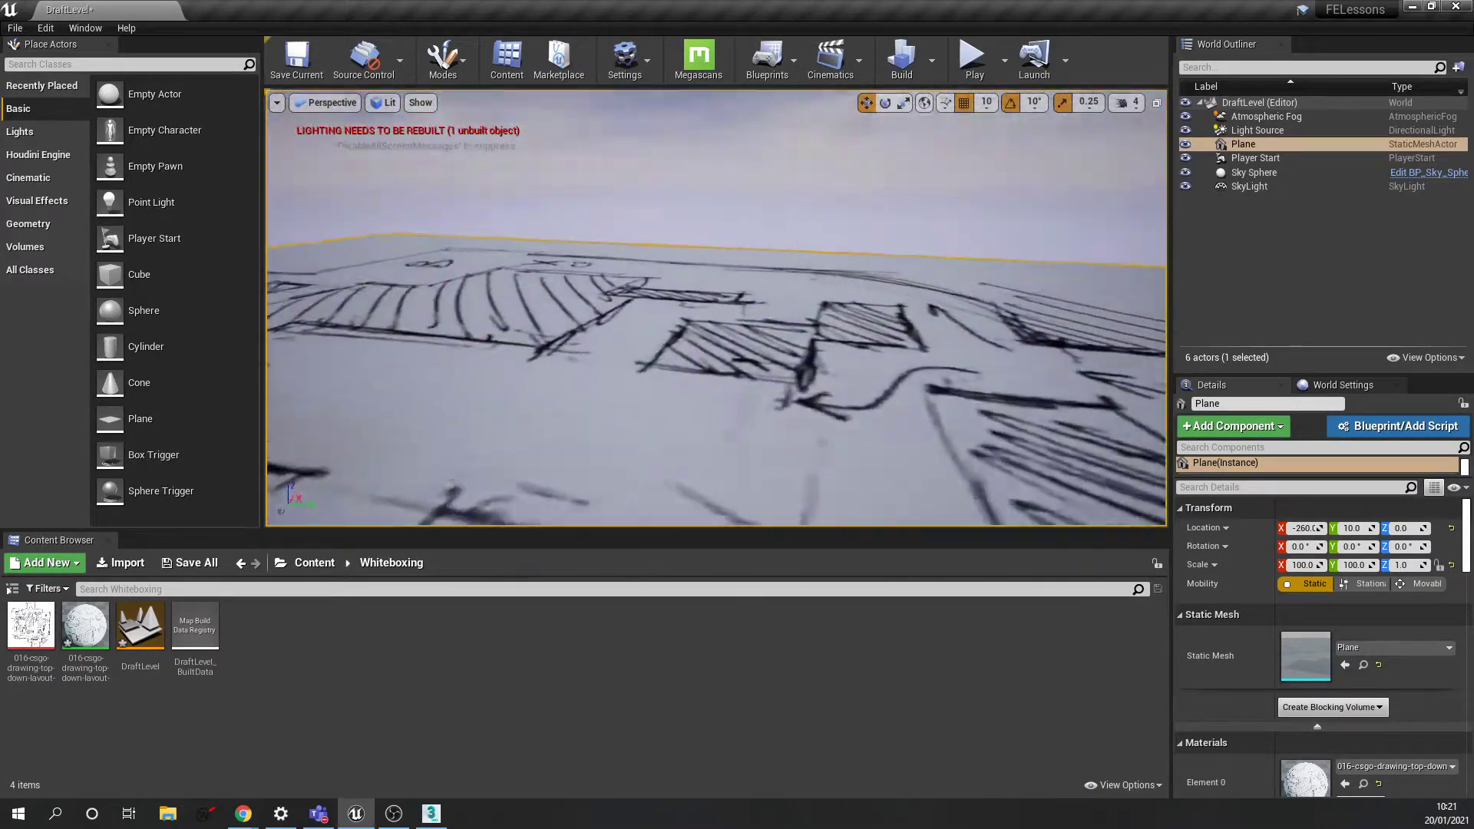
pyautogui.moveTo(715, 307)
pyautogui.mouseDown(button='right')
pyautogui.moveTo(715, 484)
pyautogui.moveTo(715, 345)
pyautogui.moveTo(683, 307)
pyautogui.mouseUp(button='right')
pyautogui.moveTo(722, 396); pyautogui.dragTo(796, 304, button='right')
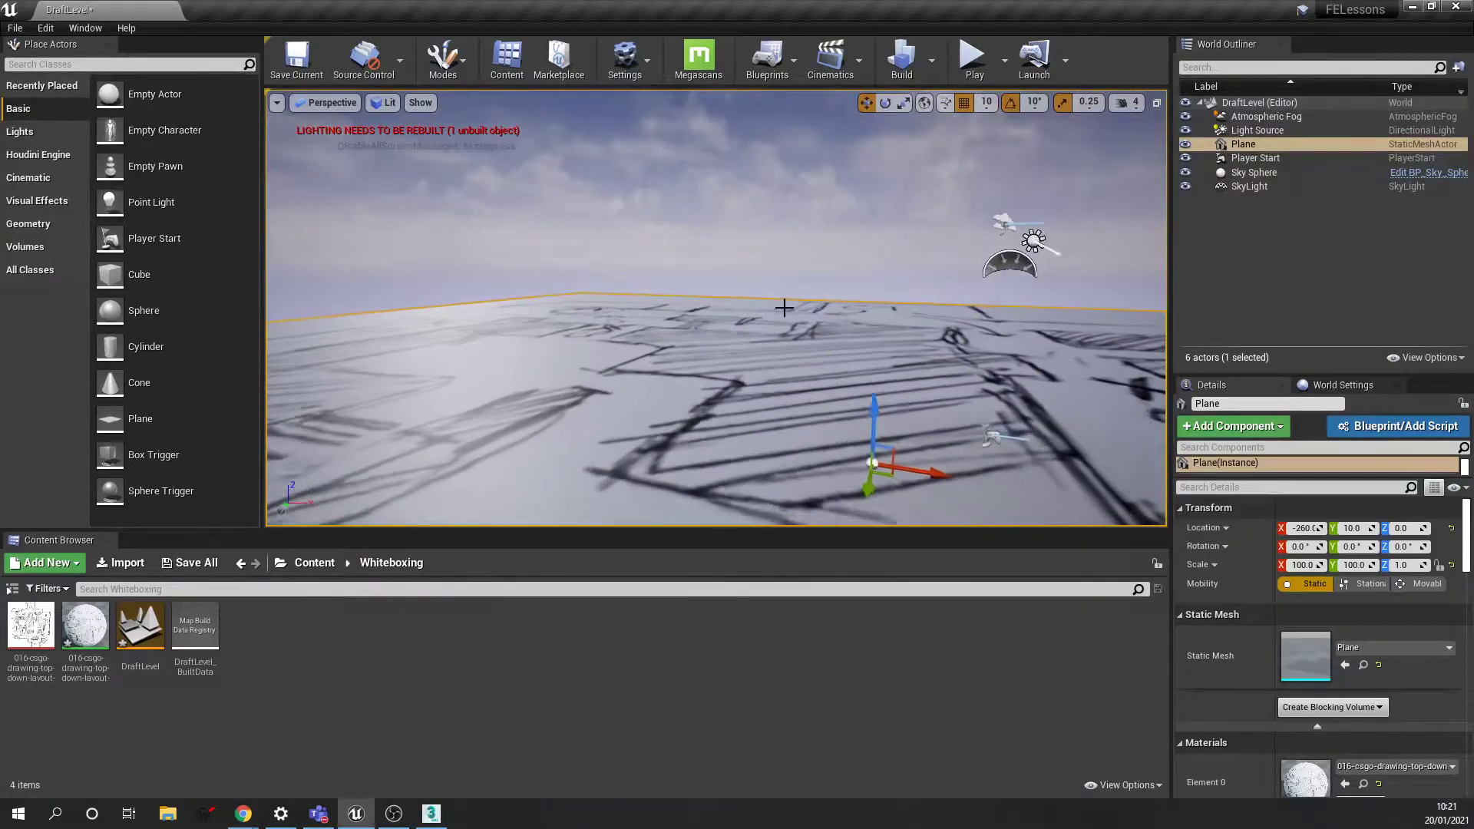
pyautogui.moveTo(786, 309)
pyautogui.mouseDown(button='right')
pyautogui.moveTo(902, 307)
pyautogui.moveTo(795, 308)
pyautogui.moveTo(815, 326)
pyautogui.moveTo(802, 342)
pyautogui.moveTo(818, 277)
pyautogui.moveTo(730, 392)
pyautogui.moveTo(726, 341)
pyautogui.moveTo(794, 330)
pyautogui.moveTo(811, 305)
pyautogui.mouseUp(button='right')
pyautogui.press('s')
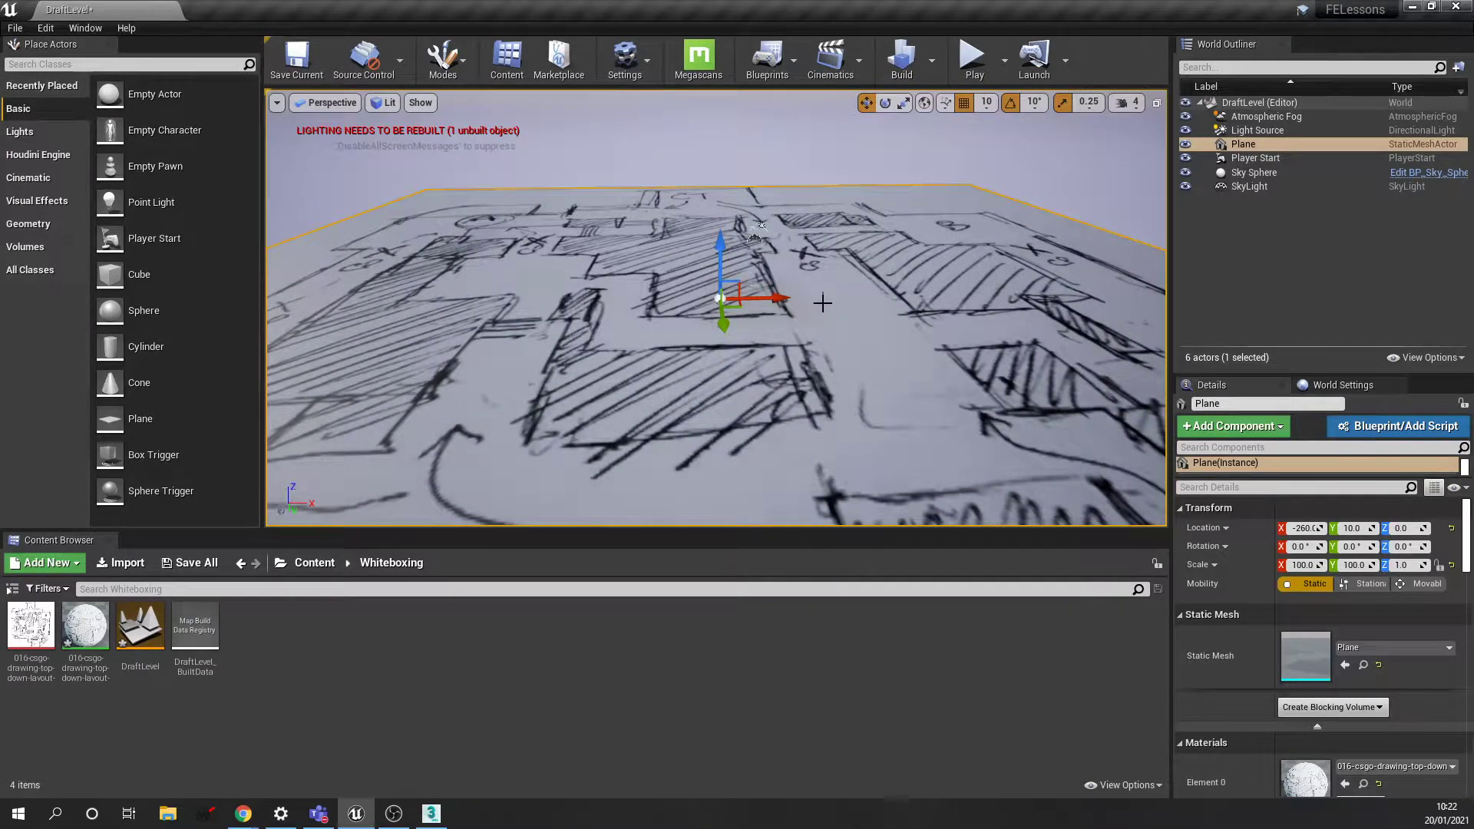
# Cycle the plane's transform gizmo through the scale, rotate and move modes, finishing in move mode
pyautogui.press('r')
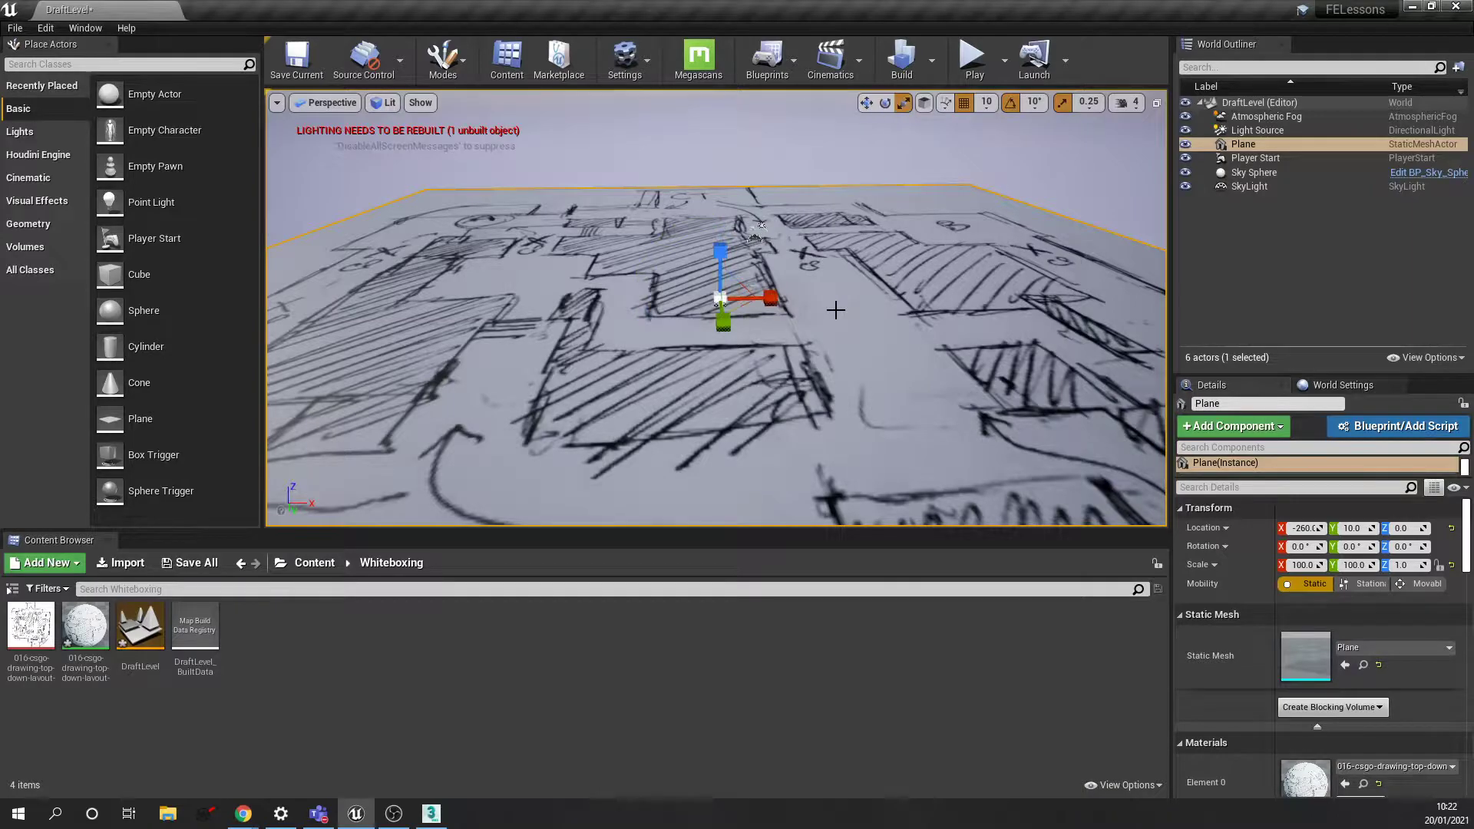
pyautogui.press('w')
pyautogui.press('e')
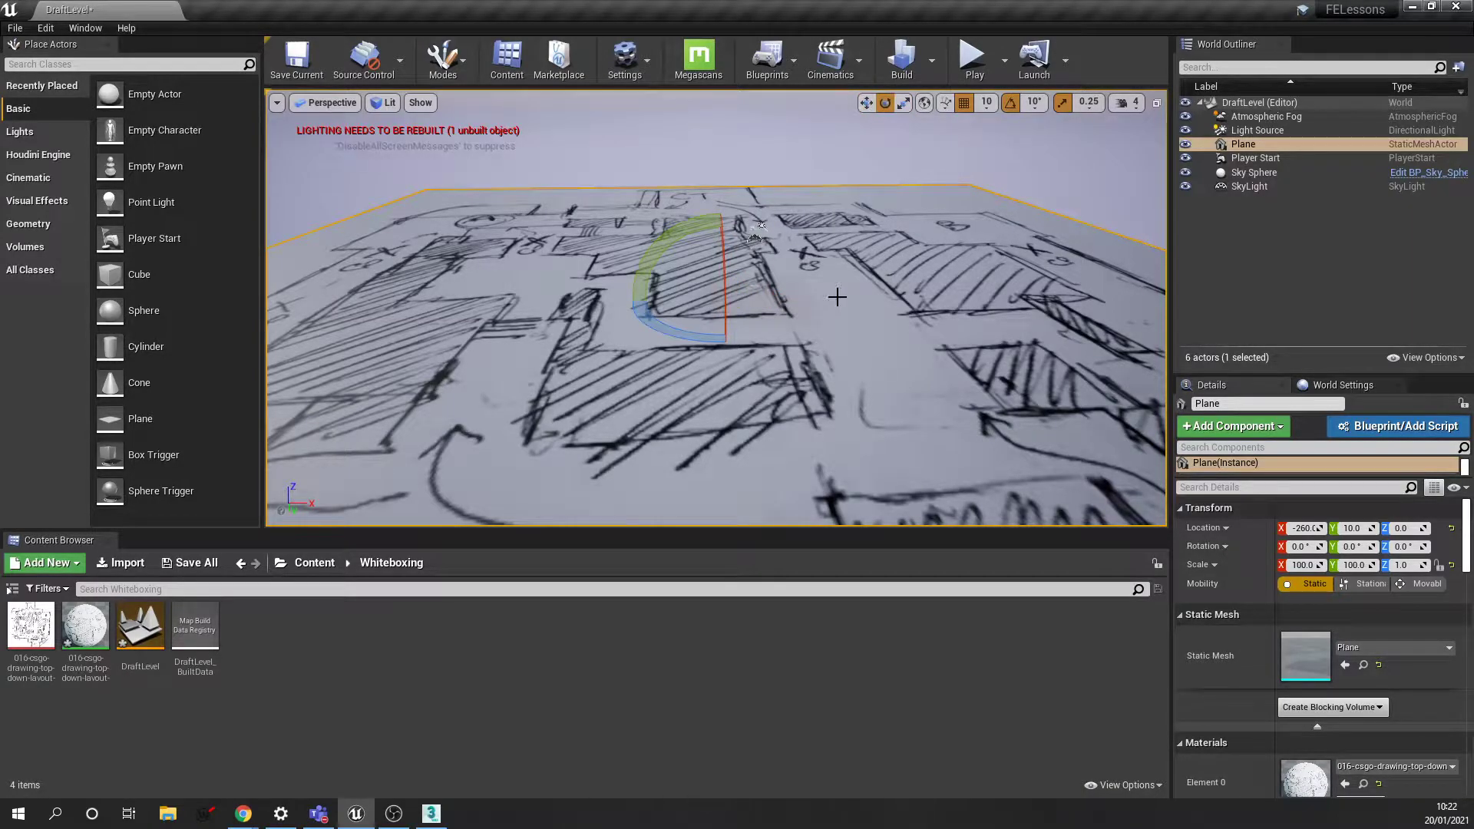
pyautogui.press('r')
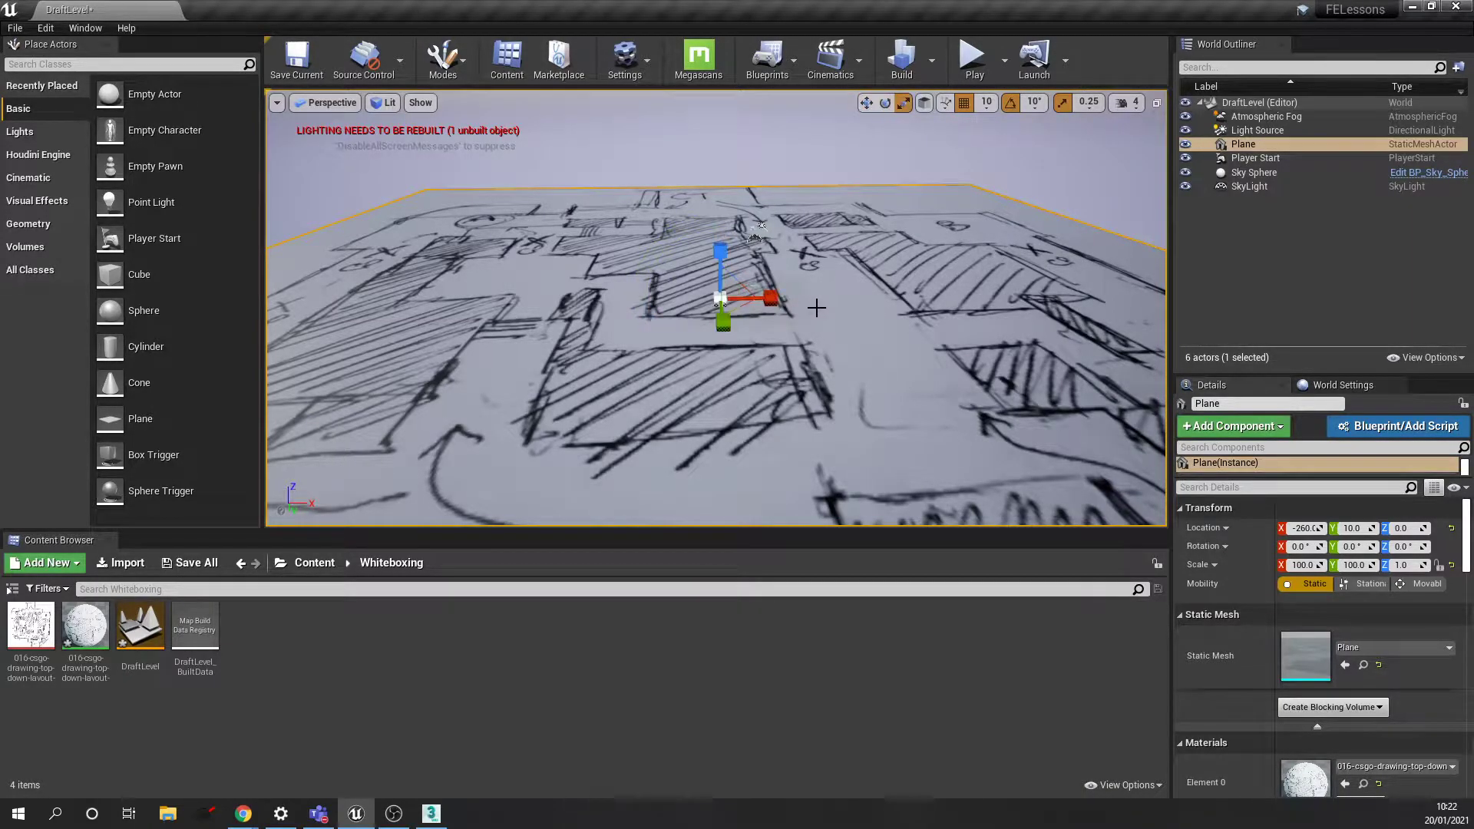
pyautogui.press('e')
pyautogui.press('w')
pyautogui.press('e')
pyautogui.press('r')
pyautogui.press('w')
pyautogui.press('r')
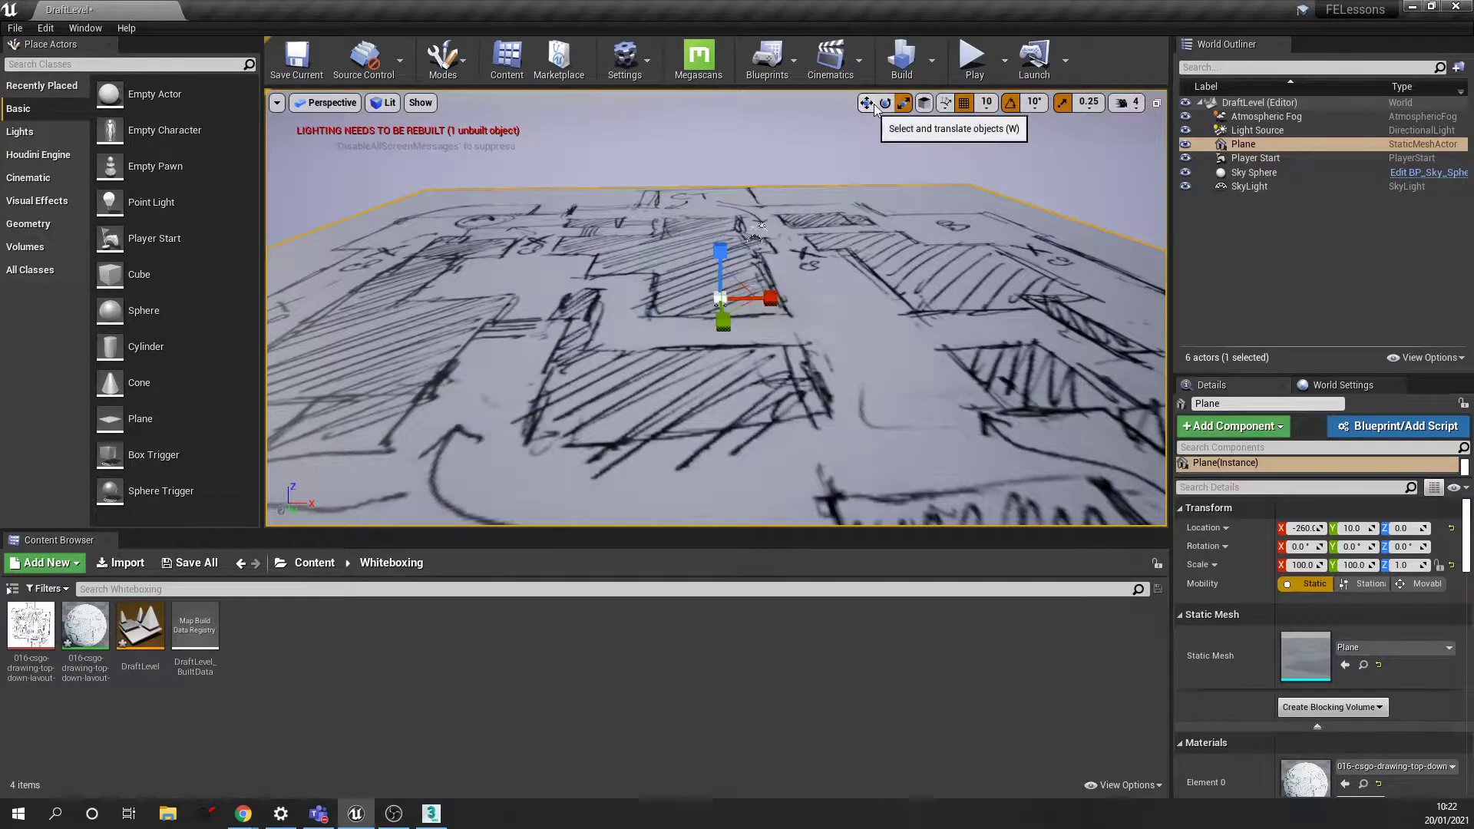
pyautogui.press('e')
pyautogui.click(897, 114)
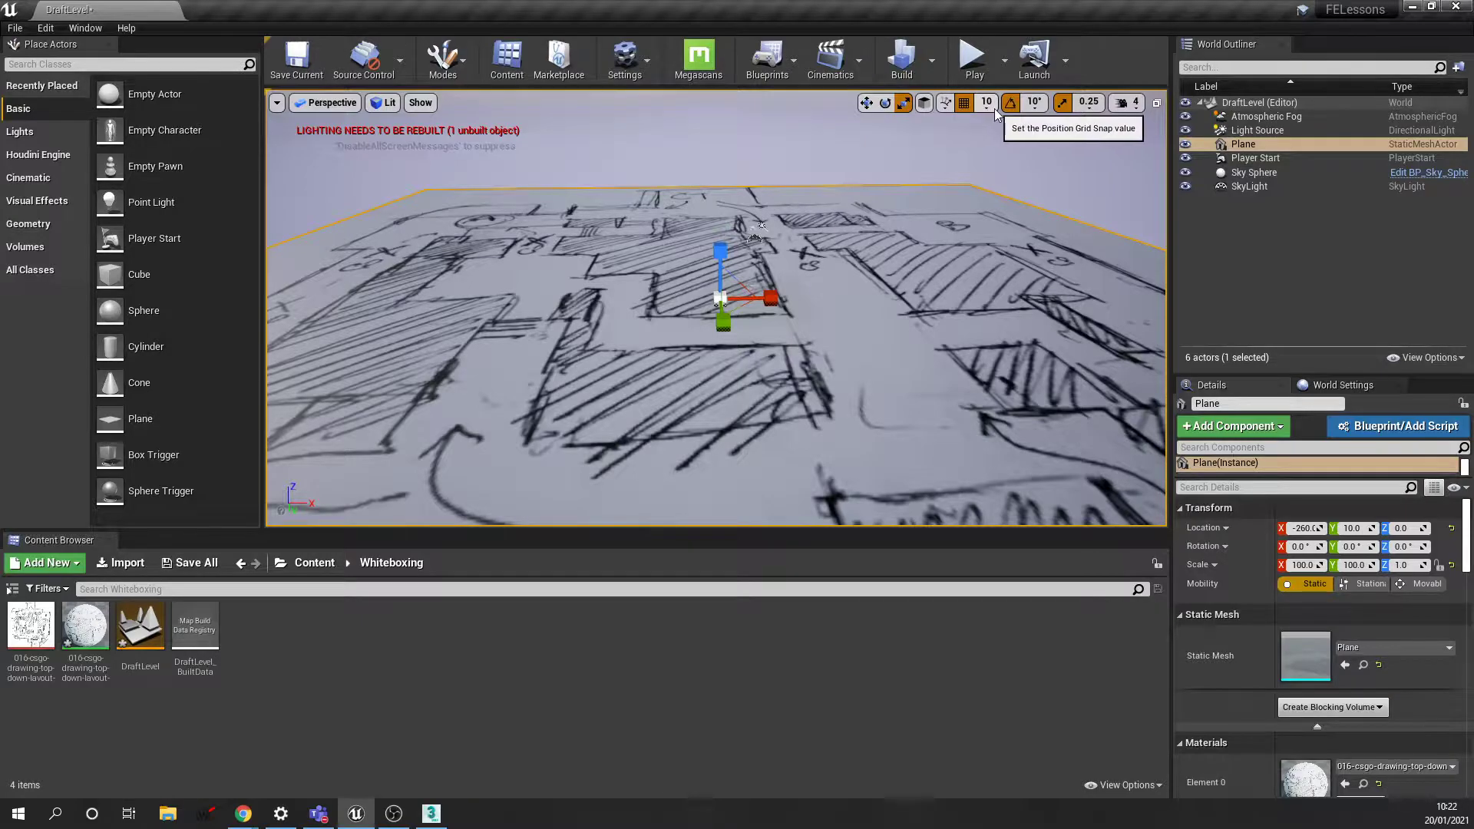
pyautogui.press('w')
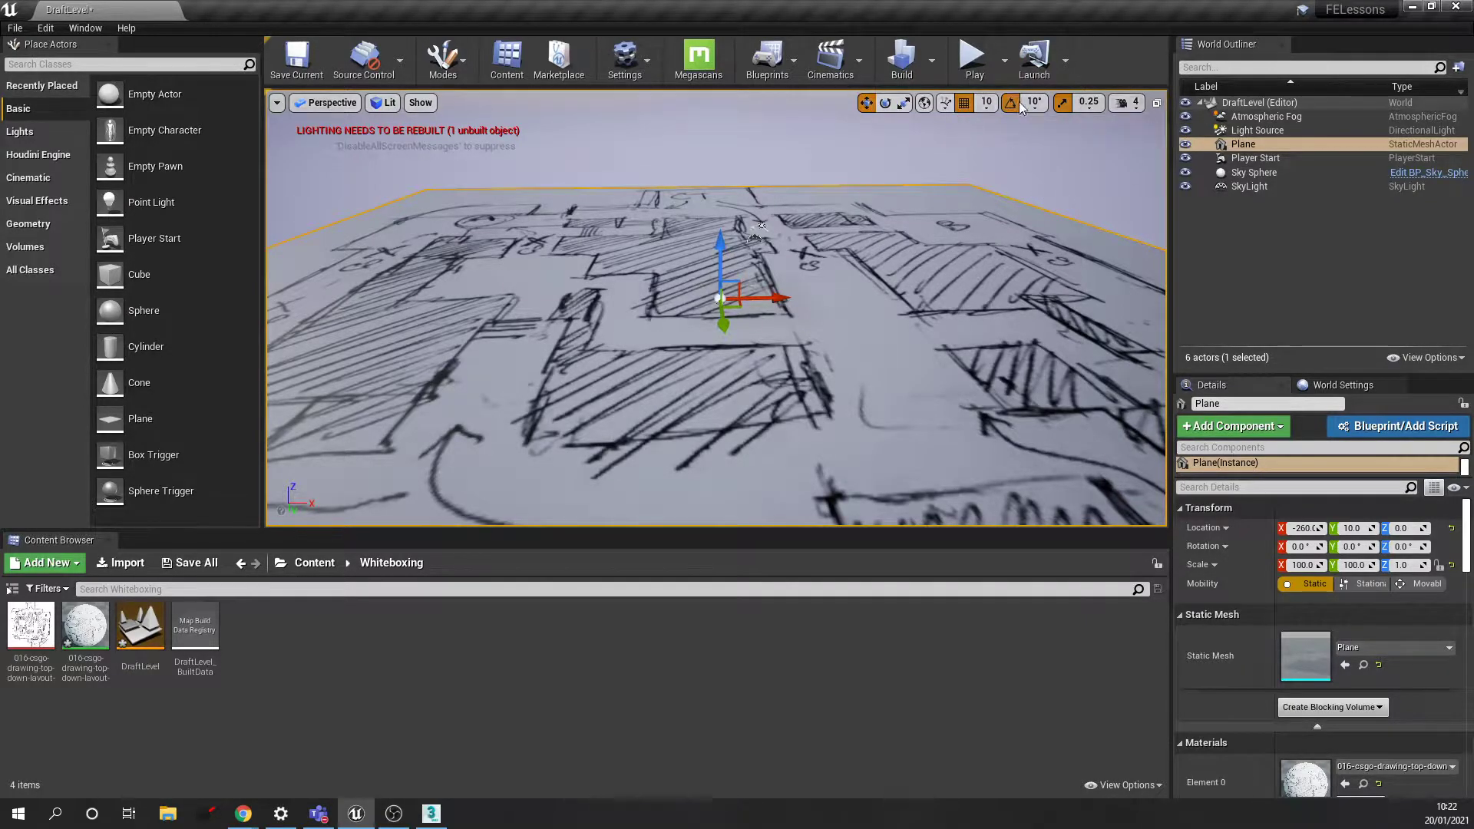
# Review the scale snap increments, and switch rotation and scale snapping off and back on
pyautogui.click(1090, 104)
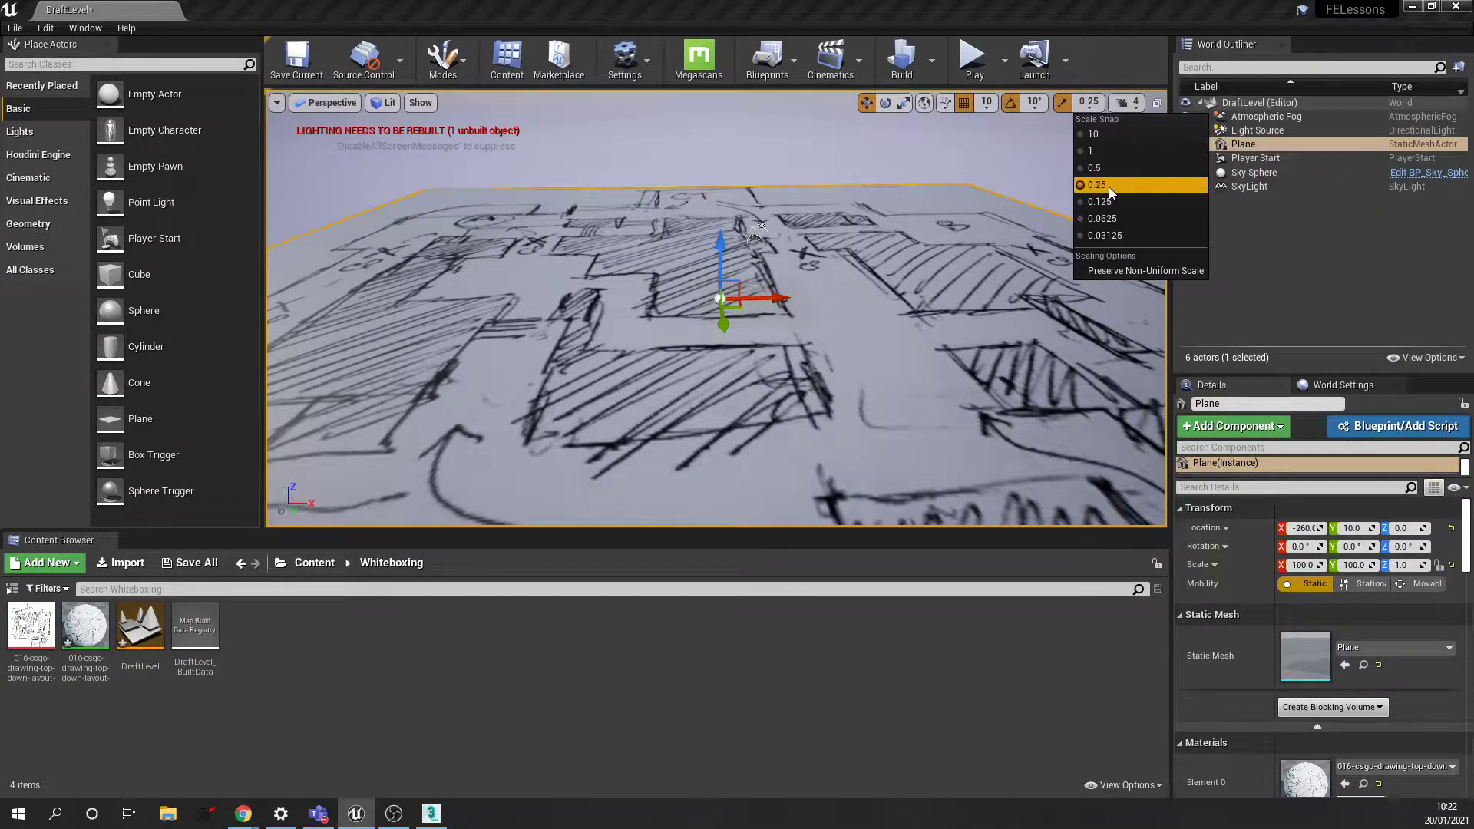
pyautogui.click(1098, 61)
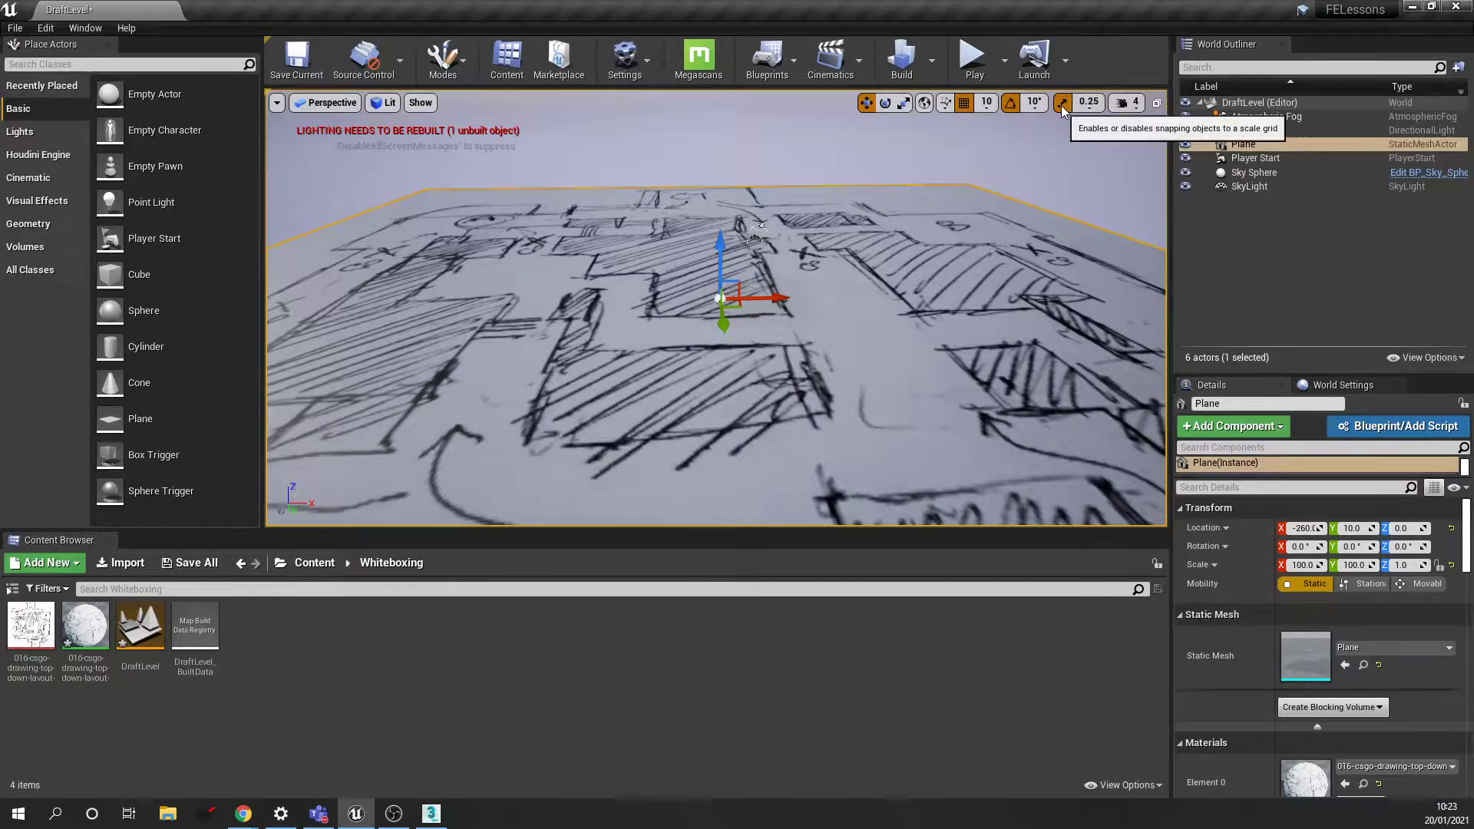
pyautogui.click(1010, 103)
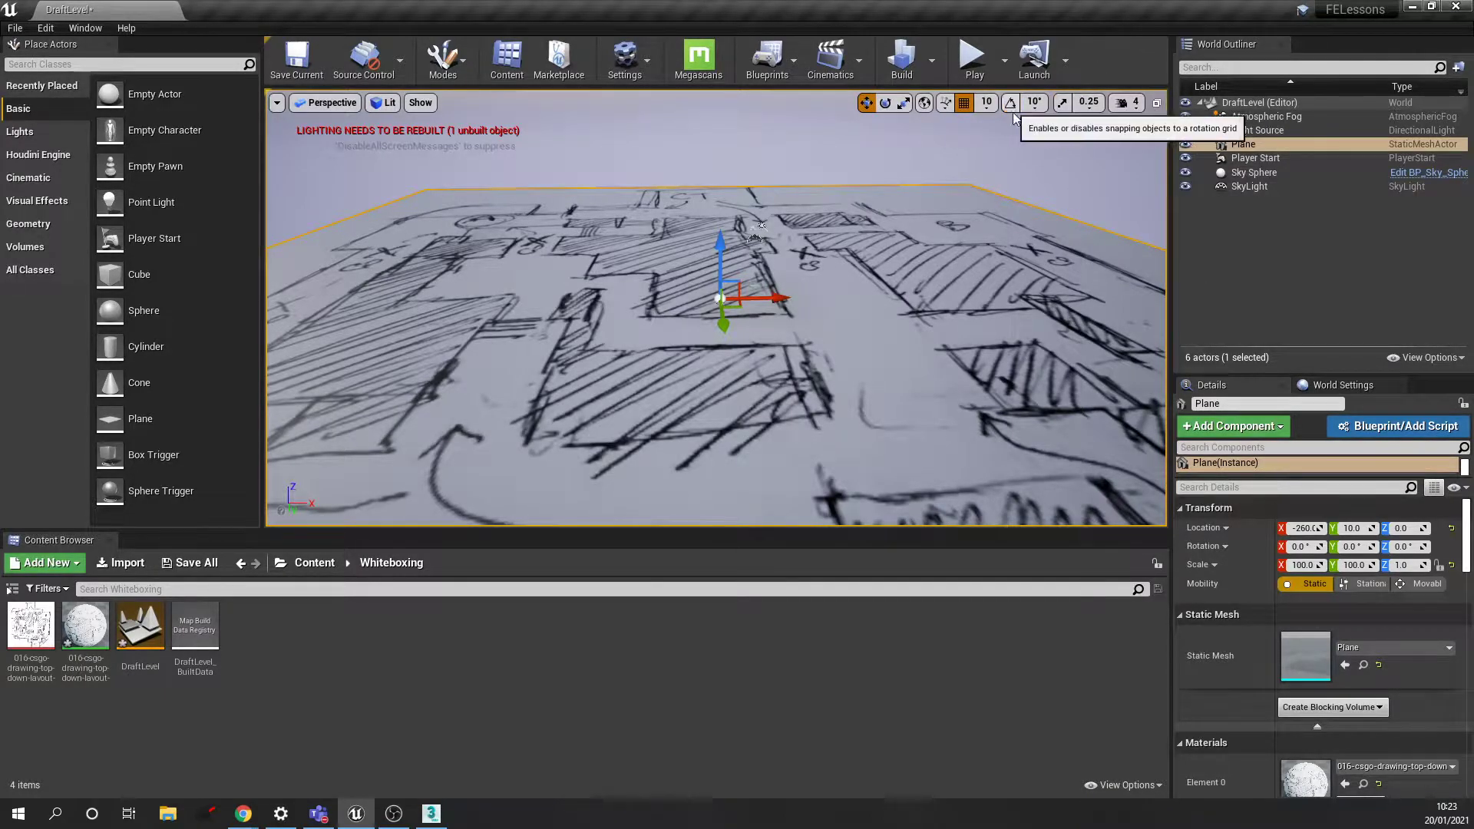
pyautogui.click(1063, 102)
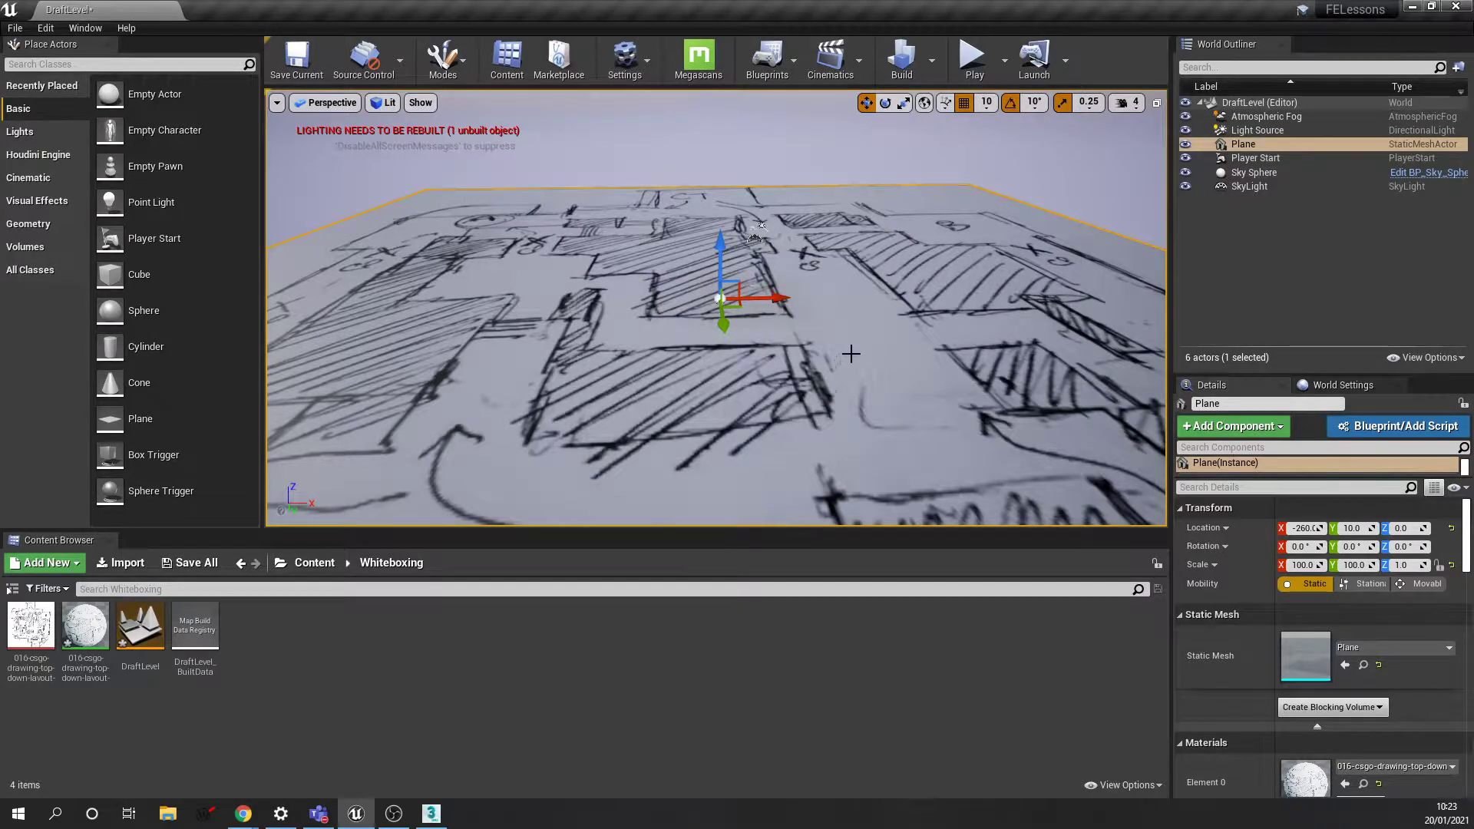
# Save all modified content: the layout drawing material, DraftLevel and DraftLevel_BuiltData
pyautogui.moveTo(844, 317)
pyautogui.mouseDown(button='right')
pyautogui.moveTo(798, 317)
pyautogui.moveTo(798, 334)
pyautogui.moveTo(787, 307)
pyautogui.moveTo(866, 304)
pyautogui.moveTo(857, 331)
pyautogui.moveTo(847, 319)
pyautogui.mouseUp(button='right')
pyautogui.press('w')
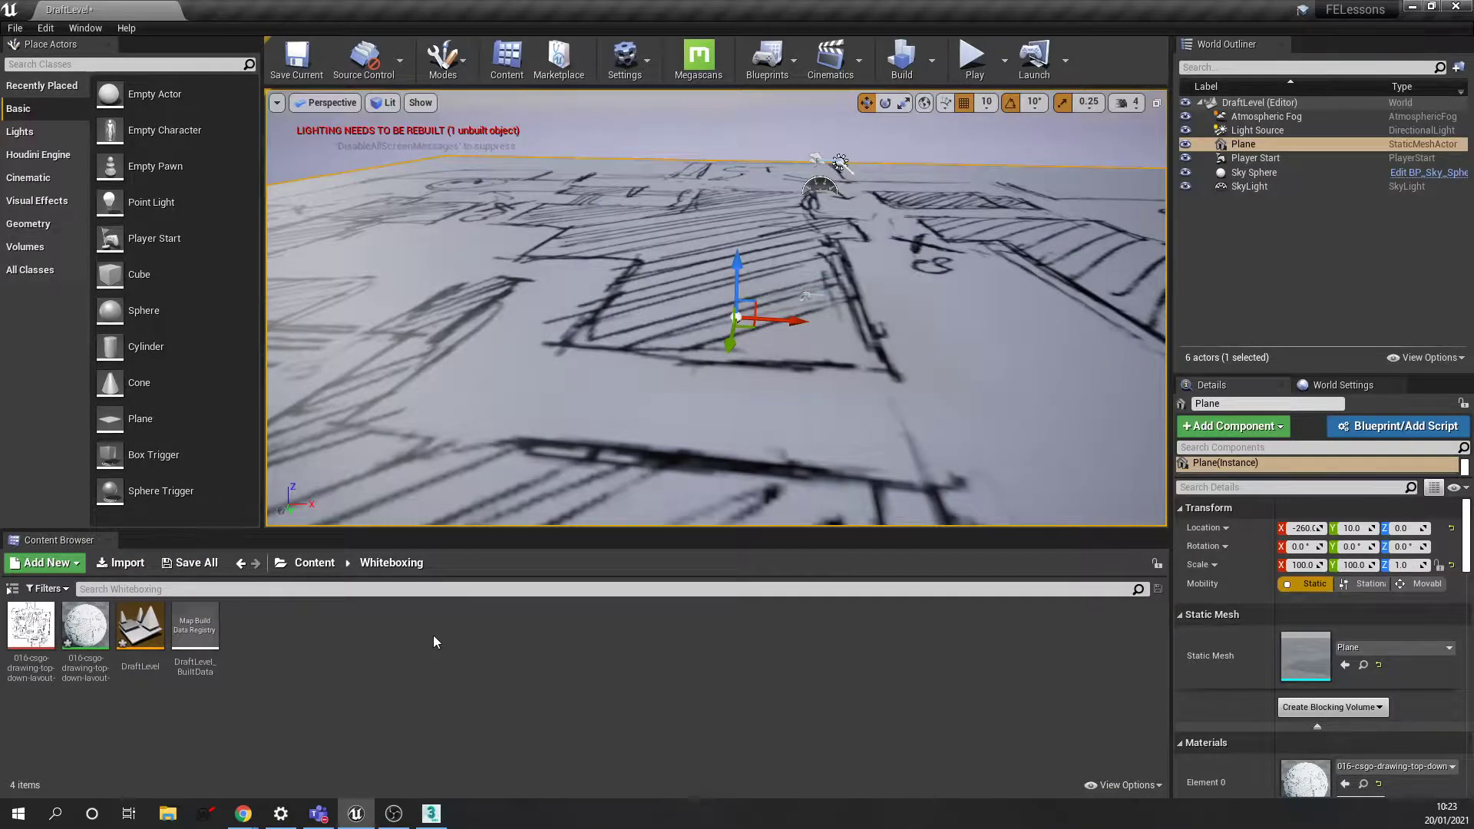
pyautogui.click(198, 566)
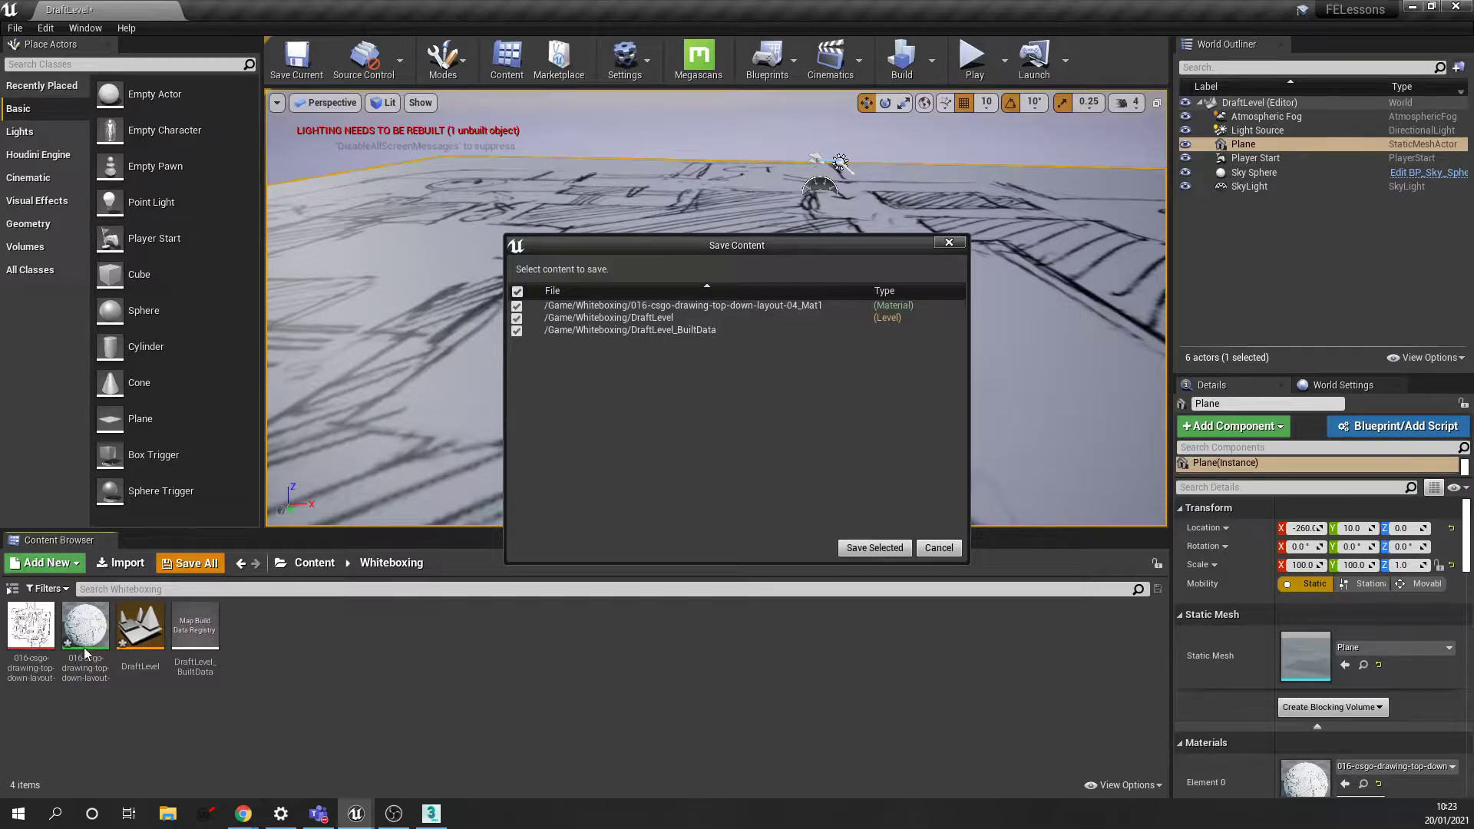
pyautogui.click(873, 546)
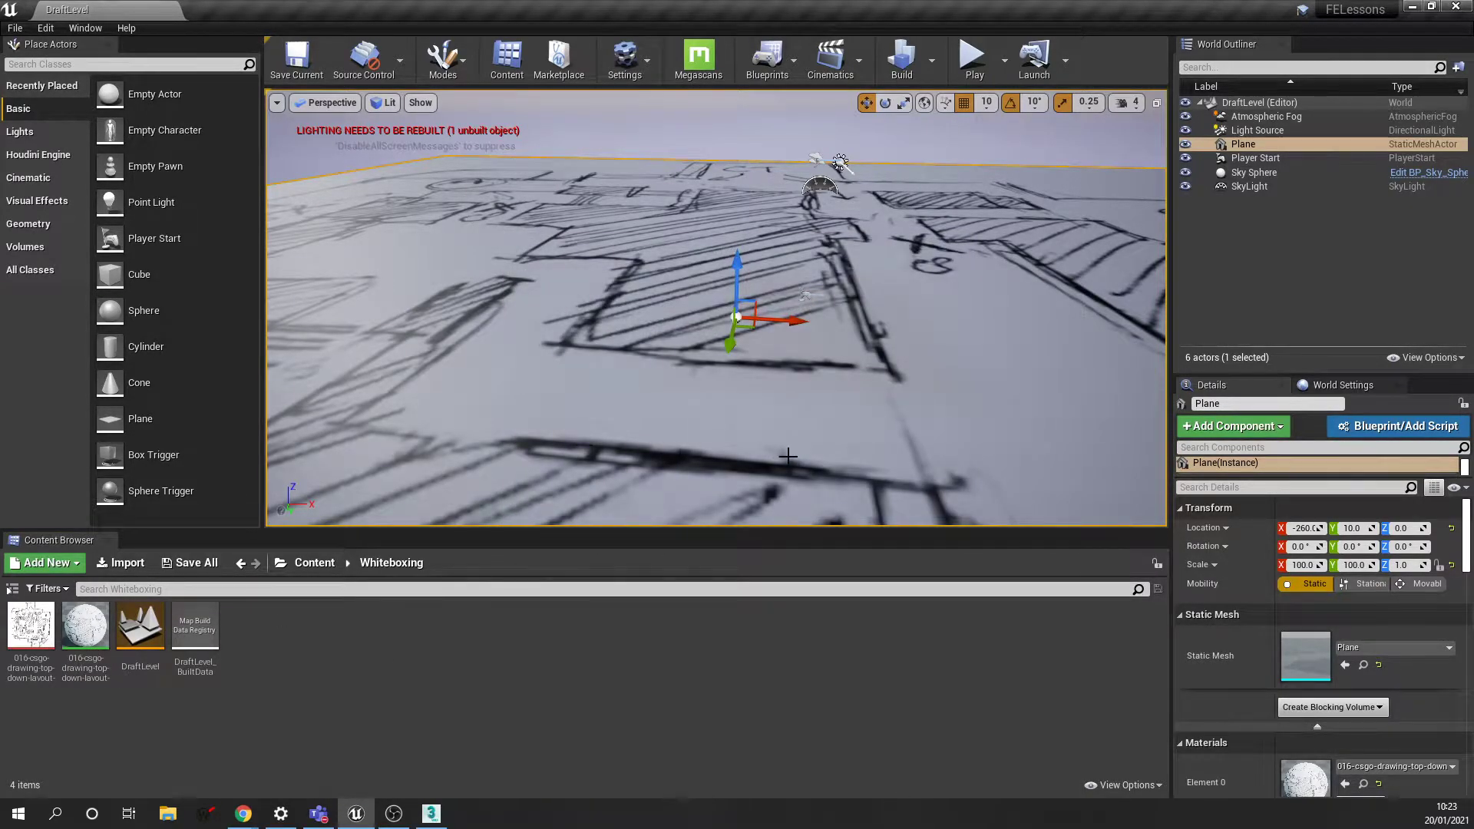
# Place an additive Box geometry brush on the large hatched building area of the layout drawing
pyautogui.moveTo(829, 443)
pyautogui.mouseDown(button='right')
pyautogui.moveTo(799, 413)
pyautogui.moveTo(837, 408)
pyautogui.moveTo(836, 433)
pyautogui.moveTo(812, 444)
pyautogui.moveTo(827, 464)
pyautogui.moveTo(825, 443)
pyautogui.mouseUp(button='right')
pyautogui.press('w')
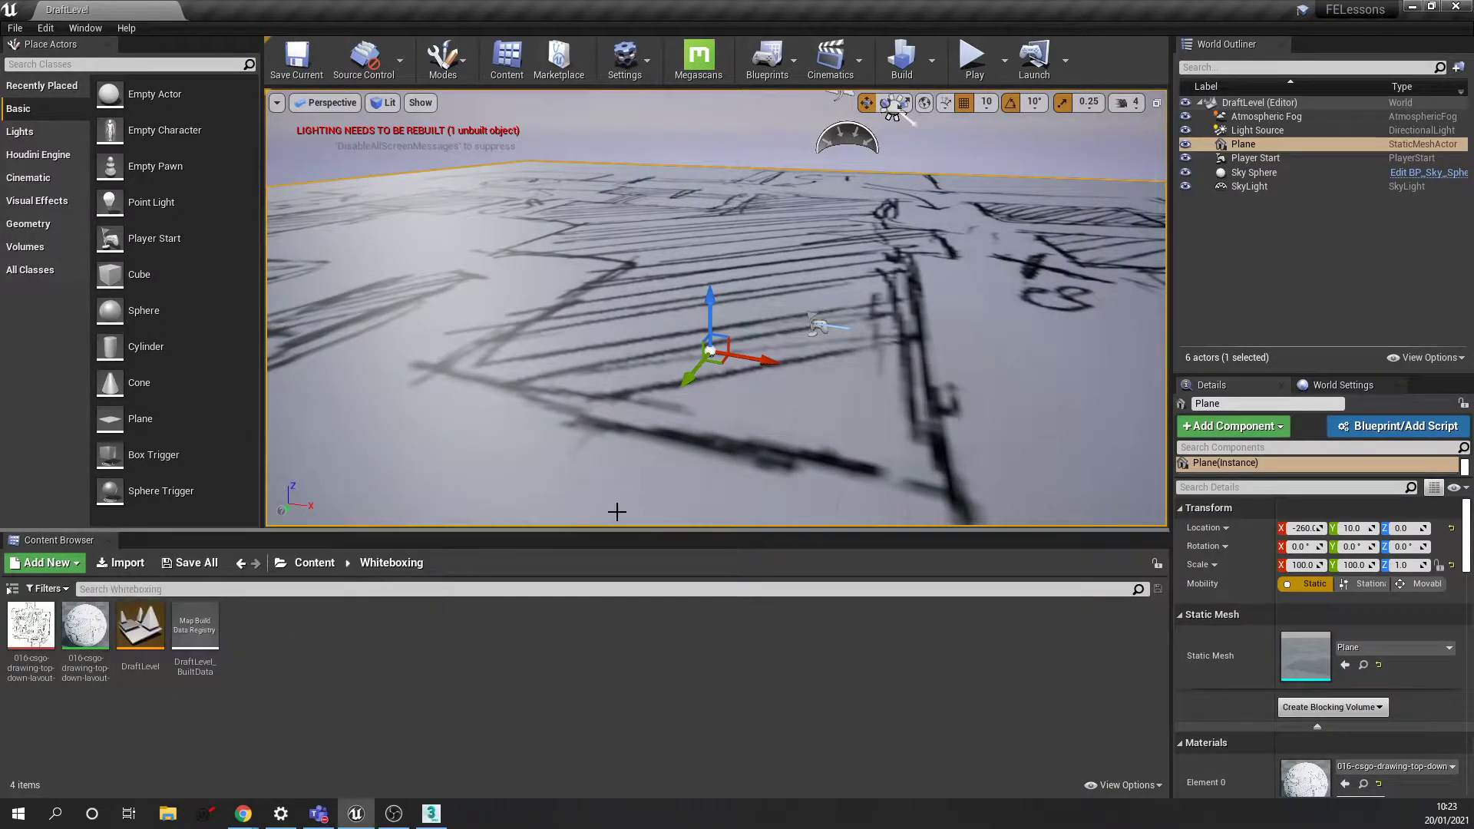
pyautogui.moveTo(743, 440); pyautogui.dragTo(747, 440, button='right')
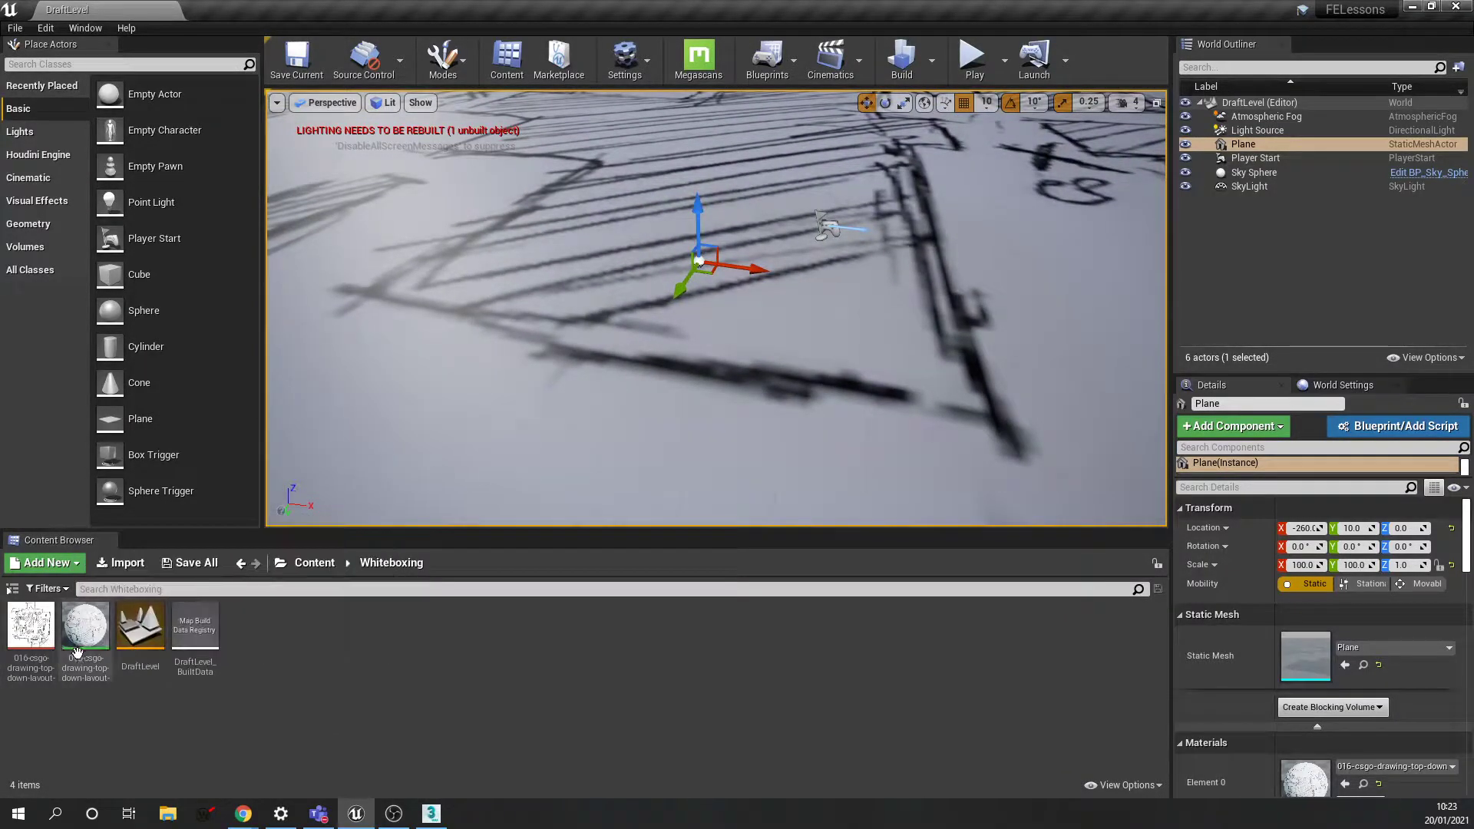
pyautogui.moveTo(728, 415)
pyautogui.mouseDown(button='right')
pyautogui.moveTo(749, 424)
pyautogui.moveTo(744, 408)
pyautogui.moveTo(721, 408)
pyautogui.moveTo(724, 422)
pyautogui.mouseUp(button='right')
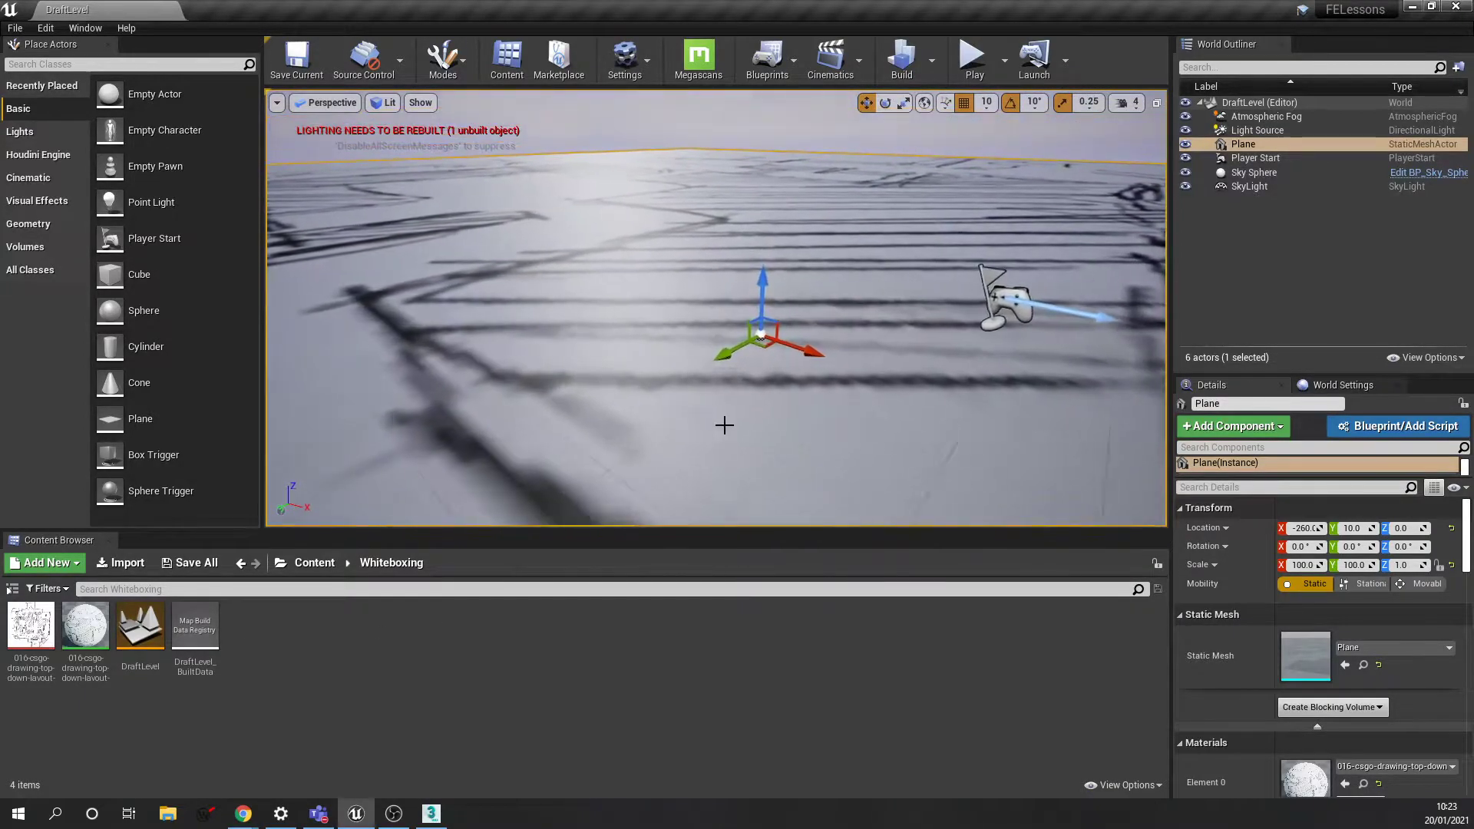
pyautogui.moveTo(690, 490)
pyautogui.mouseDown(button='right')
pyautogui.moveTo(691, 465)
pyautogui.moveTo(718, 466)
pyautogui.moveTo(691, 531)
pyautogui.moveTo(726, 508)
pyautogui.moveTo(682, 477)
pyautogui.moveTo(731, 461)
pyautogui.moveTo(704, 474)
pyautogui.moveTo(695, 407)
pyautogui.moveTo(664, 457)
pyautogui.moveTo(695, 414)
pyautogui.moveTo(679, 434)
pyautogui.moveTo(780, 445)
pyautogui.mouseUp(button='right')
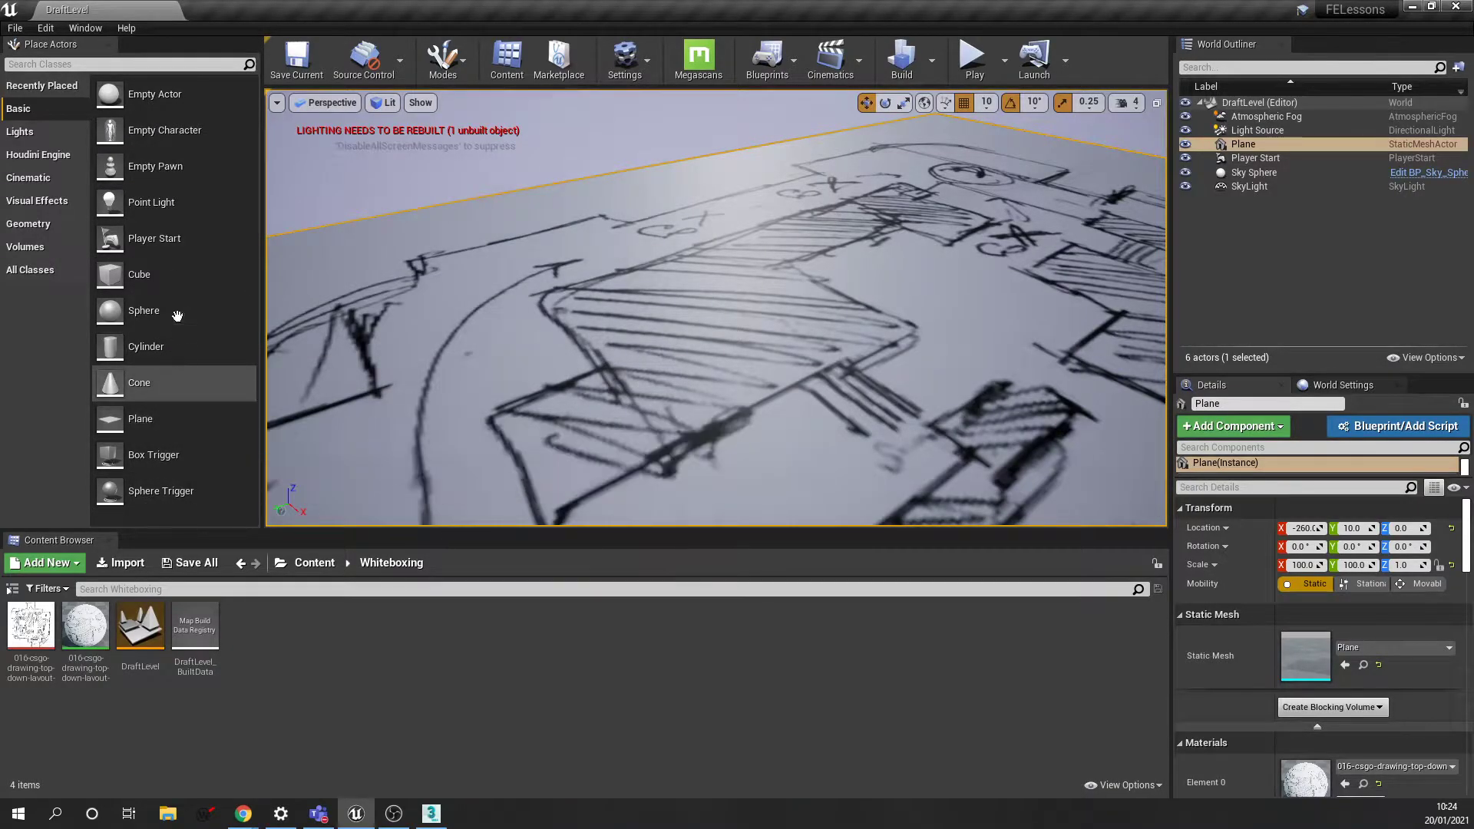
pyautogui.click(39, 224)
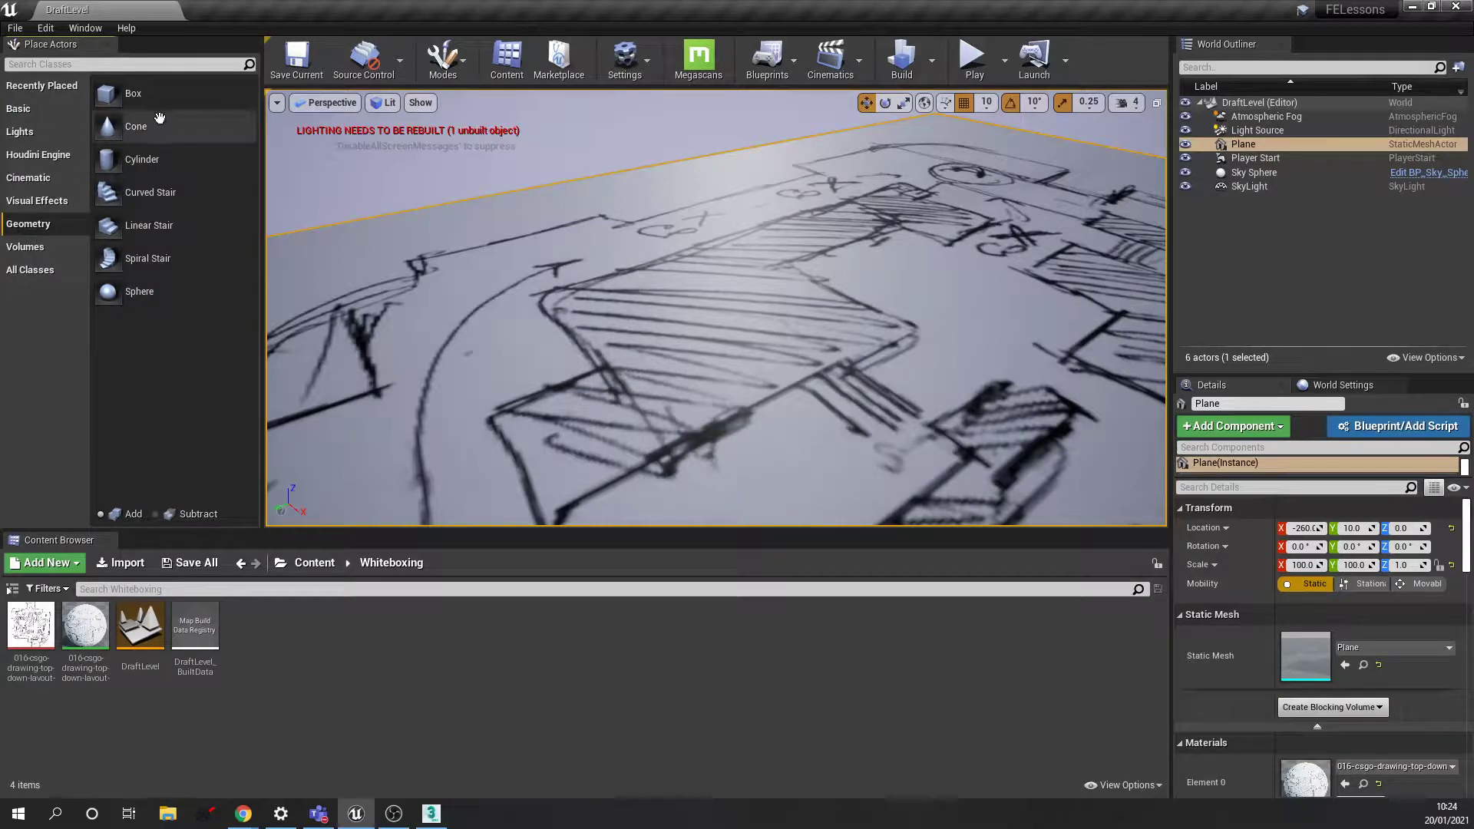
pyautogui.moveTo(126, 93)
pyautogui.mouseDown()
pyautogui.moveTo(238, 108)
pyautogui.moveTo(709, 309)
pyautogui.mouseUp()
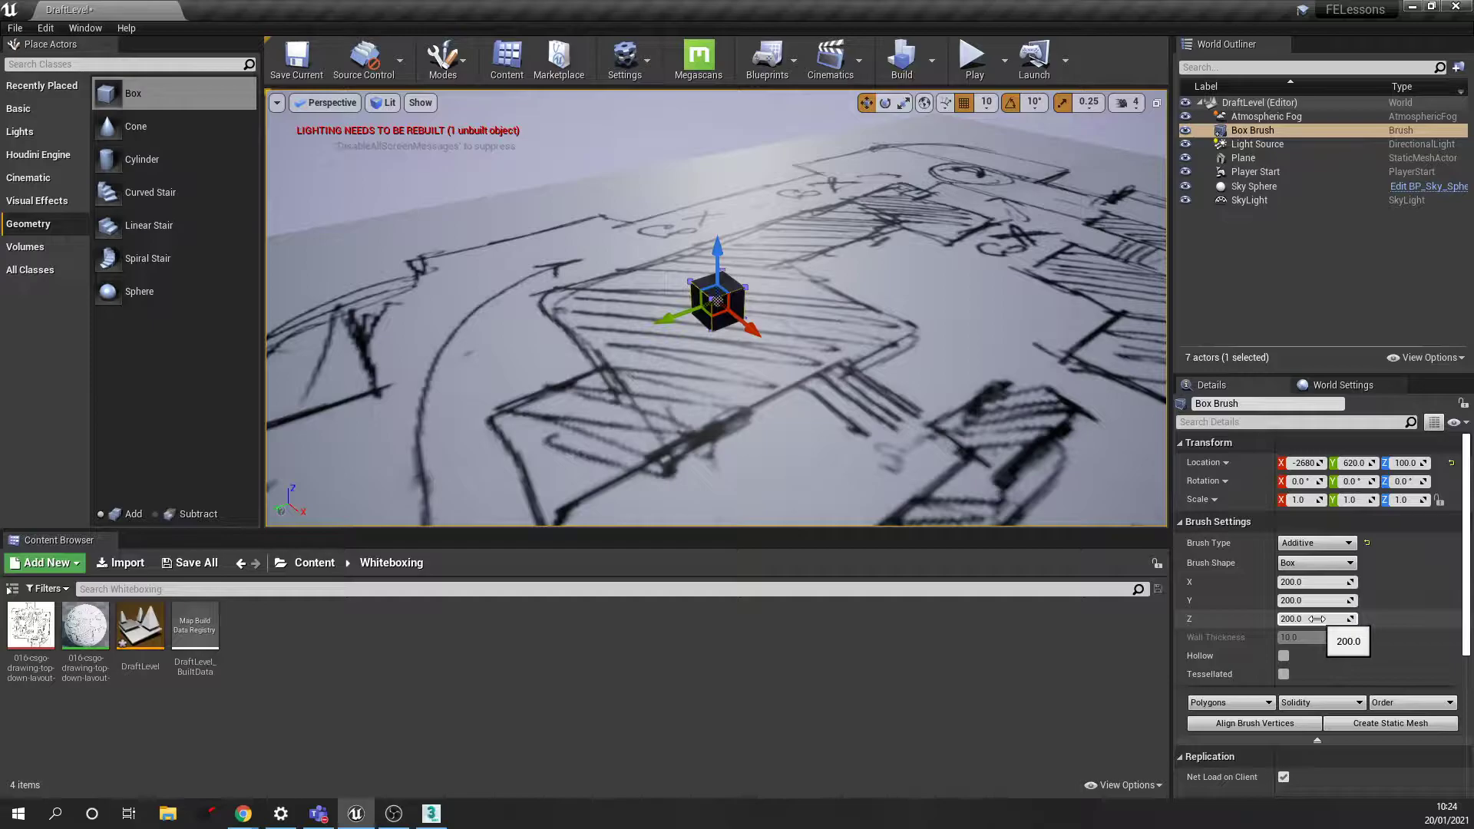
# Place a basic Cube mesh on the same hatched area next to the box brush, and check its properties
pyautogui.click(44, 107)
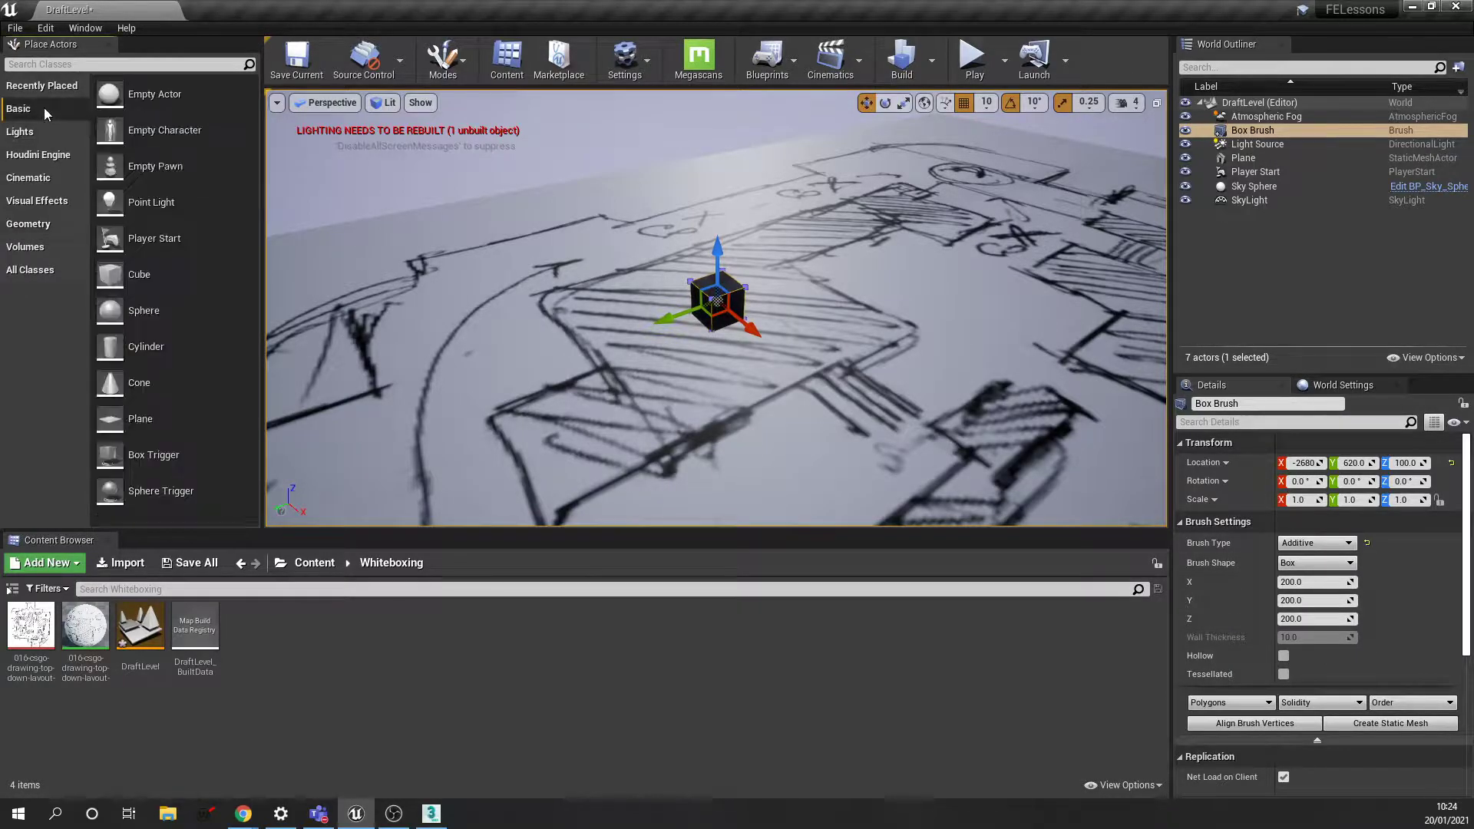
pyautogui.moveTo(162, 285); pyautogui.dragTo(644, 347)
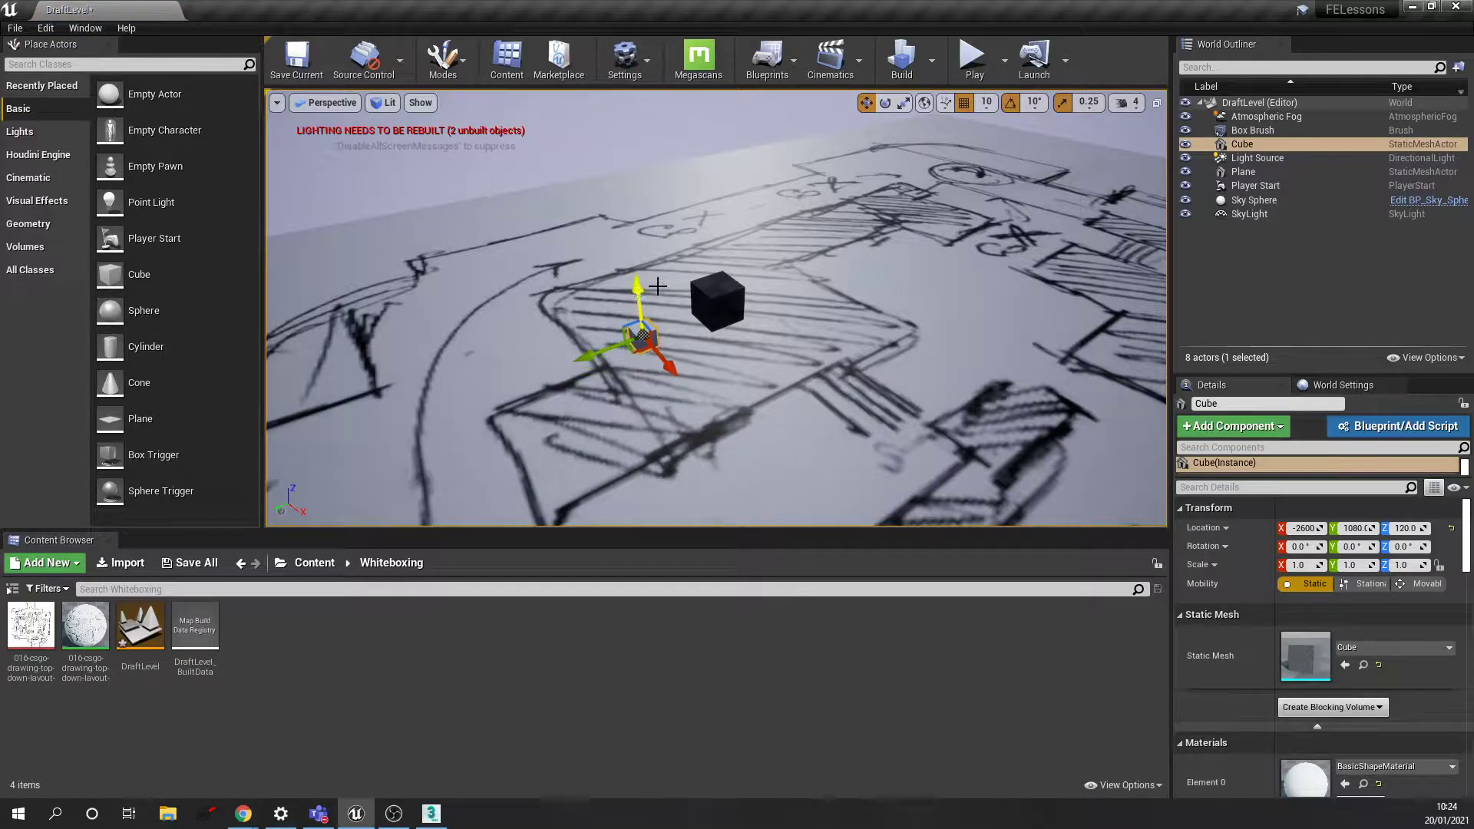
pyautogui.scroll(-3, 1413, 652)
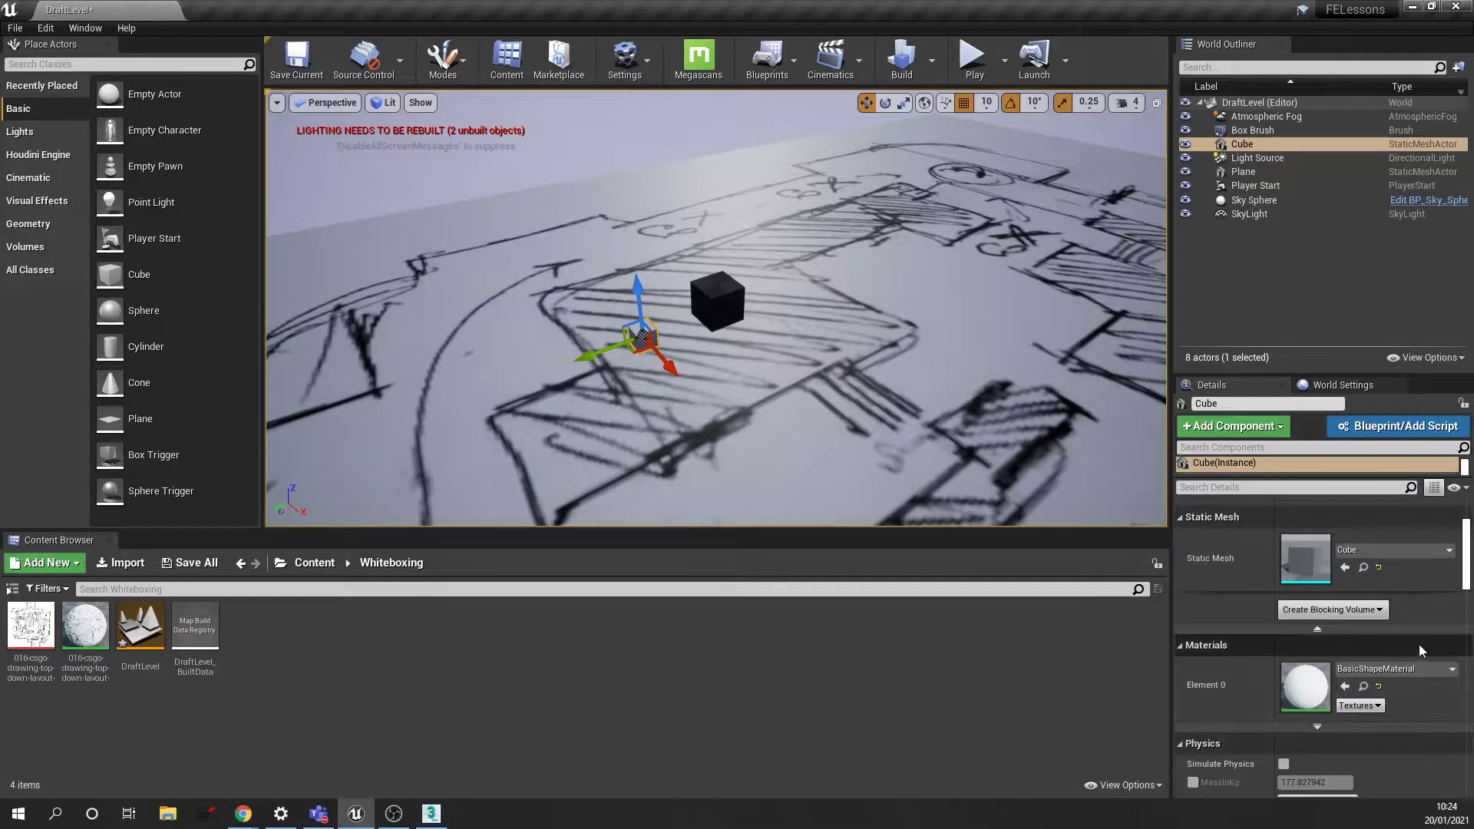
pyautogui.scroll(3, 1417, 646)
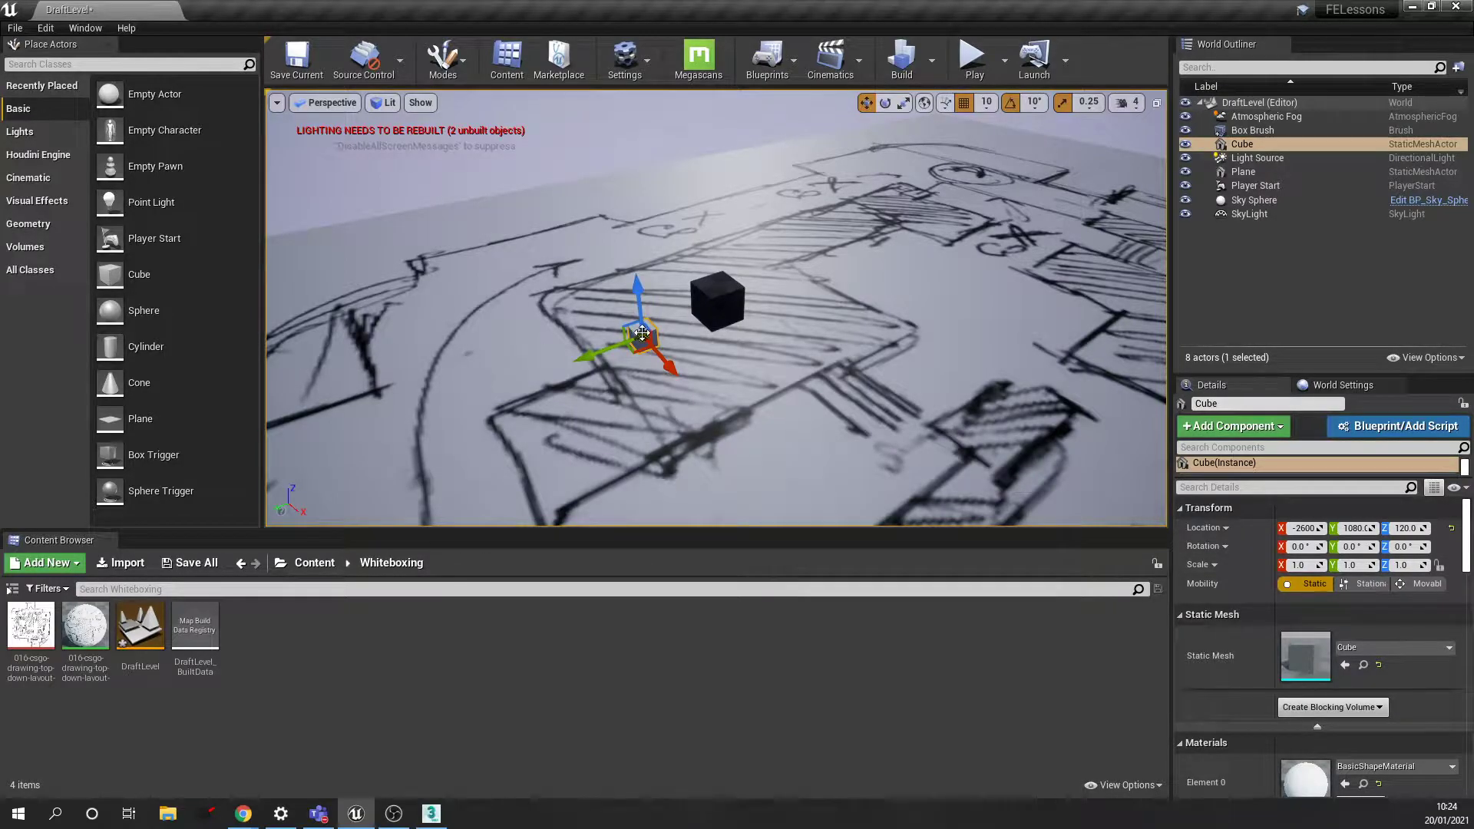
# Delete the Cube mesh, and select the Box Brush to review its brush type, shape and size settings
pyautogui.press('Delete')
pyautogui.click(716, 301)
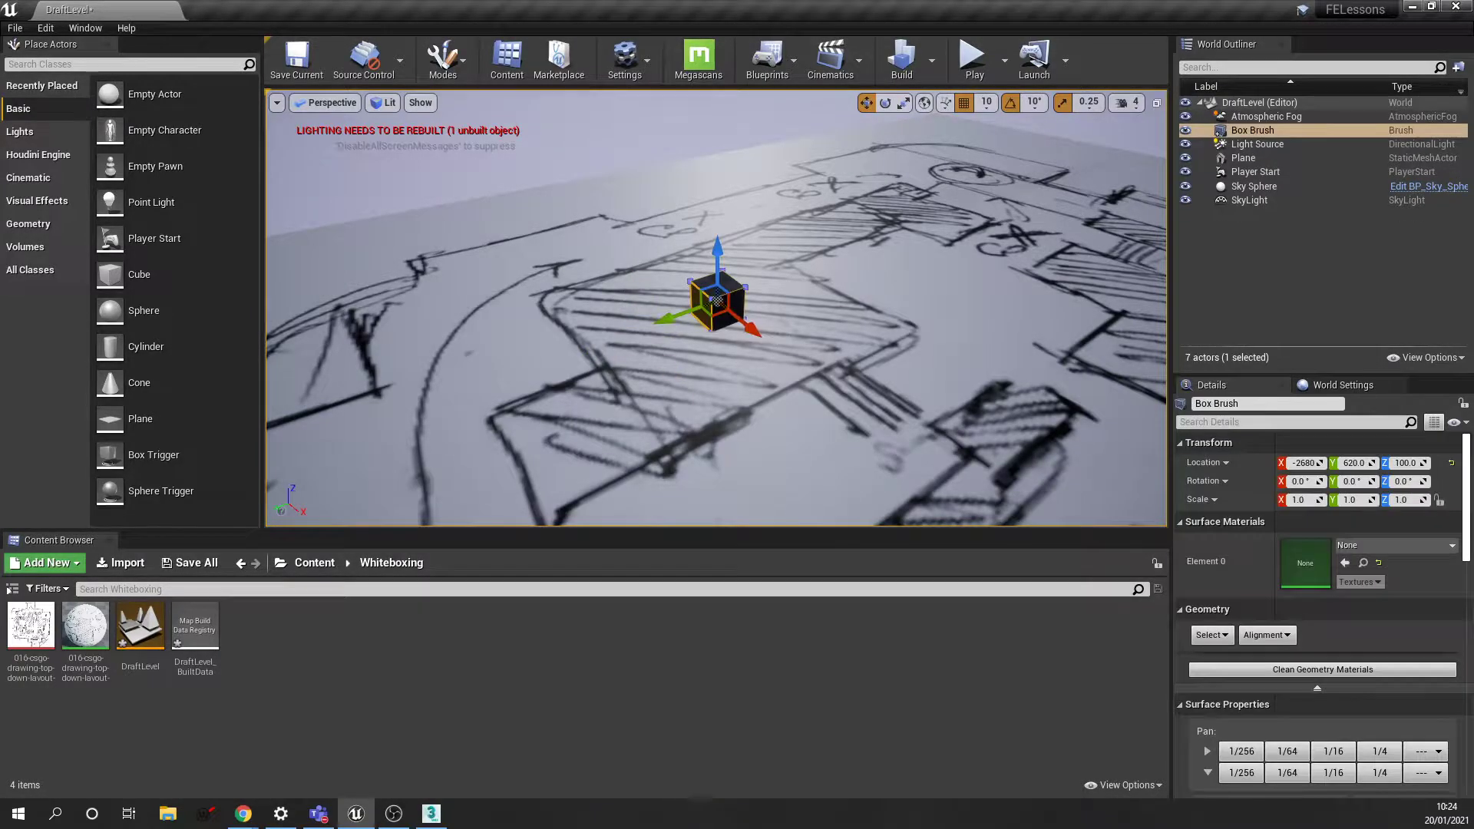
pyautogui.scroll(-8, 1428, 629)
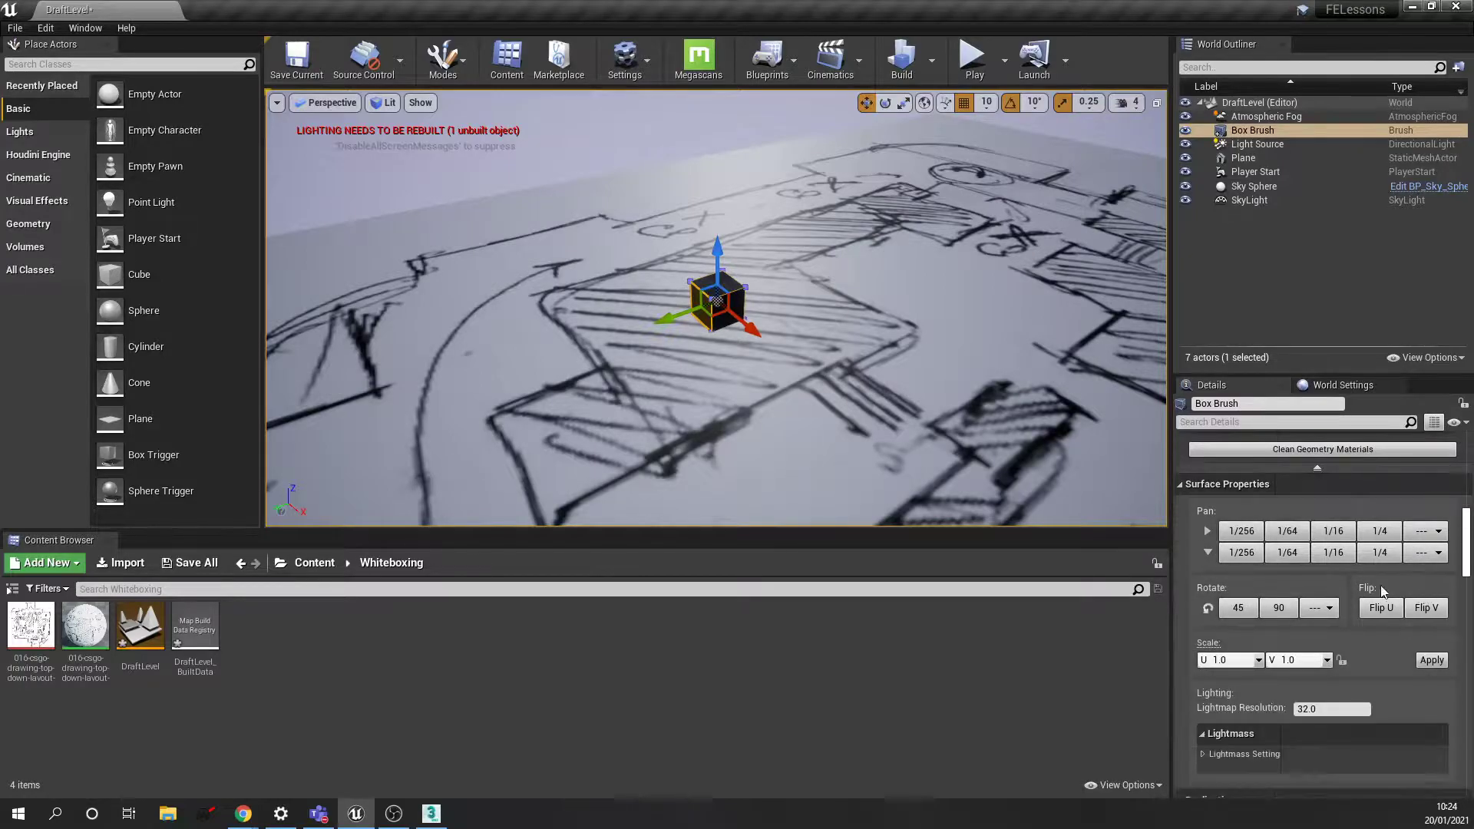
pyautogui.scroll(-3, 1389, 596)
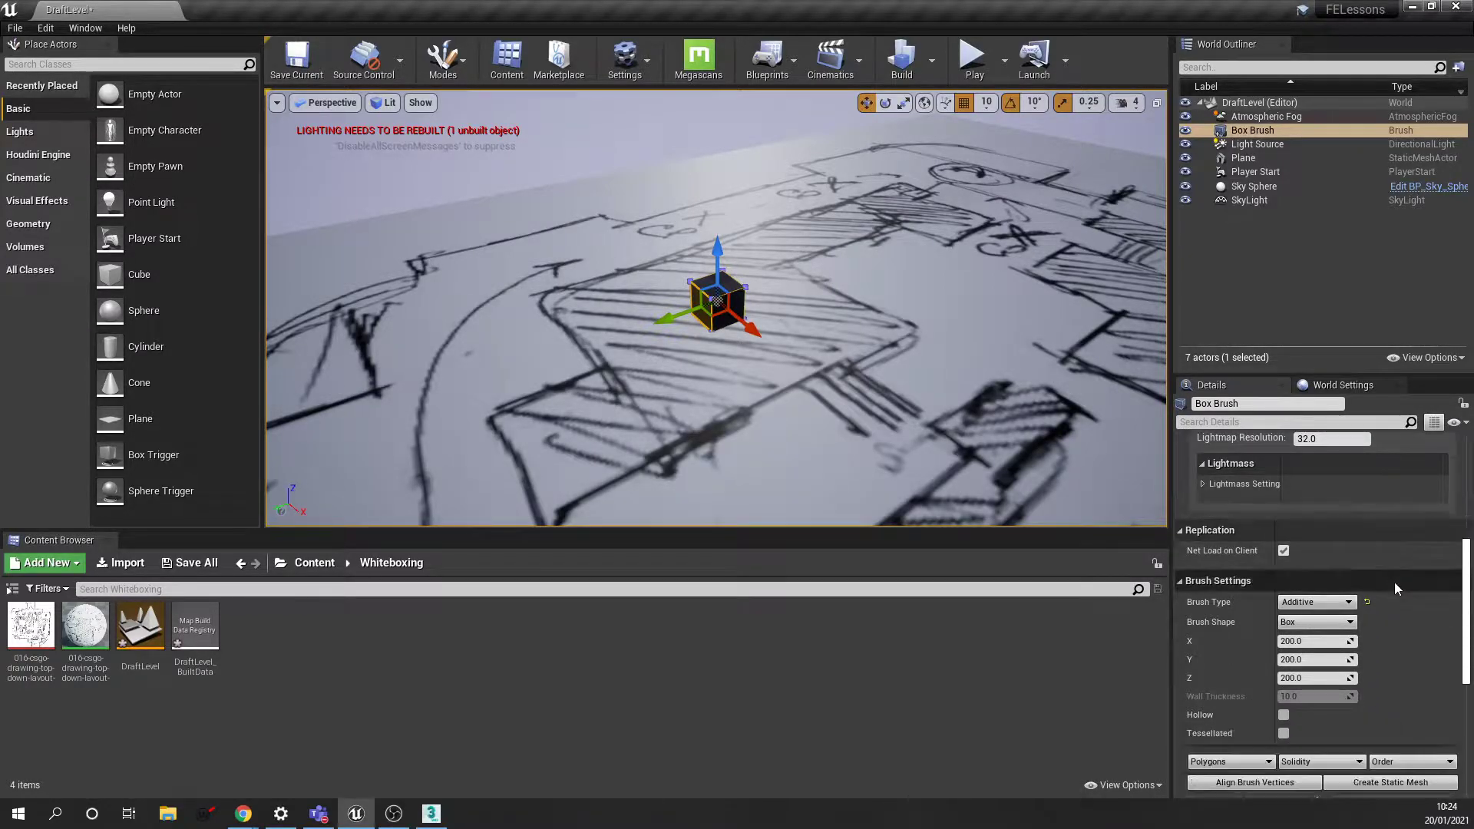
pyautogui.scroll(-2, 1404, 584)
pyautogui.moveTo(813, 325)
pyautogui.mouseDown(button='right')
pyautogui.moveTo(787, 335)
pyautogui.moveTo(833, 314)
pyautogui.moveTo(833, 343)
pyautogui.moveTo(808, 344)
pyautogui.mouseUp(button='right')
pyautogui.press('w')
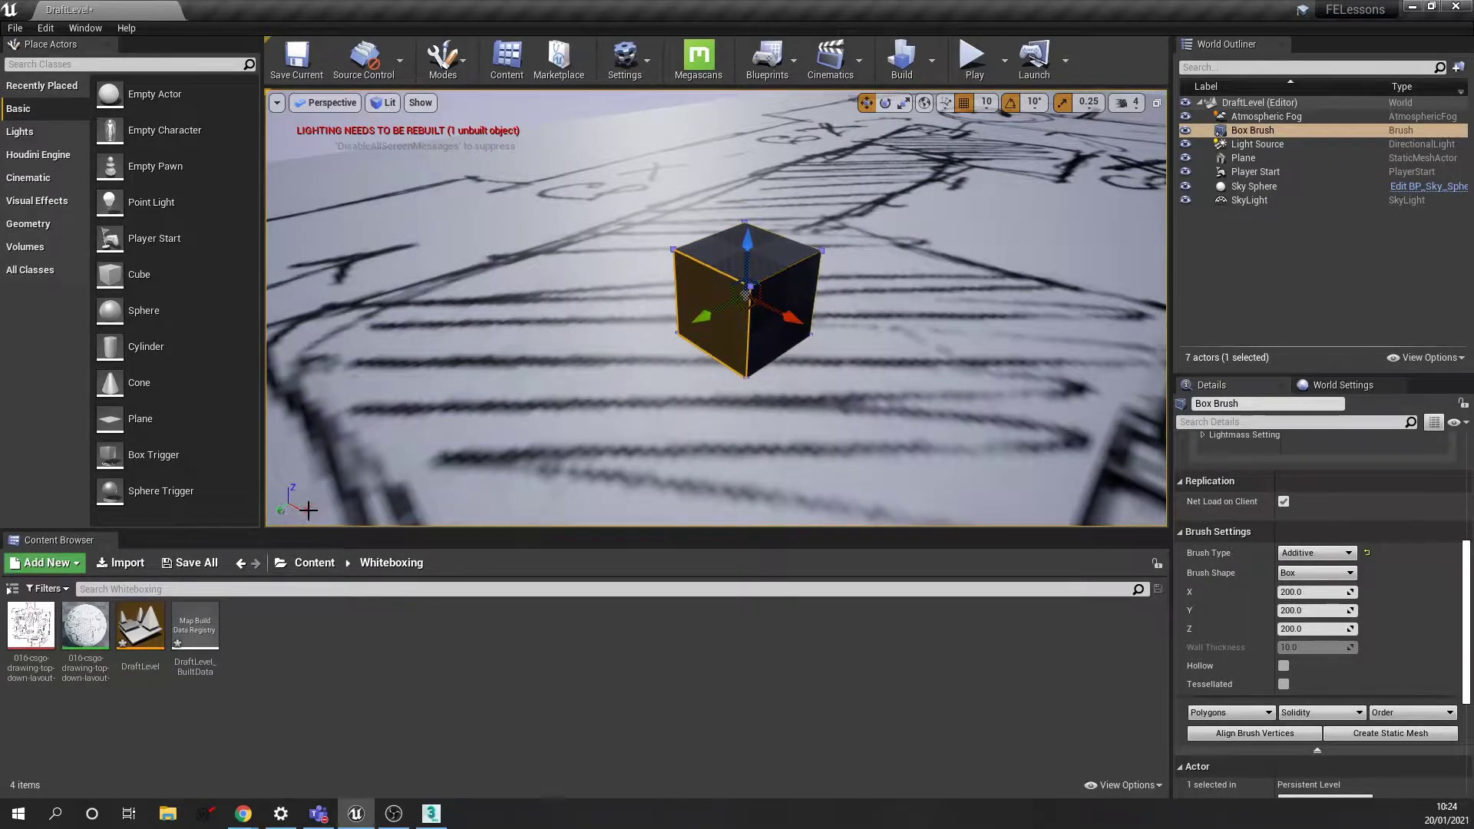
# Enlarge the box brush over the hatched building area, setting its brush size to 1180 in X and 1320 in Y
pyautogui.click(1316, 591)
pyautogui.write('100')
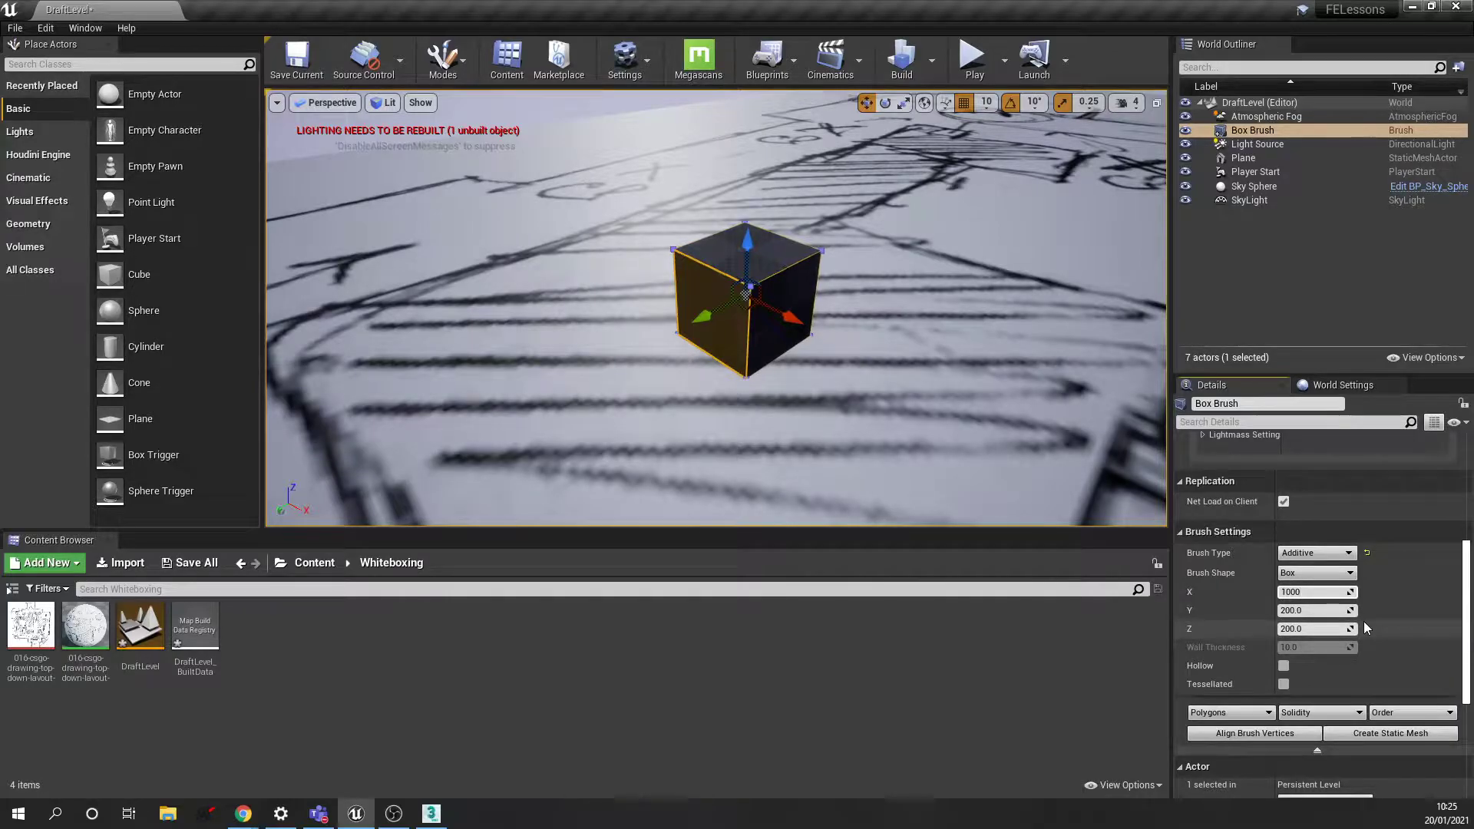
pyautogui.press('Return')
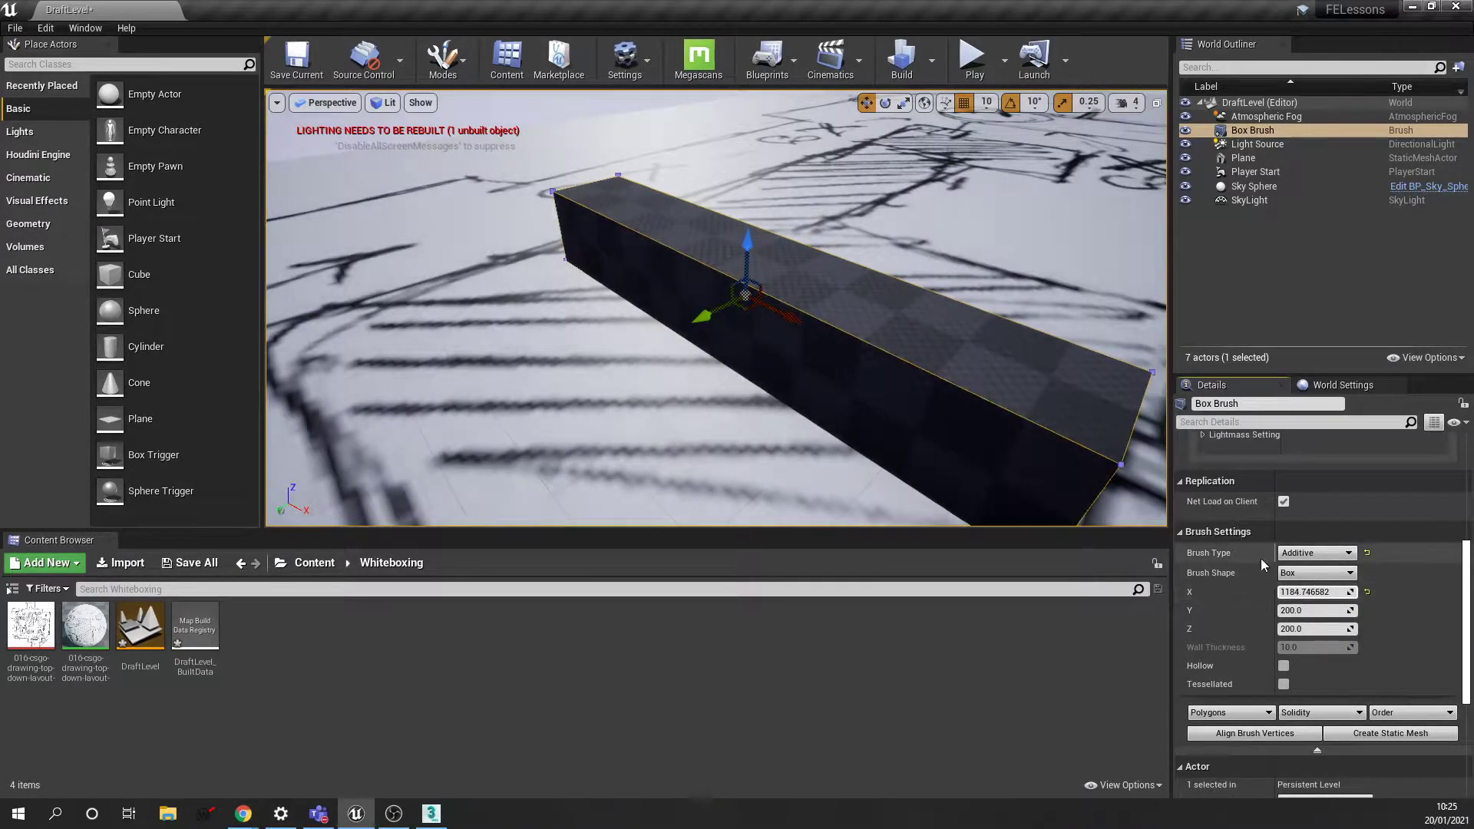
pyautogui.scroll(-5, 1001, 407)
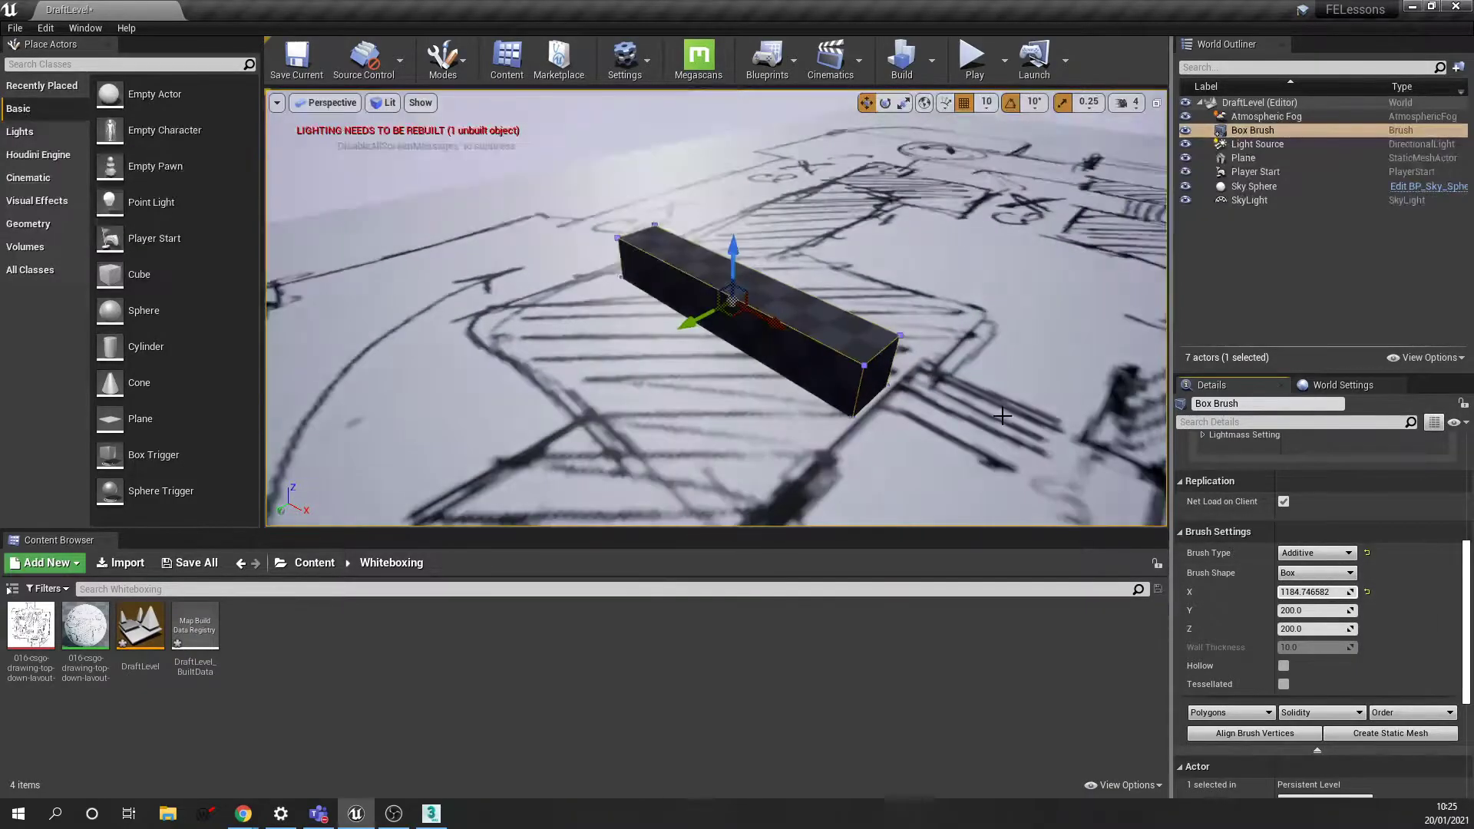
pyautogui.moveTo(1301, 611); pyautogui.dragTo(1309, 611)
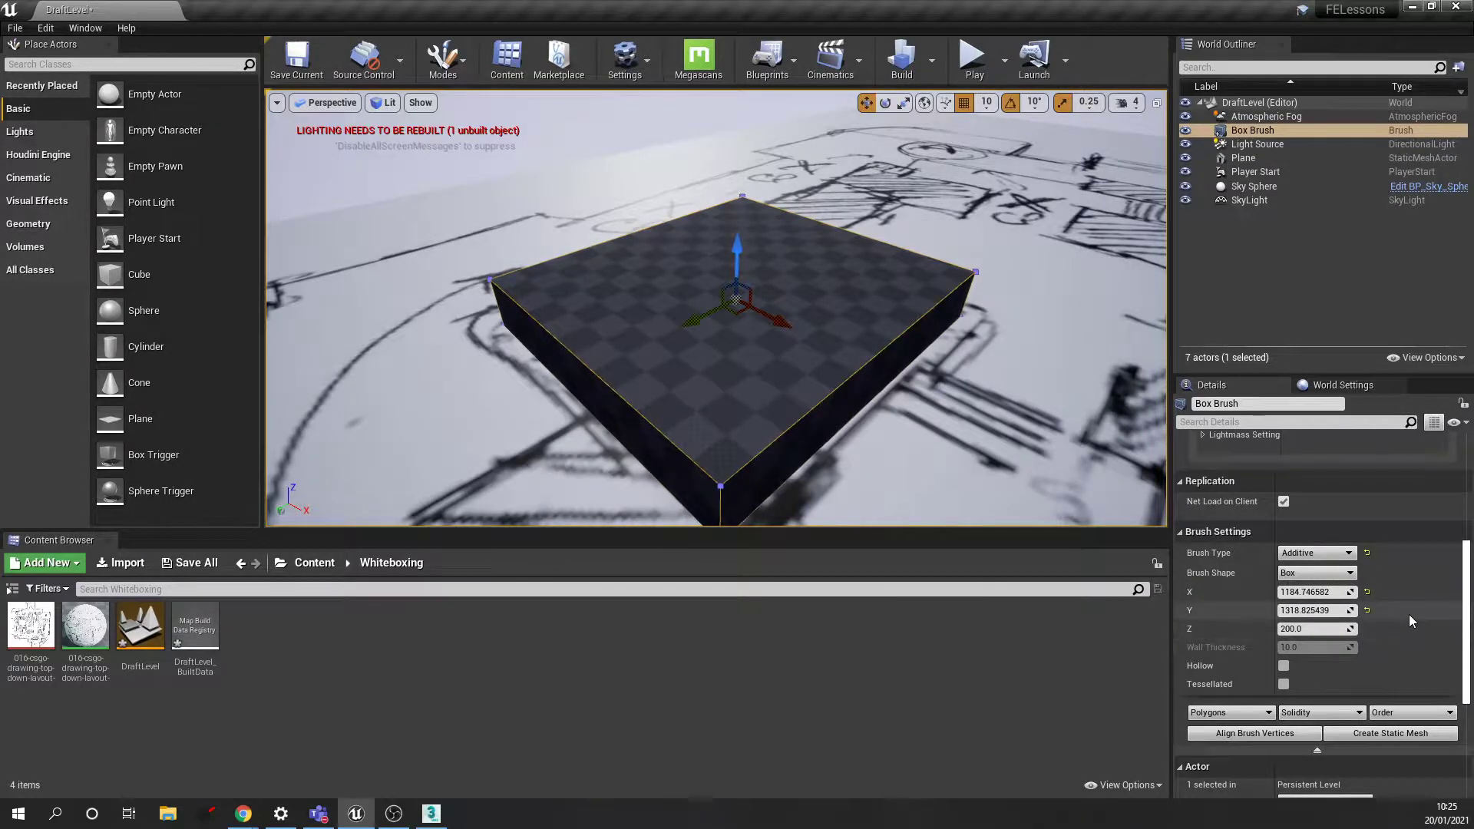
pyautogui.click(1330, 593)
pyautogui.write('1180.0')
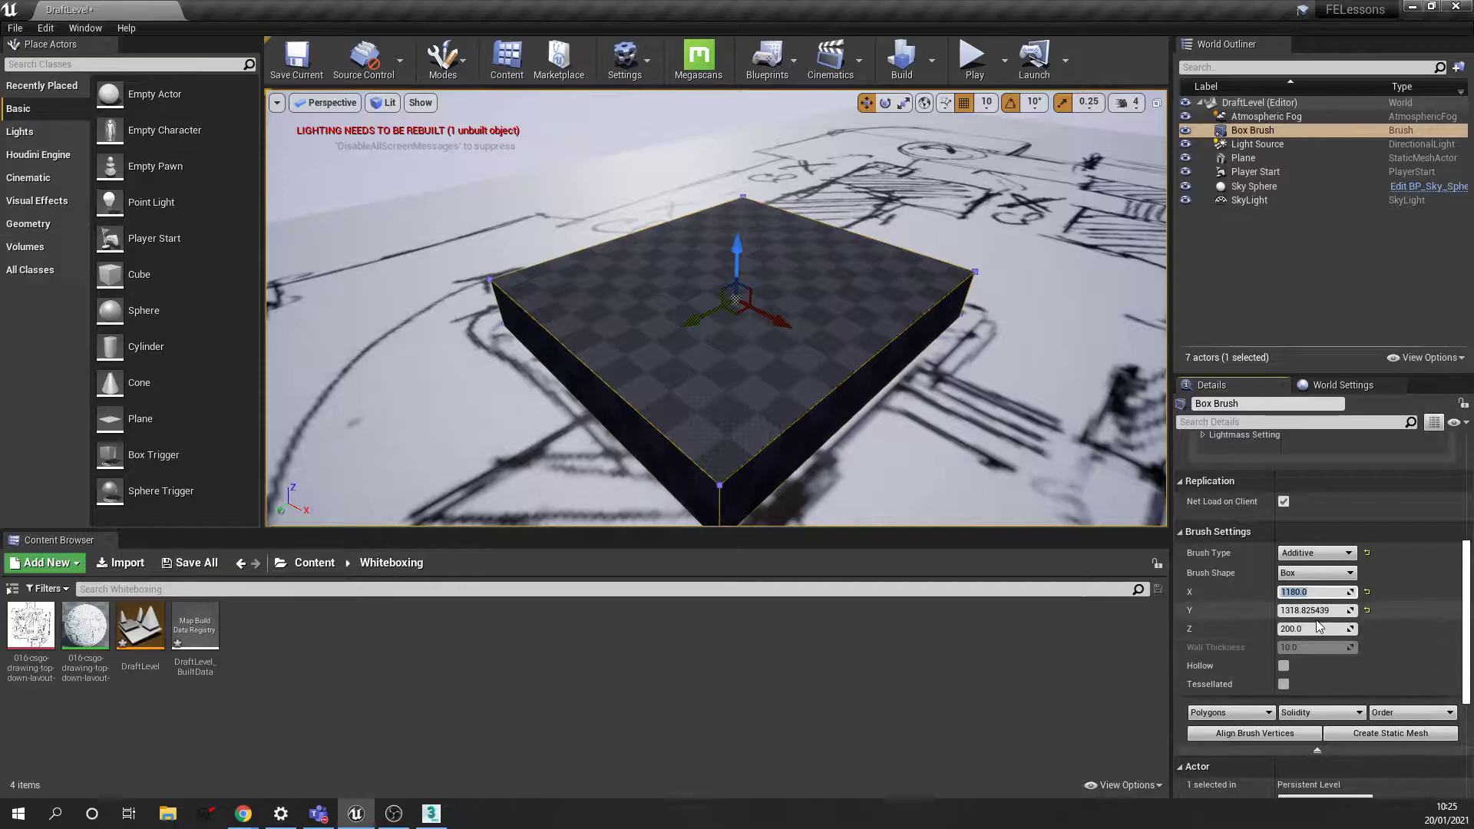
pyautogui.click(1322, 610)
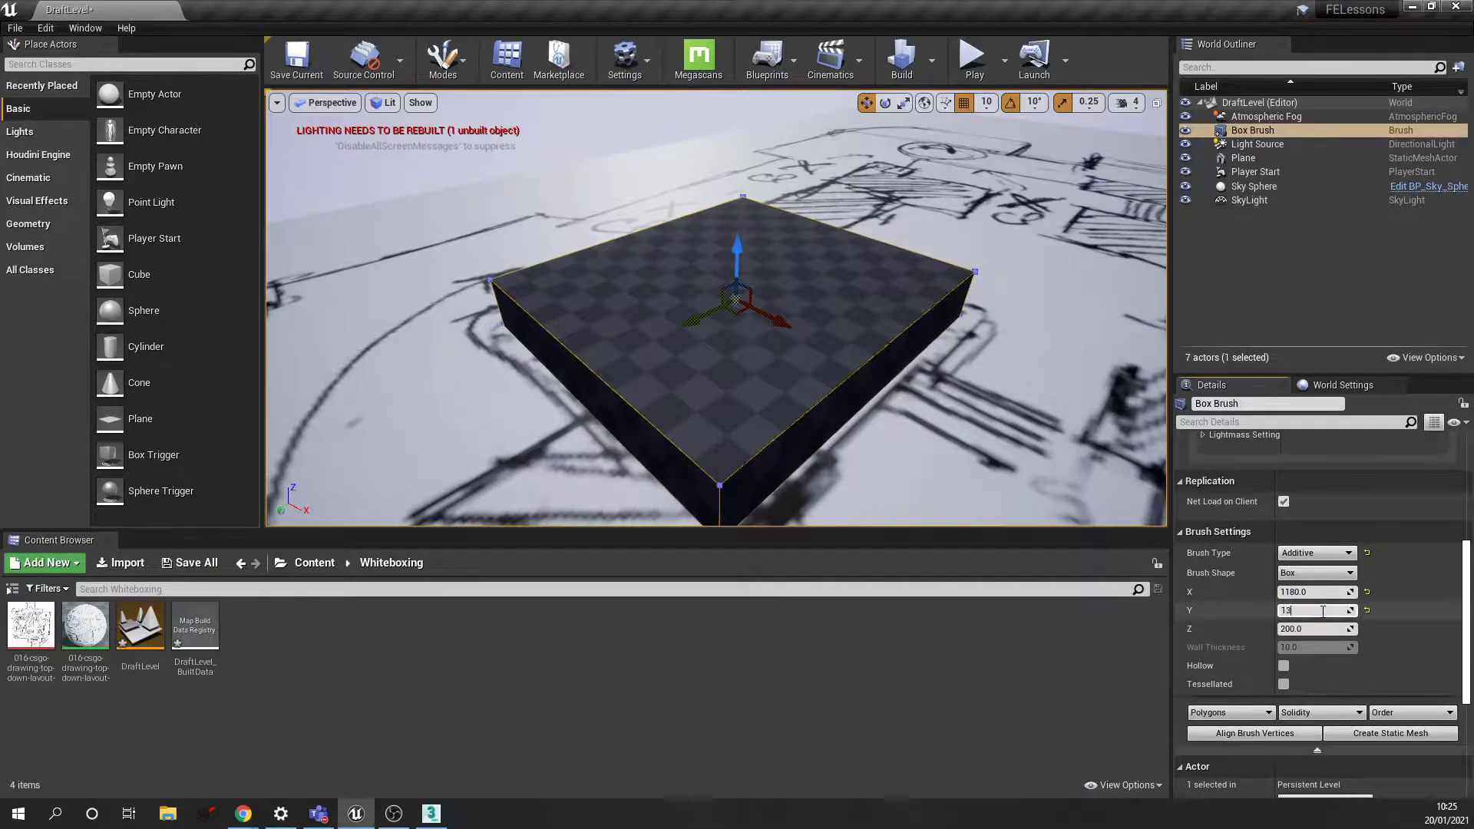
pyautogui.click(945, 426)
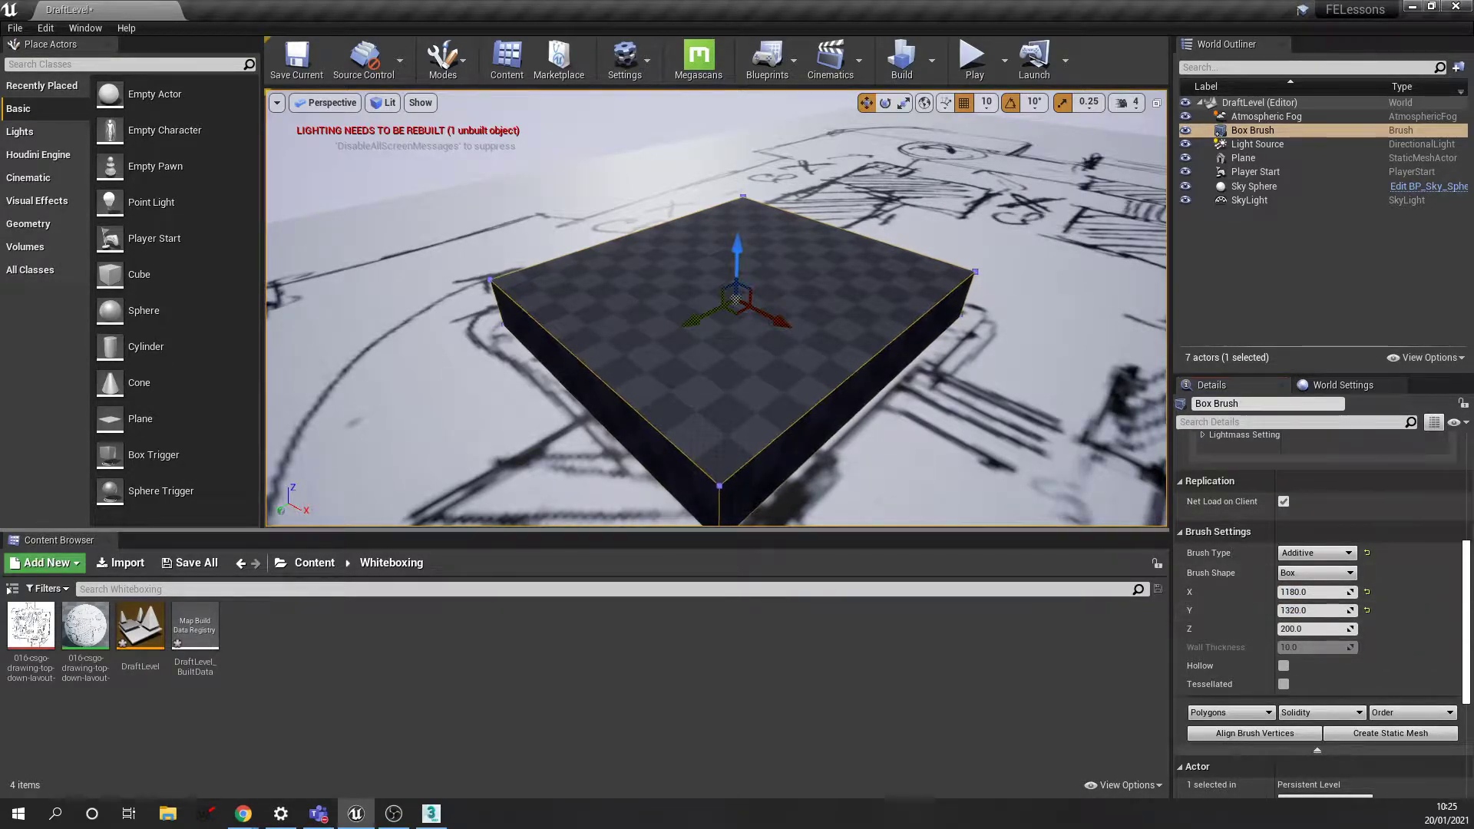
# Inspect the enlarged box brush from low, close-up and overhead angles, checking its checkered surface and its fit over the drawing
pyautogui.moveTo(797, 316)
pyautogui.mouseDown()
pyautogui.moveTo(784, 328)
pyautogui.moveTo(797, 317)
pyautogui.mouseUp()
pyautogui.click(798, 316)
pyautogui.moveTo(798, 316)
pyautogui.mouseDown(button='right')
pyautogui.moveTo(777, 322)
pyautogui.moveTo(813, 369)
pyautogui.moveTo(795, 315)
pyautogui.moveTo(767, 311)
pyautogui.moveTo(791, 354)
pyautogui.moveTo(775, 315)
pyautogui.moveTo(744, 307)
pyautogui.moveTo(799, 328)
pyautogui.mouseUp(button='right')
pyautogui.press('w')
pyautogui.click(1291, 607)
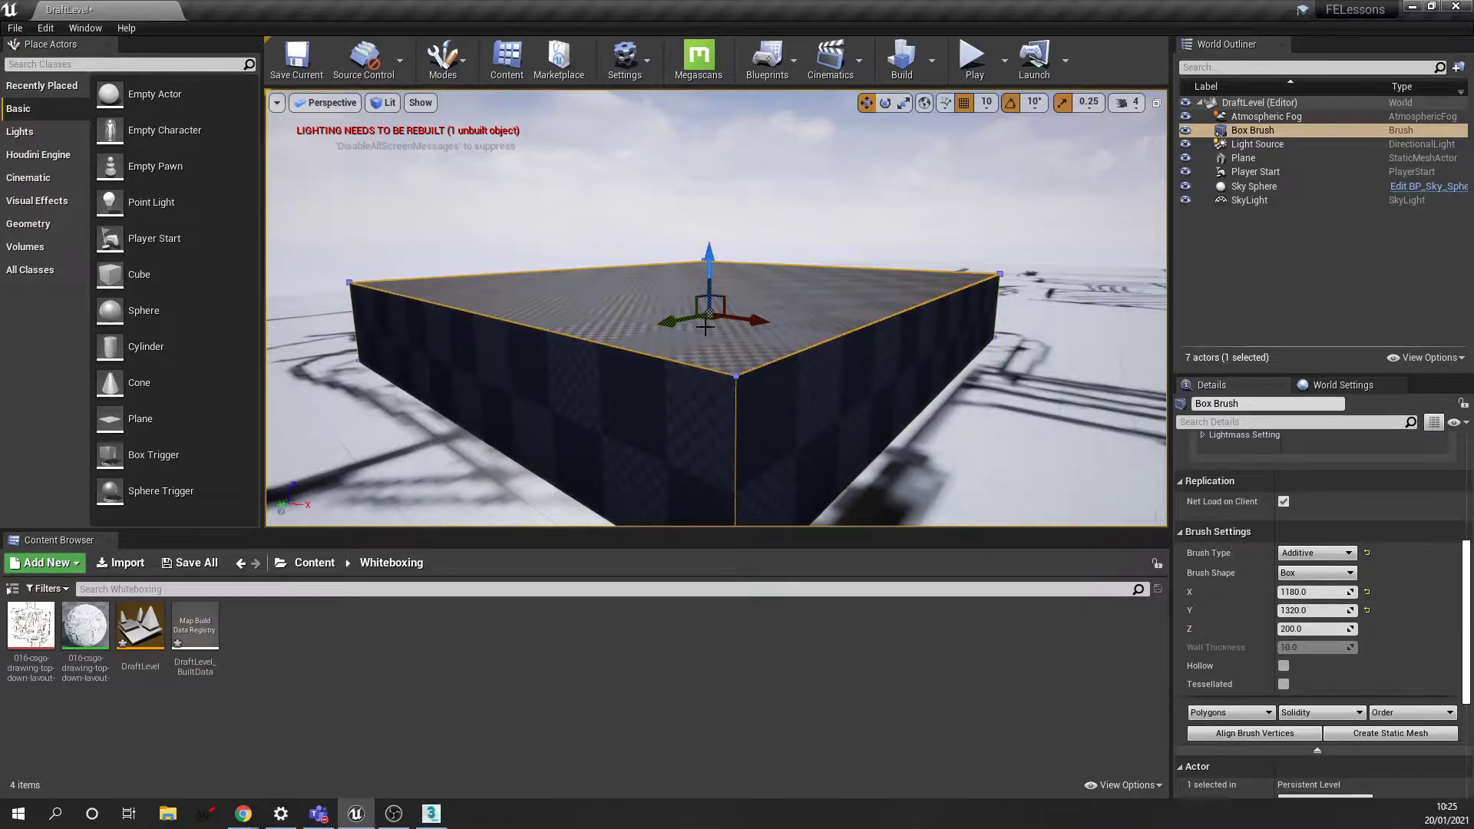
pyautogui.moveTo(791, 339); pyautogui.dragTo(882, 334, button='right')
pyautogui.press('w')
pyautogui.moveTo(791, 307)
pyautogui.mouseDown(button='right')
pyautogui.moveTo(791, 337)
pyautogui.moveTo(685, 363)
pyautogui.mouseUp(button='right')
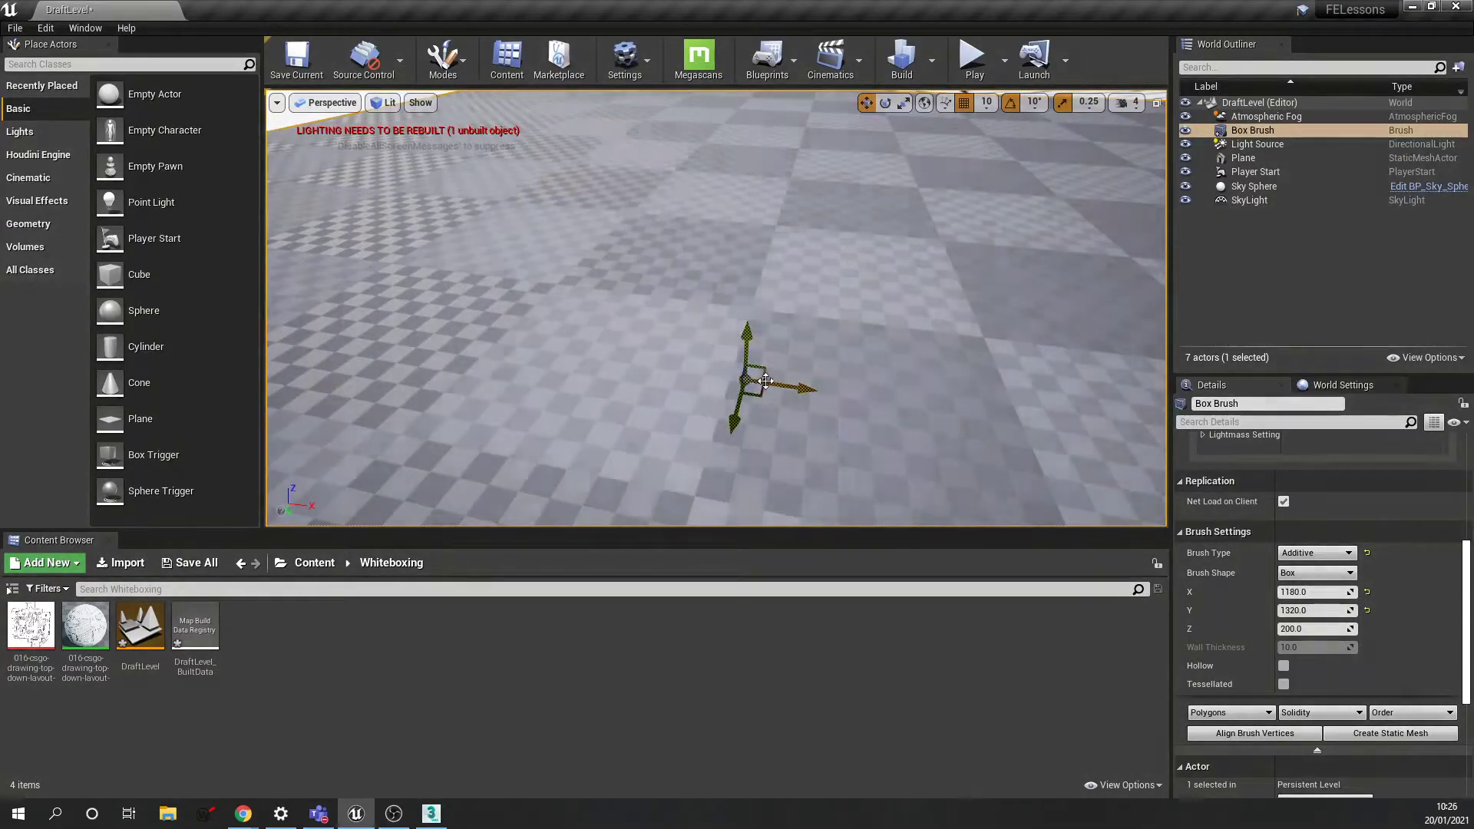
pyautogui.scroll(-5, 852, 368)
pyautogui.moveTo(852, 368); pyautogui.dragTo(683, 357, button='right')
pyautogui.moveTo(918, 371)
pyautogui.mouseDown(button='right')
pyautogui.moveTo(845, 371)
pyautogui.moveTo(1029, 361)
pyautogui.moveTo(916, 373)
pyautogui.mouseUp(button='right')
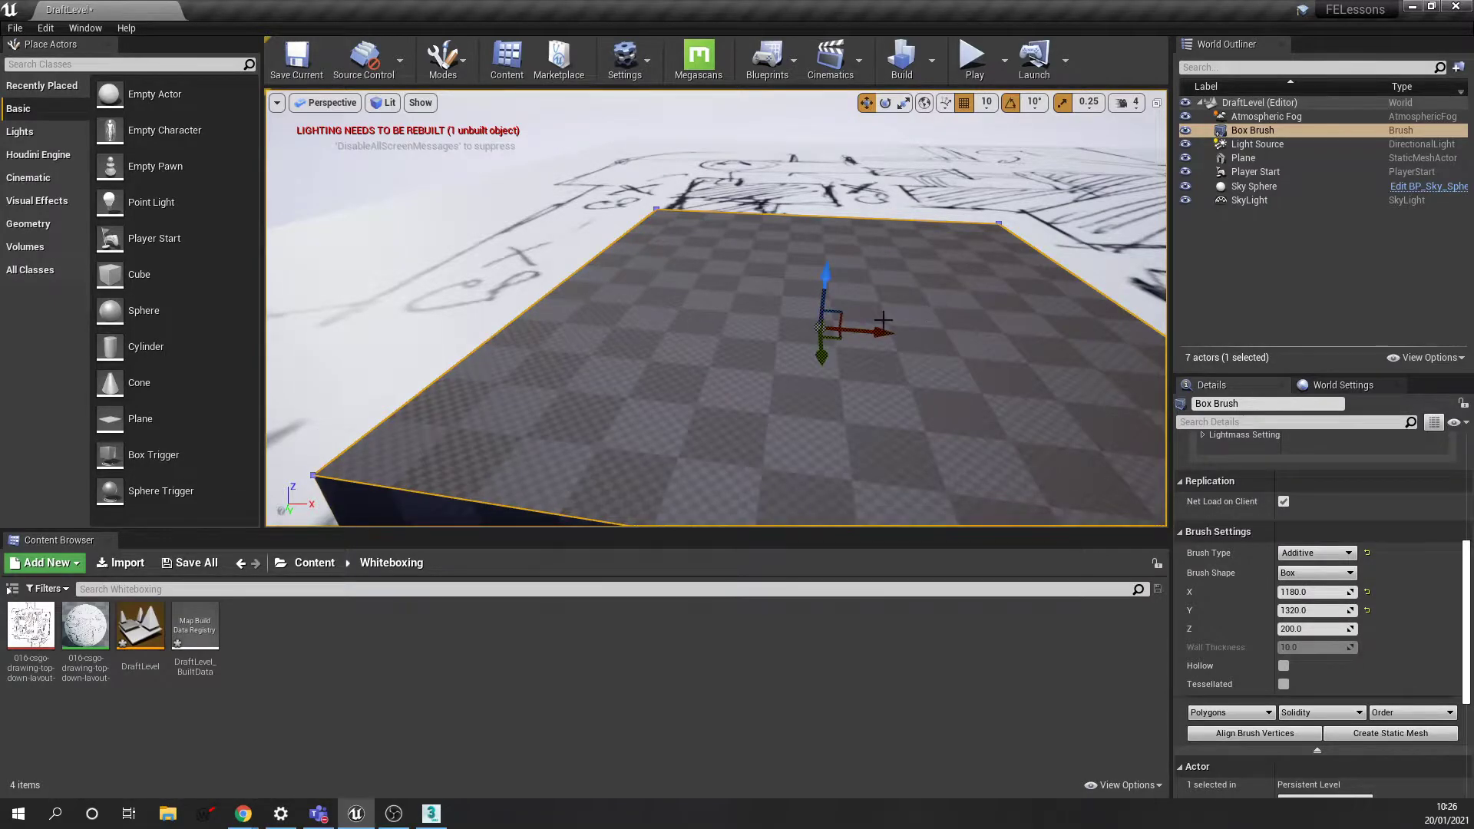
pyautogui.moveTo(998, 326); pyautogui.dragTo(836, 330, button='right')
pyautogui.moveTo(958, 358)
pyautogui.mouseDown(button='right')
pyautogui.moveTo(921, 349)
pyautogui.moveTo(956, 376)
pyautogui.moveTo(952, 392)
pyautogui.moveTo(960, 361)
pyautogui.moveTo(952, 407)
pyautogui.moveTo(921, 345)
pyautogui.moveTo(944, 326)
pyautogui.moveTo(952, 384)
pyautogui.moveTo(921, 334)
pyautogui.moveTo(921, 378)
pyautogui.moveTo(952, 365)
pyautogui.moveTo(929, 380)
pyautogui.moveTo(925, 341)
pyautogui.mouseUp(button='right')
pyautogui.moveTo(941, 342); pyautogui.dragTo(941, 342, button='right')
pyautogui.press('s')
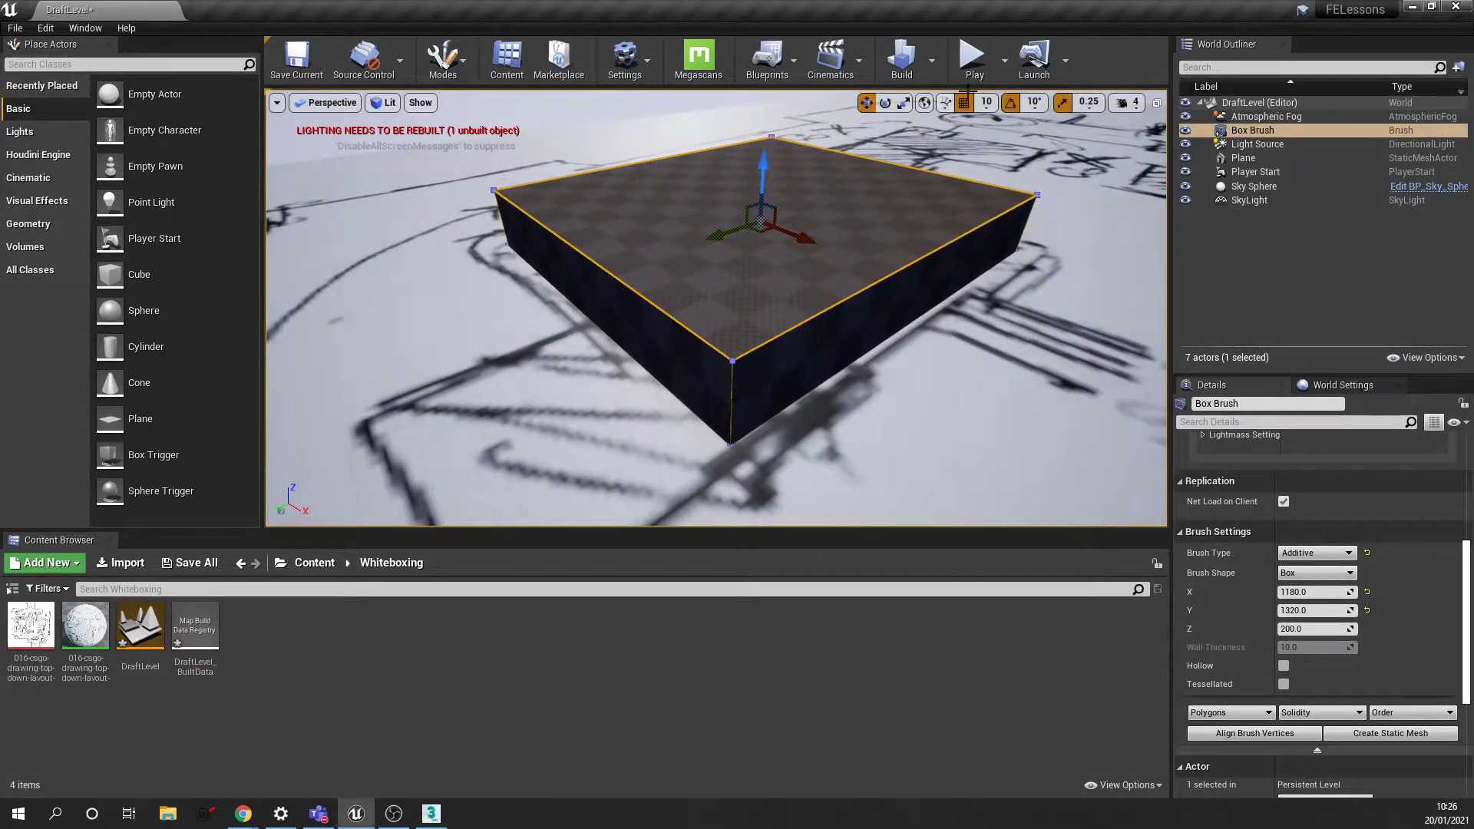
# Play the level in first person, walk up to the box brush to judge its height against the character, and end the session
pyautogui.click(973, 58)
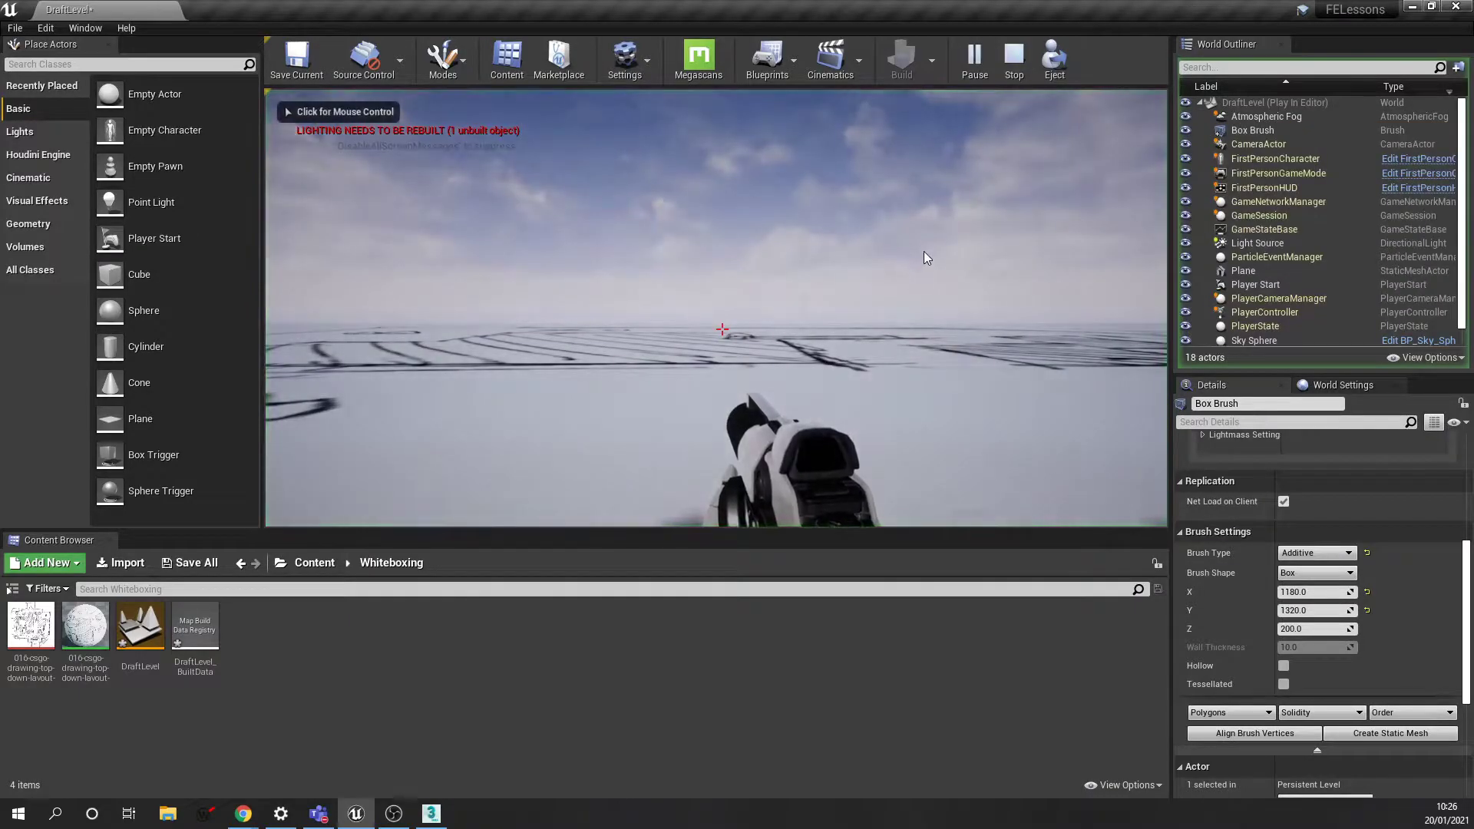
pyautogui.click(922, 244)
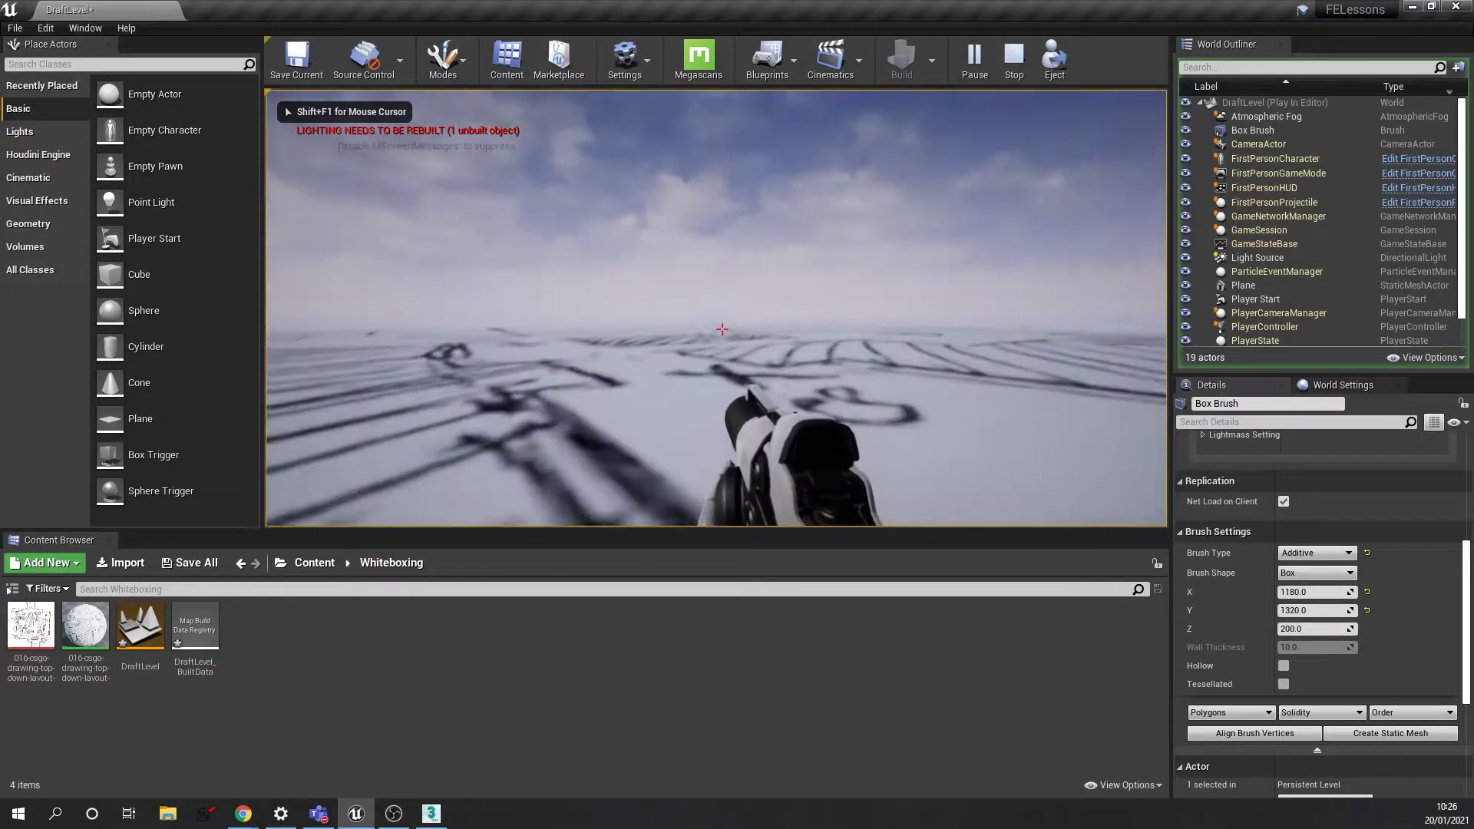
pyautogui.press('w')
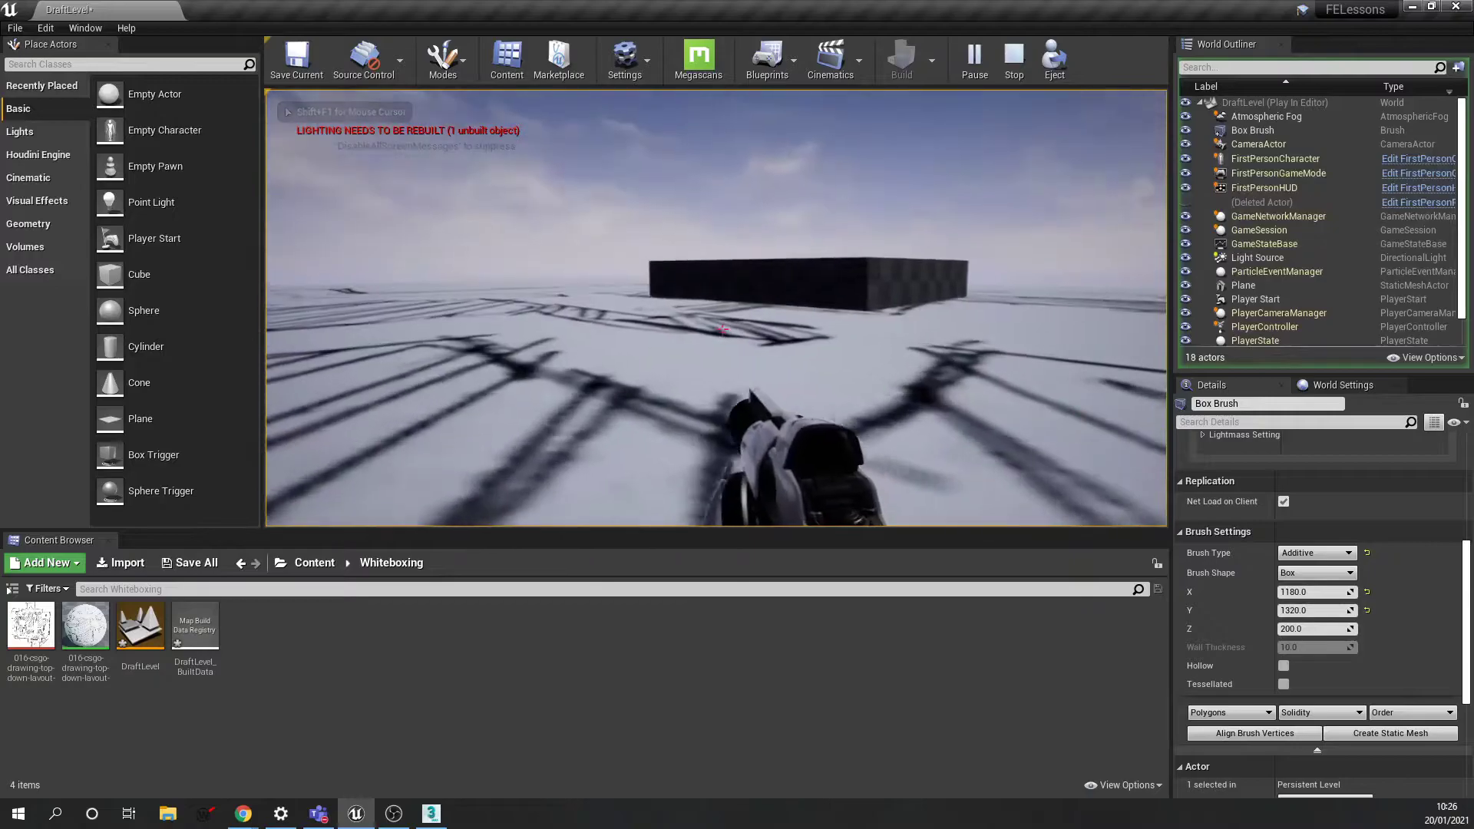
pyautogui.press('w')
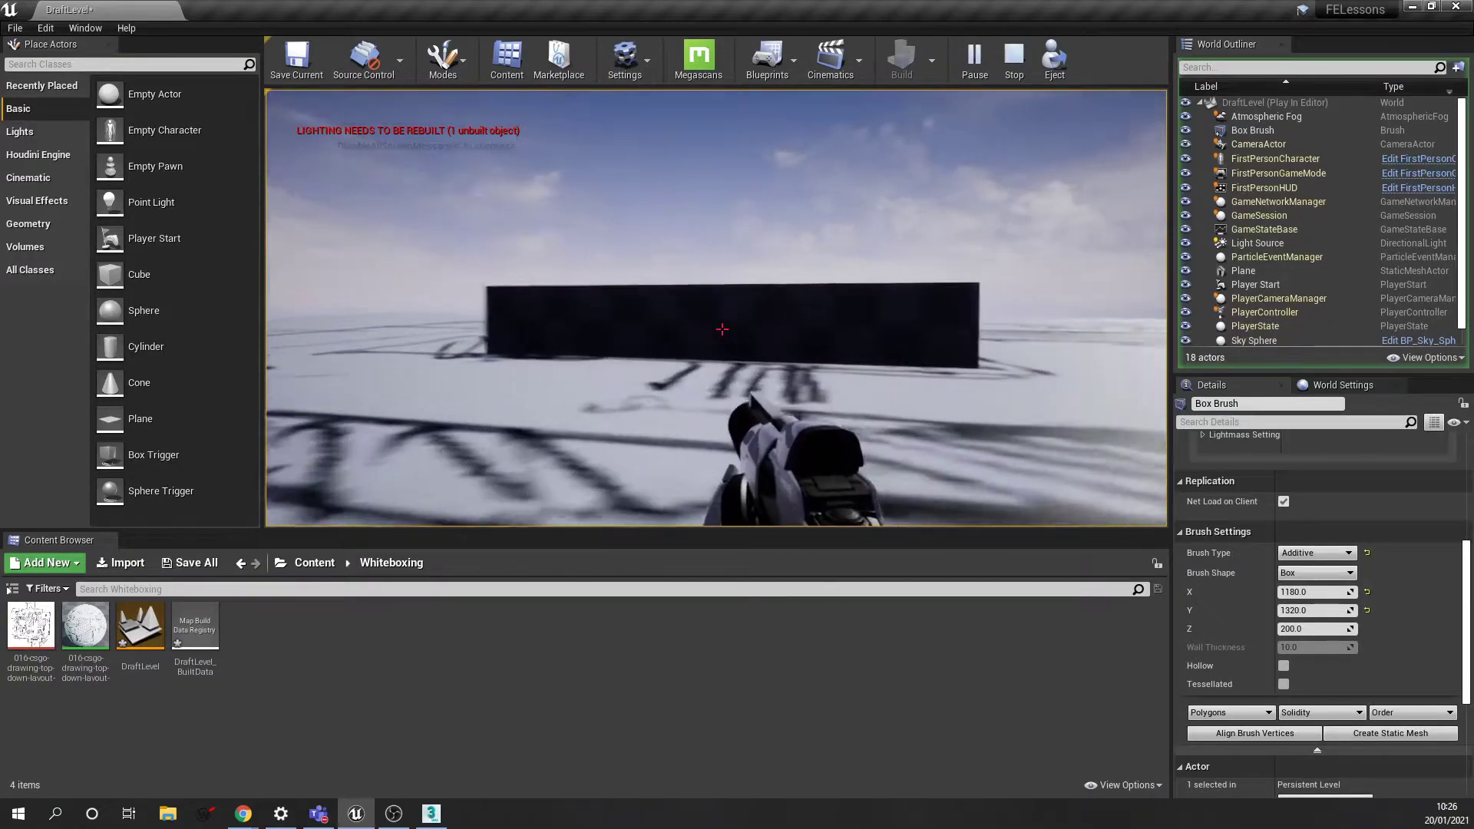
pyautogui.press('w')
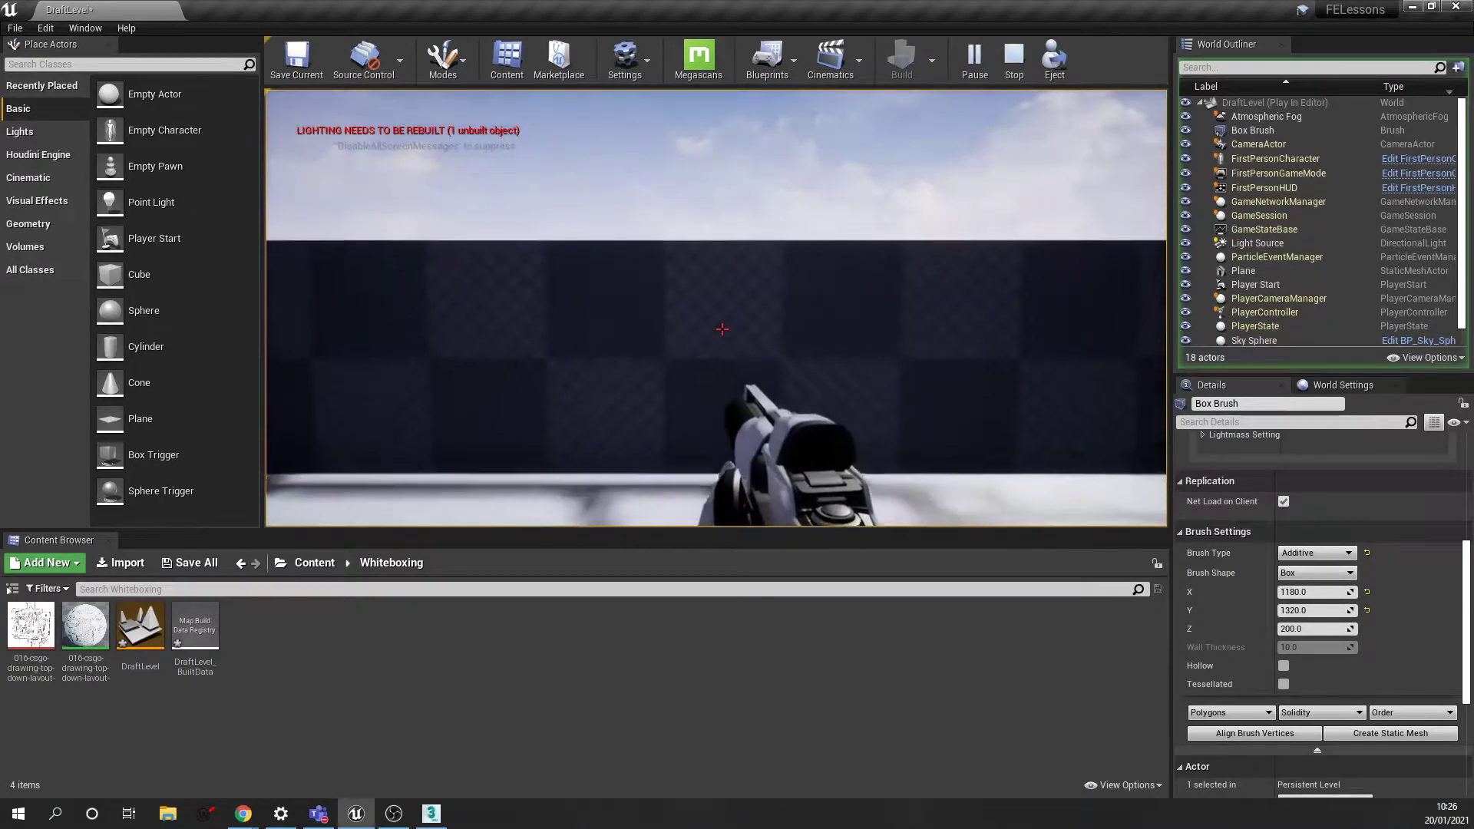
pyautogui.press('w')
pyautogui.press('s')
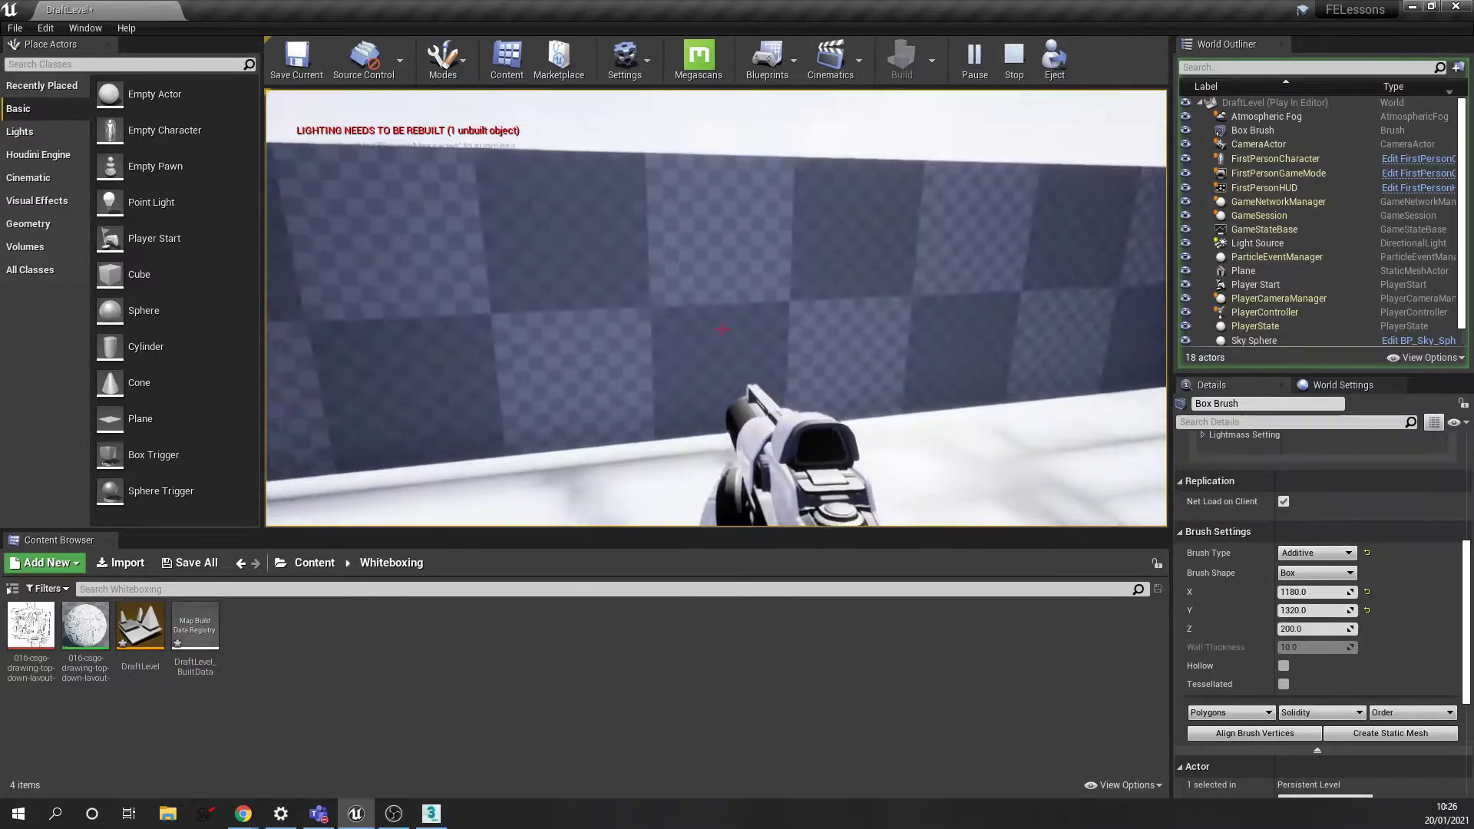
pyautogui.press('w')
pyautogui.press('s')
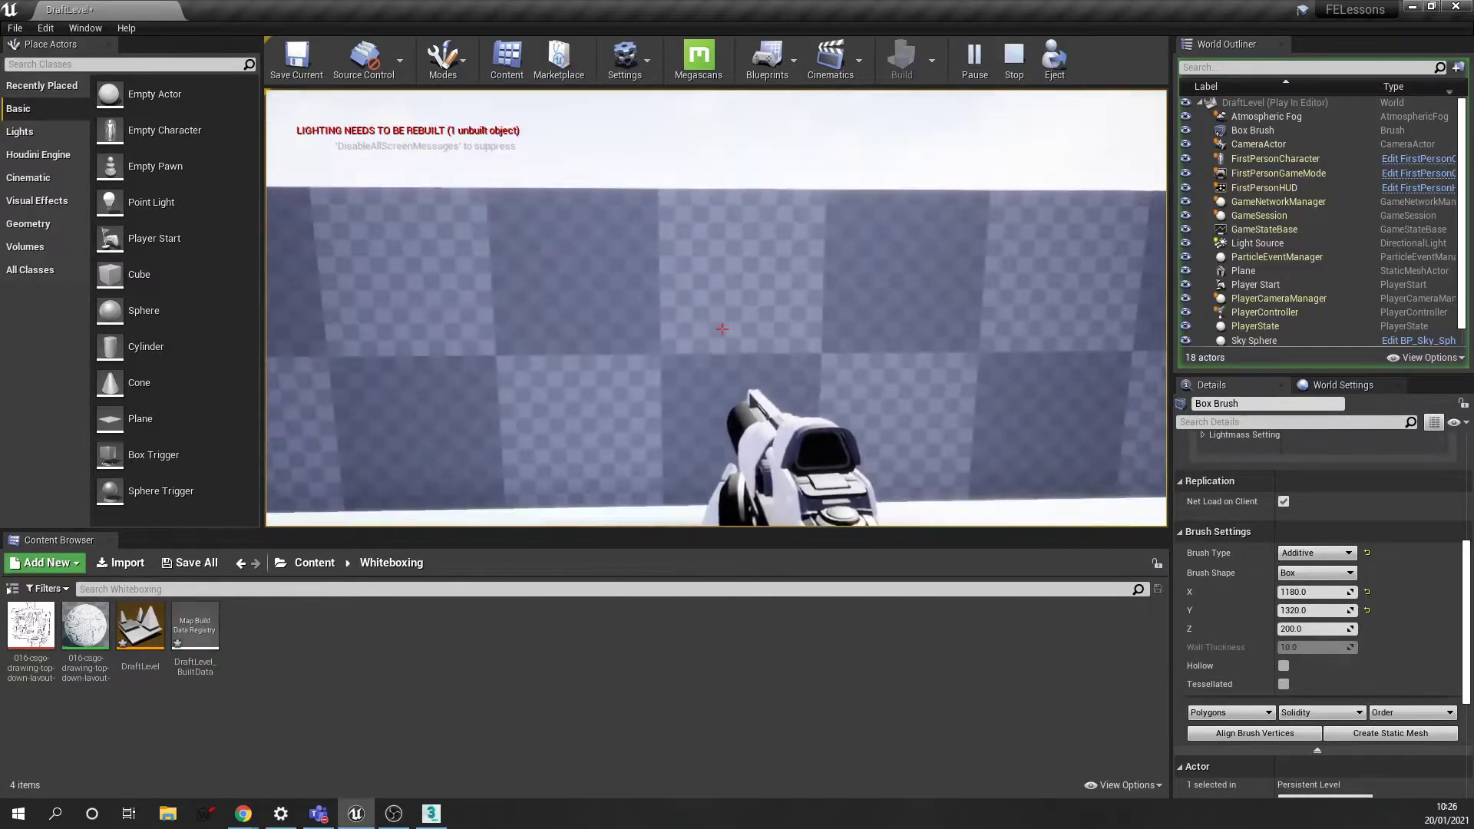
pyautogui.press('w')
pyautogui.press('w')
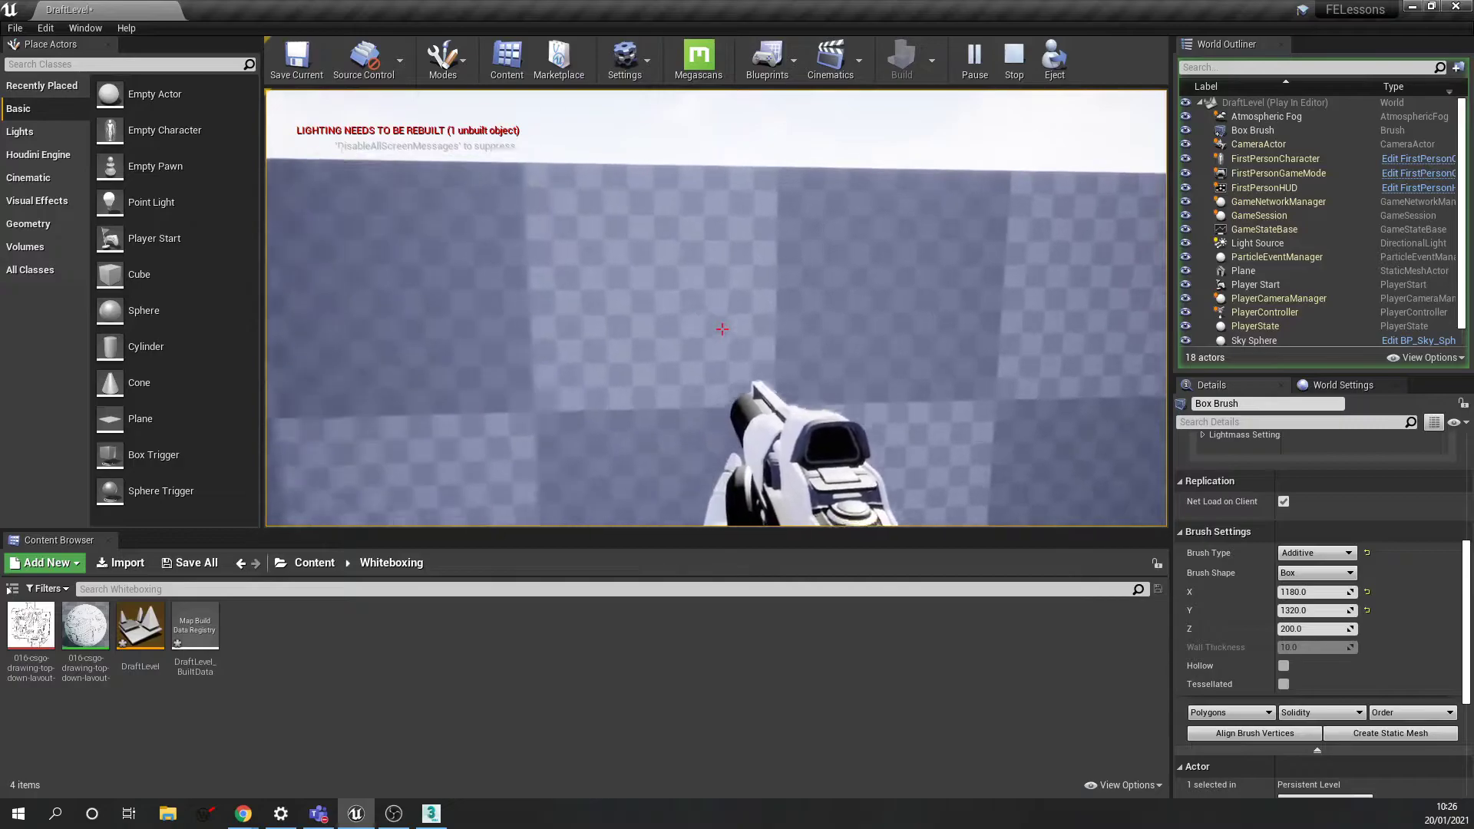
pyautogui.press('w')
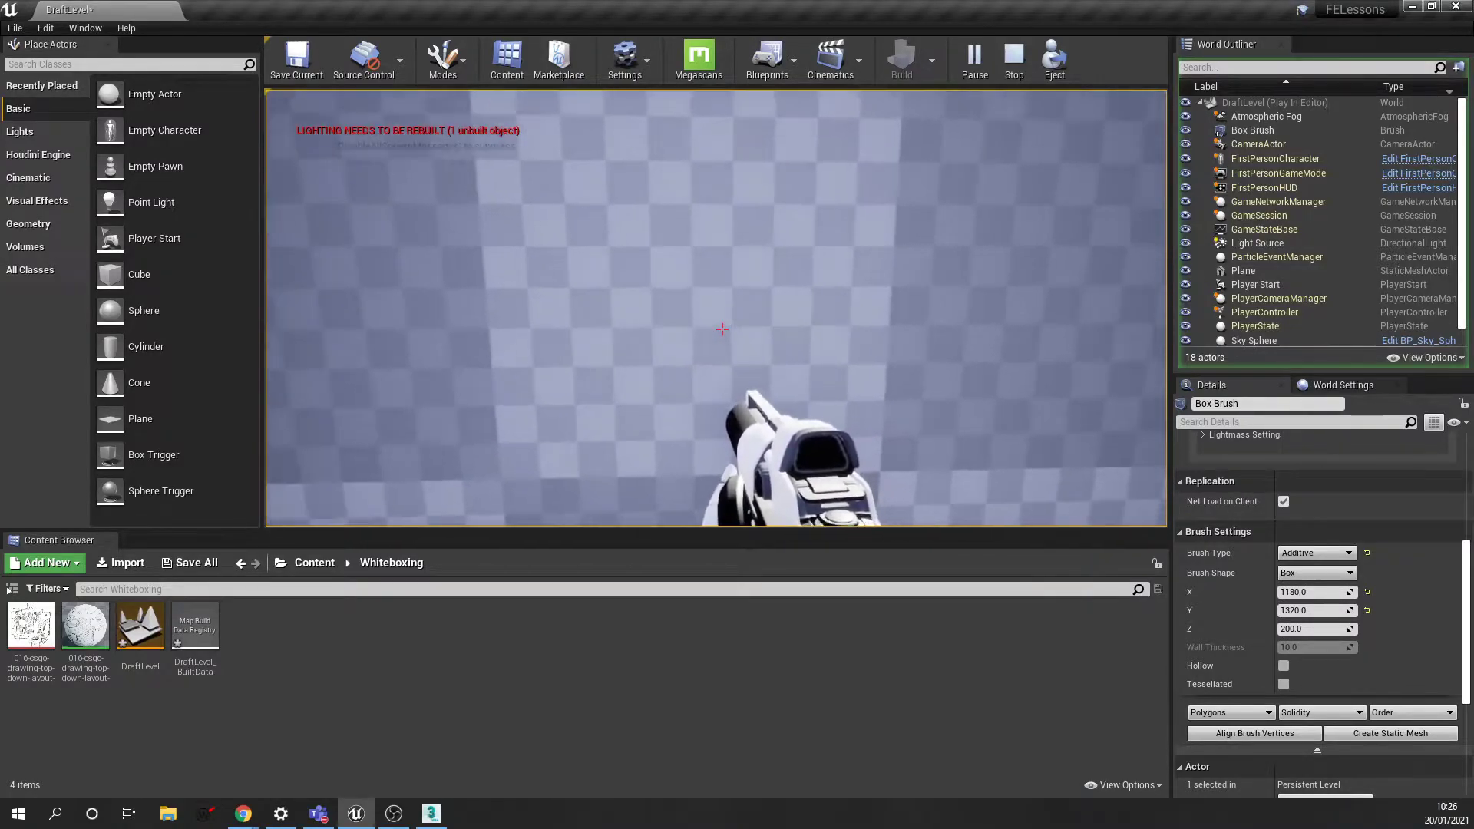
pyautogui.press('s')
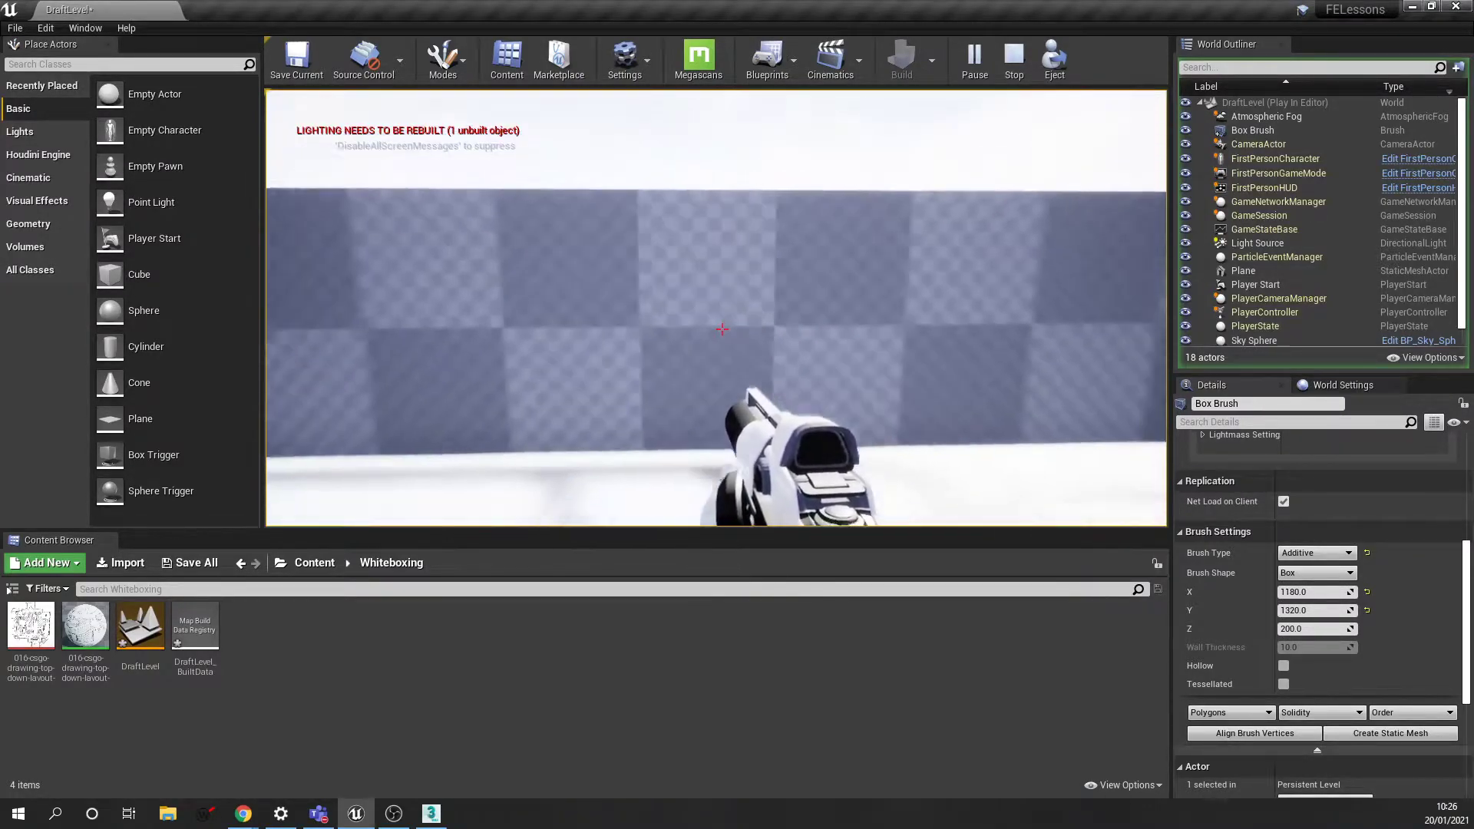
pyautogui.press('w')
pyautogui.press('s')
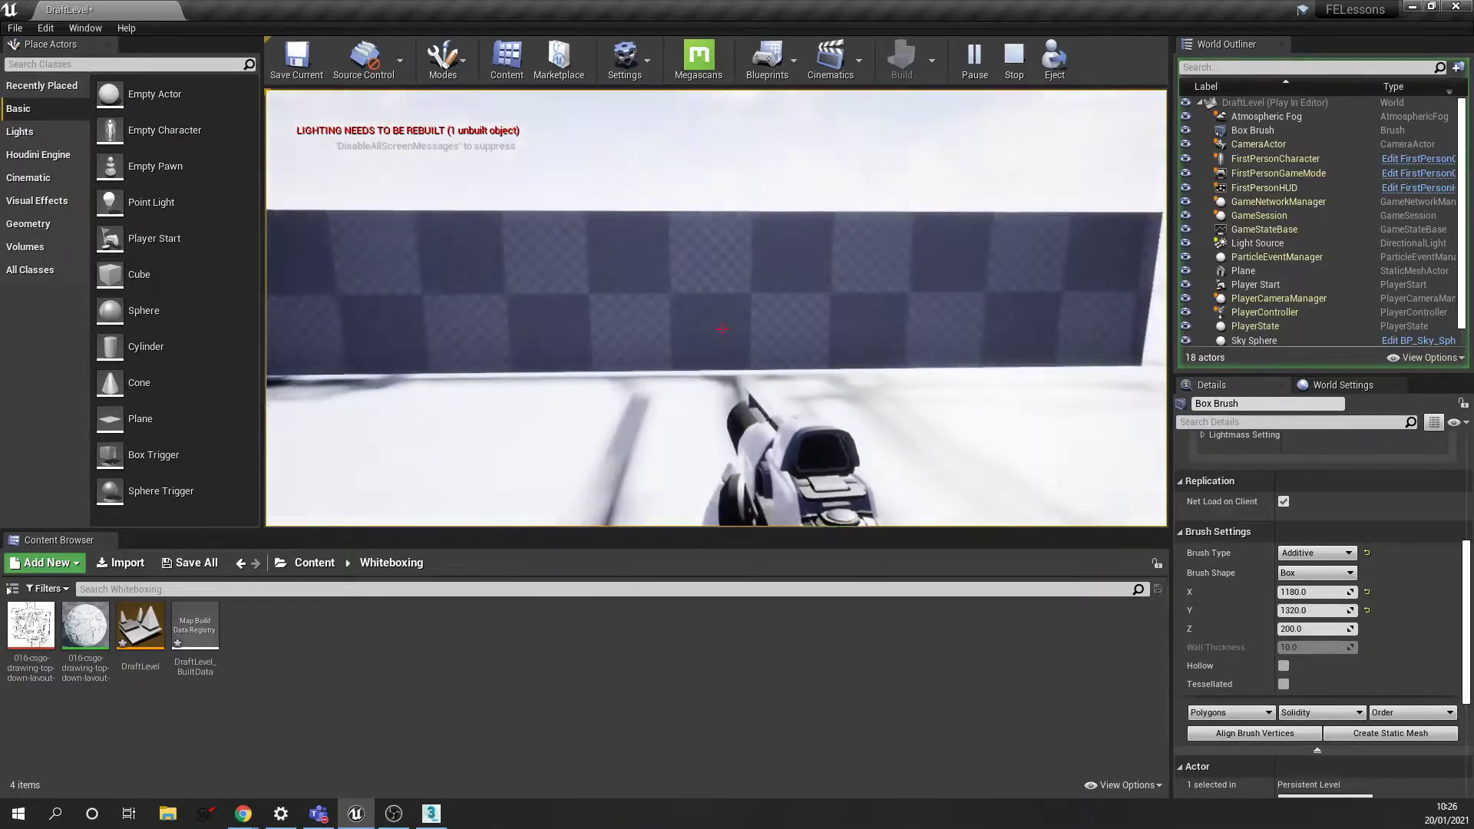
pyautogui.press('w')
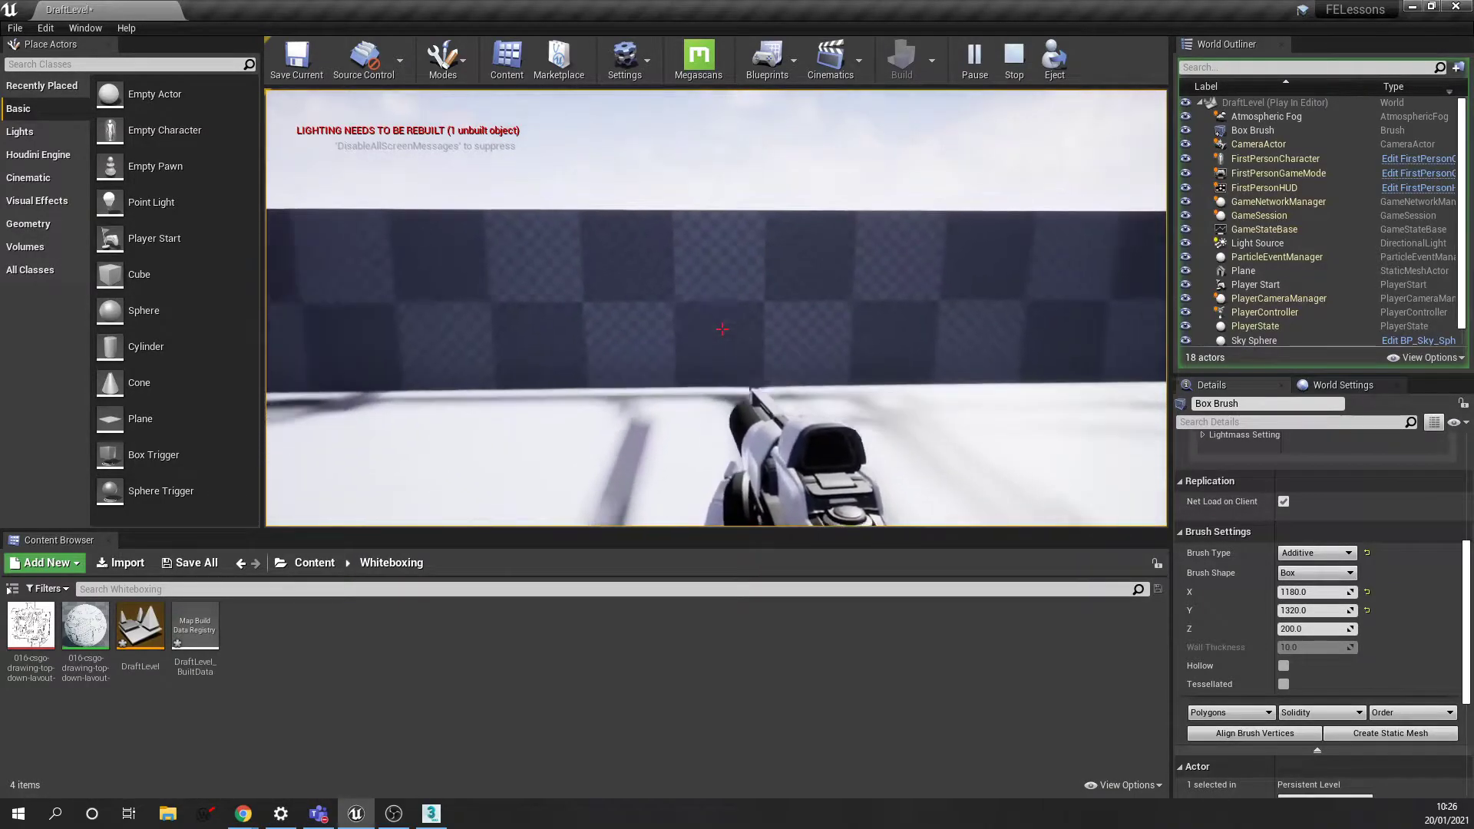
pyautogui.press('w')
pyautogui.press('s')
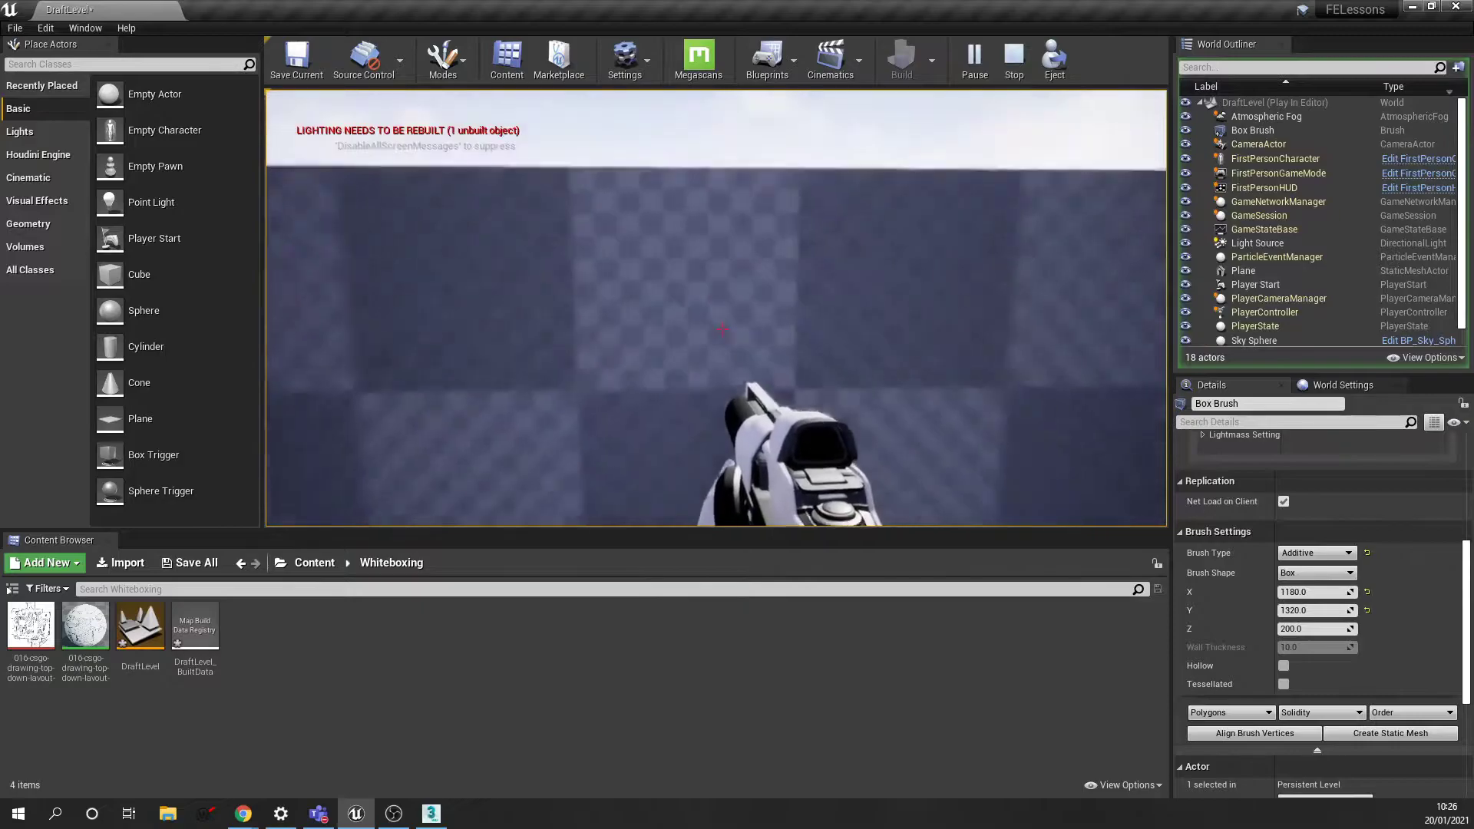
pyautogui.press('s')
pyautogui.press('Escape')
# Set the box brush's Z size to 600 in its brush settings
pyautogui.moveTo(1037, 264); pyautogui.dragTo(277, 247, button='right')
pyautogui.press('w')
pyautogui.press('s')
pyautogui.press('a')
pyautogui.click(996, 286)
pyautogui.moveTo(997, 286)
pyautogui.mouseDown(button='right')
pyautogui.moveTo(883, 284)
pyautogui.moveTo(1060, 280)
pyautogui.mouseUp(button='right')
pyautogui.press('d')
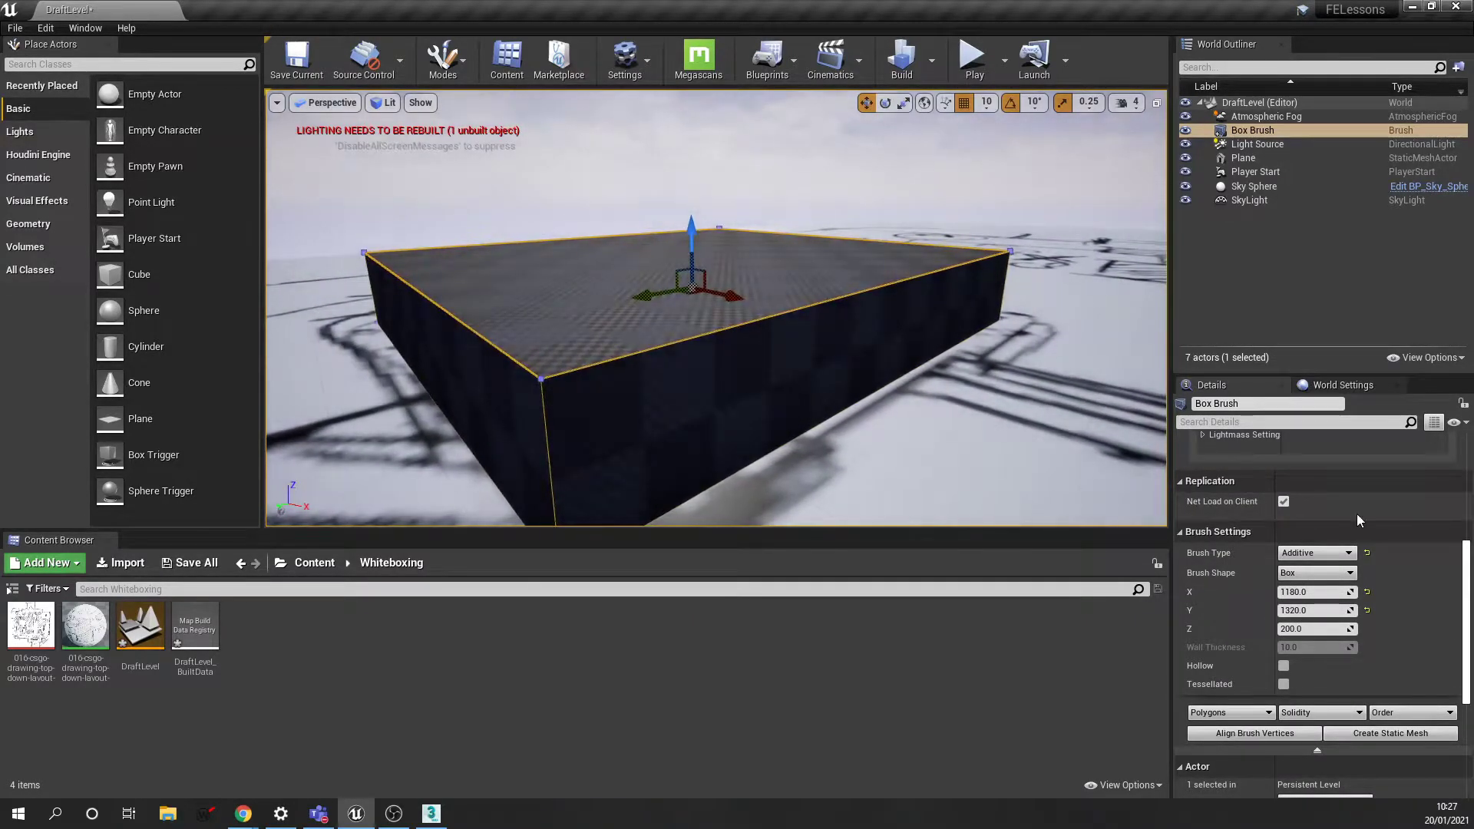
pyautogui.click(1332, 631)
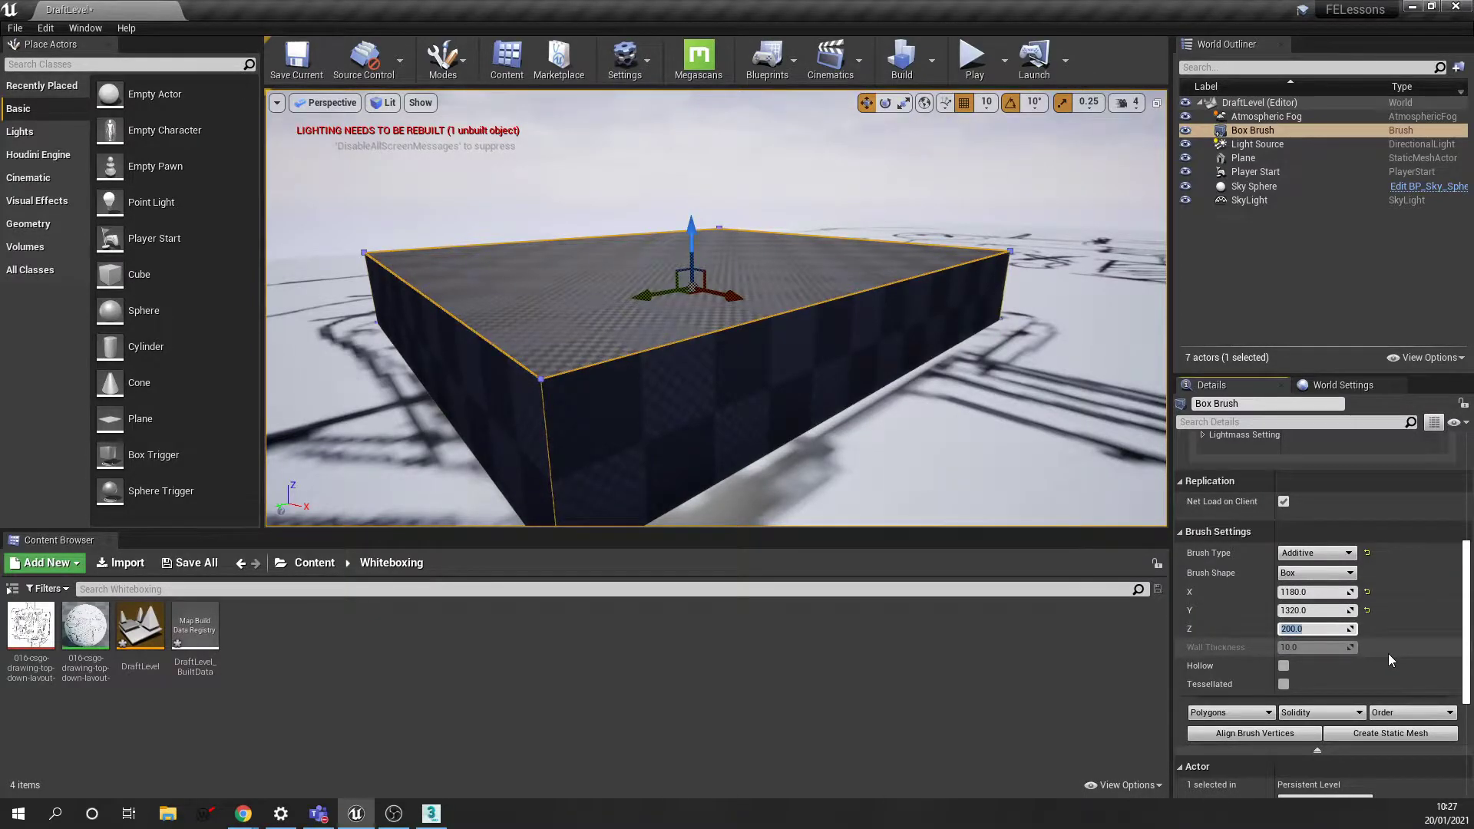
pyautogui.write('600')
pyautogui.press('Return')
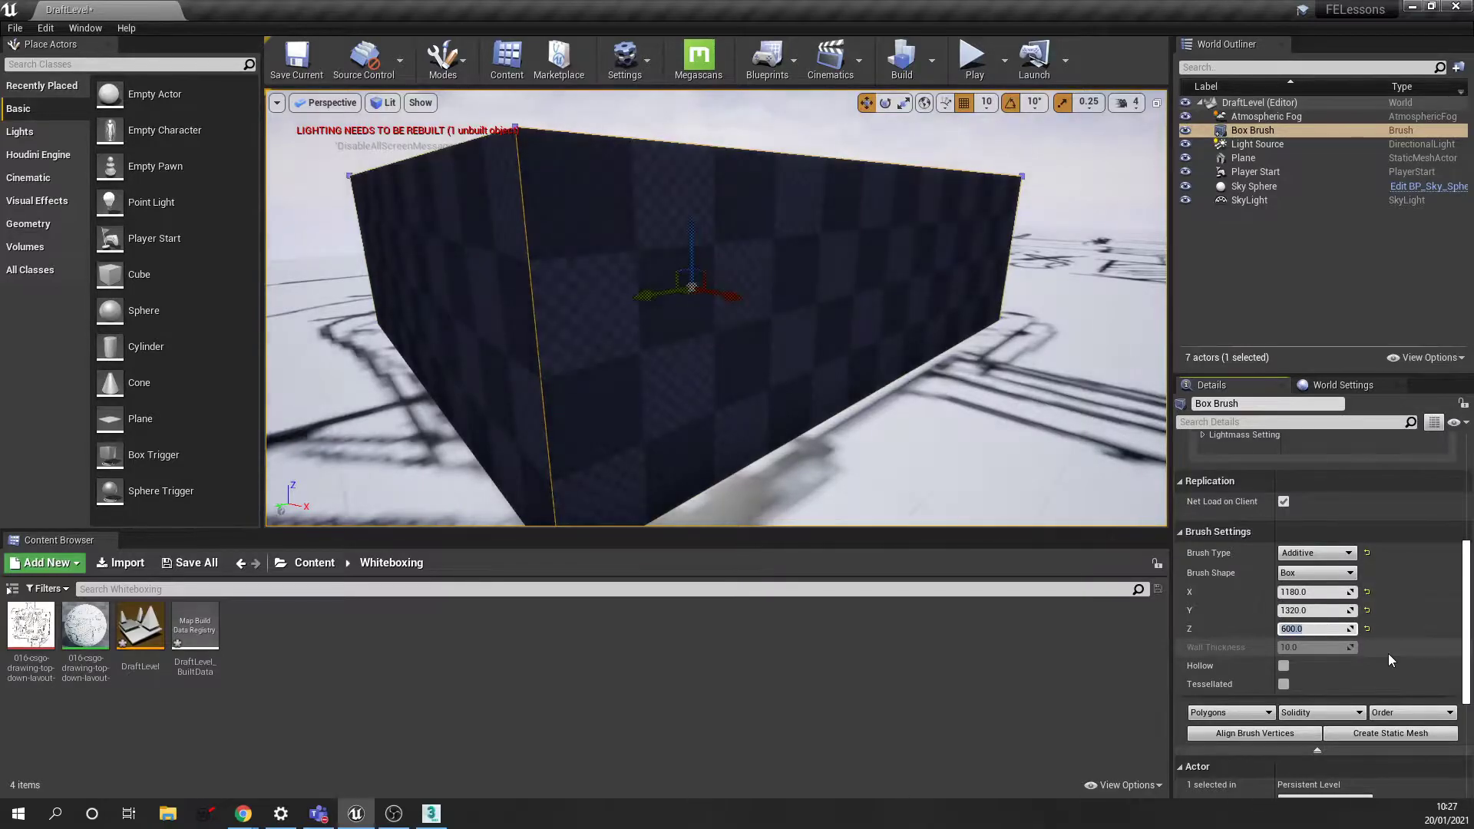
# Raise the whole box brush vertically out of the layout plane so its base sits at drawing level
pyautogui.moveTo(716, 307)
pyautogui.mouseDown(button='right')
pyautogui.moveTo(652, 307)
pyautogui.moveTo(737, 315)
pyautogui.moveTo(745, 338)
pyautogui.moveTo(729, 330)
pyautogui.moveTo(794, 290)
pyautogui.moveTo(794, 249)
pyautogui.moveTo(748, 334)
pyautogui.moveTo(770, 341)
pyautogui.mouseUp(button='right')
pyautogui.click(794, 290)
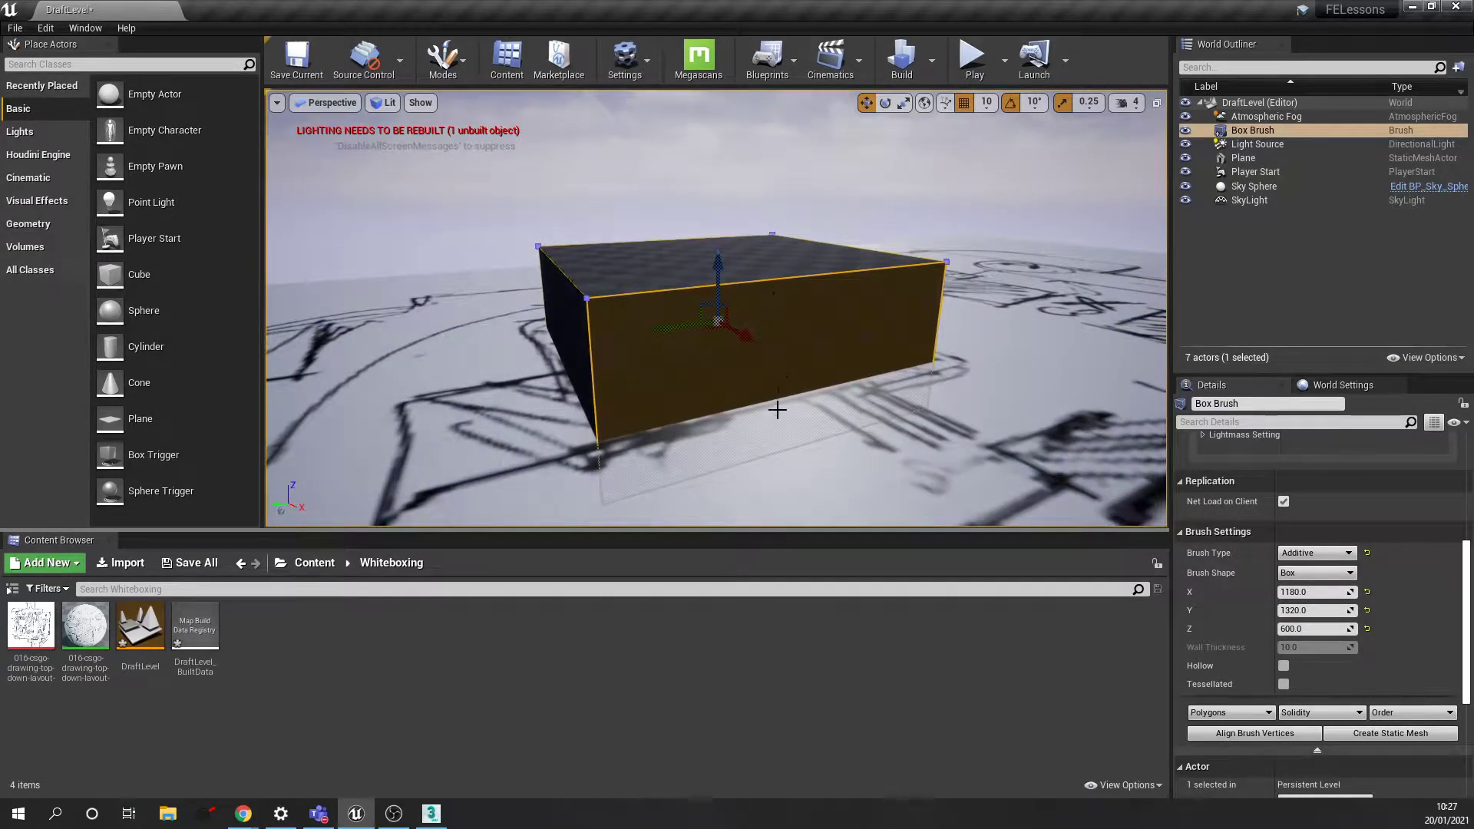
pyautogui.moveTo(717, 266); pyautogui.dragTo(715, 173)
pyautogui.moveTo(706, 220); pyautogui.dragTo(712, 273, button='right')
pyautogui.moveTo(730, 127)
pyautogui.mouseDown()
pyautogui.moveTo(732, 180)
pyautogui.moveTo(731, 121)
pyautogui.mouseUp()
pyautogui.moveTo(733, 181); pyautogui.dragTo(716, 228, button='right')
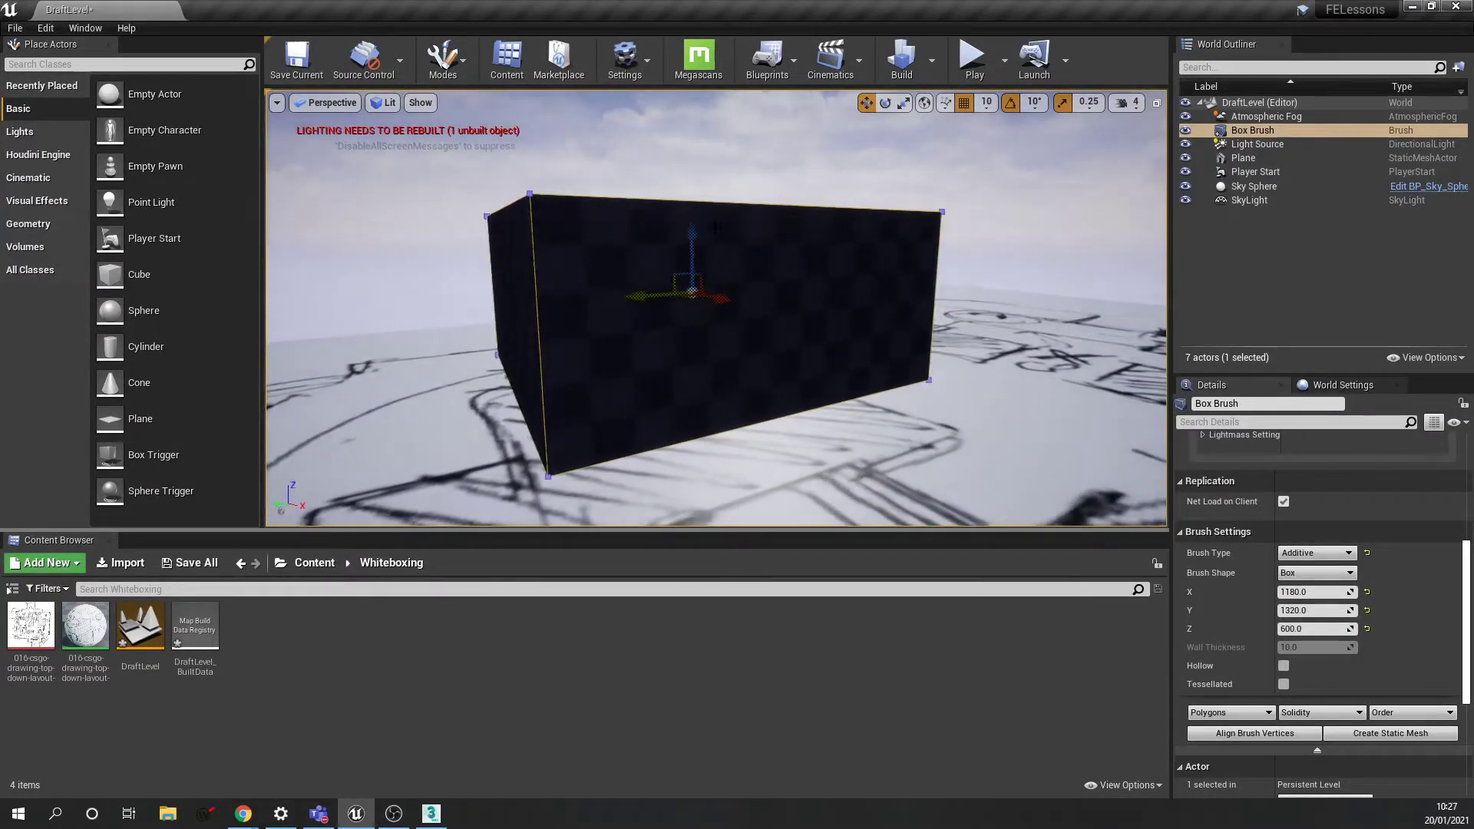
pyautogui.moveTo(692, 238); pyautogui.dragTo(689, 223)
pyautogui.moveTo(694, 246)
pyautogui.mouseDown(button='right')
pyautogui.moveTo(689, 285)
pyautogui.moveTo(734, 262)
pyautogui.moveTo(767, 310)
pyautogui.moveTo(727, 296)
pyautogui.mouseUp(button='right')
pyautogui.scroll(-3, 737, 310)
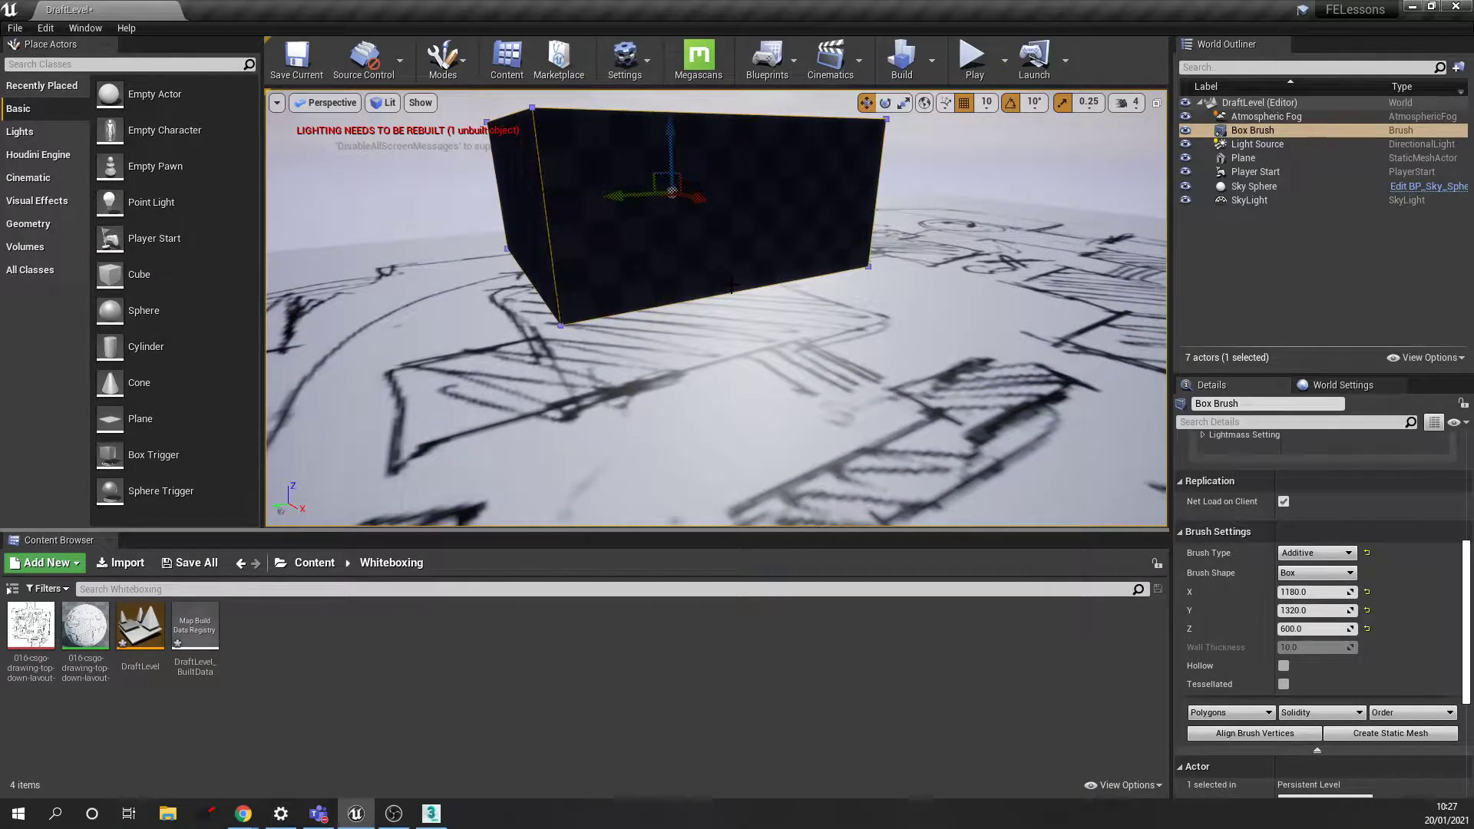
pyautogui.moveTo(731, 286)
pyautogui.mouseDown(button='right')
pyautogui.moveTo(731, 346)
pyautogui.moveTo(731, 287)
pyautogui.moveTo(701, 327)
pyautogui.mouseUp(button='right')
pyautogui.press('w')
pyautogui.press('s')
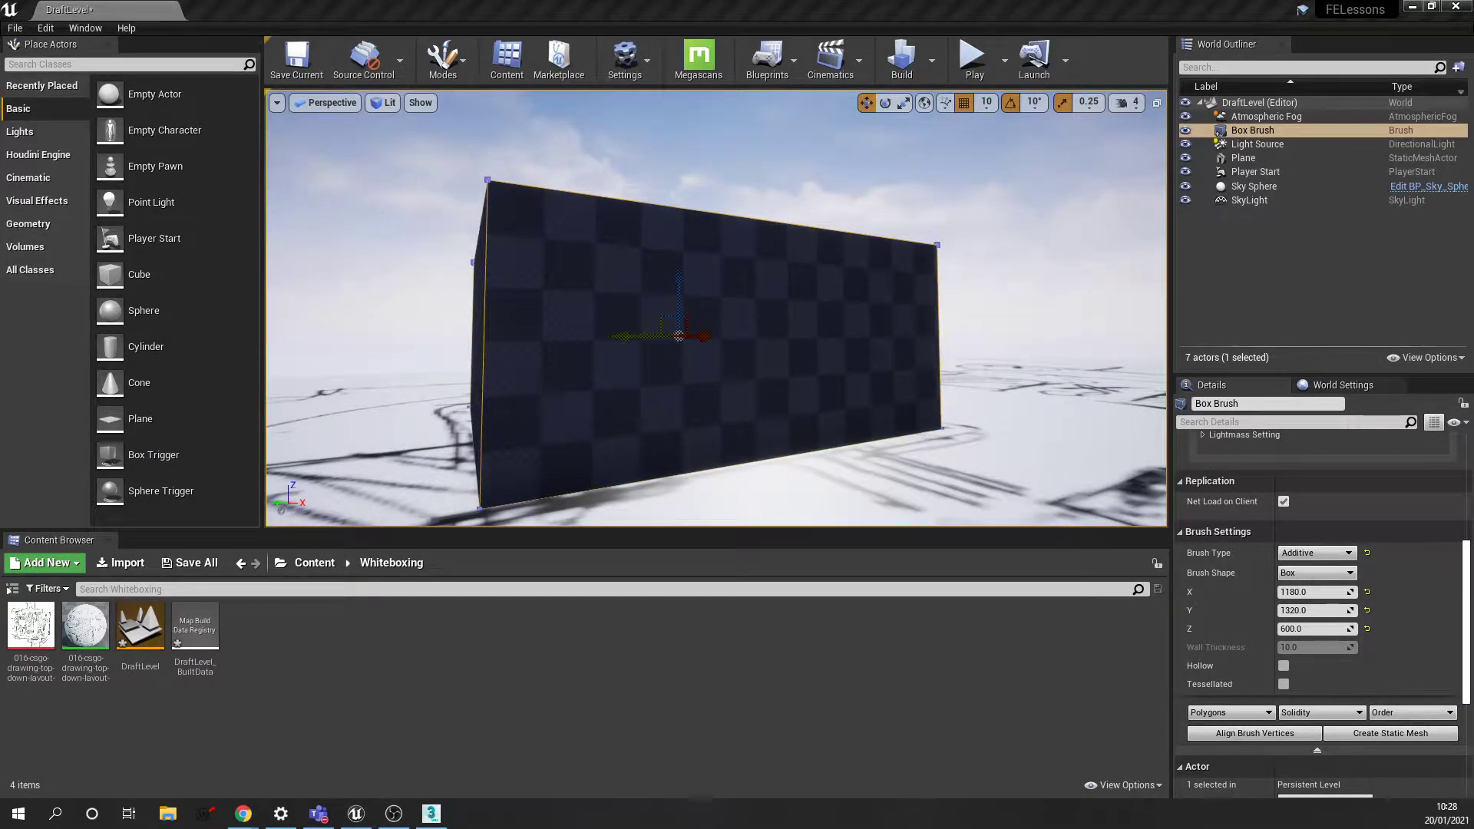
# Play the level in first person, walk up to the raised box brush to judge its height, and end the session
pyautogui.click(974, 61)
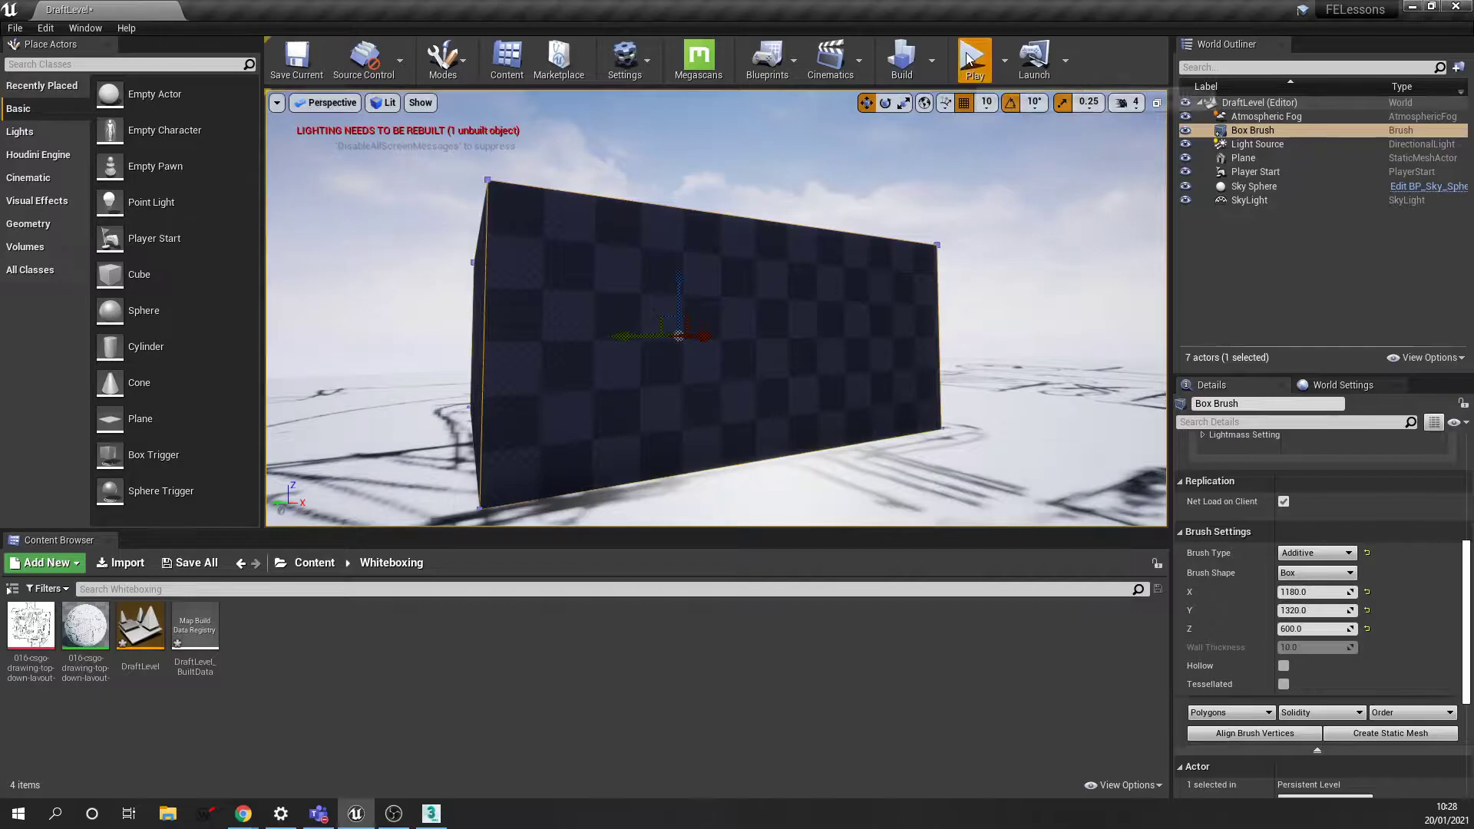
pyautogui.click(926, 286)
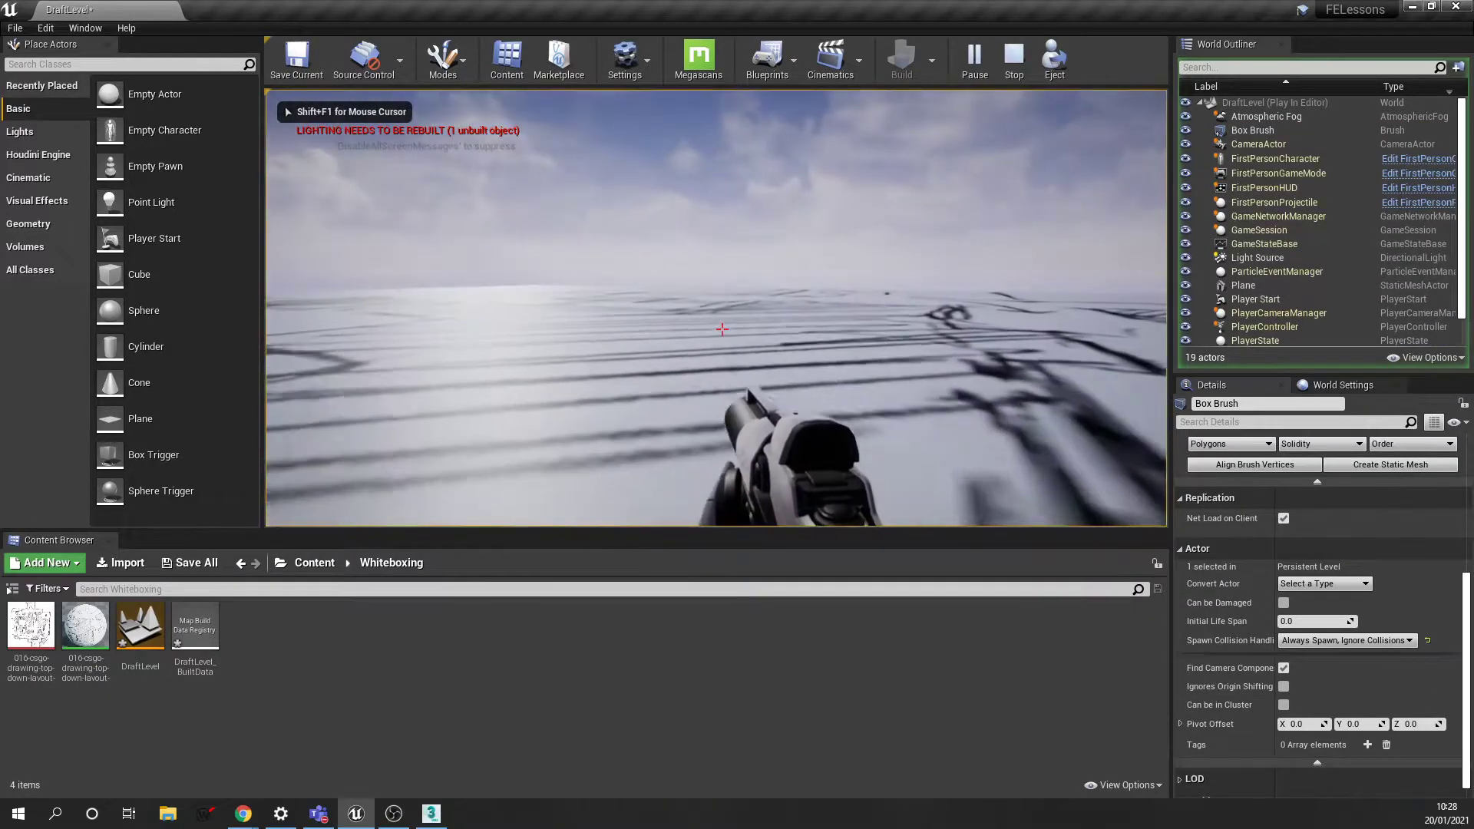
pyautogui.press('w')
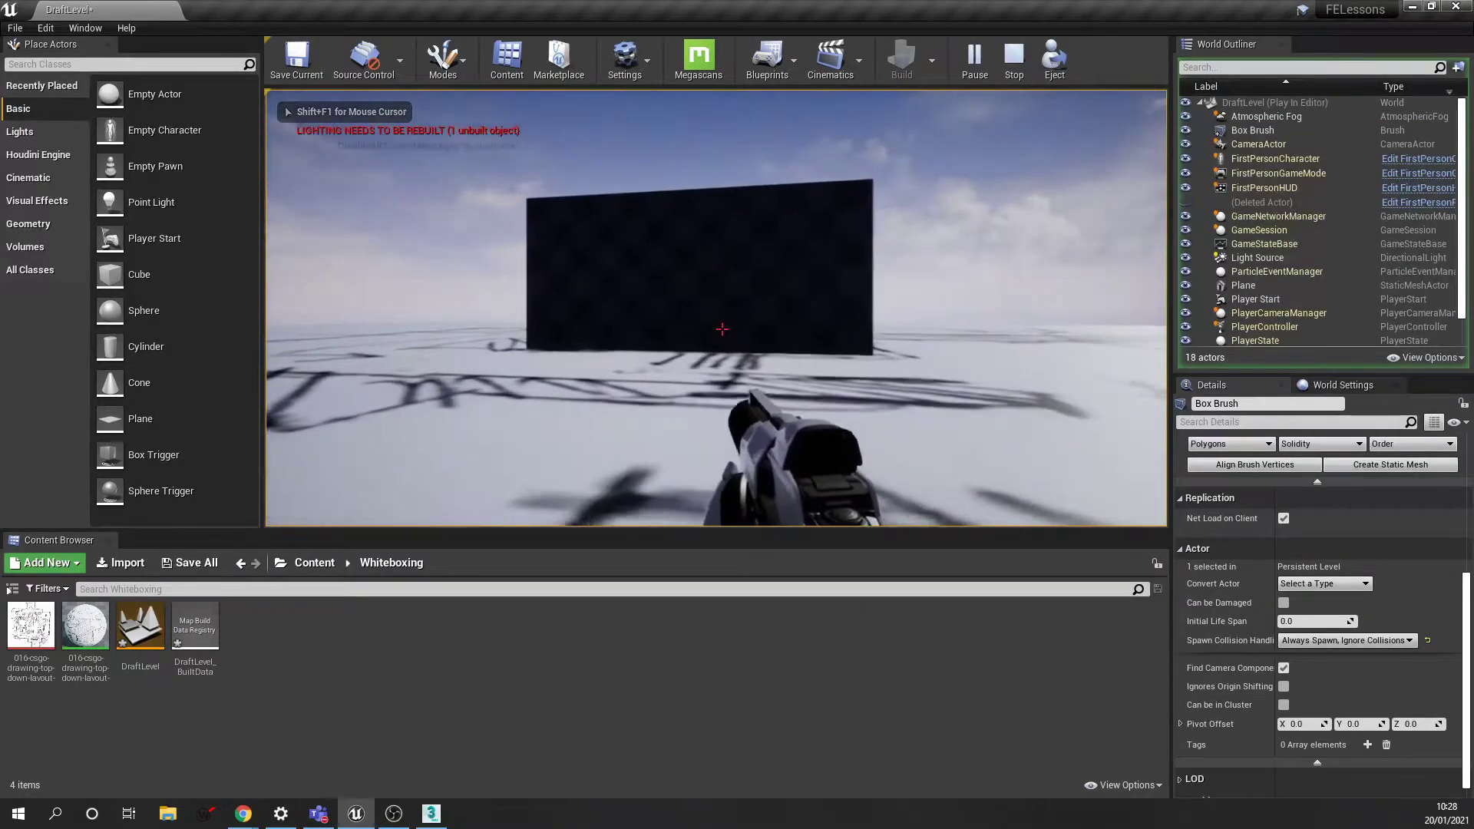
pyautogui.press('w')
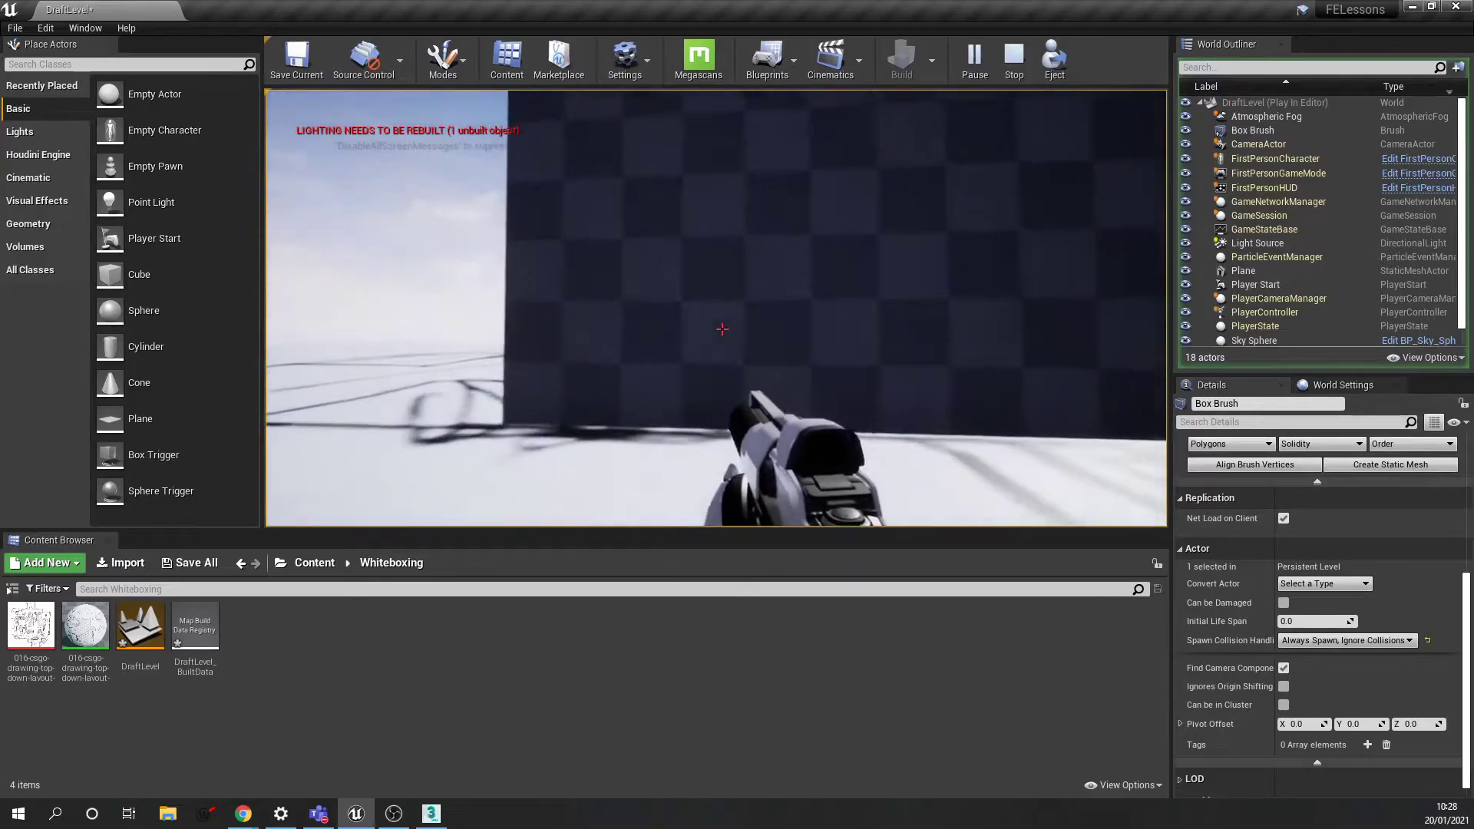
pyautogui.press('s')
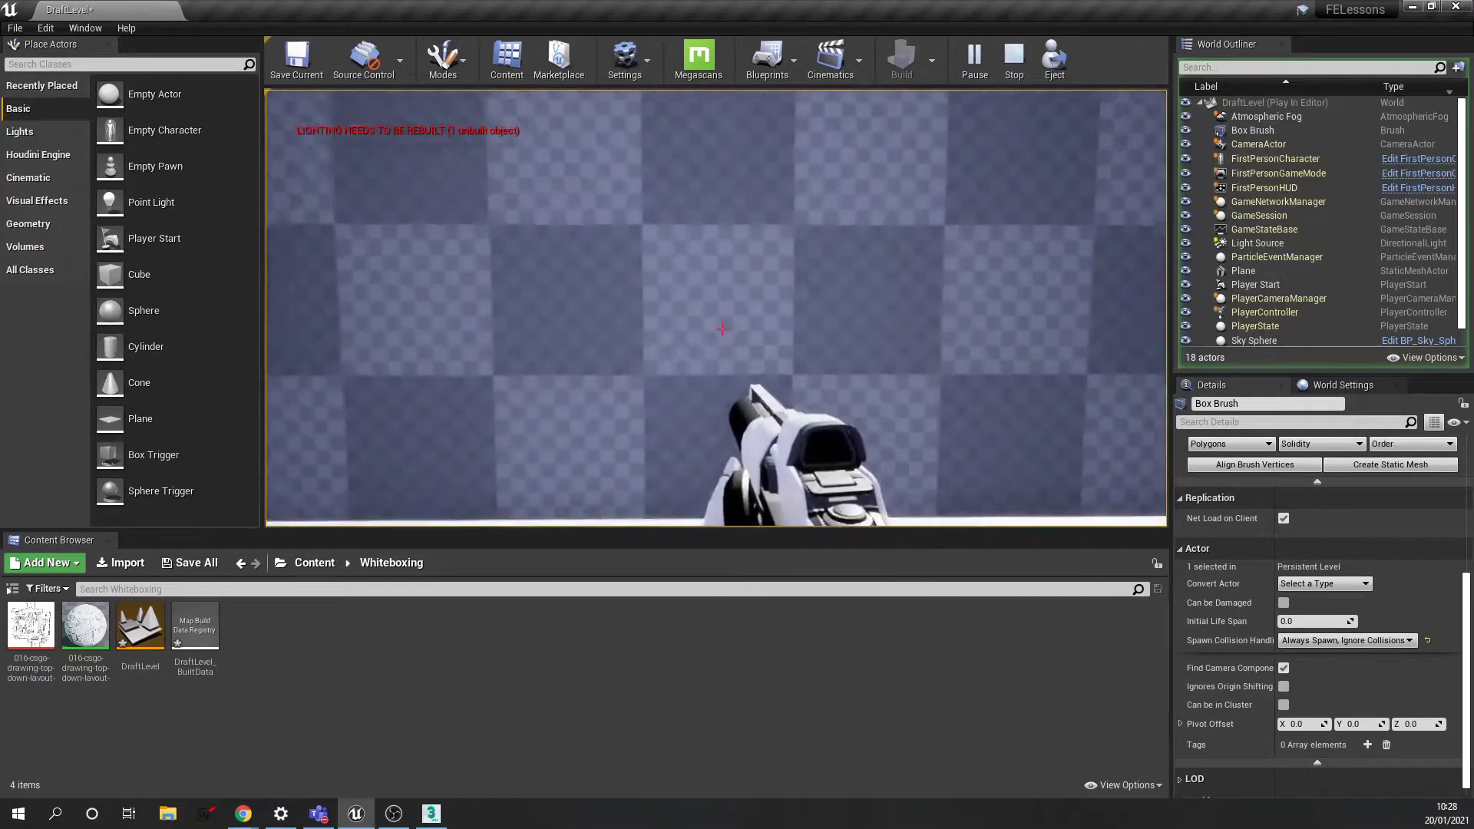
pyautogui.press('s')
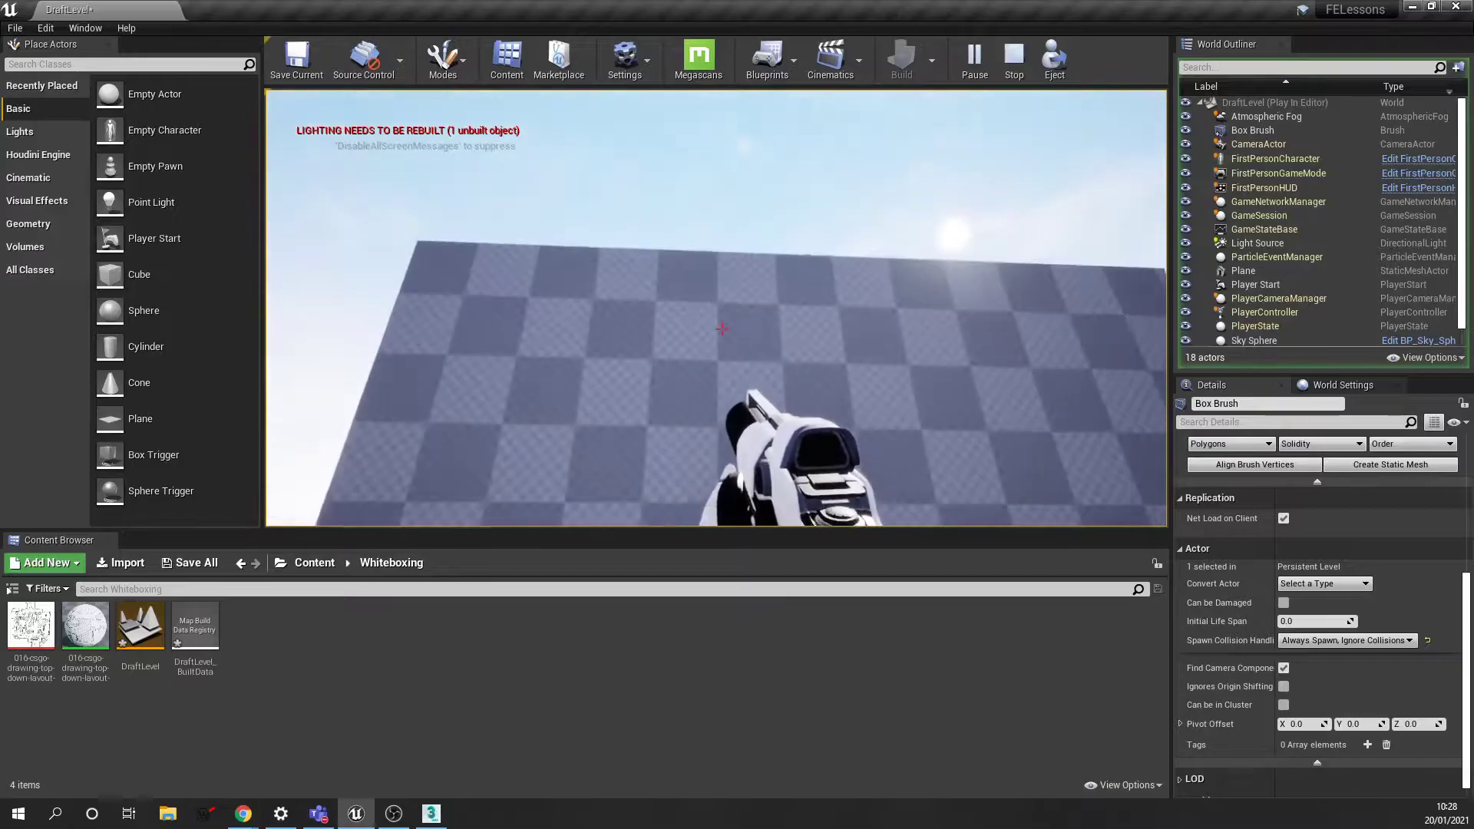
pyautogui.press('Escape')
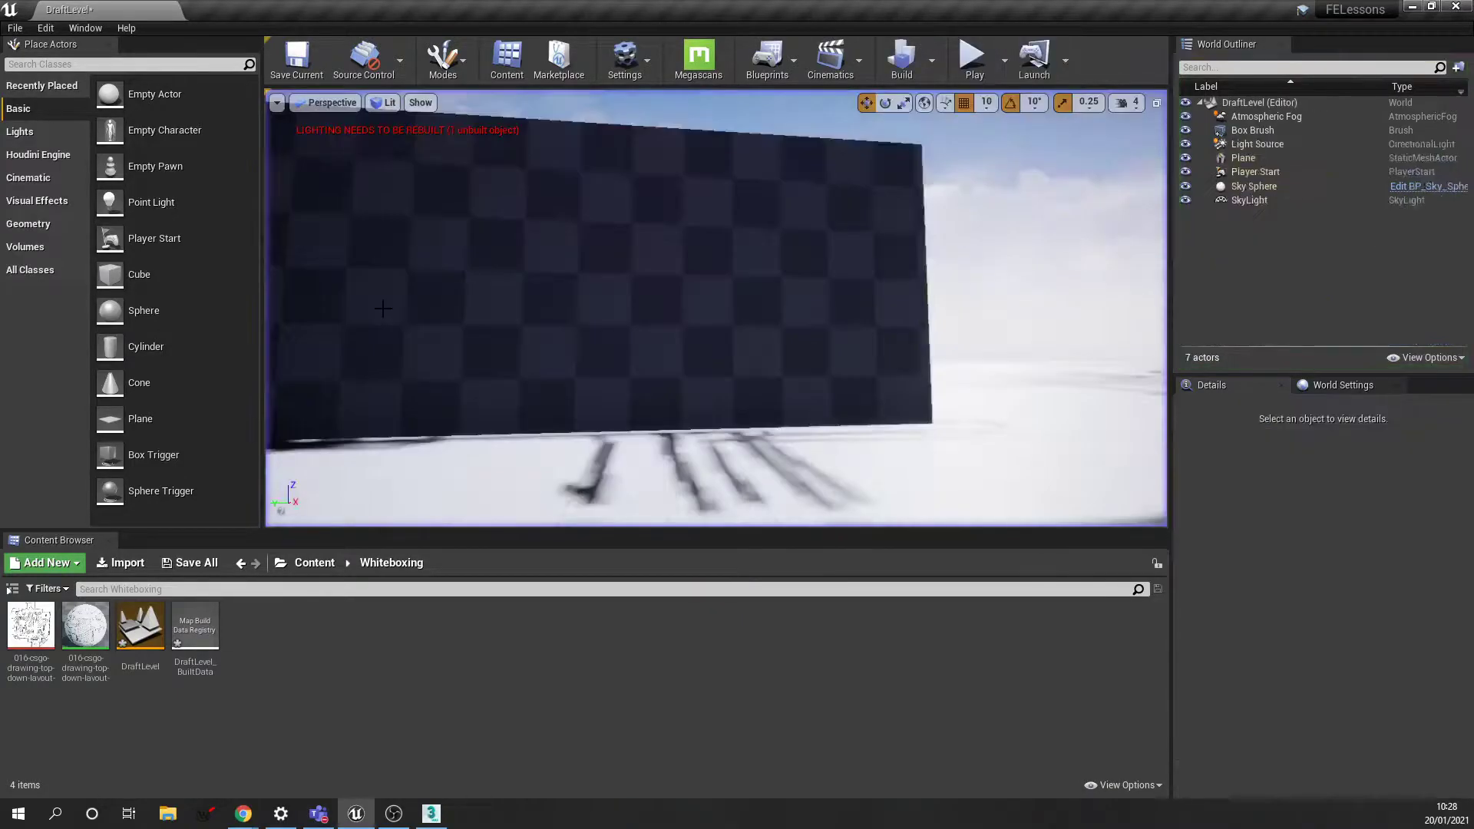
# Turn off Eye Adaptation in the viewport's post-processing show flags
pyautogui.moveTo(885, 296)
pyautogui.mouseDown(button='right')
pyautogui.moveTo(826, 305)
pyautogui.moveTo(881, 296)
pyautogui.moveTo(882, 253)
pyautogui.moveTo(833, 280)
pyautogui.moveTo(883, 269)
pyautogui.moveTo(875, 250)
pyautogui.moveTo(864, 280)
pyautogui.moveTo(876, 303)
pyautogui.mouseUp(button='right')
pyautogui.press('w')
pyautogui.press('s')
pyautogui.press('w')
pyautogui.press('s')
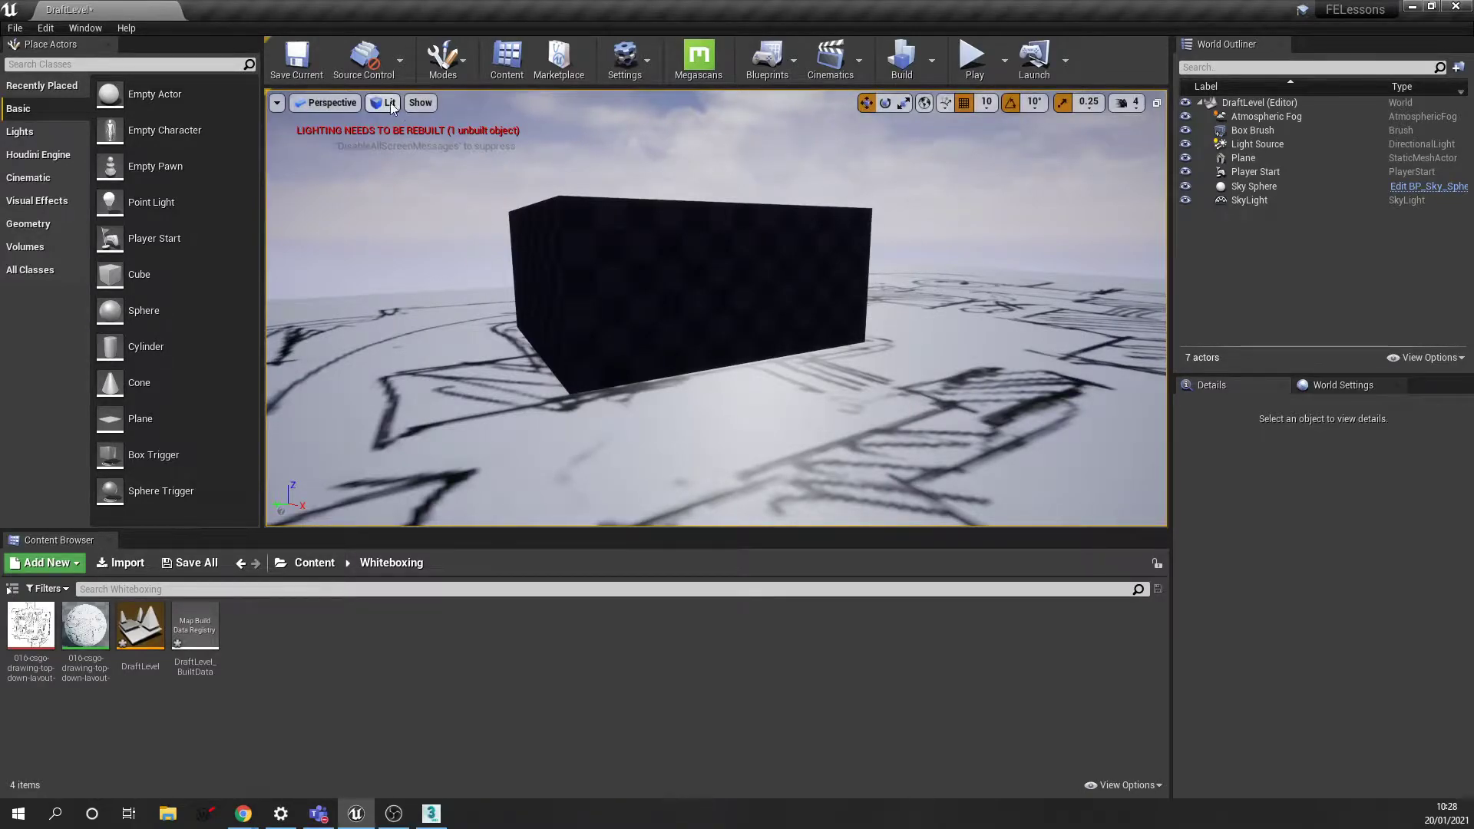
pyautogui.click(422, 104)
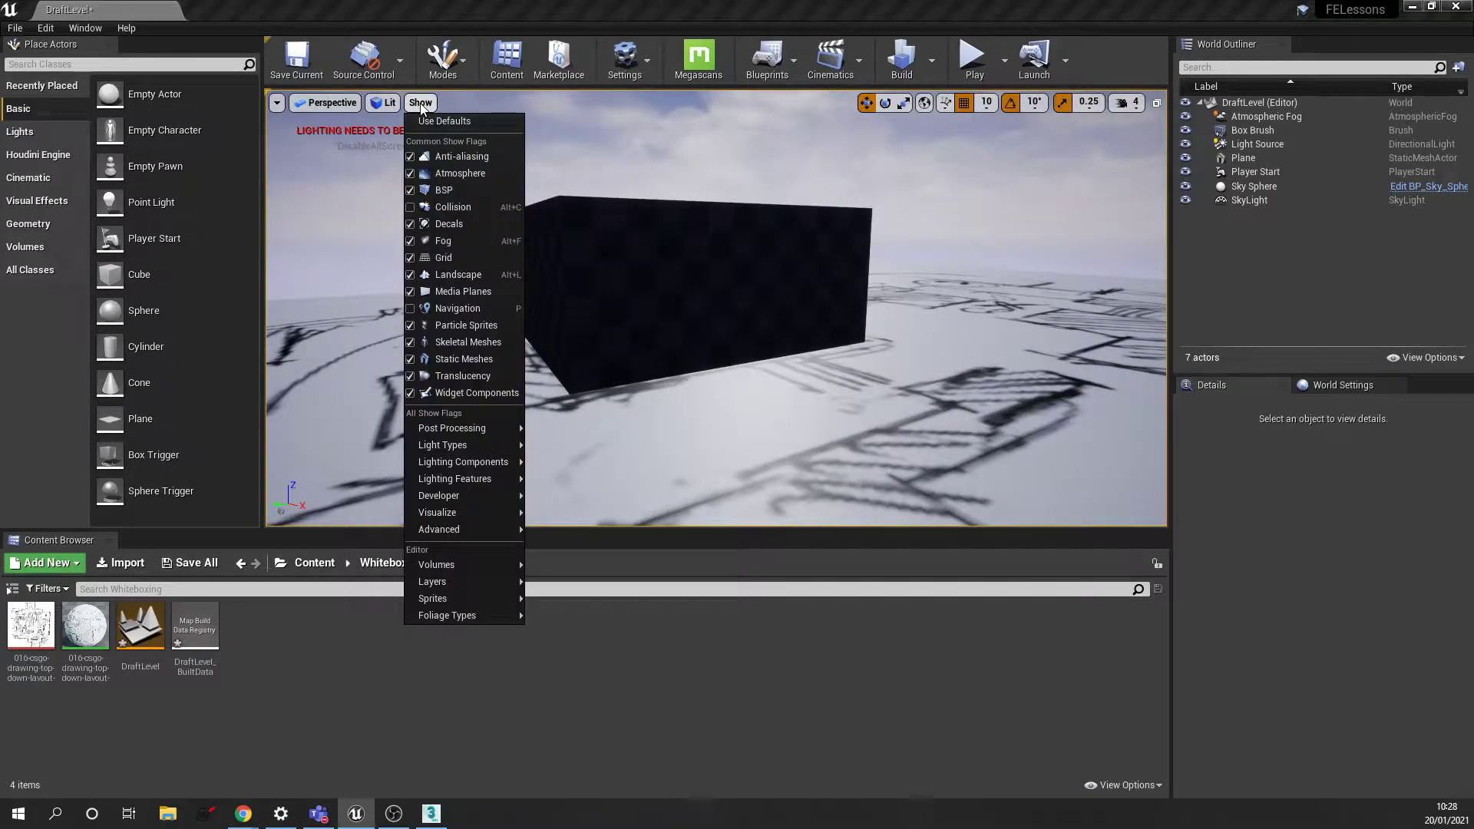
pyautogui.moveTo(503, 435)
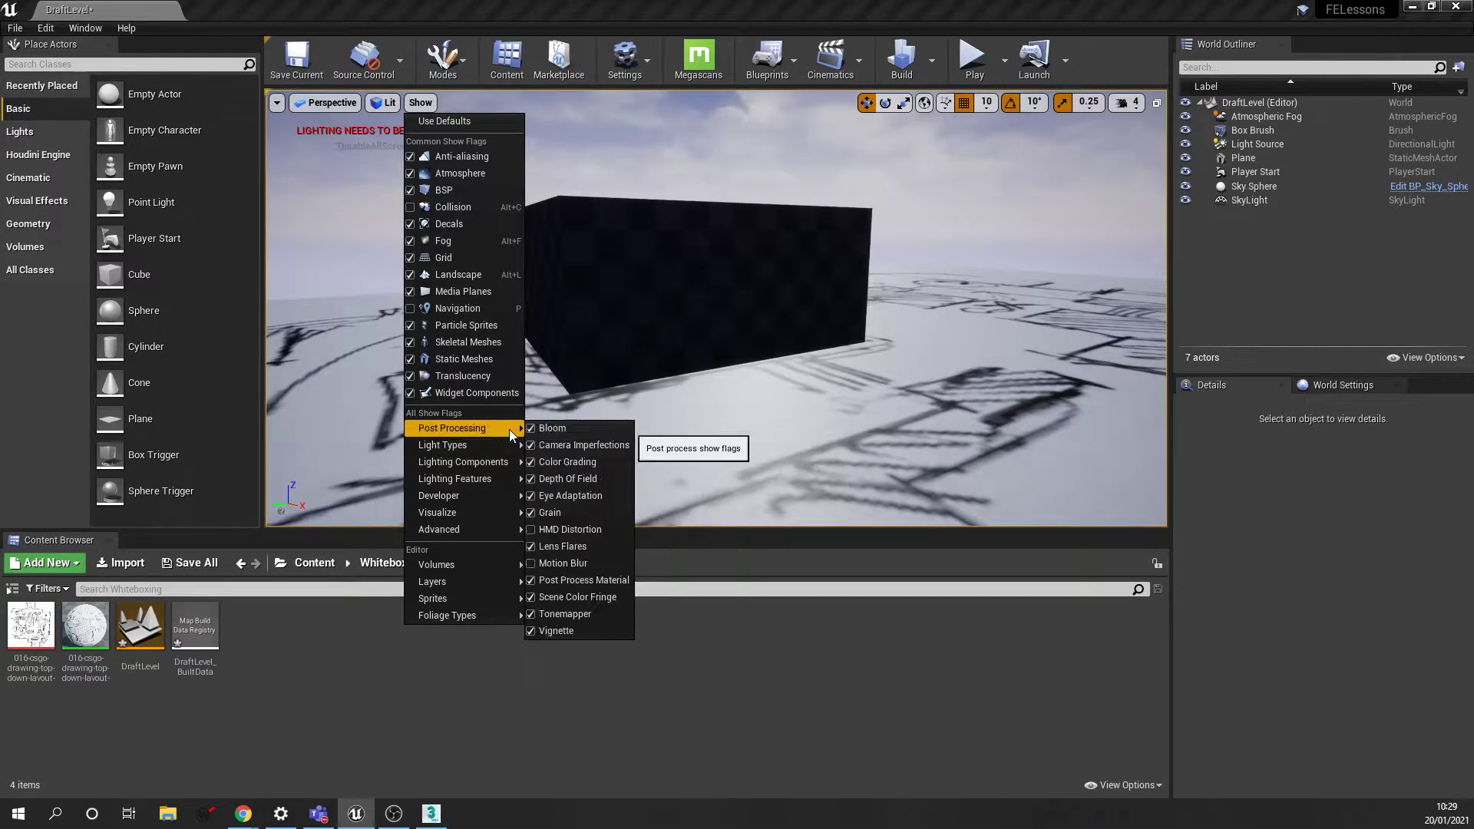
pyautogui.click(550, 496)
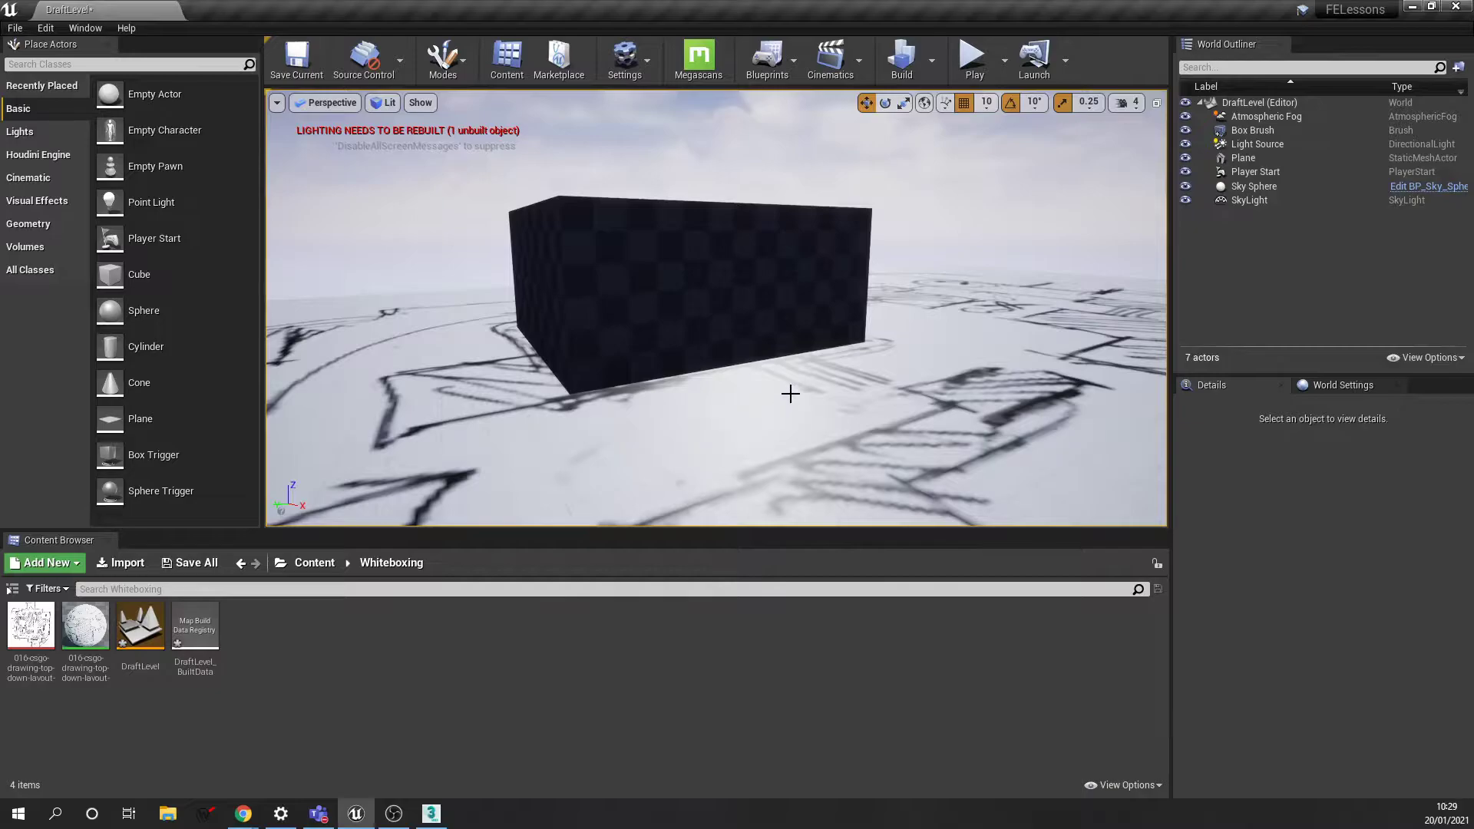
# Look around the box brush and toggle Game View on and off, leaving it on so the editor icons are hidden
pyautogui.moveTo(814, 361)
pyautogui.mouseDown(button='right')
pyautogui.moveTo(890, 360)
pyautogui.moveTo(814, 361)
pyautogui.moveTo(841, 346)
pyautogui.moveTo(1005, 353)
pyautogui.moveTo(1113, 315)
pyautogui.moveTo(1036, 307)
pyautogui.mouseUp(button='right')
pyautogui.press('w')
pyautogui.press('s')
pyautogui.press('w')
pyautogui.moveTo(936, 355); pyautogui.dragTo(821, 370, button='right')
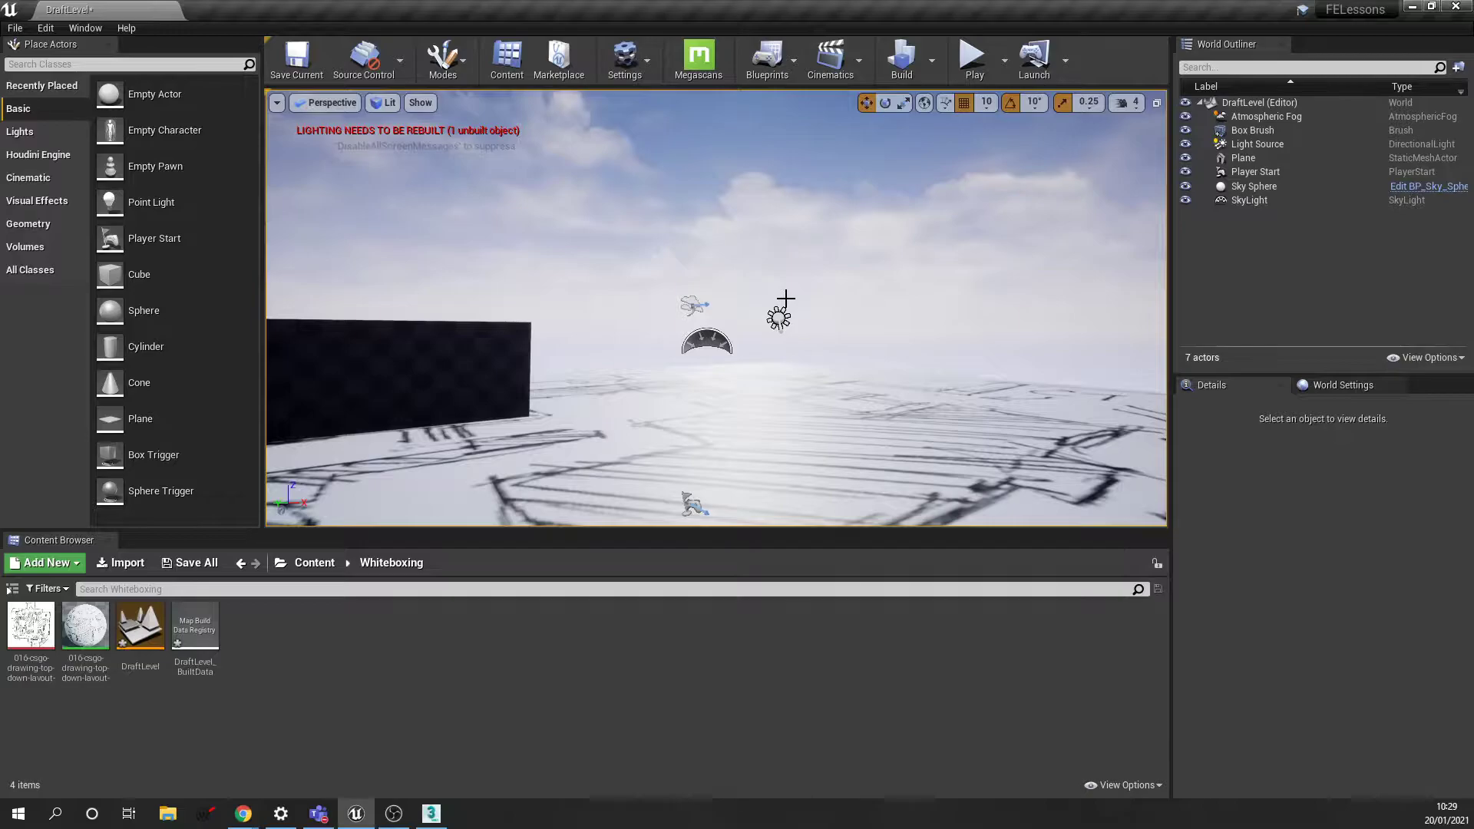
pyautogui.press('g')
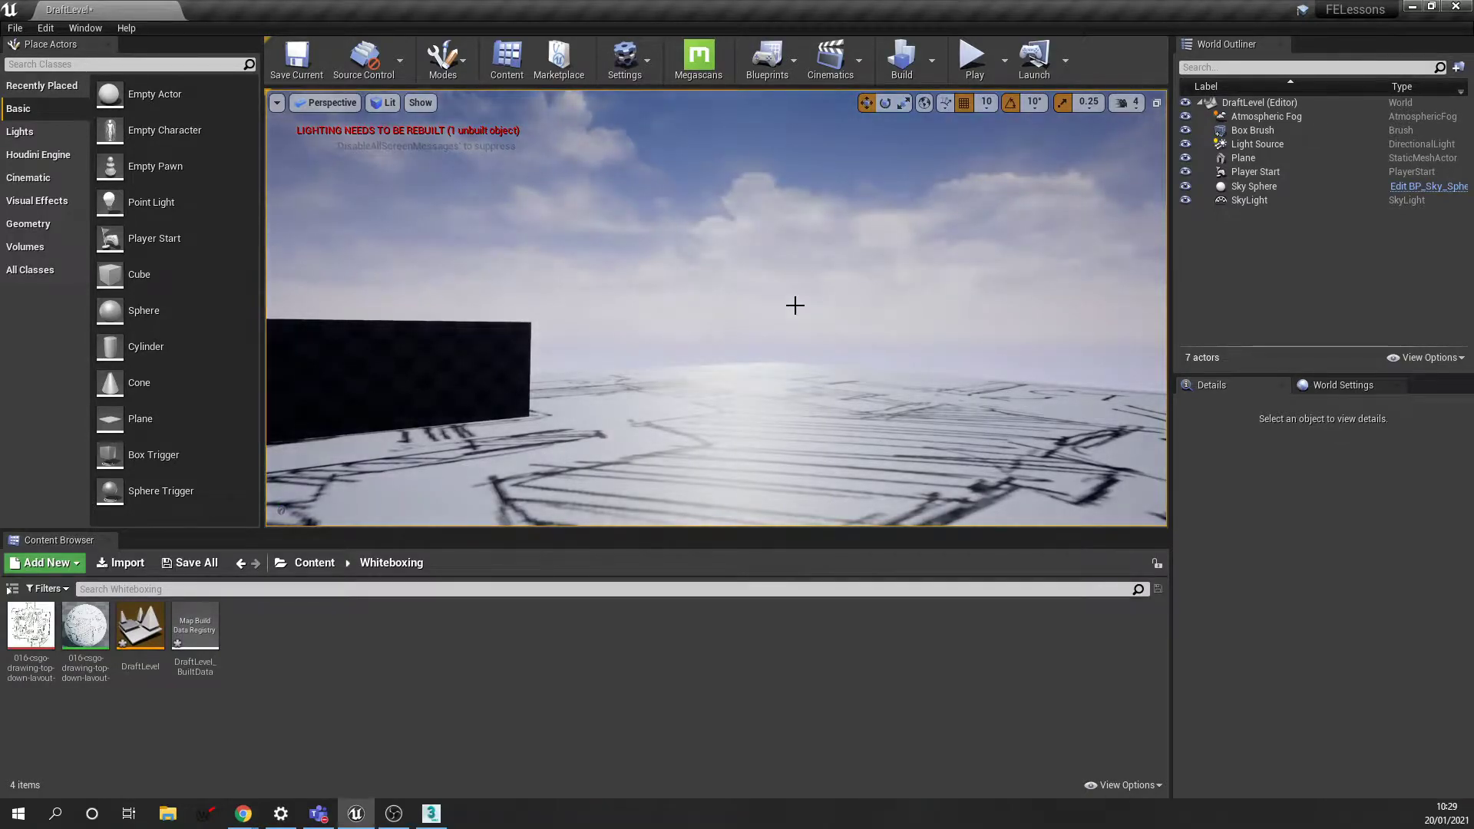
pyautogui.press('g')
pyautogui.press('g')
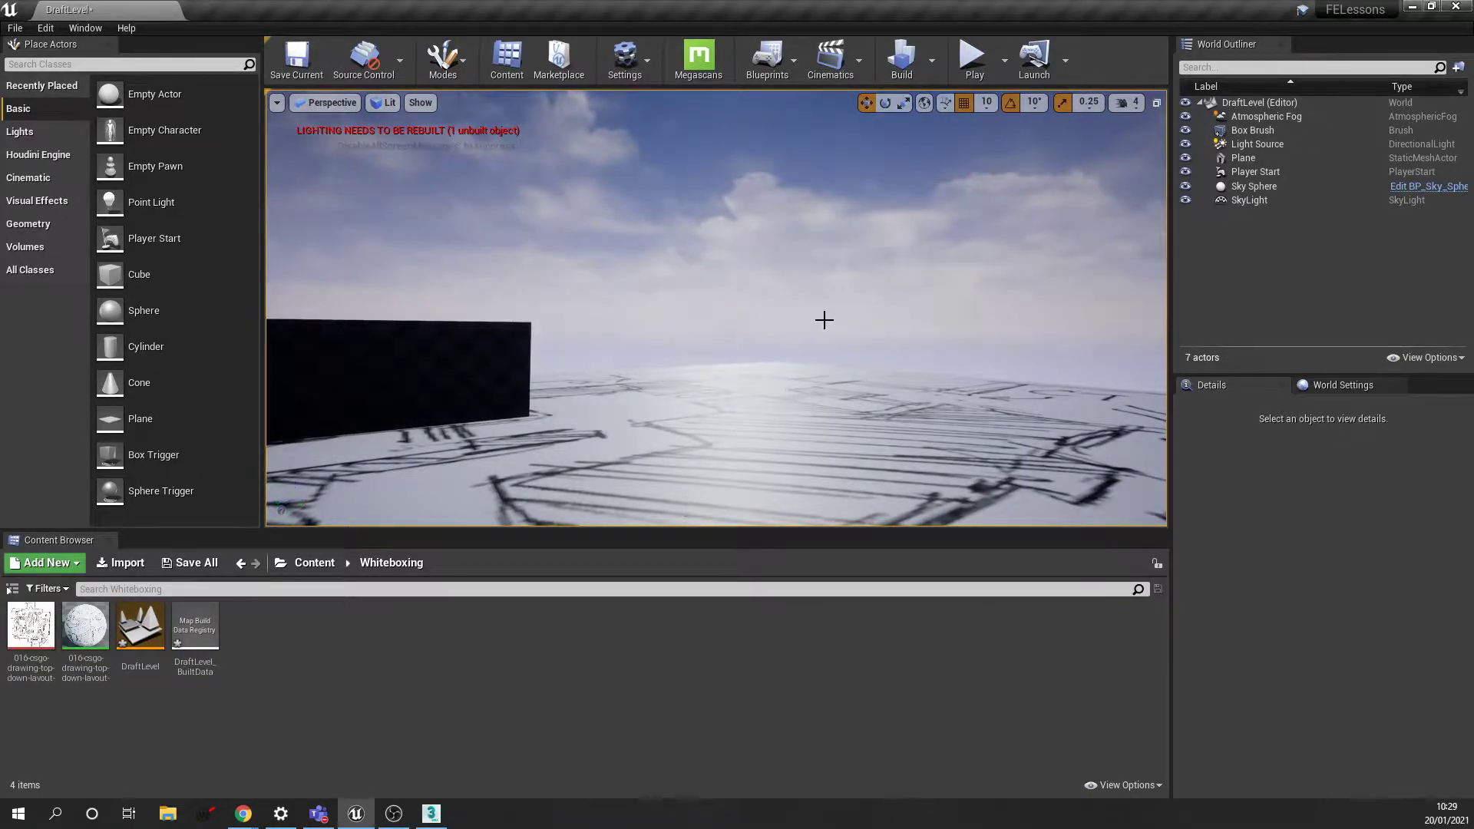
pyautogui.moveTo(664, 298); pyautogui.dragTo(639, 310, button='right')
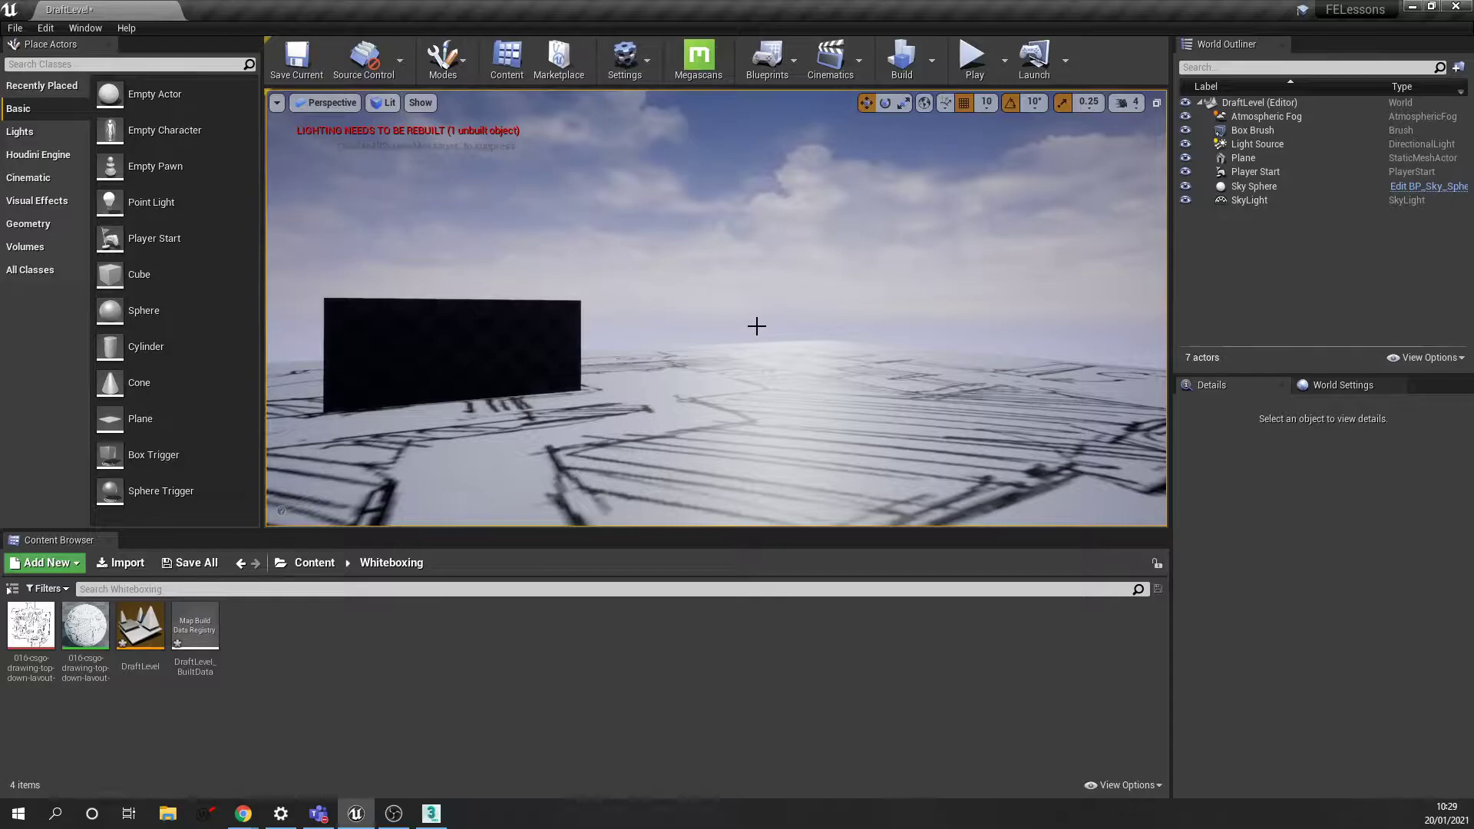
pyautogui.press('g')
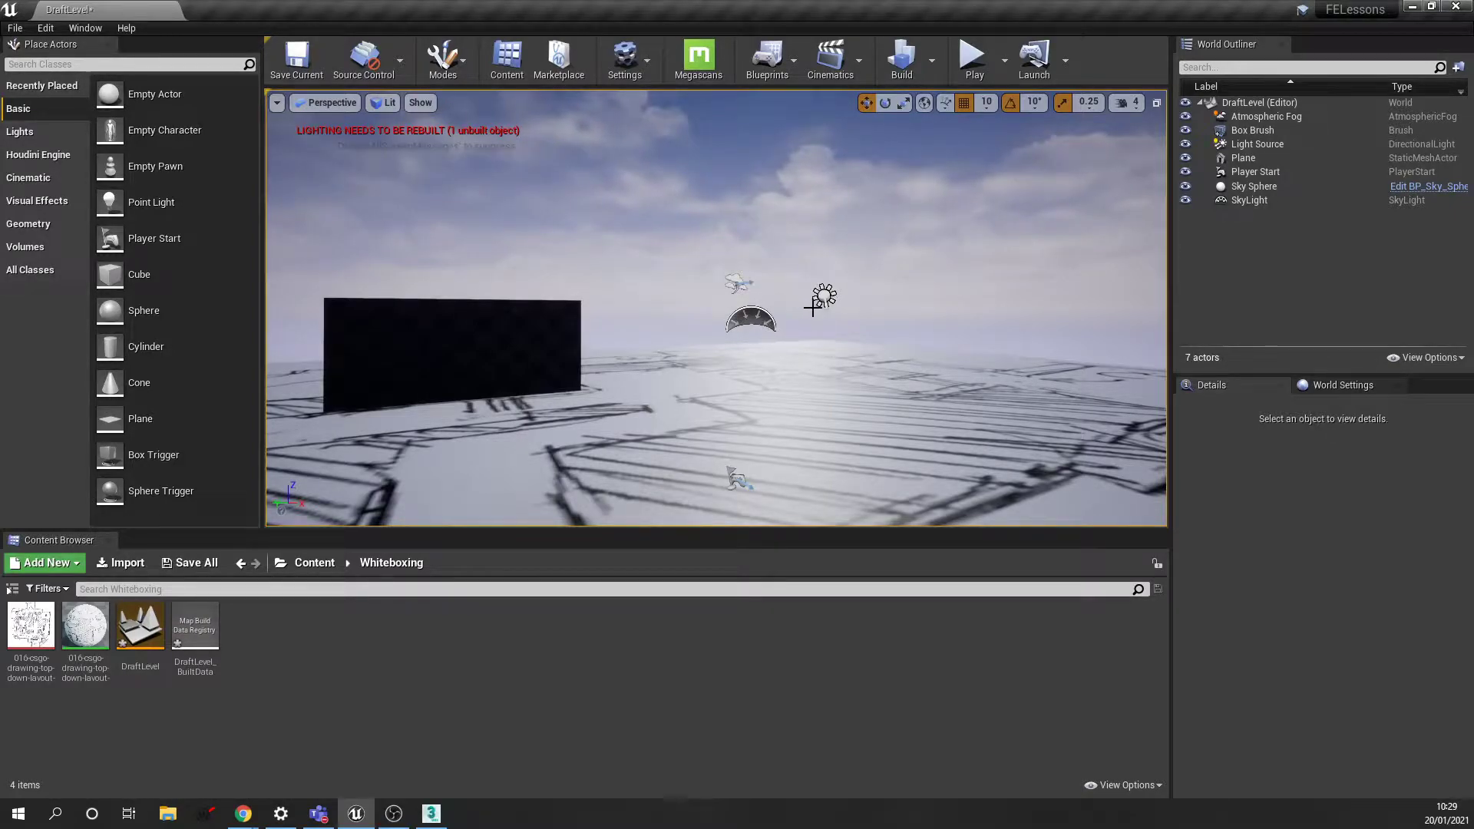
pyautogui.press('g')
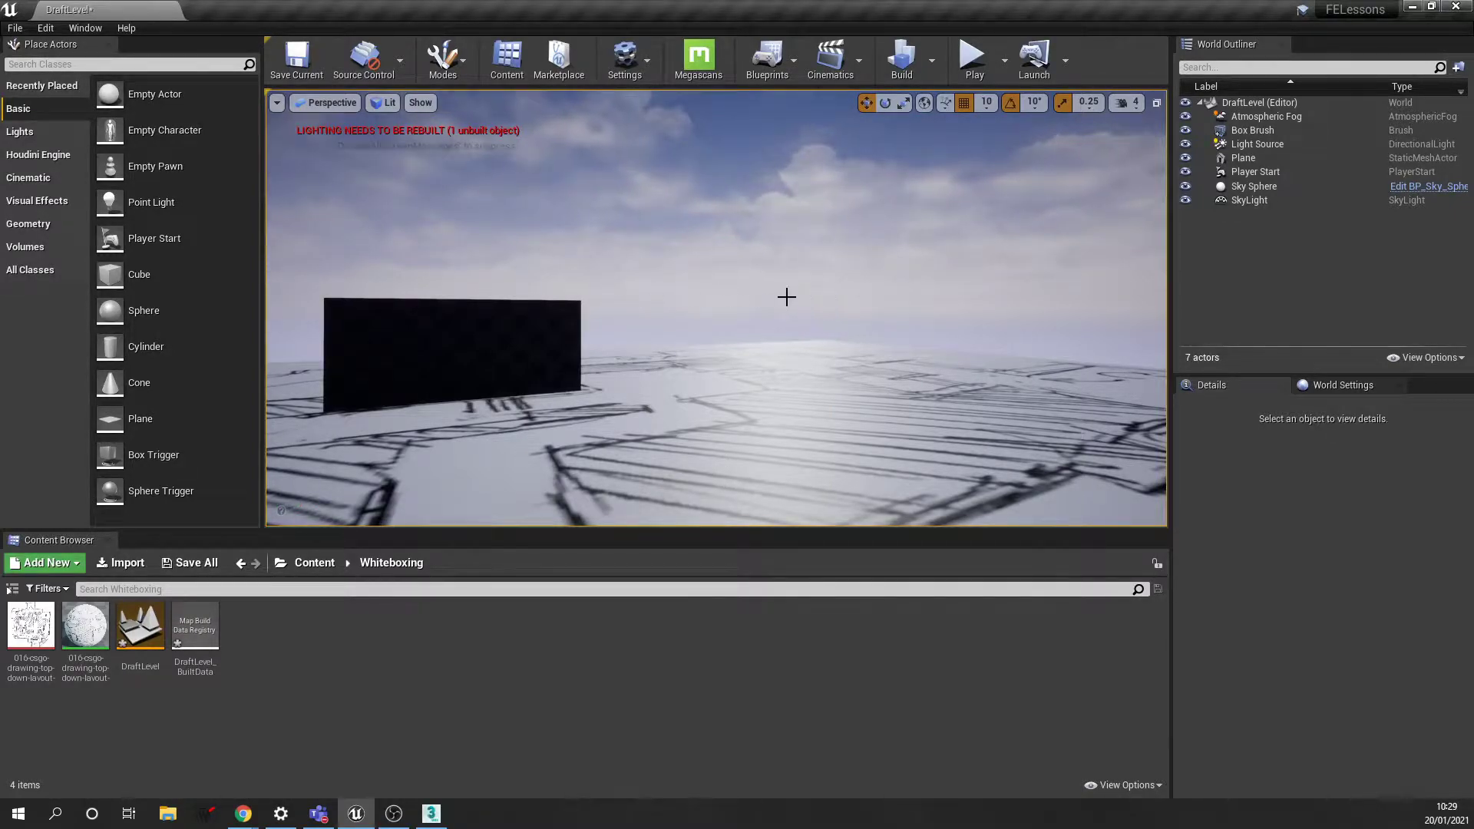
# Turn off the Eye Adaptation show flag for Game View as well and look over the box brush
pyautogui.click(422, 103)
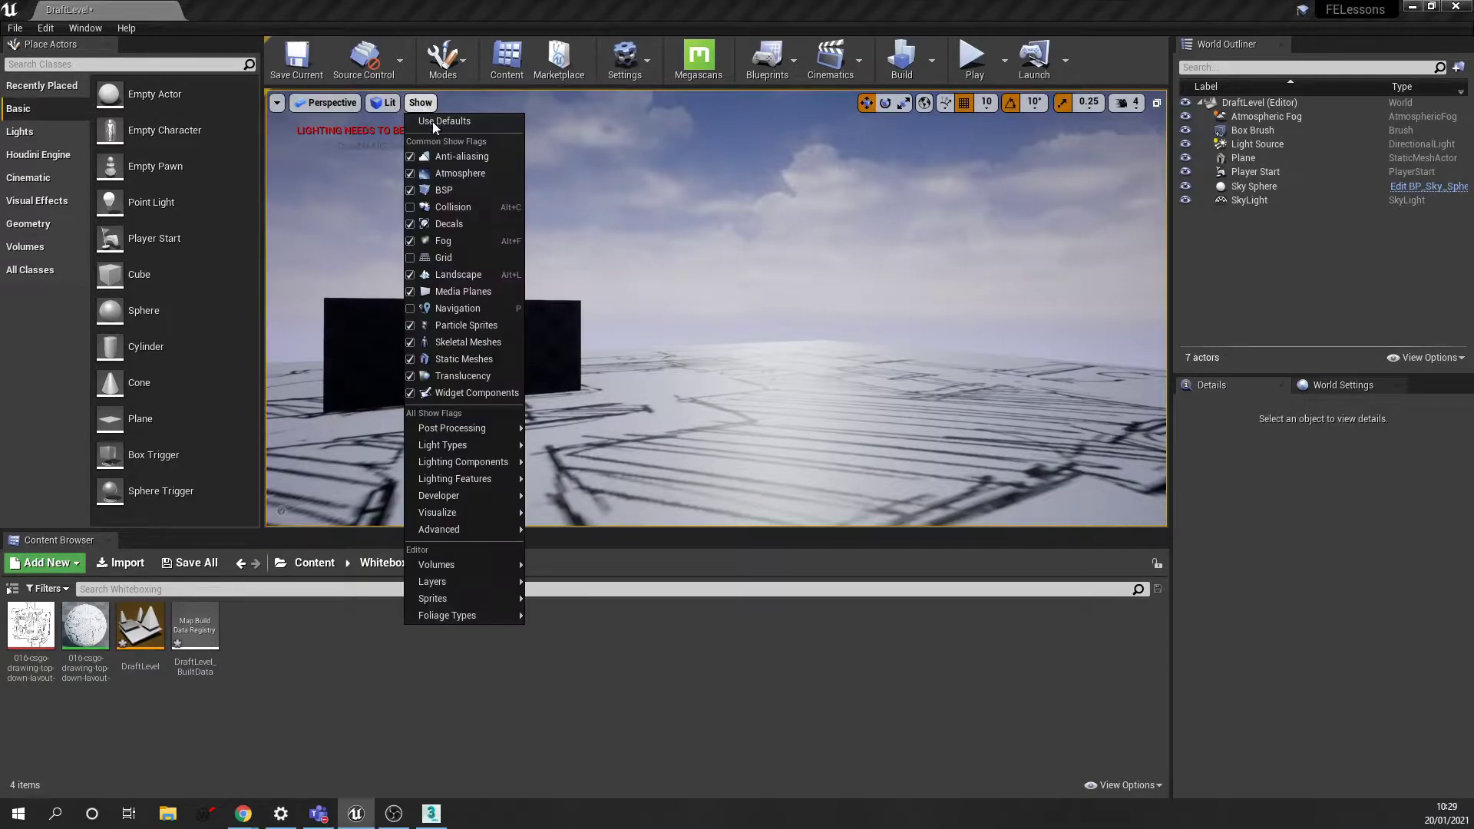
pyautogui.moveTo(510, 434)
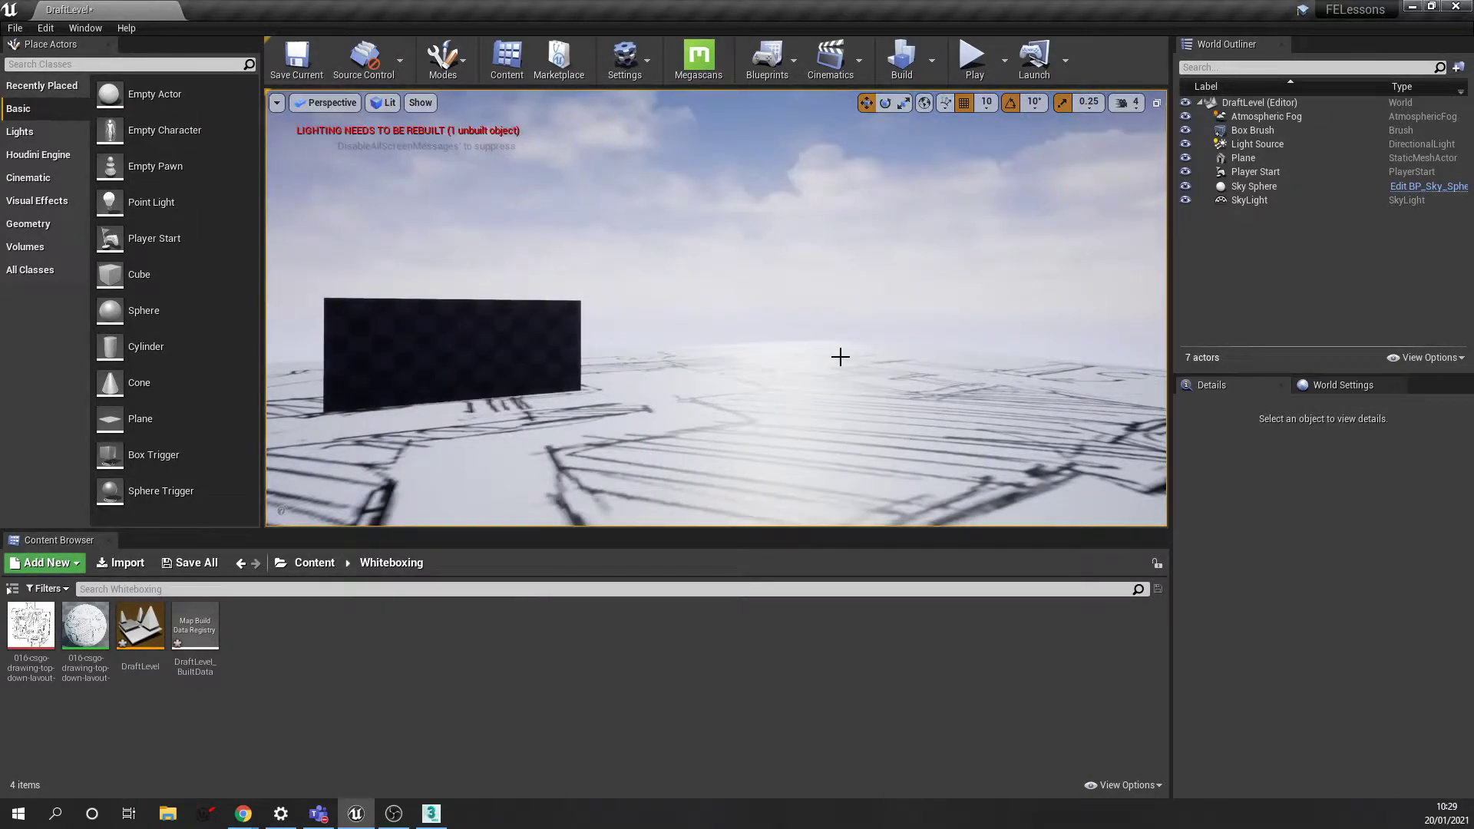
pyautogui.moveTo(853, 343); pyautogui.dragTo(899, 297, button='right')
pyautogui.press('w')
pyautogui.press('s')
# Open the FirstPersonCharacter blueprint from the FirstPersonBP Blueprints folder
pyautogui.click(326, 563)
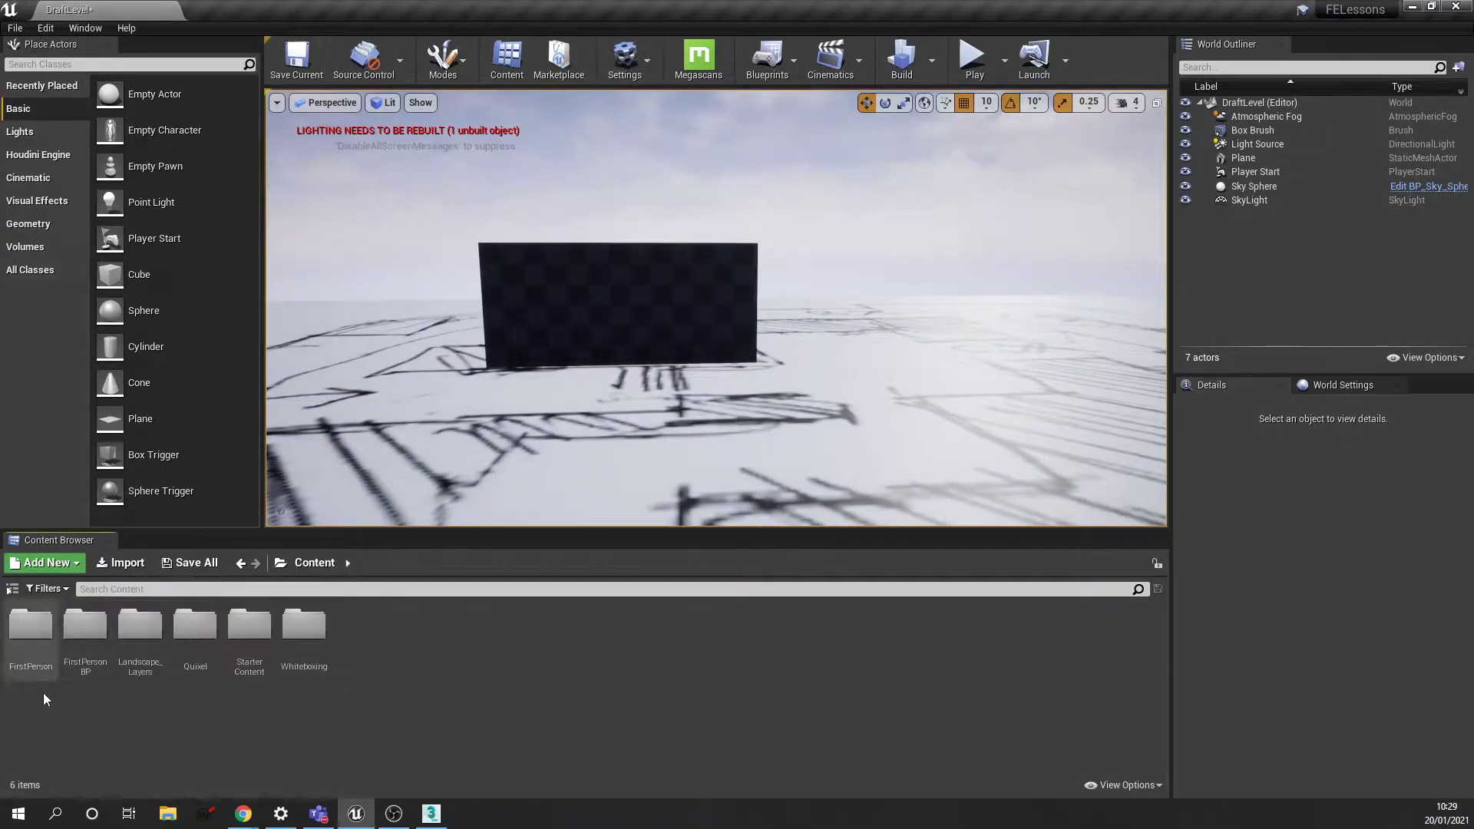
pyautogui.doubleClick(85, 626)
pyautogui.doubleClick(30, 625)
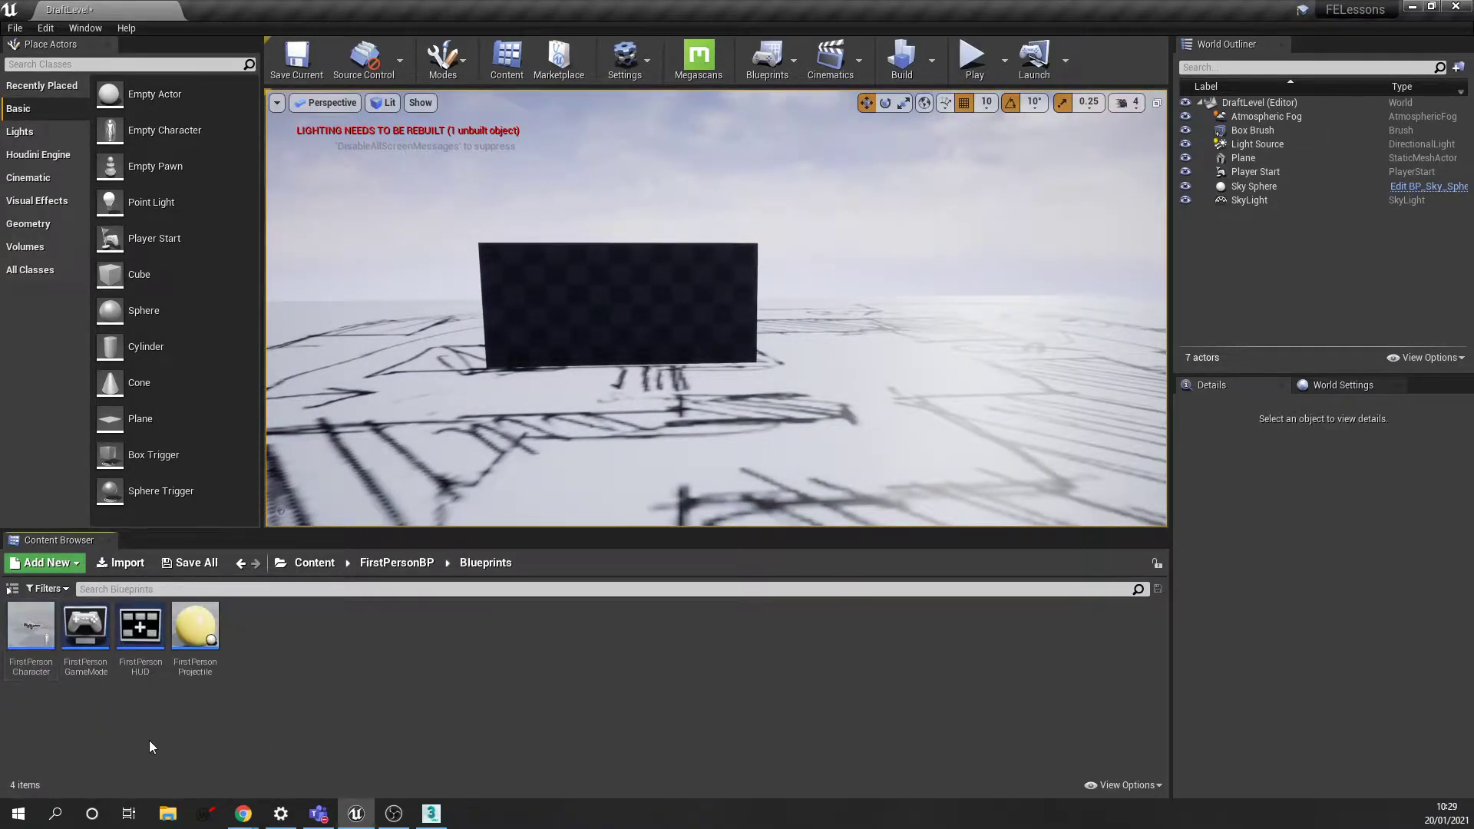
pyautogui.doubleClick(34, 633)
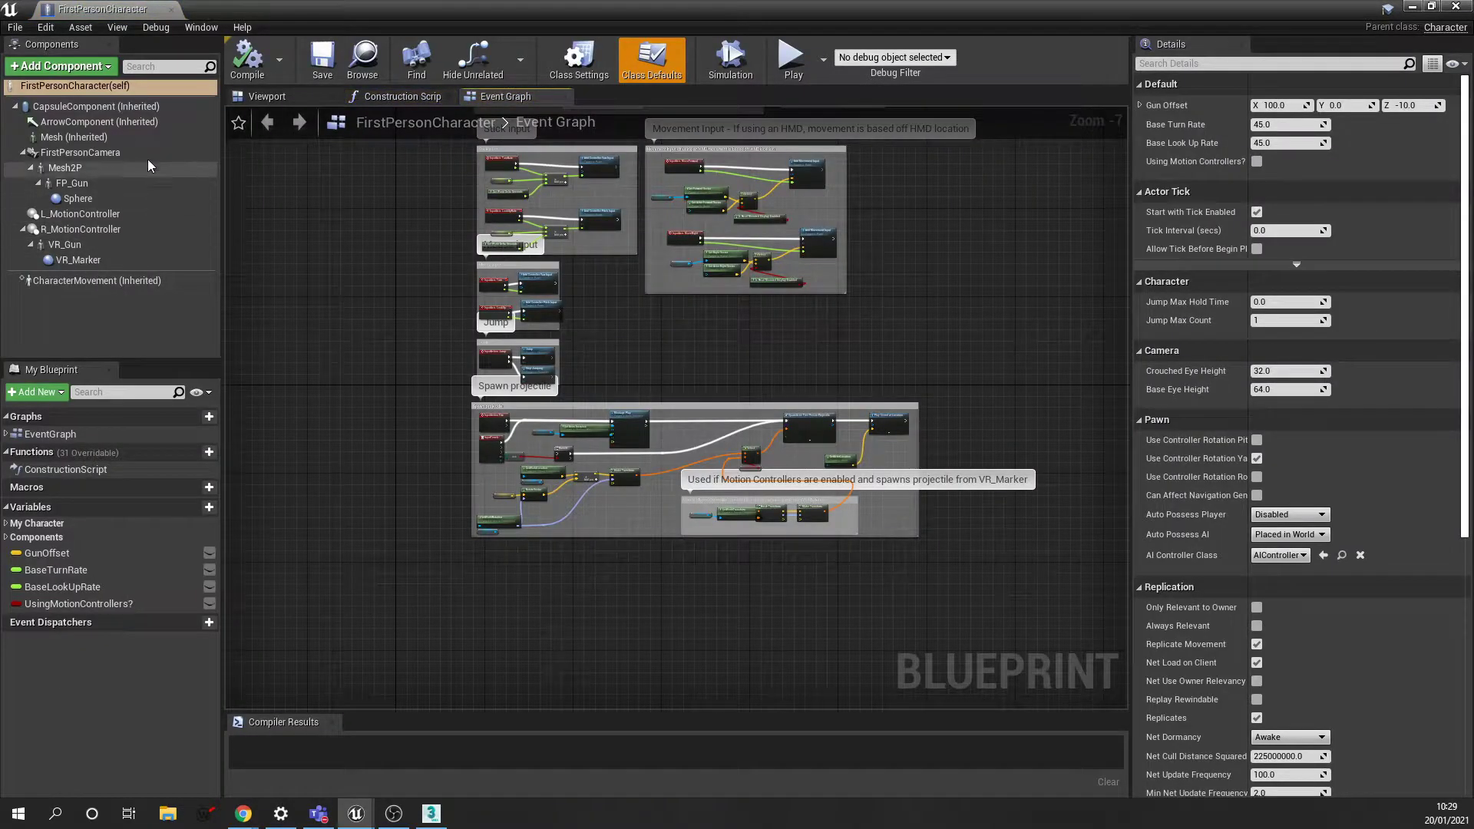
# Select the FirstPersonCamera component and expand the Exposure settings under its Post Process Lens category
pyautogui.click(139, 153)
pyautogui.scroll(-5, 1355, 557)
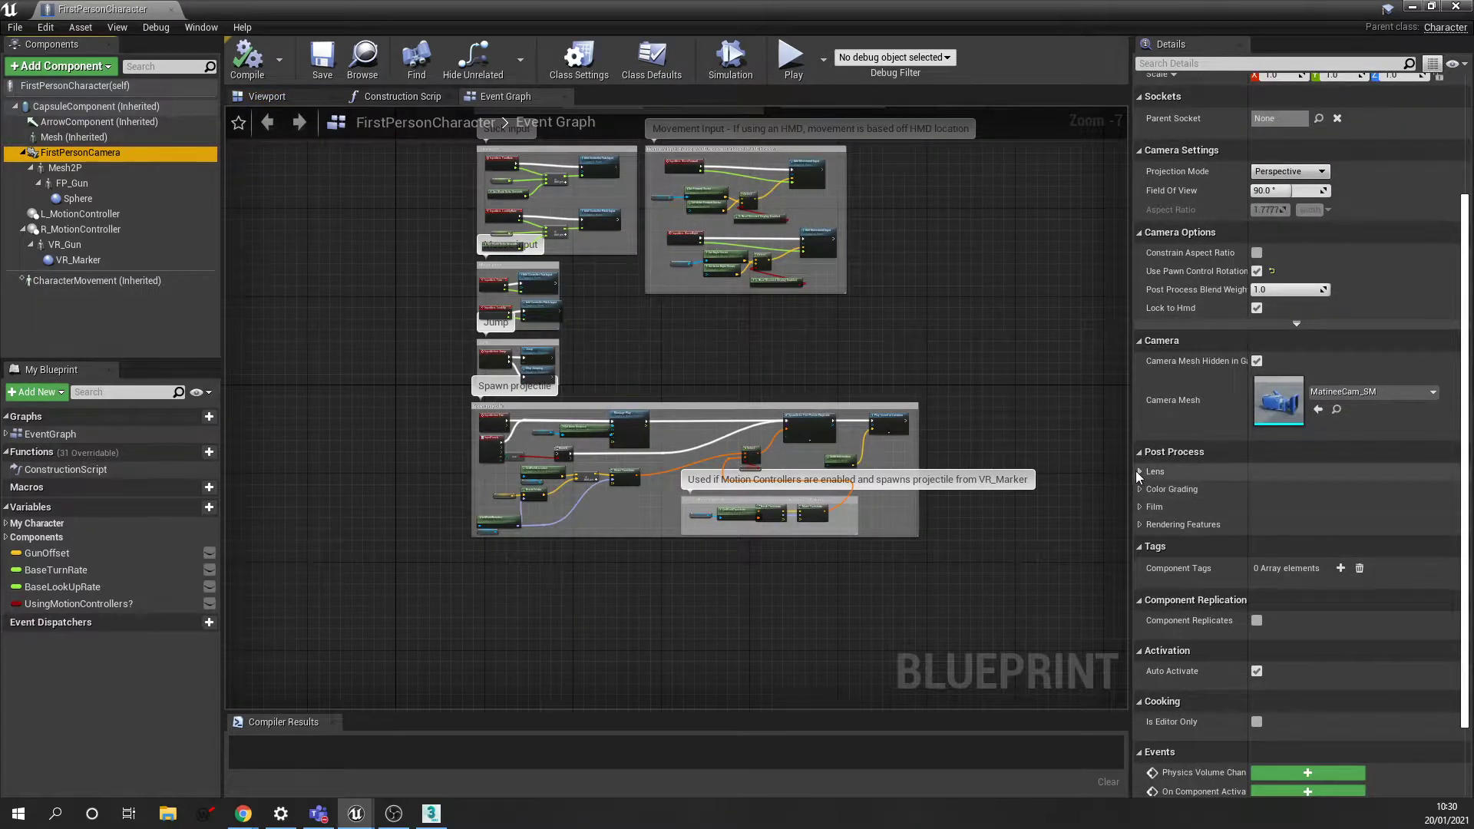
pyautogui.click(1140, 471)
pyautogui.click(1149, 523)
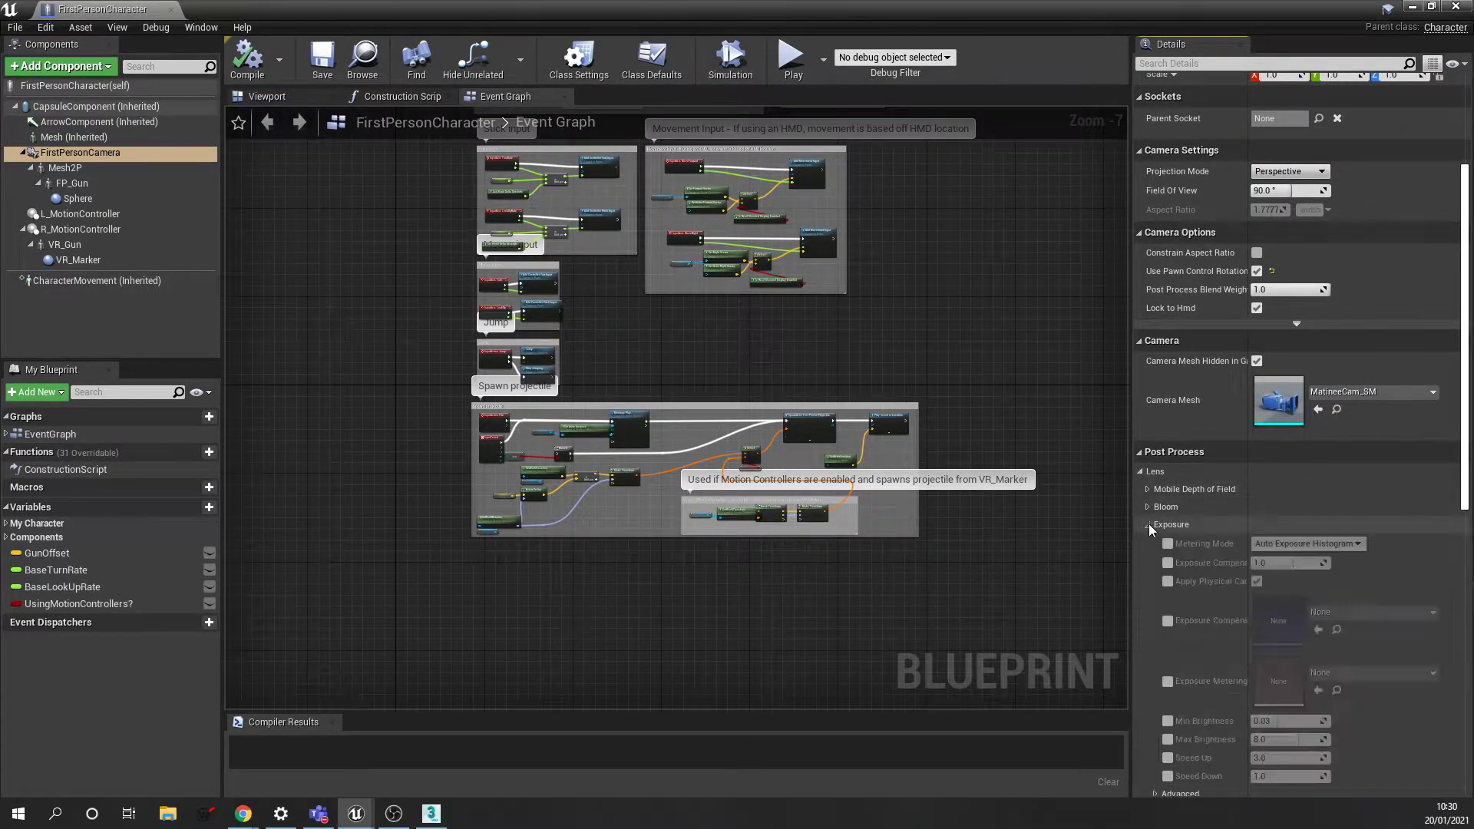
pyautogui.scroll(-3, 1392, 586)
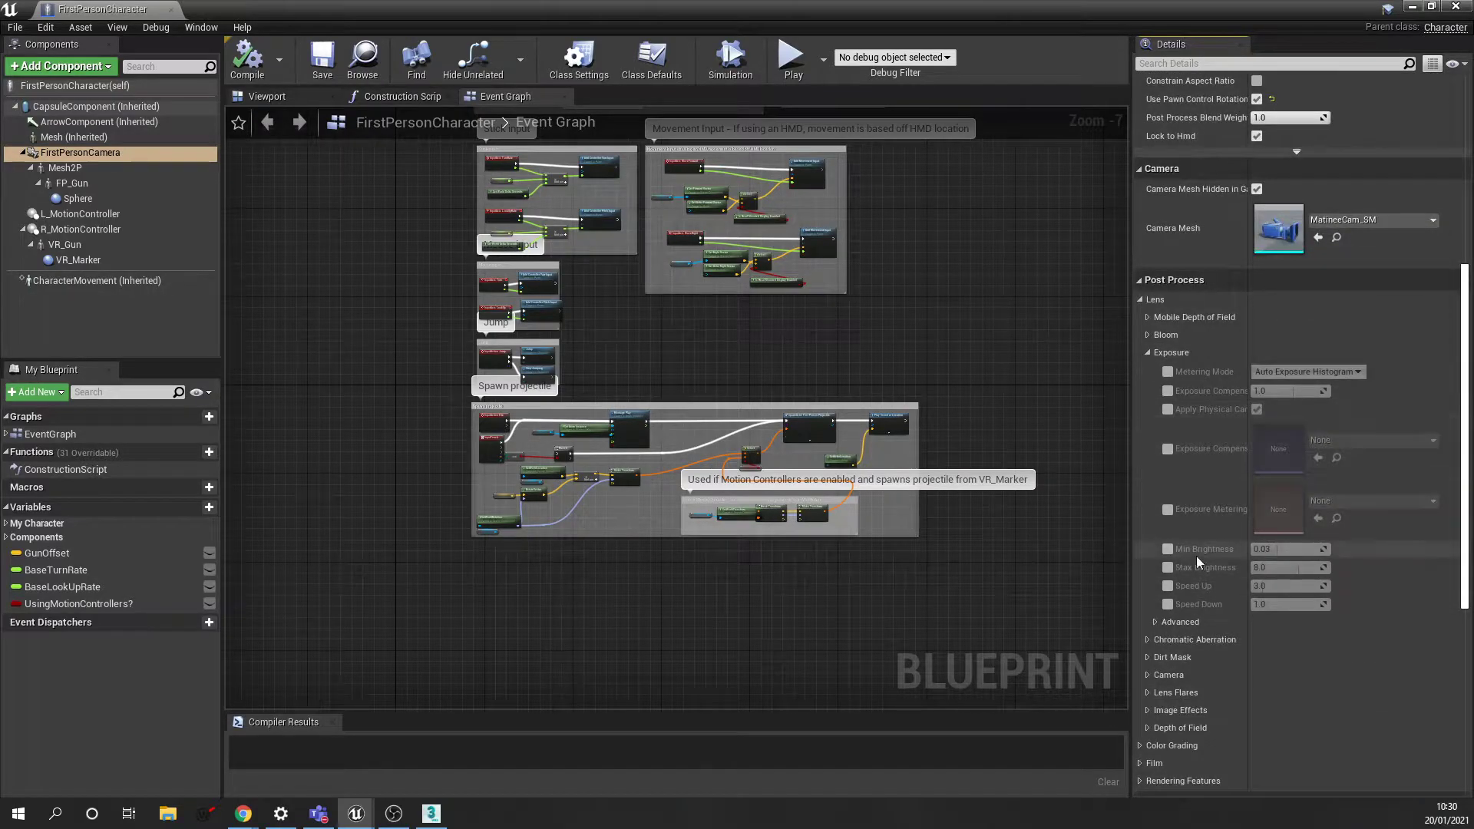
pyautogui.moveTo(1226, 574)
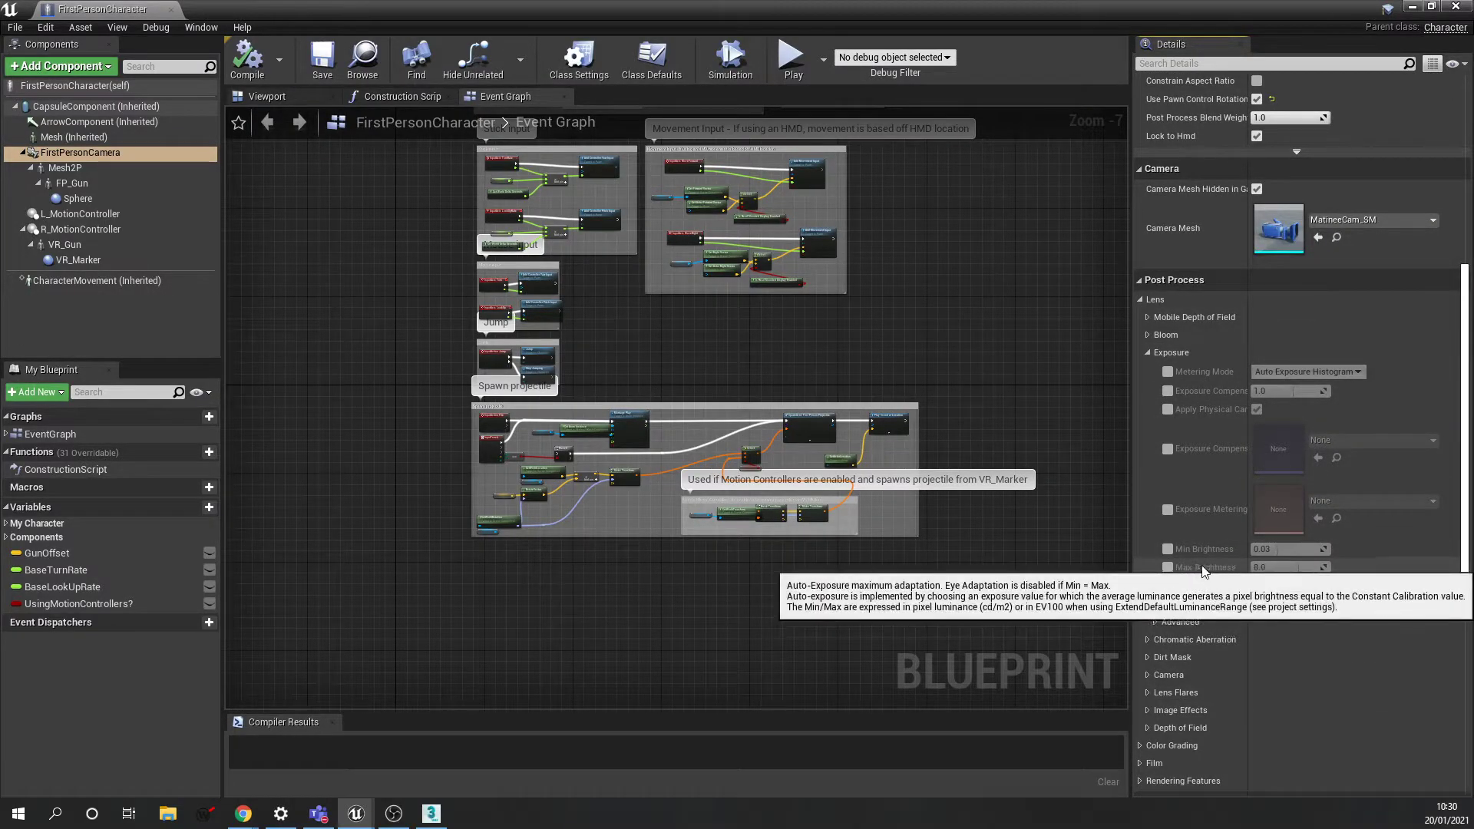
pyautogui.moveTo(1199, 551)
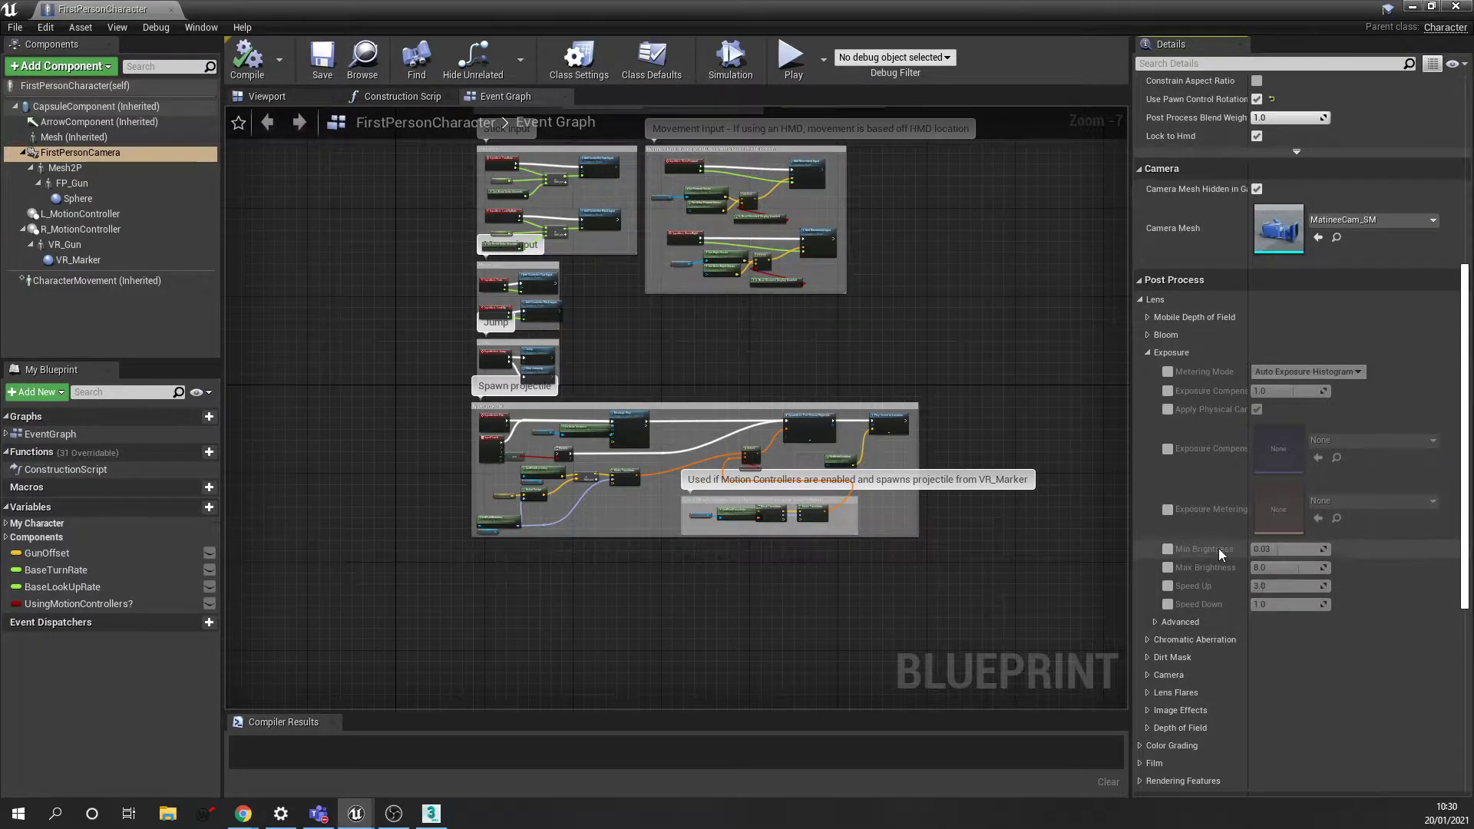
# Enable the camera's Min Brightness and Max Brightness overrides, set both to 3.0, and compile the blueprint
pyautogui.click(1168, 549)
pyautogui.click(1167, 567)
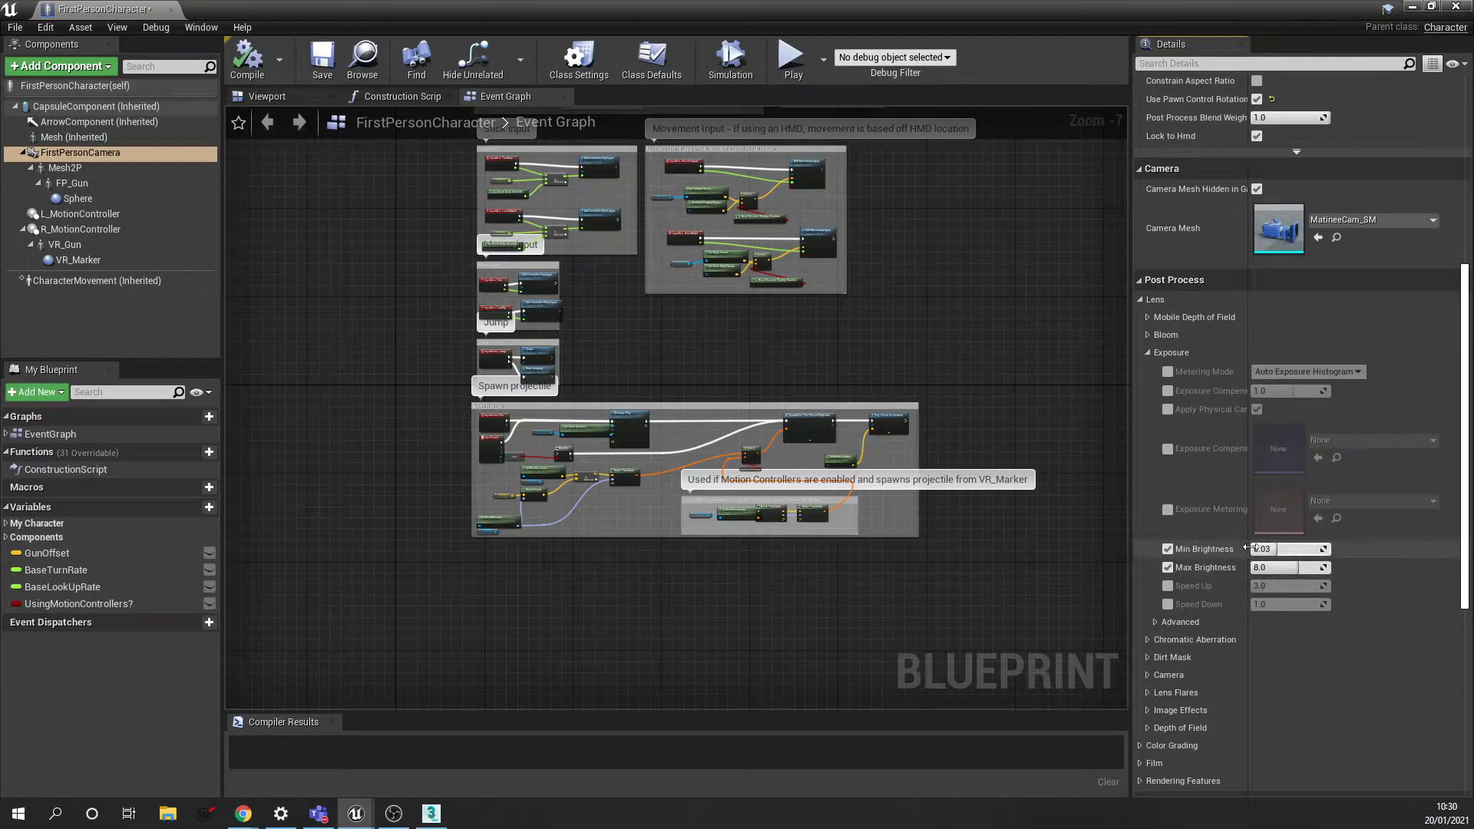
pyautogui.write('3')
pyautogui.click(1313, 567)
pyautogui.write('3')
pyautogui.press('Return')
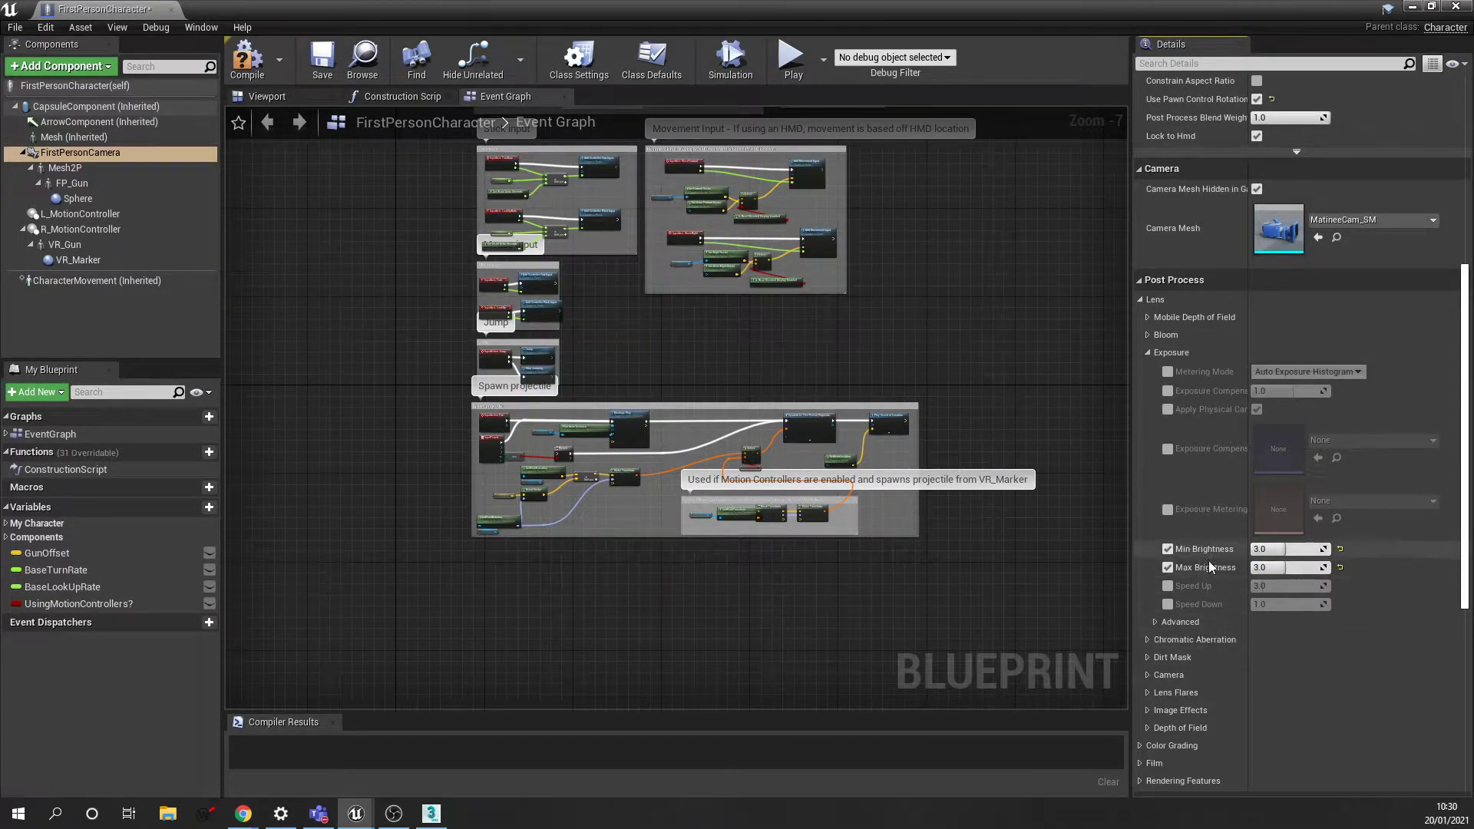
pyautogui.moveTo(1199, 549)
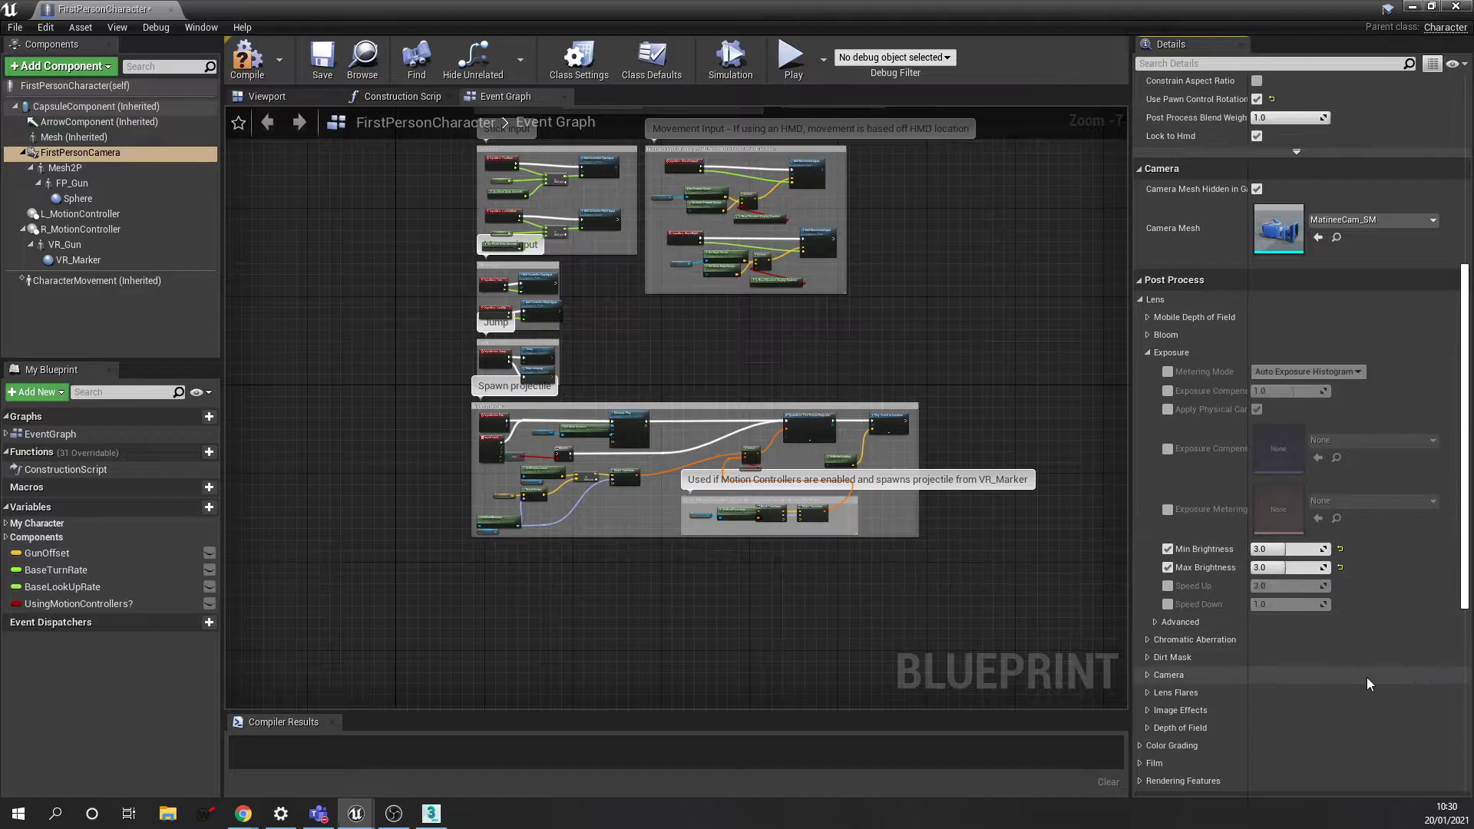
pyautogui.click(257, 68)
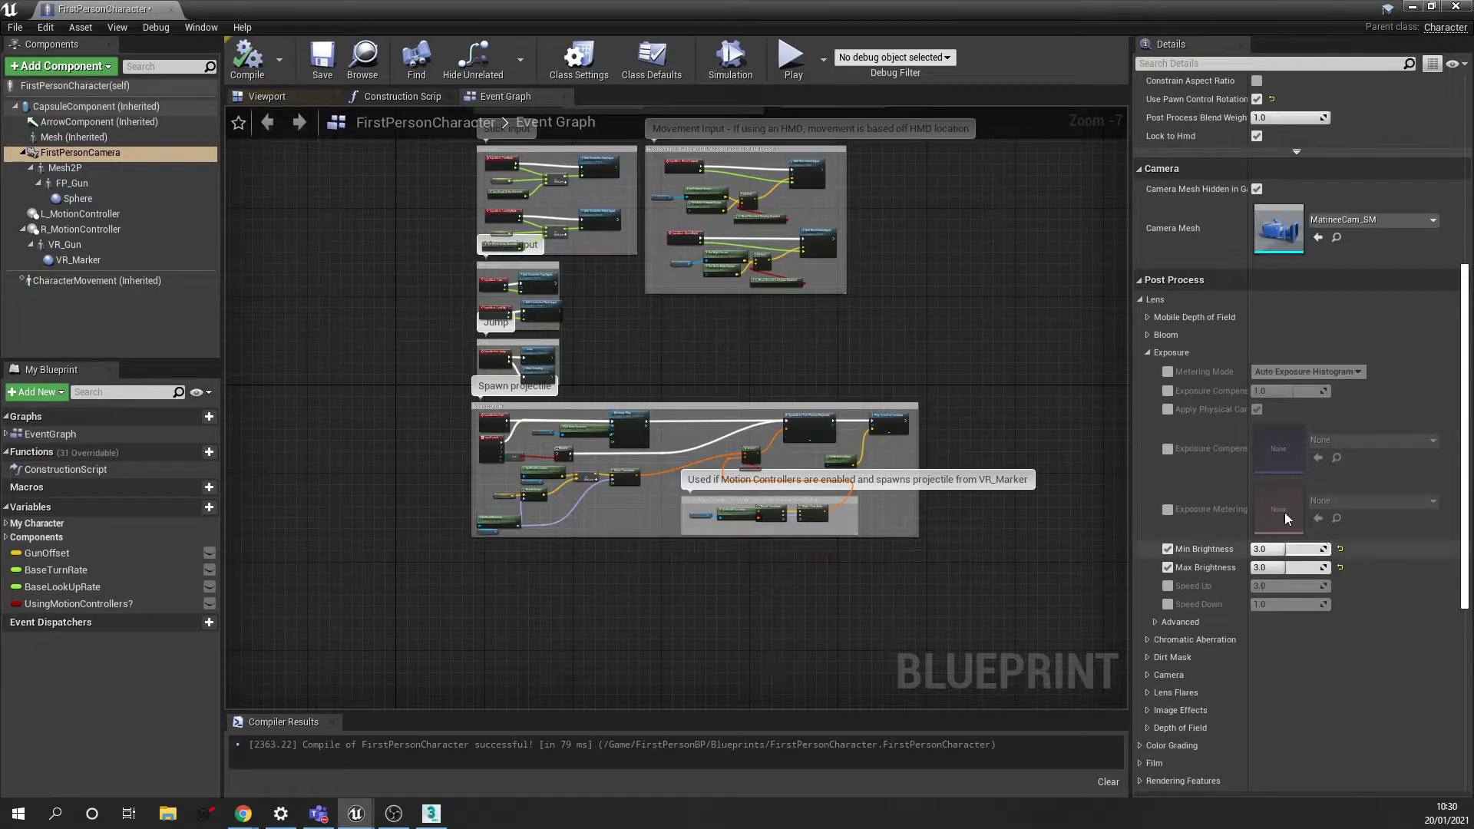
# Dock the FirstPersonCharacter blueprint editor beside DraftLevel and play the level, walking around the box brush to check the exposure
pyautogui.moveTo(124, 11); pyautogui.dragTo(303, 11)
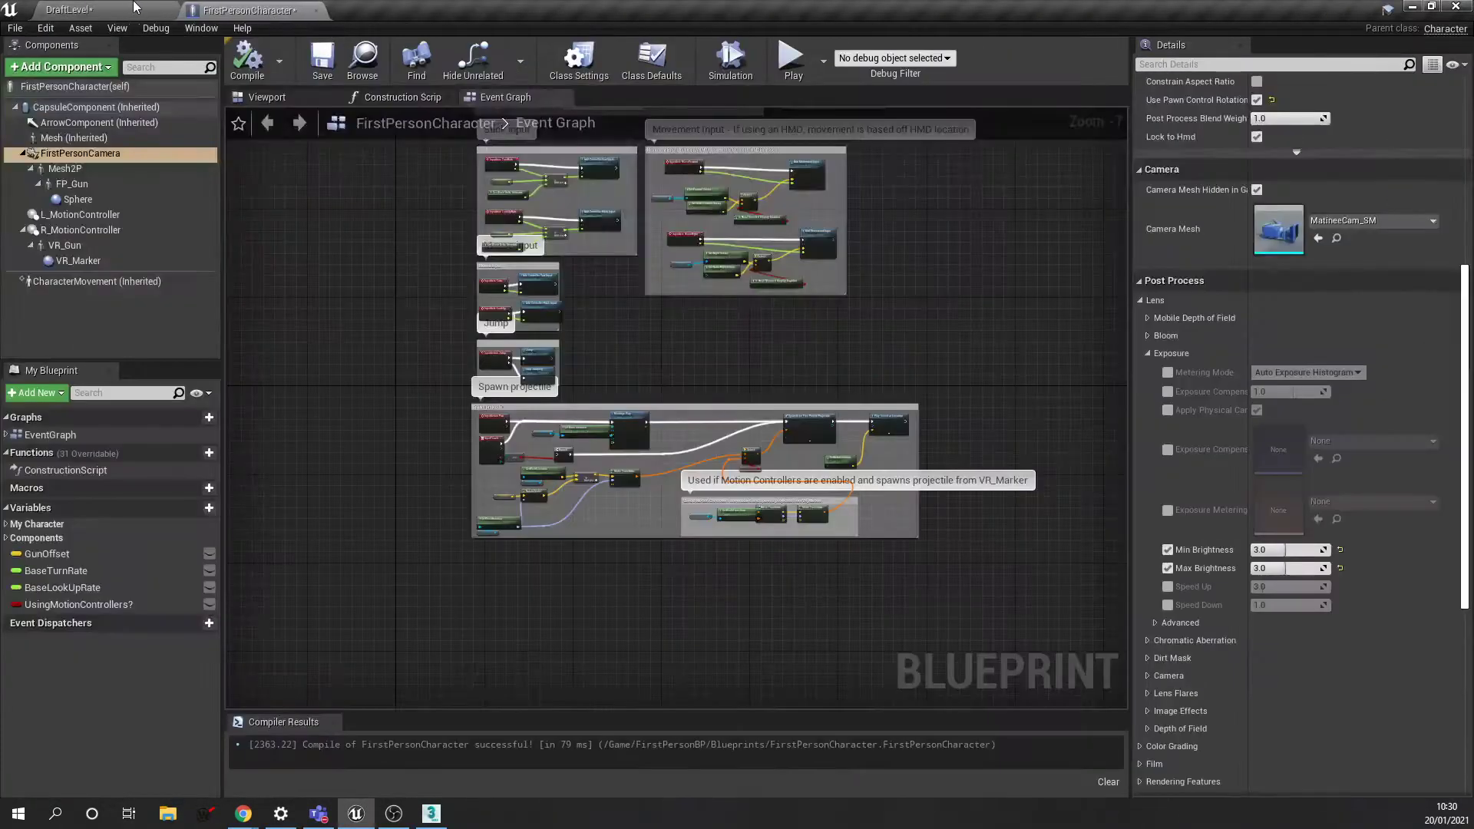
pyautogui.click(157, 14)
pyautogui.click(974, 65)
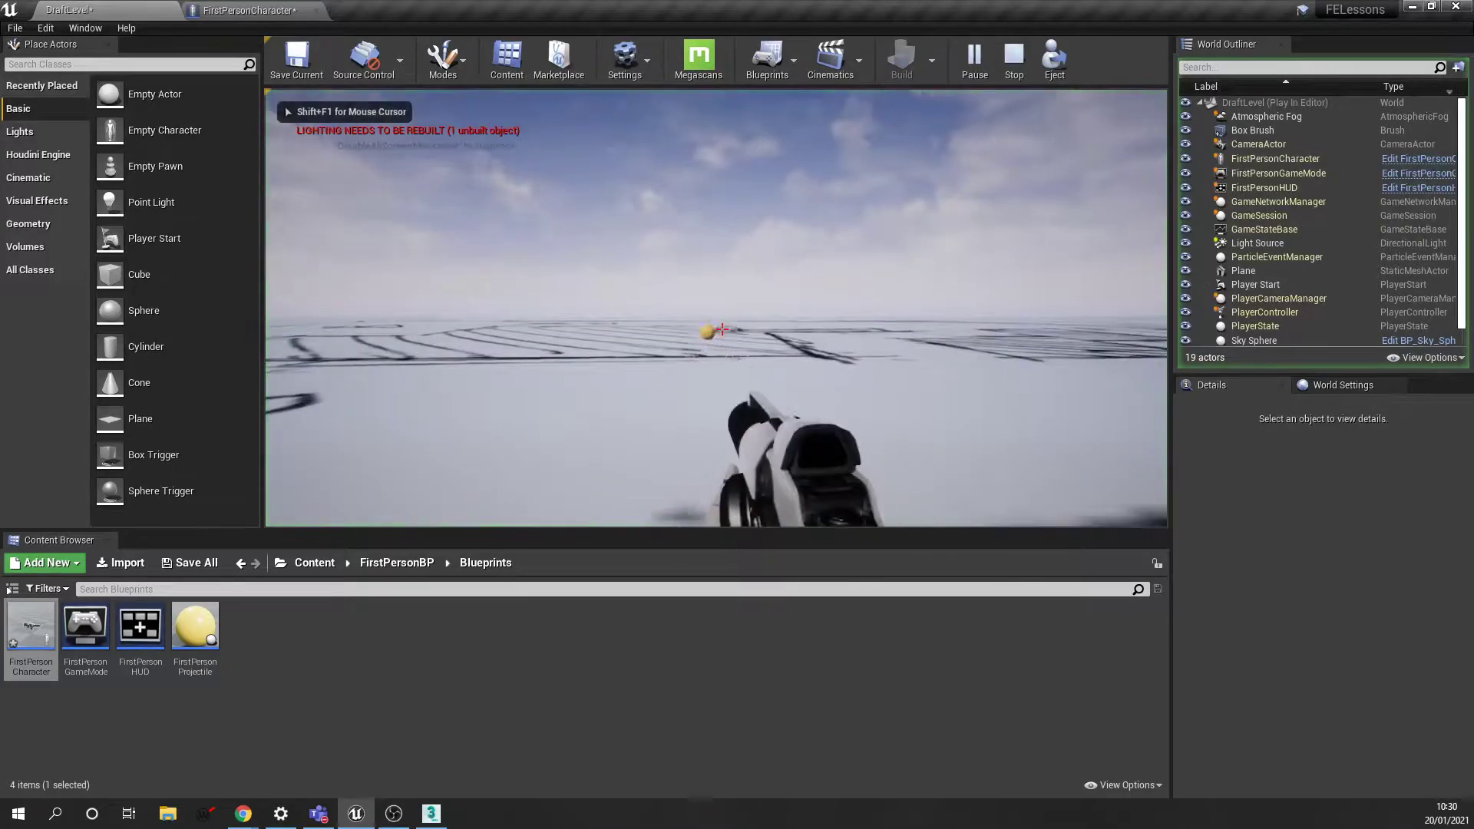
pyautogui.press('w')
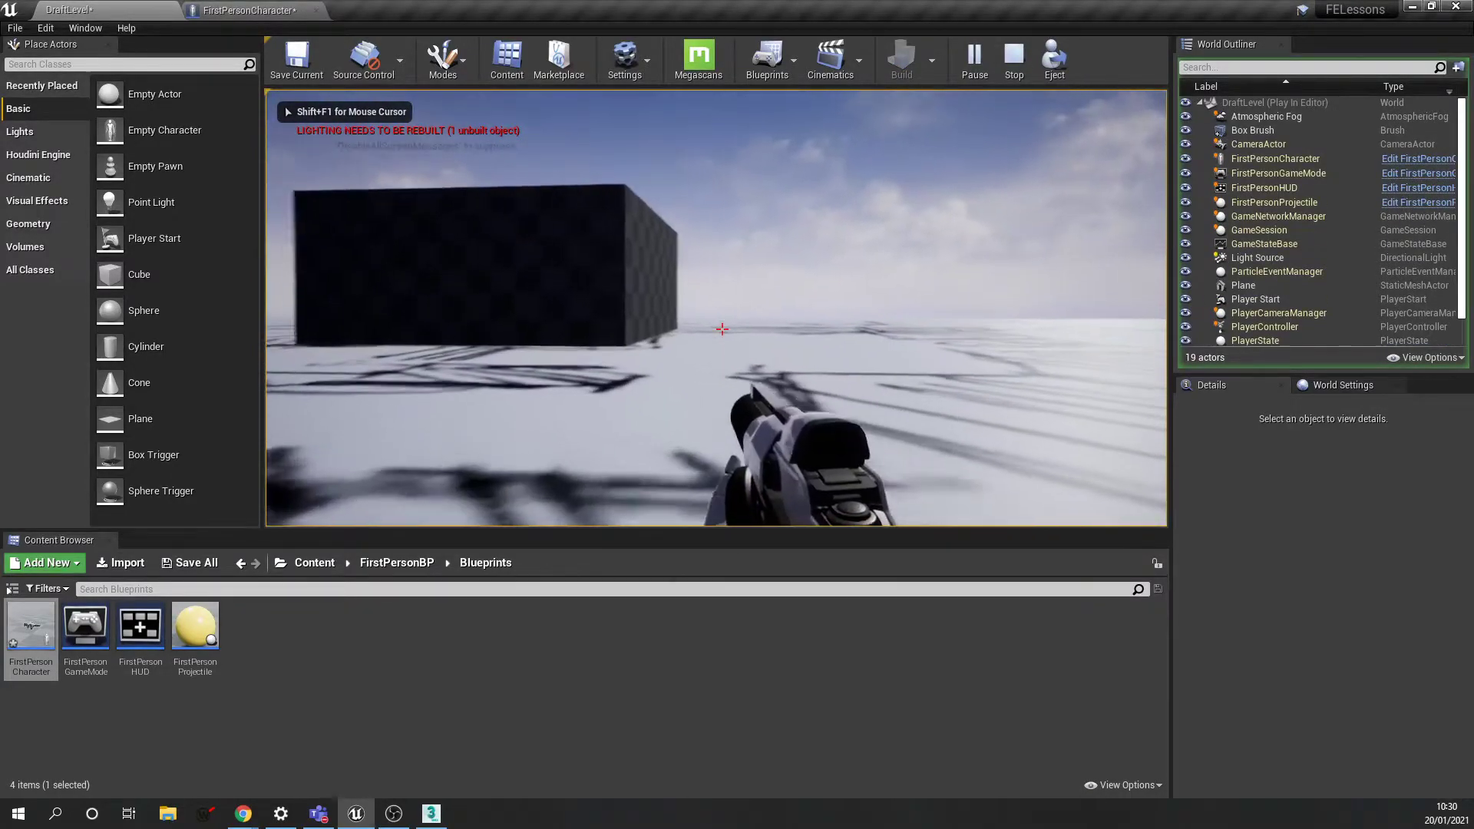
pyautogui.press('w')
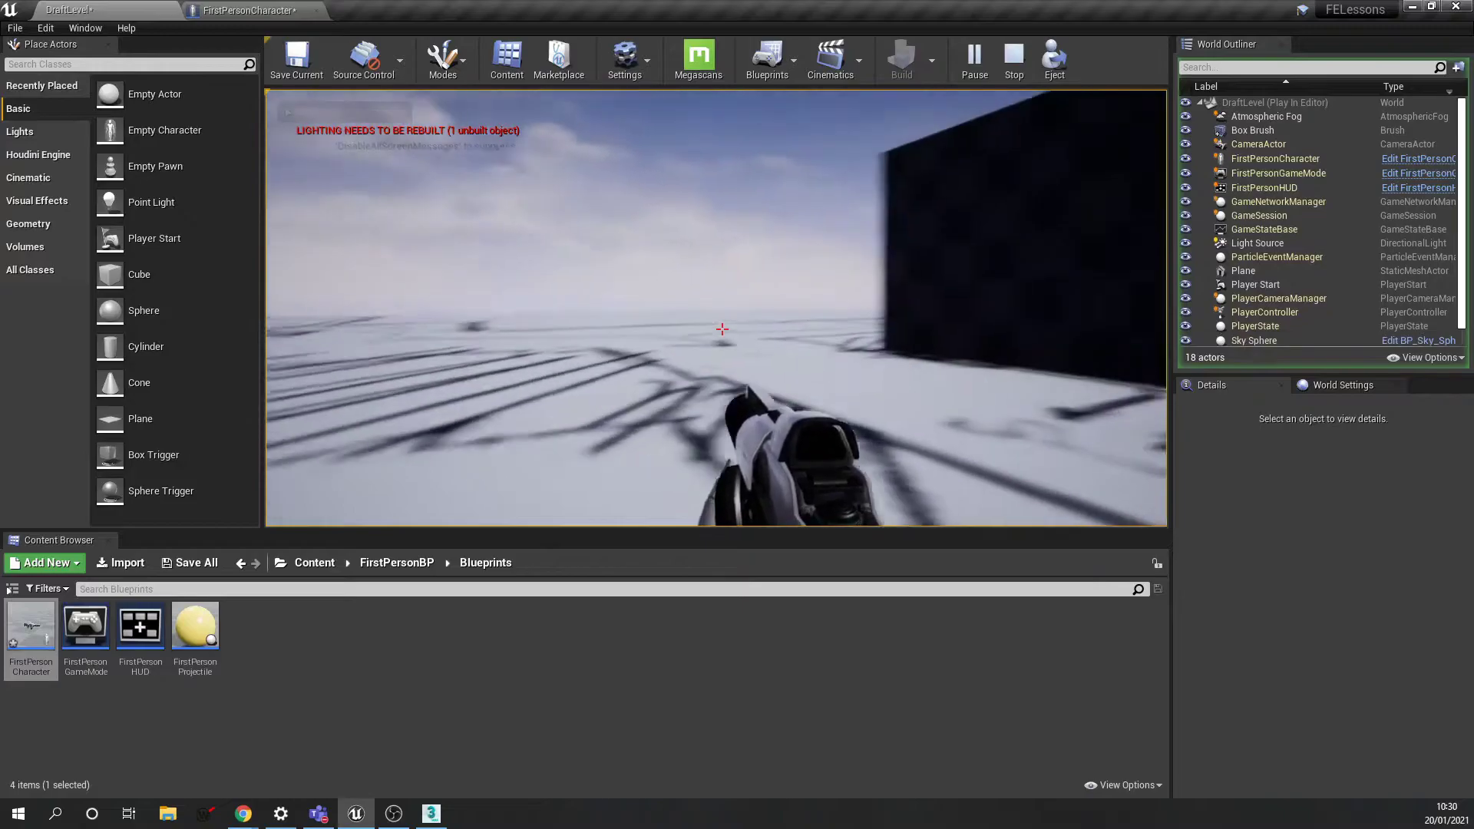
pyautogui.press('w')
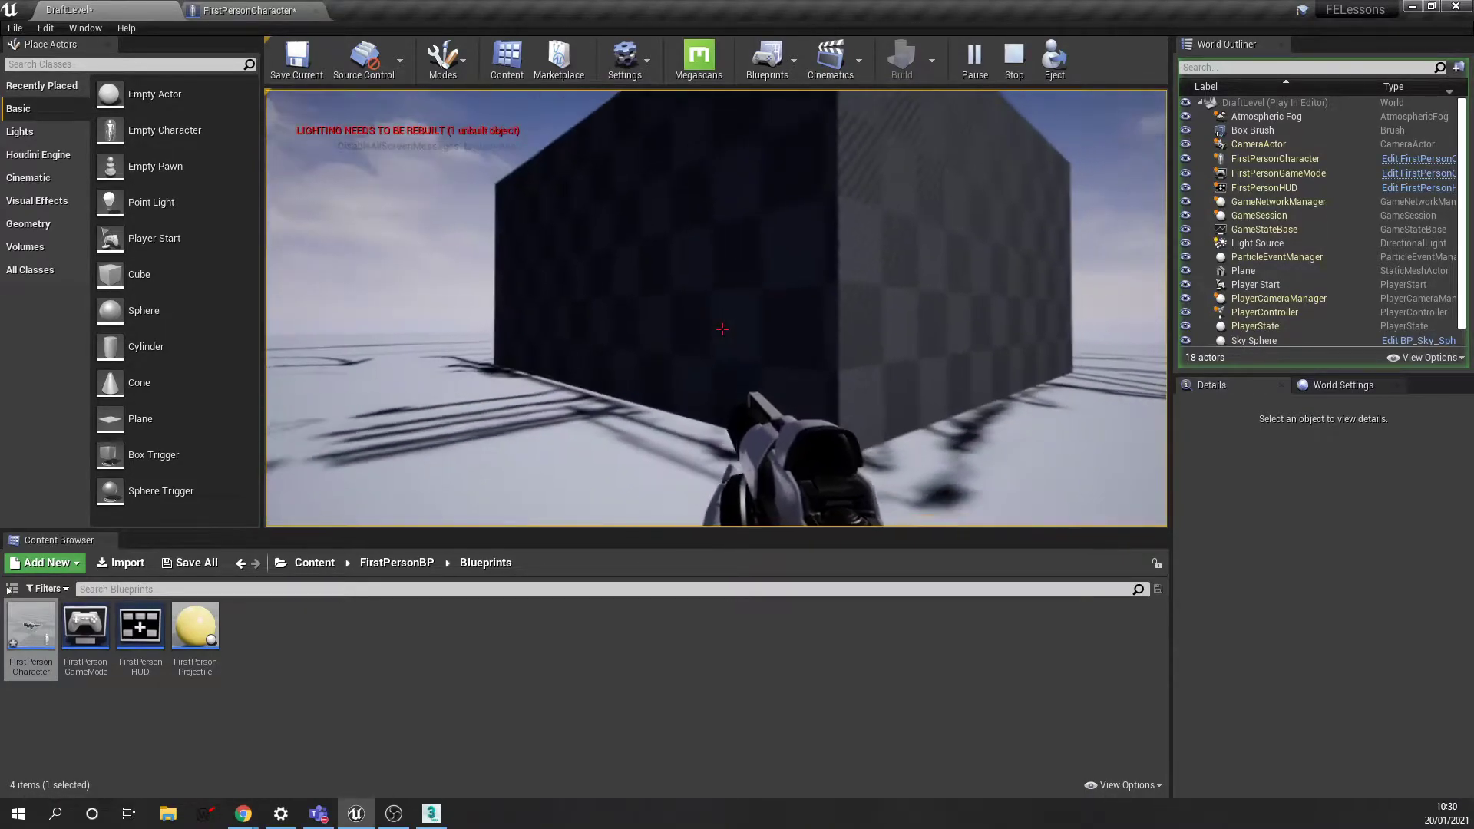
pyautogui.press('Escape')
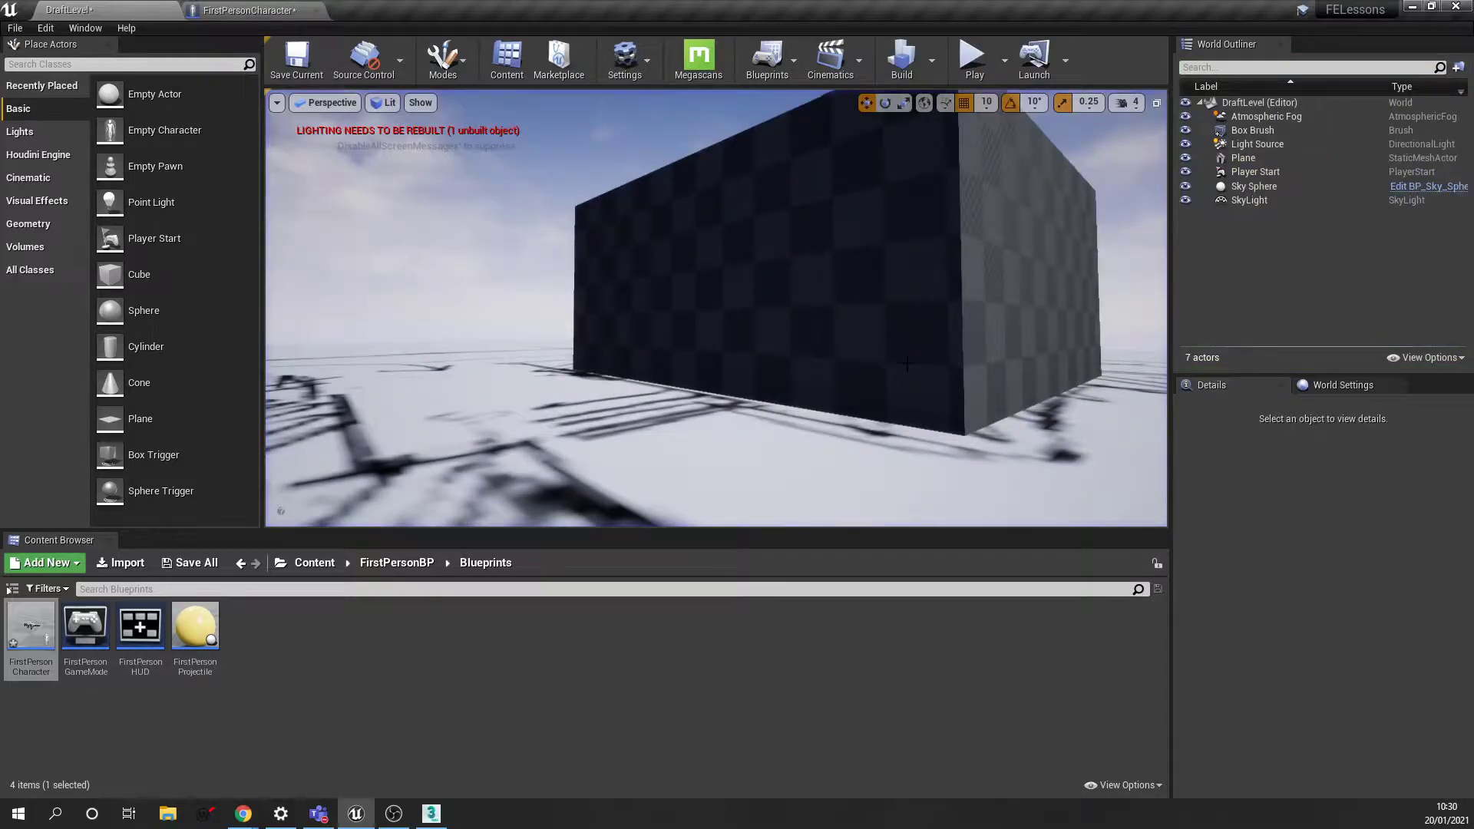
# Save all modified content, including DraftLevel and the FirstPersonCharacter blueprint
pyautogui.moveTo(858, 260)
pyautogui.mouseDown(button='right')
pyautogui.moveTo(714, 322)
pyautogui.moveTo(814, 192)
pyautogui.moveTo(859, 314)
pyautogui.moveTo(829, 292)
pyautogui.moveTo(1113, 273)
pyautogui.mouseUp(button='right')
pyautogui.press('s')
pyautogui.press('a')
pyautogui.moveTo(990, 283); pyautogui.dragTo(925, 254, button='right')
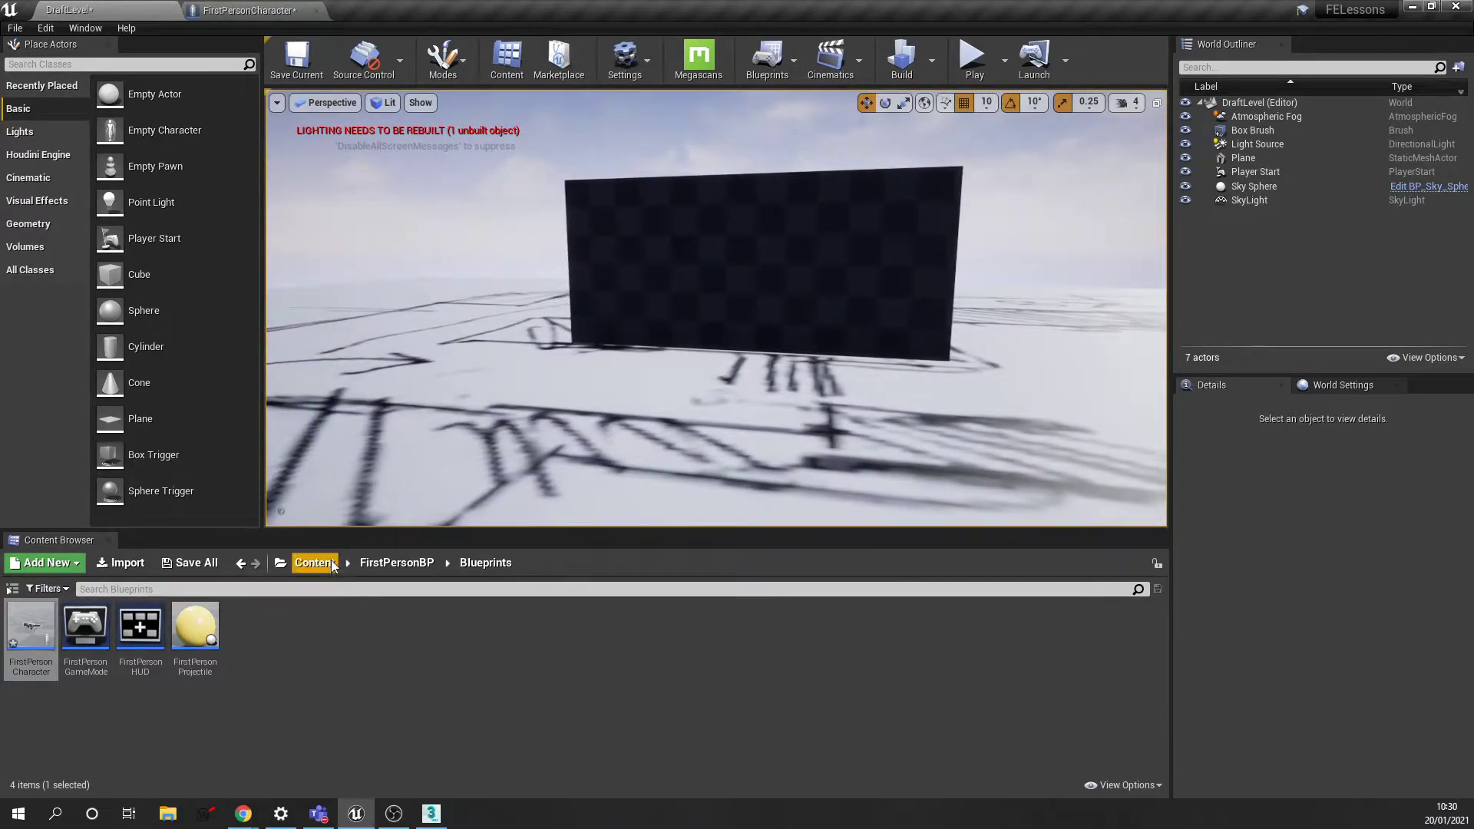
pyautogui.click(214, 565)
pyautogui.click(839, 546)
# Duplicate the box brush along its Y axis and place the copy beside the original building with a gap between them
pyautogui.moveTo(837, 346)
pyautogui.mouseDown(button='right')
pyautogui.moveTo(866, 342)
pyautogui.moveTo(852, 348)
pyautogui.mouseUp(button='right')
pyautogui.press('w')
pyautogui.moveTo(671, 398)
pyautogui.mouseDown(button='right')
pyautogui.moveTo(665, 368)
pyautogui.moveTo(671, 399)
pyautogui.moveTo(652, 382)
pyautogui.moveTo(668, 361)
pyautogui.moveTo(668, 407)
pyautogui.moveTo(664, 384)
pyautogui.mouseUp(button='right')
pyautogui.press('a')
pyautogui.click(651, 382)
pyautogui.press('a')
pyautogui.press('s')
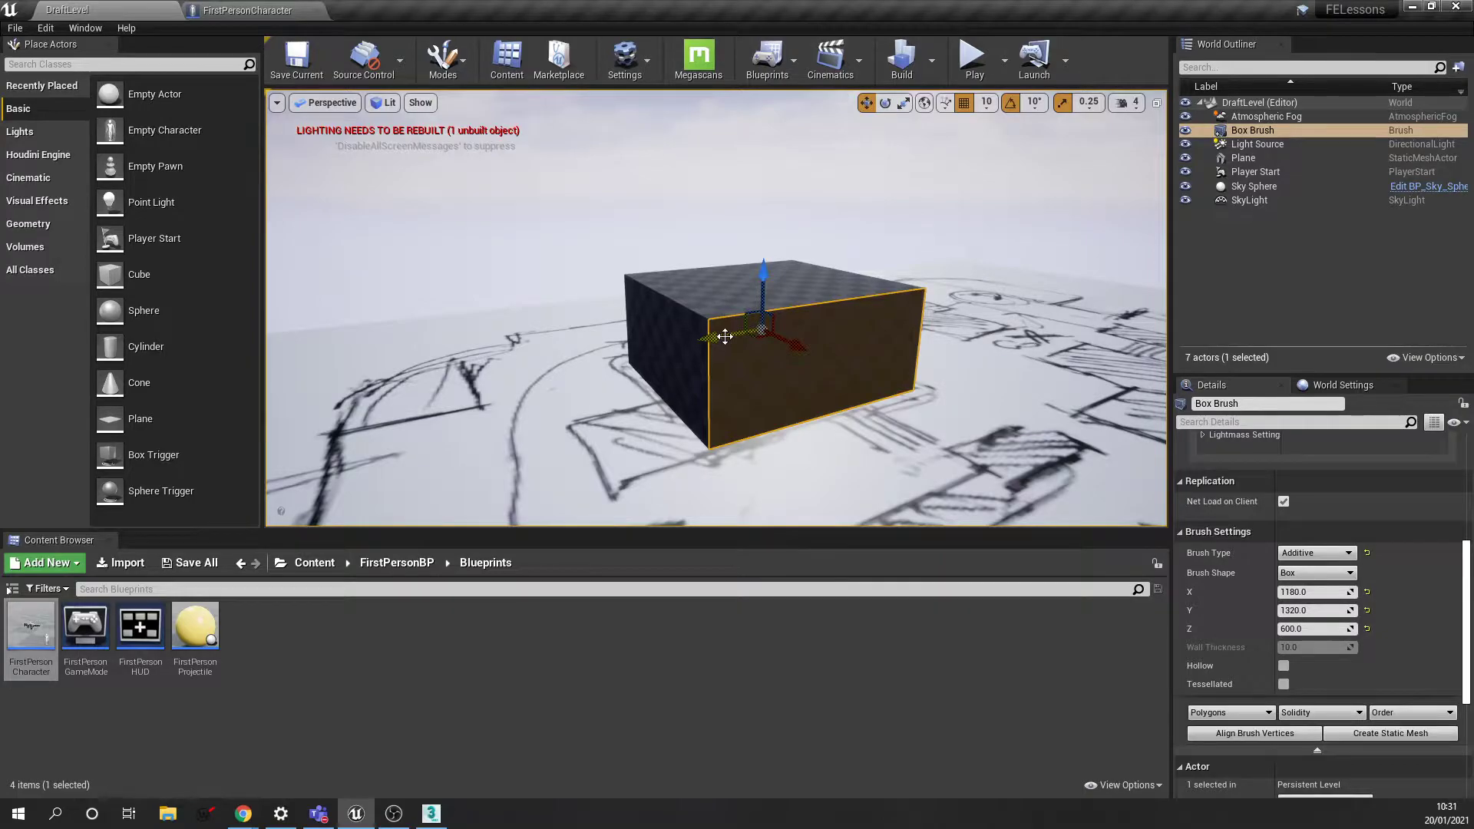
pyautogui.moveTo(714, 336)
pyautogui.keyDown('alt'); pyautogui.mouseDown()
pyautogui.moveTo(538, 347)
pyautogui.moveTo(374, 391)
pyautogui.mouseUp(); pyautogui.keyUp('alt')
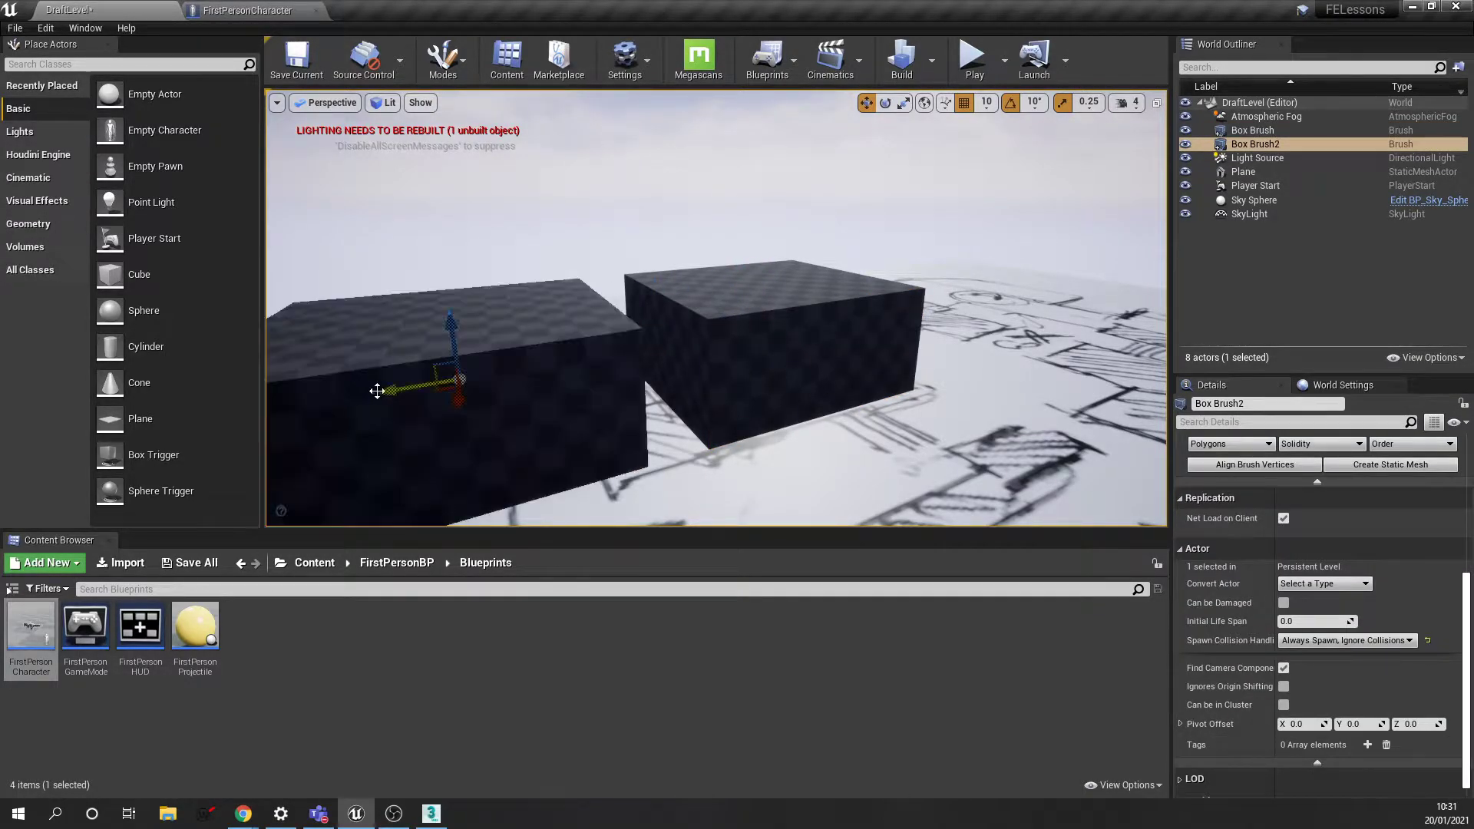
pyautogui.moveTo(806, 314); pyautogui.dragTo(745, 357, button='right')
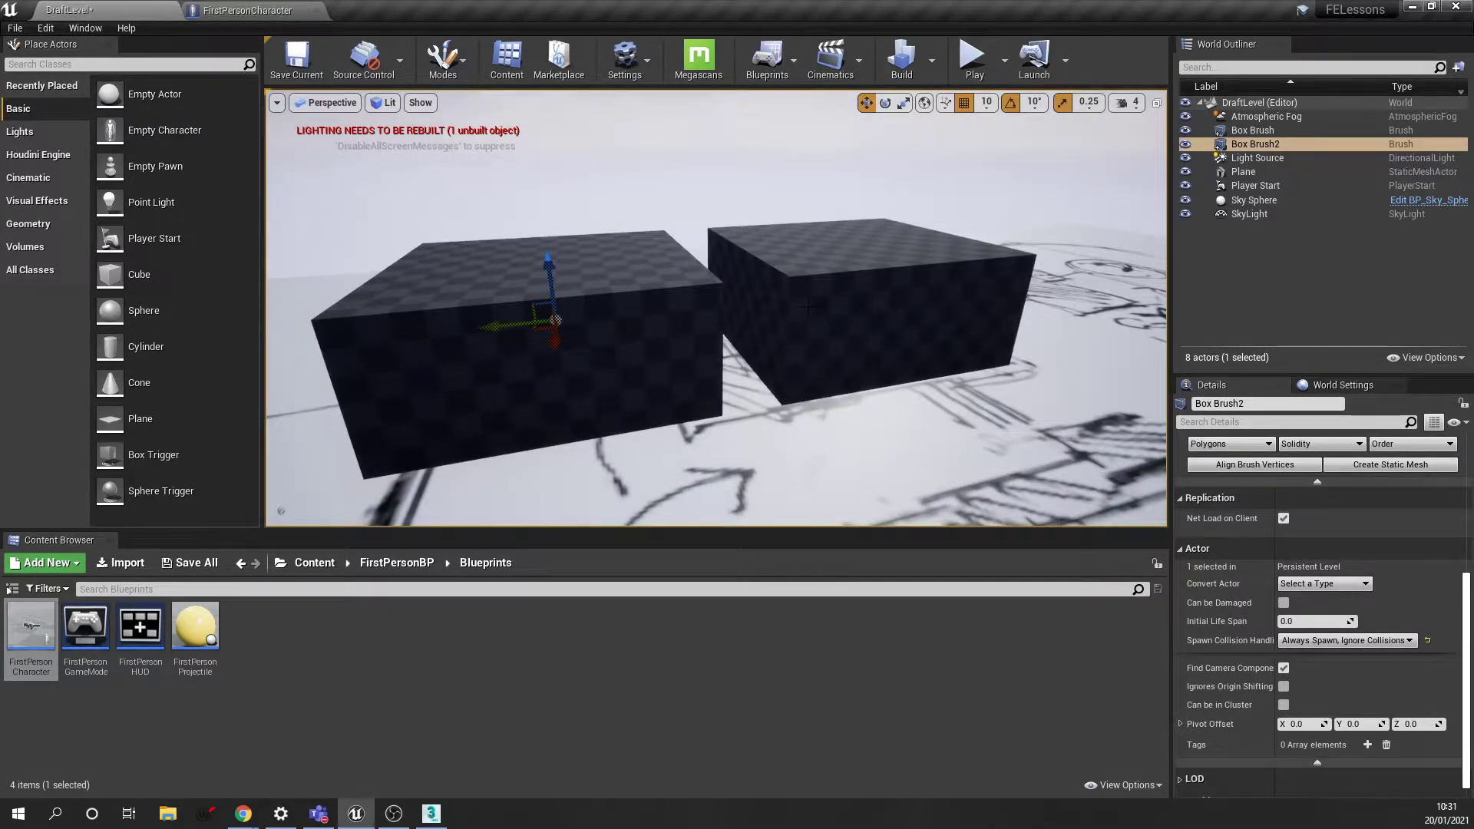
pyautogui.moveTo(842, 300)
pyautogui.mouseDown(button='right')
pyautogui.moveTo(825, 326)
pyautogui.moveTo(842, 327)
pyautogui.mouseUp(button='right')
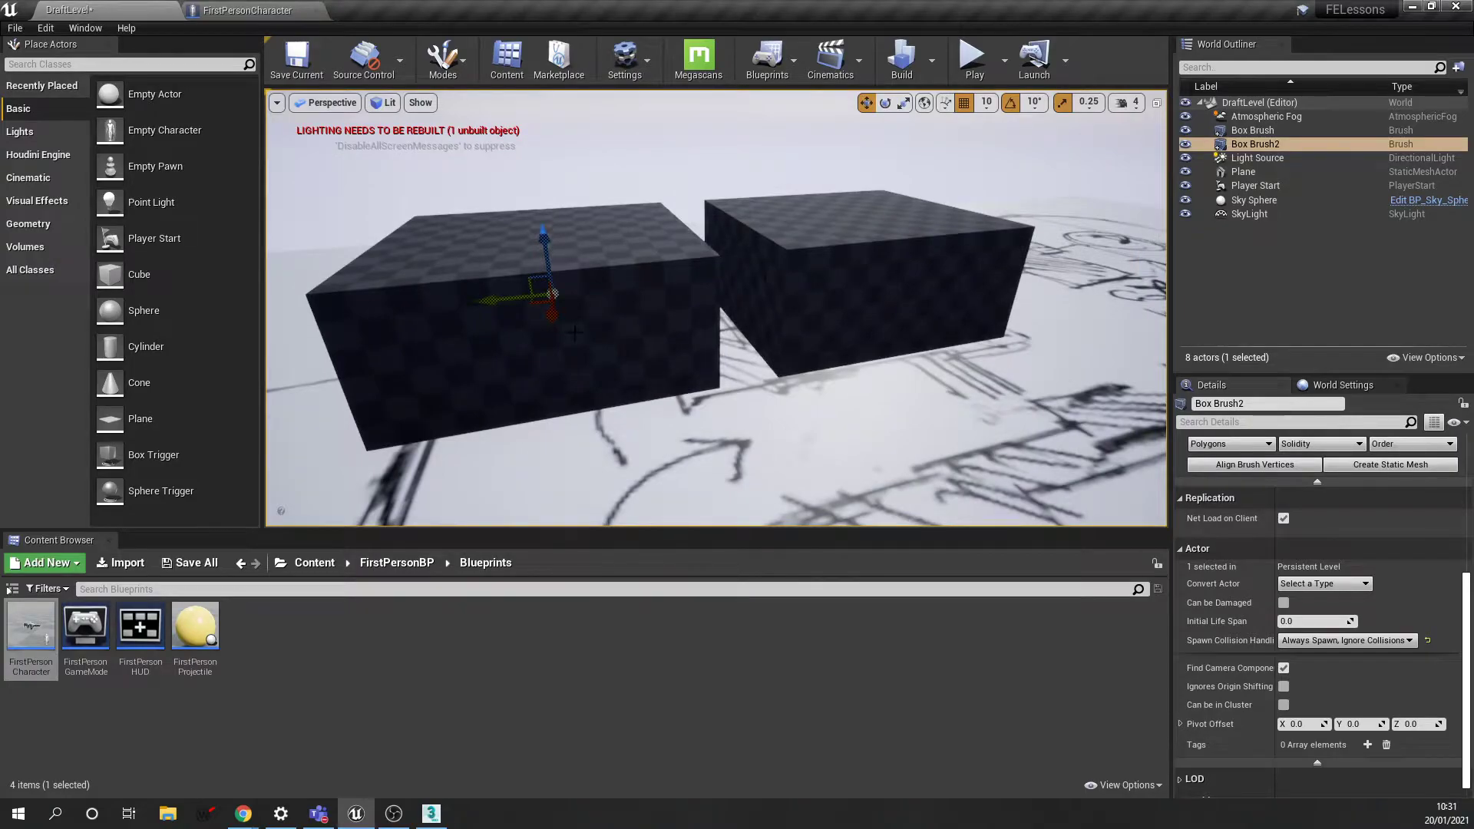
# Show the Geometry placement category and shift the duplicated box brush along Y, closer to the original
pyautogui.click(28, 223)
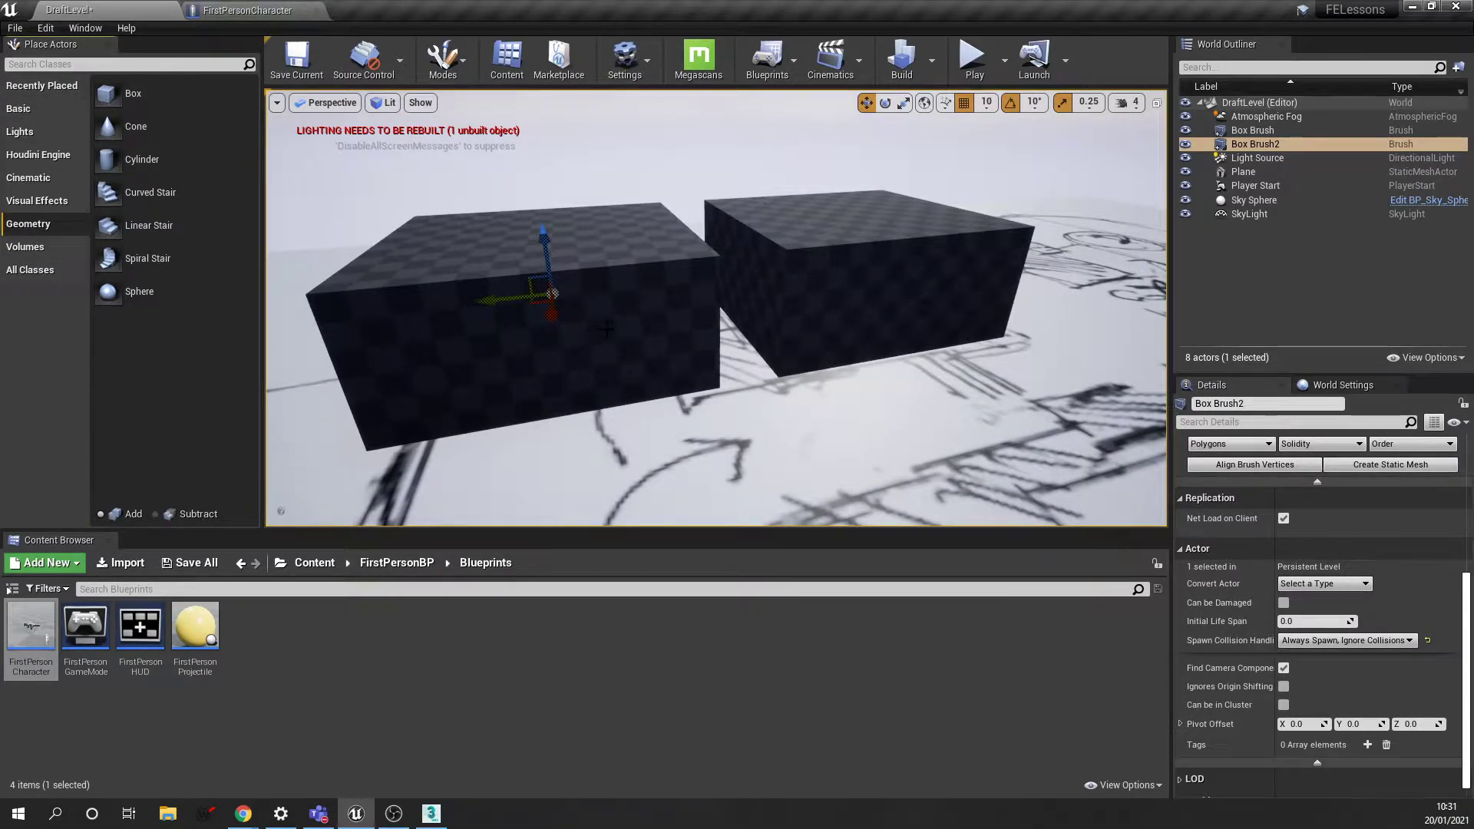
pyautogui.moveTo(530, 300); pyautogui.dragTo(532, 299)
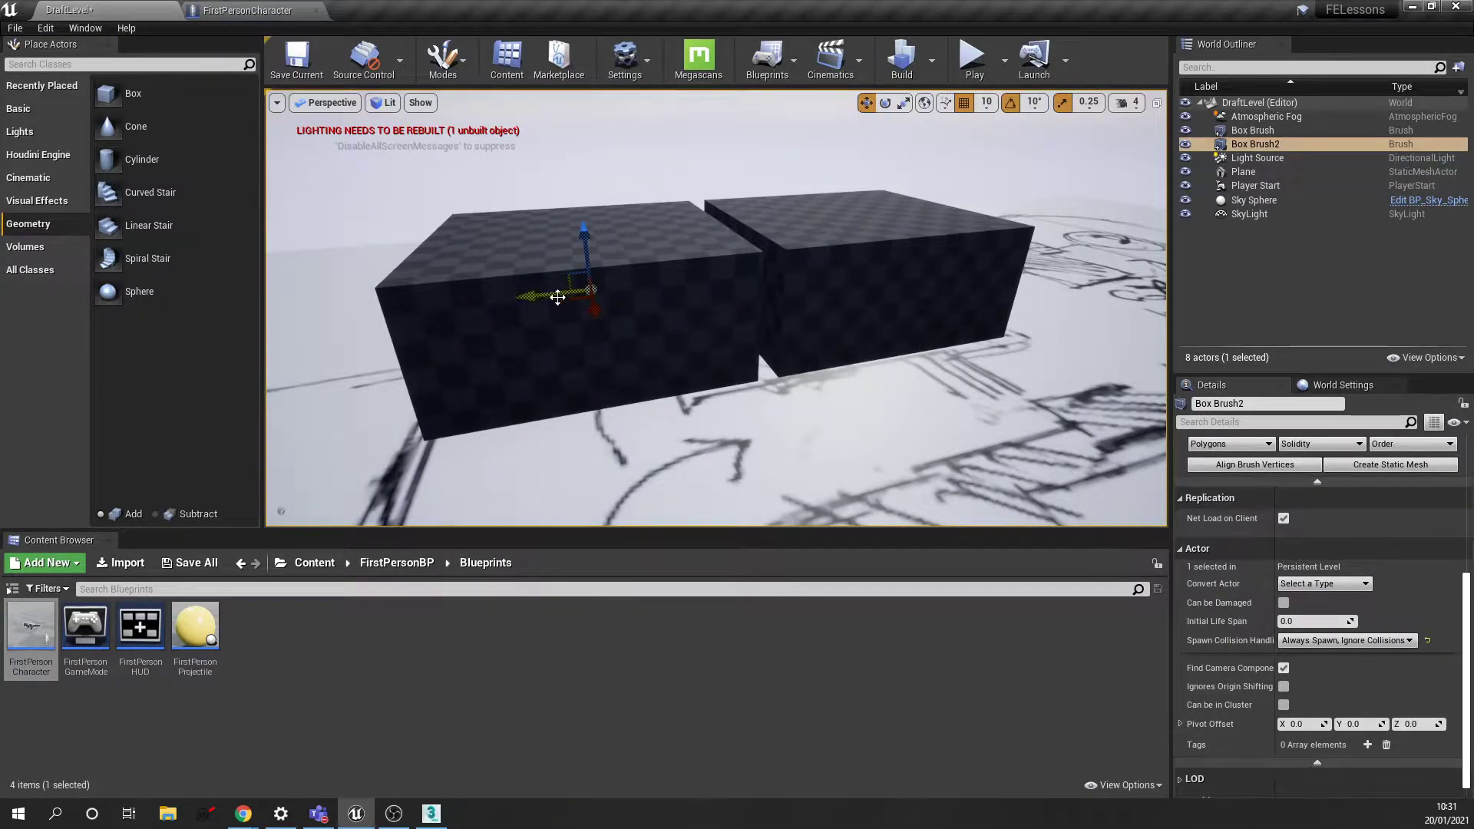
pyautogui.moveTo(509, 297)
pyautogui.mouseDown()
pyautogui.moveTo(397, 309)
pyautogui.moveTo(544, 316)
pyautogui.moveTo(541, 297)
pyautogui.mouseUp()
pyautogui.moveTo(541, 297)
pyautogui.mouseDown(button='right')
pyautogui.moveTo(614, 307)
pyautogui.moveTo(622, 360)
pyautogui.moveTo(583, 292)
pyautogui.moveTo(667, 261)
pyautogui.moveTo(644, 276)
pyautogui.mouseUp(button='right')
pyautogui.press('w')
pyautogui.press('s')
pyautogui.press('s')
pyautogui.press('a')
pyautogui.press('w')
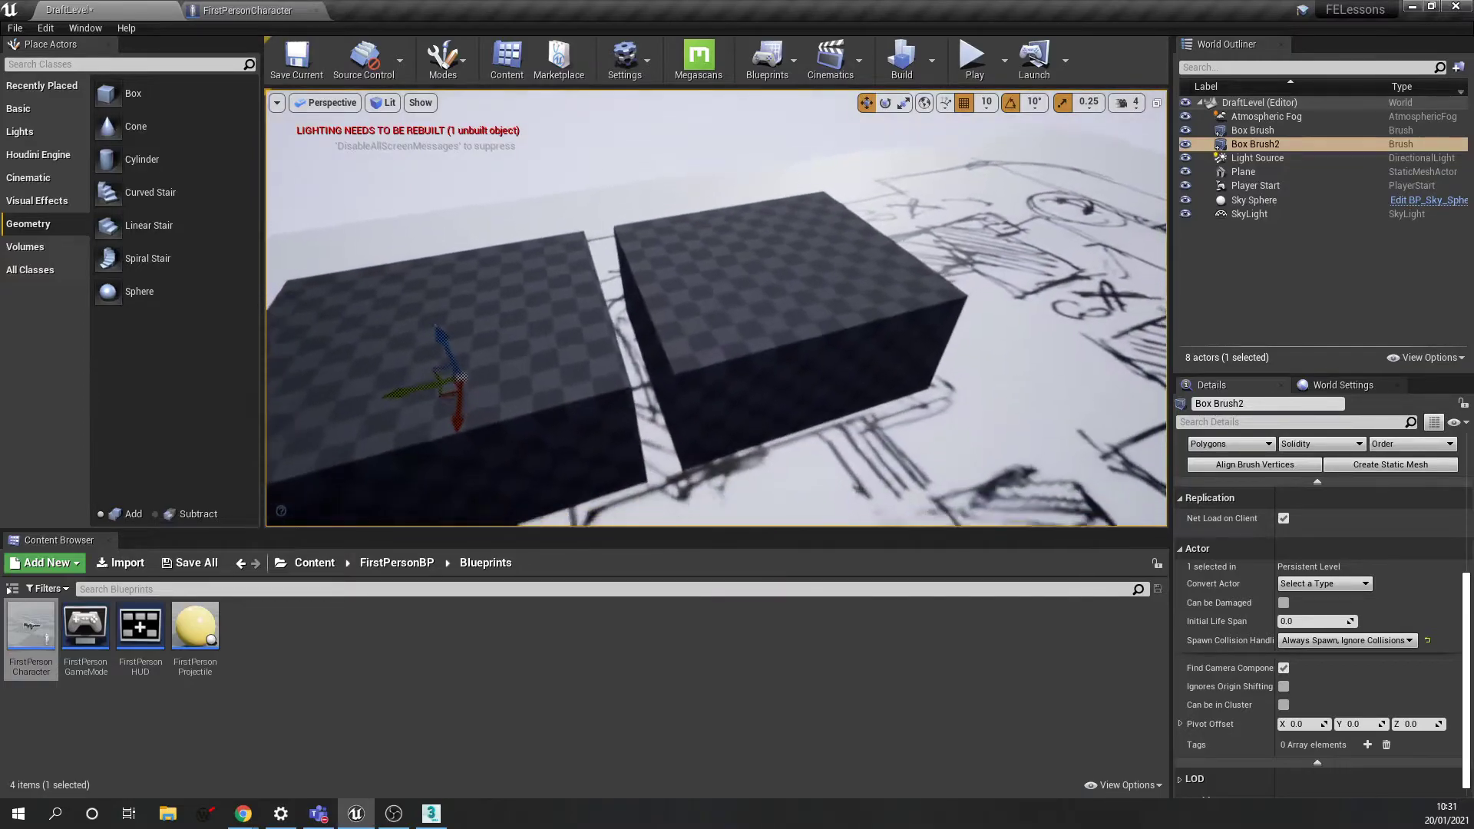
# Reduce the duplicated box brush's X size to about 598 in its Brush Settings
pyautogui.click(780, 273)
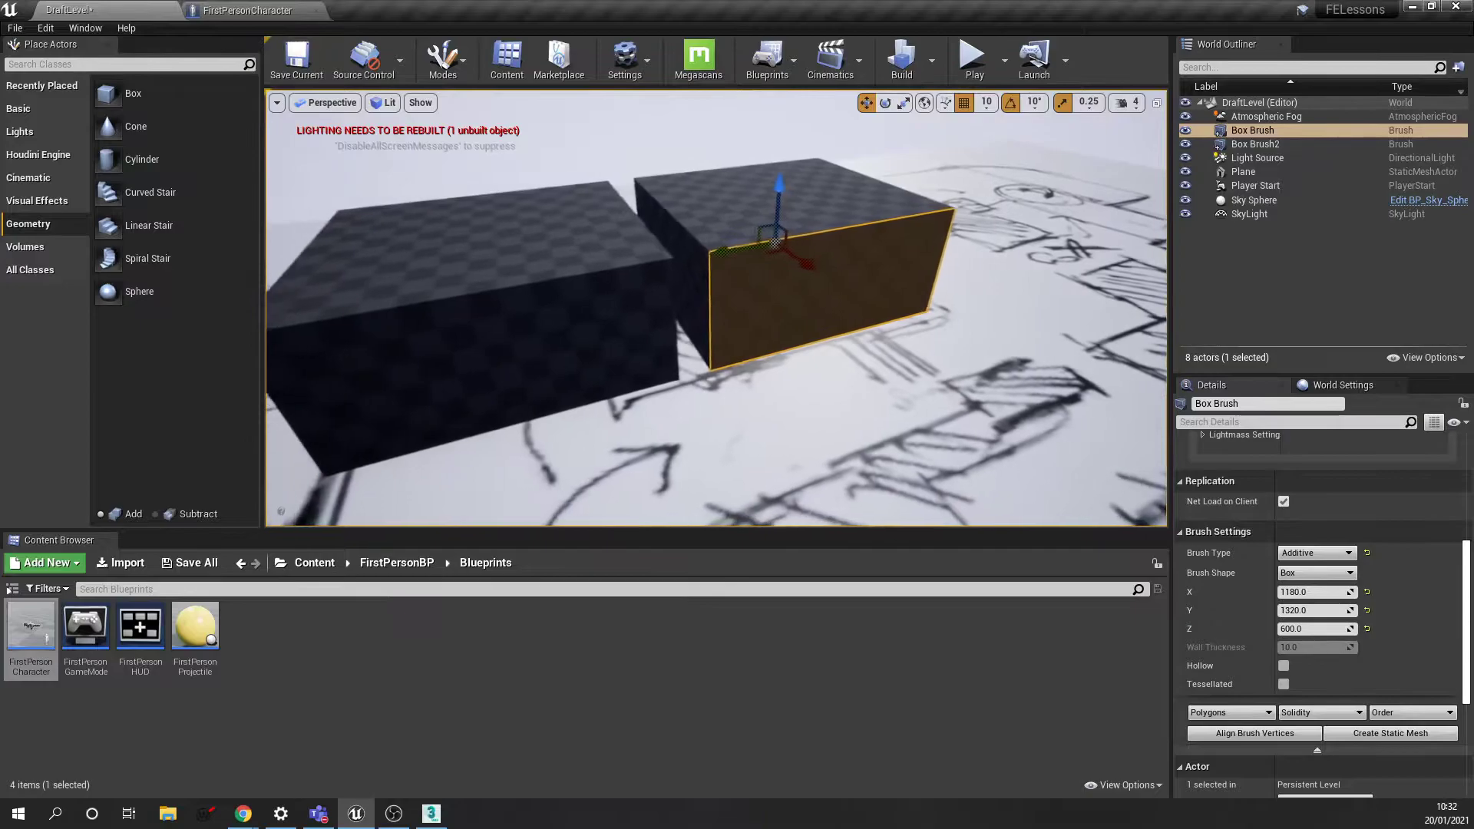
pyautogui.moveTo(793, 316)
pyautogui.mouseDown(button='right')
pyautogui.moveTo(767, 314)
pyautogui.moveTo(760, 288)
pyautogui.moveTo(717, 345)
pyautogui.moveTo(697, 336)
pyautogui.moveTo(755, 329)
pyautogui.mouseUp(button='right')
pyautogui.moveTo(656, 338); pyautogui.dragTo(637, 295, button='right')
pyautogui.click(638, 295)
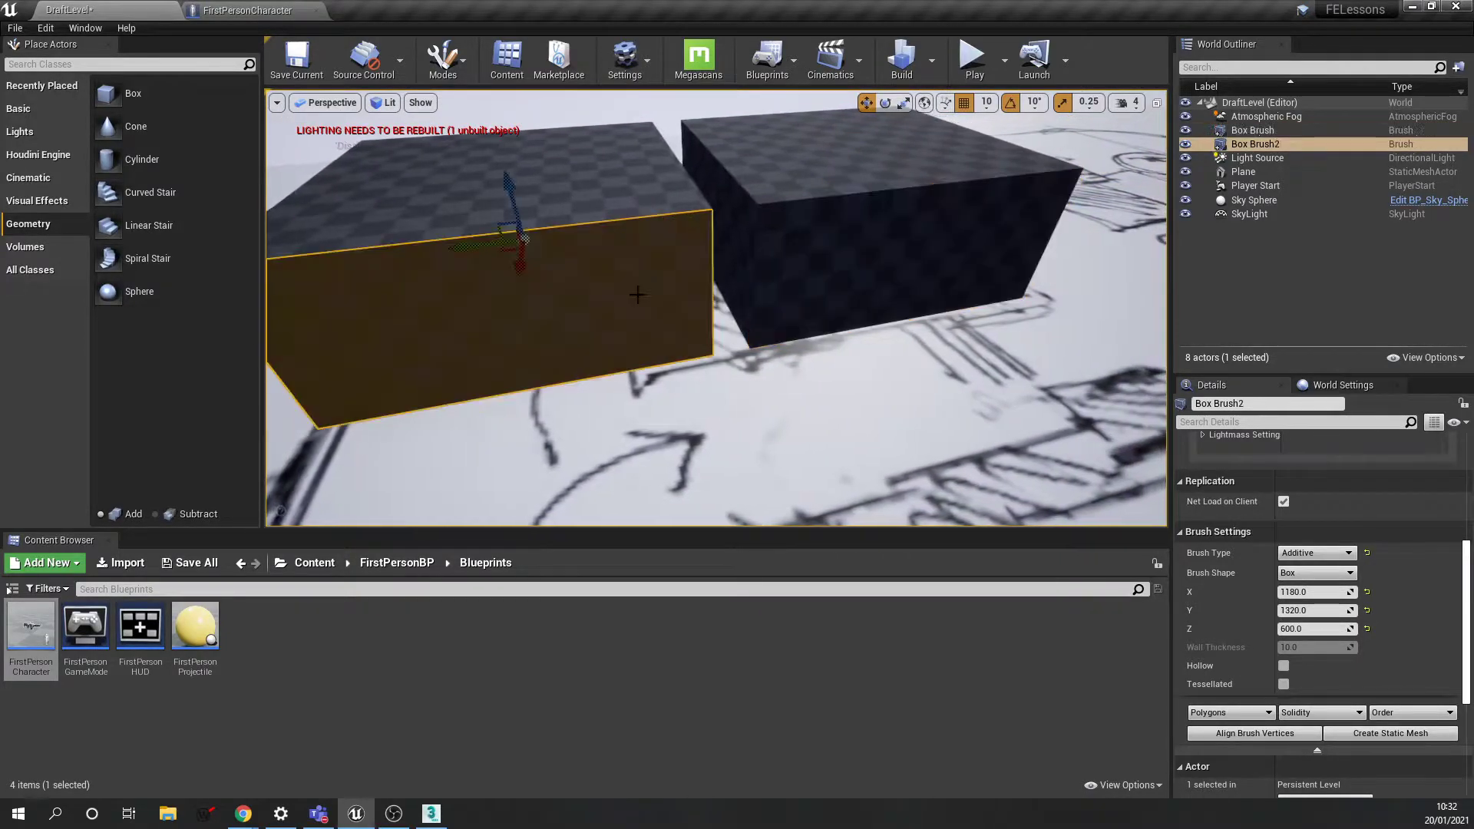
pyautogui.click(586, 187)
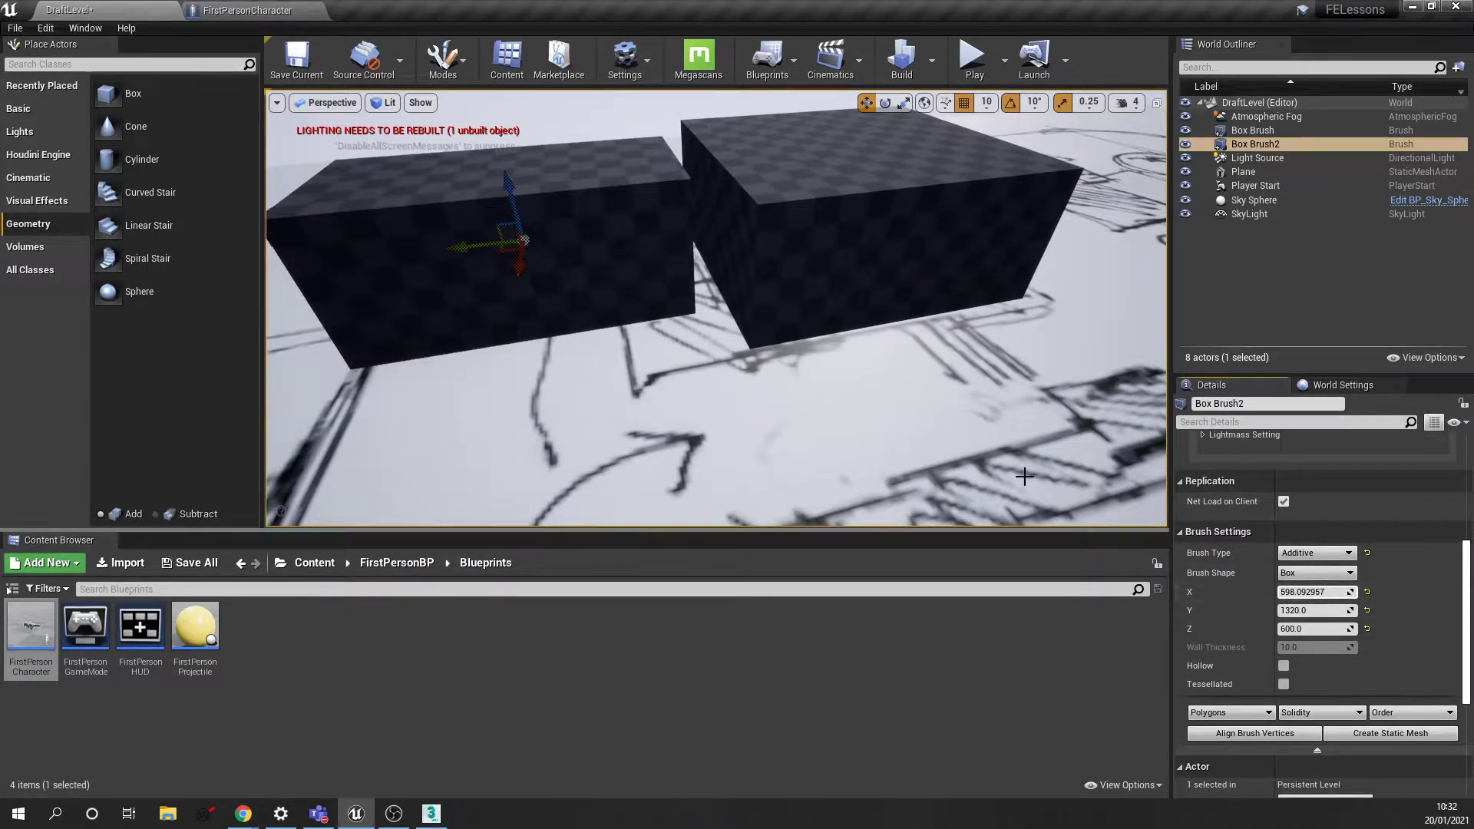
pyautogui.moveTo(1072, 491); pyautogui.dragTo(1152, 434, button='right')
pyautogui.moveTo(1013, 407); pyautogui.dragTo(675, 503, button='right')
pyautogui.press('a')
pyautogui.moveTo(860, 399); pyautogui.dragTo(845, 395, button='right')
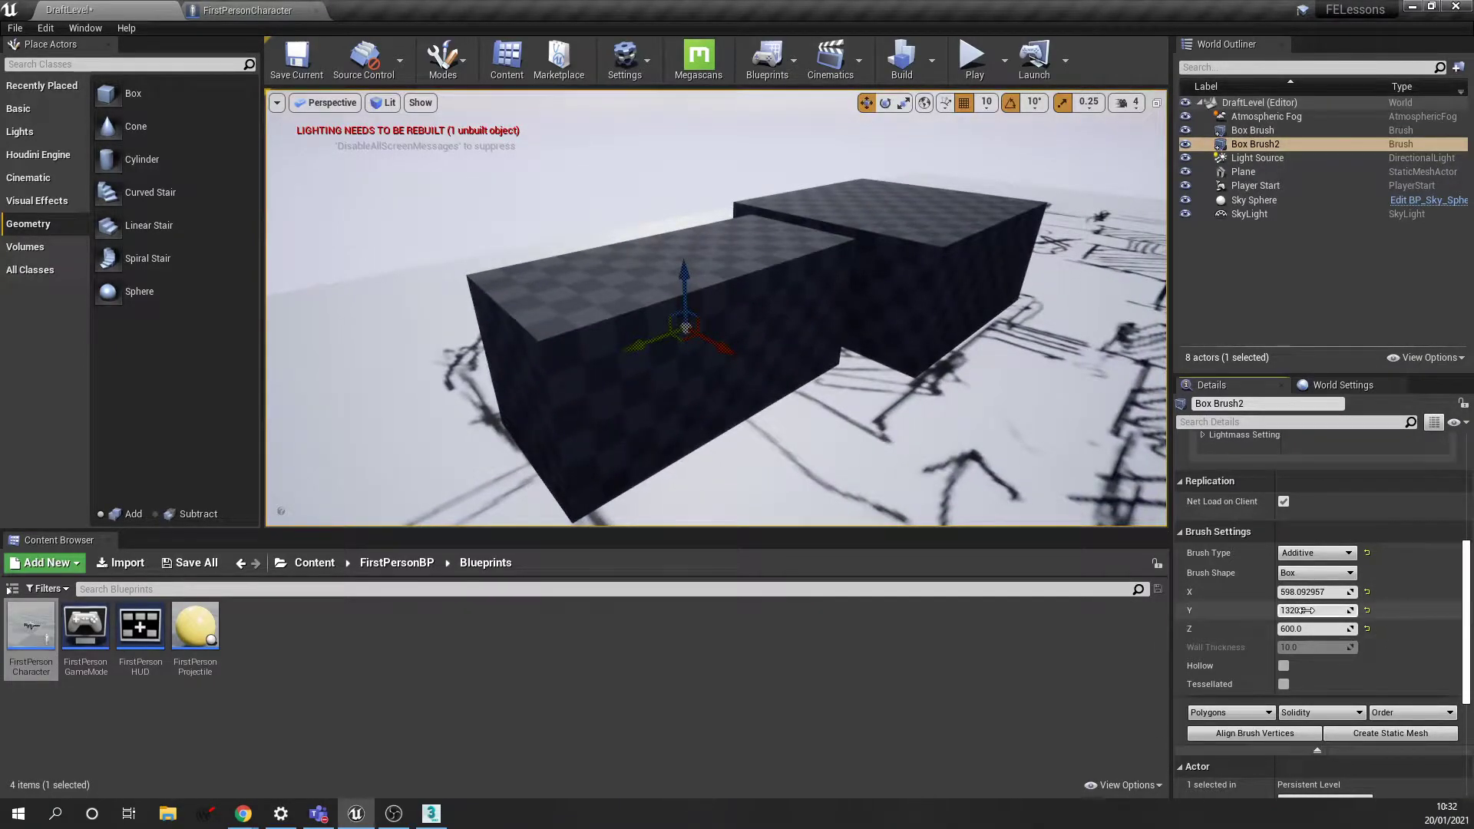
# Reduce the duplicated brush's Y size to about 536 and move it along X towards the original building's front edge
pyautogui.moveTo(1321, 610)
pyautogui.mouseDown()
pyautogui.moveTo(1289, 610)
pyautogui.moveTo(1326, 610)
pyautogui.mouseUp()
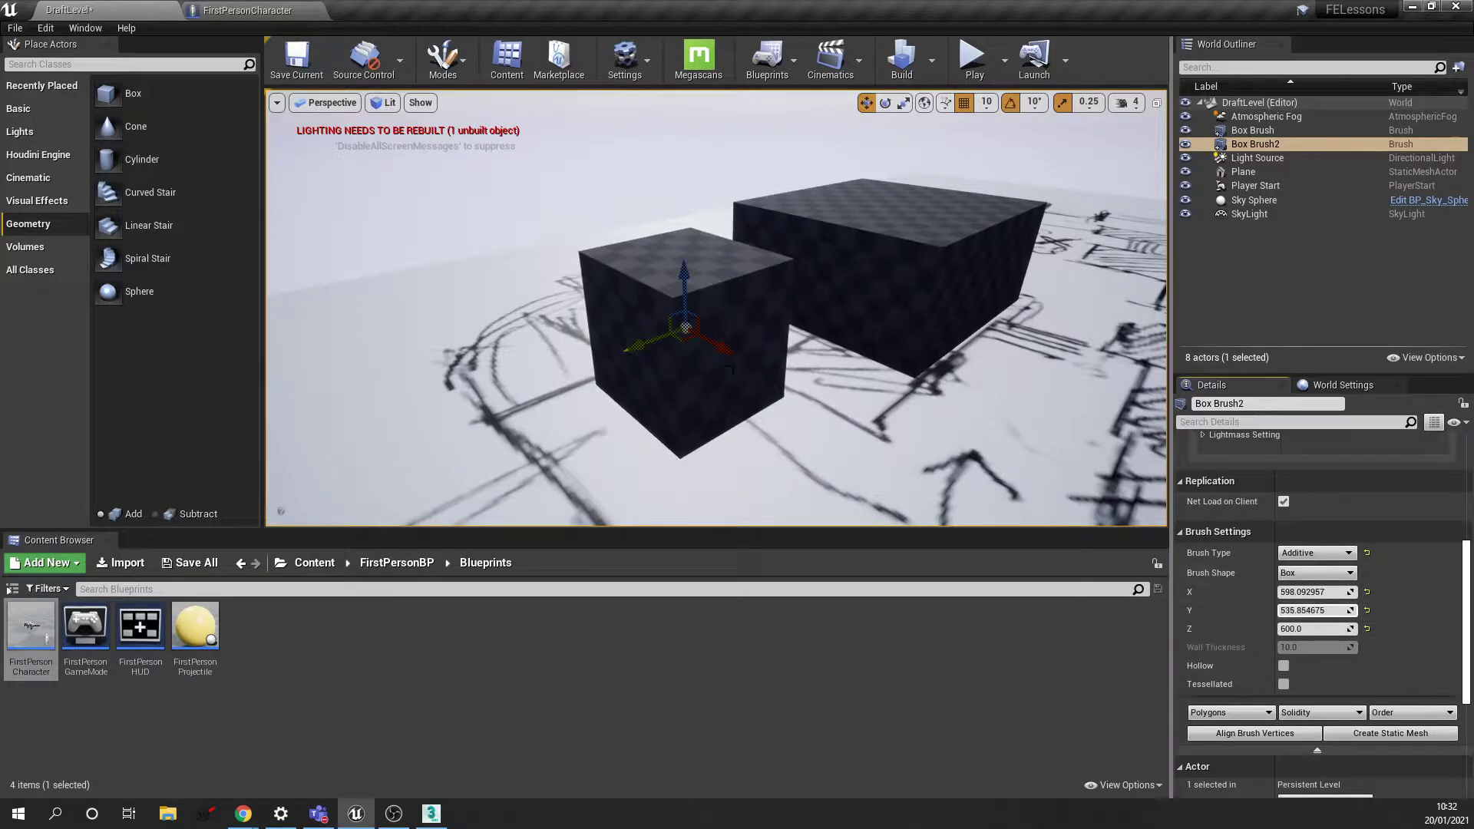
pyautogui.moveTo(833, 307); pyautogui.dragTo(845, 301, button='right')
pyautogui.press('w')
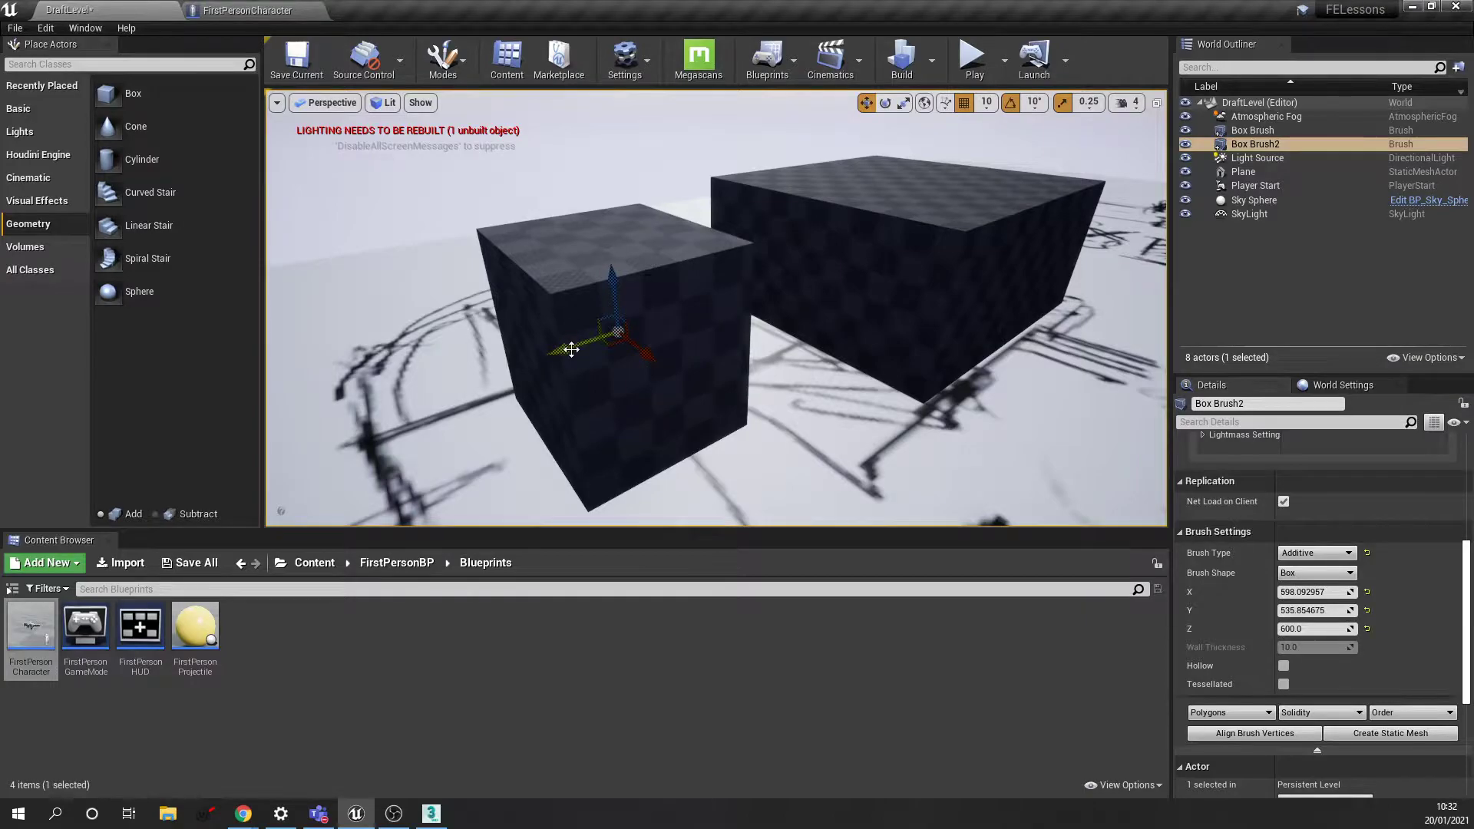
pyautogui.moveTo(649, 332)
pyautogui.mouseDown()
pyautogui.moveTo(779, 350)
pyautogui.moveTo(791, 330)
pyautogui.moveTo(845, 357)
pyautogui.moveTo(827, 354)
pyautogui.mouseUp()
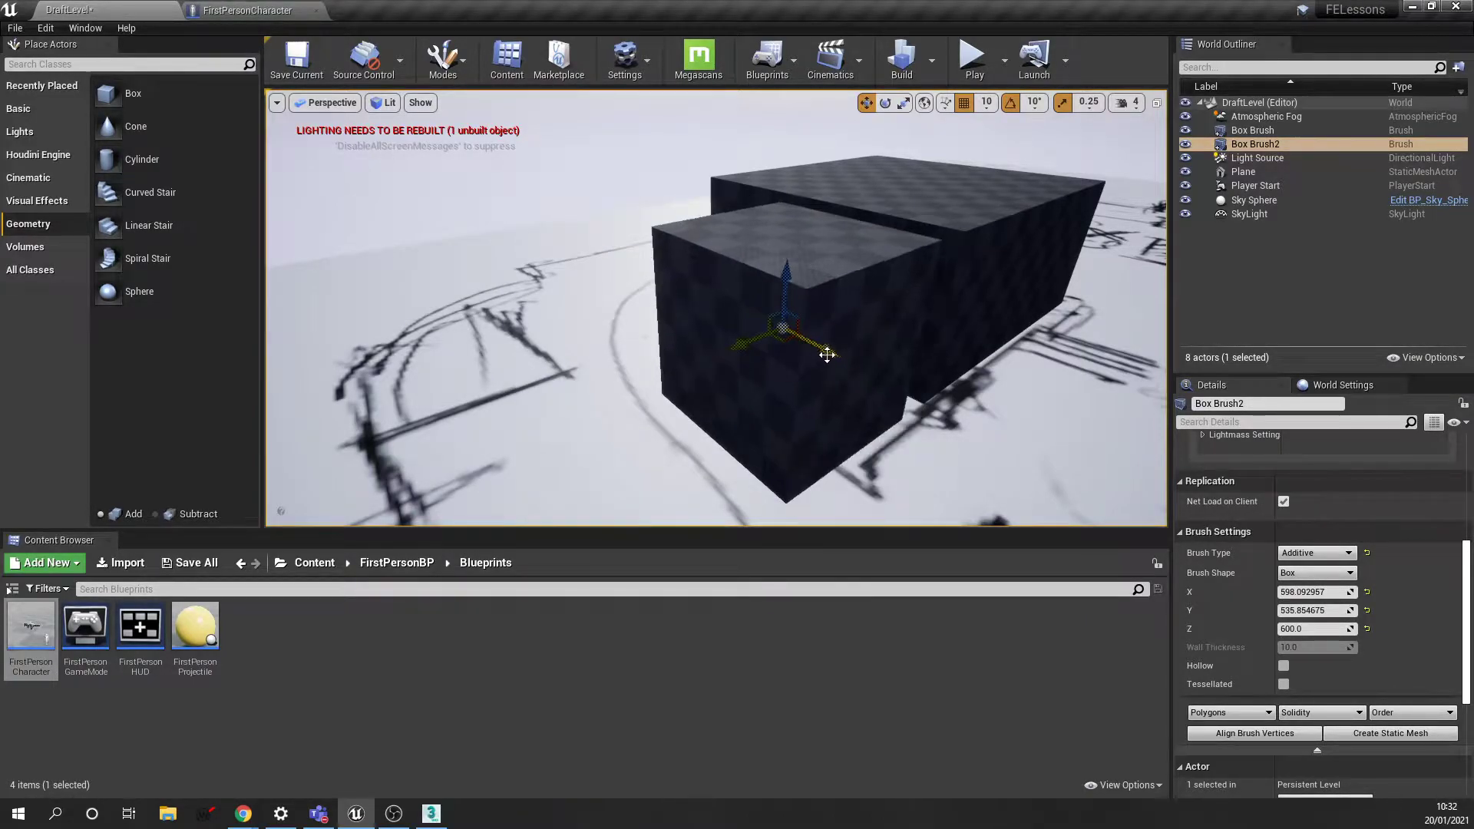
# Shrink the duplicated brush to about 466 in X and 320 in Y, and move it up against the larger building
pyautogui.moveTo(1328, 592); pyautogui.dragTo(1327, 610)
pyautogui.moveTo(985, 390); pyautogui.dragTo(985, 390, button='right')
pyautogui.press('w')
pyautogui.press('d')
pyautogui.press('s')
pyautogui.moveTo(631, 361); pyautogui.dragTo(680, 363)
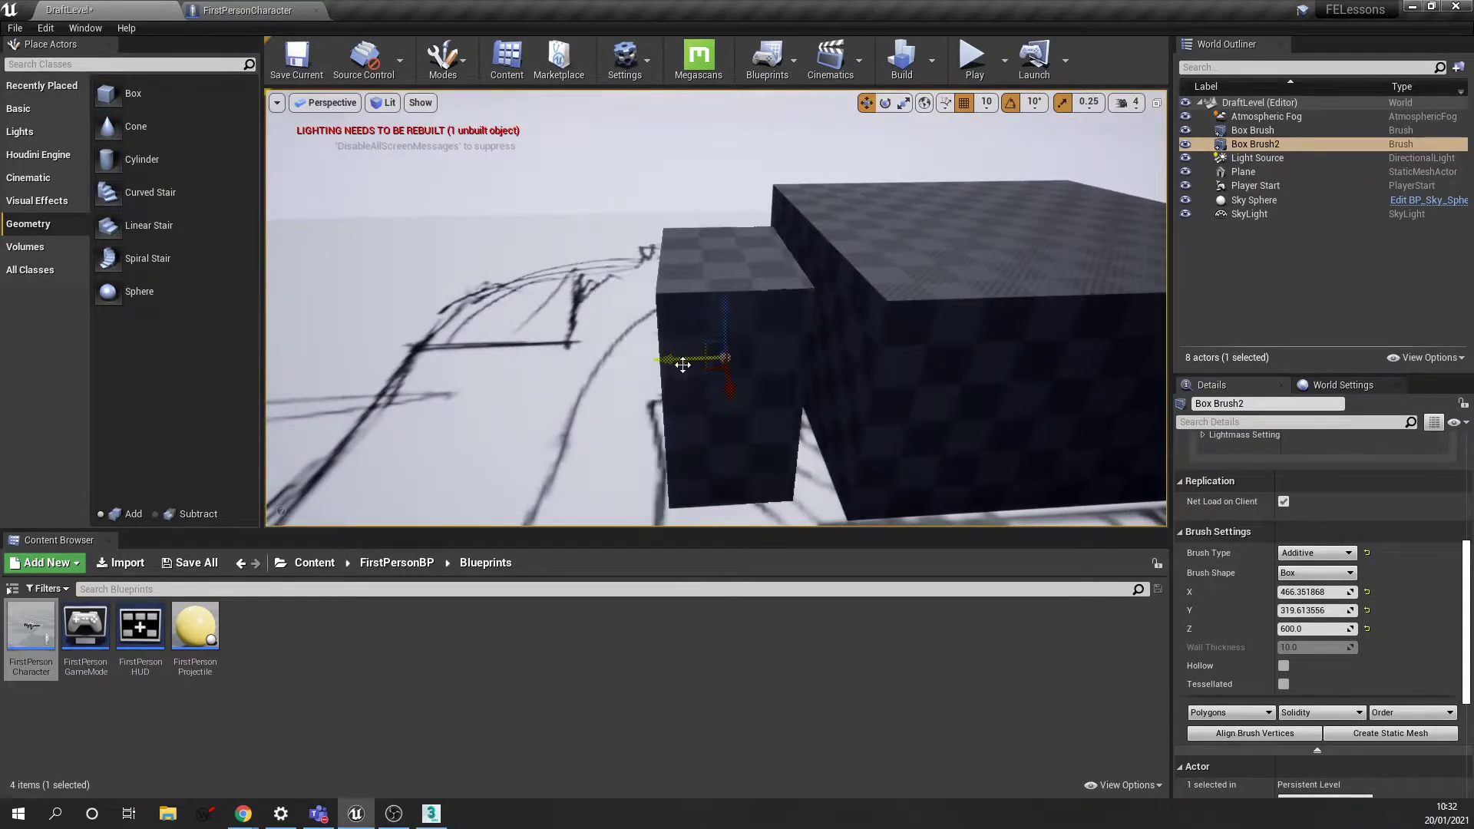
pyautogui.moveTo(734, 411); pyautogui.dragTo(738, 430)
pyautogui.press('a')
pyautogui.moveTo(737, 430); pyautogui.dragTo(737, 430, button='right')
pyautogui.moveTo(672, 373); pyautogui.dragTo(682, 371)
pyautogui.moveTo(682, 370); pyautogui.dragTo(683, 371, button='right')
pyautogui.press('a')
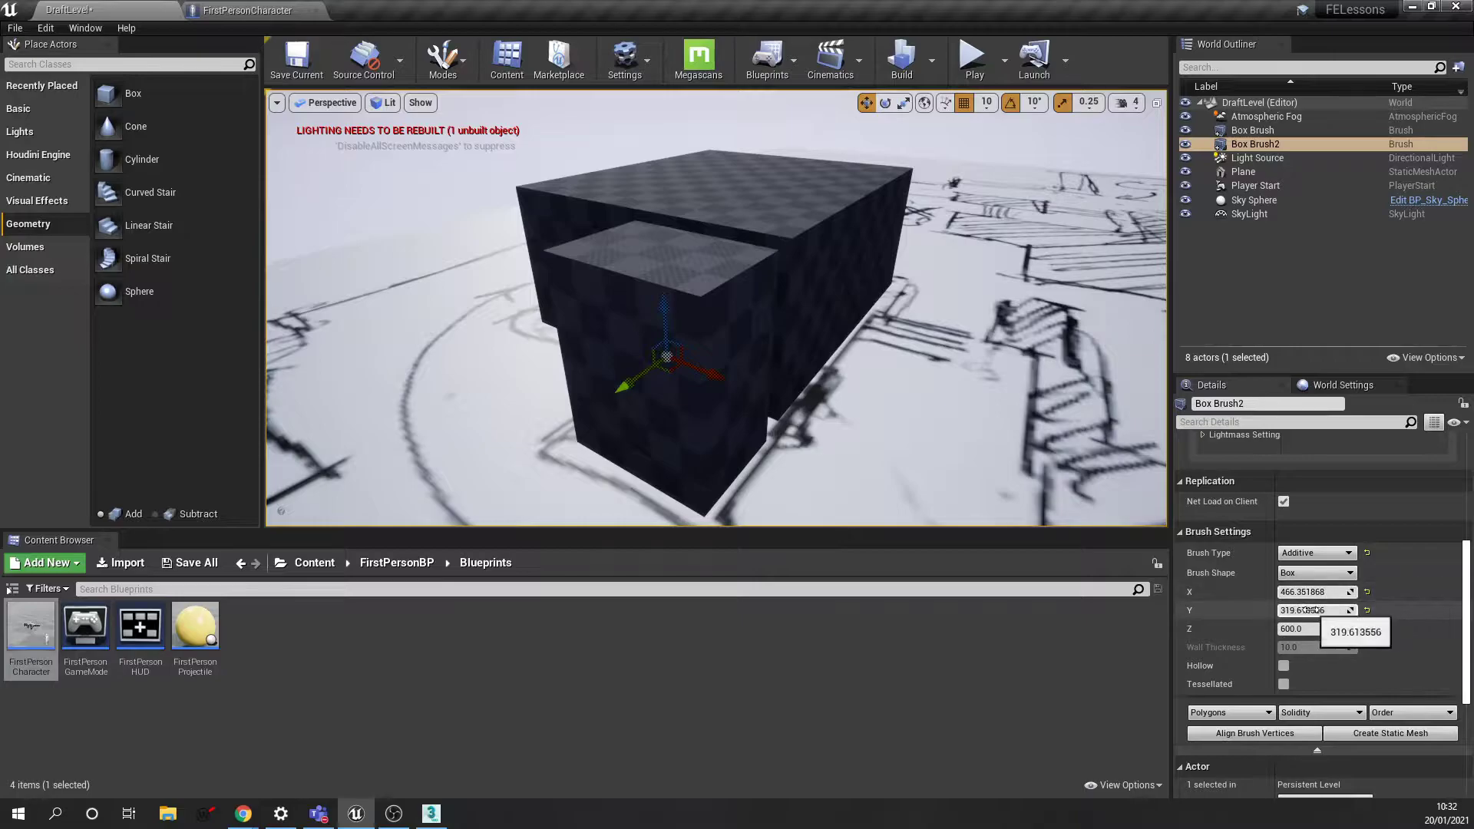
# Increase the duplicated brush's Y size to about 390 and check its fit against the larger building and the drawing
pyautogui.moveTo(1311, 610)
pyautogui.mouseDown()
pyautogui.moveTo(1337, 611)
pyautogui.moveTo(1322, 610)
pyautogui.mouseUp()
pyautogui.moveTo(895, 389); pyautogui.dragTo(921, 393, button='right')
pyautogui.press('d')
pyautogui.moveTo(745, 436); pyautogui.dragTo(745, 435, button='right')
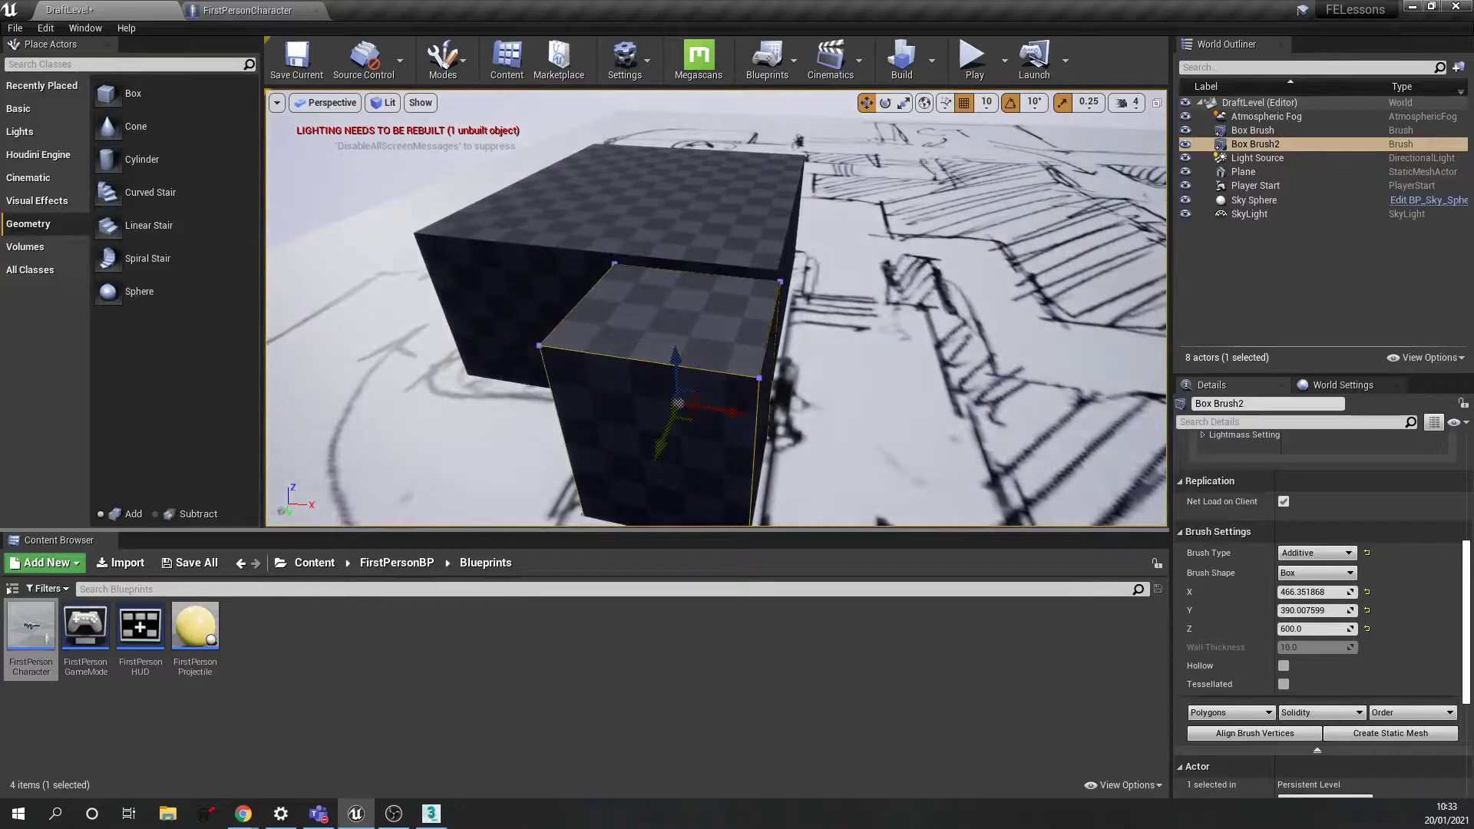
pyautogui.moveTo(726, 408); pyautogui.dragTo(725, 408)
pyautogui.press('d')
pyautogui.moveTo(839, 408); pyautogui.dragTo(691, 438, button='right')
# Extend the duplicated brush's Y size, and round its dimensions to exactly 500 in X and 460 in Y
pyautogui.moveTo(1314, 611); pyautogui.dragTo(1352, 612)
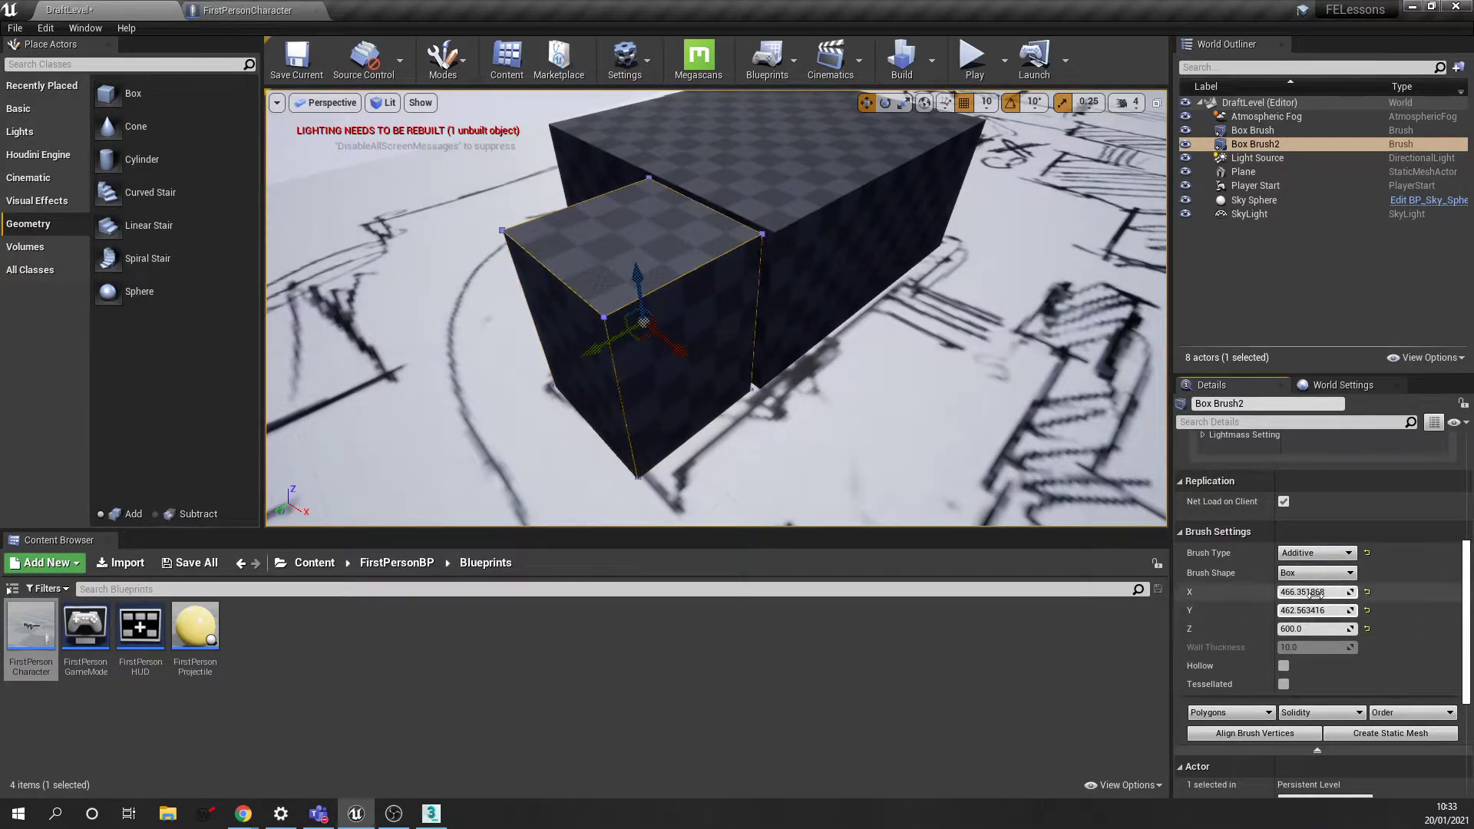
pyautogui.moveTo(912, 491)
pyautogui.mouseDown(button='right')
pyautogui.moveTo(890, 472)
pyautogui.moveTo(933, 442)
pyautogui.moveTo(904, 434)
pyautogui.moveTo(952, 418)
pyautogui.mouseUp(button='right')
pyautogui.click(1330, 592)
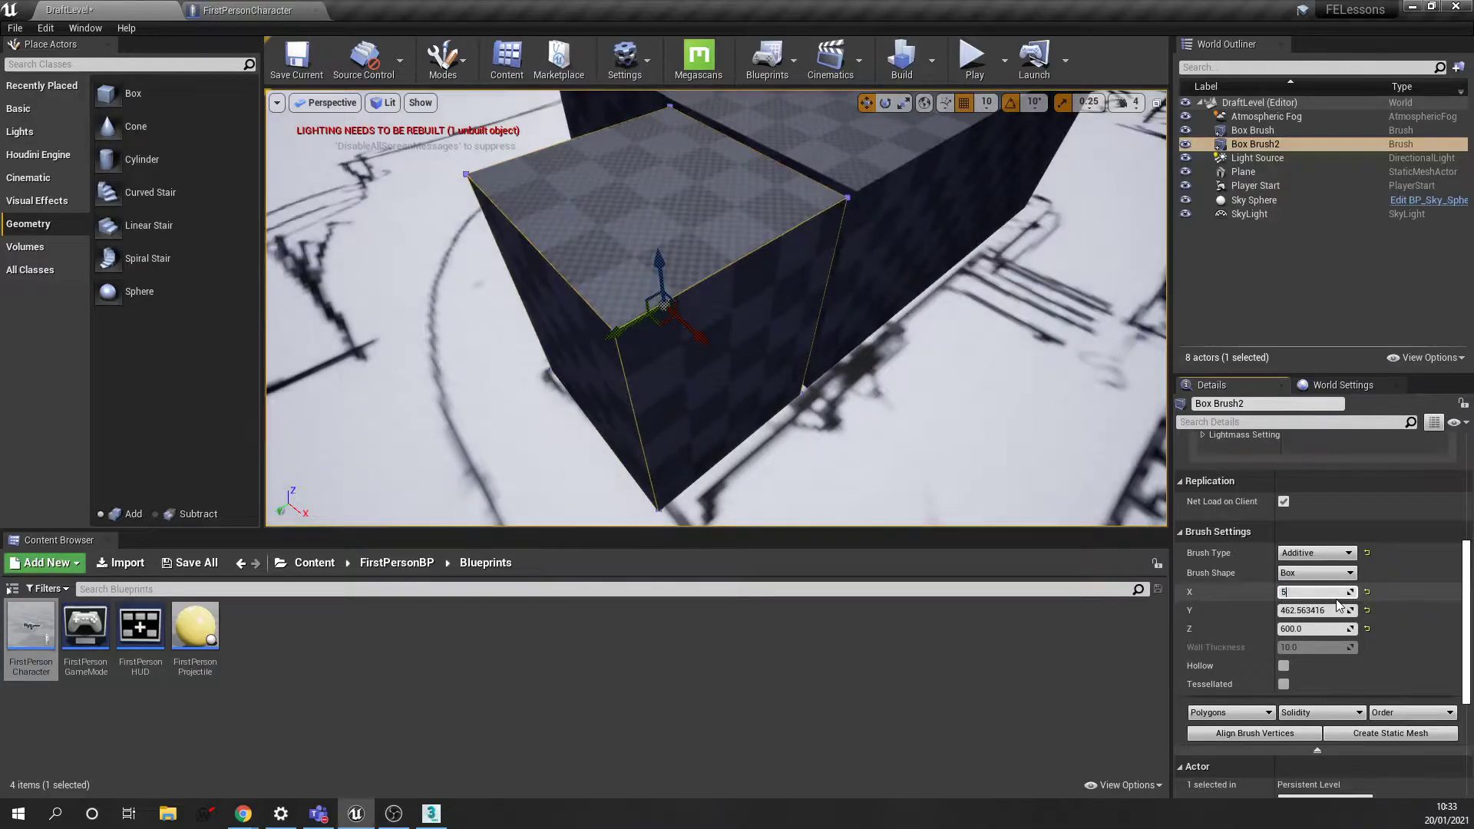
pyautogui.press('Tab')
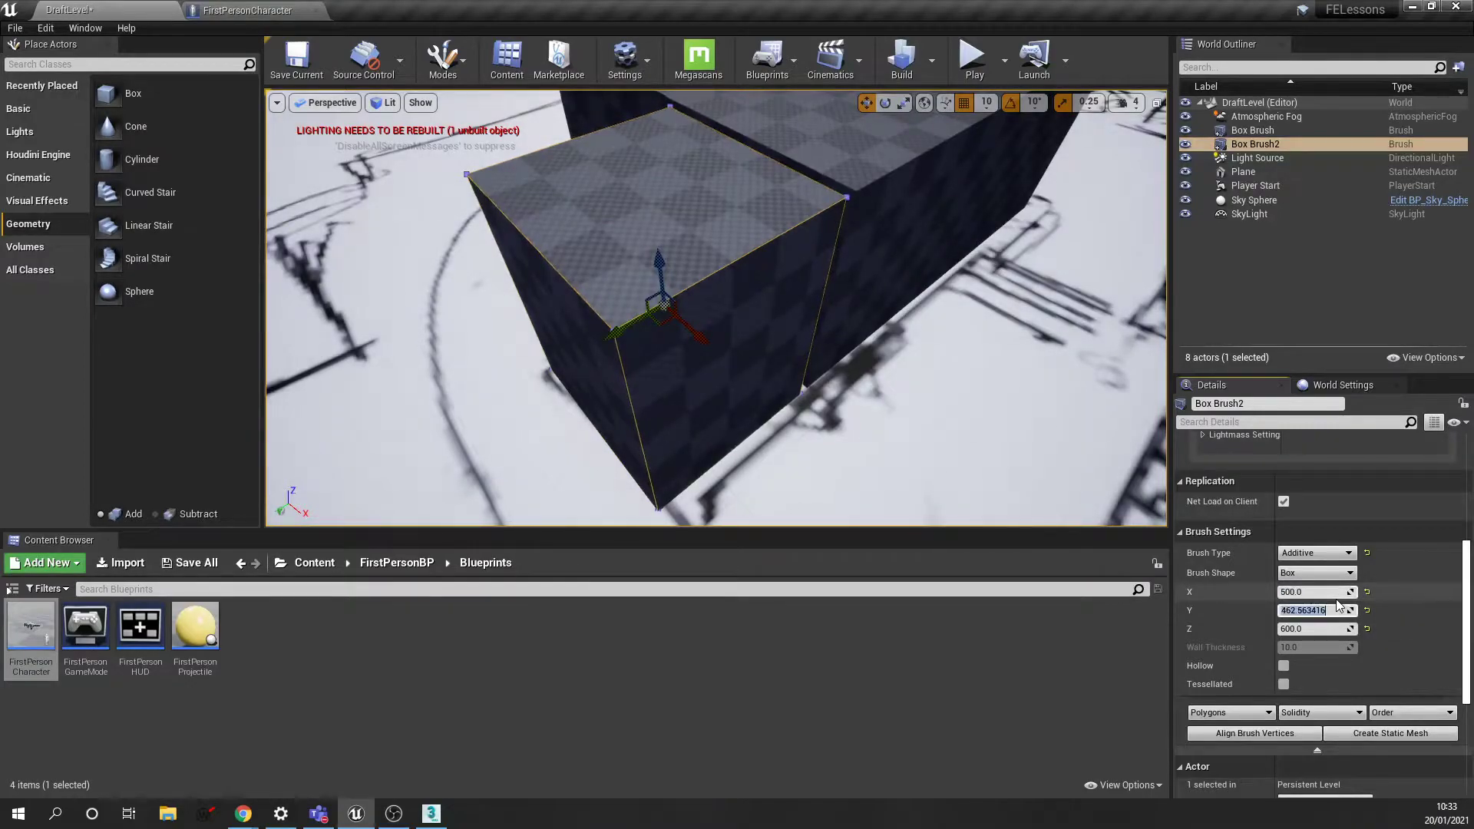
pyautogui.write('460')
pyautogui.press('Return')
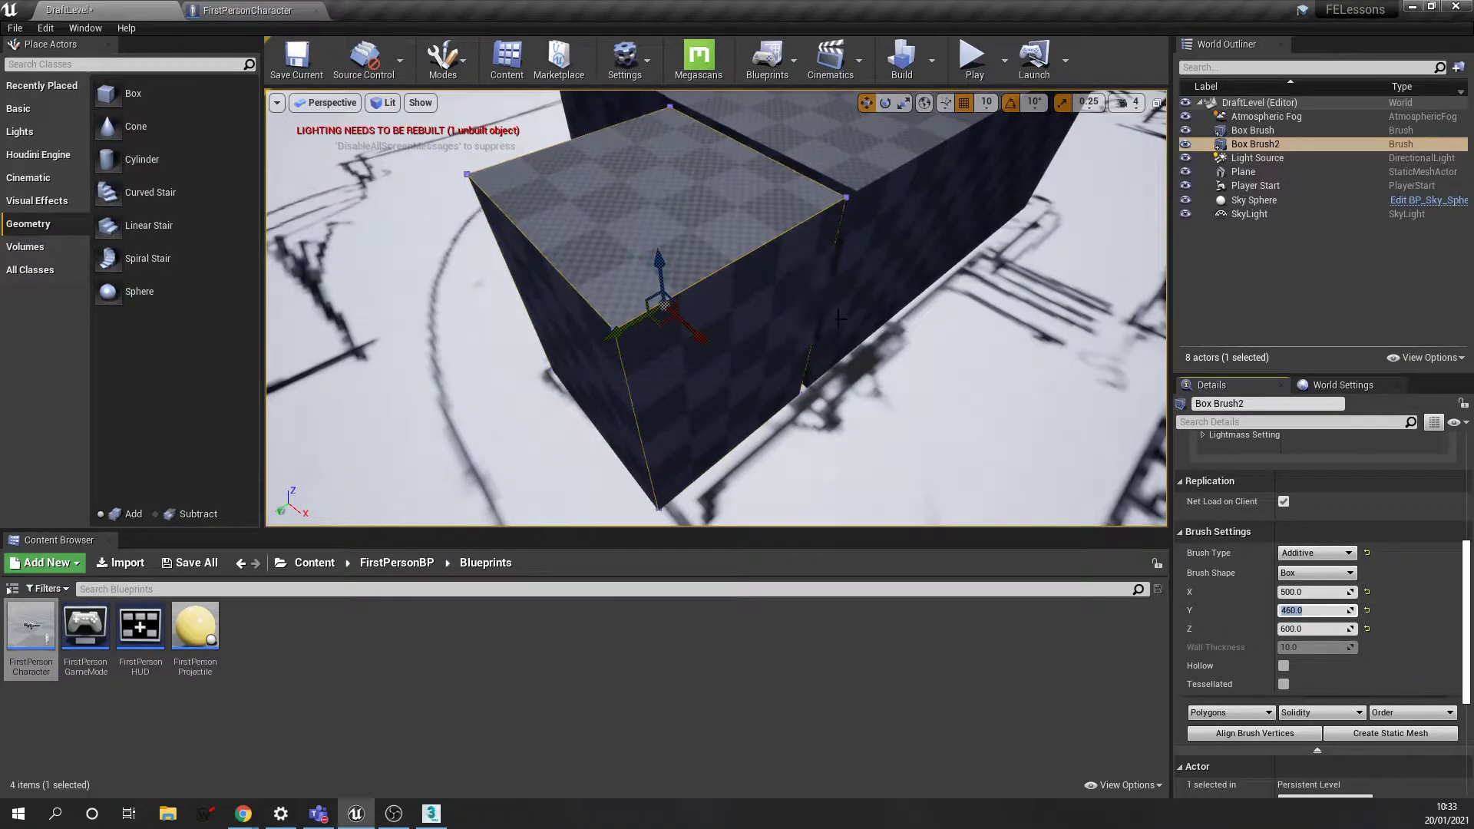
# Inspect the gap between the small brush and the larger building from close up
pyautogui.moveTo(624, 202)
pyautogui.mouseDown(button='right')
pyautogui.moveTo(626, 284)
pyautogui.moveTo(737, 307)
pyautogui.moveTo(624, 202)
pyautogui.moveTo(664, 242)
pyautogui.moveTo(614, 223)
pyautogui.moveTo(676, 226)
pyautogui.mouseUp(button='right')
pyautogui.moveTo(794, 201); pyautogui.dragTo(795, 201, button='right')
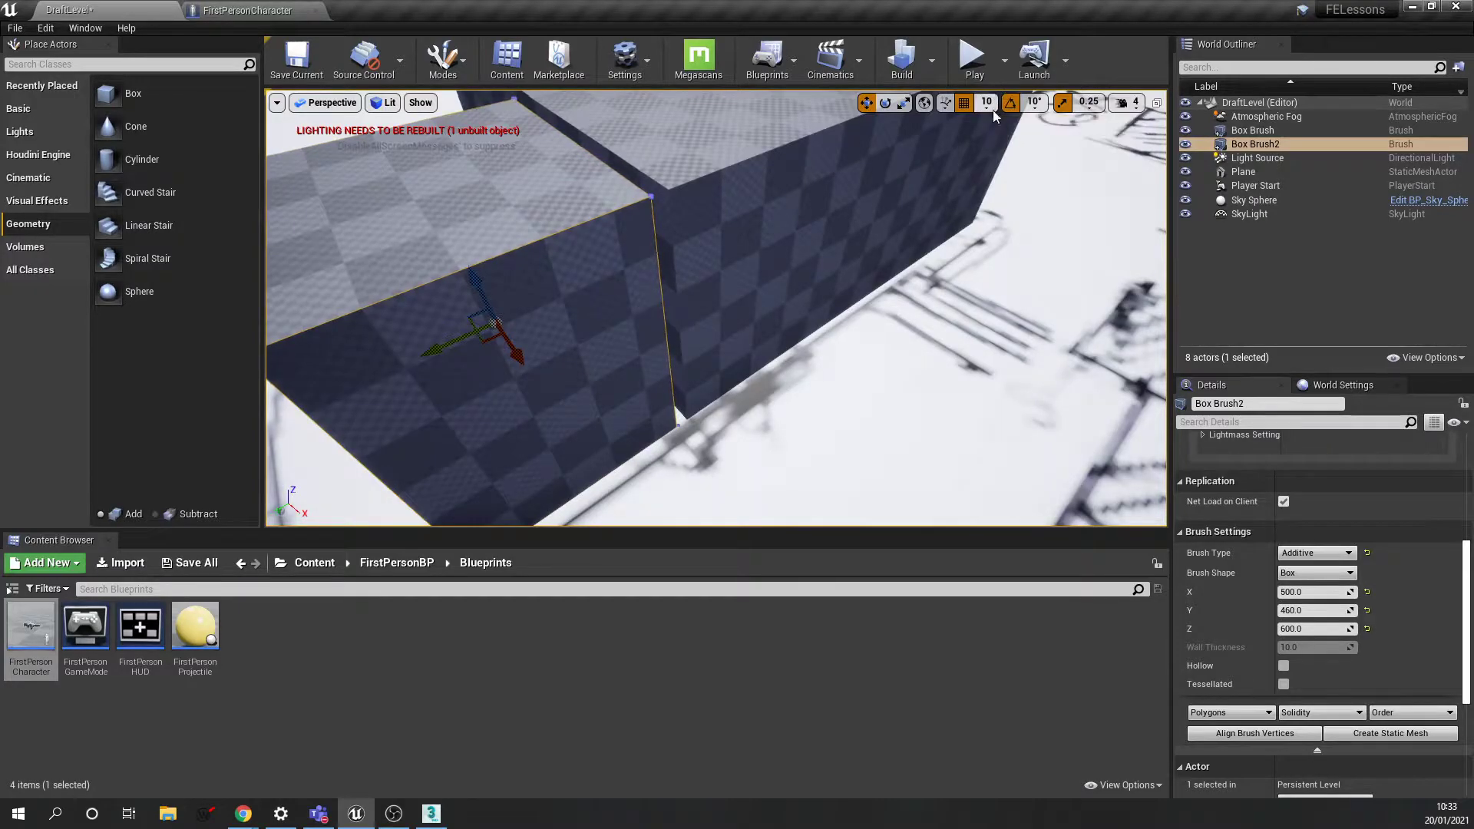
pyautogui.moveTo(923, 284); pyautogui.dragTo(953, 286, button='right')
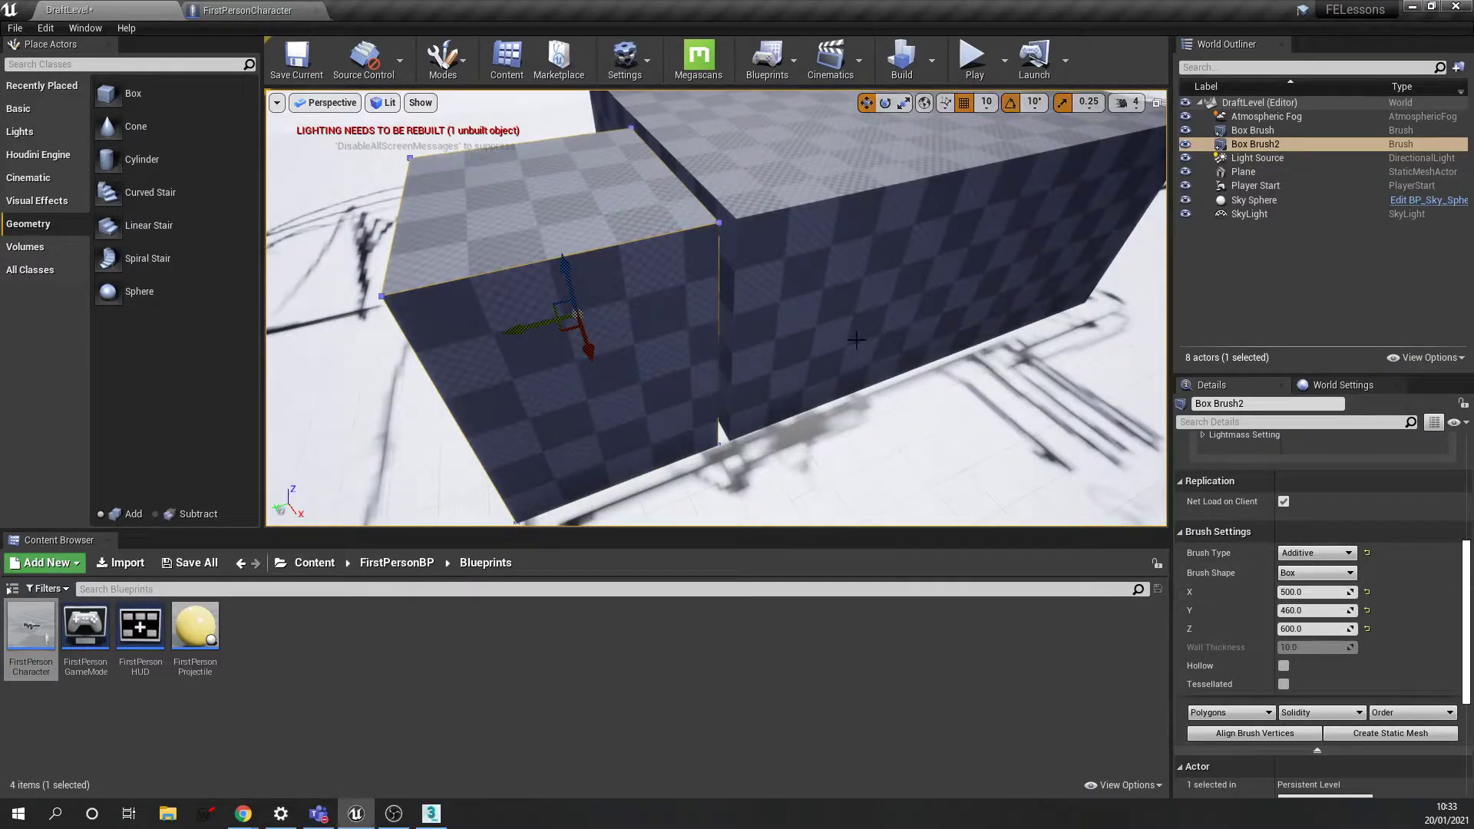
pyautogui.moveTo(875, 337); pyautogui.dragTo(874, 315, button='right')
# Select the larger and smaller box brushes in turn and compare their X, Y and Z sizes in Brush Settings
pyautogui.click(883, 311)
pyautogui.click(750, 303)
pyautogui.click(774, 300)
pyautogui.click(756, 303)
pyautogui.click(815, 308)
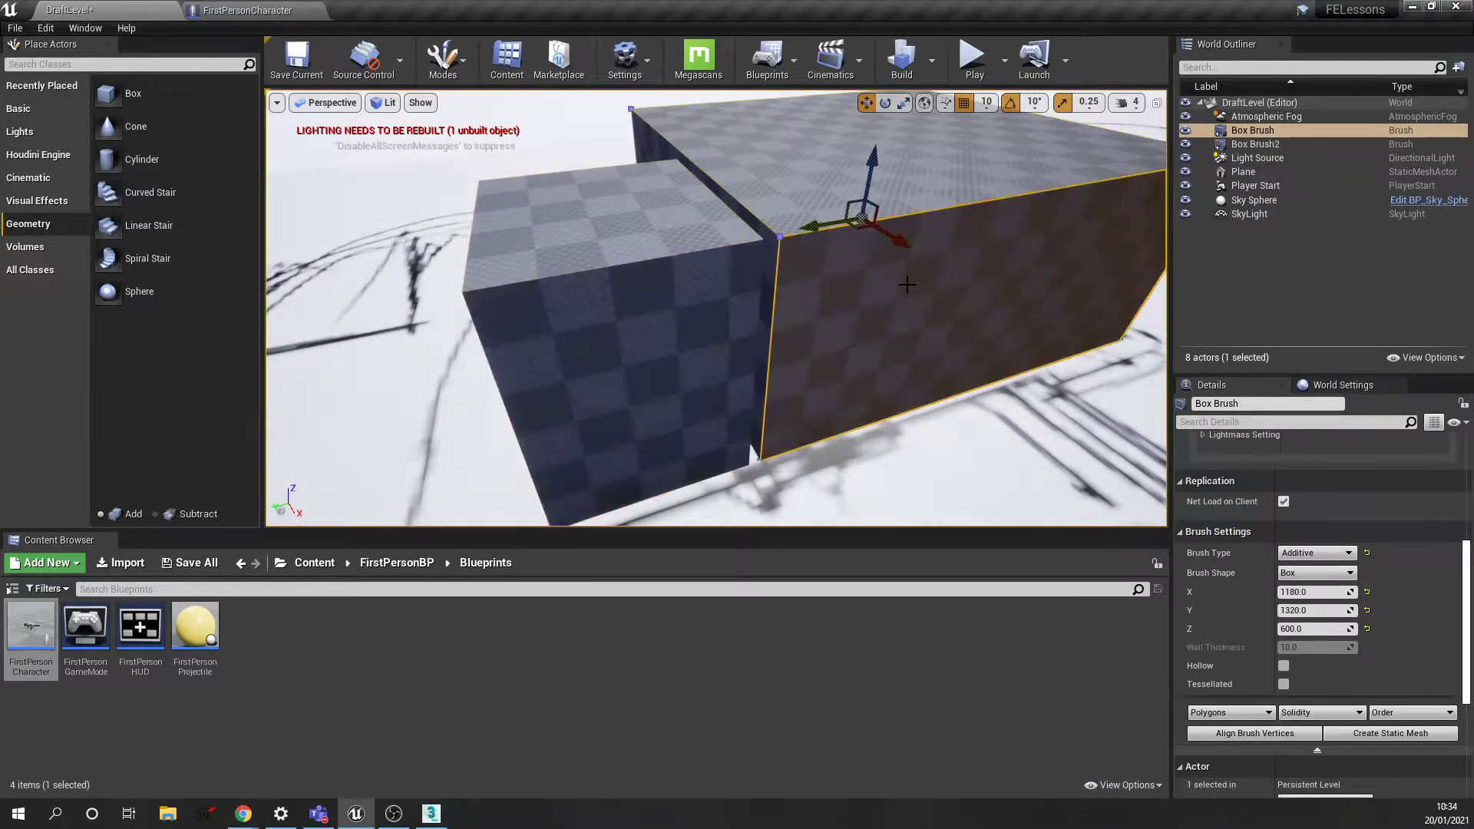
pyautogui.click(812, 282)
pyautogui.click(790, 281)
pyautogui.click(821, 279)
pyautogui.click(840, 277)
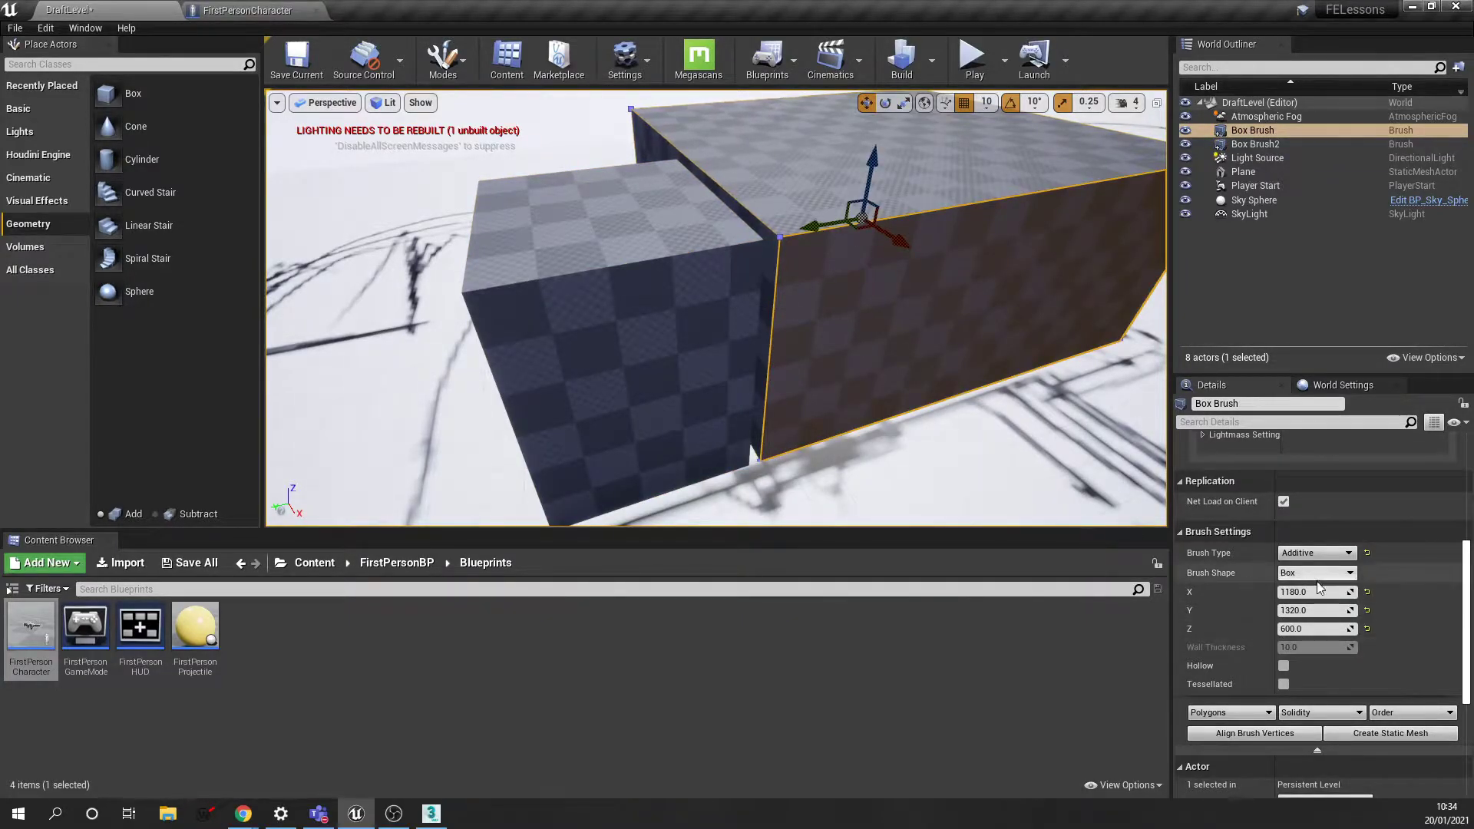
pyautogui.click(726, 358)
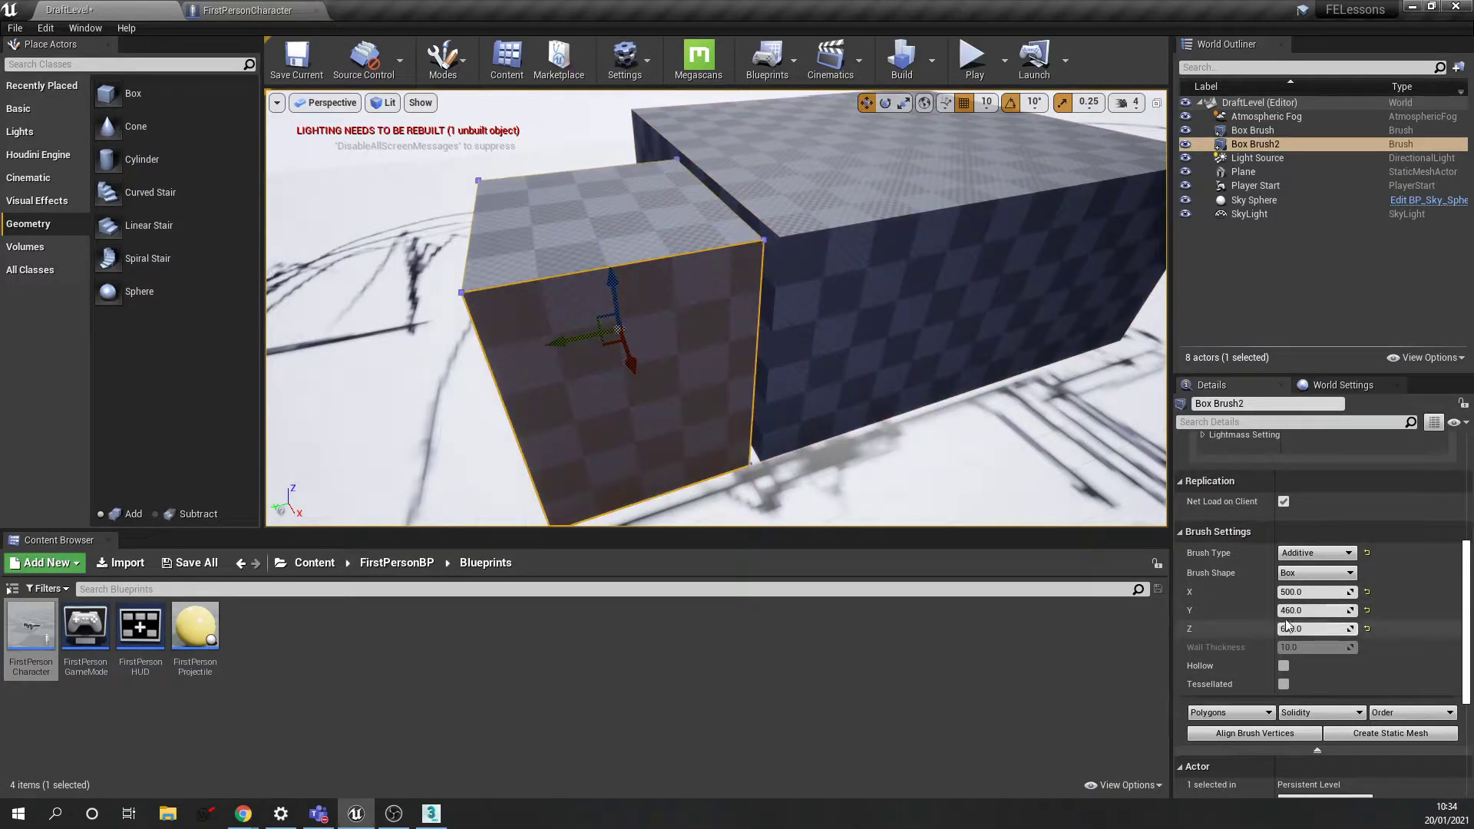
pyautogui.click(802, 371)
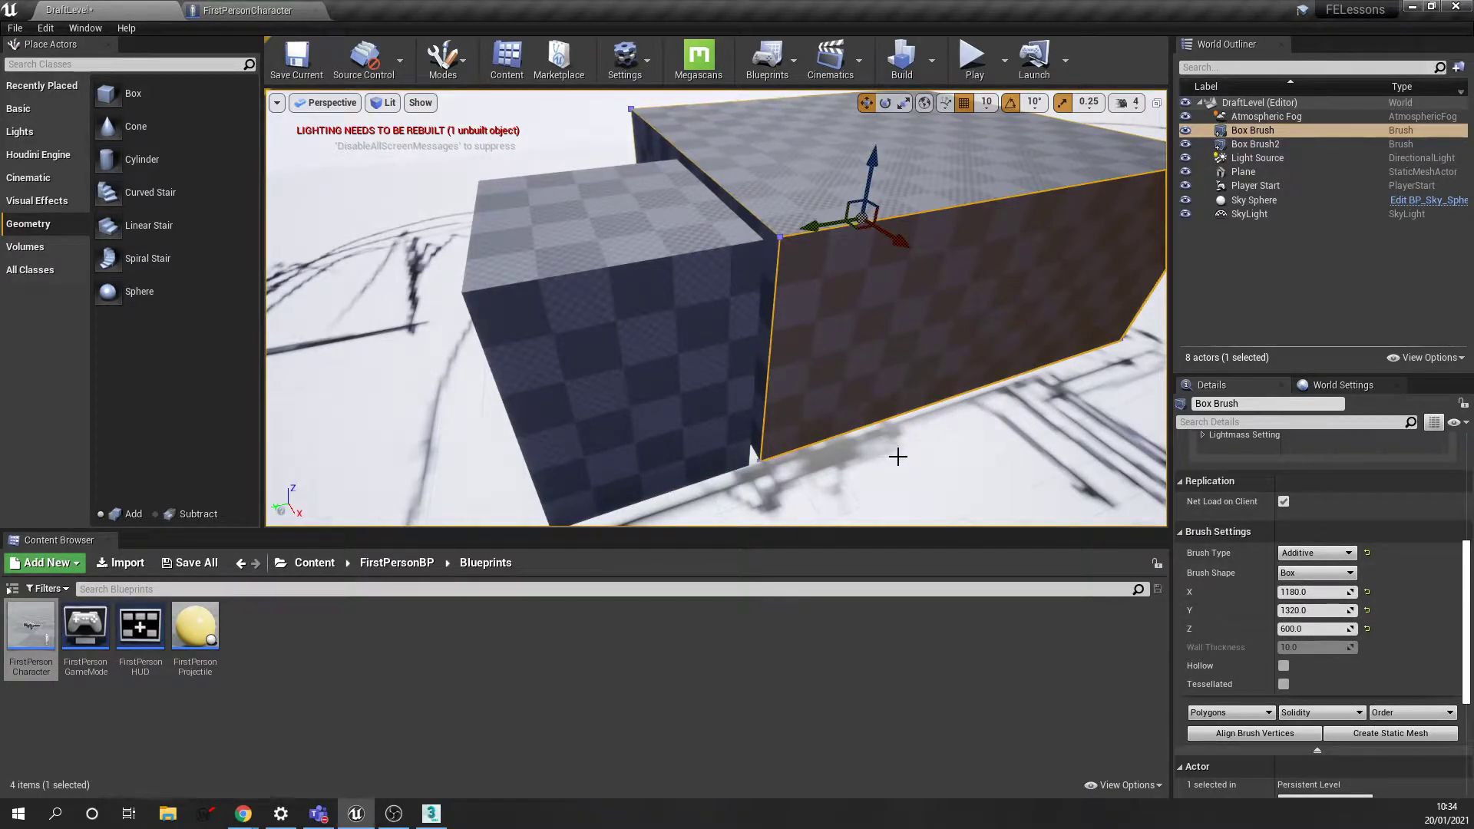
pyautogui.moveTo(887, 397)
pyautogui.mouseDown(button='right')
pyautogui.moveTo(868, 403)
pyautogui.moveTo(887, 414)
pyautogui.moveTo(875, 391)
pyautogui.moveTo(920, 387)
pyautogui.moveTo(873, 321)
pyautogui.mouseUp(button='right')
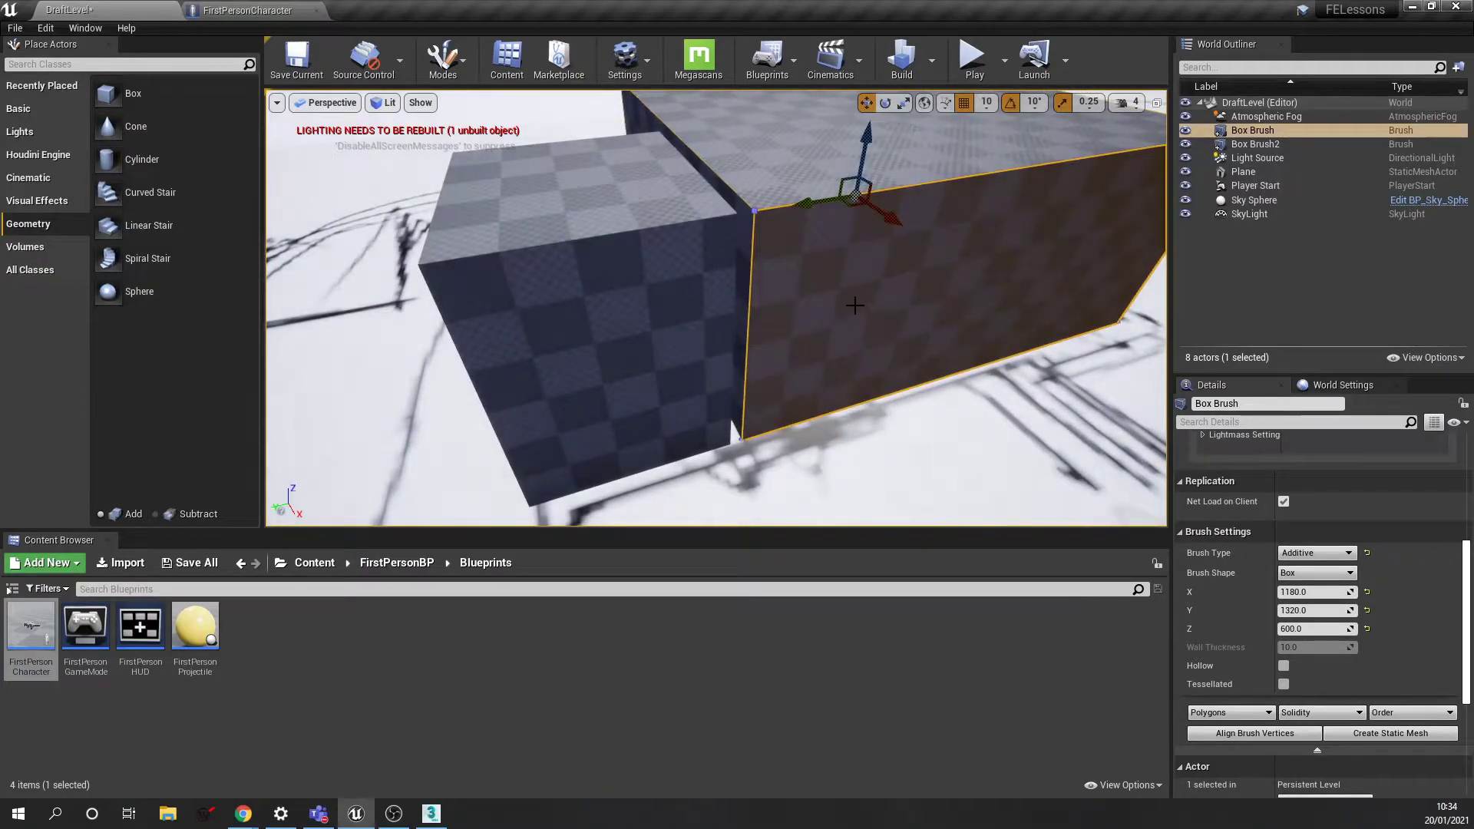
# Select the smaller box brush and examine its X, Y and Z sizes and its edge against the larger building
pyautogui.click(1319, 589)
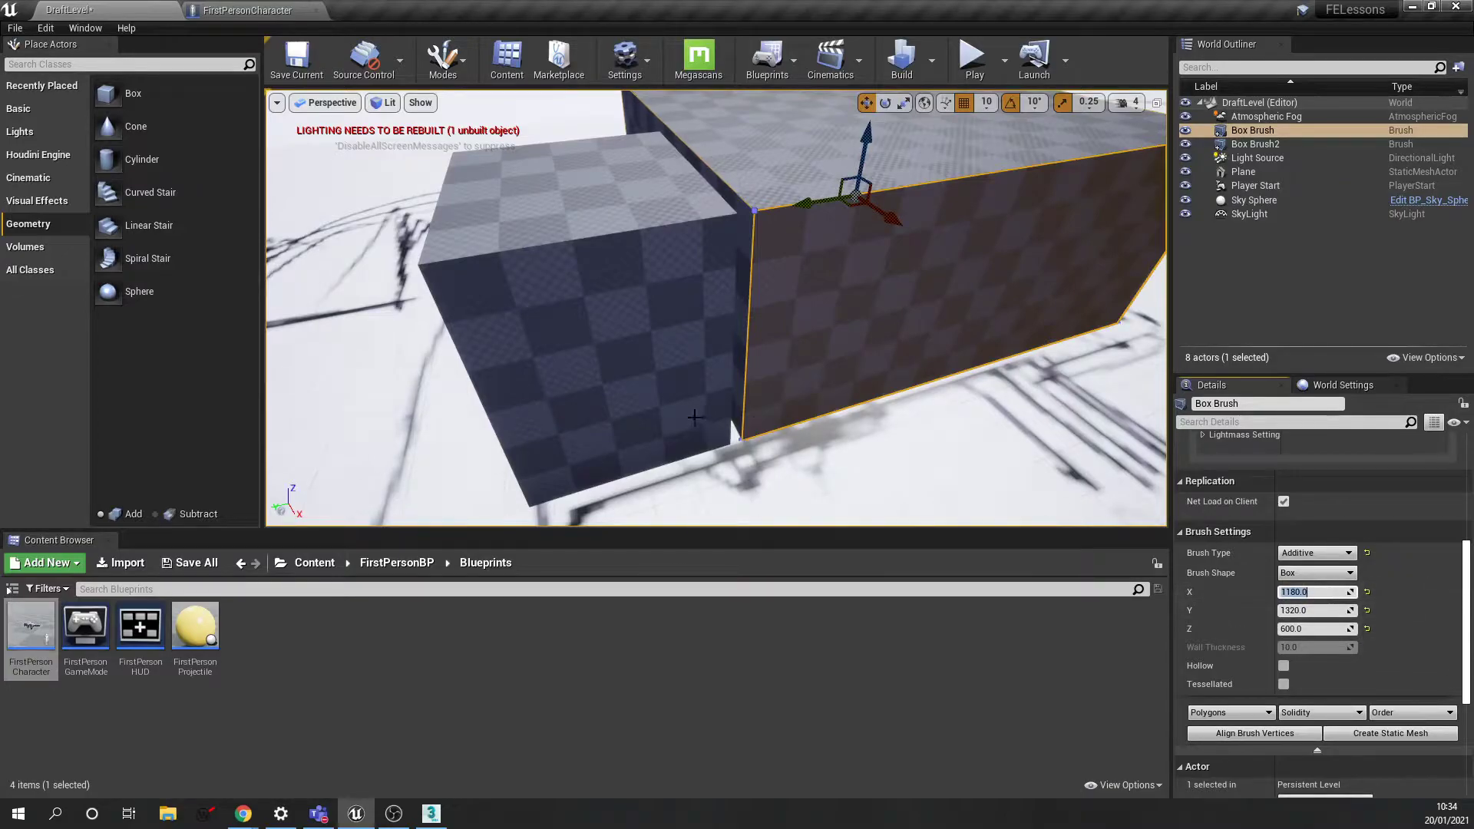
pyautogui.click(674, 377)
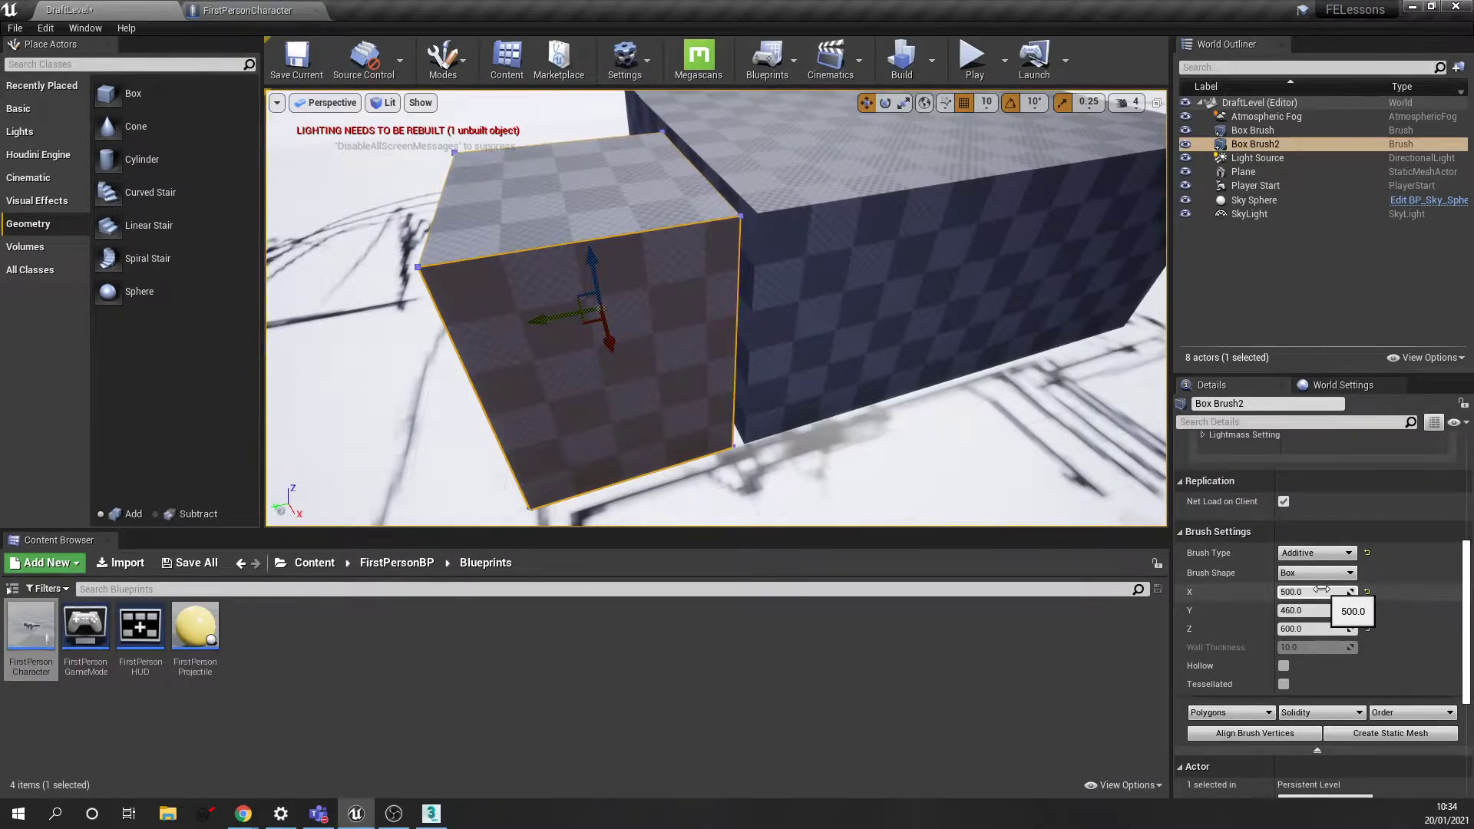
pyautogui.moveTo(907, 387)
pyautogui.mouseDown(button='right')
pyautogui.moveTo(920, 461)
pyautogui.moveTo(840, 326)
pyautogui.mouseUp(button='right')
pyautogui.click(839, 325)
pyautogui.click(693, 310)
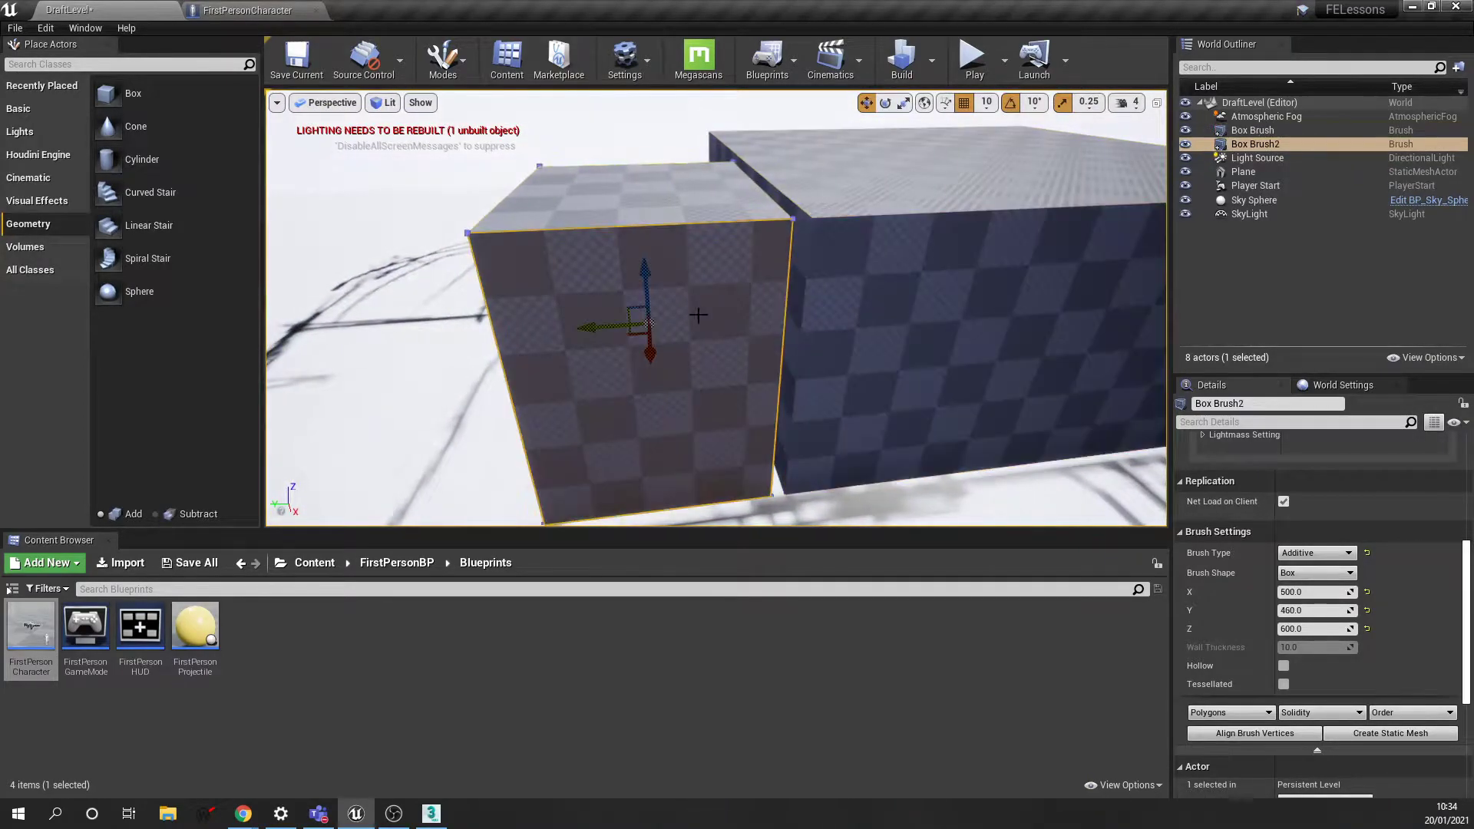
# Try an X size of 510 on the smaller box brush and restore it to 500
pyautogui.moveTo(787, 360); pyautogui.dragTo(599, 303, button='right')
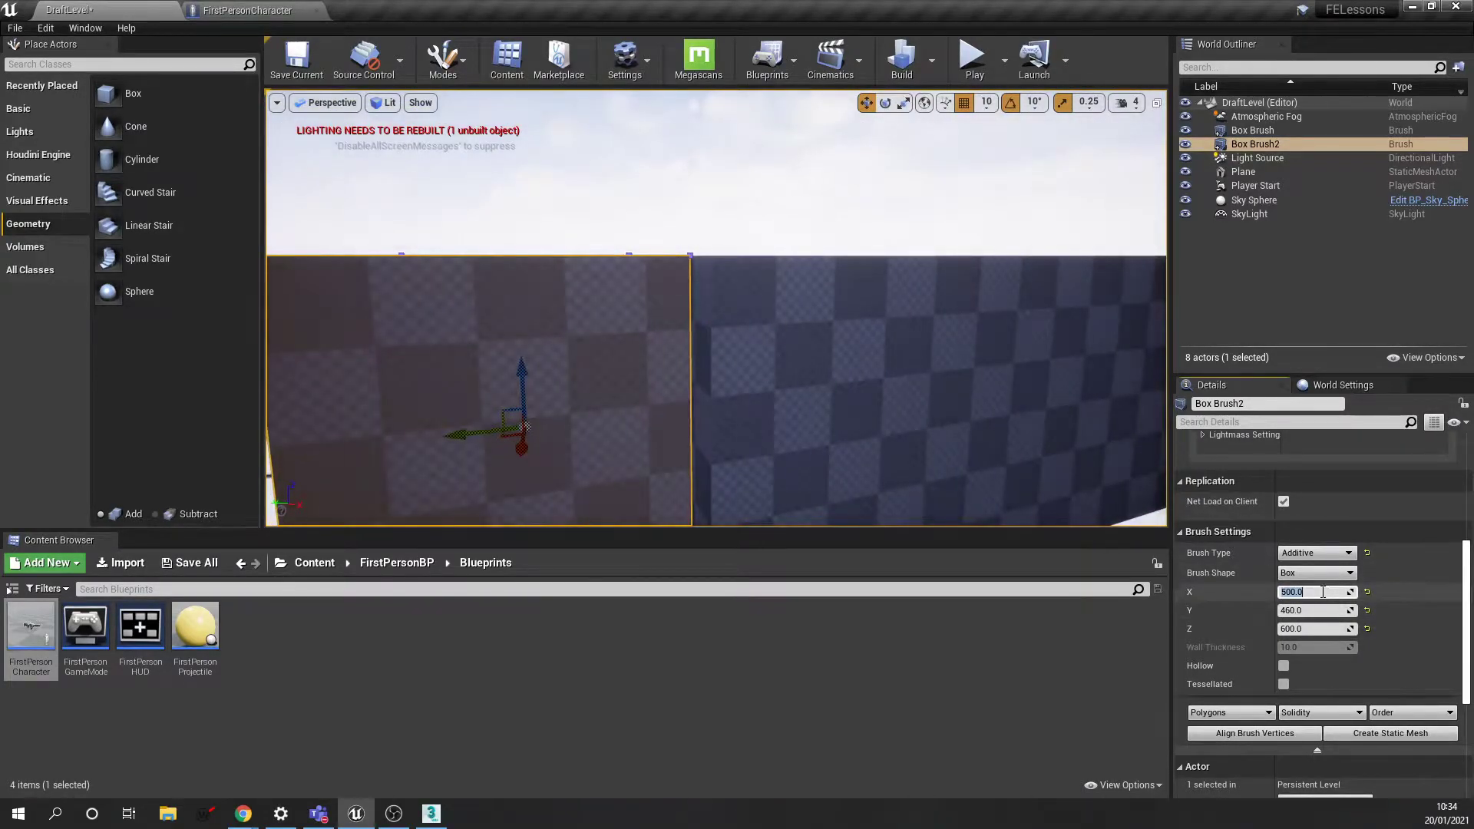
pyautogui.press('Return')
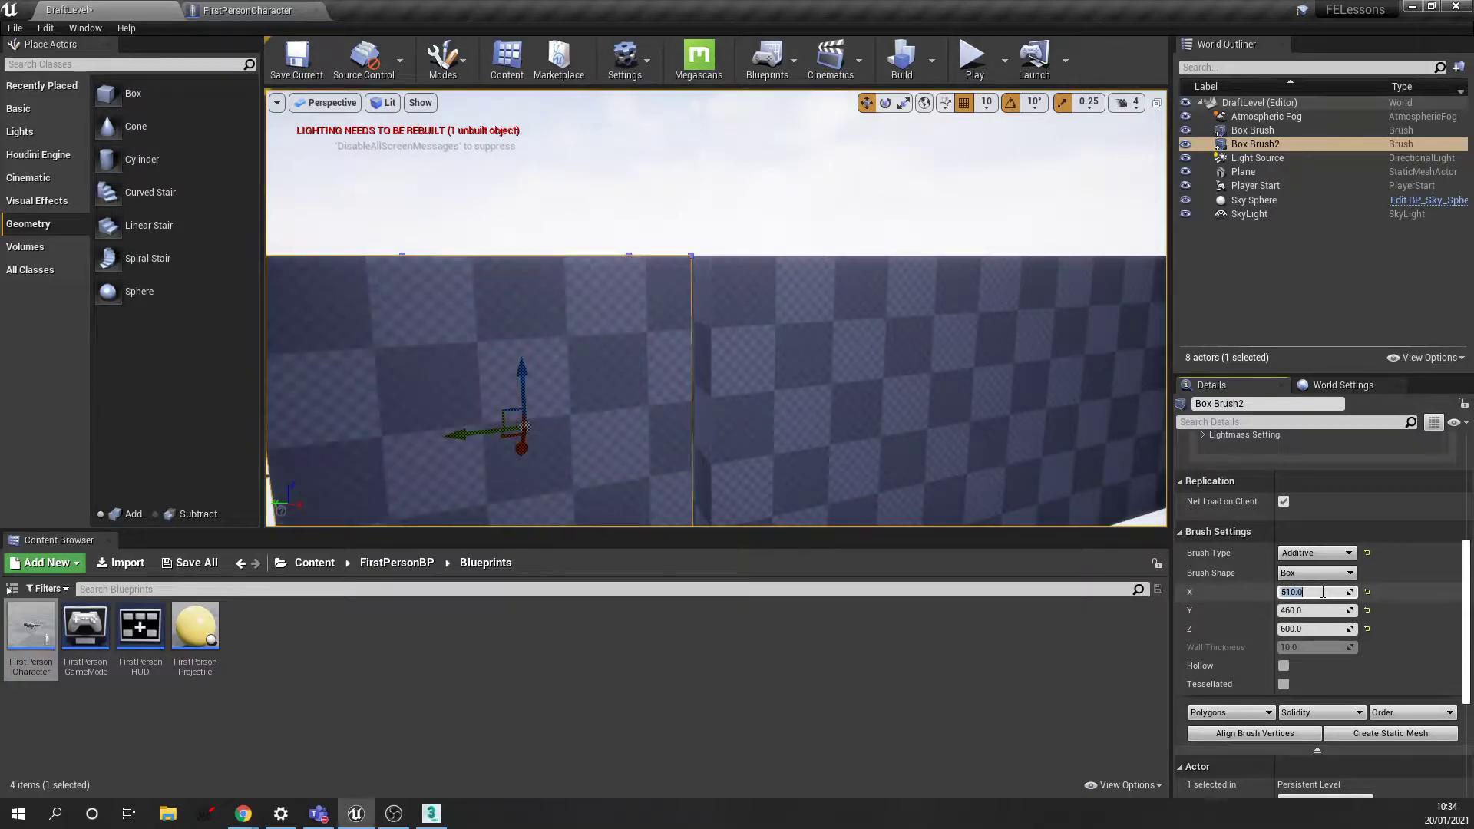
pyautogui.press('Right')
pyautogui.moveTo(709, 328); pyautogui.dragTo(671, 246, button='right')
pyautogui.moveTo(489, 252); pyautogui.dragTo(540, 303, button='right')
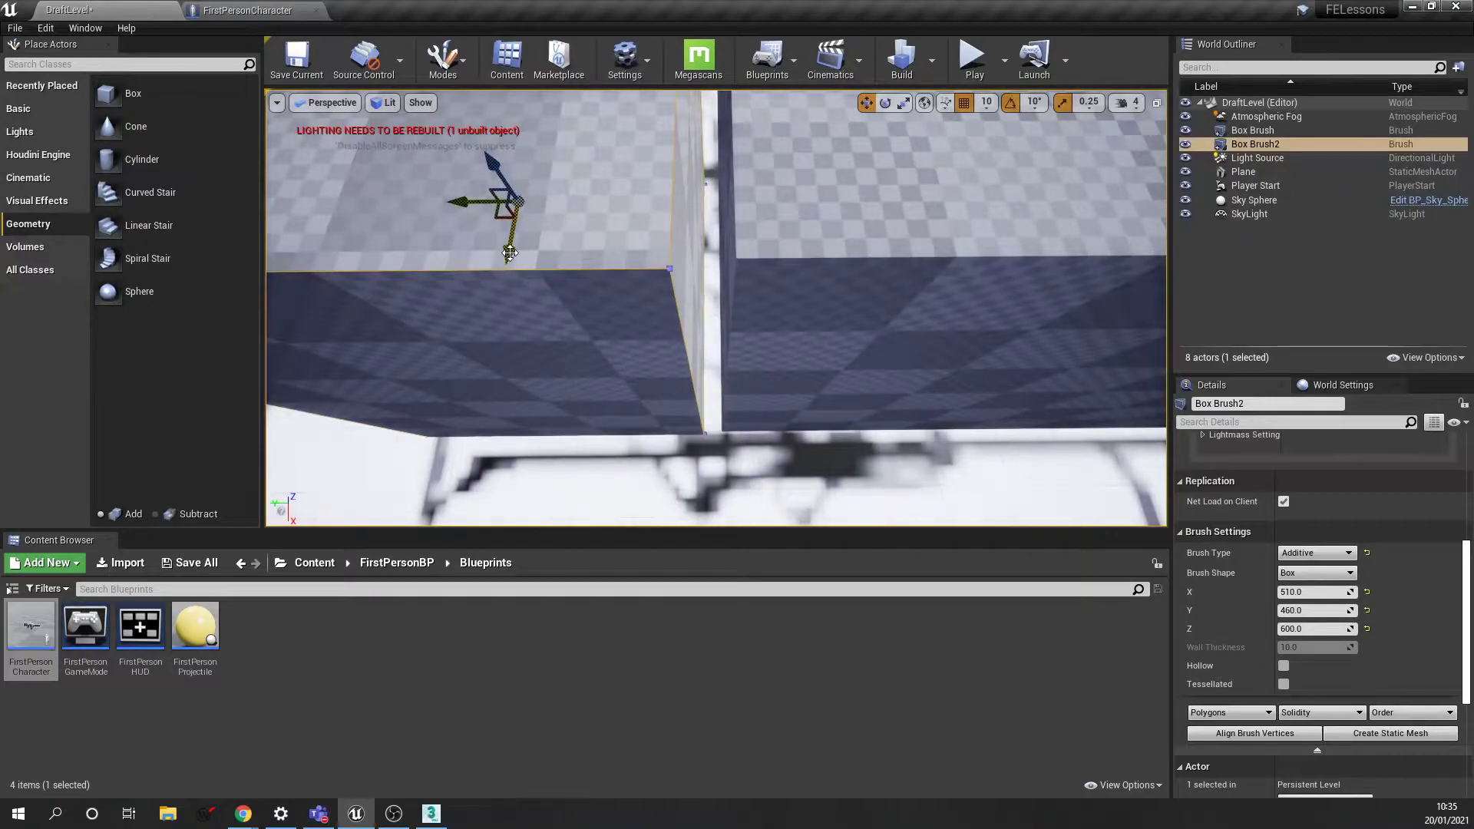
pyautogui.click(1309, 591)
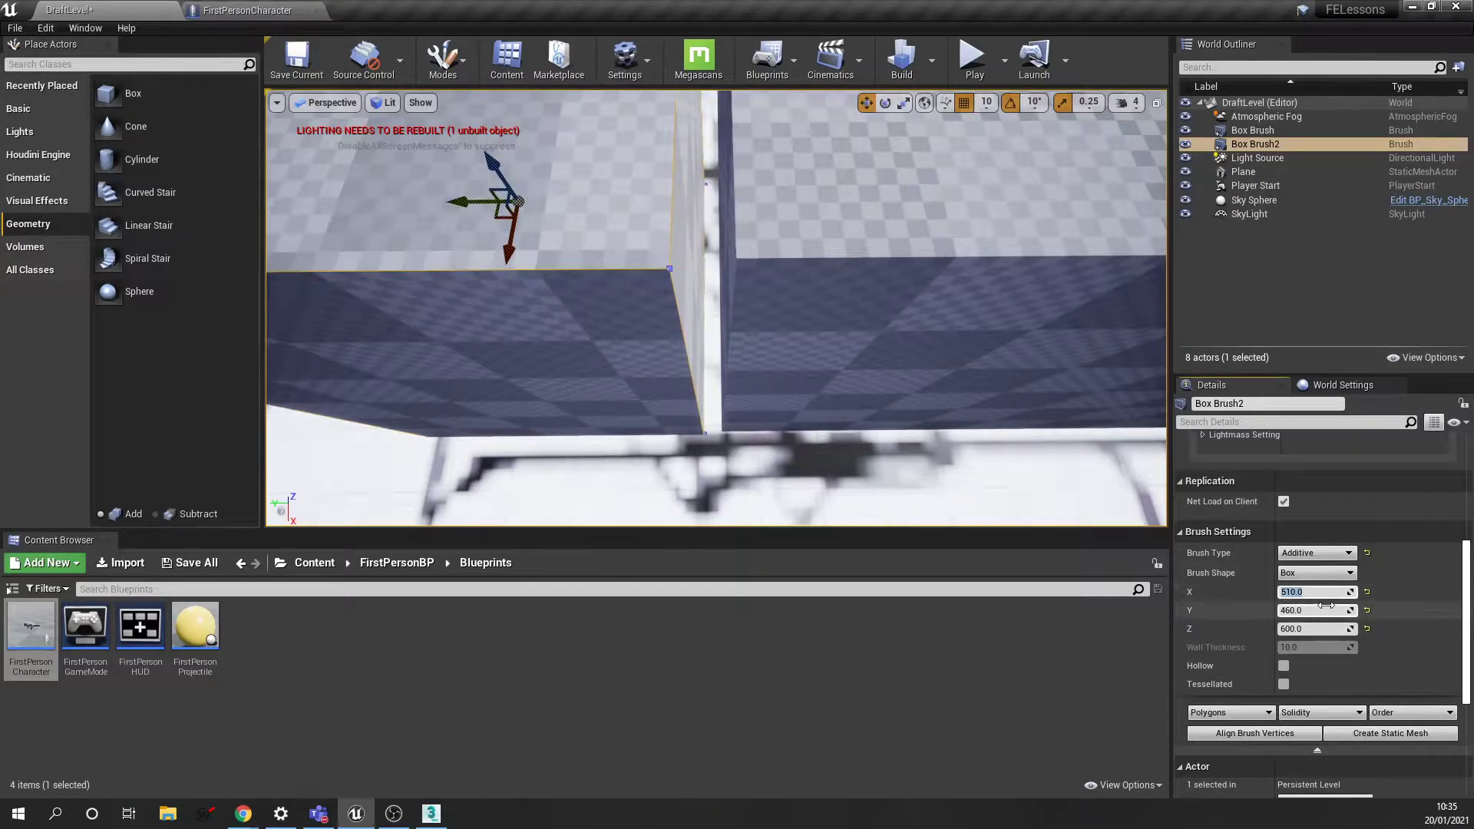
pyautogui.press('Tab')
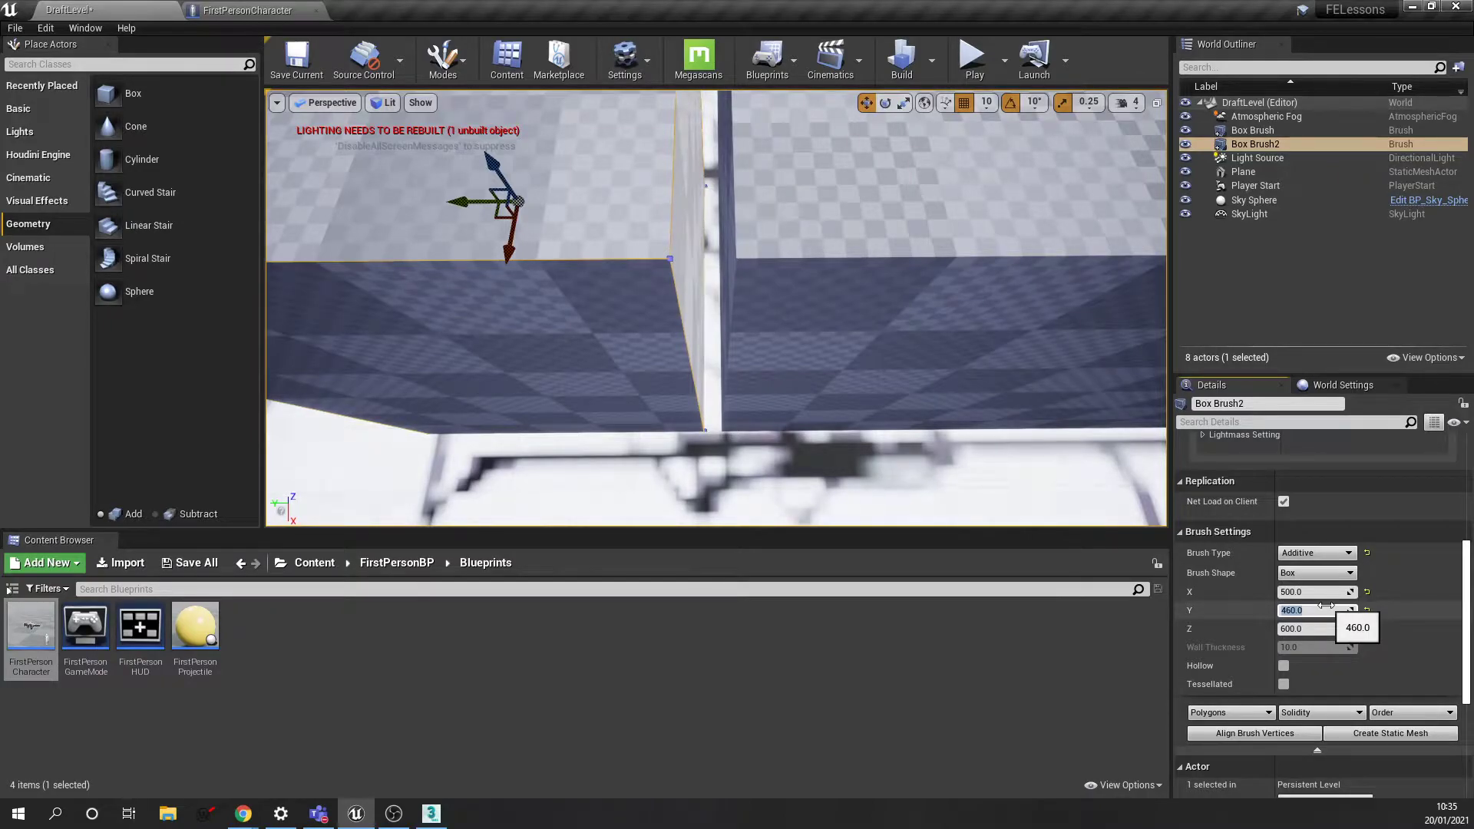
# Set the smaller brush's Y size to 470 and move it along Y toward the larger building
pyautogui.press('Return')
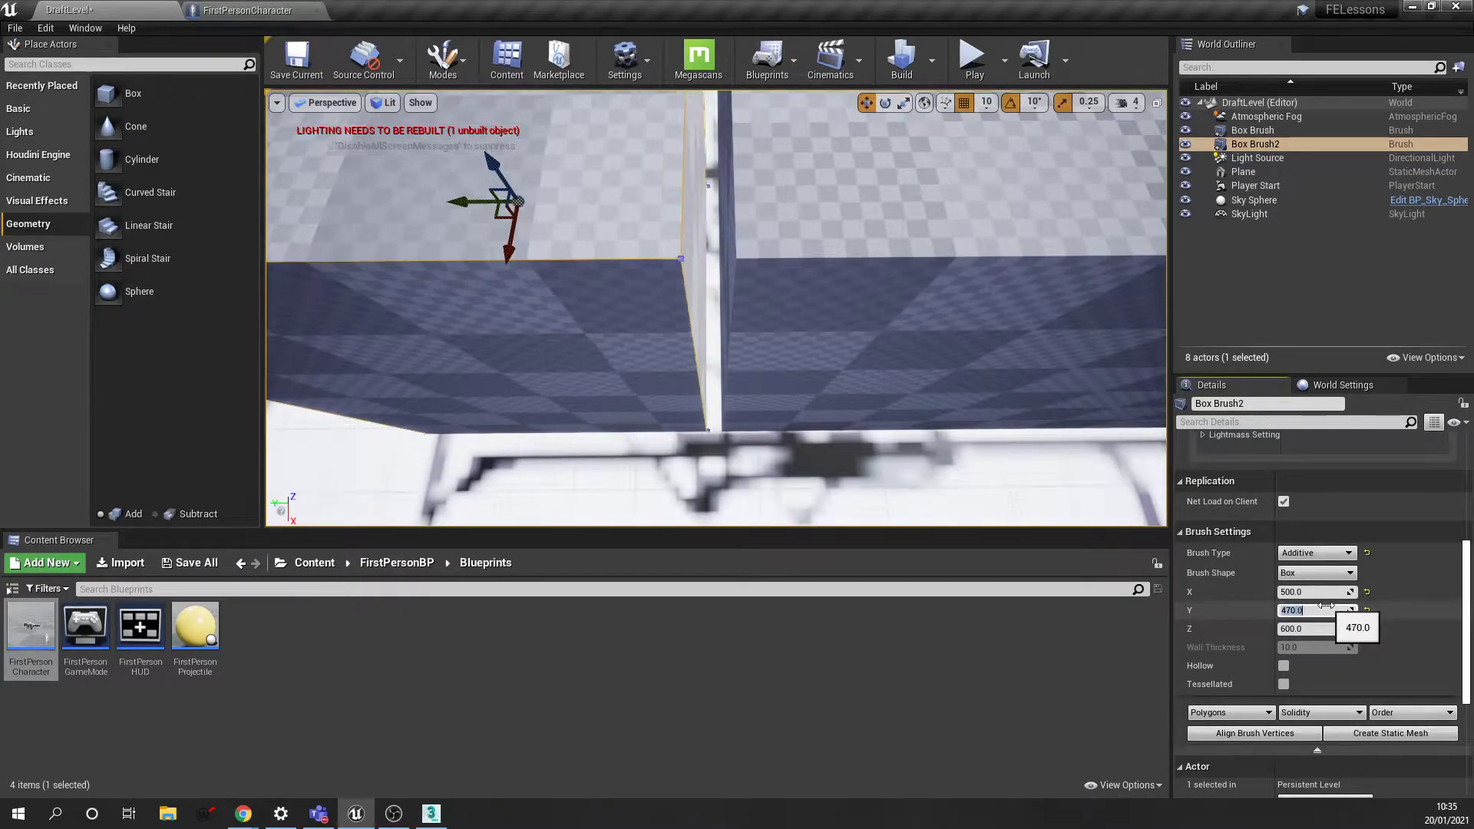
pyautogui.moveTo(476, 202); pyautogui.dragTo(498, 201)
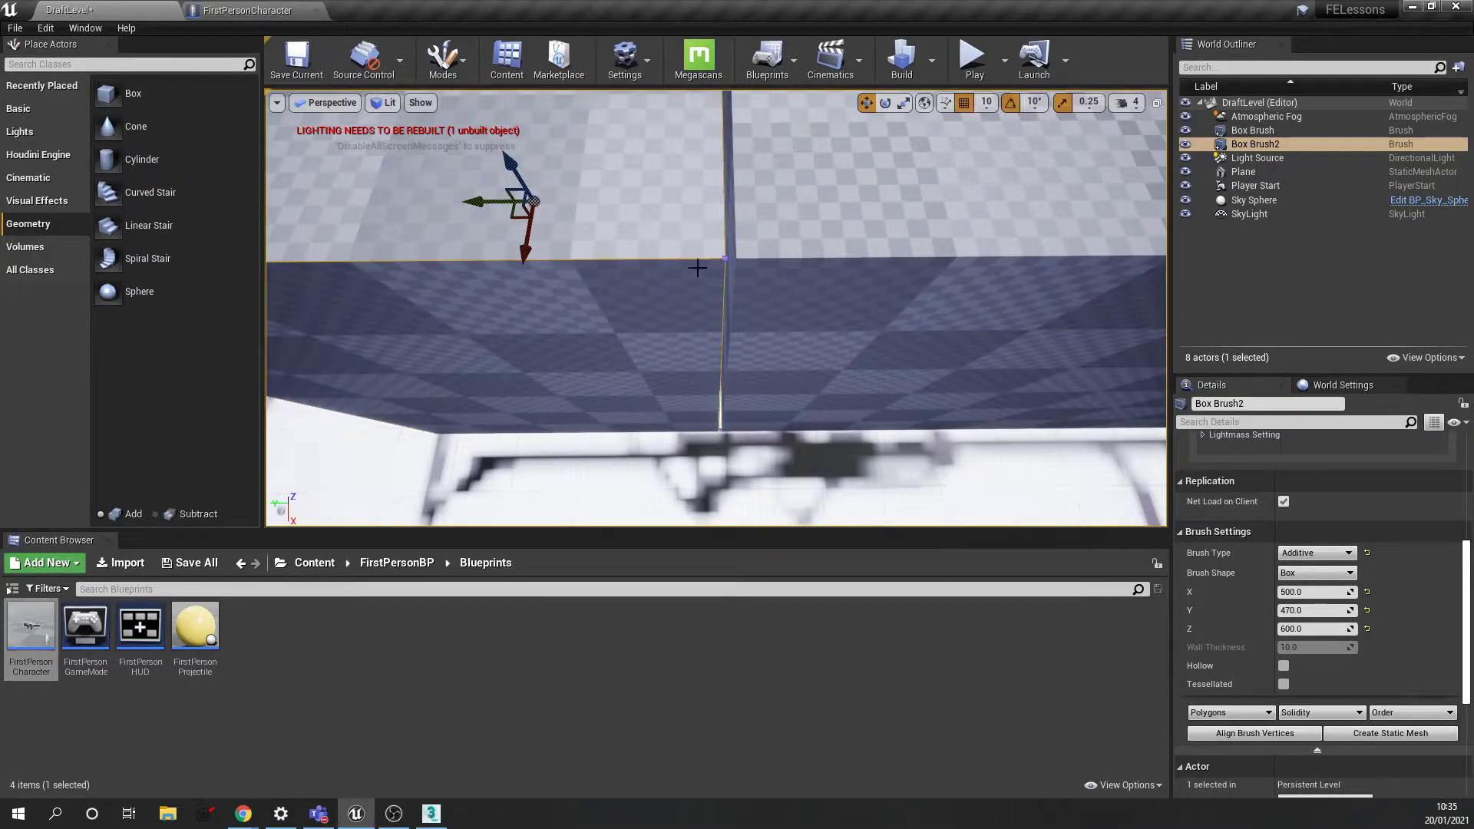
pyautogui.moveTo(491, 201); pyautogui.dragTo(497, 205)
pyautogui.scroll(2, 752, 248)
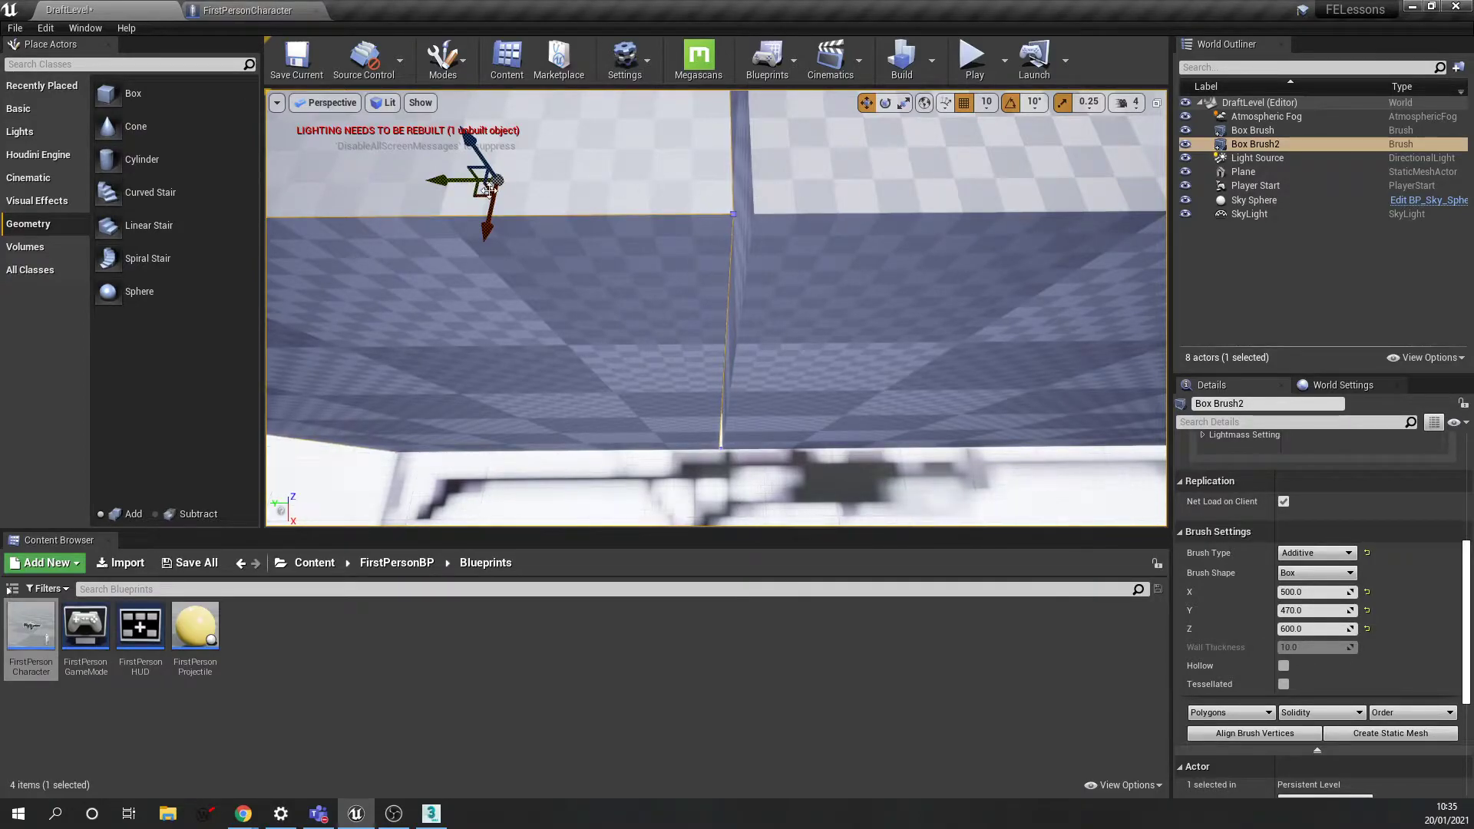
# Move the smaller brush one grid snap into the larger building and back, and review the available position snap sizes
pyautogui.moveTo(454, 178); pyautogui.dragTo(463, 179)
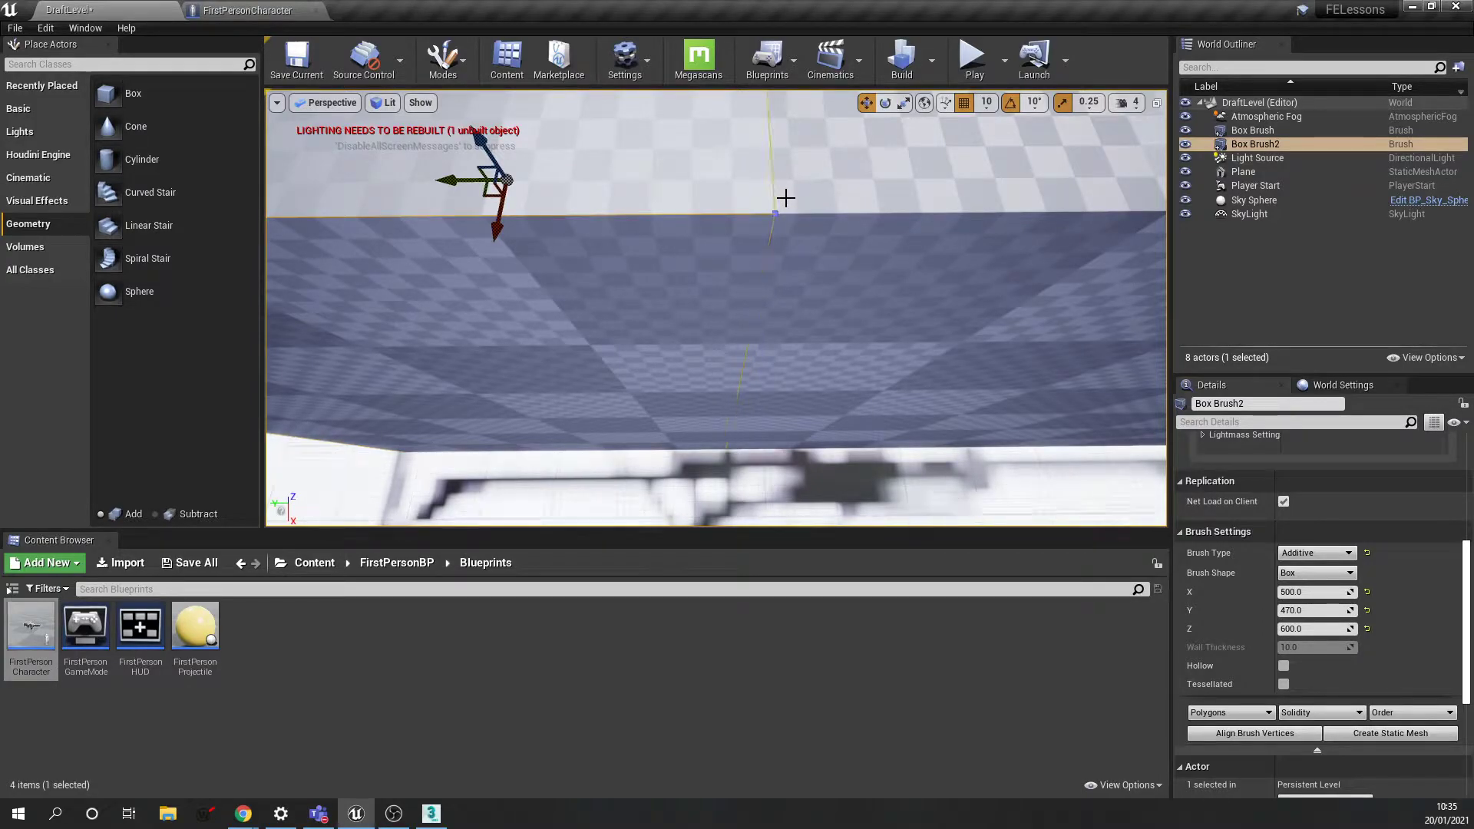
pyautogui.moveTo(465, 180); pyautogui.dragTo(455, 180)
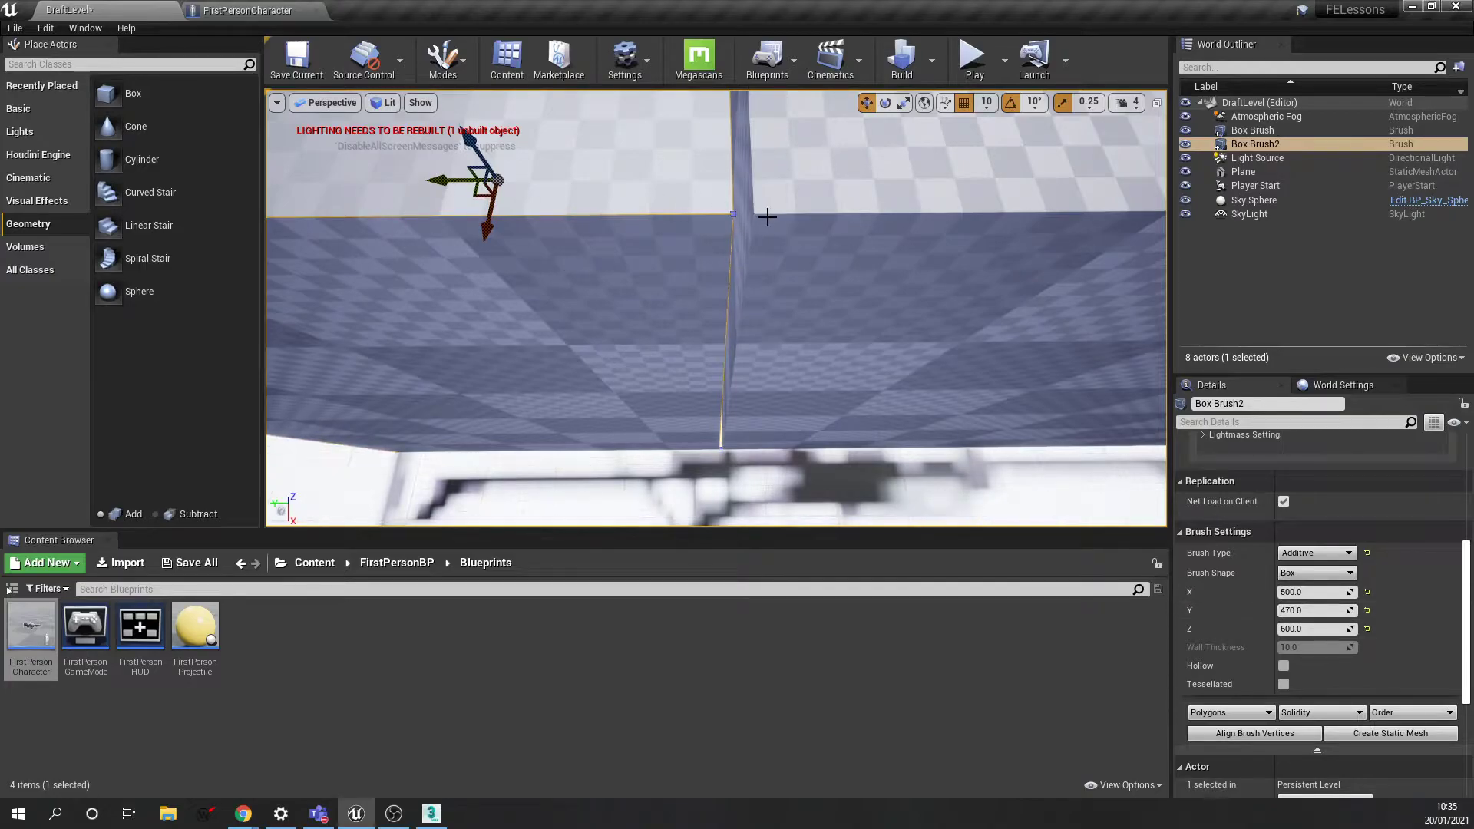
pyautogui.moveTo(457, 182); pyautogui.dragTo(470, 196)
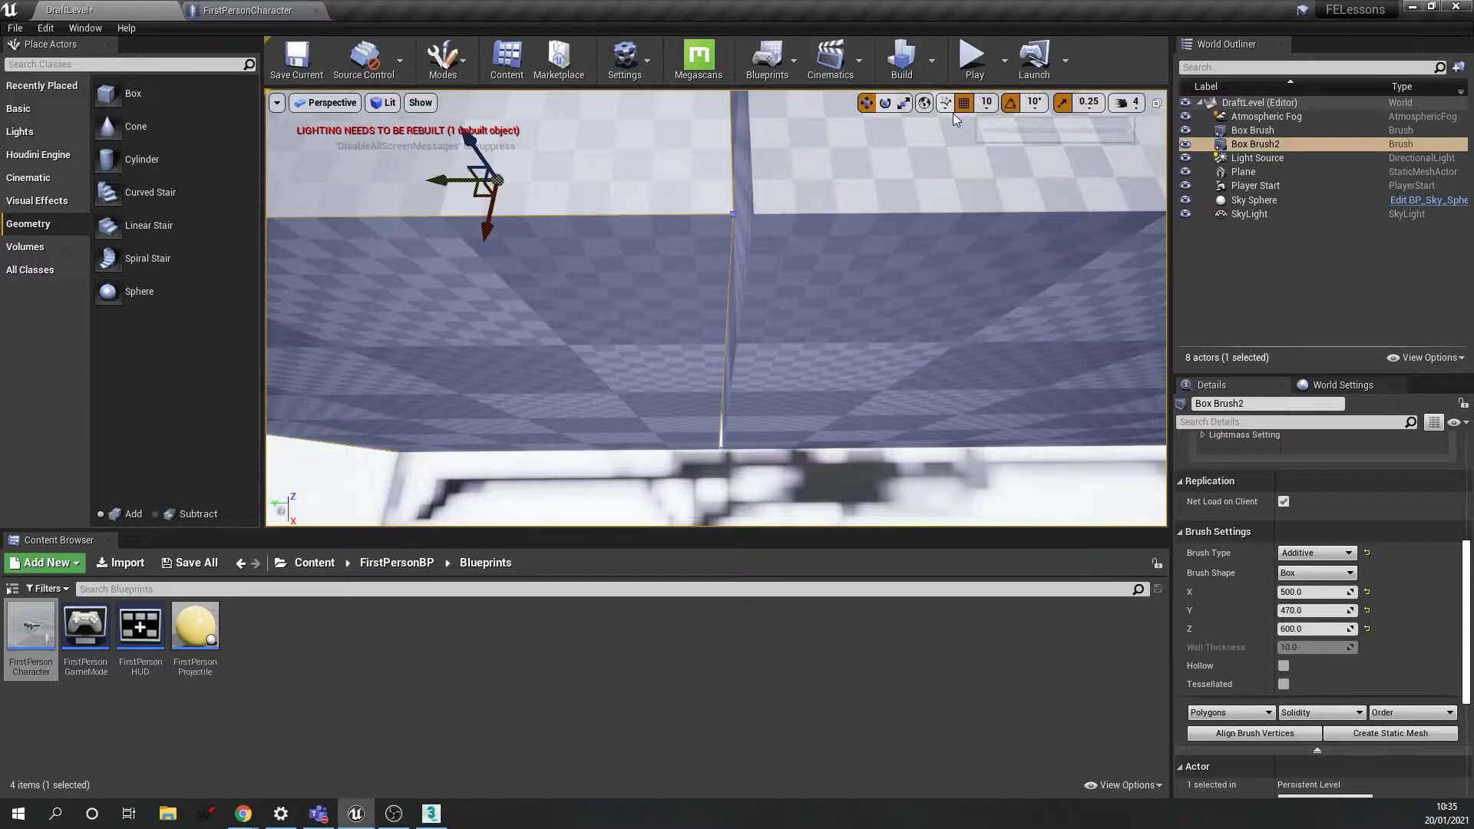
pyautogui.click(988, 106)
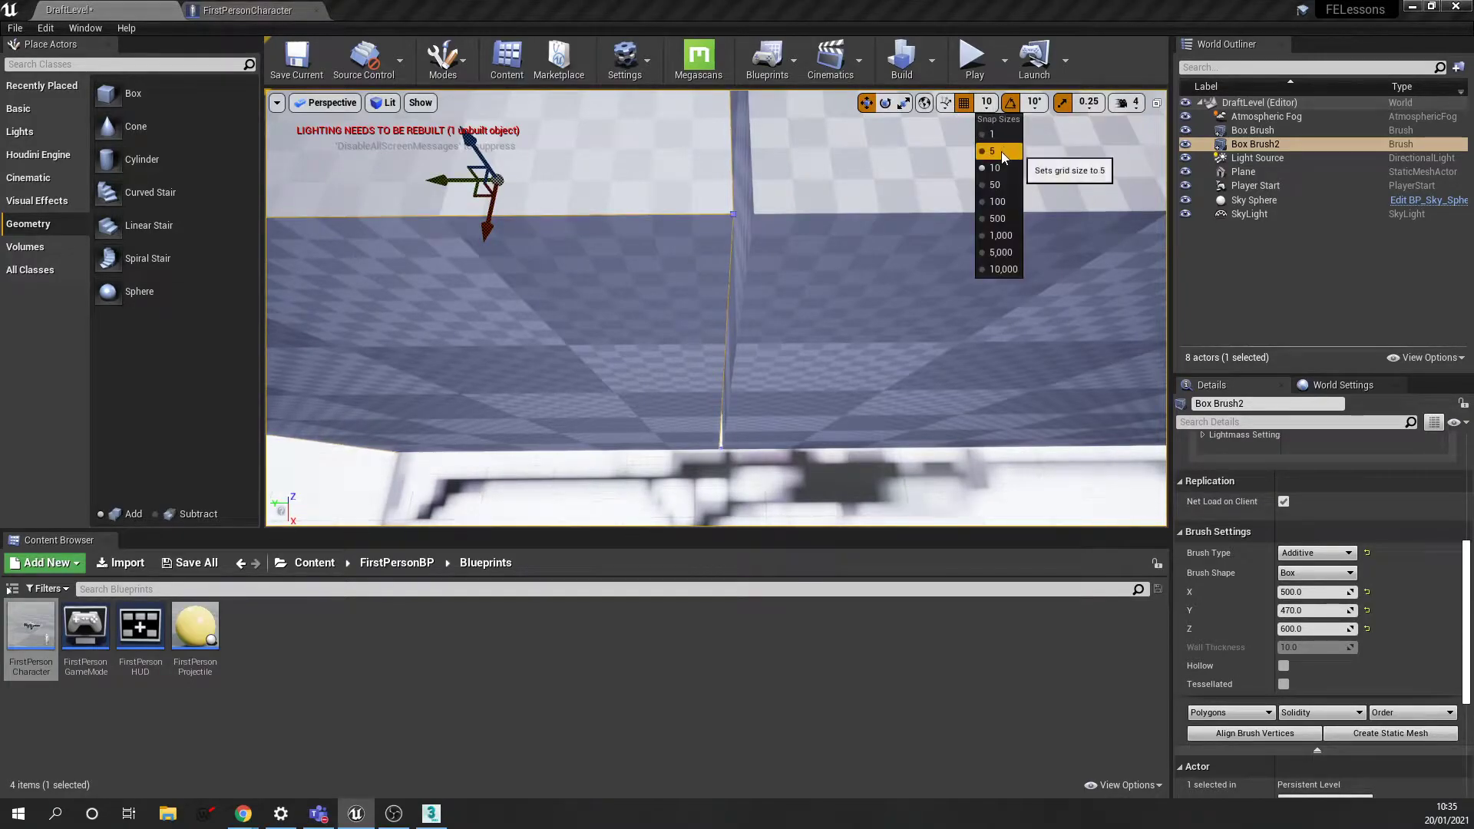
pyautogui.click(1108, 49)
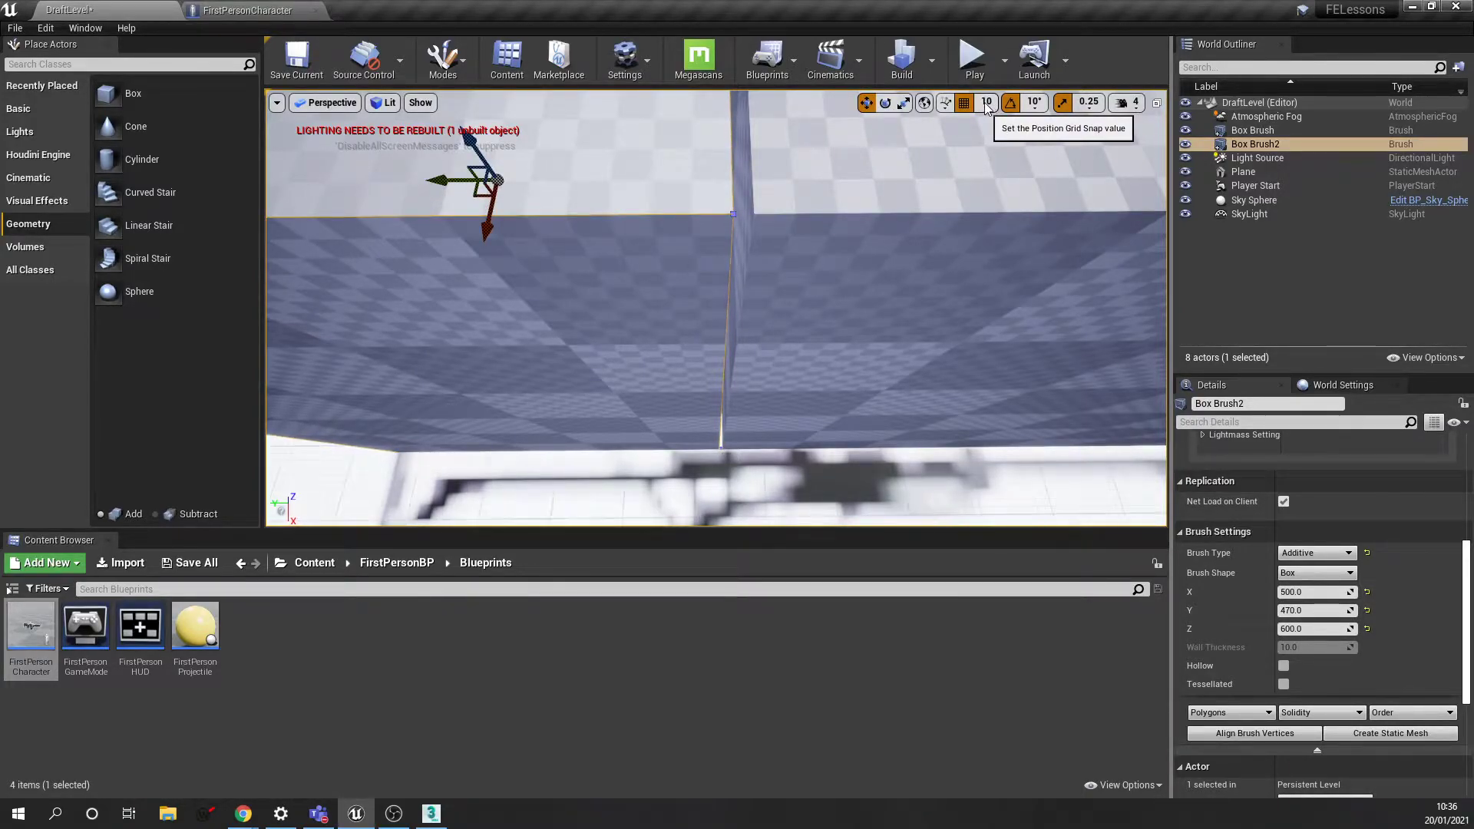
# Set the smaller brush's Y size to 460 and move it along Y flush against the larger building
pyautogui.click(1330, 611)
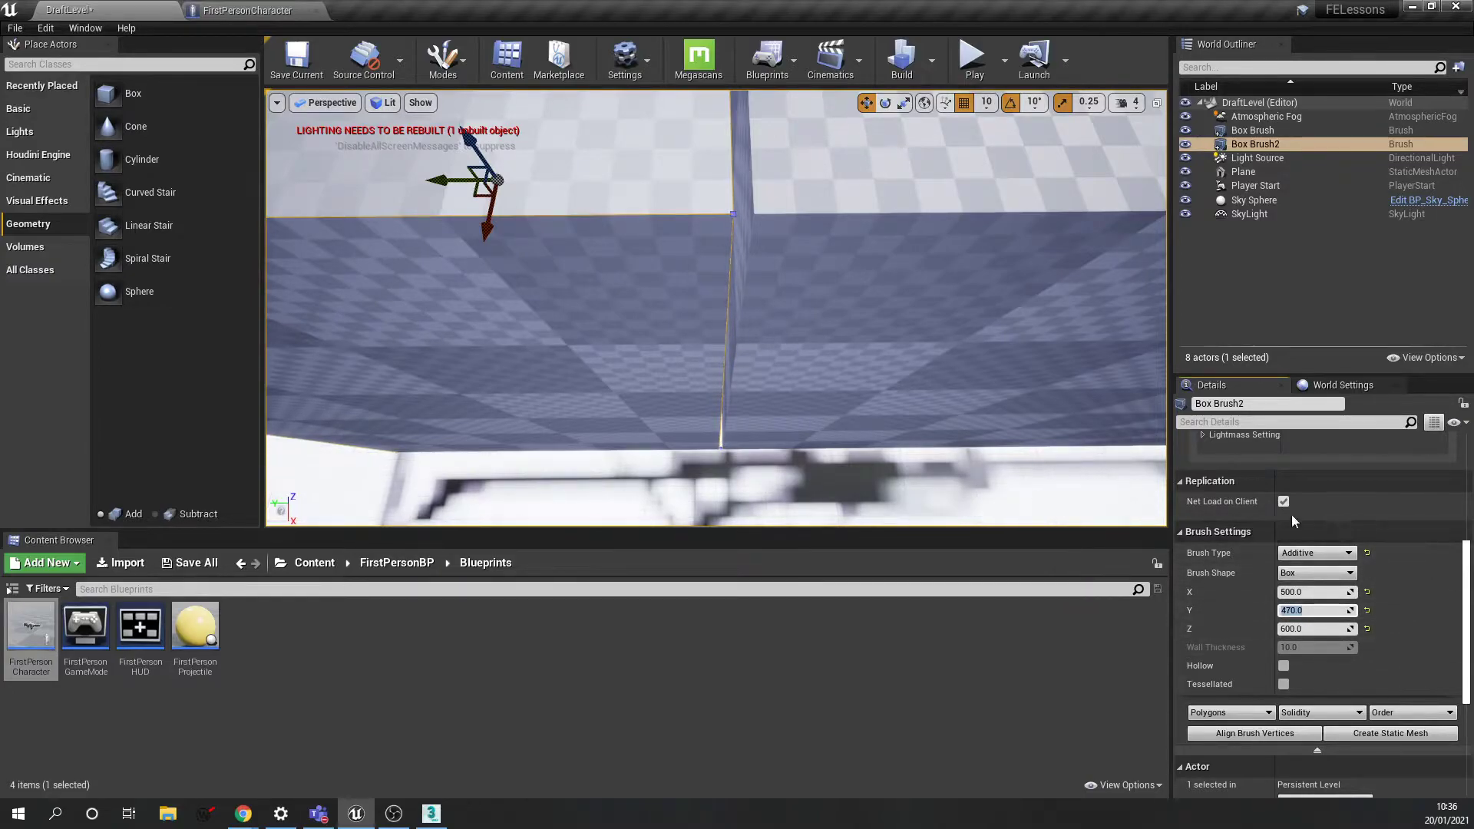
pyautogui.write('460')
pyautogui.press('Return')
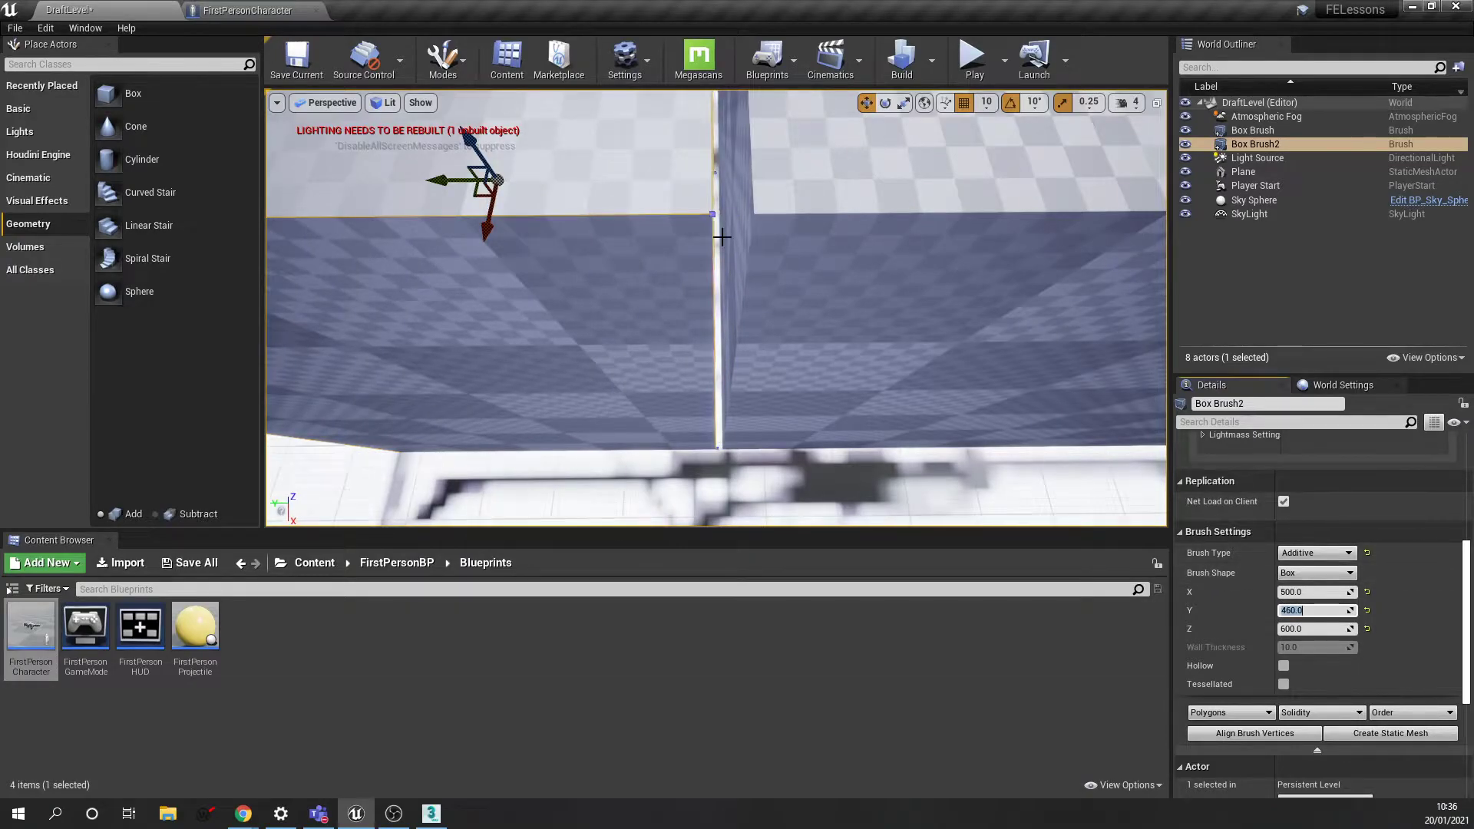
pyautogui.moveTo(456, 180); pyautogui.dragTo(742, 234)
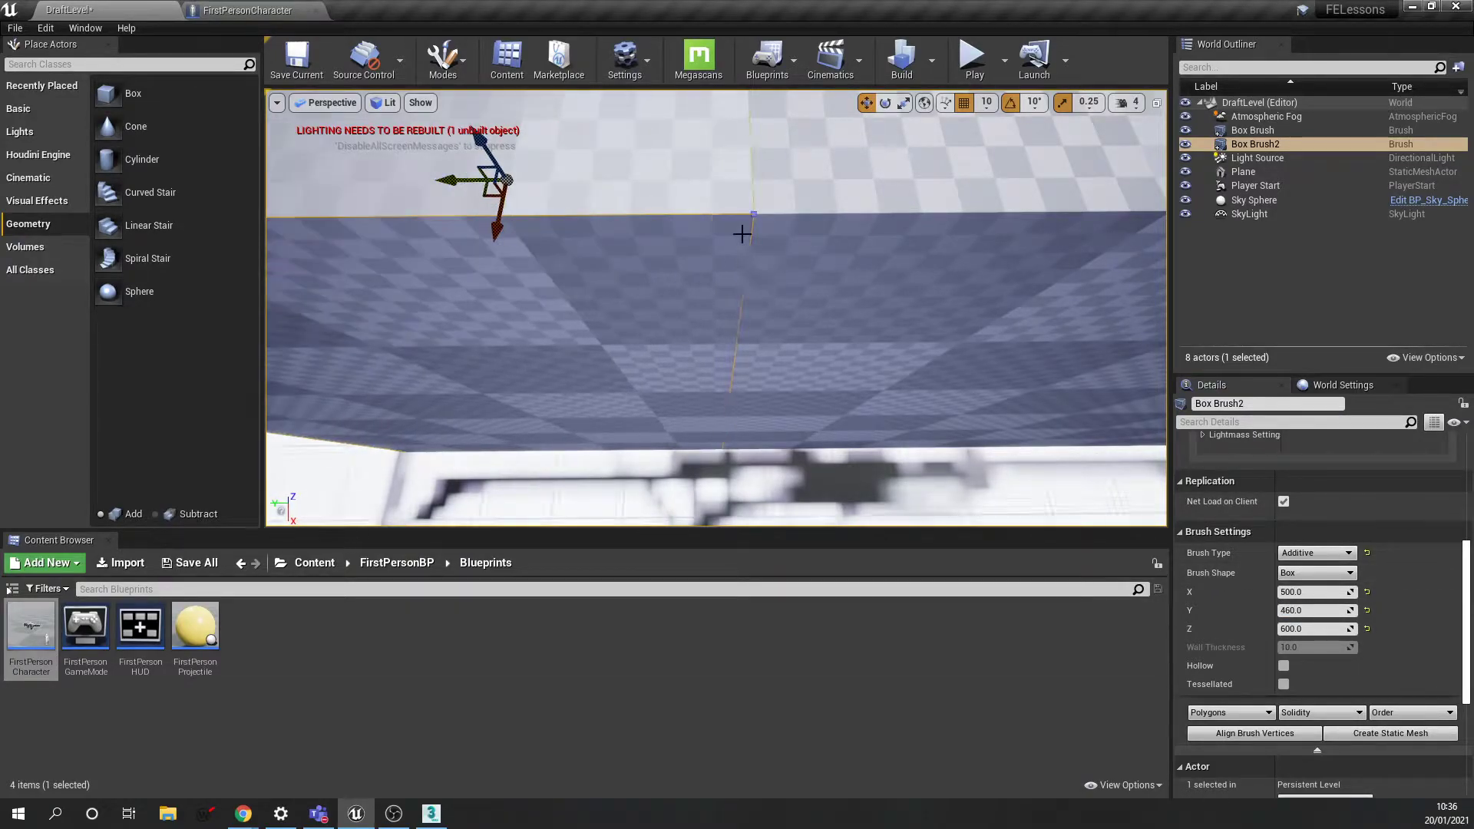
# Inspect the joined buildings from several sides and check the larger brush's sizes
pyautogui.scroll(-4, 760, 237)
pyautogui.moveTo(790, 287)
pyautogui.mouseDown(button='right')
pyautogui.moveTo(821, 370)
pyautogui.moveTo(926, 436)
pyautogui.moveTo(959, 435)
pyautogui.mouseUp(button='right')
pyautogui.click(926, 435)
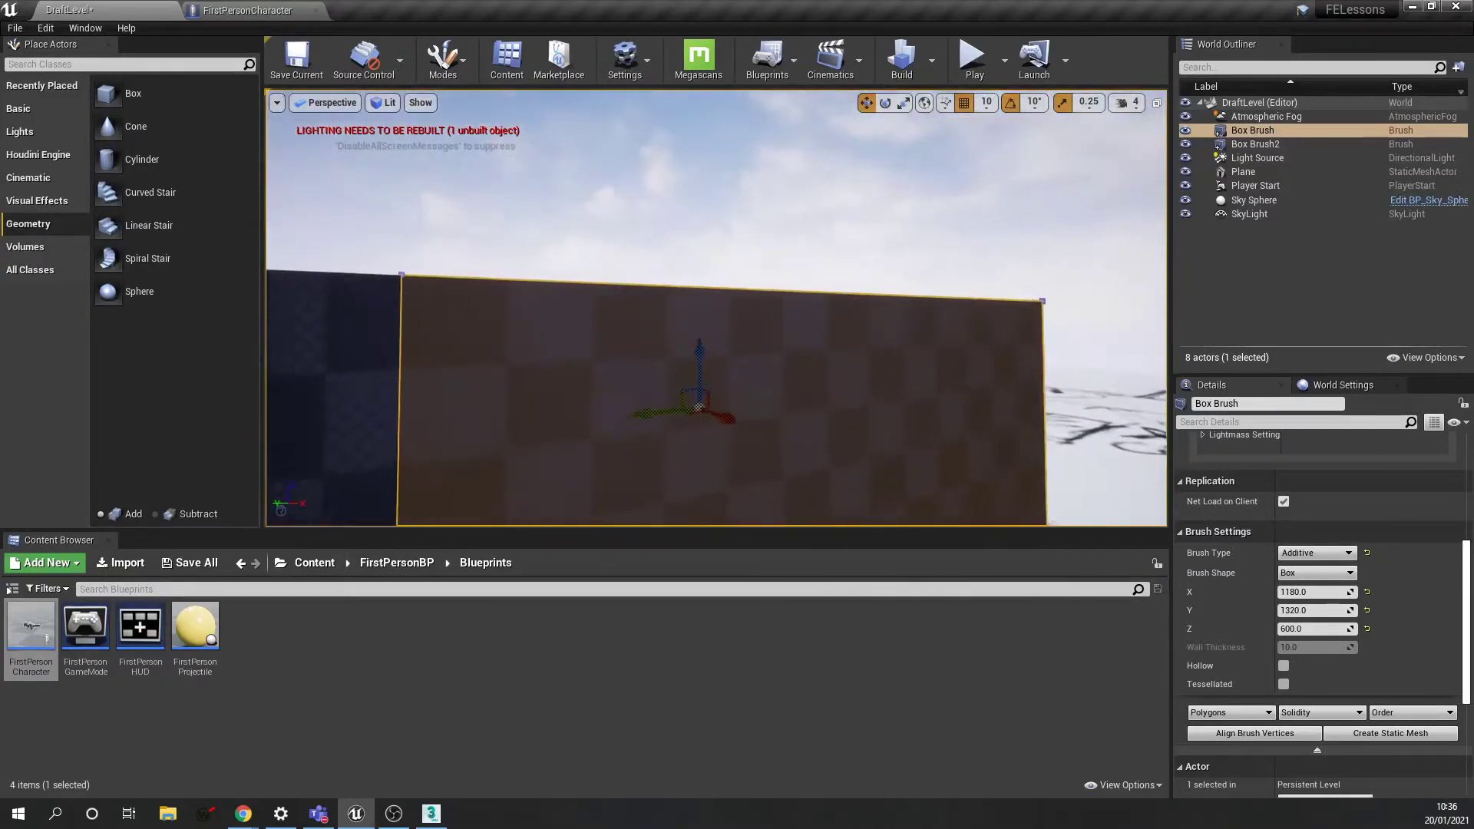
pyautogui.click(868, 401)
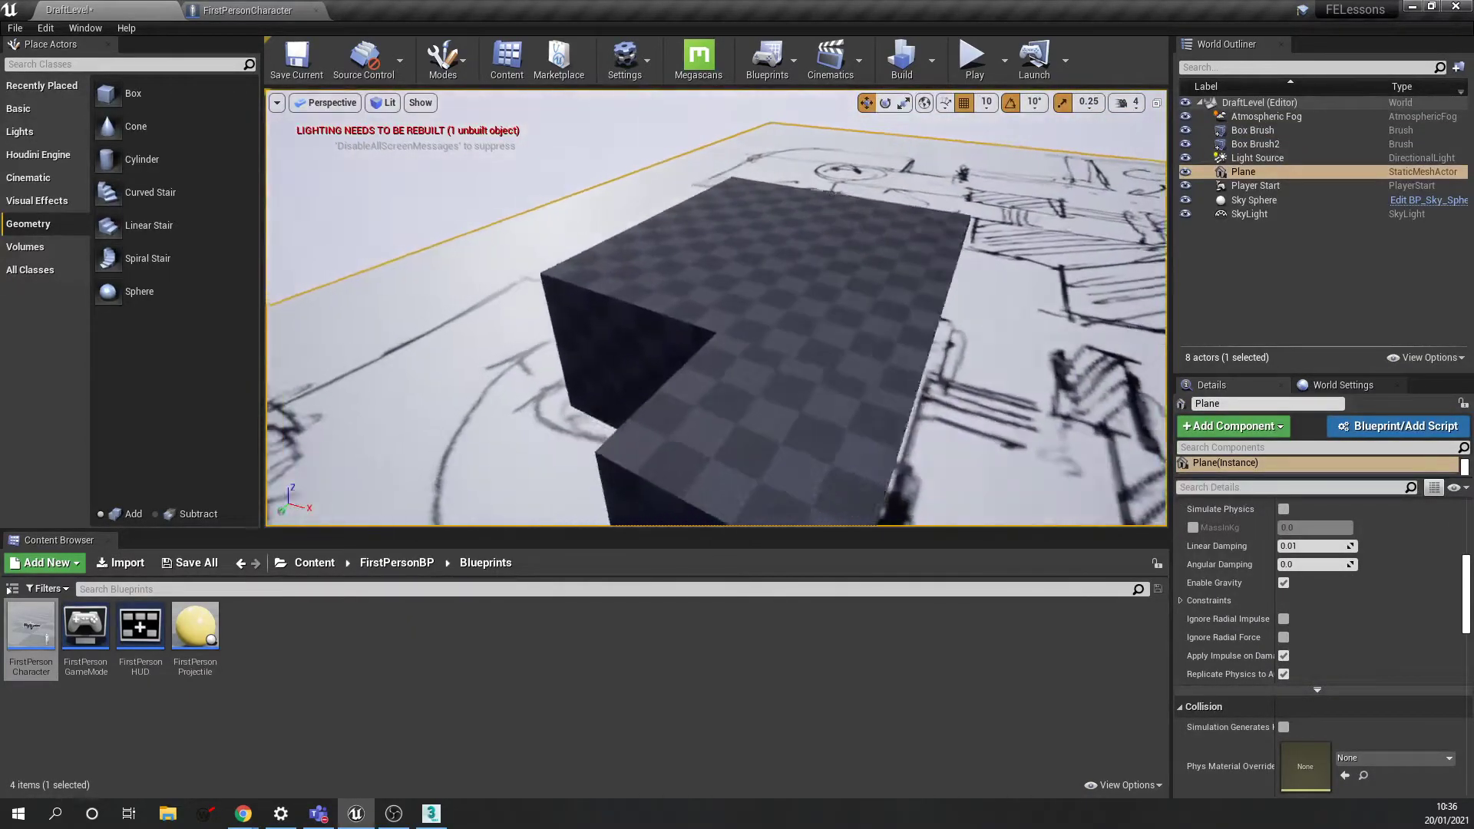
# Place a Curved Stair brush on the drawing beside the larger building's wall
pyautogui.moveTo(931, 369); pyautogui.dragTo(952, 357, button='right')
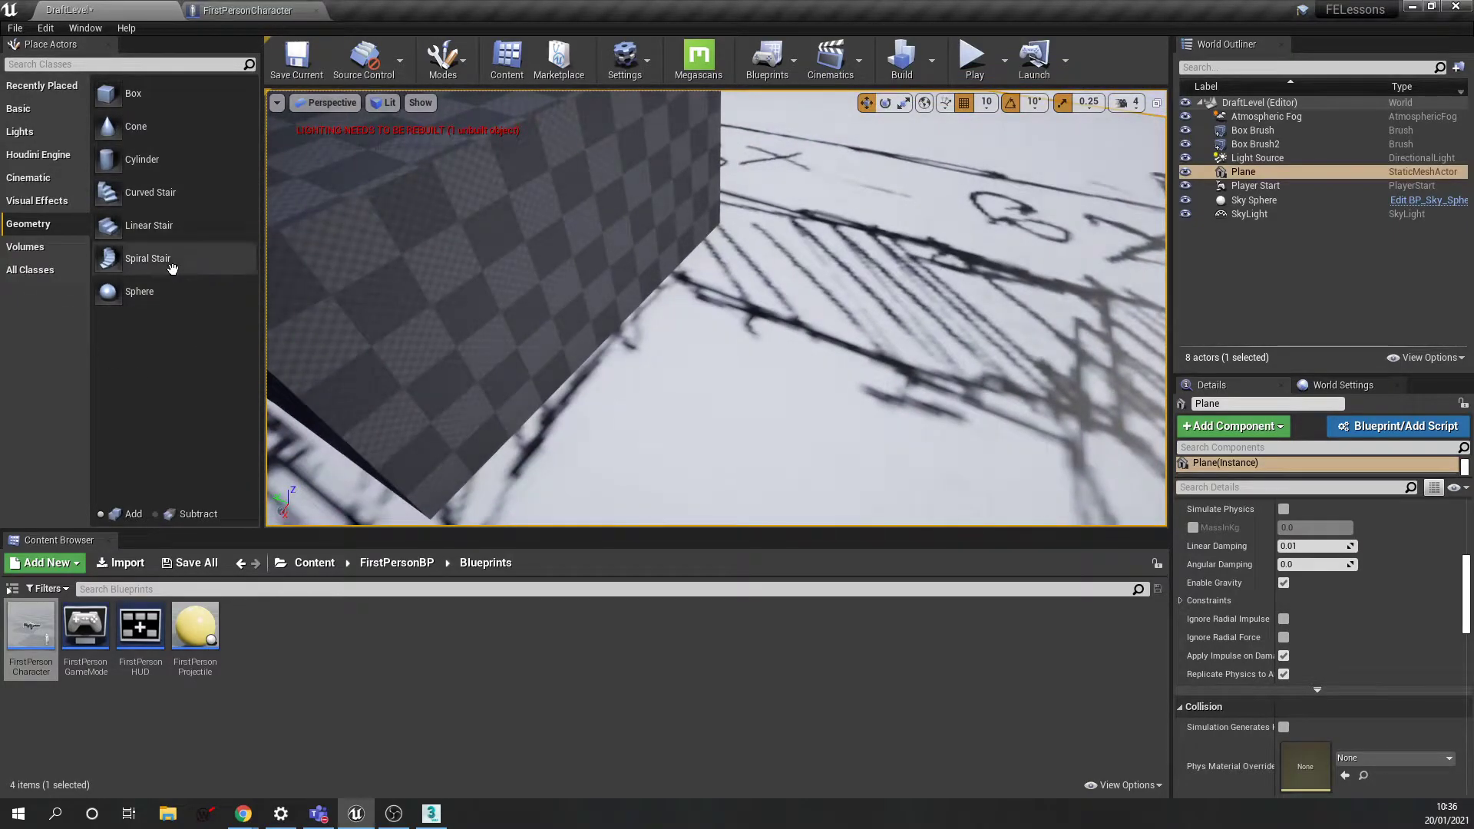
pyautogui.moveTo(144, 196); pyautogui.dragTo(742, 315)
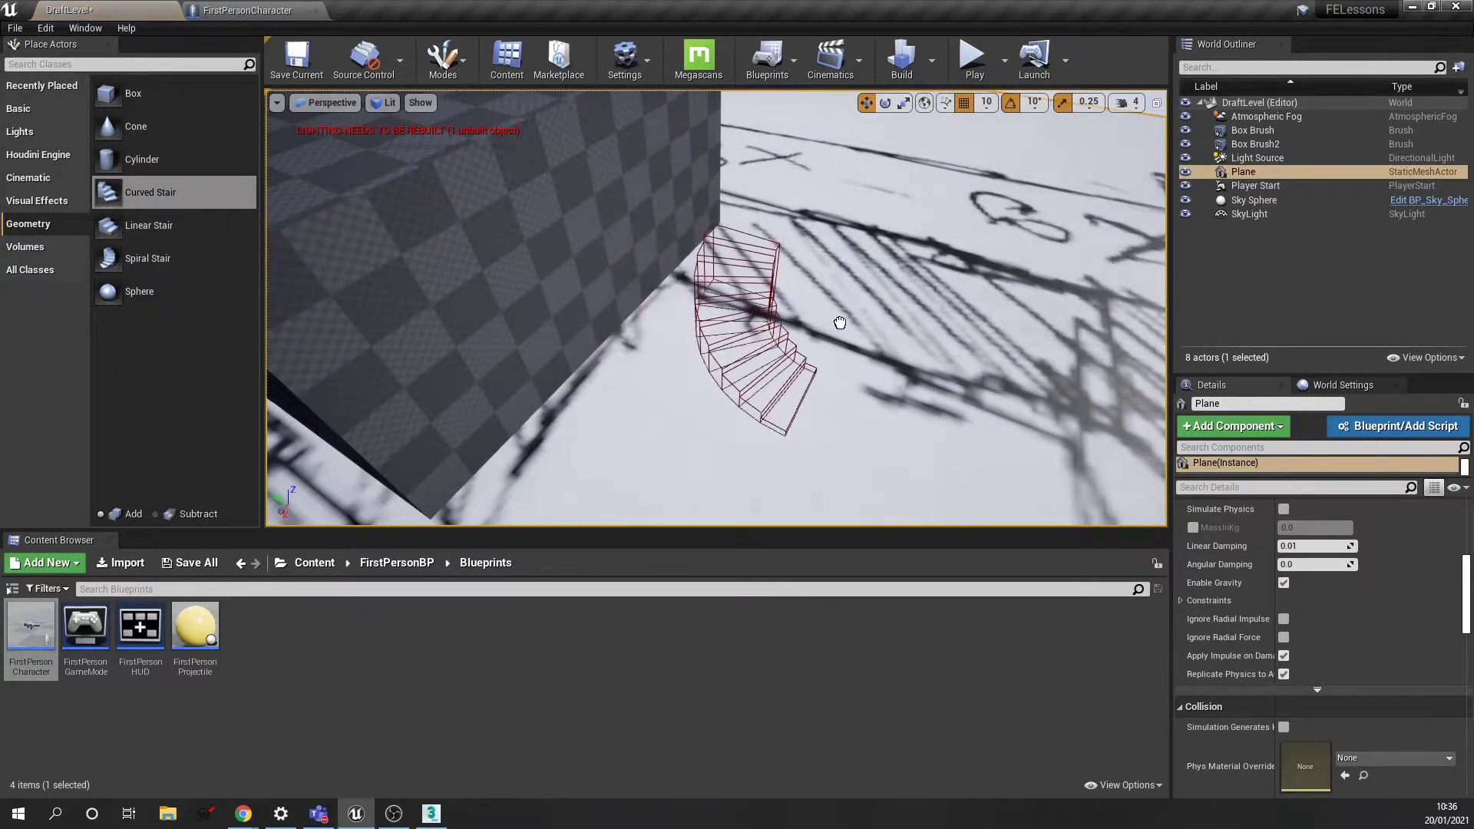
pyautogui.moveTo(840, 322); pyautogui.dragTo(831, 323)
pyautogui.moveTo(830, 323)
pyautogui.mouseDown(button='right')
pyautogui.moveTo(791, 265)
pyautogui.moveTo(840, 276)
pyautogui.mouseUp(button='right')
pyautogui.moveTo(675, 215)
pyautogui.mouseDown(button='right')
pyautogui.moveTo(683, 203)
pyautogui.moveTo(700, 226)
pyautogui.mouseUp(button='right')
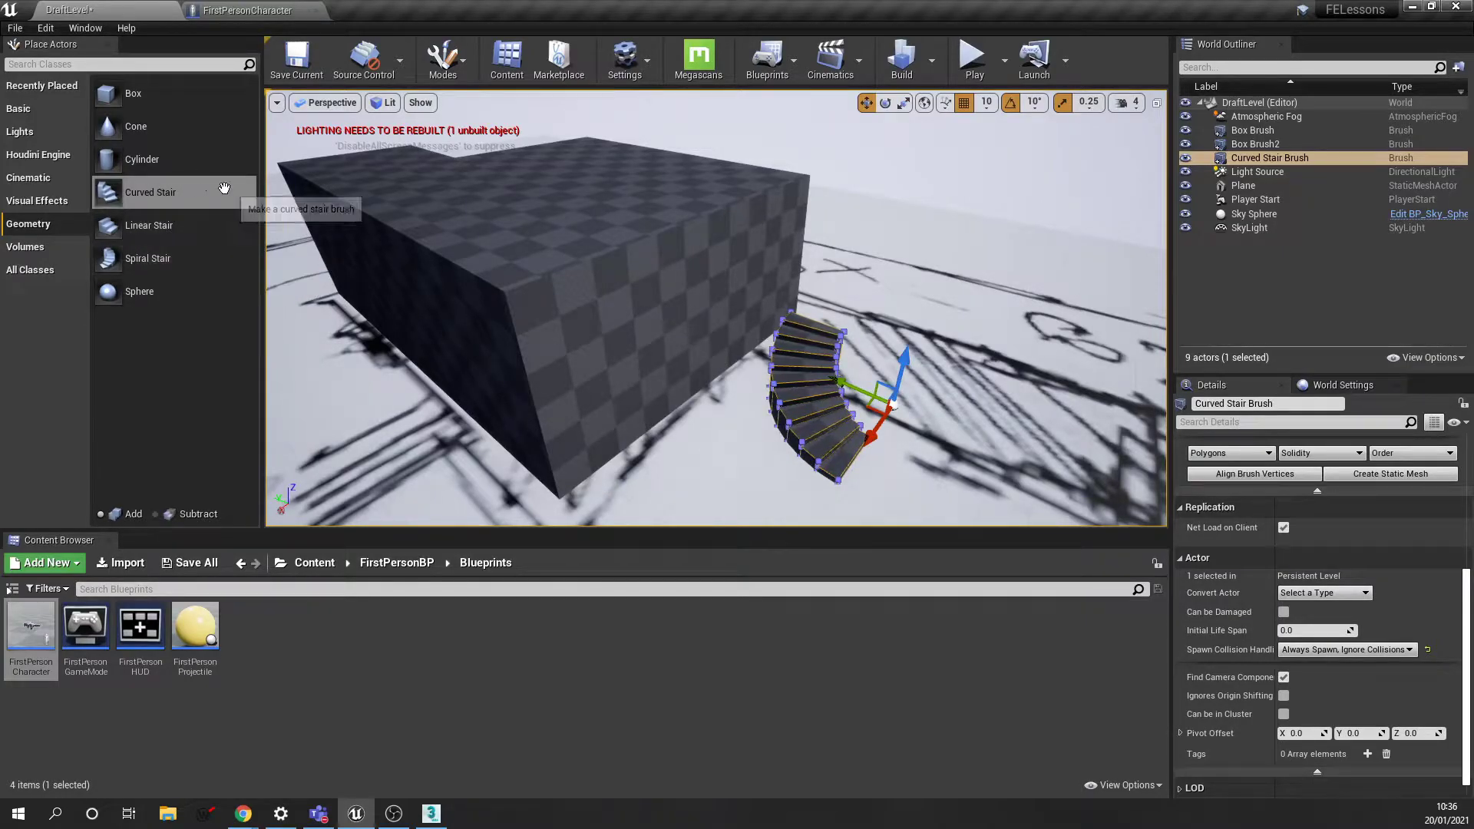
# Make the curved stair brush turn counter clockwise in its Brush Settings
pyautogui.moveTo(816, 327)
pyautogui.mouseDown(button='right')
pyautogui.moveTo(837, 349)
pyautogui.moveTo(817, 351)
pyautogui.mouseUp(button='right')
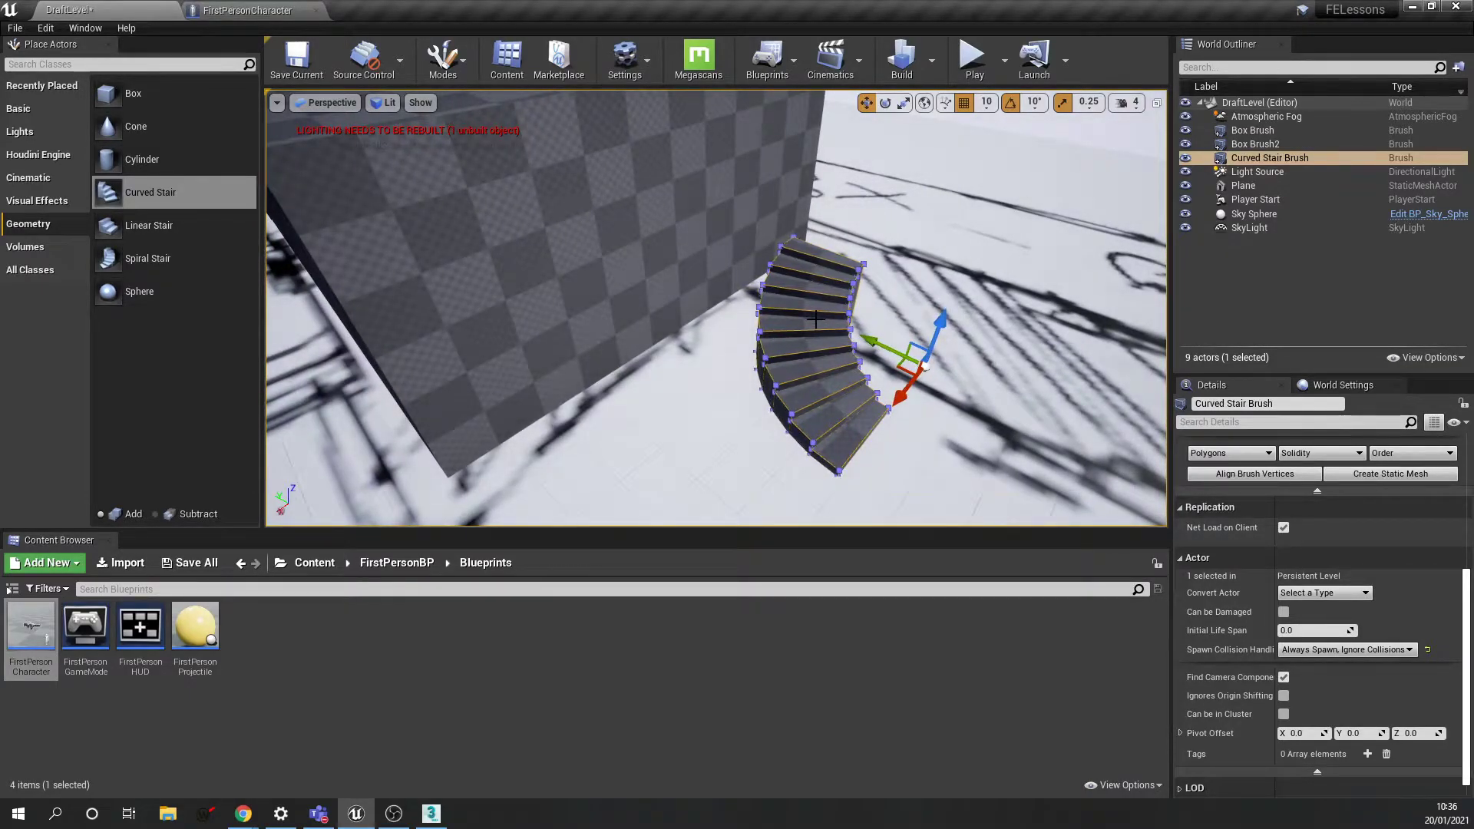
pyautogui.scroll(-1, 1442, 583)
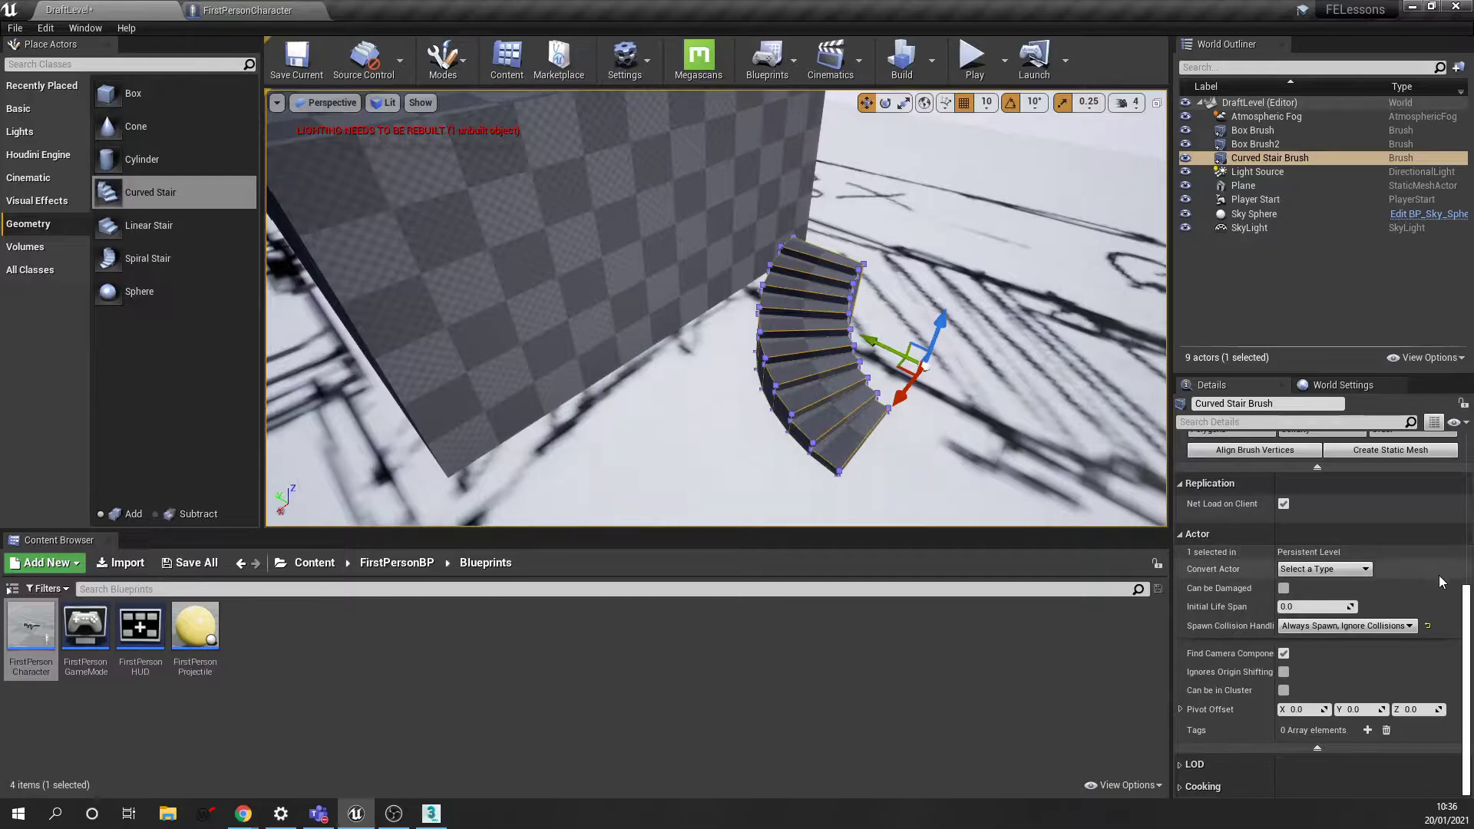
pyautogui.scroll(3, 1467, 564)
pyautogui.scroll(3, 1467, 565)
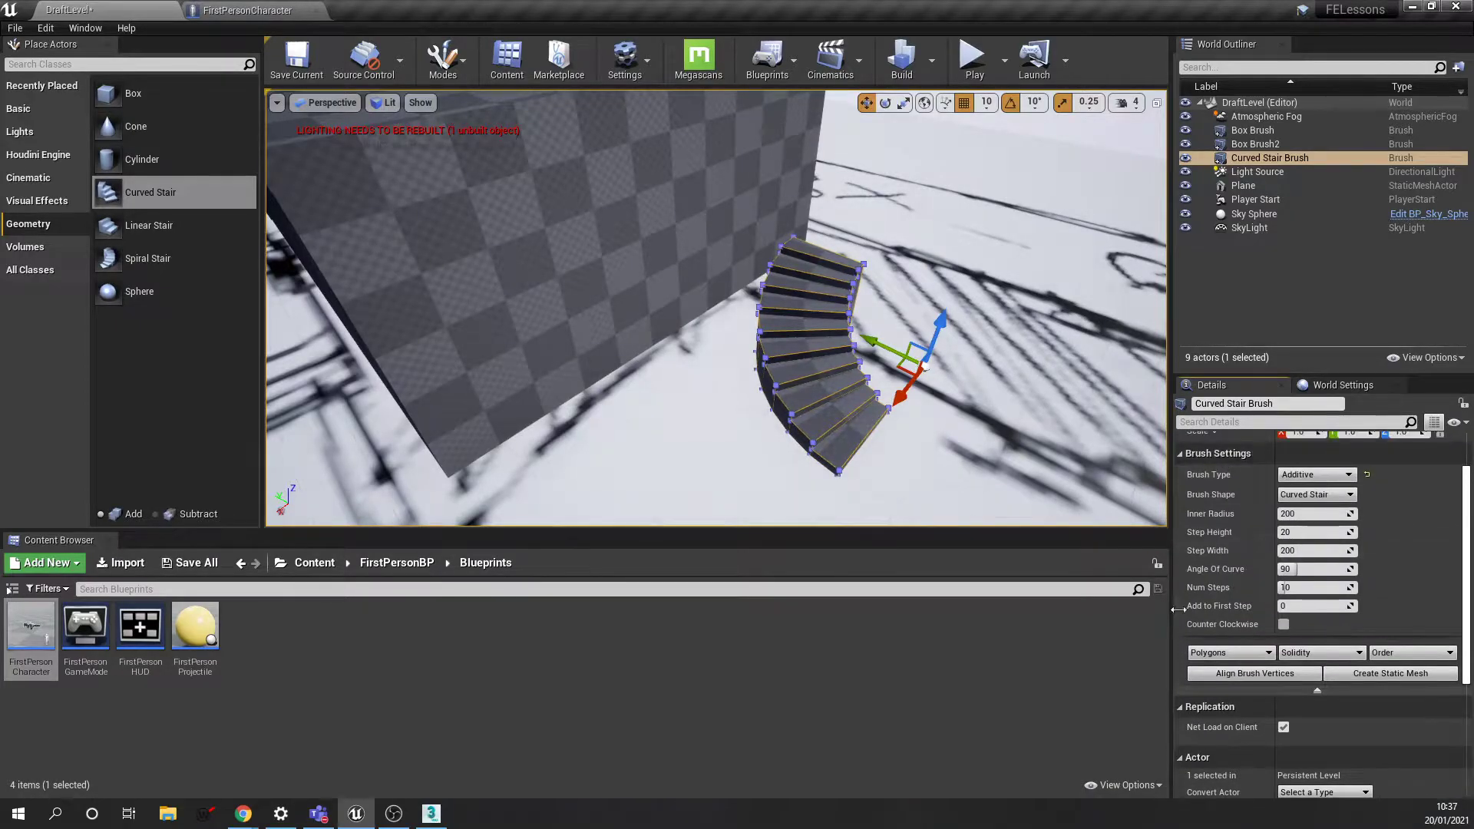
pyautogui.click(1283, 625)
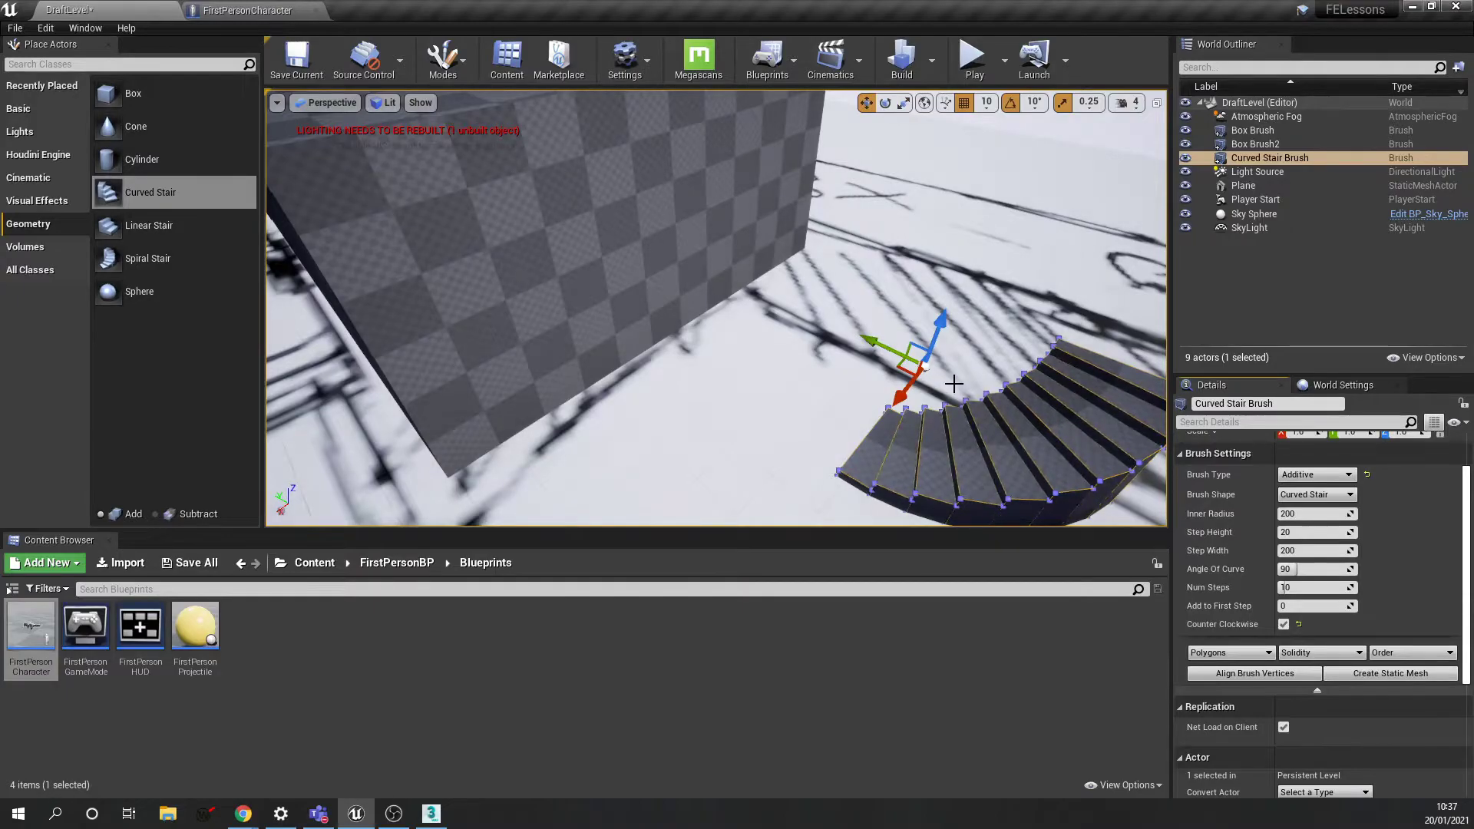
# Rotate the curved stair brush about its vertical axis so it climbs toward the building
pyautogui.press('e')
pyautogui.moveTo(908, 415)
pyautogui.mouseDown()
pyautogui.moveTo(967, 433)
pyautogui.moveTo(1028, 405)
pyautogui.moveTo(876, 429)
pyautogui.mouseUp()
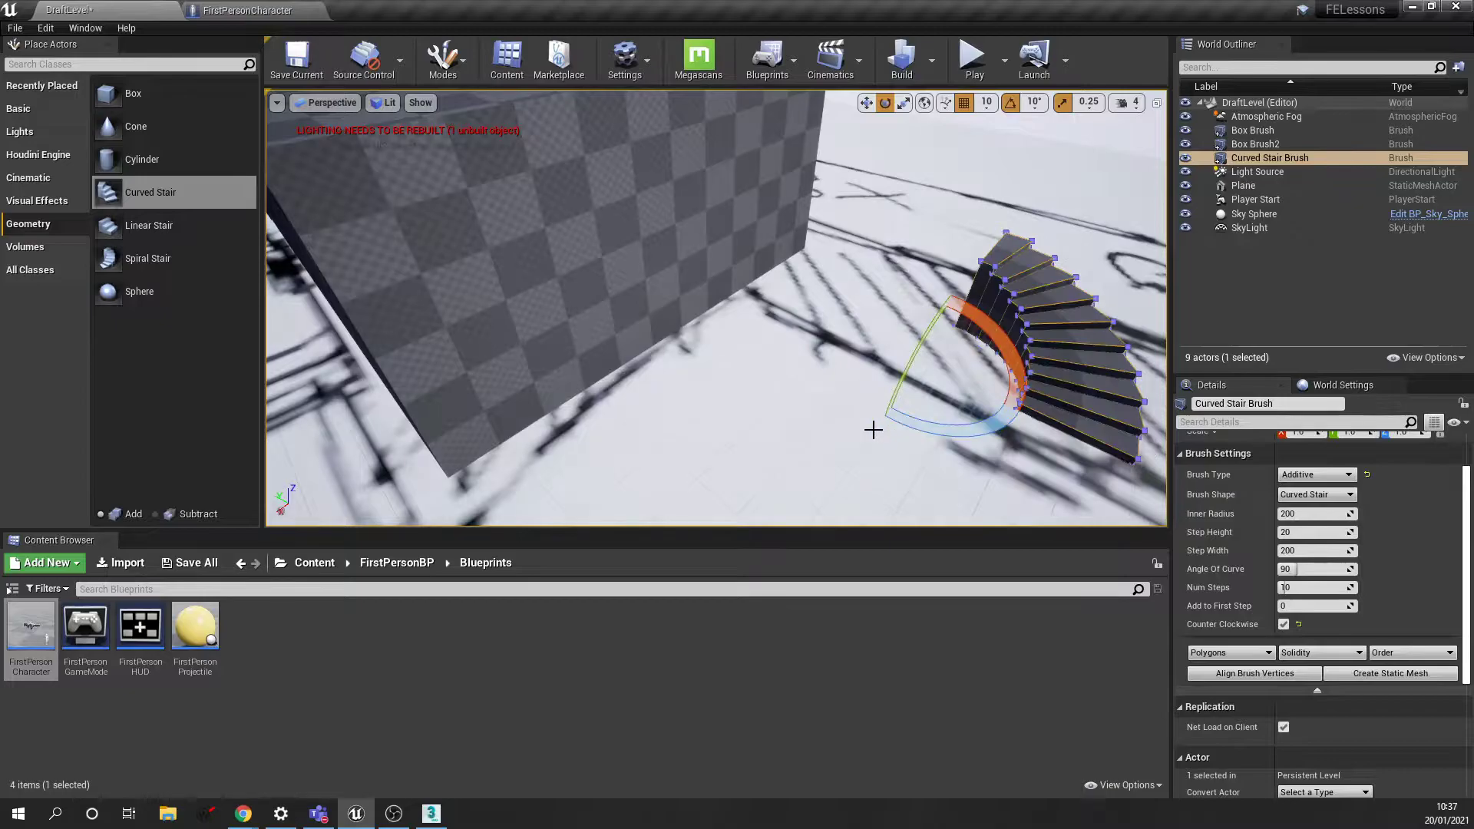
pyautogui.press('w')
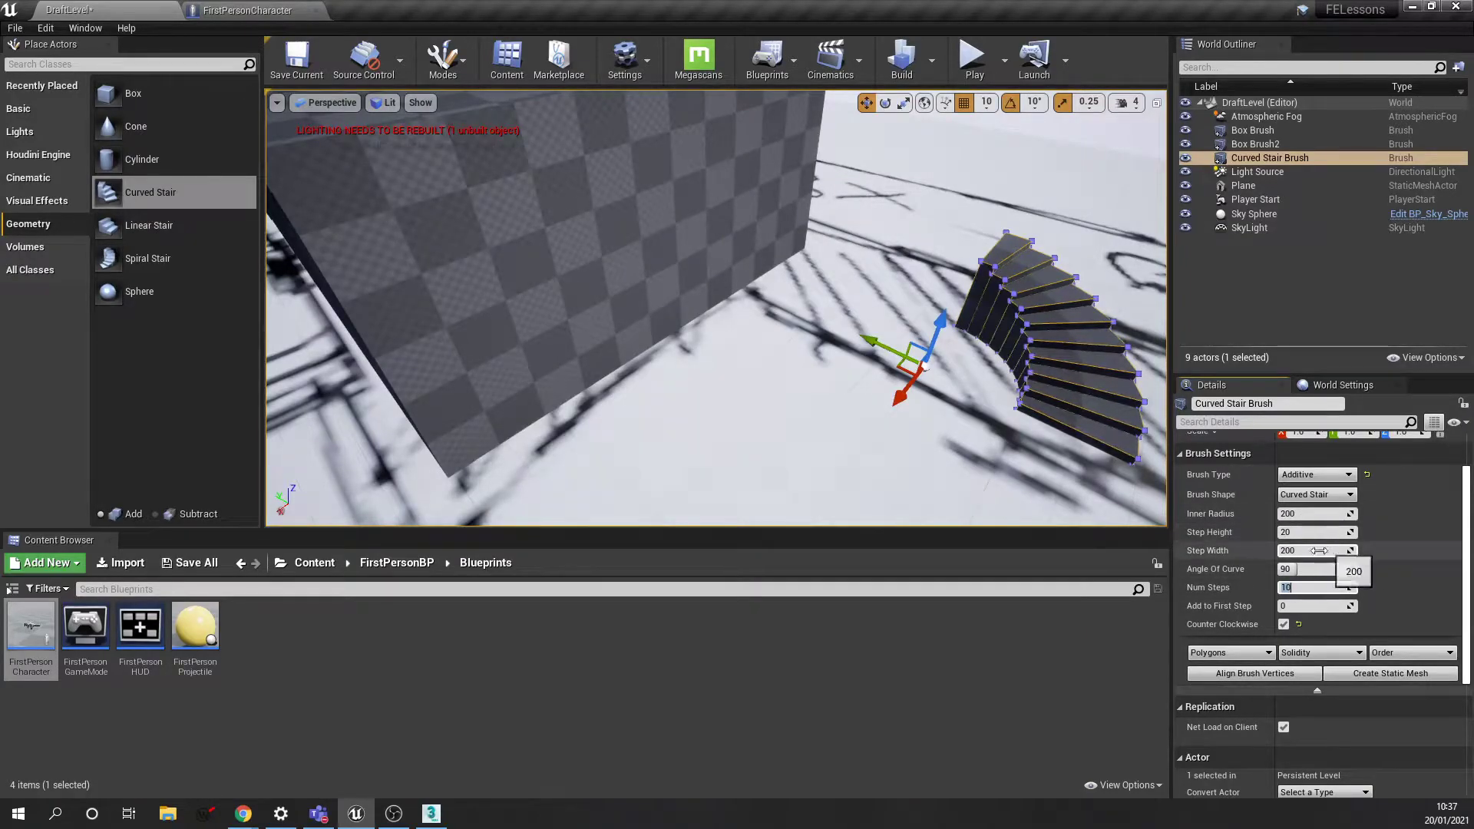
# Set the curved stair brush's number of steps to 30
pyautogui.moveTo(870, 436); pyautogui.dragTo(870, 436)
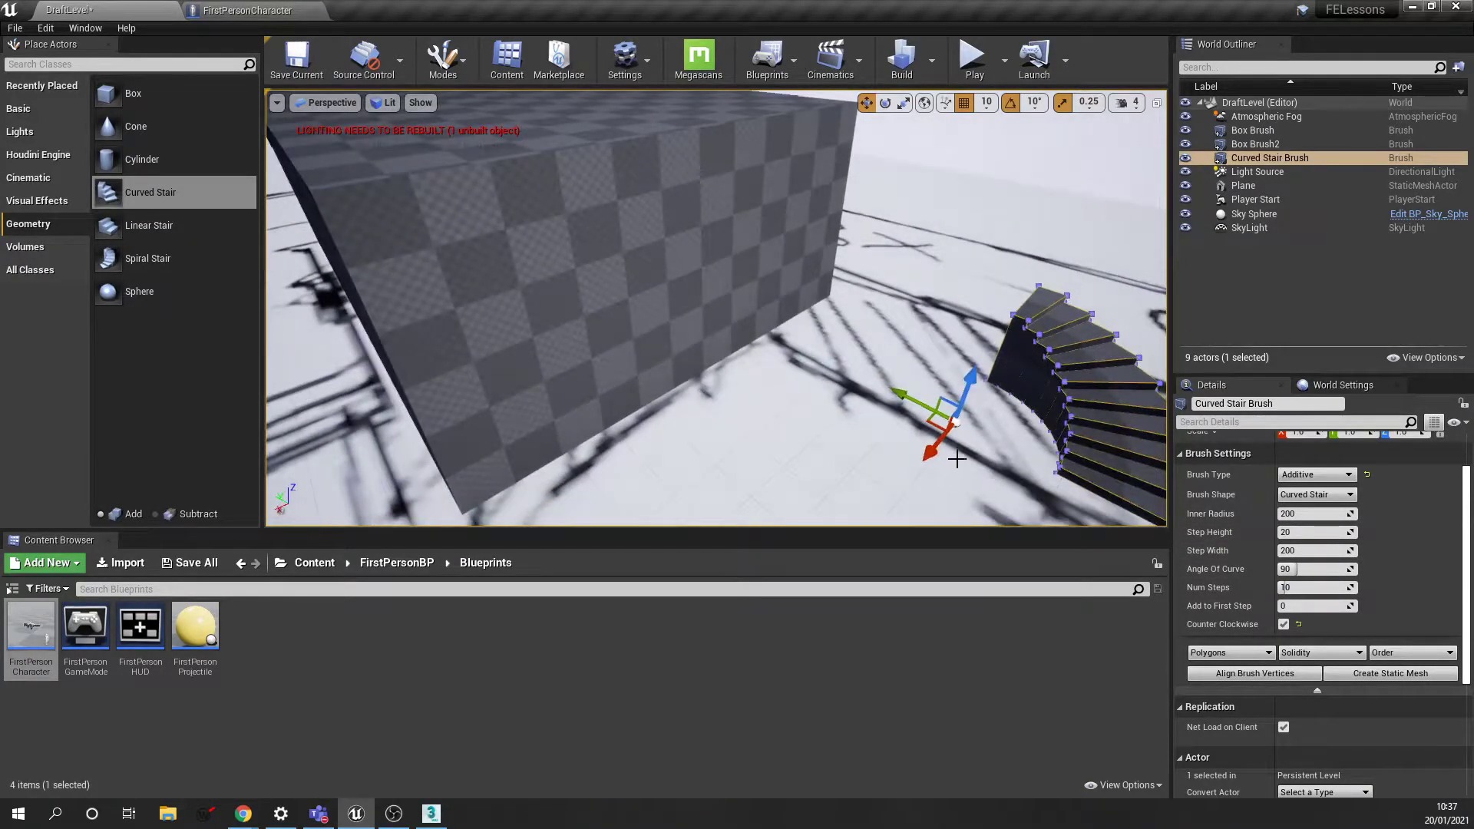
pyautogui.moveTo(832, 431); pyautogui.dragTo(855, 334, button='right')
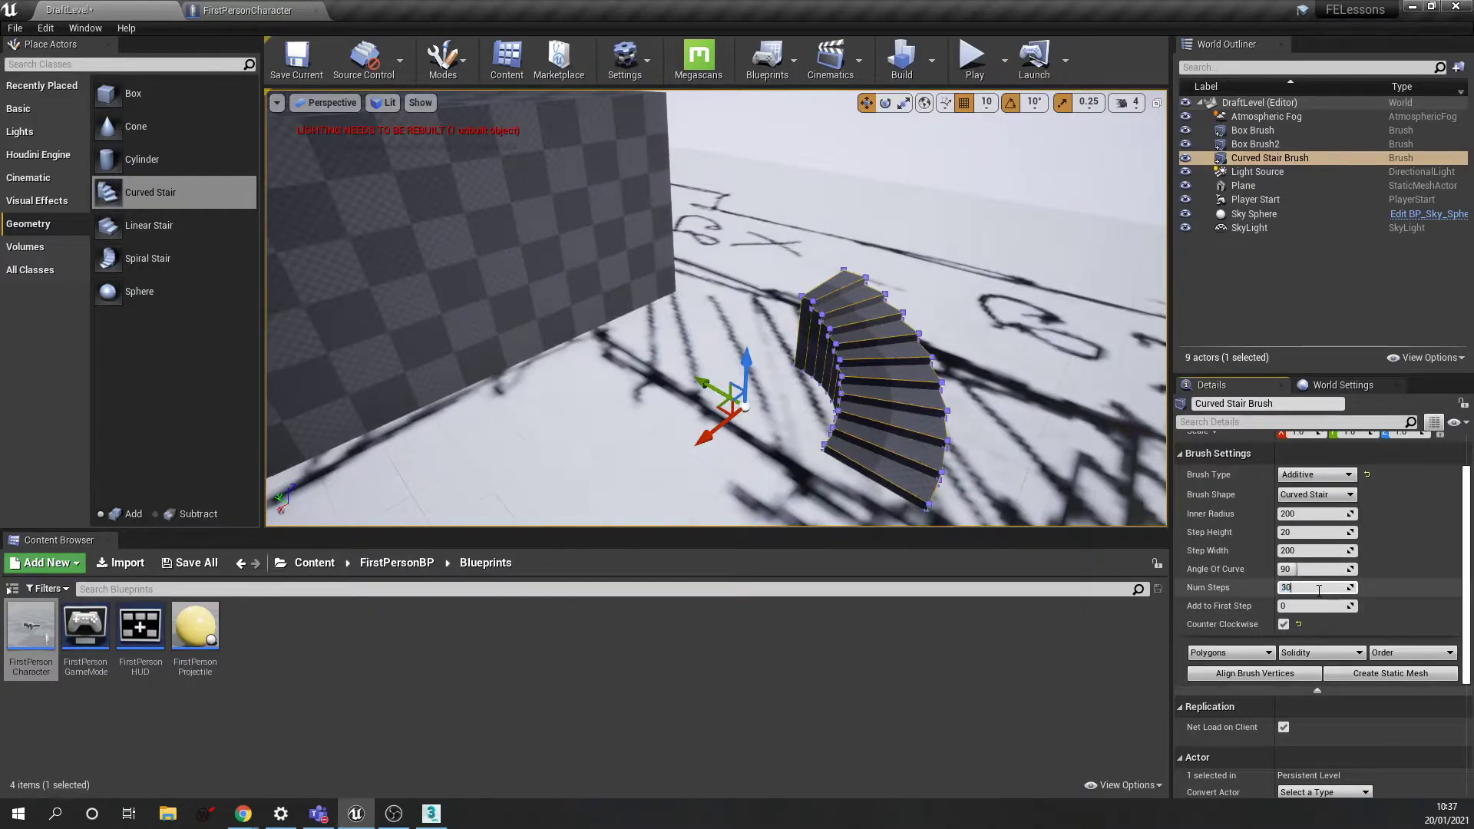
pyautogui.press('Return')
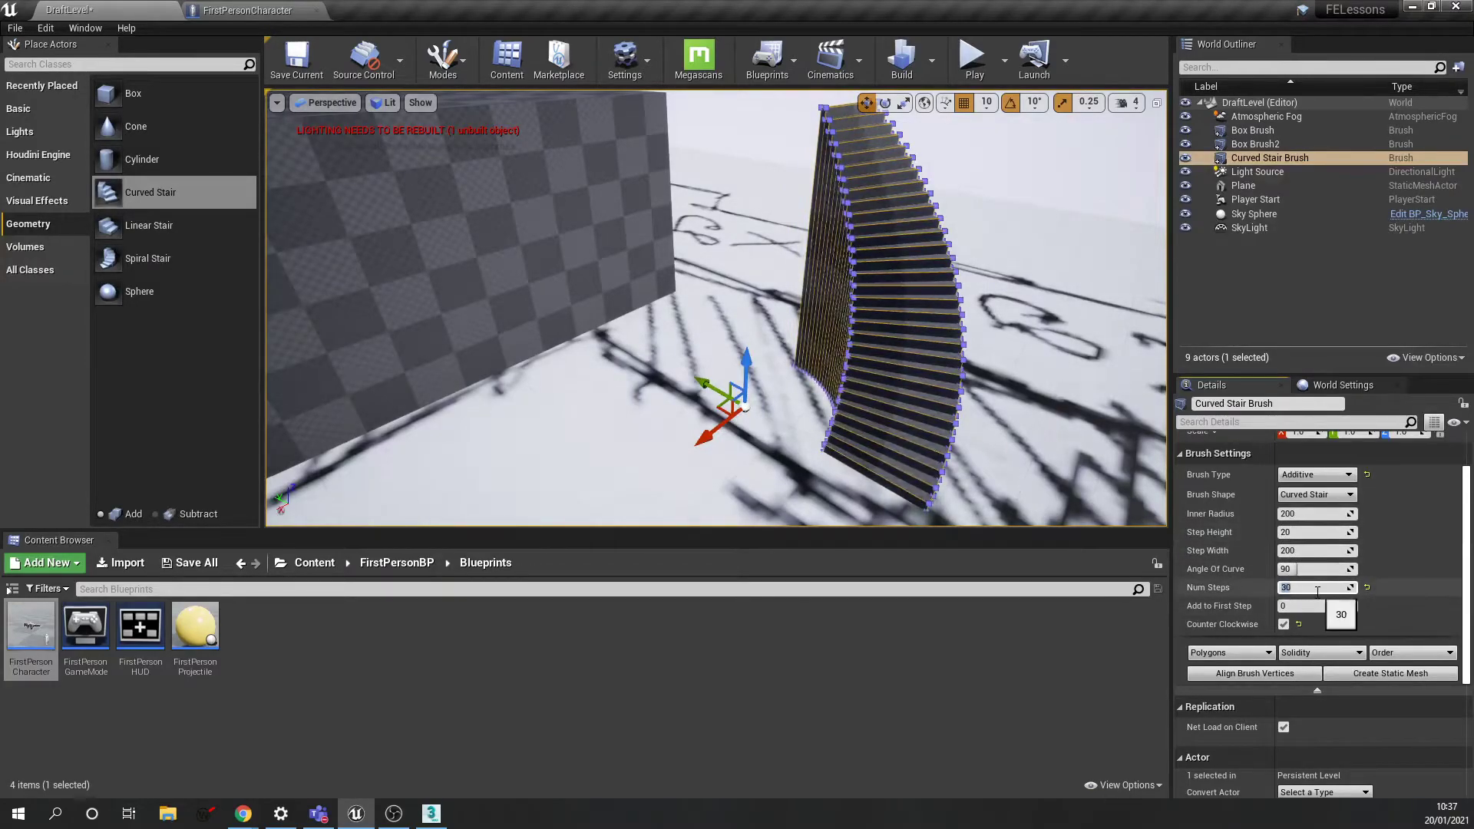
# Move the curved stair brush along X and Y toward the building so its upper end meets the wall
pyautogui.moveTo(965, 375)
pyautogui.mouseDown(button='right')
pyautogui.moveTo(837, 330)
pyautogui.moveTo(978, 396)
pyautogui.moveTo(822, 452)
pyautogui.mouseUp(button='right')
pyautogui.press('w')
pyautogui.moveTo(825, 444); pyautogui.dragTo(808, 464)
pyautogui.moveTo(798, 409); pyautogui.dragTo(690, 375)
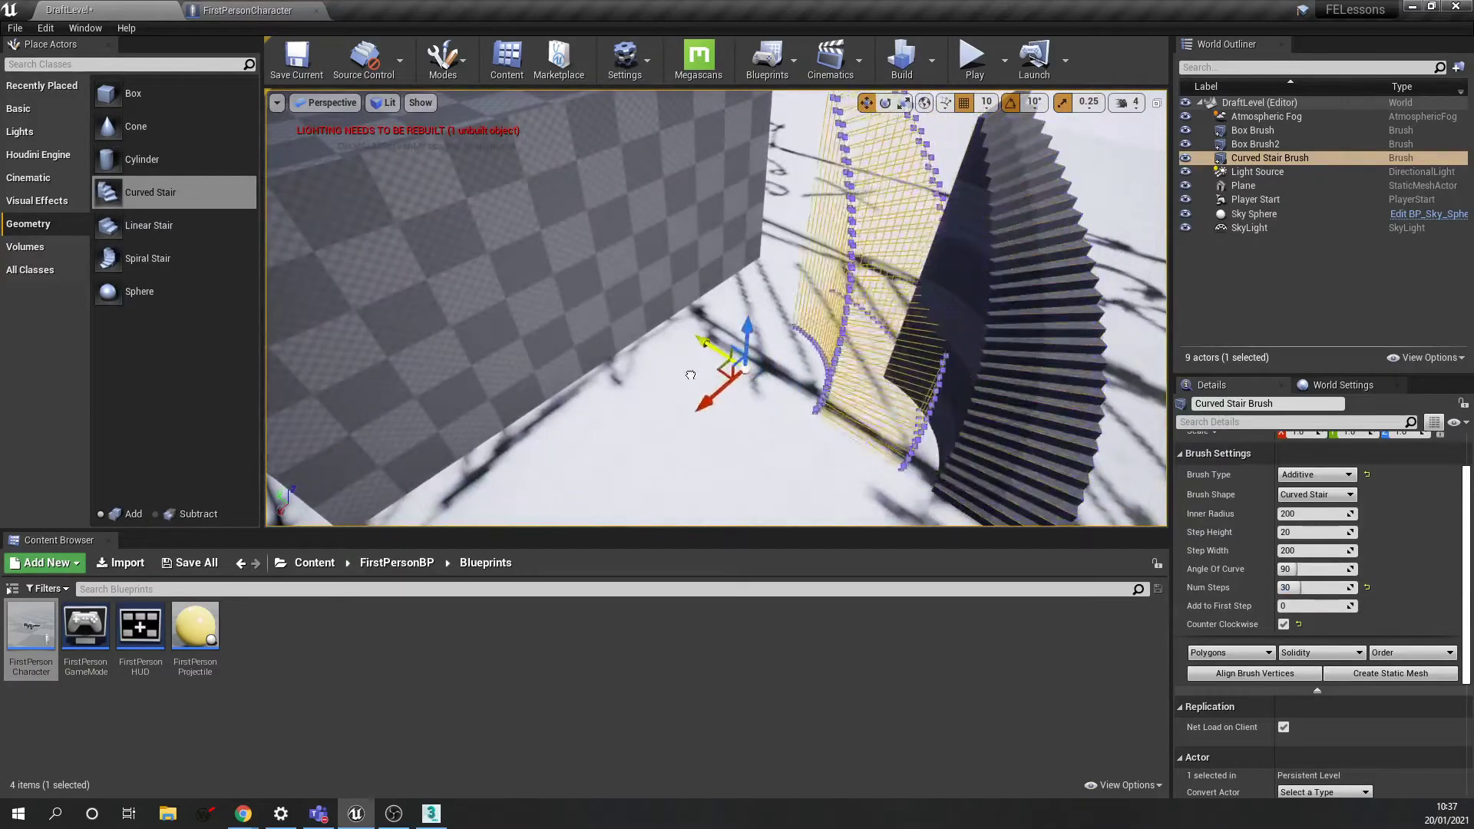
pyautogui.moveTo(657, 401); pyautogui.dragTo(630, 400, button='right')
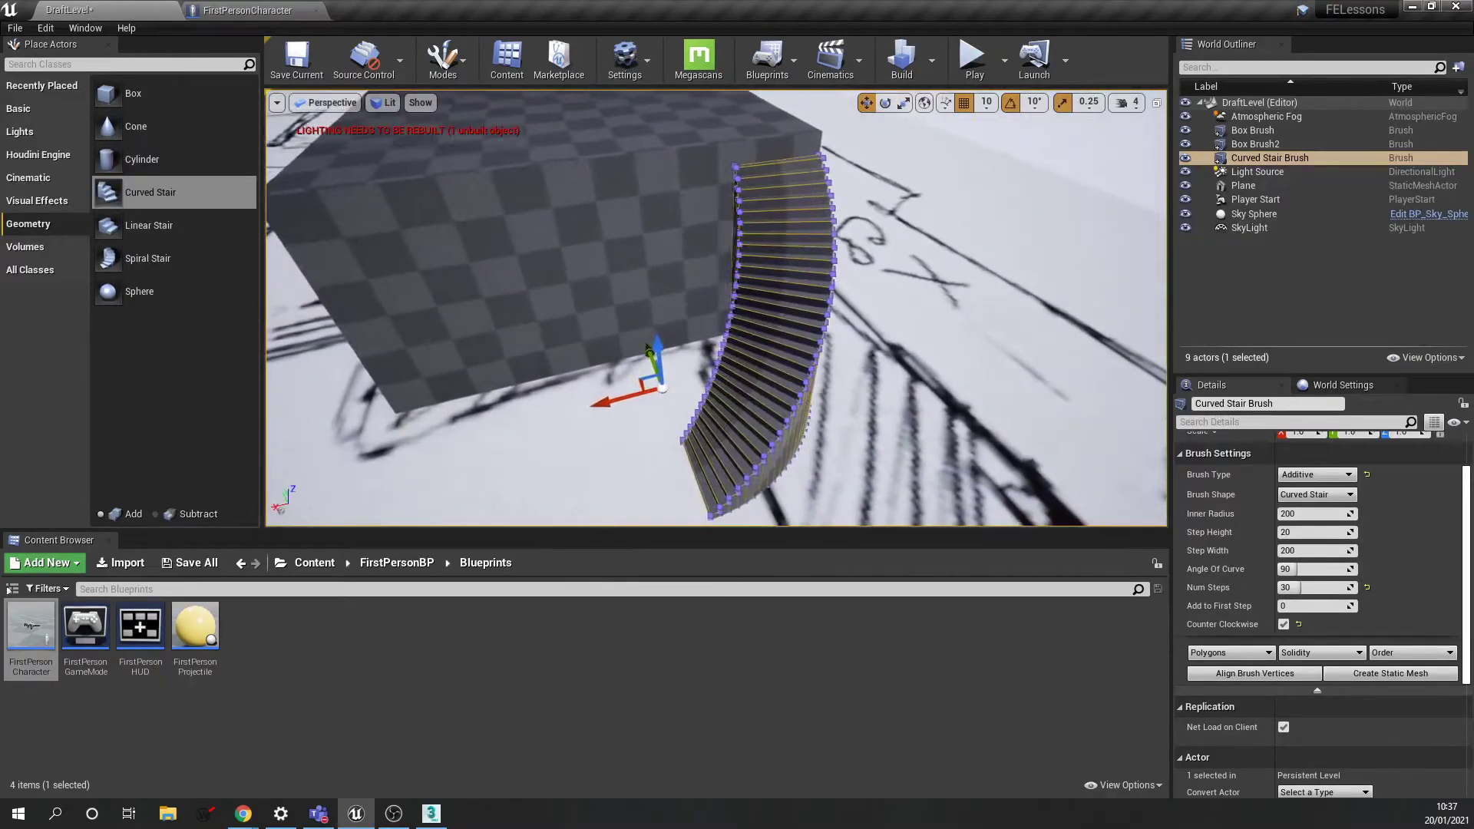
# Play the level and walk up the curved stair to test access to the building's roof
pyautogui.click(867, 389)
pyautogui.click(973, 69)
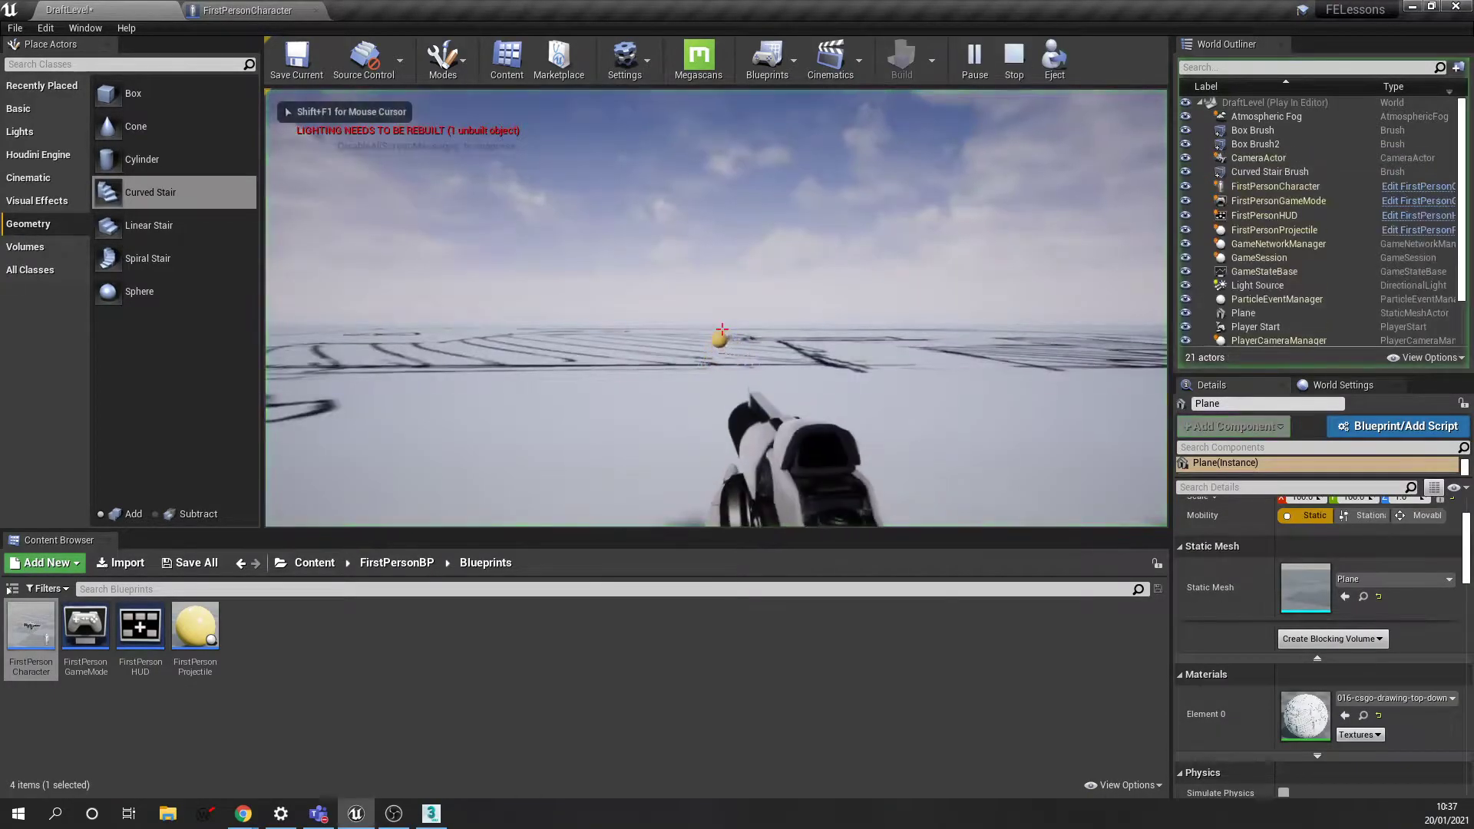
pyautogui.press('w')
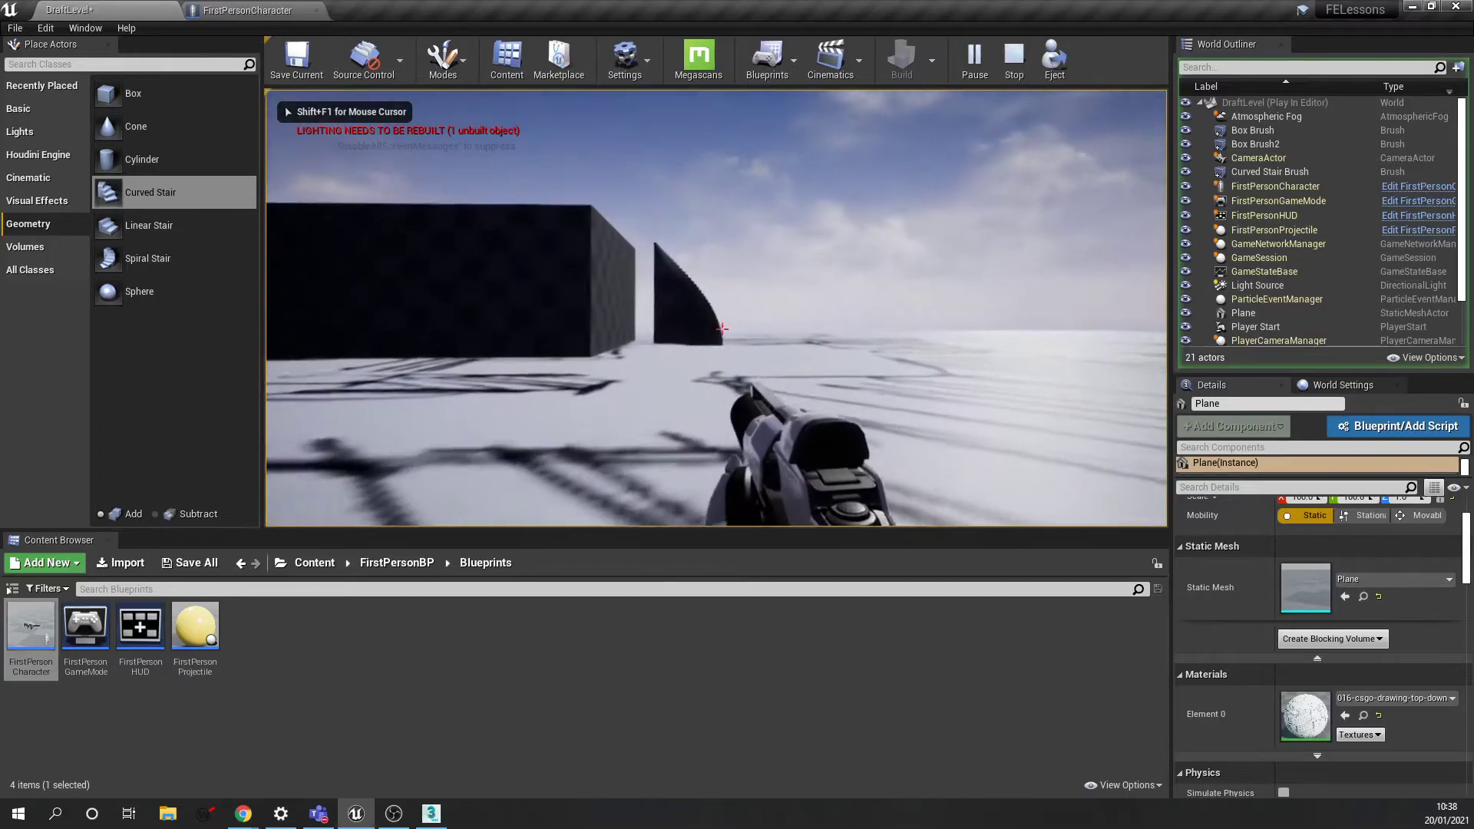
pyautogui.press('w')
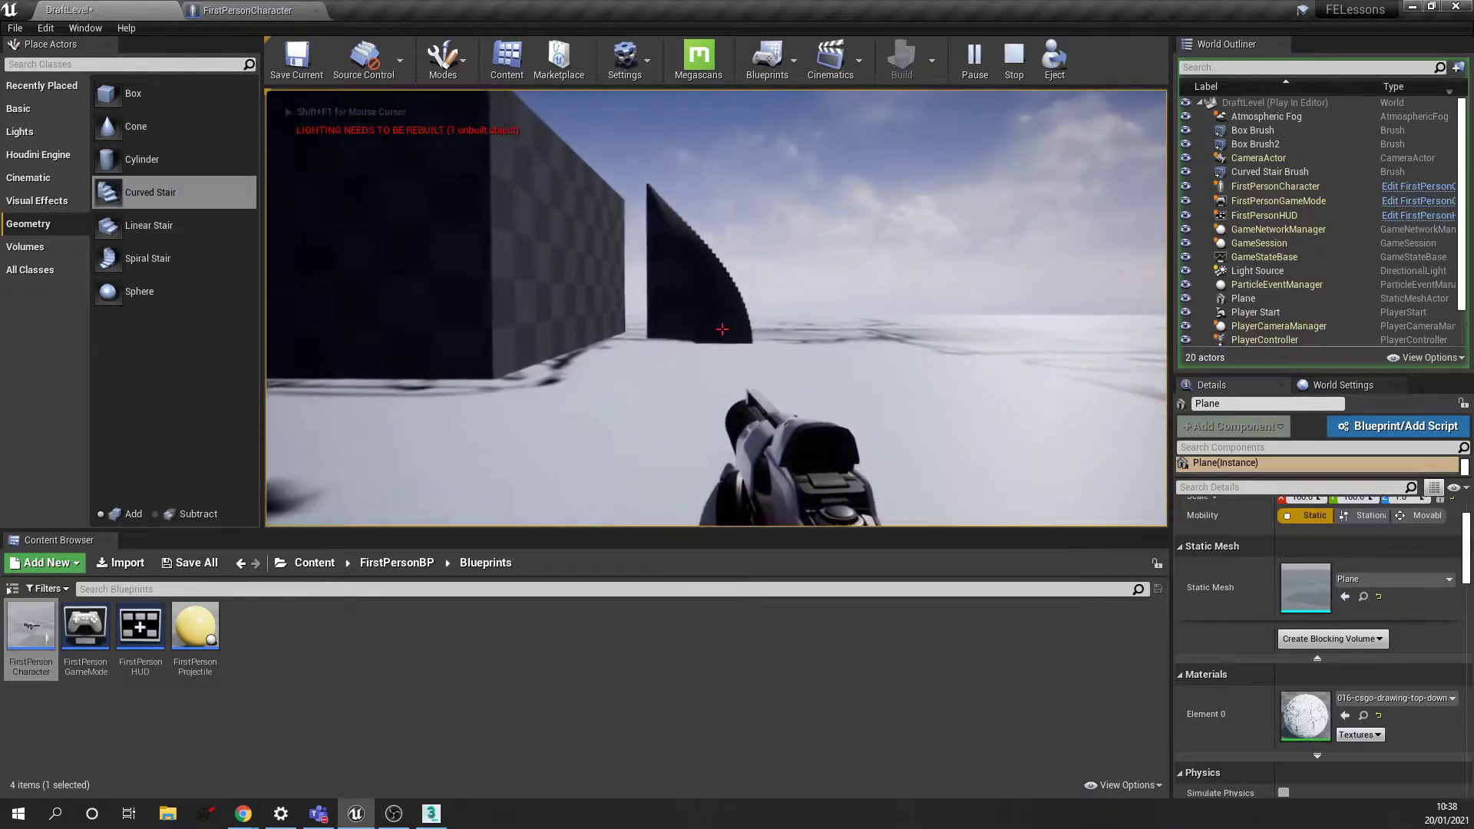
pyautogui.press('w')
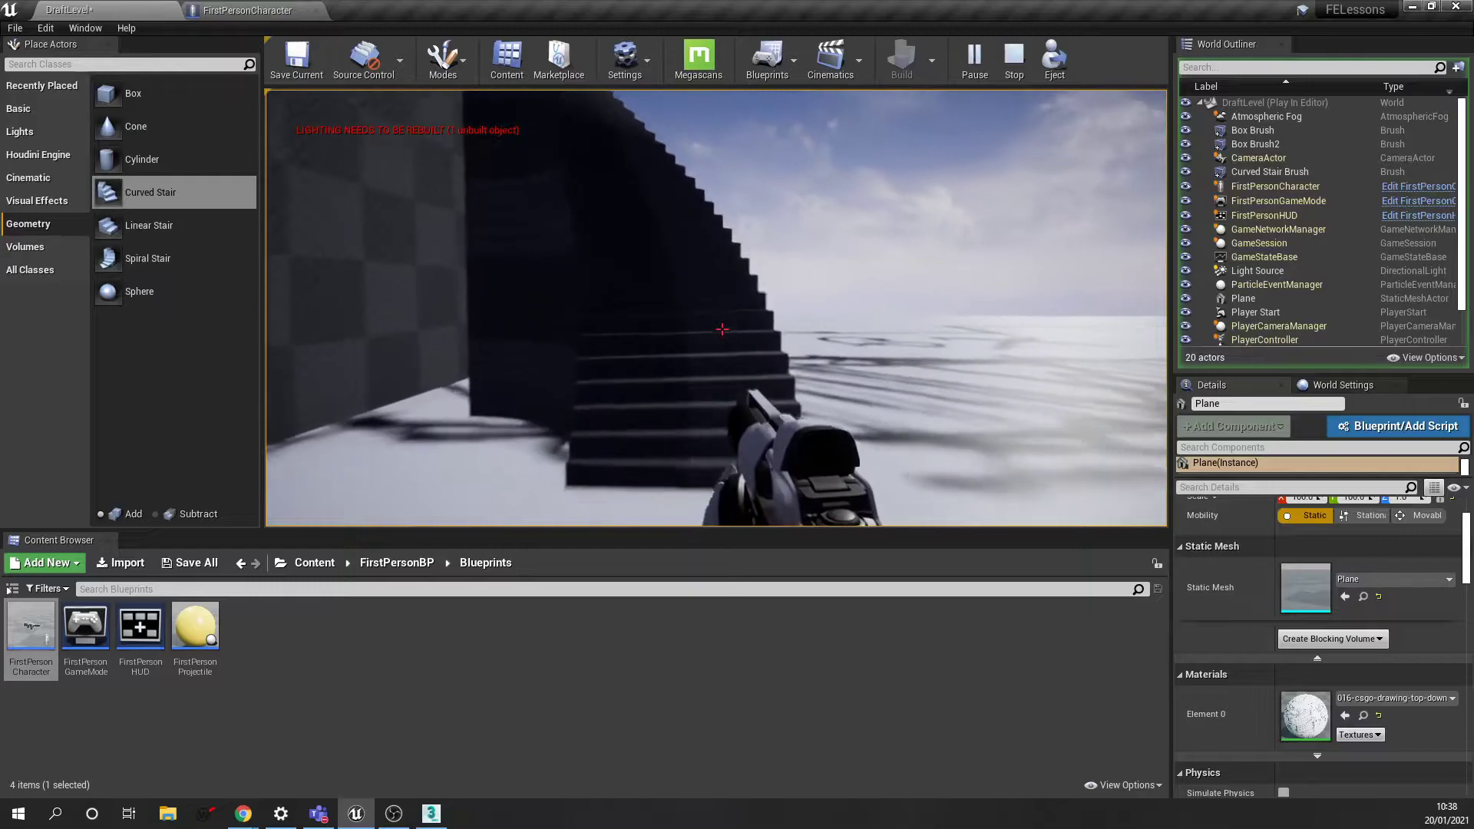
pyautogui.press('w')
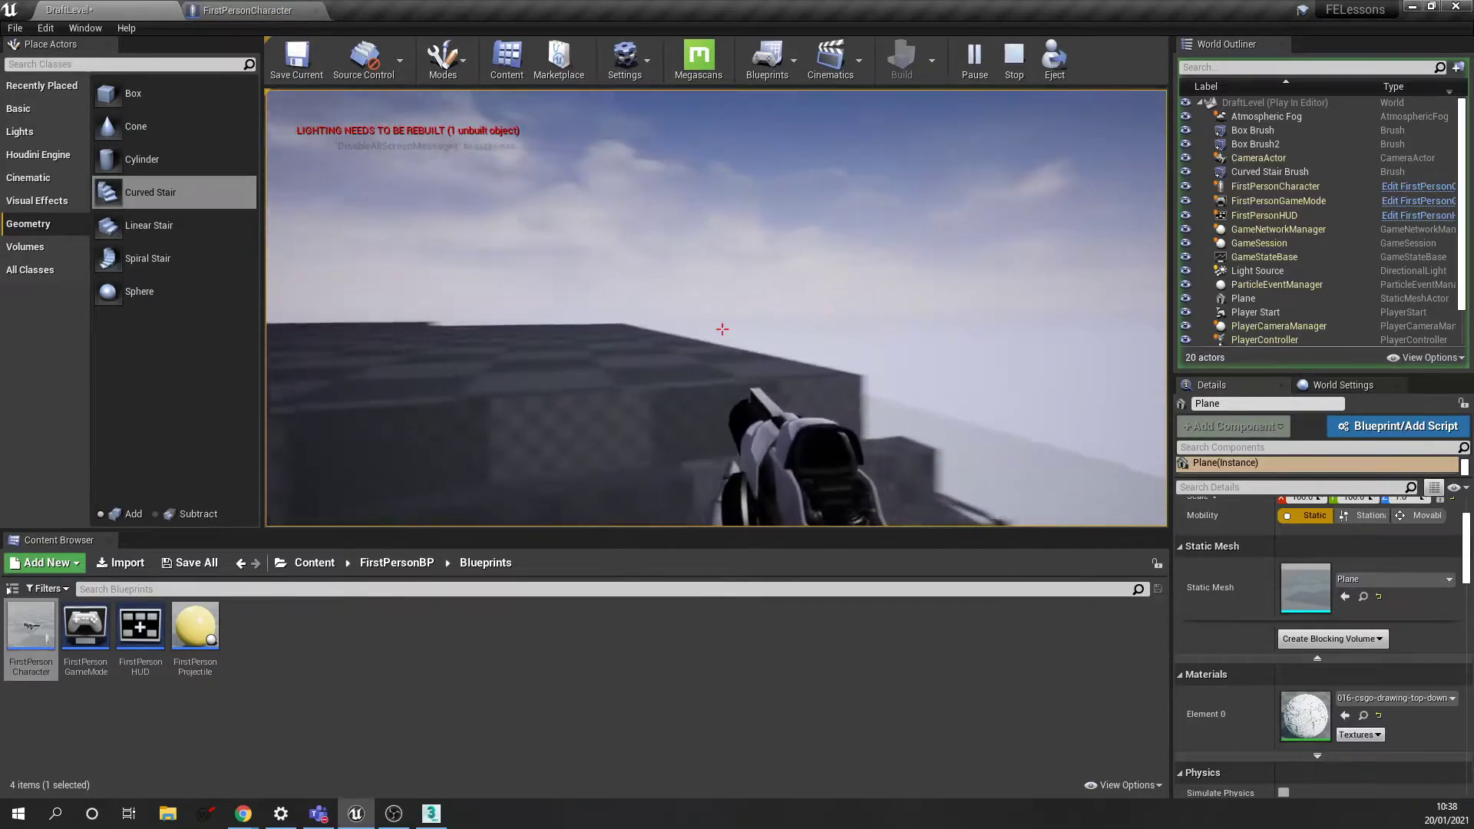
pyautogui.press('s')
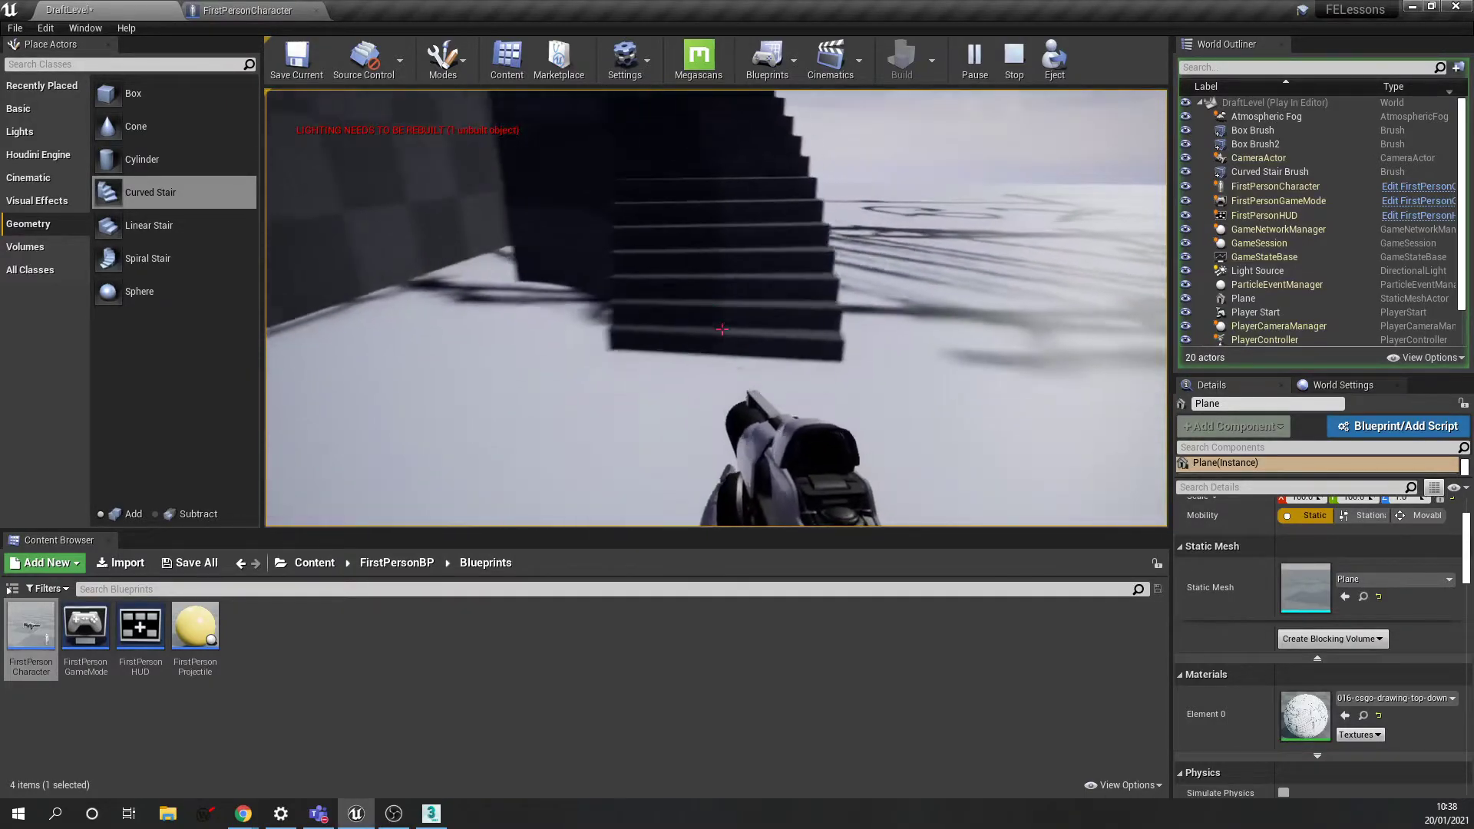
pyautogui.press('Escape')
# Move the curved stair brush closer to the building to close the gap between its upper end and the wall
pyautogui.moveTo(815, 228)
pyautogui.mouseDown(button='right')
pyautogui.moveTo(803, 169)
pyautogui.moveTo(803, 215)
pyautogui.moveTo(836, 213)
pyautogui.mouseUp(button='right')
pyautogui.press('w')
pyautogui.press('s')
pyautogui.click(803, 198)
pyautogui.click(835, 213)
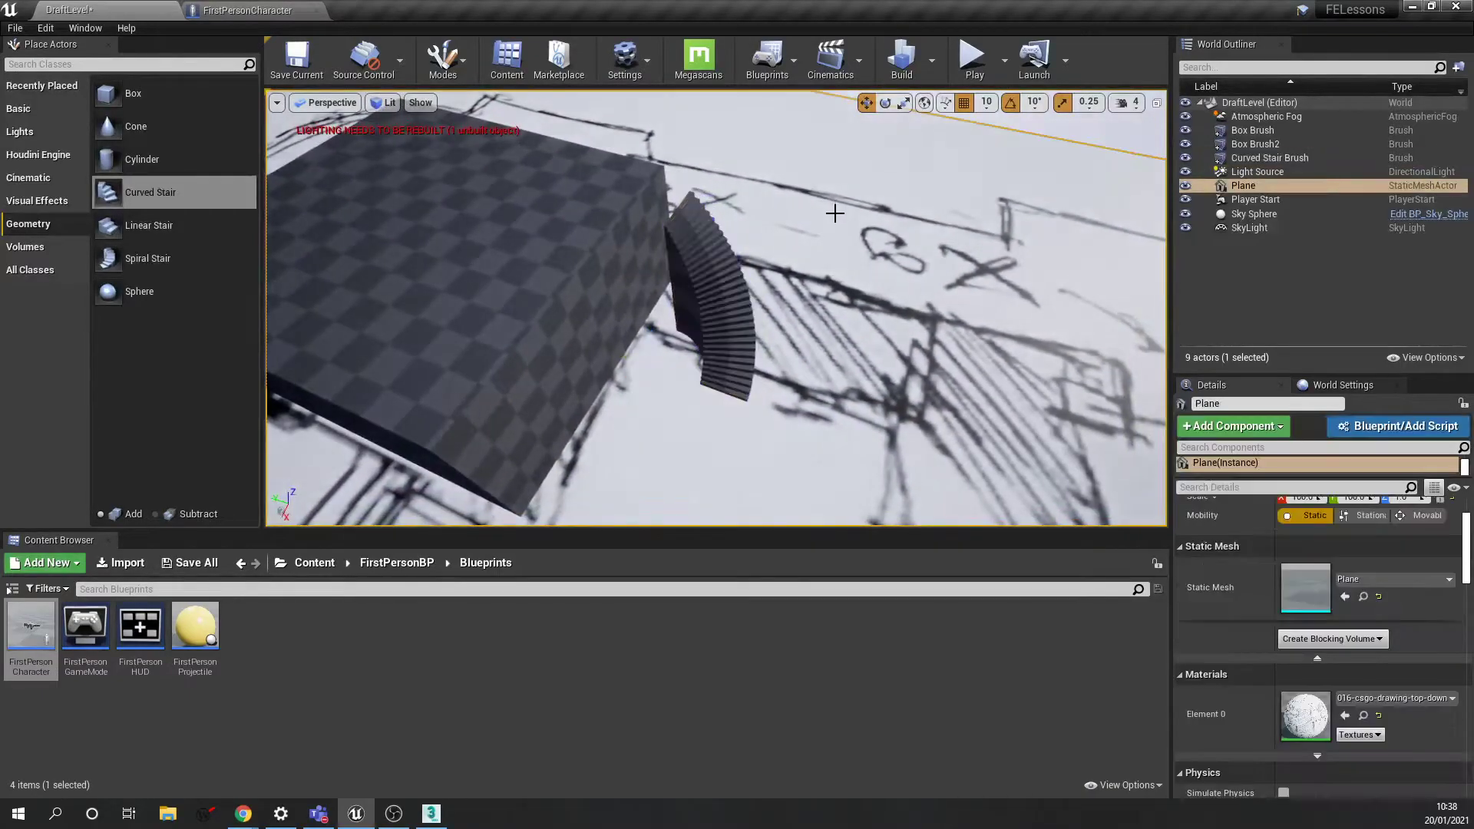
pyautogui.click(734, 274)
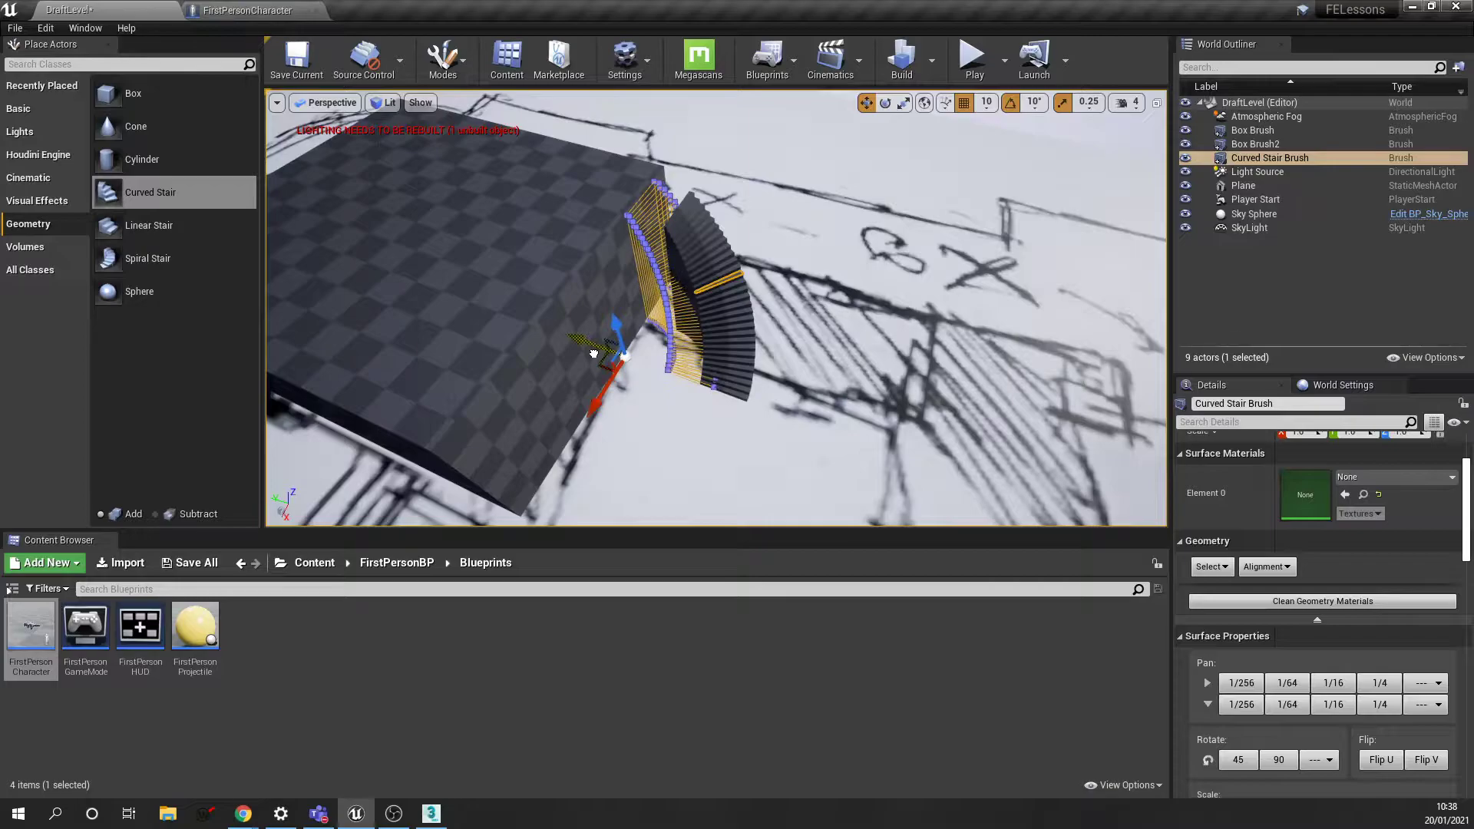
pyautogui.moveTo(593, 354); pyautogui.dragTo(594, 354)
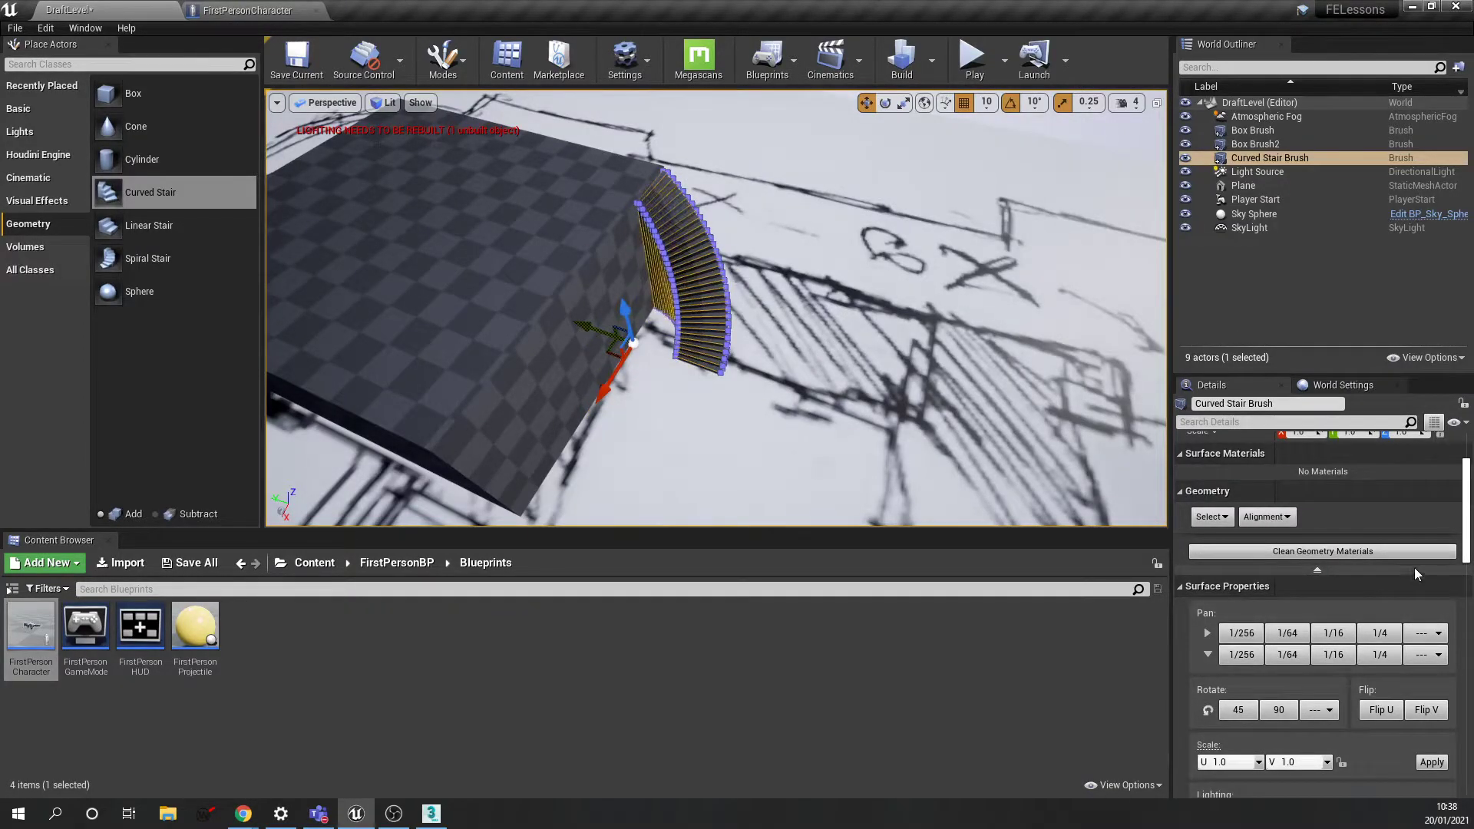
# Set the curved stair brush's inner radius to 400 in its Brush Settings
pyautogui.scroll(2, 1408, 565)
pyautogui.scroll(-6, 1436, 558)
pyautogui.scroll(-4, 1421, 551)
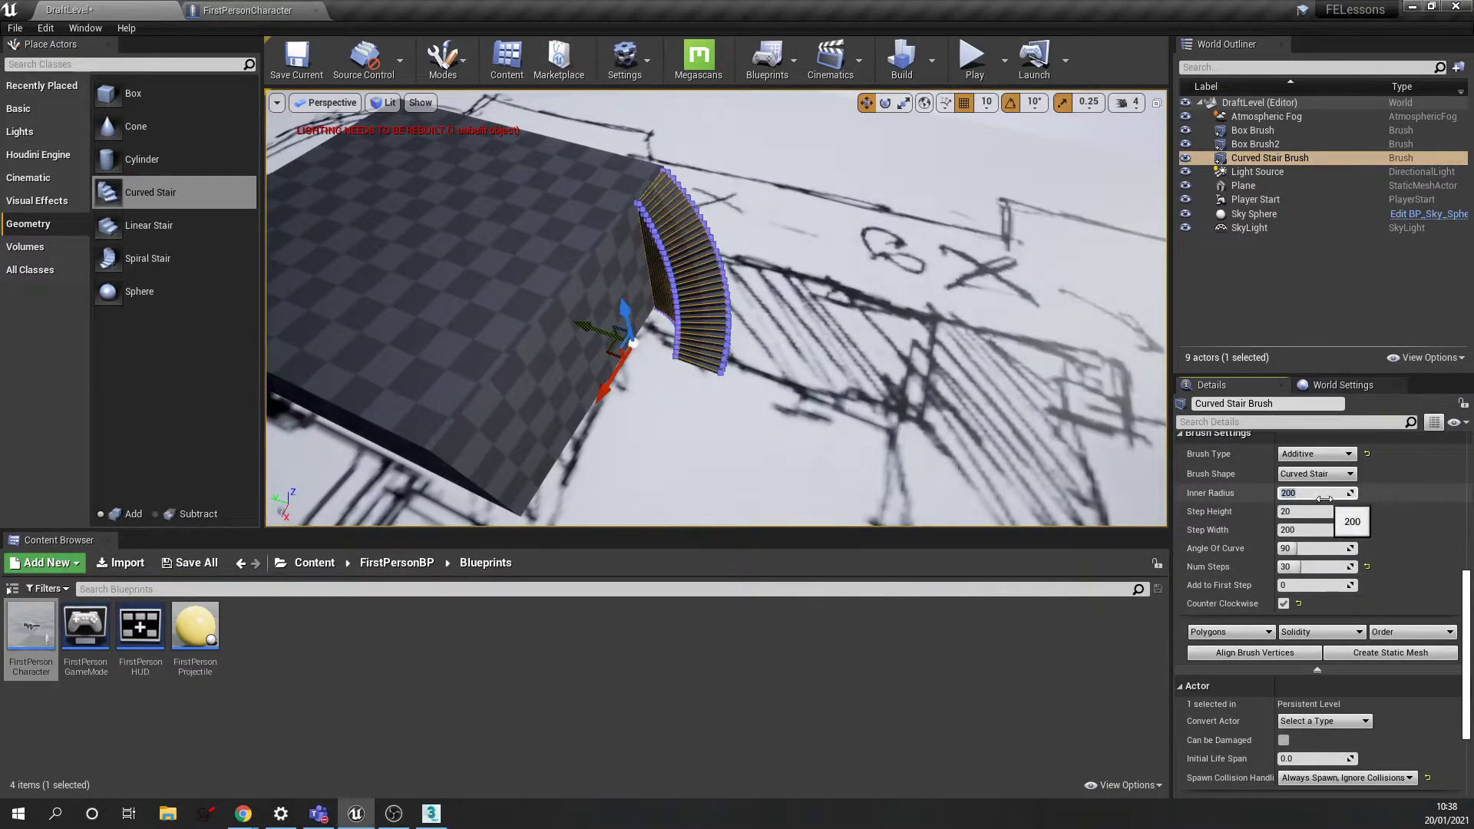
pyautogui.write('400')
pyautogui.press('Return')
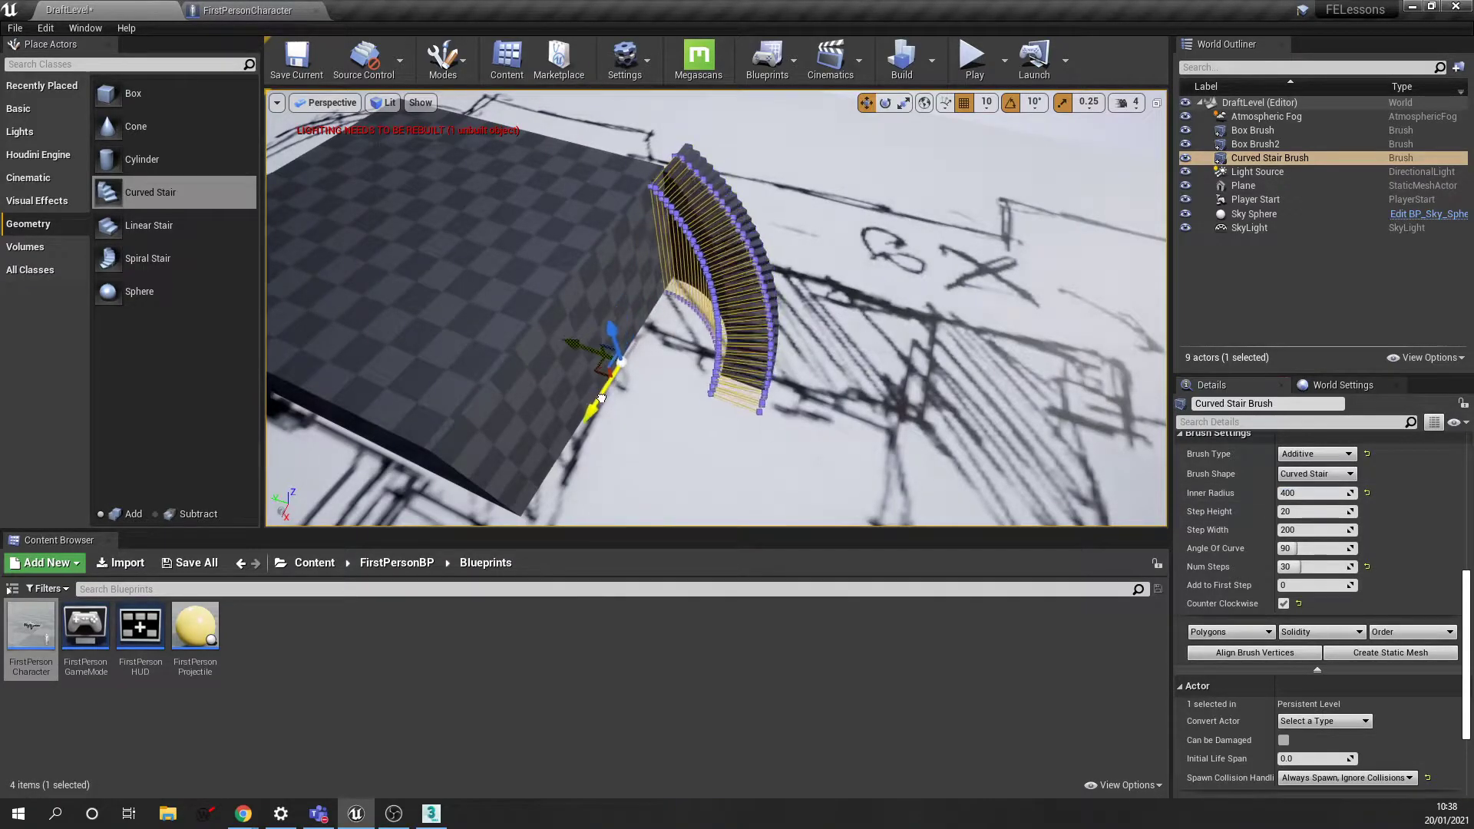
# Reposition the widened curved stair brush so its top steps sit flush against the building's roof corner
pyautogui.moveTo(716, 307)
pyautogui.mouseDown(button='right')
pyautogui.moveTo(929, 345)
pyautogui.moveTo(829, 299)
pyautogui.moveTo(660, 277)
pyautogui.moveTo(775, 430)
pyautogui.moveTo(691, 307)
pyautogui.moveTo(676, 185)
pyautogui.moveTo(721, 430)
pyautogui.moveTo(796, 312)
pyautogui.moveTo(722, 323)
pyautogui.mouseUp(button='right')
pyautogui.moveTo(468, 371); pyautogui.dragTo(469, 370)
pyautogui.moveTo(469, 371)
pyautogui.mouseDown(button='right')
pyautogui.moveTo(674, 491)
pyautogui.moveTo(664, 446)
pyautogui.moveTo(669, 495)
pyautogui.moveTo(684, 329)
pyautogui.moveTo(799, 338)
pyautogui.mouseUp(button='right')
pyautogui.click(684, 330)
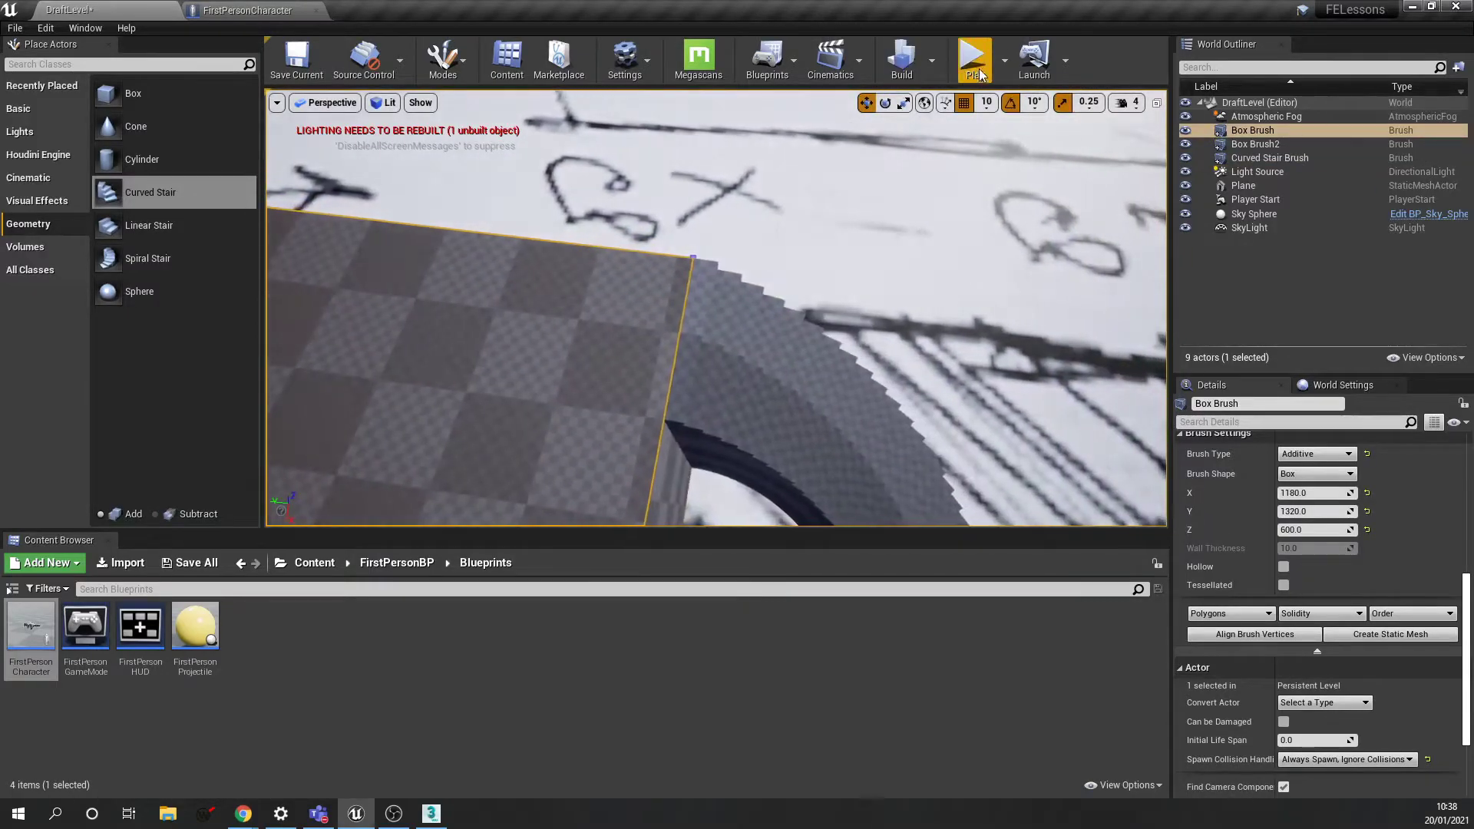
# Play the level again and climb the widened curved stair to walk across the building's roof
pyautogui.click(974, 61)
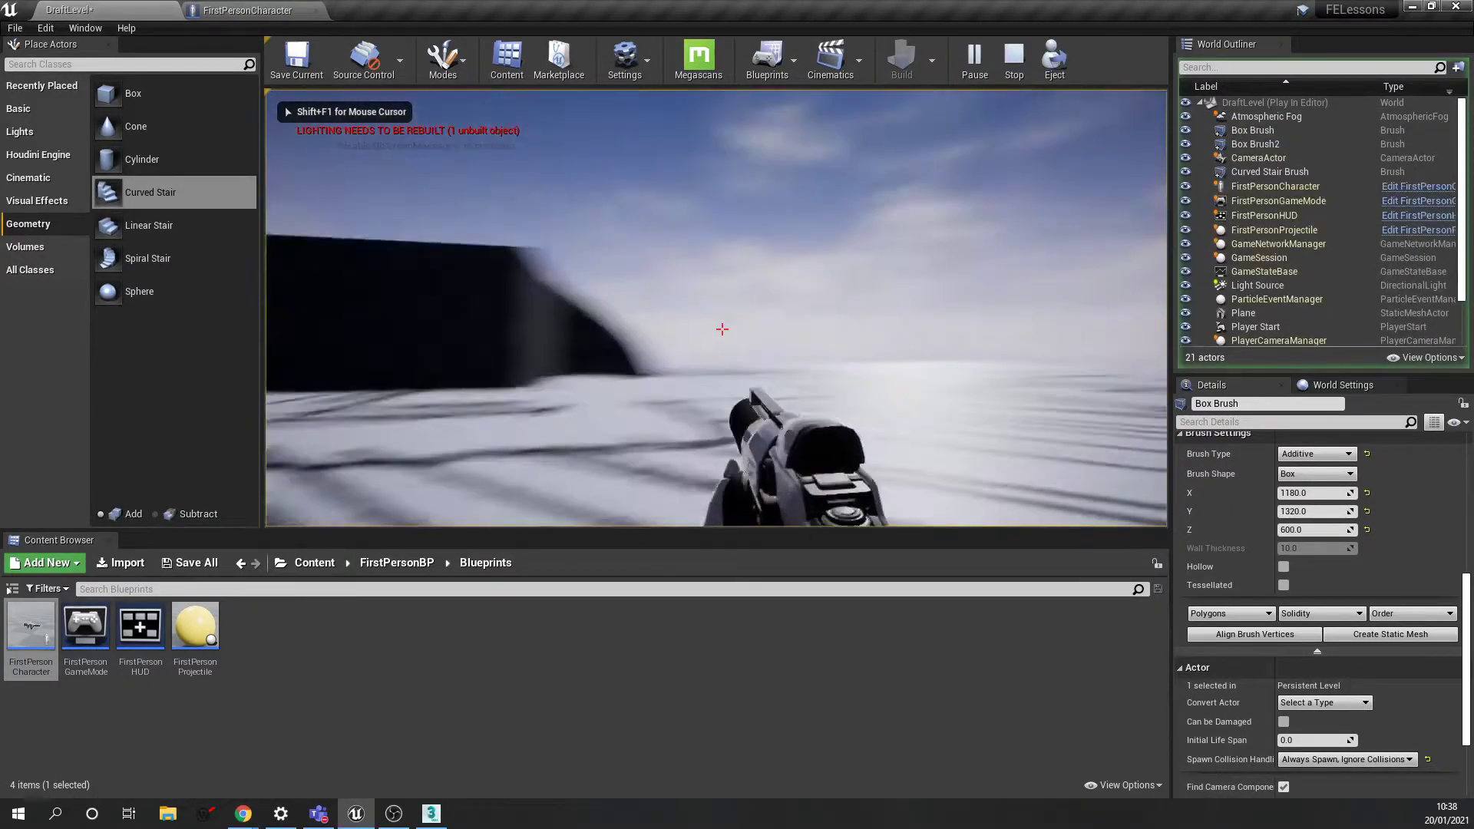
pyautogui.press('w')
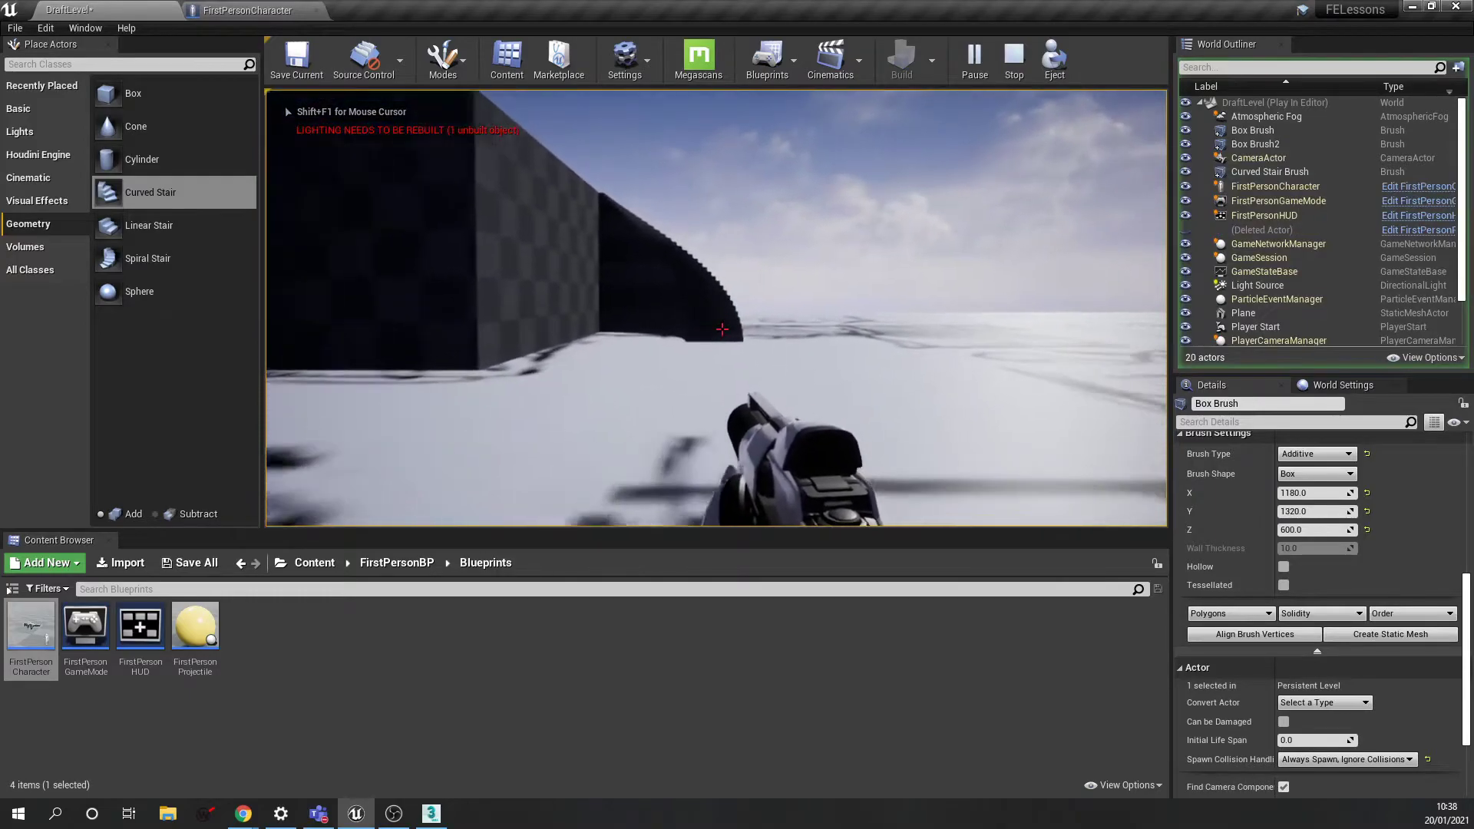
pyautogui.press('w')
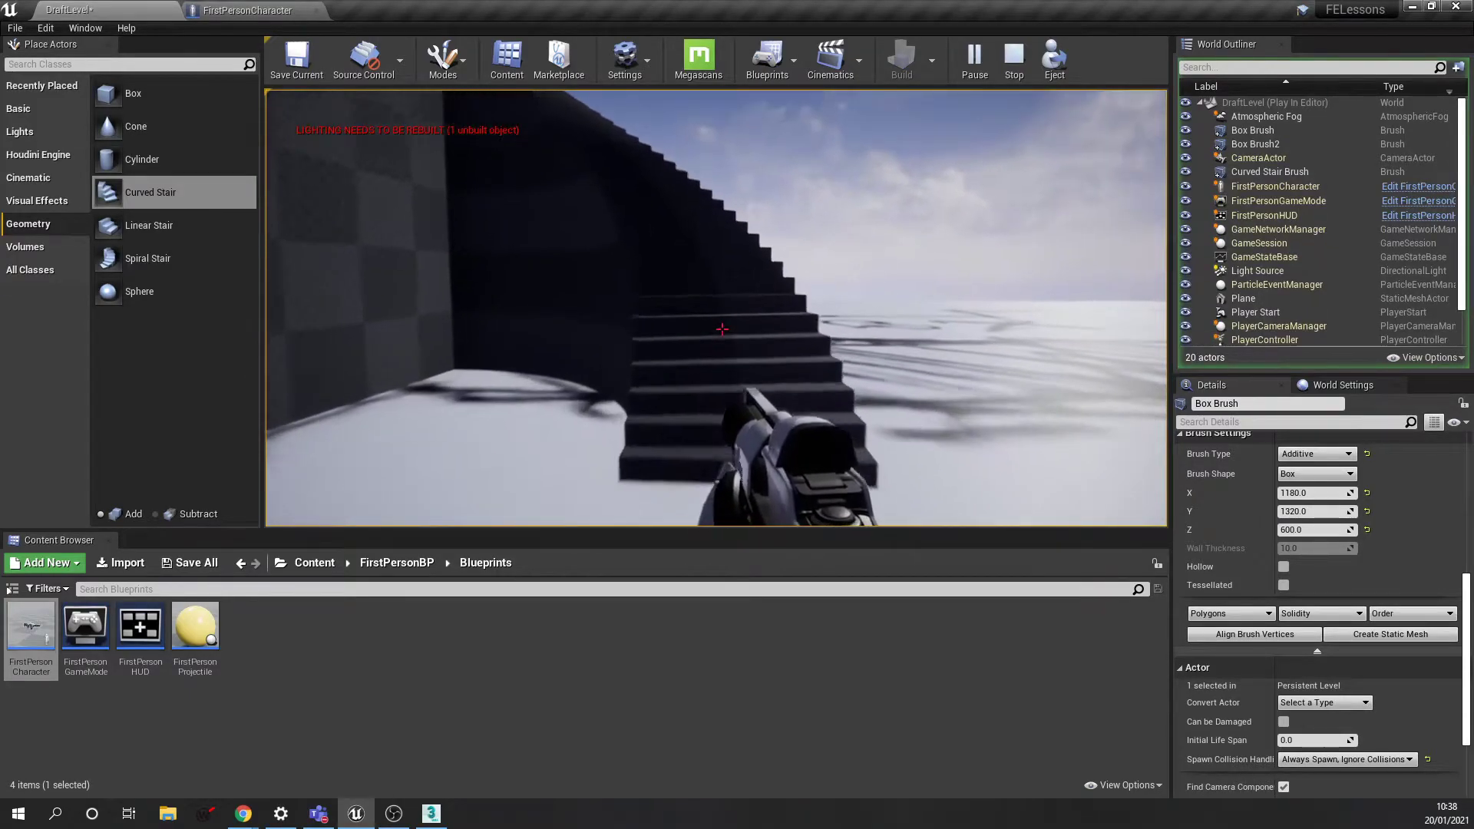
pyautogui.press('w')
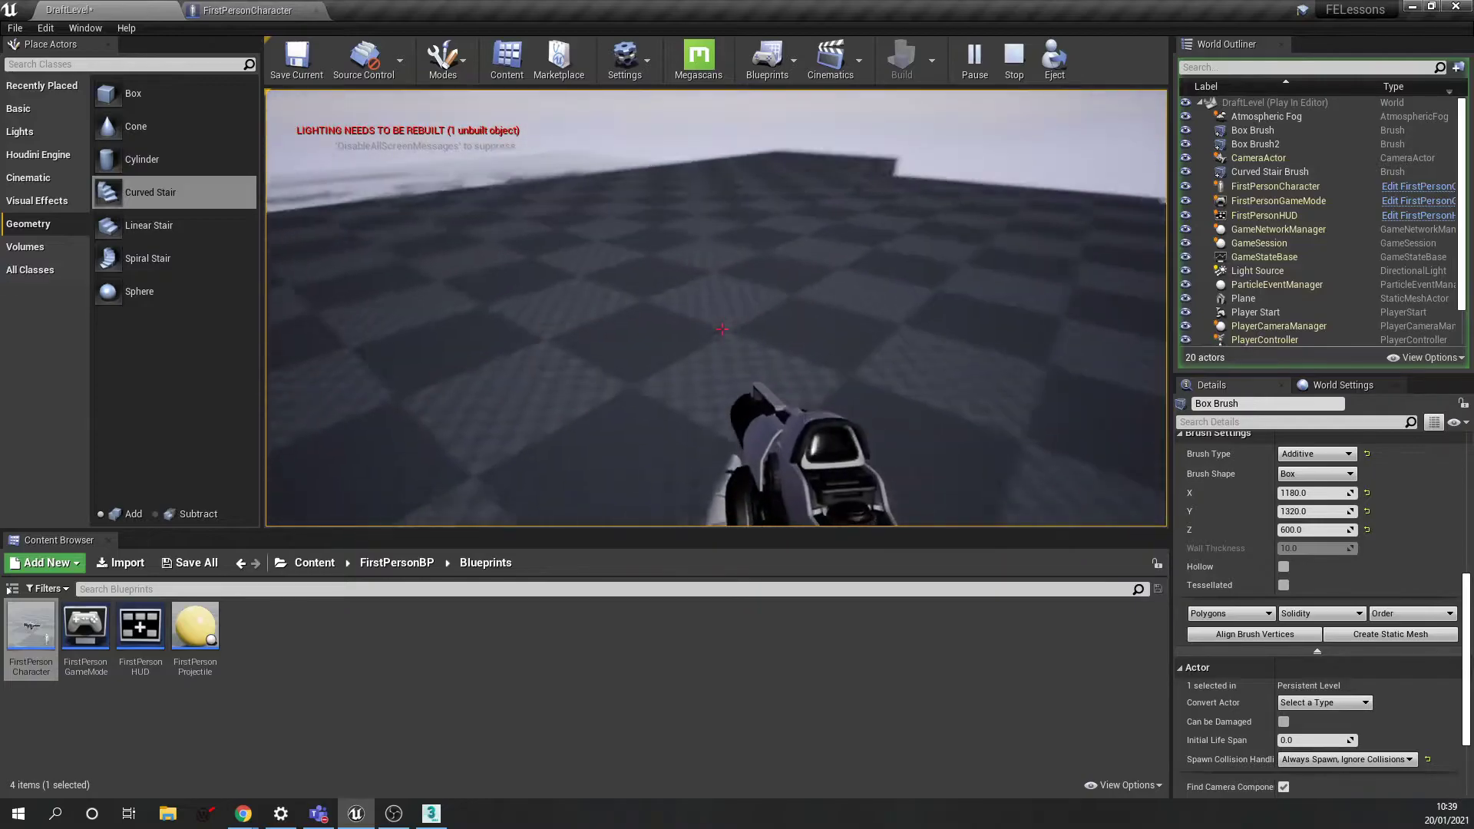
pyautogui.press('w')
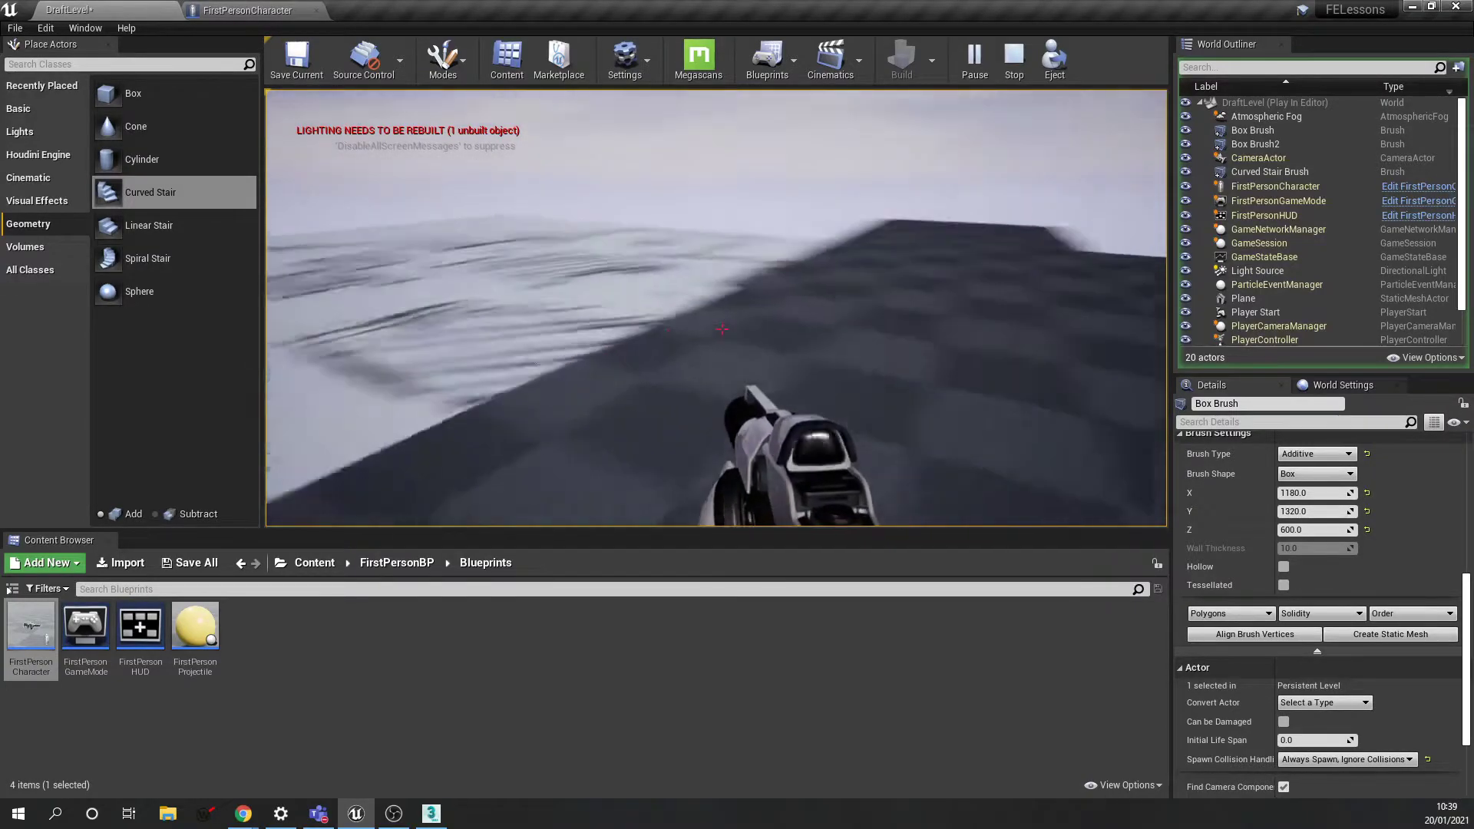
pyautogui.press('w')
pyautogui.press('Escape')
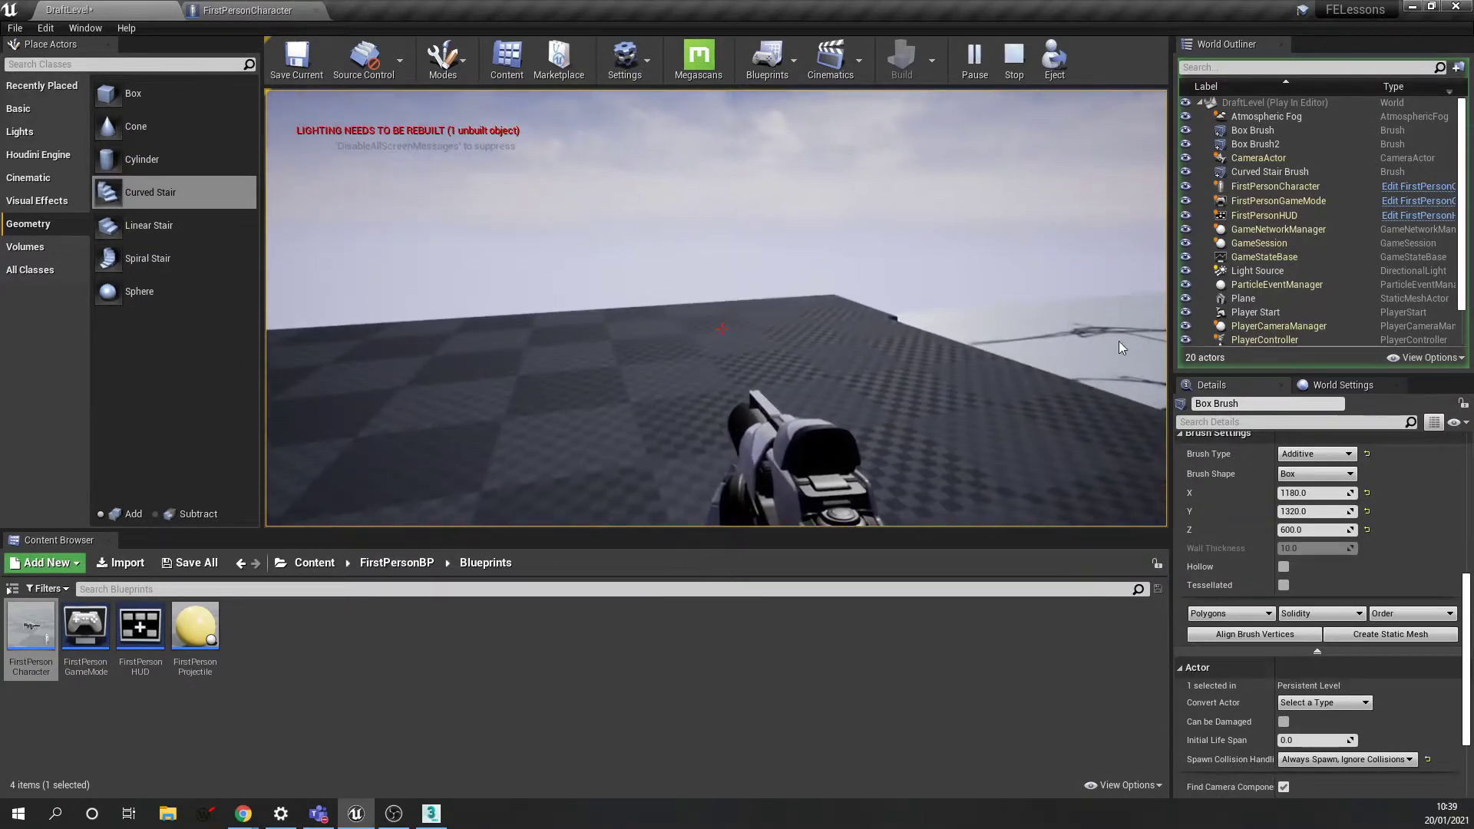
pyautogui.press('Escape')
# Place a new additive box brush on the roof of the larger building
pyautogui.moveTo(921, 342); pyautogui.dragTo(1013, 332, button='right')
pyautogui.press('w')
pyautogui.press('s')
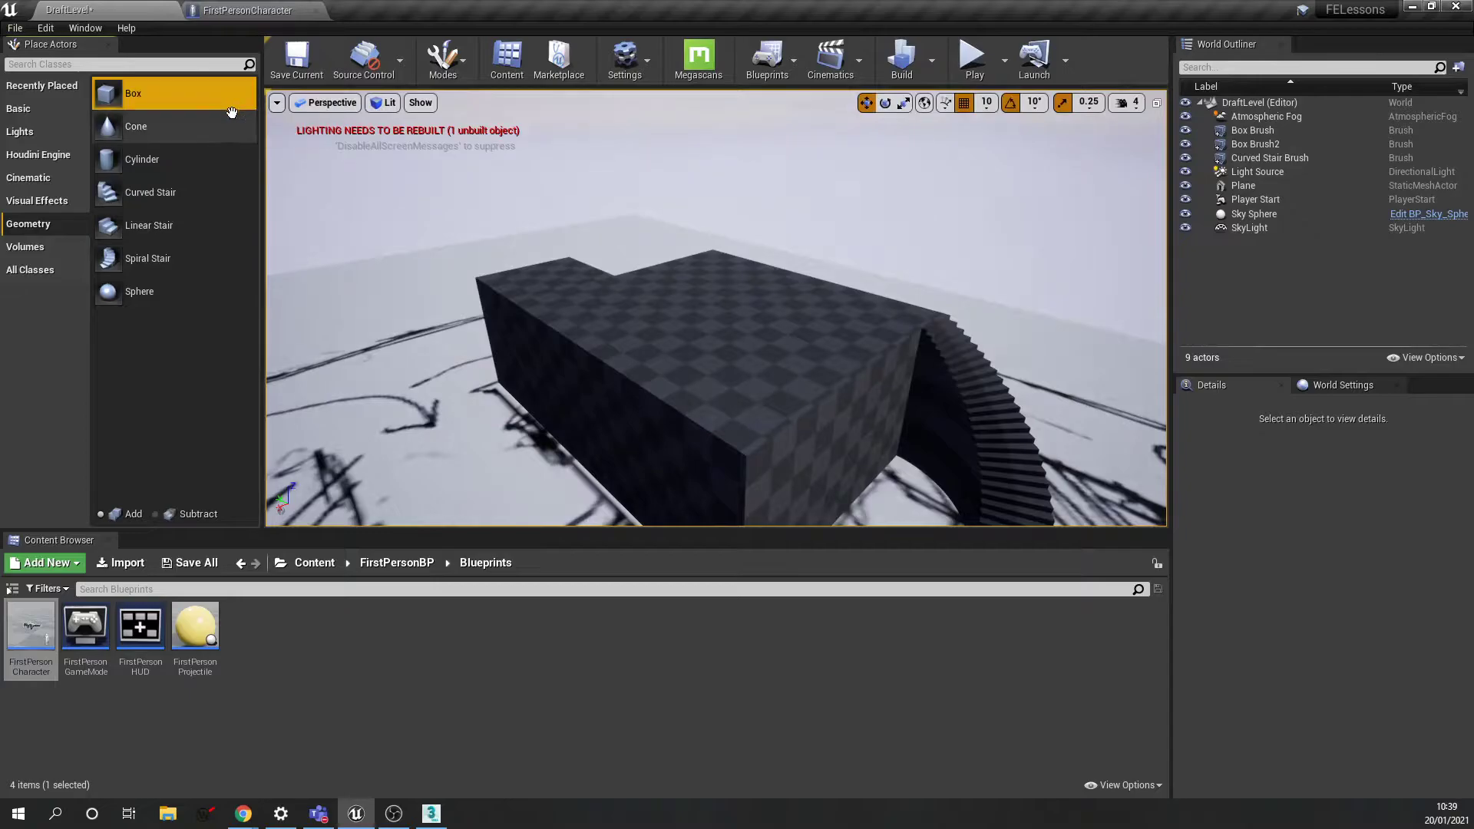
pyautogui.moveTo(130, 92); pyautogui.dragTo(726, 309)
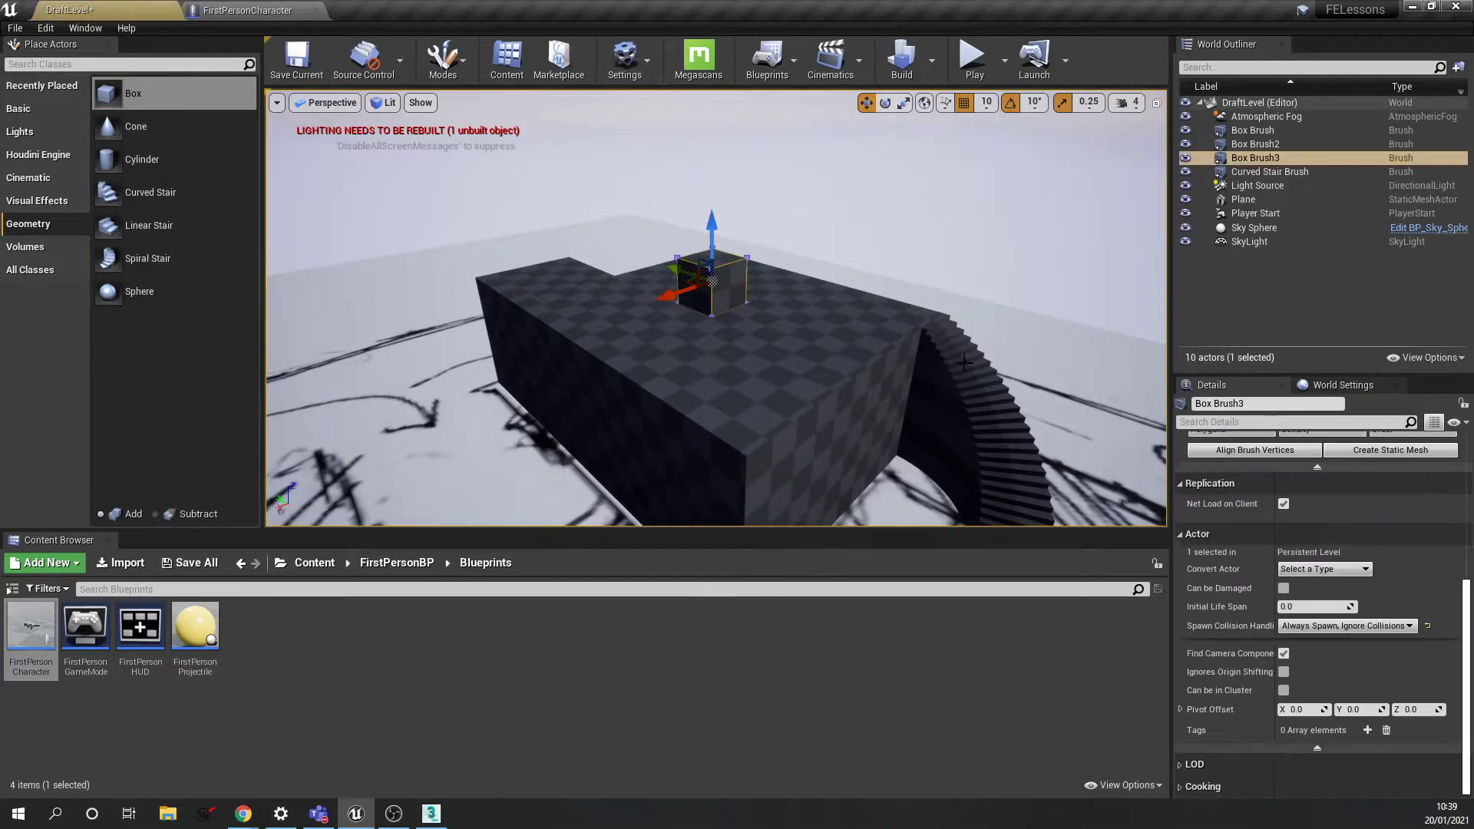
# Change the small box brush on the block's roof to Subtractive and lower it to Z 500 to cut a hole
pyautogui.scroll(7, 1234, 541)
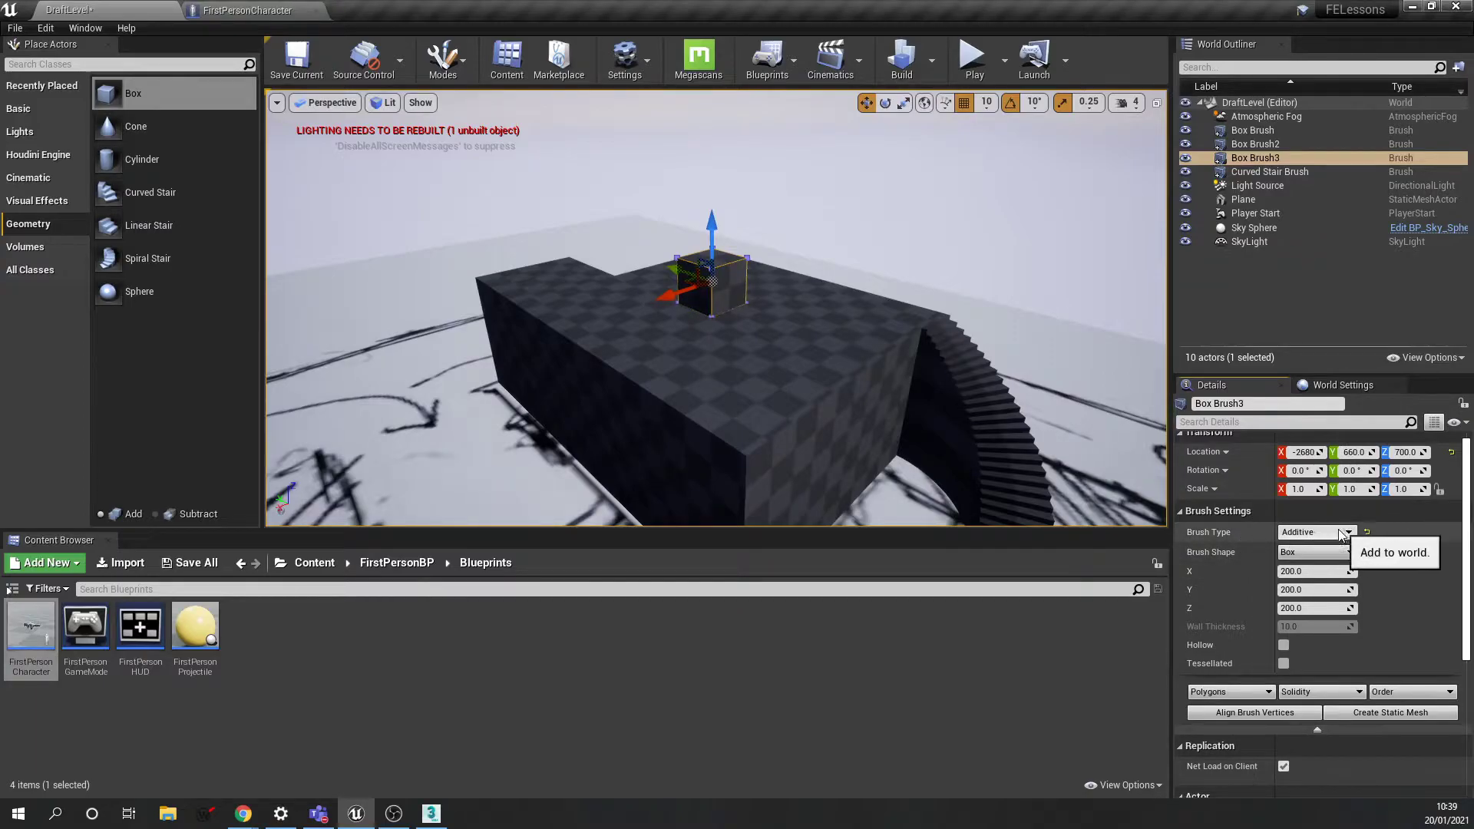
pyautogui.click(1317, 532)
pyautogui.click(1327, 567)
pyautogui.moveTo(777, 298)
pyautogui.mouseDown(button='right')
pyautogui.moveTo(760, 261)
pyautogui.moveTo(777, 298)
pyautogui.mouseUp(button='right')
pyautogui.press('w')
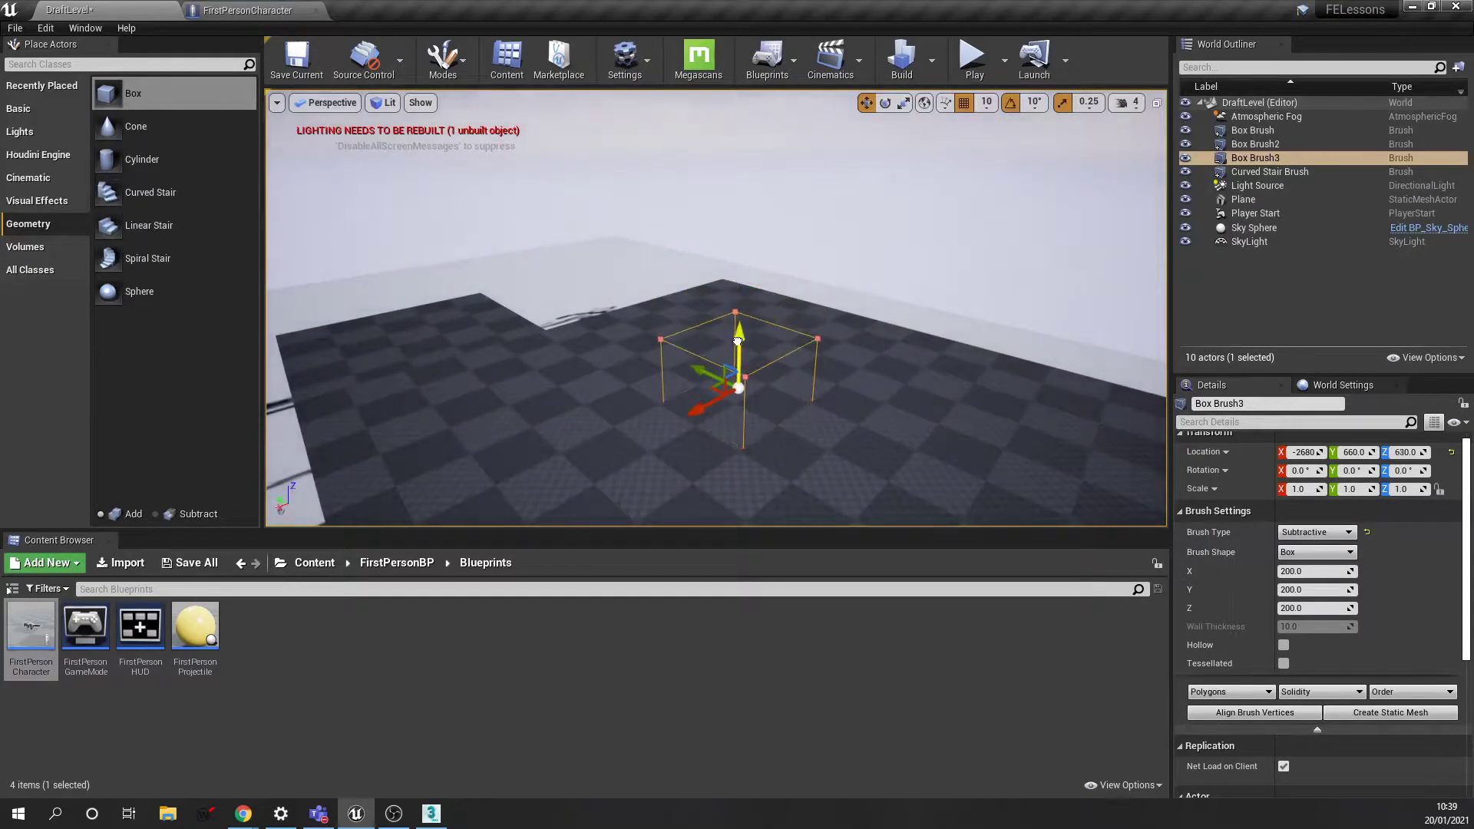
pyautogui.moveTo(749, 406)
pyautogui.mouseDown(button='right')
pyautogui.moveTo(714, 406)
pyautogui.moveTo(714, 368)
pyautogui.moveTo(726, 492)
pyautogui.moveTo(760, 476)
pyautogui.mouseUp(button='right')
pyautogui.press('w')
pyautogui.press('s')
pyautogui.moveTo(962, 253)
pyautogui.mouseDown(button='right')
pyautogui.moveTo(901, 250)
pyautogui.moveTo(960, 242)
pyautogui.mouseUp(button='right')
pyautogui.press('w')
pyautogui.press('s')
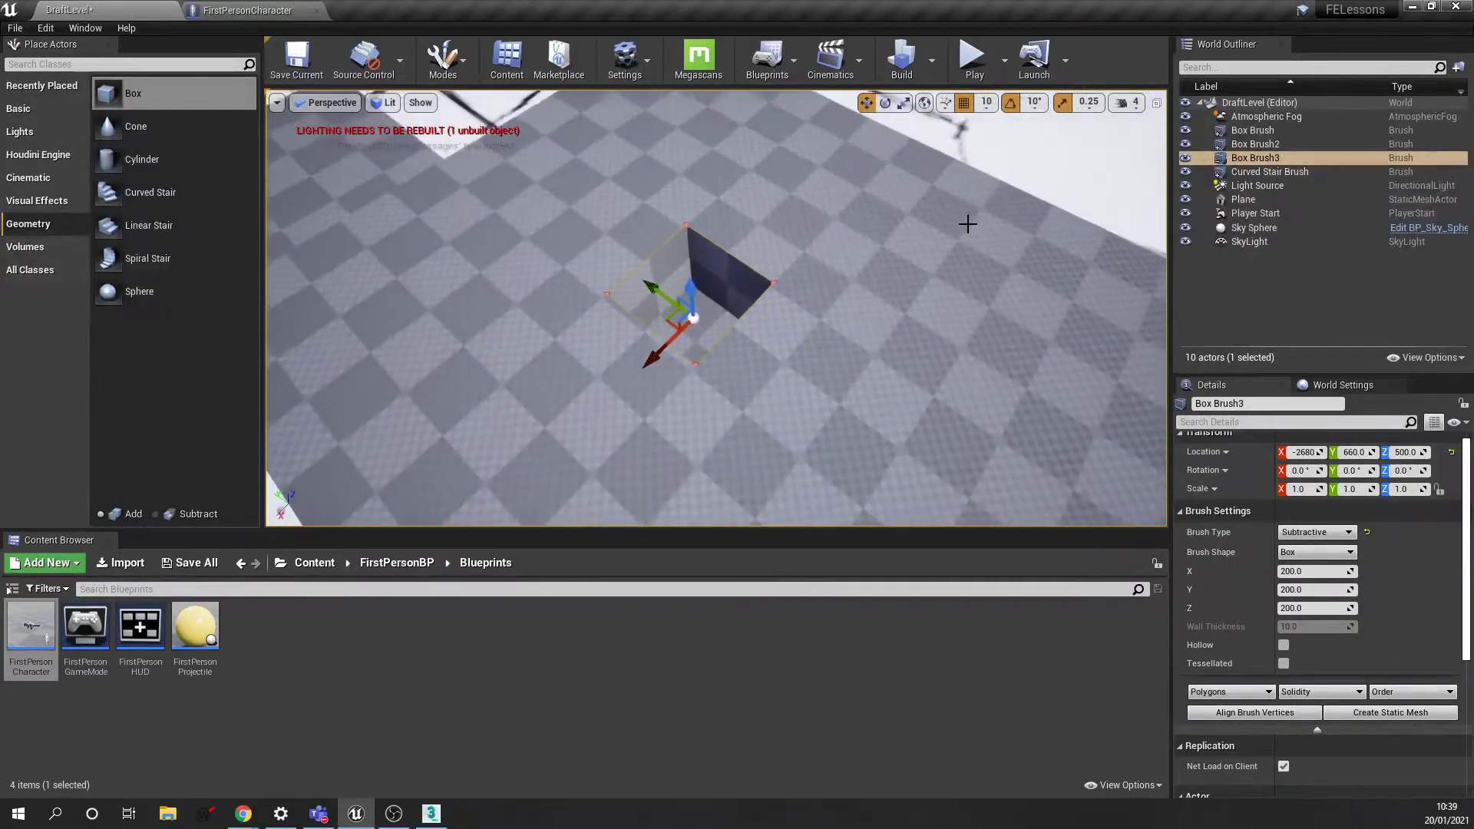
# Play the level, climb the curved stairs, go into the roof hole, and end the play session
pyautogui.click(972, 57)
pyautogui.click(722, 329)
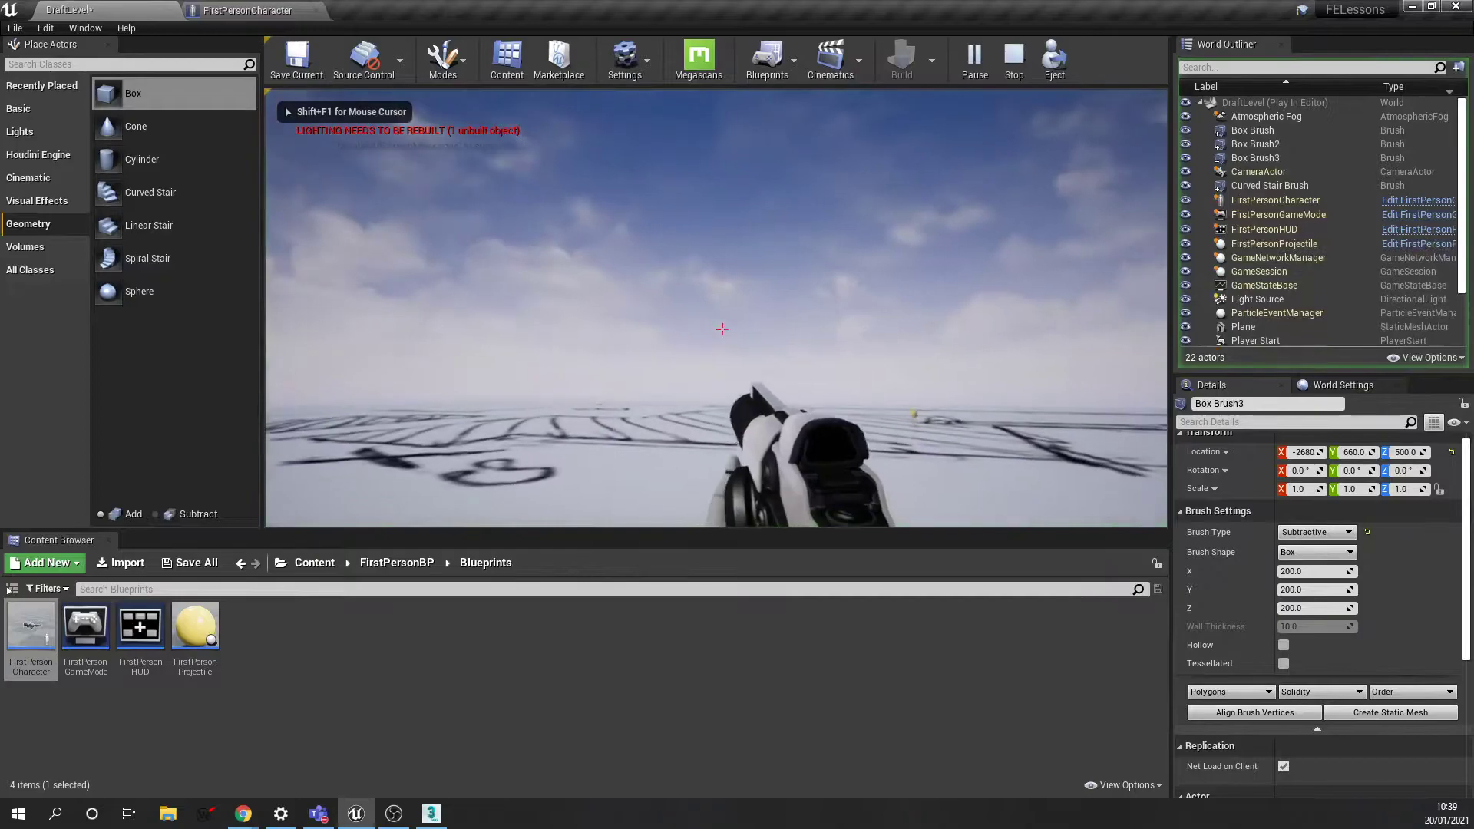
pyautogui.press('w')
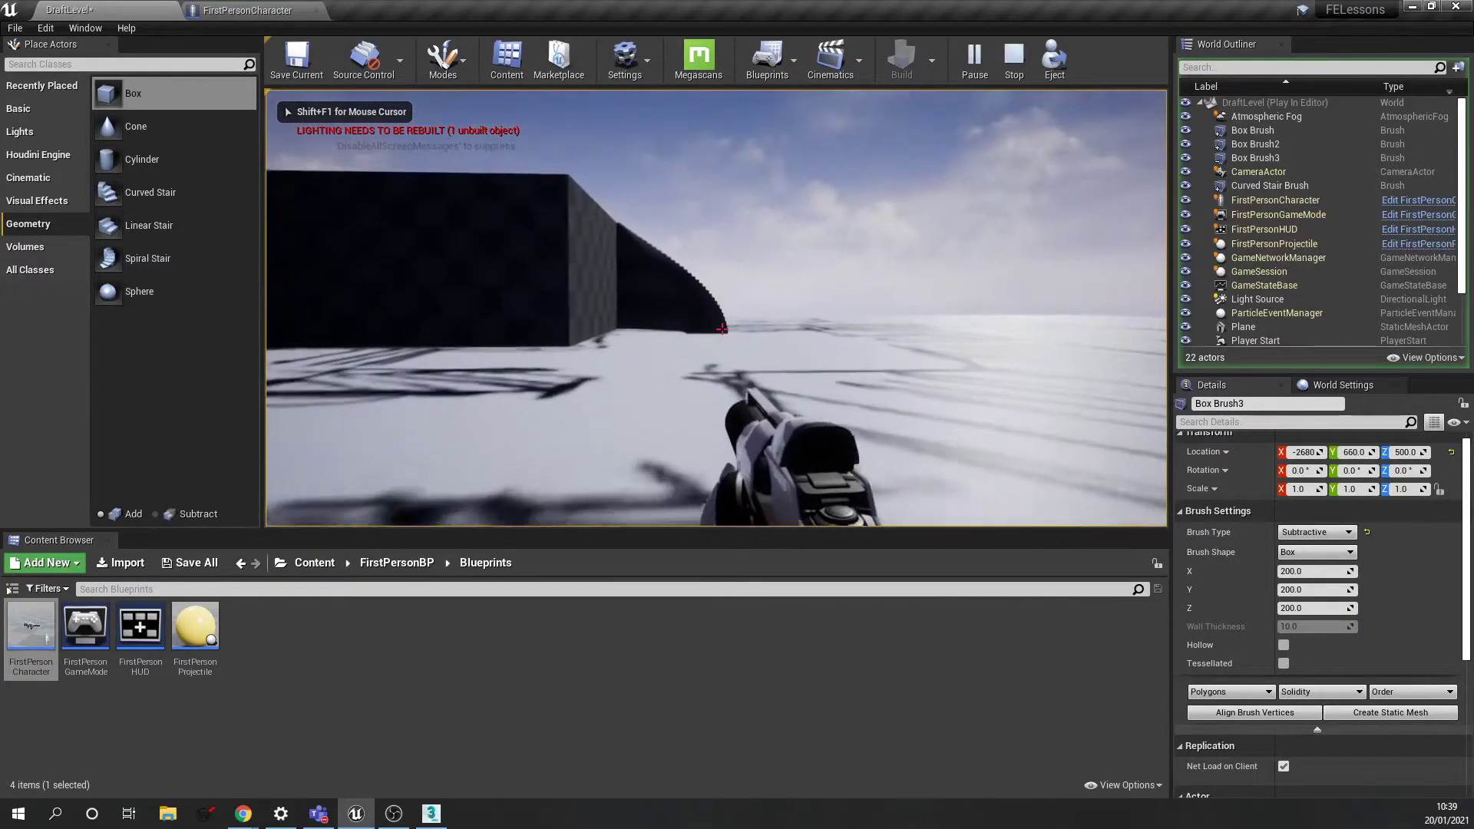
pyautogui.press('w')
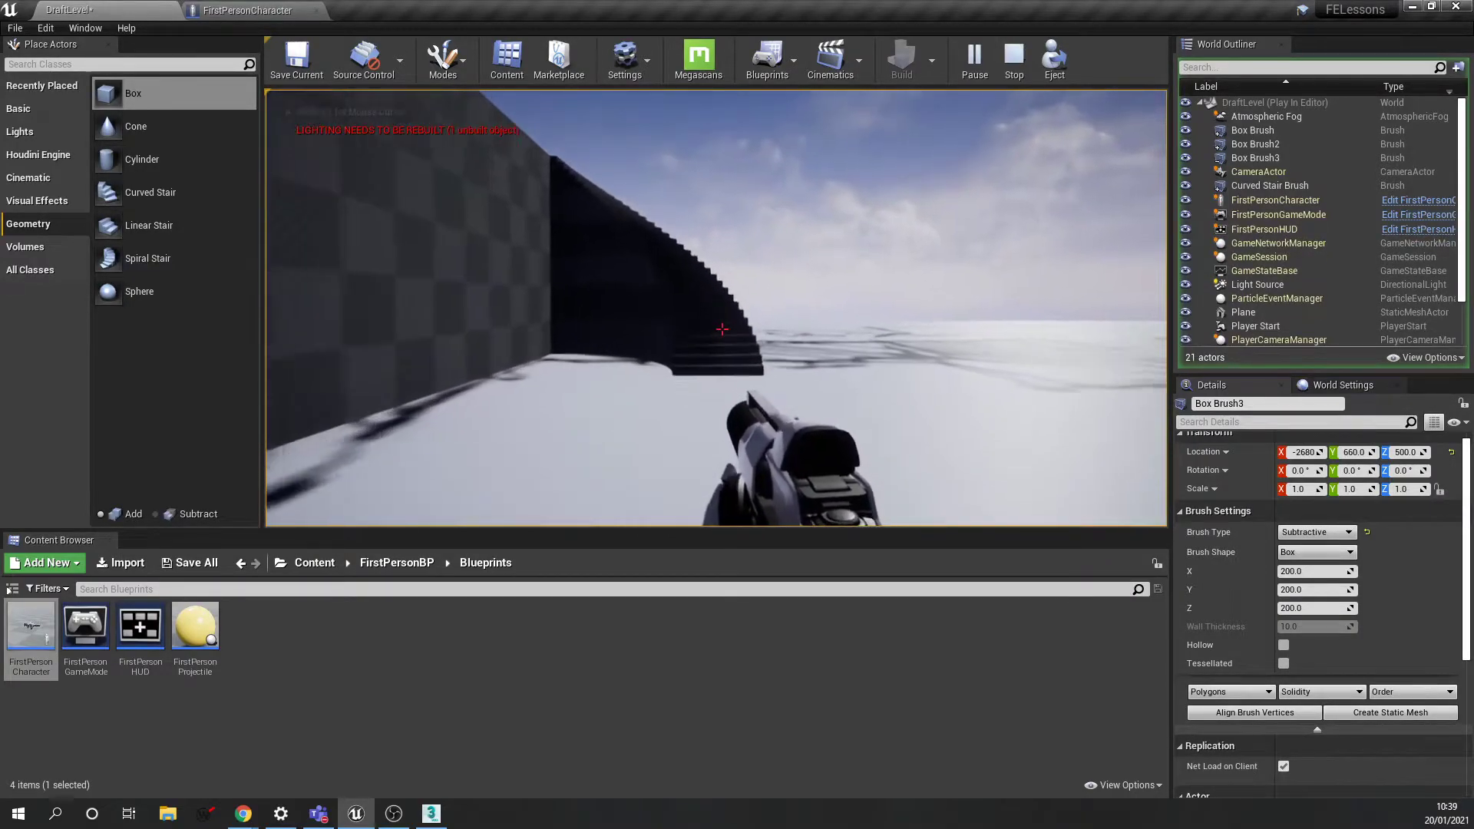
pyautogui.press('w')
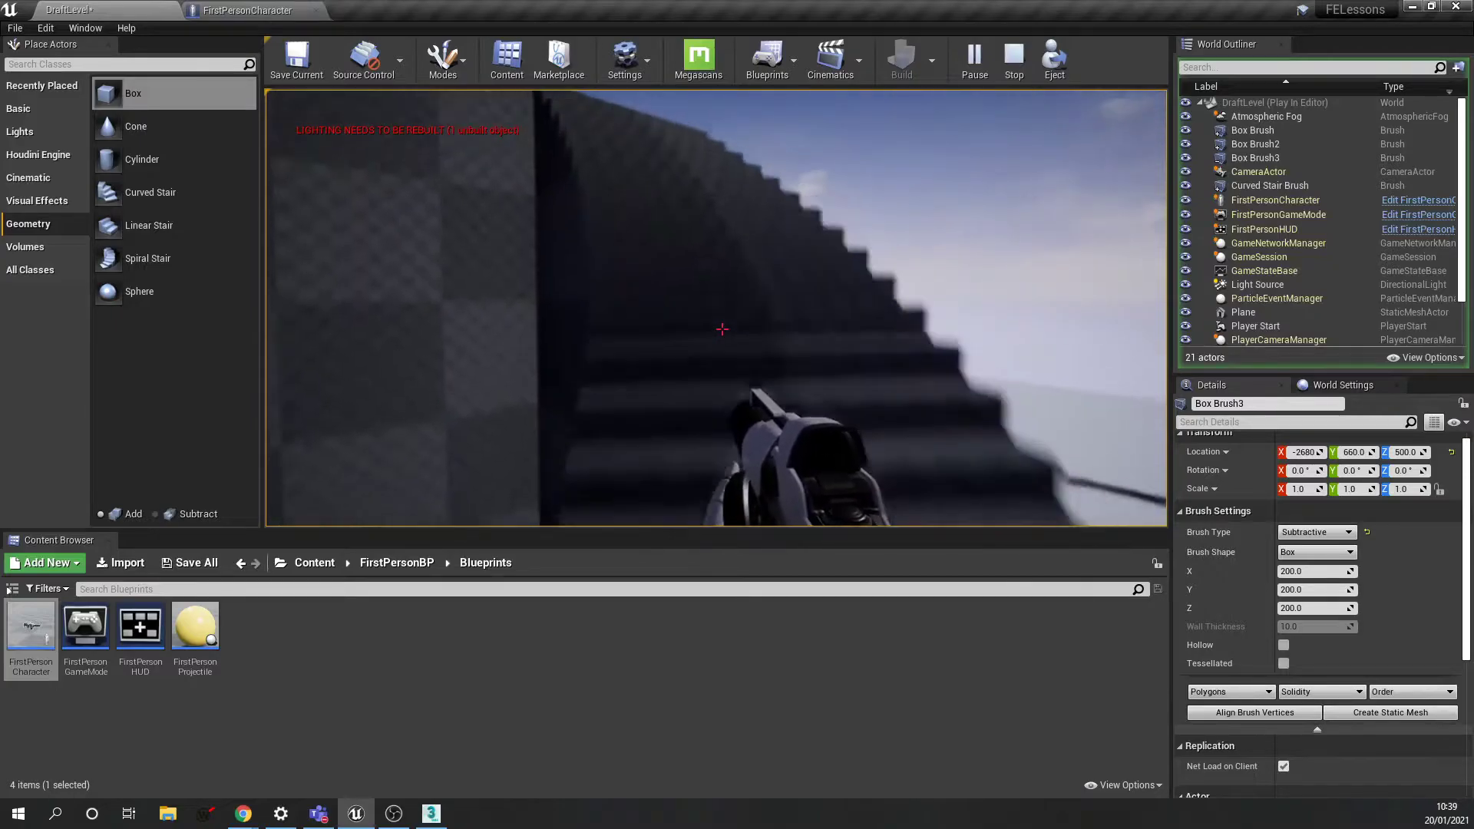
pyautogui.press('w')
pyautogui.press('w')
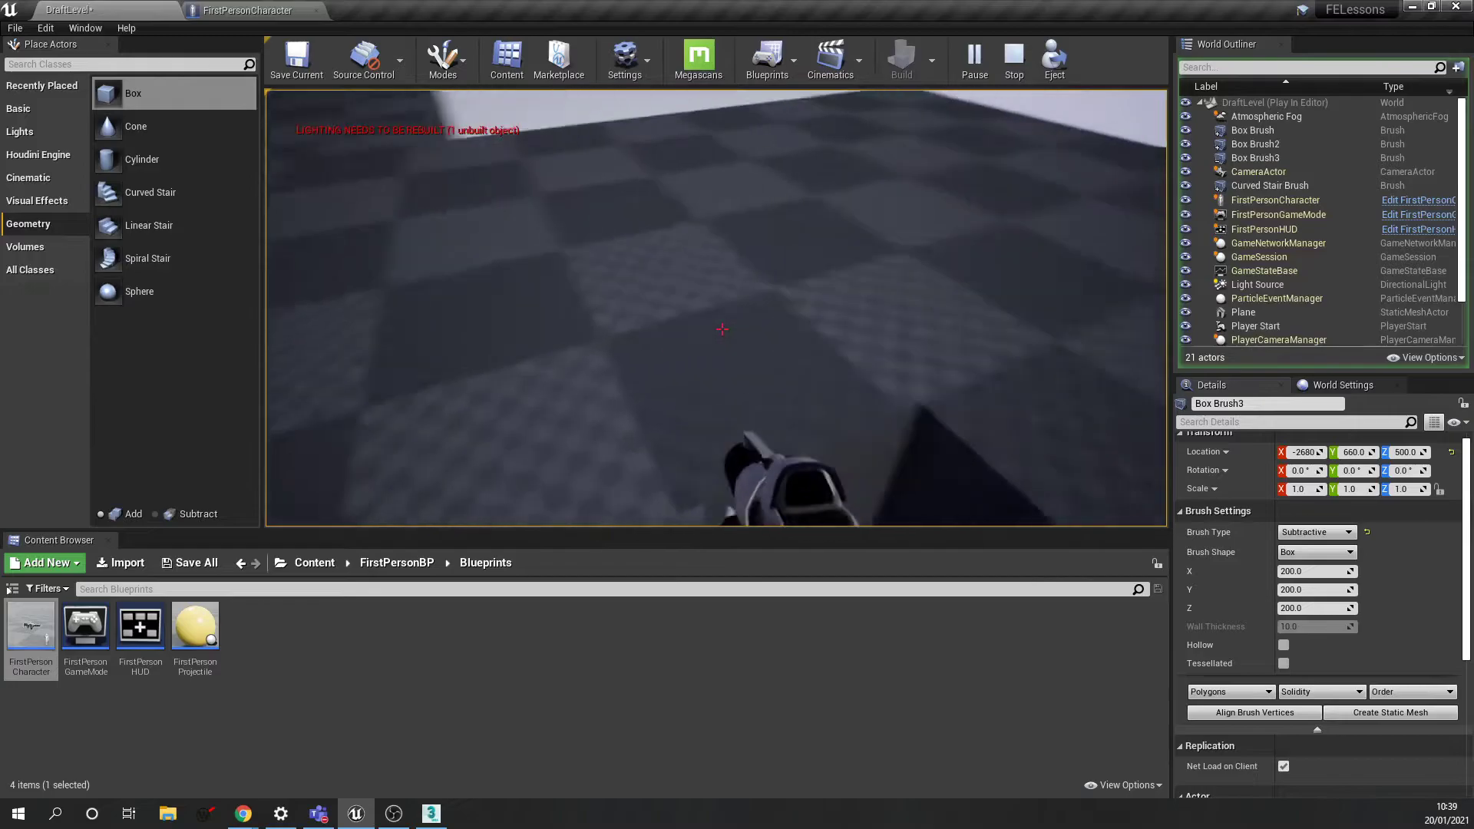
pyautogui.press('w')
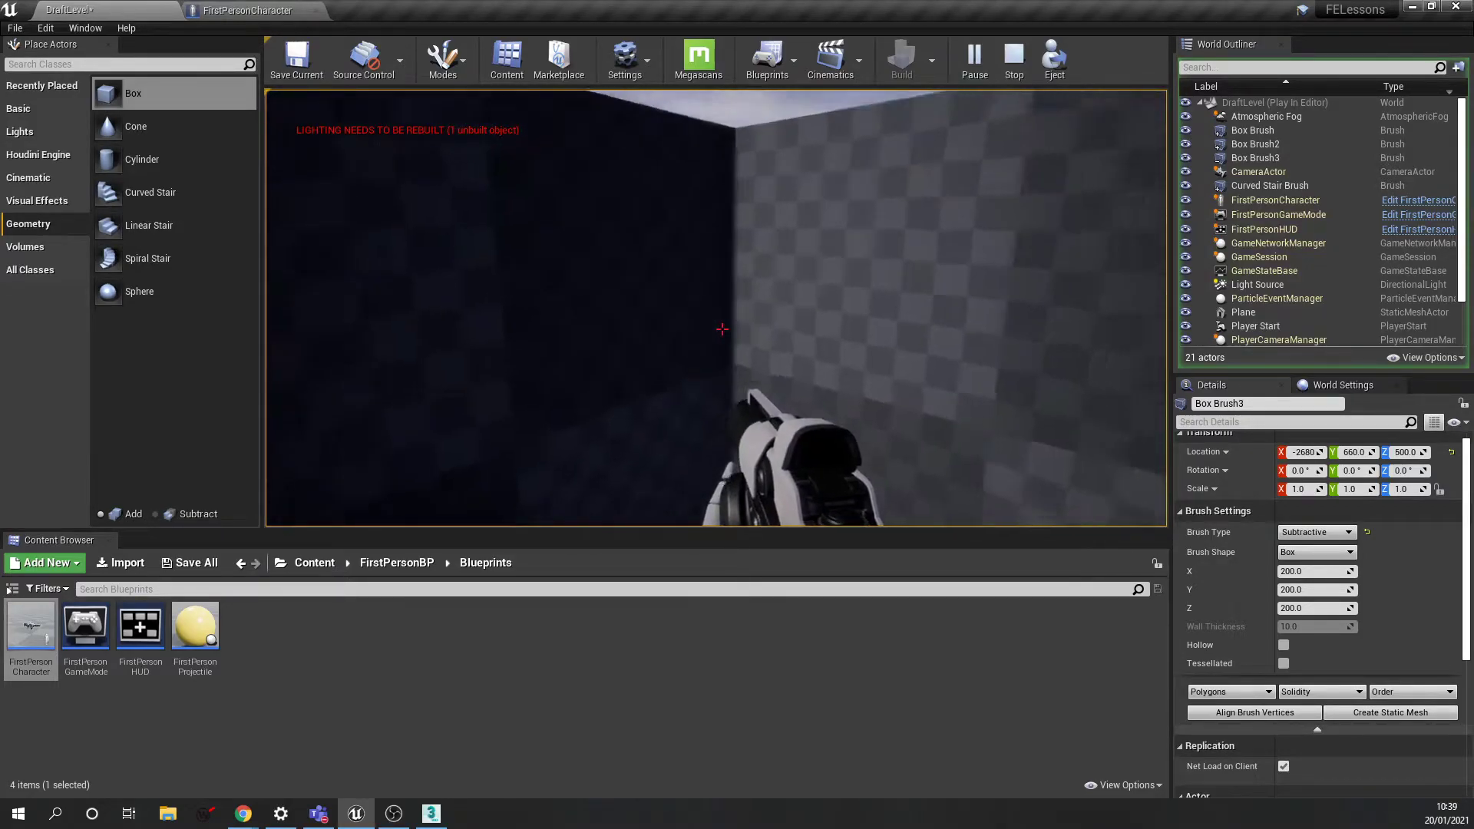
pyautogui.press('Escape')
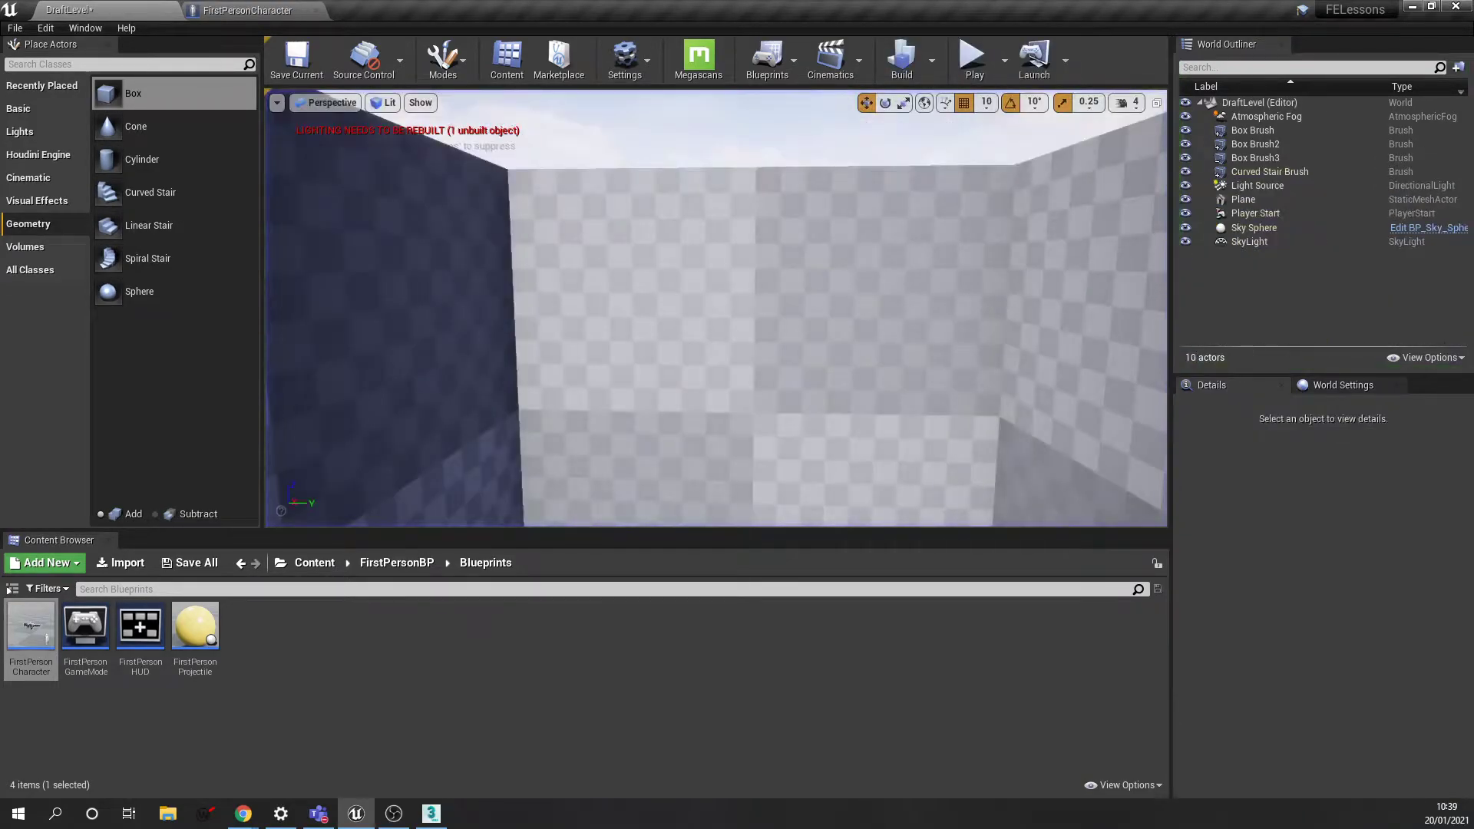
# Examine the subtractive box brush and the square hole it cuts in the block's roof from several angles
pyautogui.moveTo(909, 249)
pyautogui.mouseDown(button='right')
pyautogui.moveTo(910, 230)
pyautogui.moveTo(998, 223)
pyautogui.moveTo(1067, 300)
pyautogui.moveTo(1113, 295)
pyautogui.moveTo(959, 238)
pyautogui.moveTo(932, 307)
pyautogui.moveTo(903, 247)
pyautogui.mouseUp(button='right')
pyautogui.press('w')
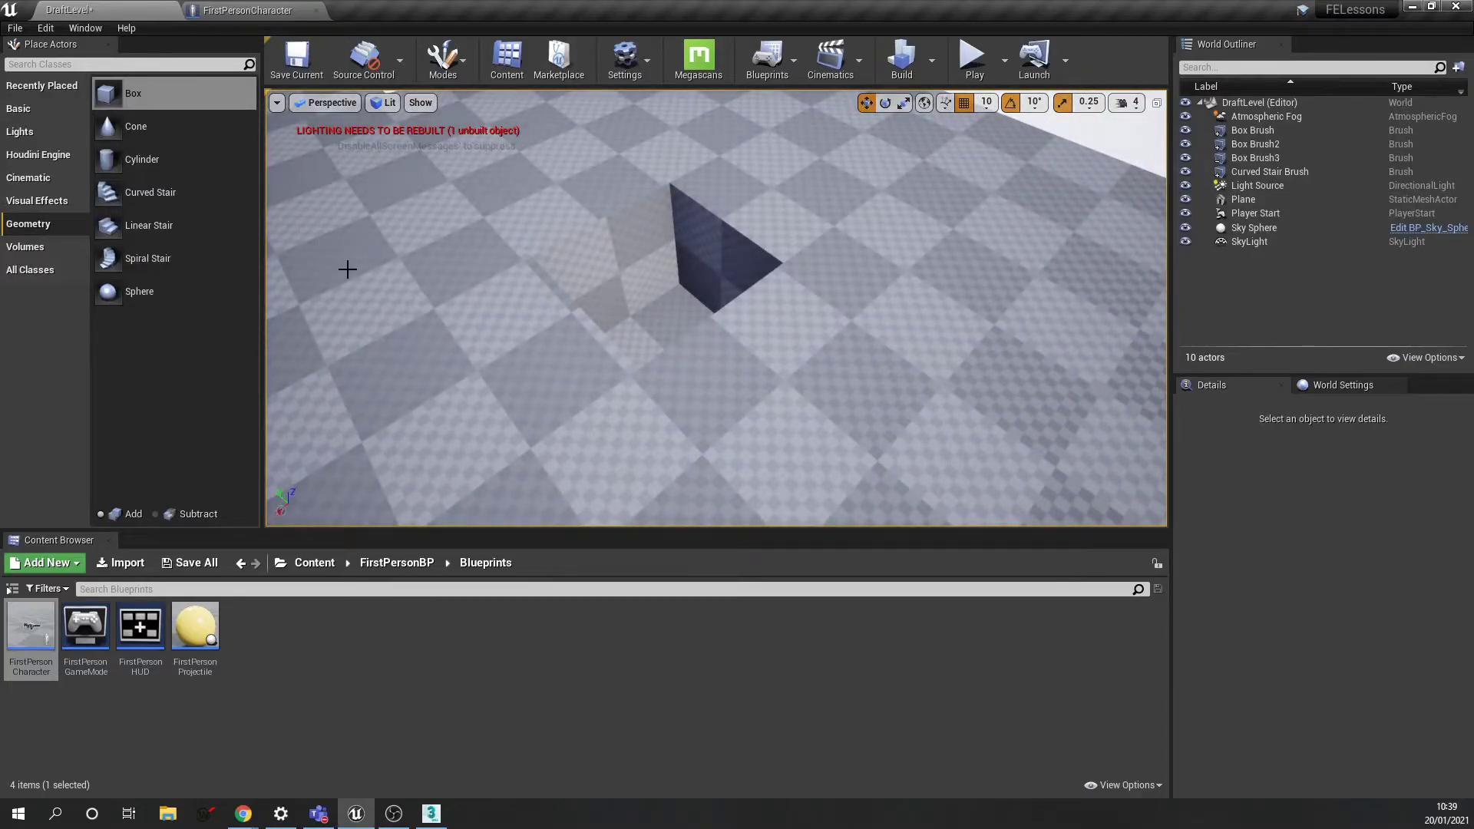
pyautogui.click(1265, 158)
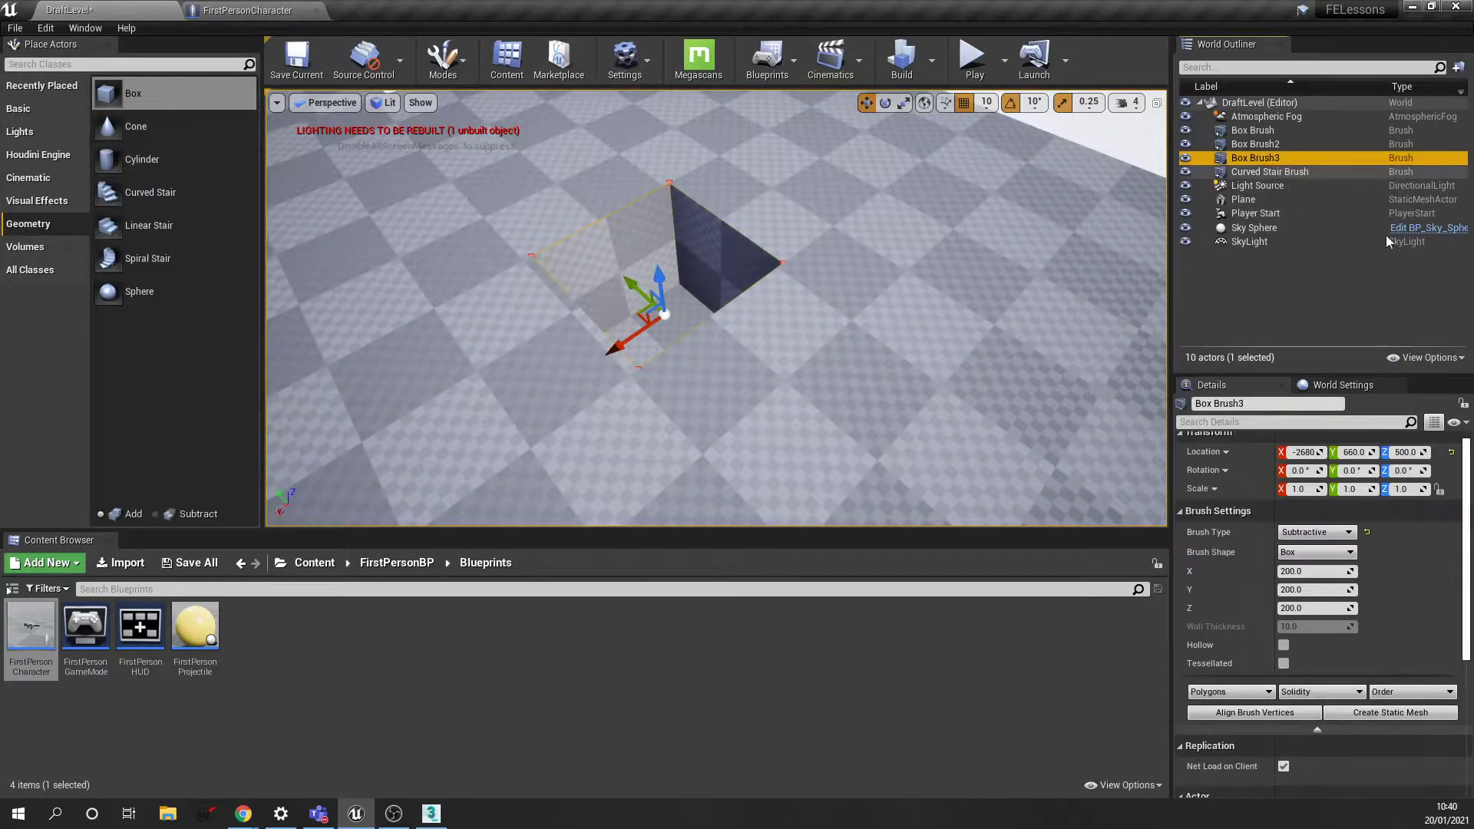
pyautogui.moveTo(952, 322)
pyautogui.mouseDown(button='right')
pyautogui.moveTo(902, 273)
pyautogui.moveTo(914, 345)
pyautogui.moveTo(902, 330)
pyautogui.moveTo(924, 316)
pyautogui.moveTo(848, 315)
pyautogui.moveTo(912, 313)
pyautogui.moveTo(655, 315)
pyautogui.mouseUp(button='right')
pyautogui.press('w')
pyautogui.press('s')
pyautogui.press('w')
pyautogui.press('s')
pyautogui.press('d')
pyautogui.press('w')
pyautogui.press('a')
pyautogui.press('w')
pyautogui.press('s')
# Make the large box brush with the roof hole hollow
pyautogui.click(672, 321)
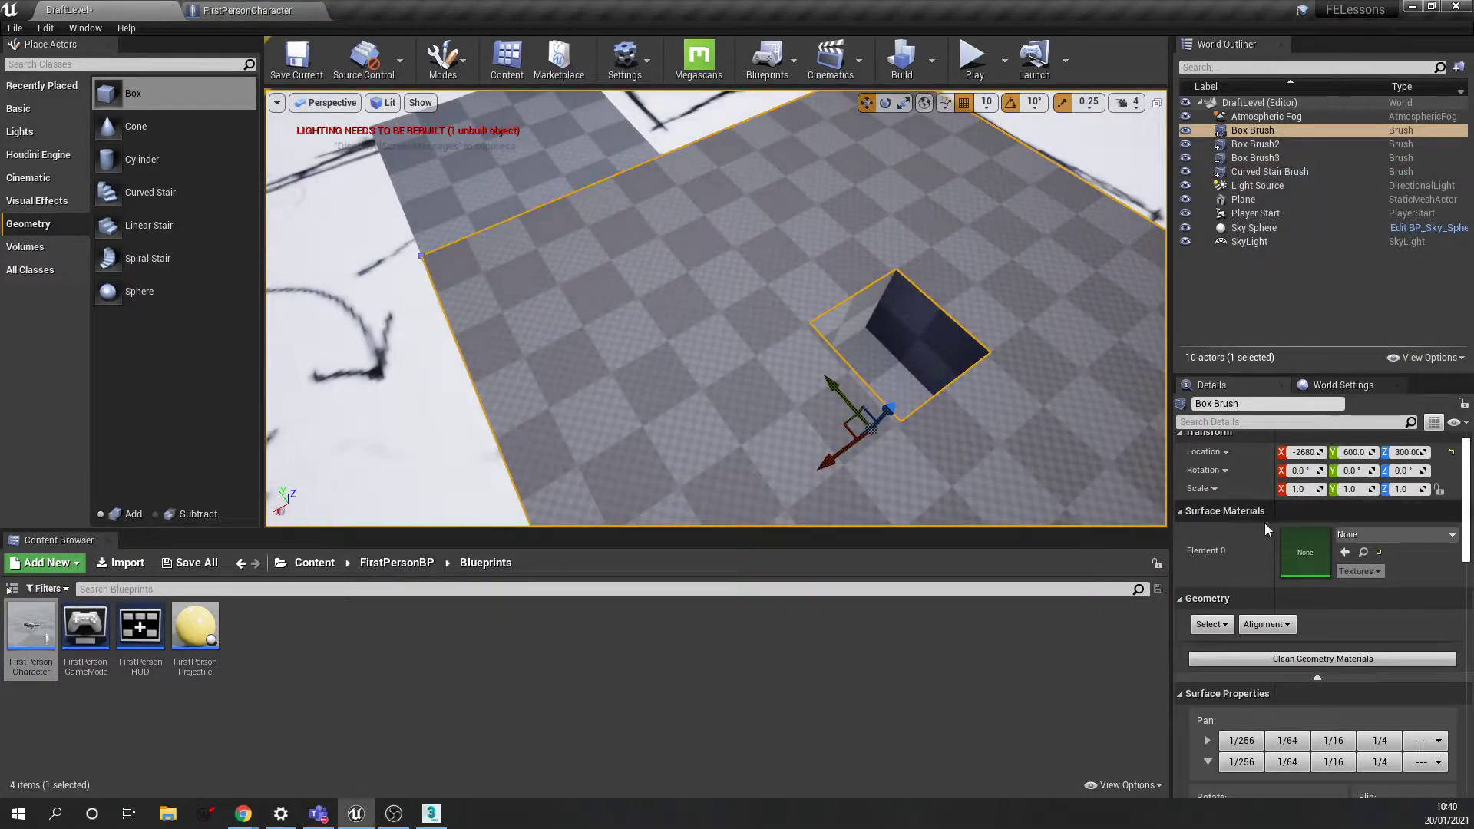
pyautogui.scroll(-15, 1248, 490)
pyautogui.scroll(10, 1321, 614)
pyautogui.scroll(-8, 1320, 614)
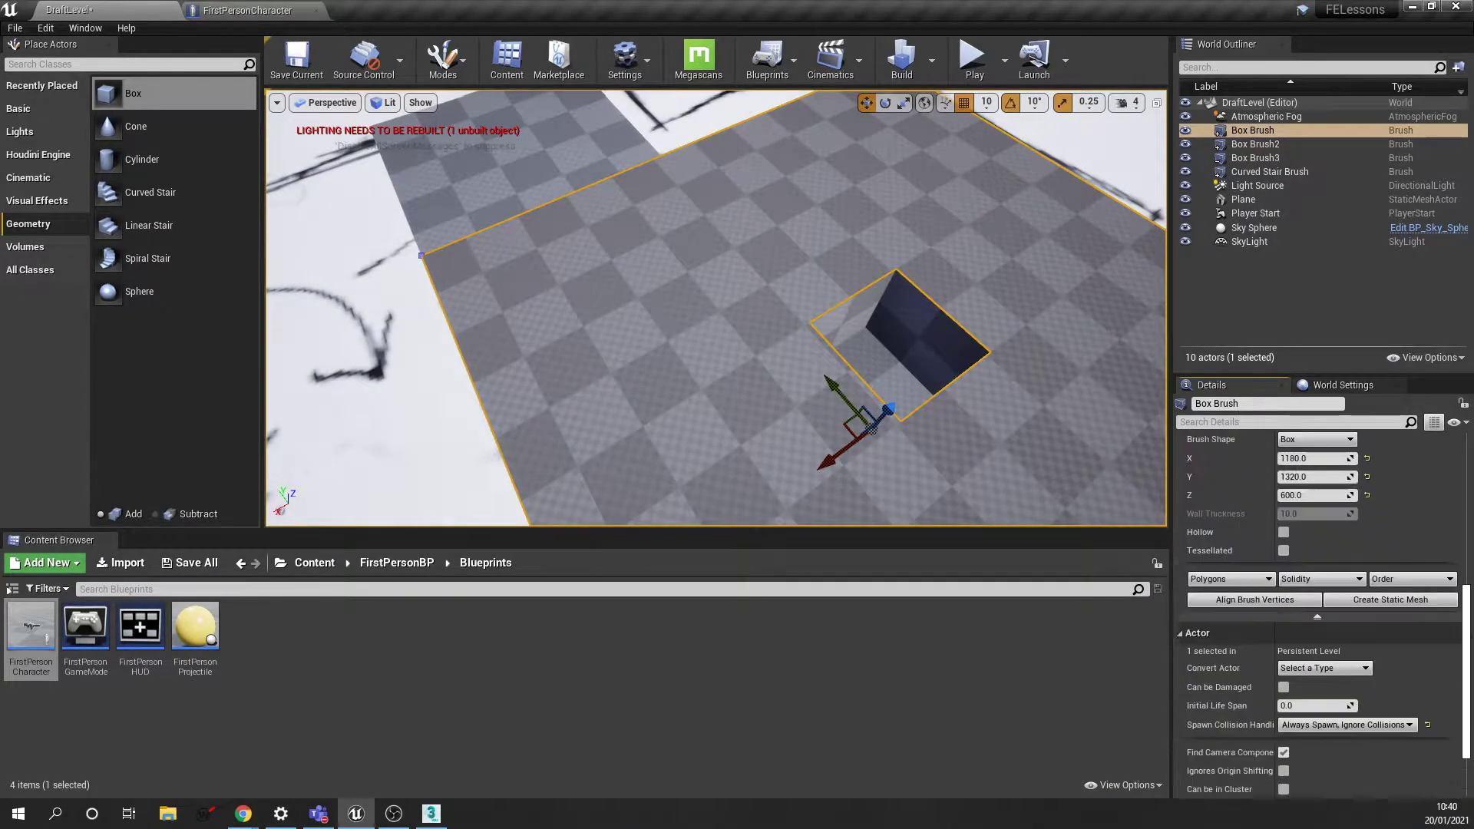
pyautogui.scroll(3, 1221, 595)
pyautogui.click(1283, 596)
pyautogui.moveTo(716, 323); pyautogui.dragTo(1050, 408, button='right')
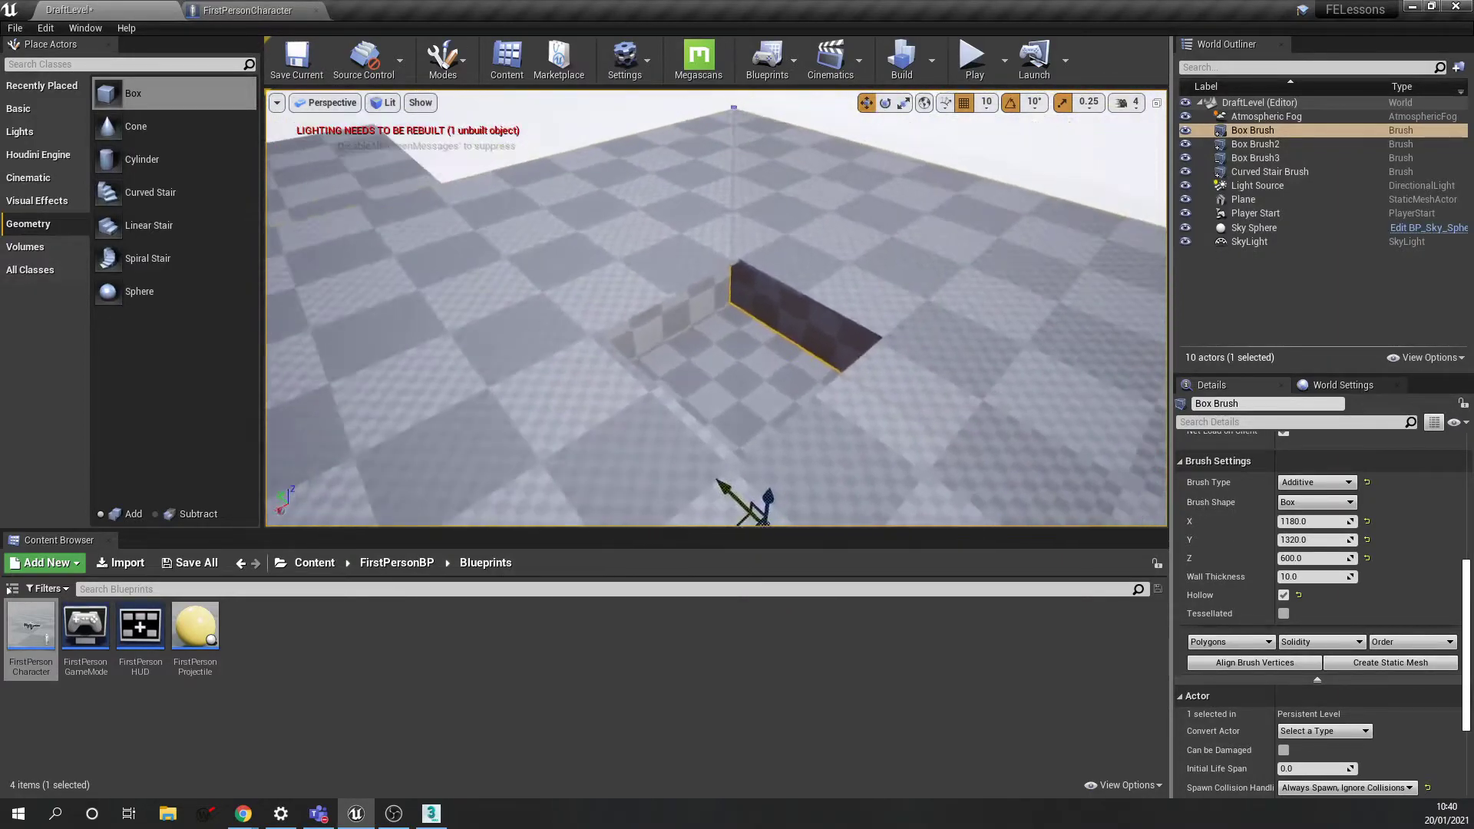
# Set the hollow block's wall thickness to 60 after trying 50 and inspecting the cut edges
pyautogui.click(1289, 576)
pyautogui.write('50')
pyautogui.press('Return')
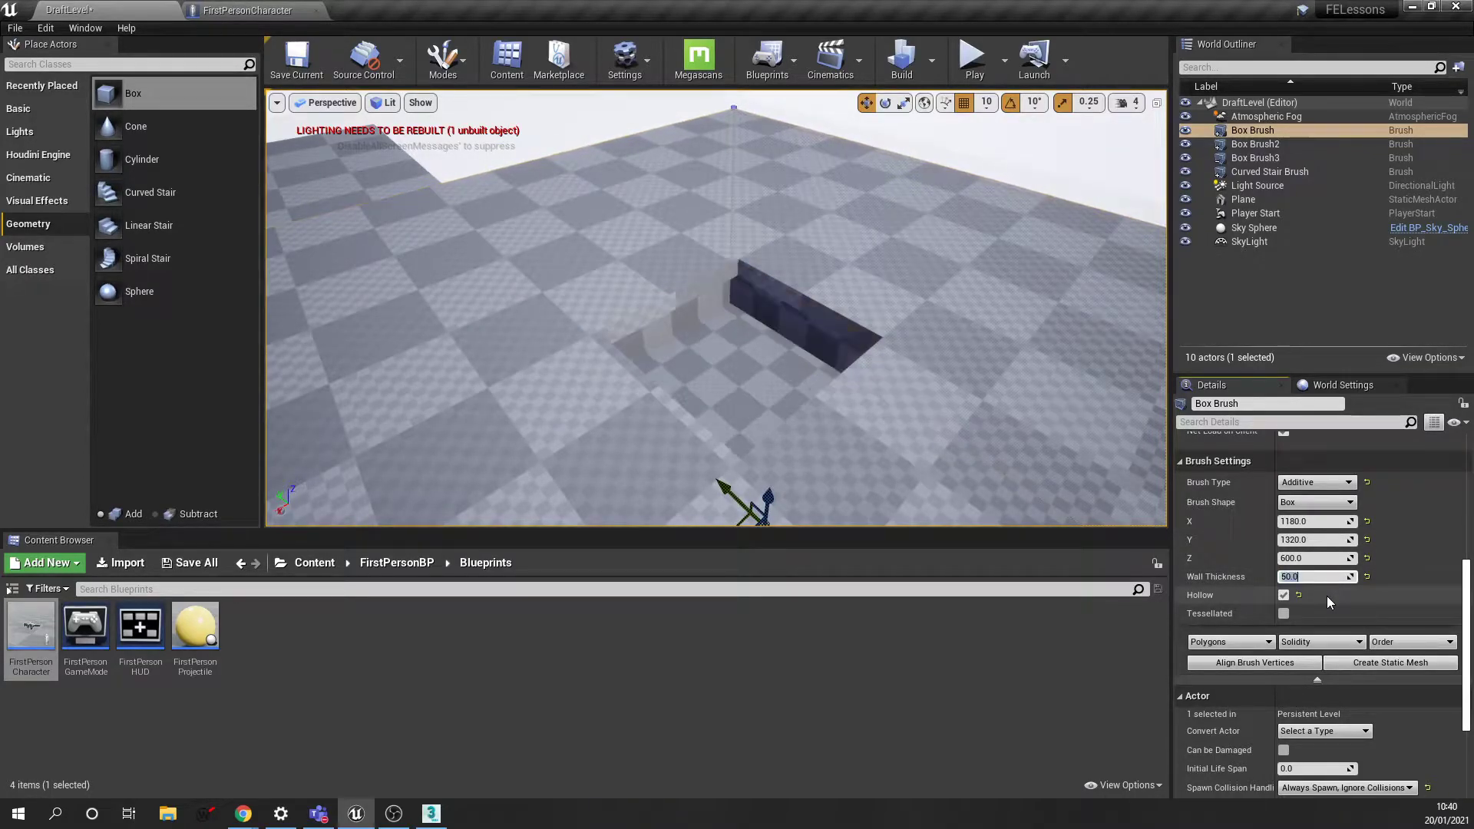
pyautogui.press('w')
pyautogui.moveTo(736, 359); pyautogui.dragTo(845, 265, button='right')
pyautogui.press('w')
pyautogui.press('s')
pyautogui.press('w')
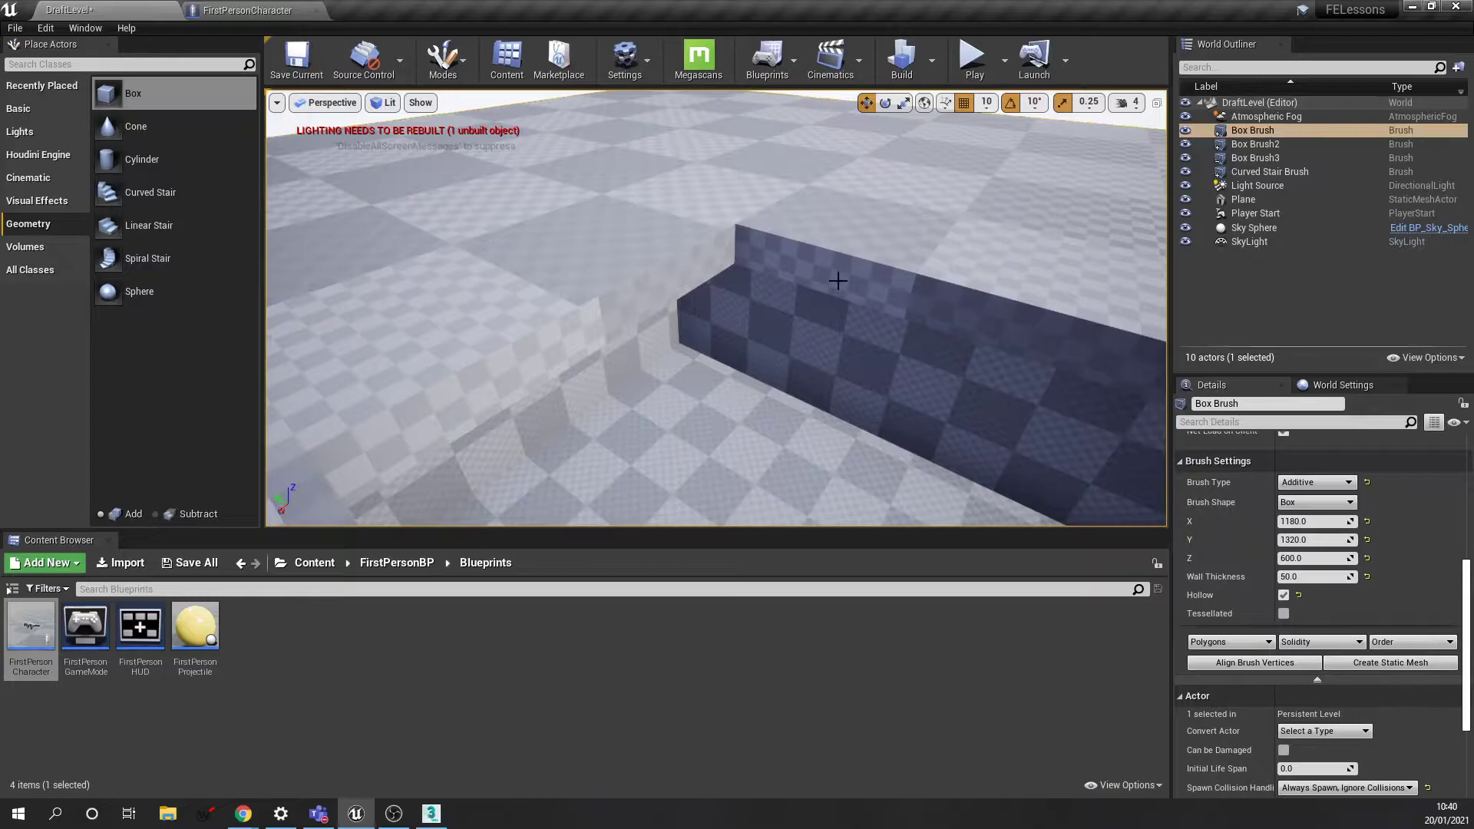
pyautogui.click(1316, 577)
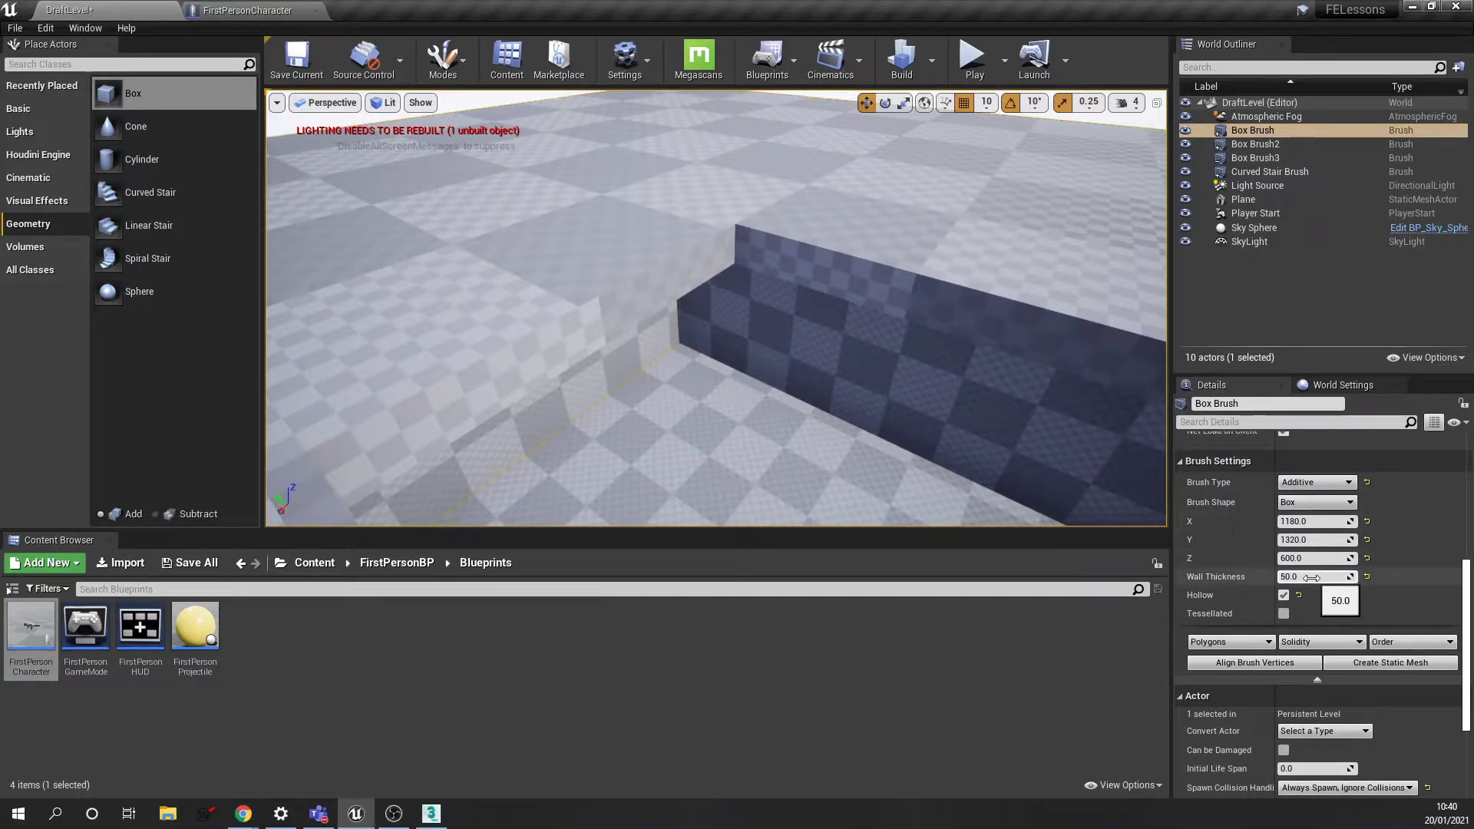
pyautogui.write('60.0')
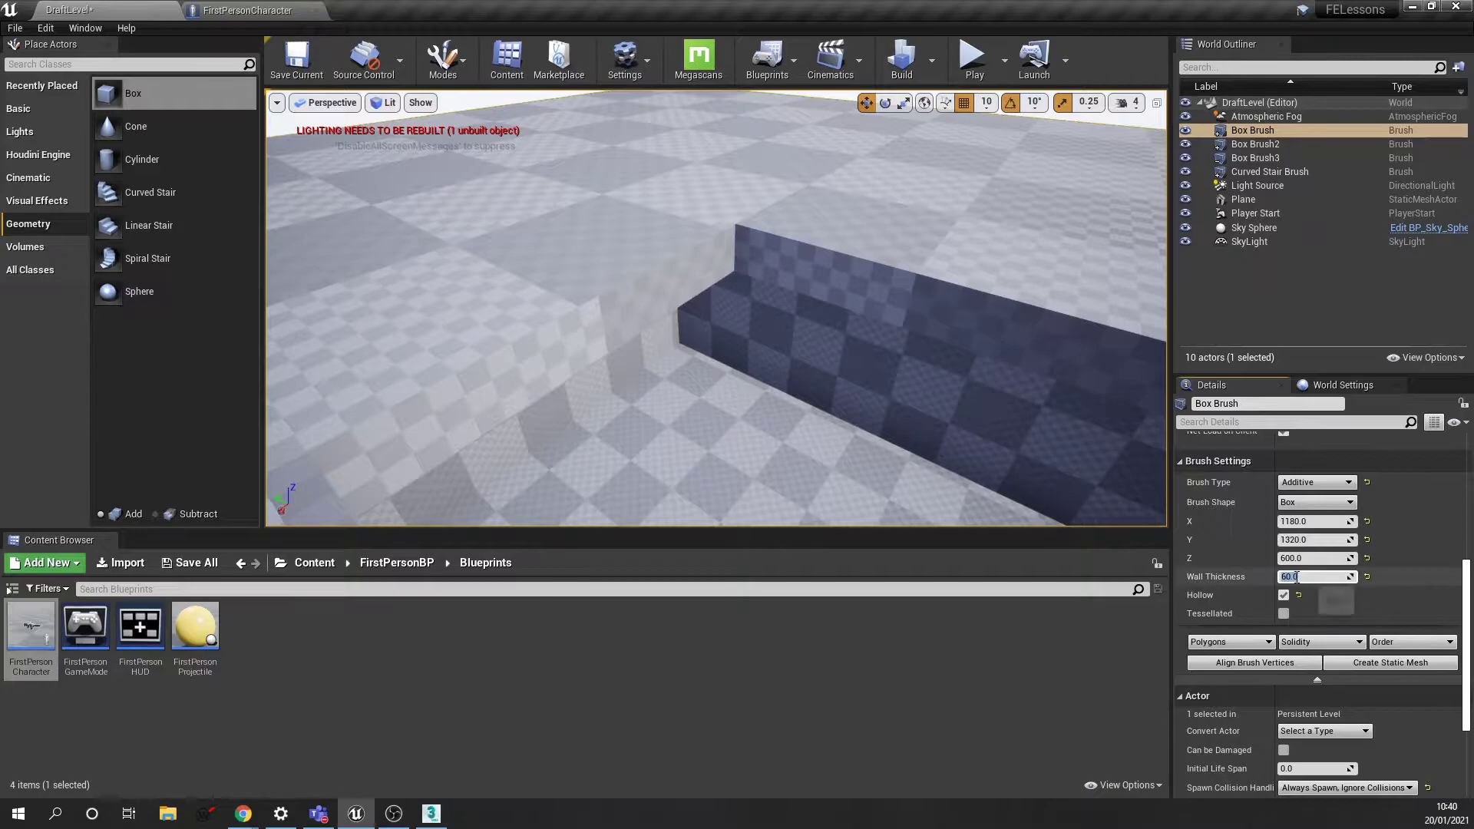
# Place a new box brush on the ground against the hollow block's side wall
pyautogui.moveTo(898, 426)
pyautogui.mouseDown(button='right')
pyautogui.moveTo(959, 384)
pyautogui.moveTo(898, 369)
pyautogui.moveTo(875, 430)
pyautogui.moveTo(852, 426)
pyautogui.moveTo(872, 468)
pyautogui.moveTo(854, 481)
pyautogui.moveTo(801, 464)
pyautogui.moveTo(952, 408)
pyautogui.mouseUp(button='right')
pyautogui.moveTo(176, 93)
pyautogui.mouseDown()
pyautogui.moveTo(553, 256)
pyautogui.moveTo(752, 304)
pyautogui.mouseUp()
pyautogui.press('f')
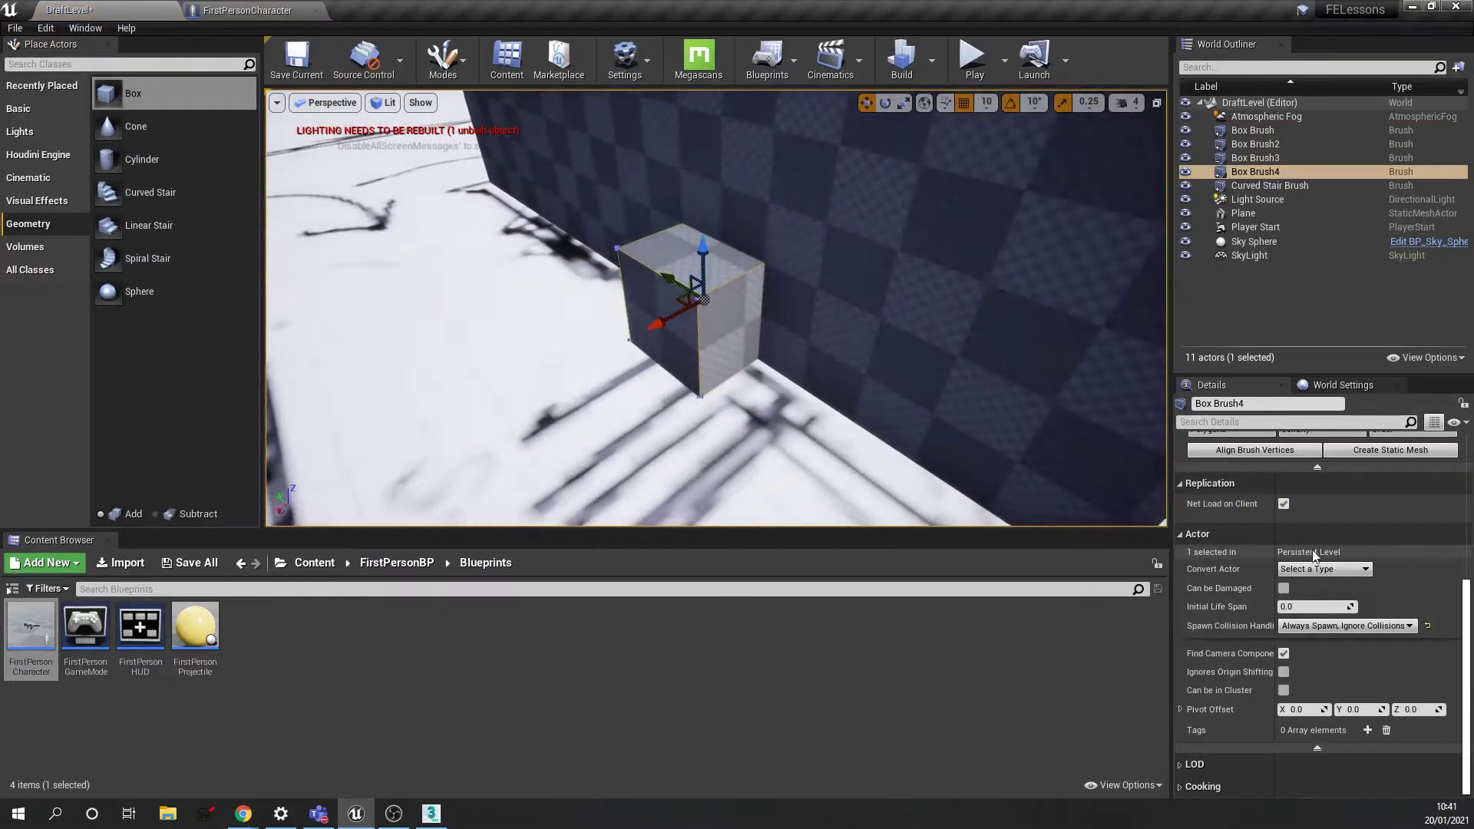
# Change the new box brush to Subtractive so it cuts an opening through the side wall
pyautogui.scroll(2, 1459, 576)
pyautogui.scroll(3, 1467, 577)
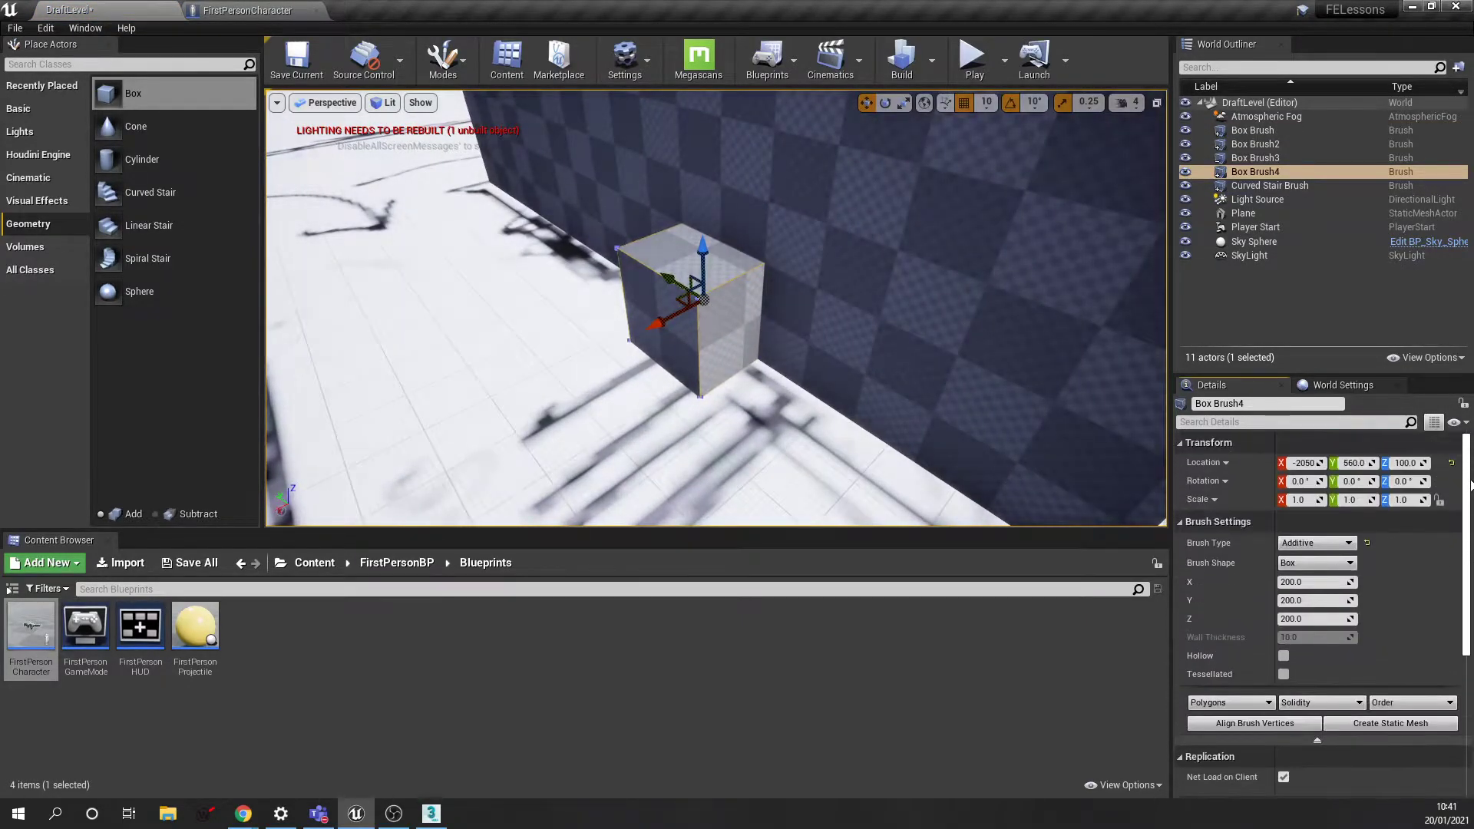
pyautogui.click(1305, 566)
pyautogui.moveTo(906, 345)
pyautogui.mouseDown(button='right')
pyautogui.moveTo(991, 407)
pyautogui.moveTo(1059, 360)
pyautogui.mouseUp(button='right')
pyautogui.press('a')
pyautogui.press('w')
pyautogui.moveTo(707, 330)
pyautogui.mouseDown(button='right')
pyautogui.moveTo(725, 400)
pyautogui.moveTo(879, 326)
pyautogui.moveTo(707, 330)
pyautogui.moveTo(801, 267)
pyautogui.moveTo(833, 271)
pyautogui.mouseUp(button='right')
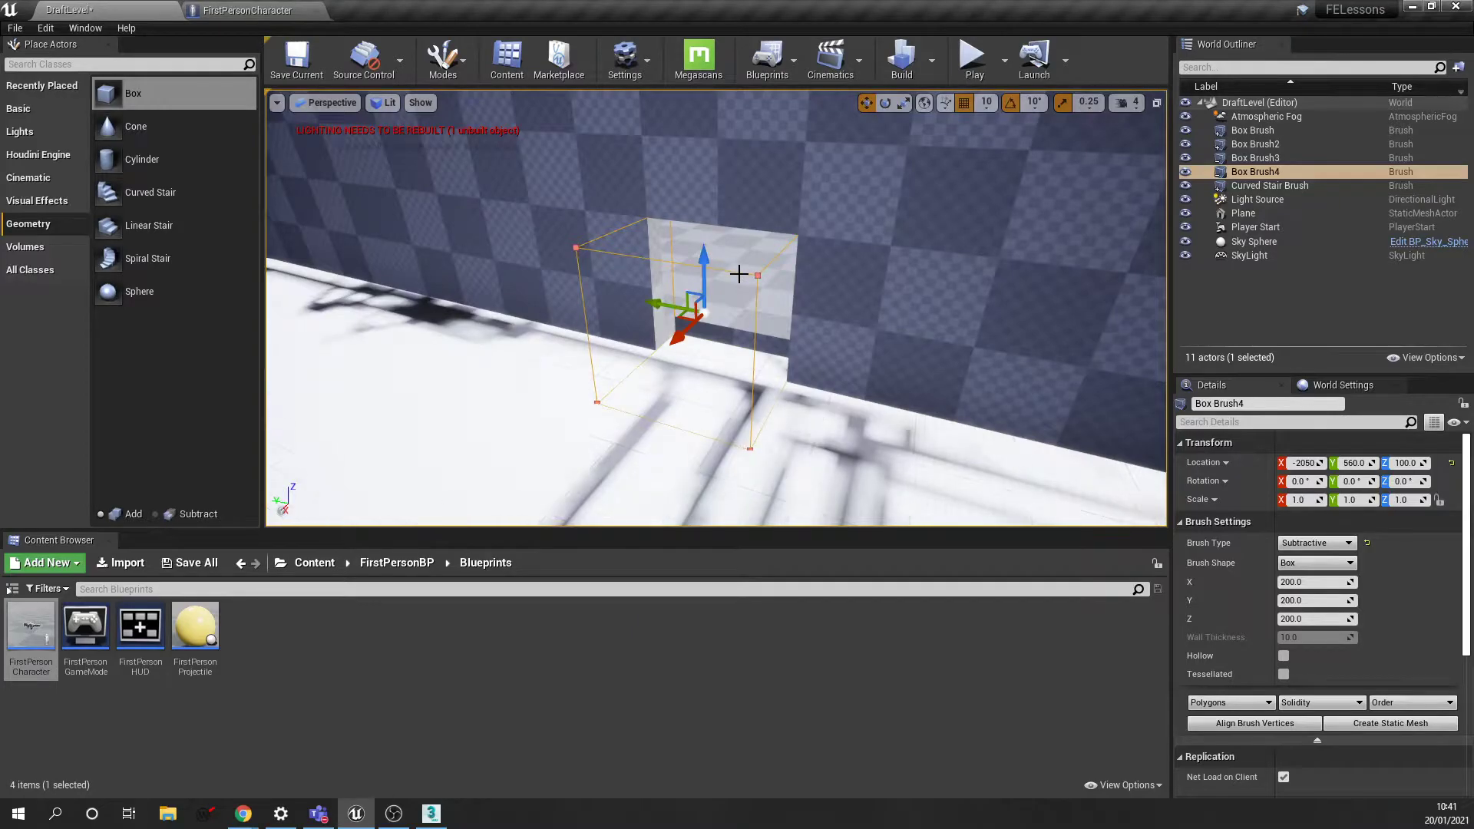
# Set the wall-cutting brush's Z size to 250 and reposition it at about X -2080, Z 125
pyautogui.click(1314, 618)
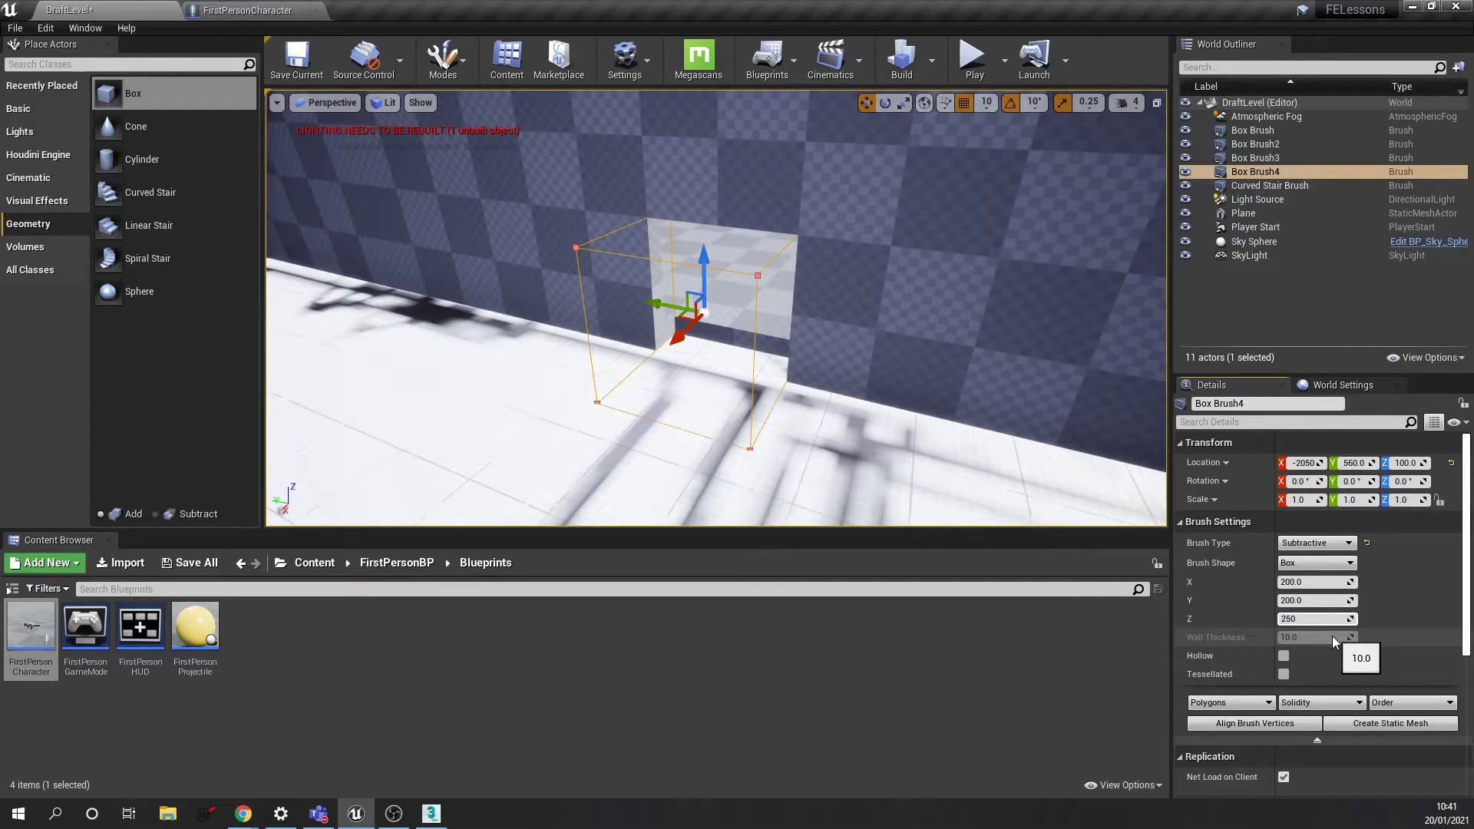
pyautogui.press('Return')
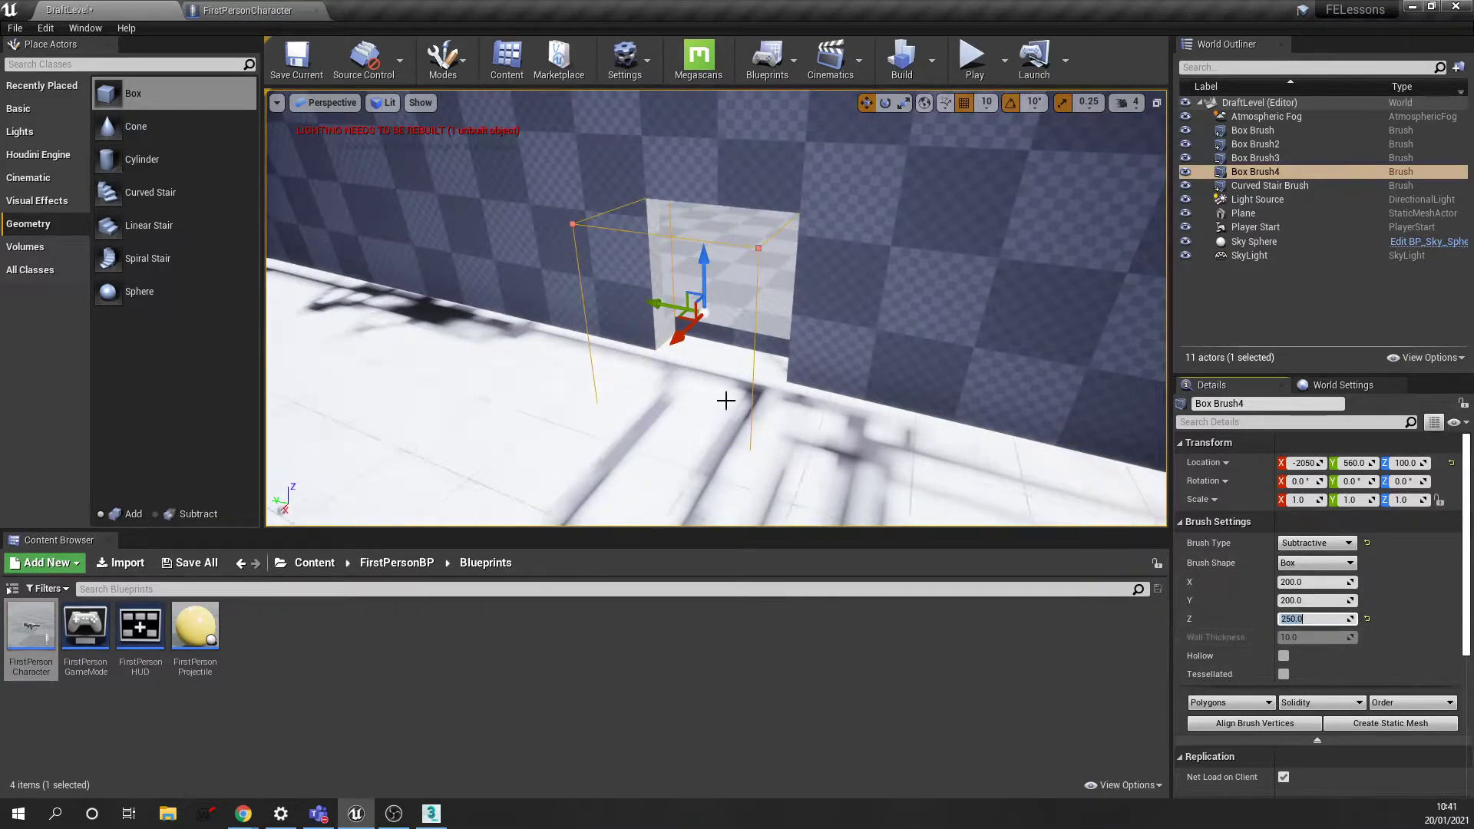
pyautogui.moveTo(704, 264)
pyautogui.mouseDown()
pyautogui.moveTo(695, 187)
pyautogui.moveTo(753, 202)
pyautogui.mouseUp()
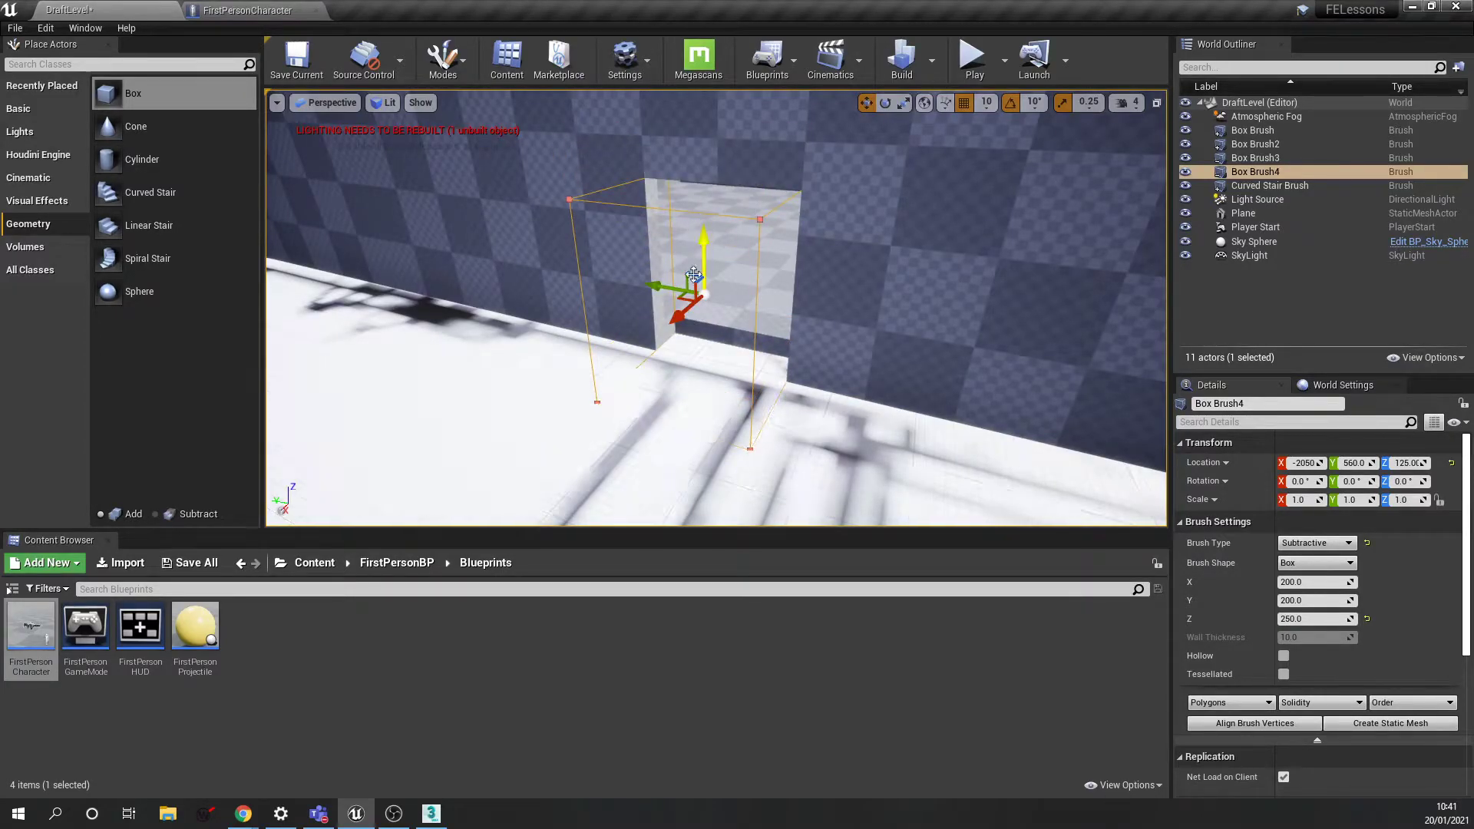
pyautogui.moveTo(679, 315); pyautogui.dragTo(694, 302)
pyautogui.moveTo(816, 309)
pyautogui.mouseDown(button='right')
pyautogui.moveTo(776, 350)
pyautogui.moveTo(615, 349)
pyautogui.moveTo(814, 476)
pyautogui.moveTo(745, 322)
pyautogui.moveTo(814, 199)
pyautogui.moveTo(873, 307)
pyautogui.mouseUp(button='right')
pyautogui.scroll(-3, 868, 307)
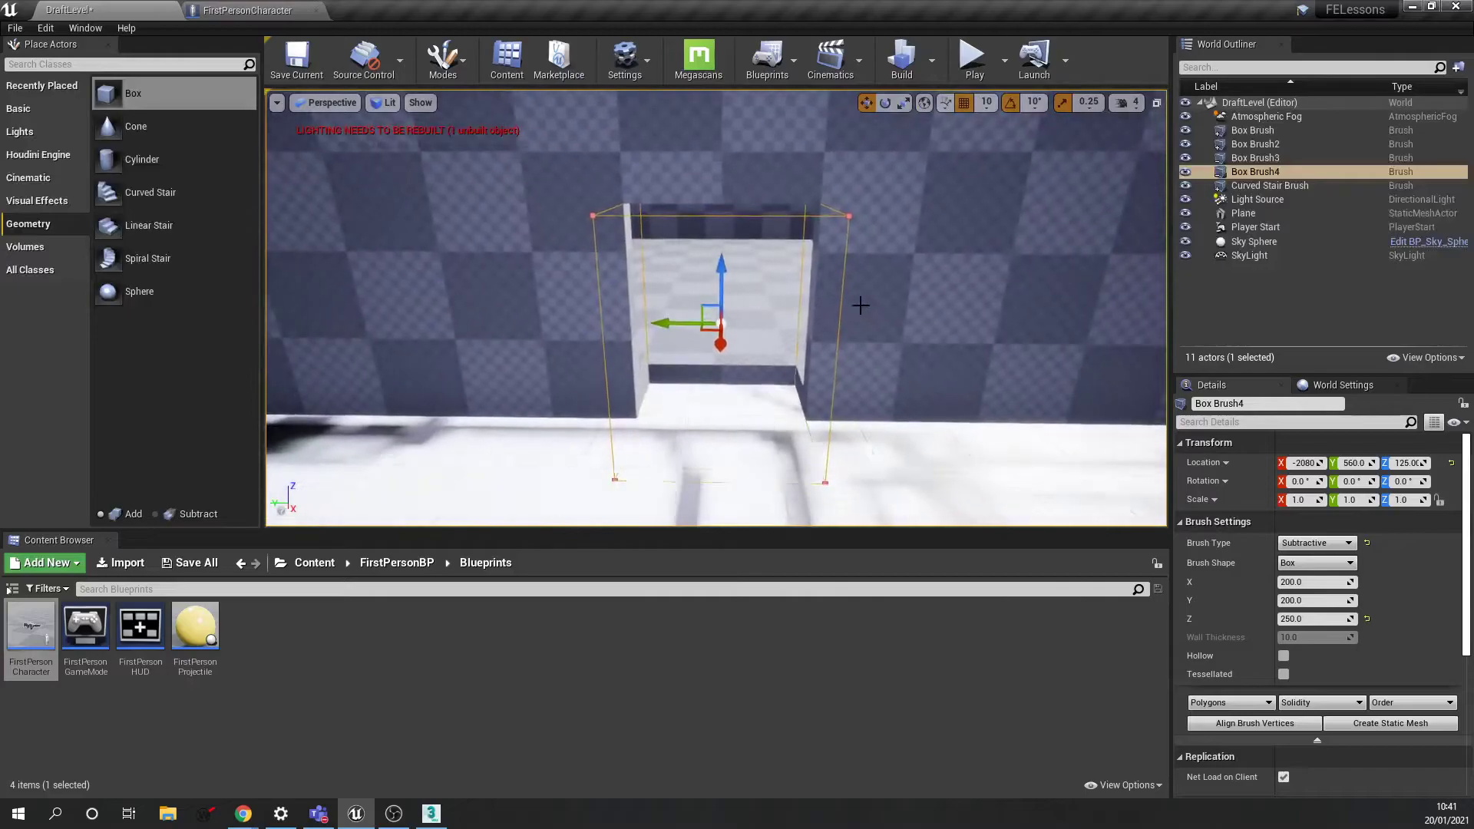
# Narrow the wall-cutting brush to a Y size of 150 after trying 100, and shift it to Y 570
pyautogui.click(1332, 600)
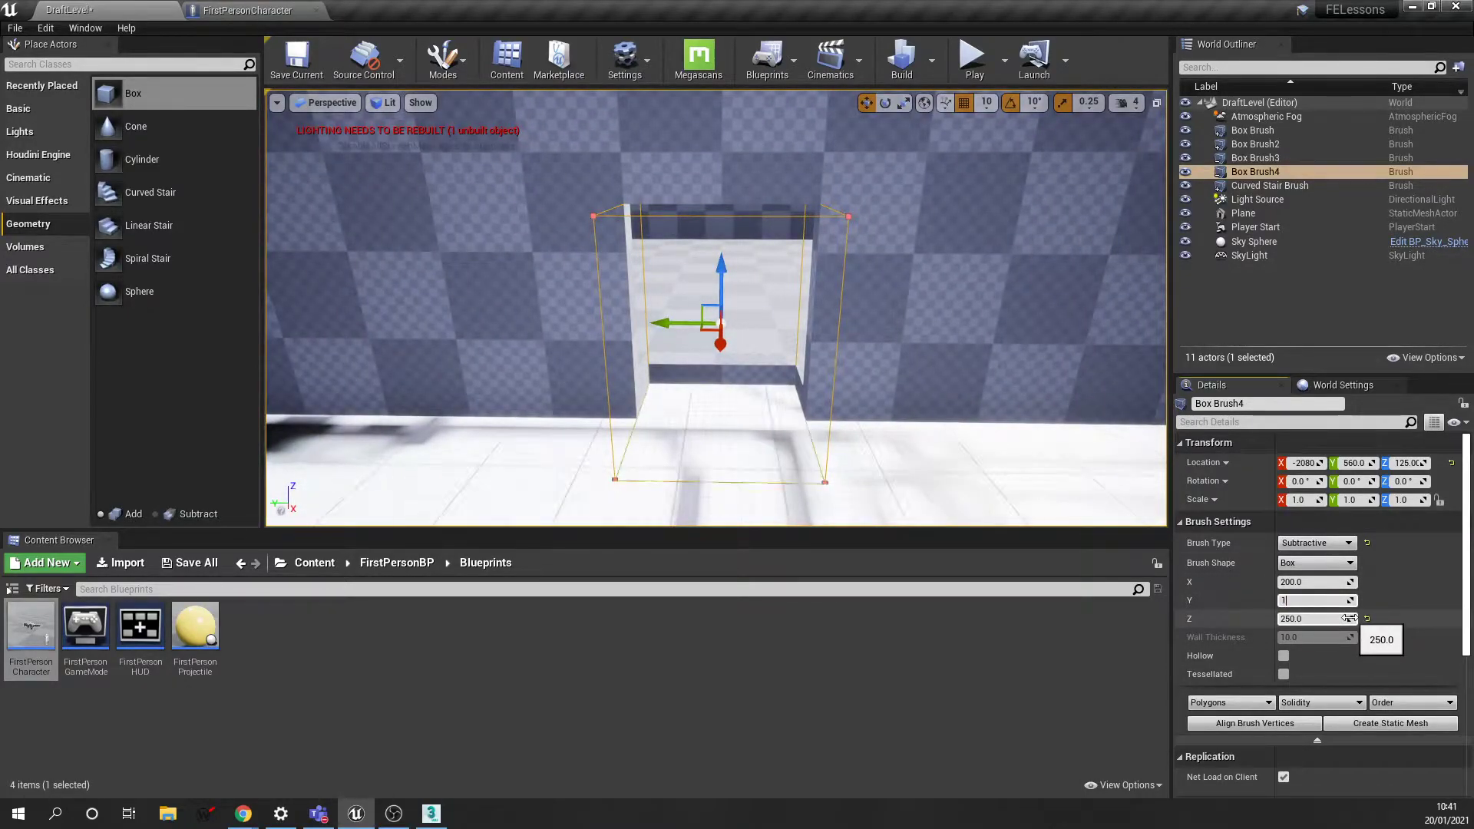
pyautogui.write('100')
pyautogui.press('Return')
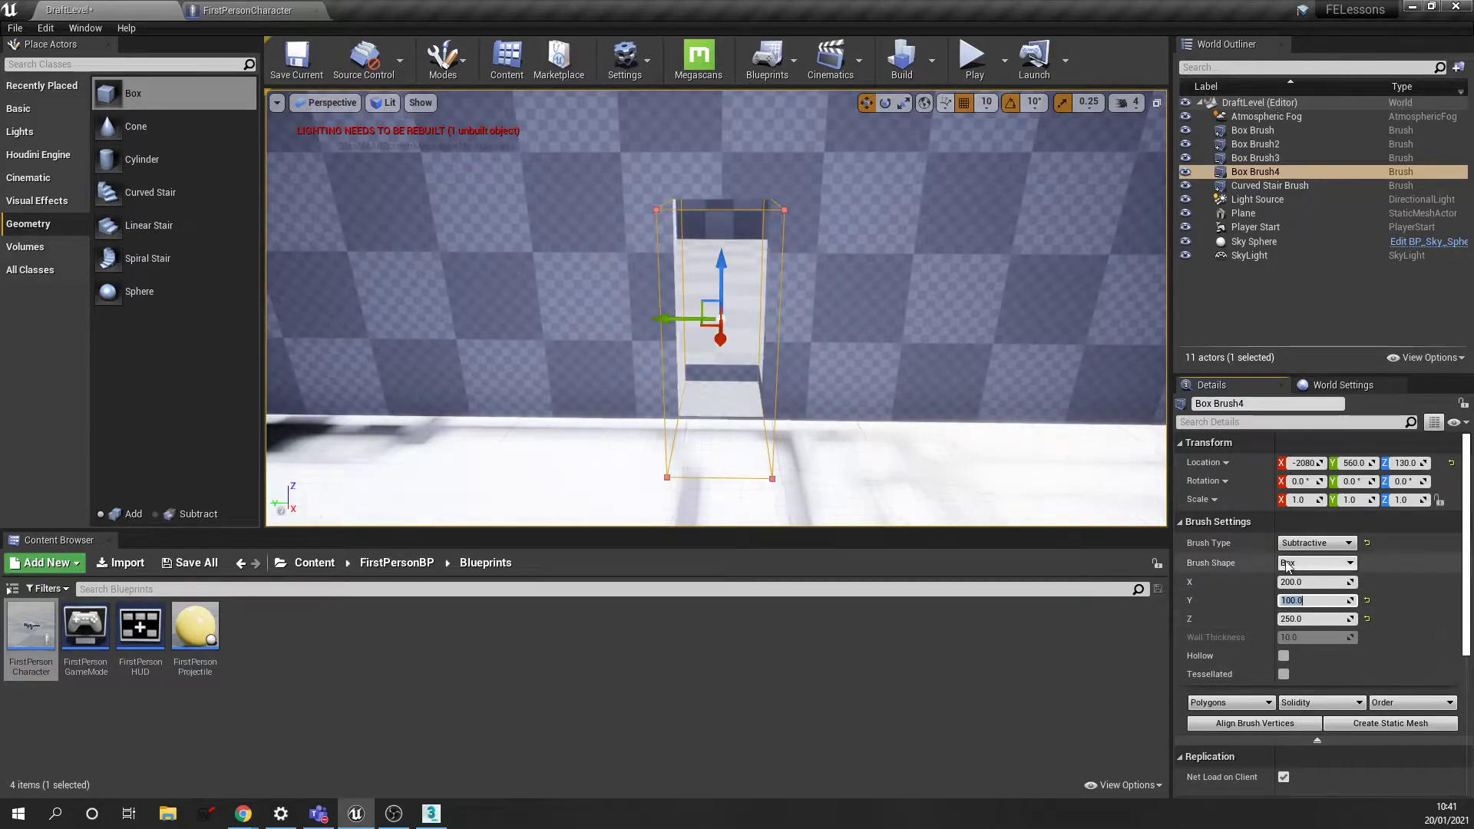
pyautogui.write('150')
pyautogui.press('Return')
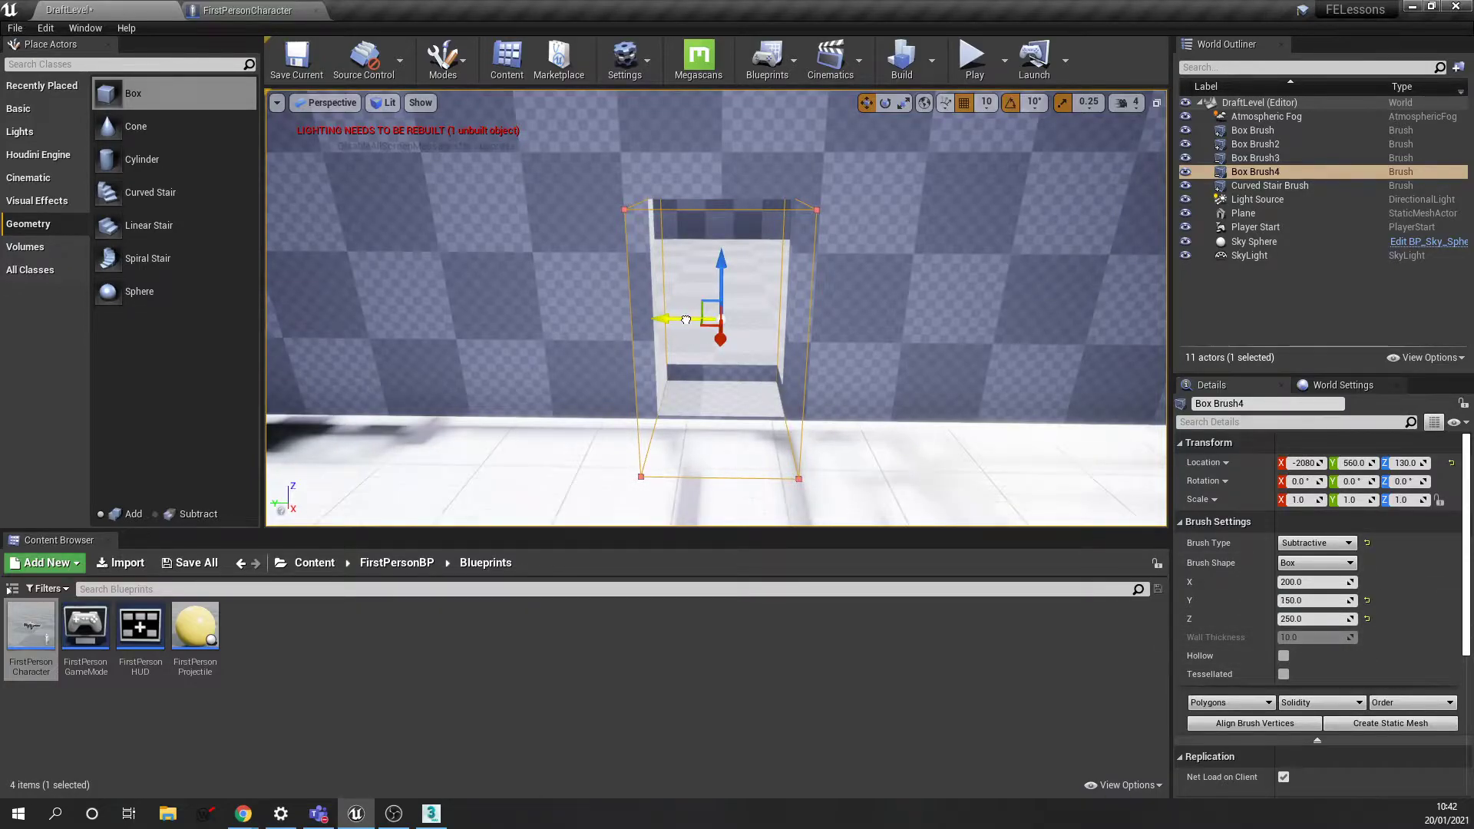
pyautogui.moveTo(685, 319); pyautogui.dragTo(685, 330)
# Widen the doorway by setting the wall-cutting brush's Y size to 160
pyautogui.click(1321, 601)
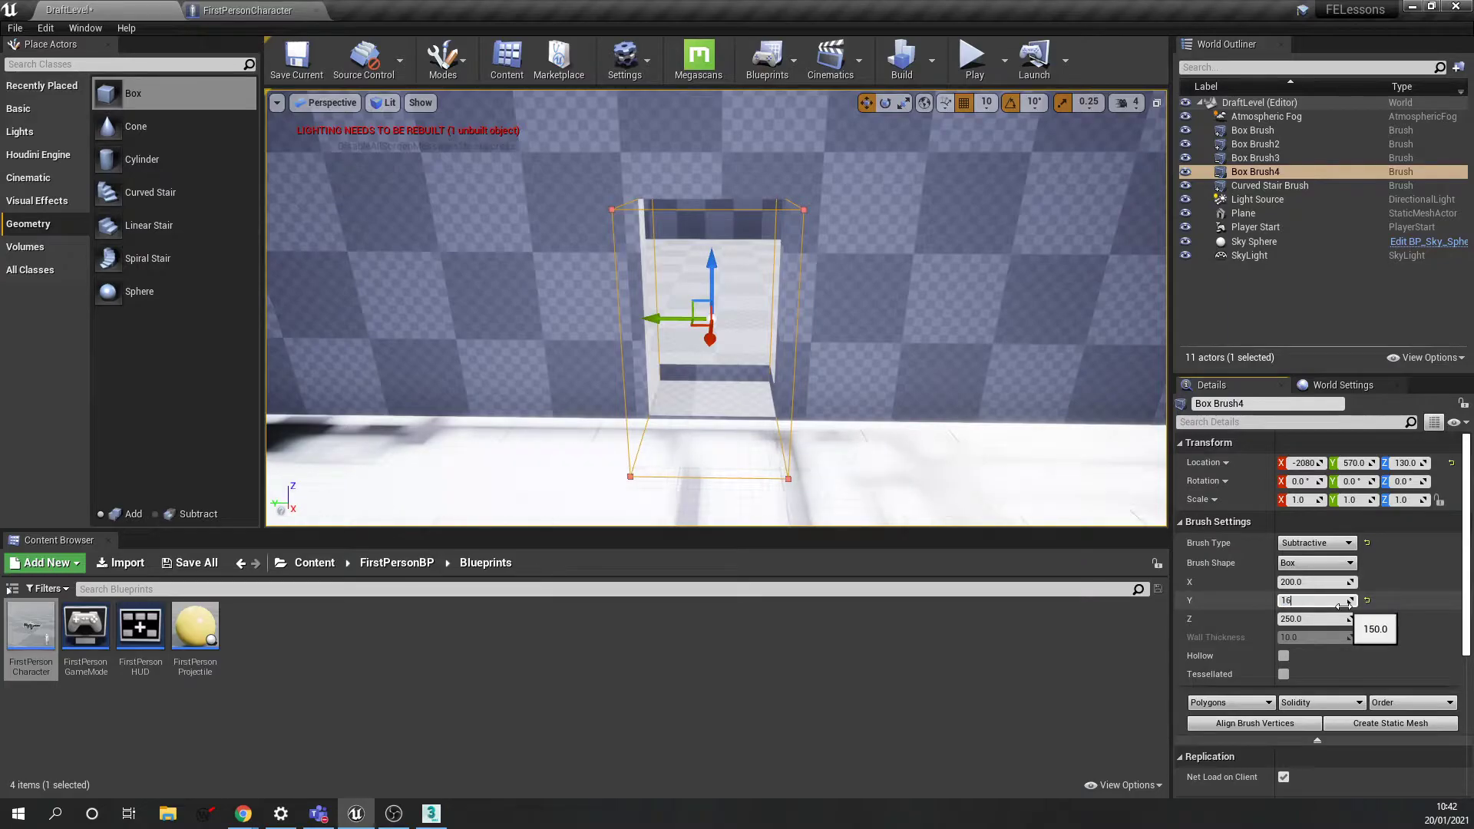
pyautogui.write('160')
pyautogui.press('Return')
pyautogui.moveTo(670, 318)
pyautogui.mouseDown()
pyautogui.moveTo(654, 320)
pyautogui.moveTo(674, 317)
pyautogui.mouseUp()
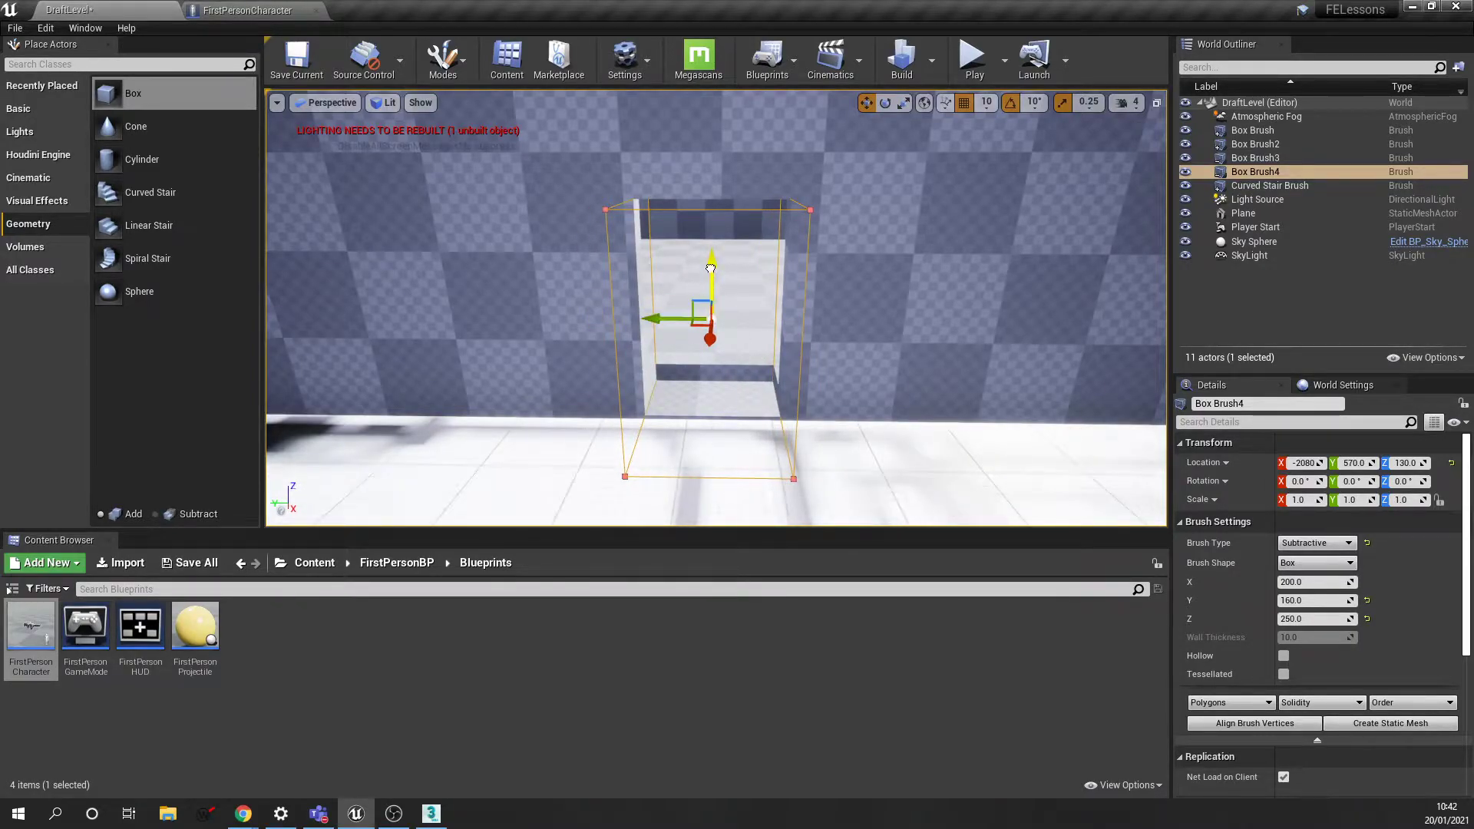
pyautogui.moveTo(711, 270); pyautogui.dragTo(711, 276)
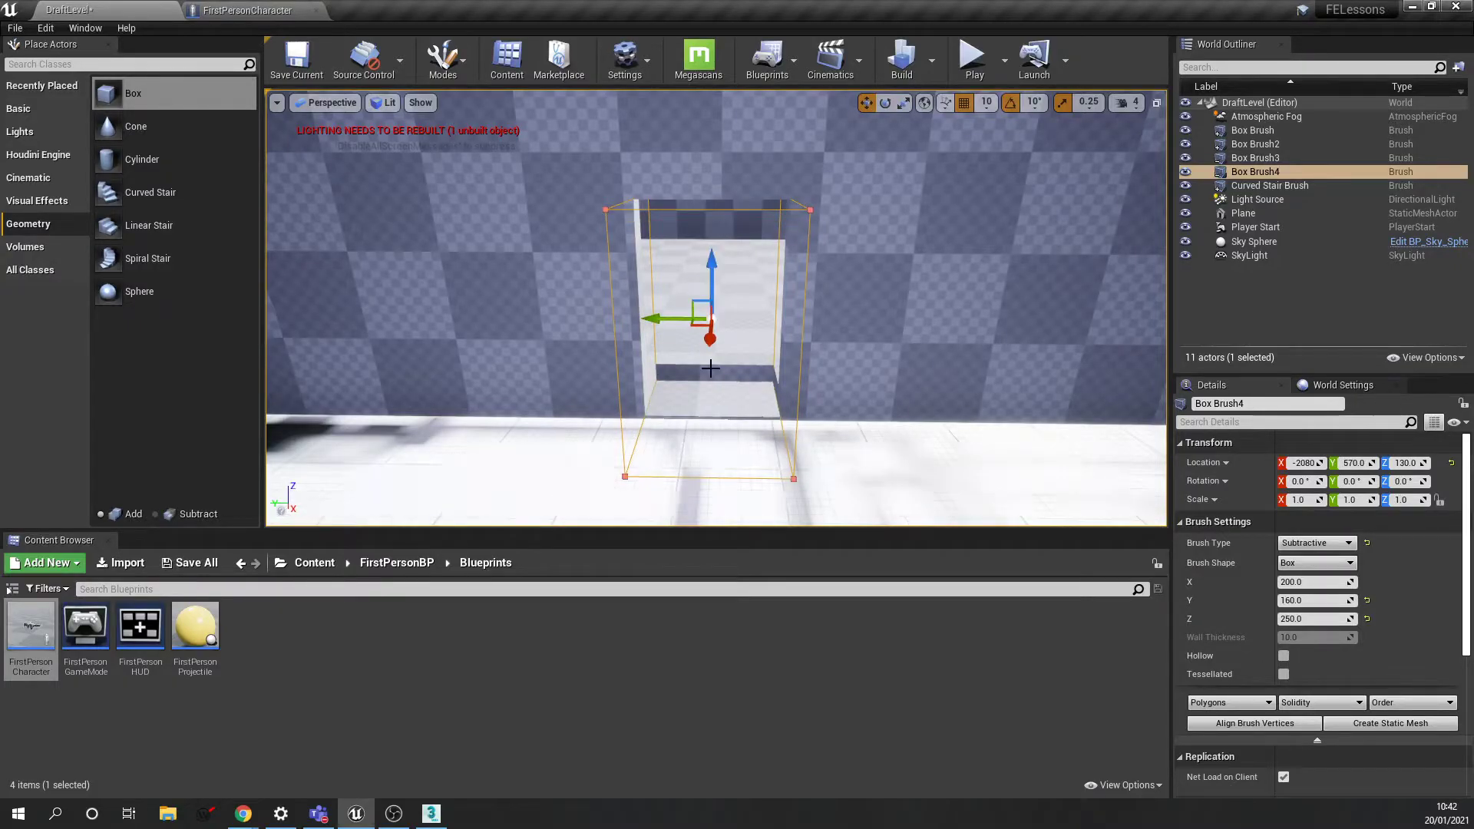
# Play-test the level by walking through the doorway into the building and back outside, and end the session
pyautogui.click(972, 57)
pyautogui.press('w')
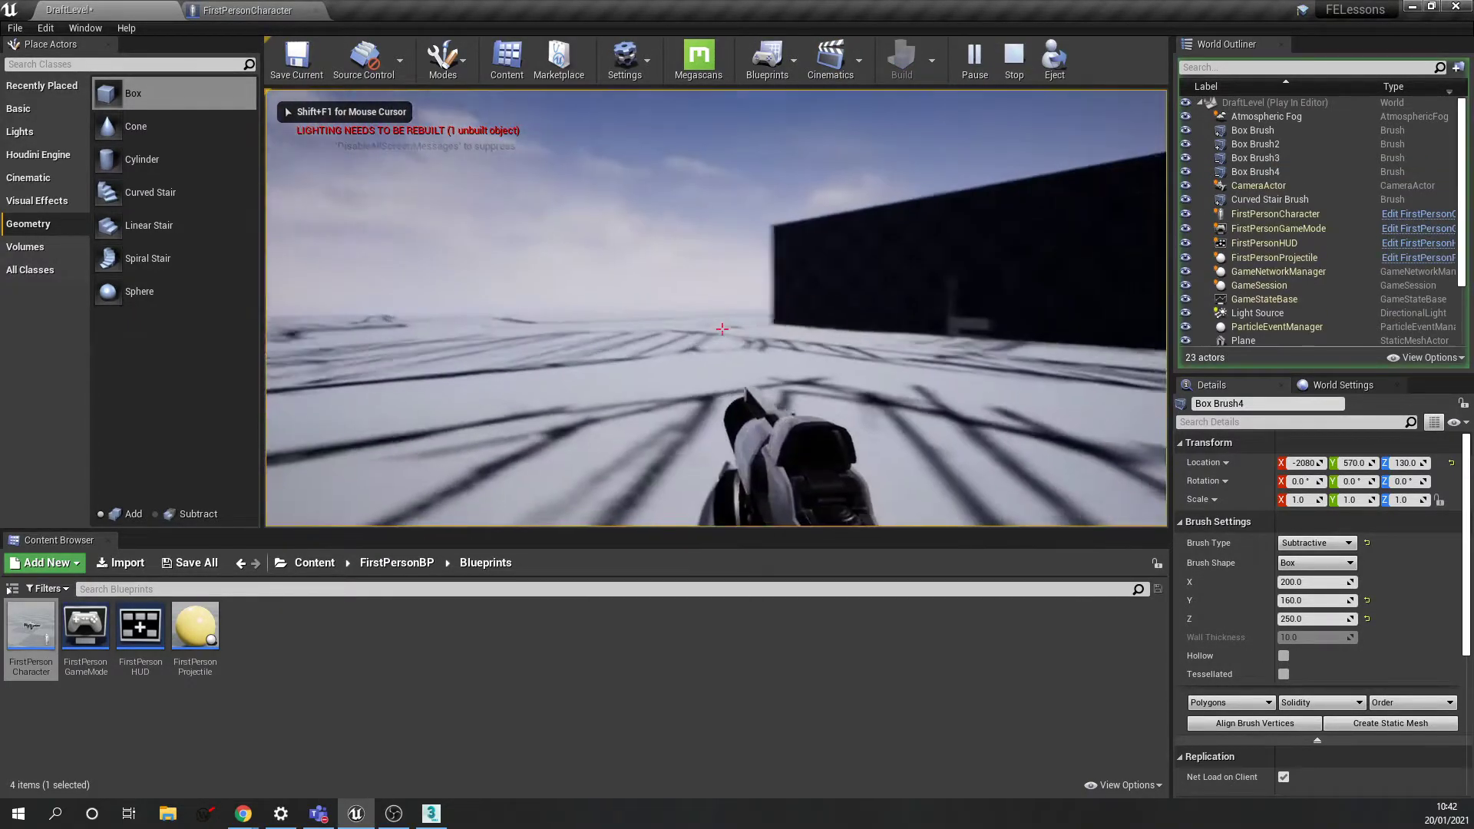
pyautogui.press('w')
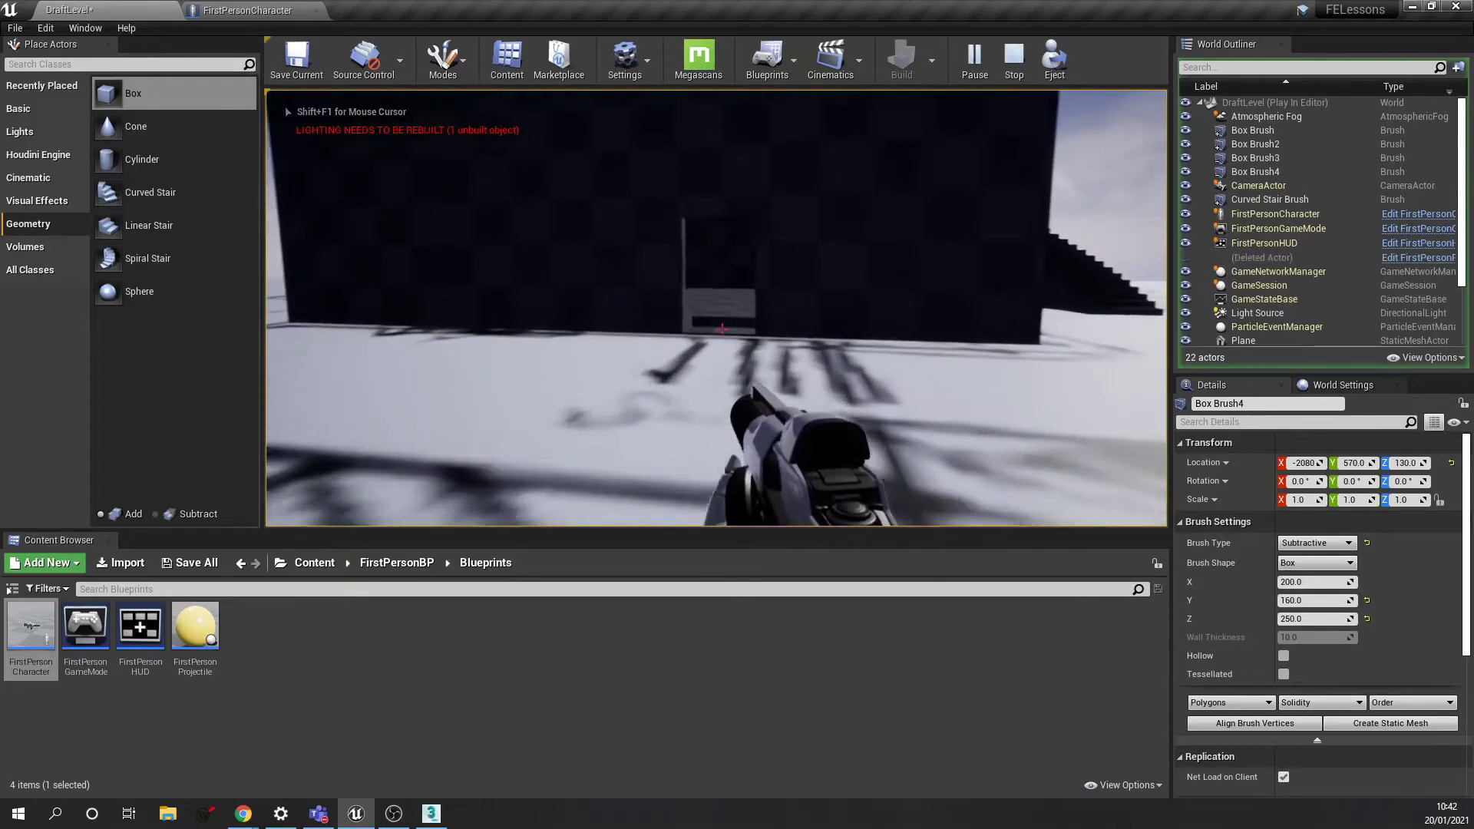
pyautogui.press('w')
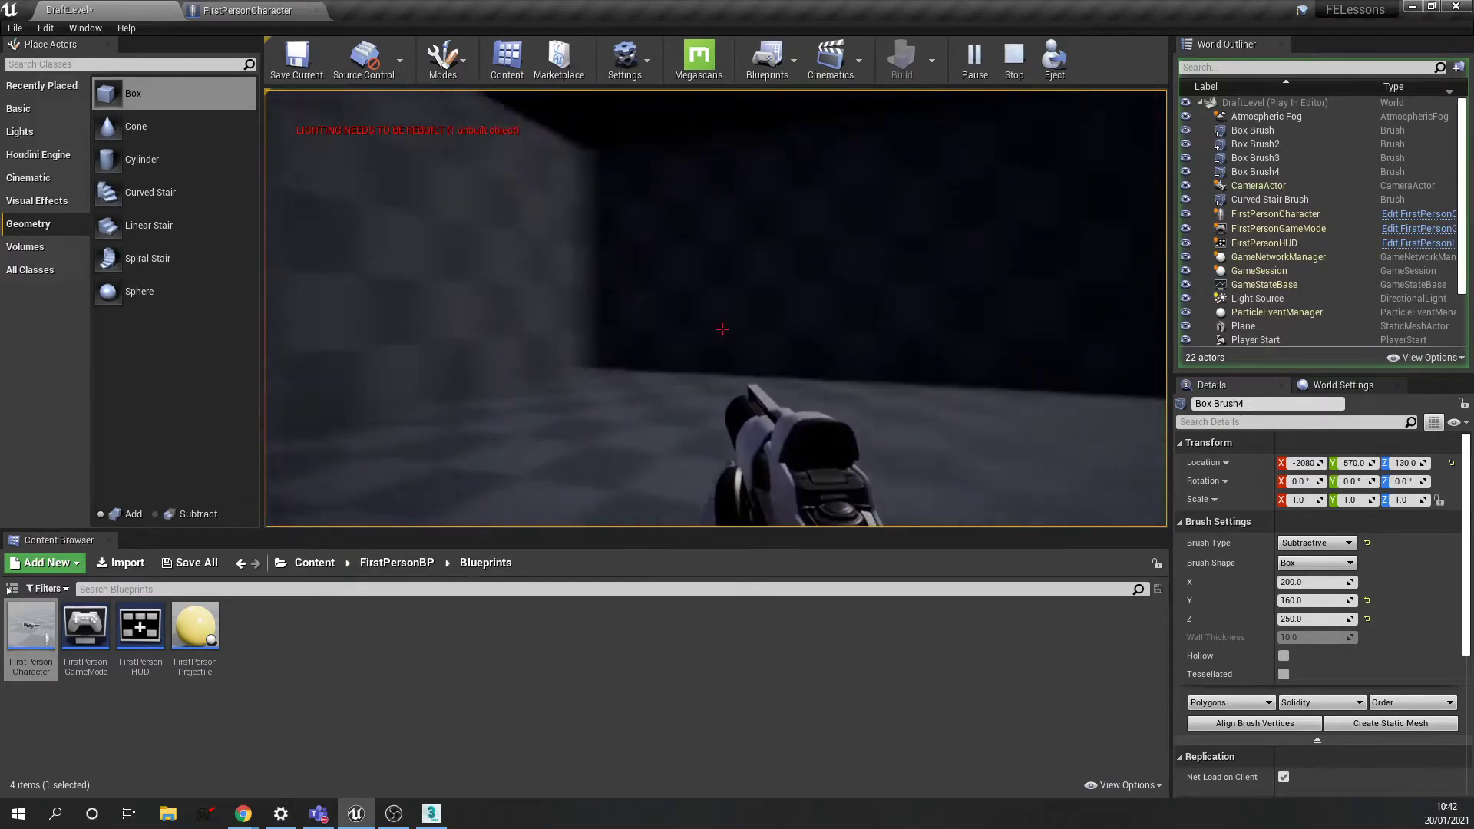
pyautogui.press('w')
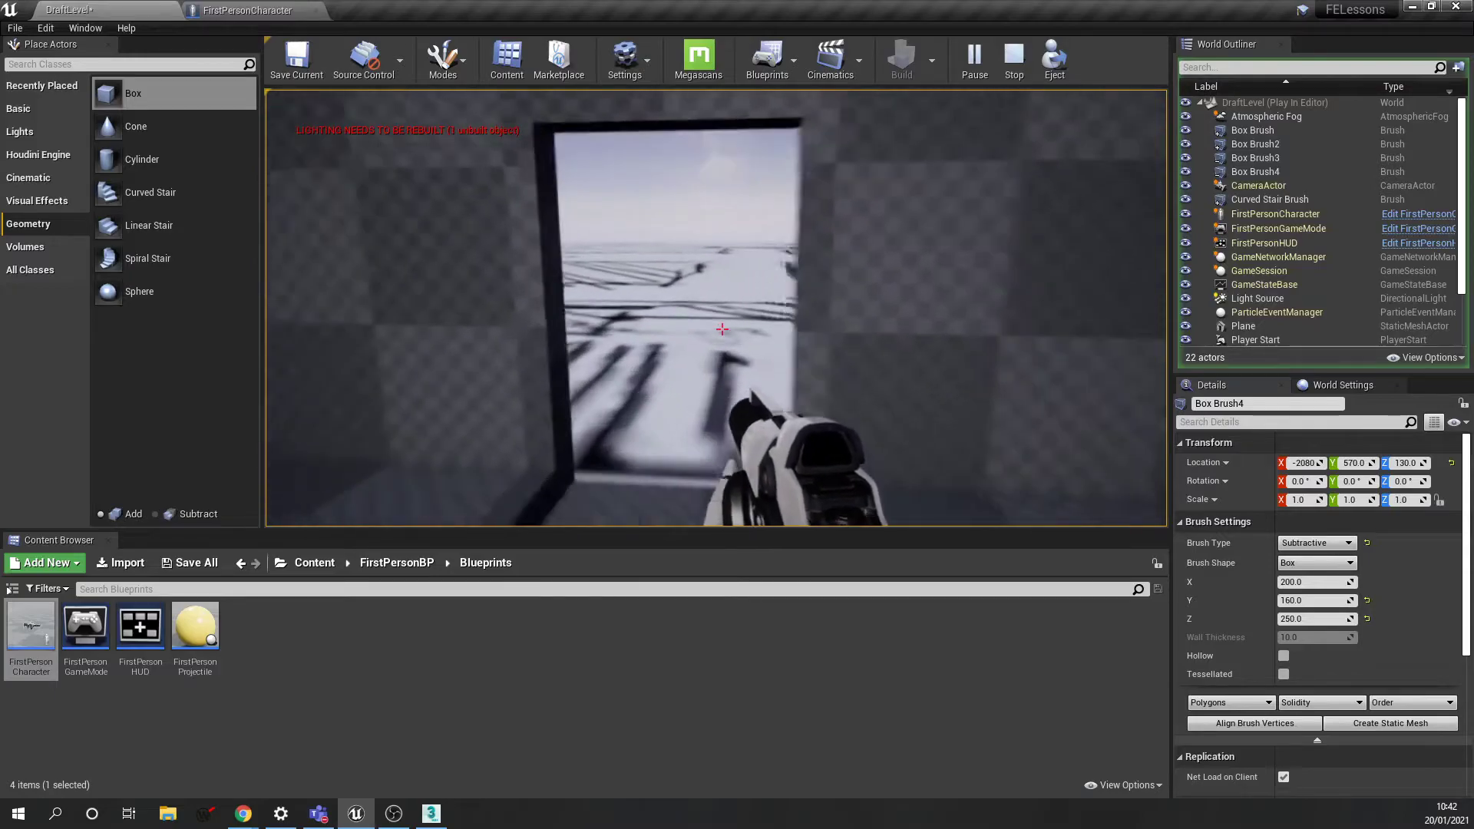
pyautogui.press('s')
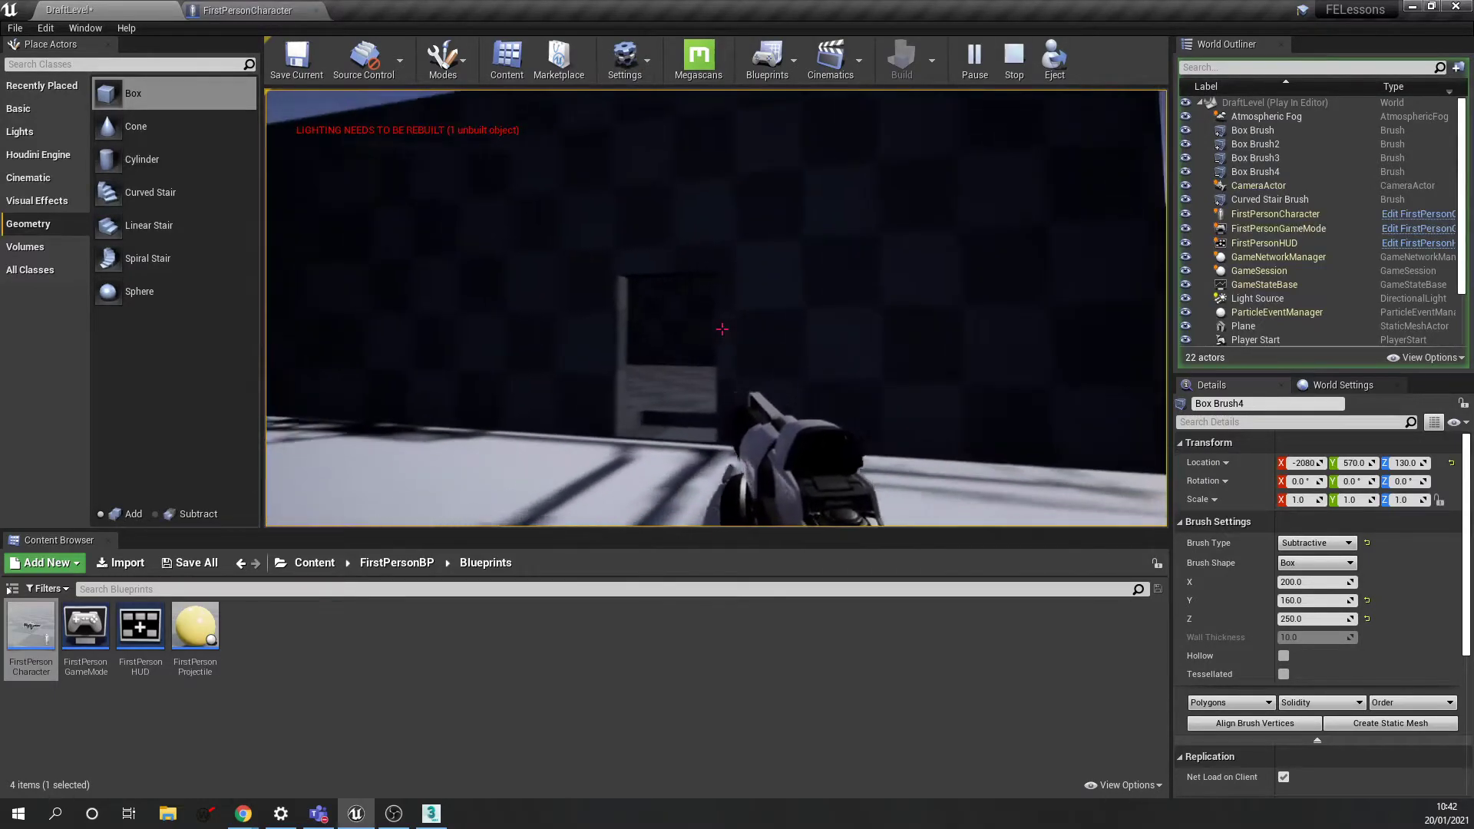
pyautogui.press('a')
pyautogui.press('w')
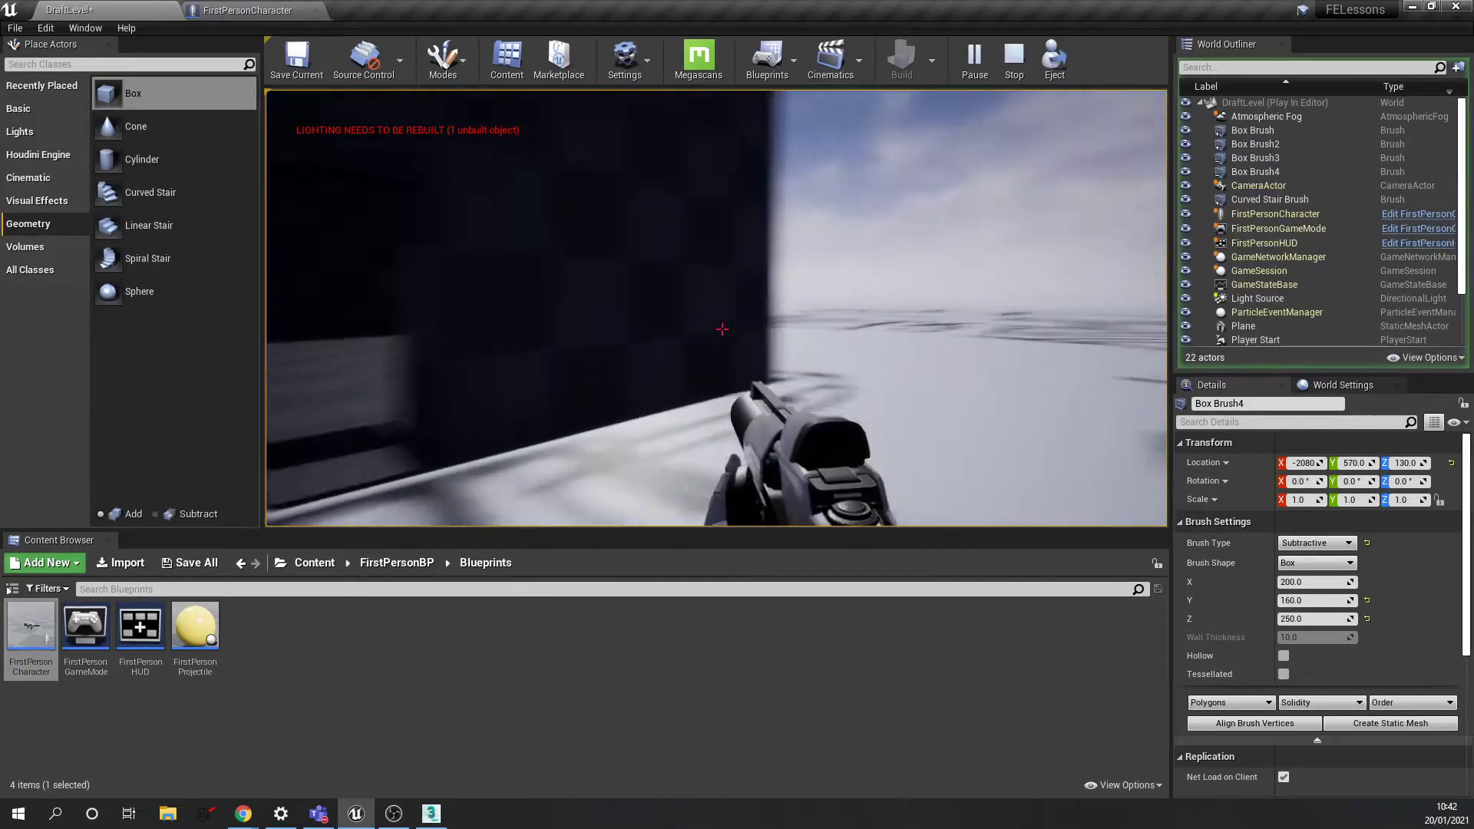
pyautogui.press('s')
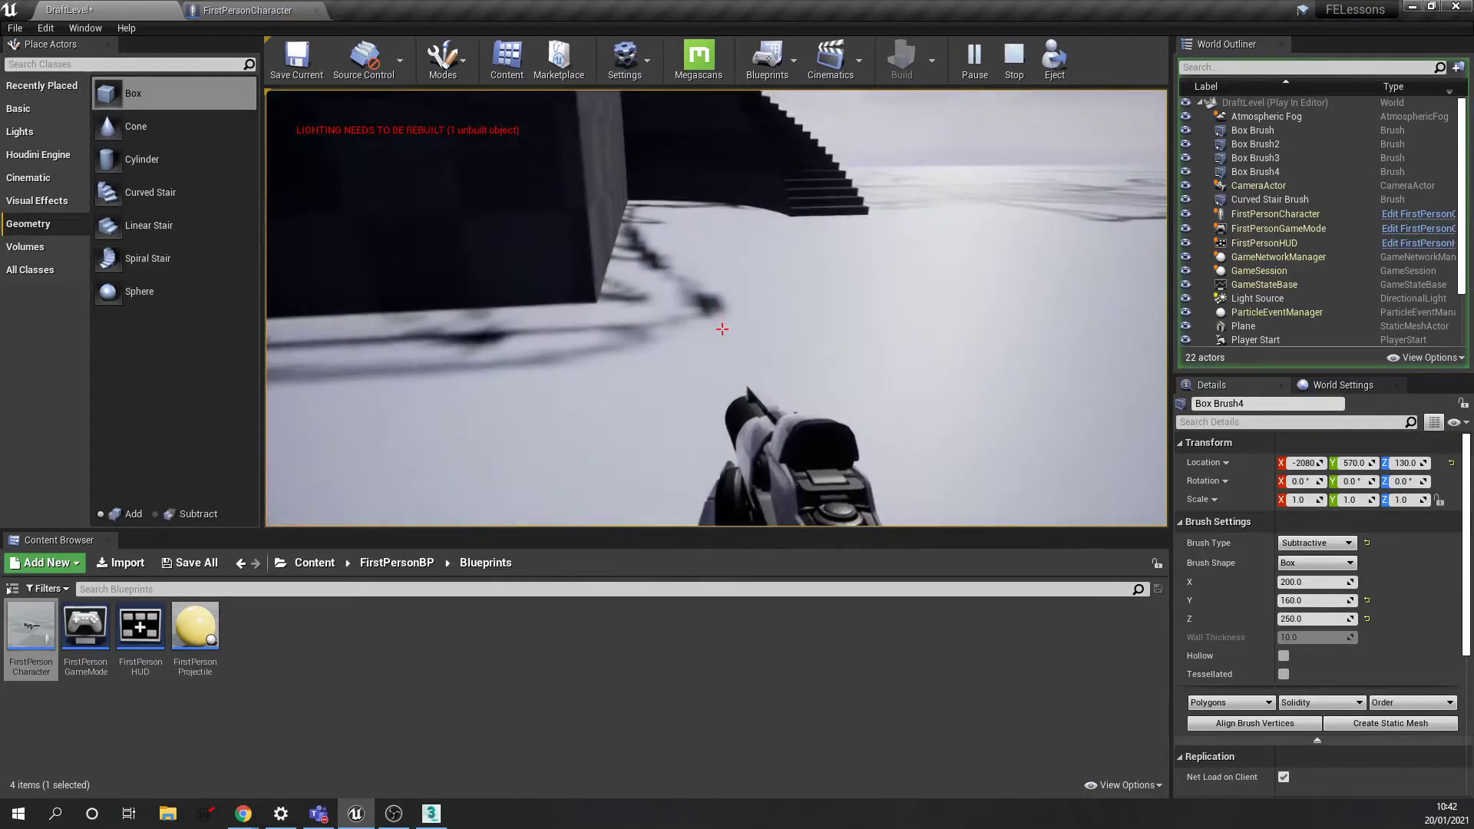
pyautogui.press('Escape')
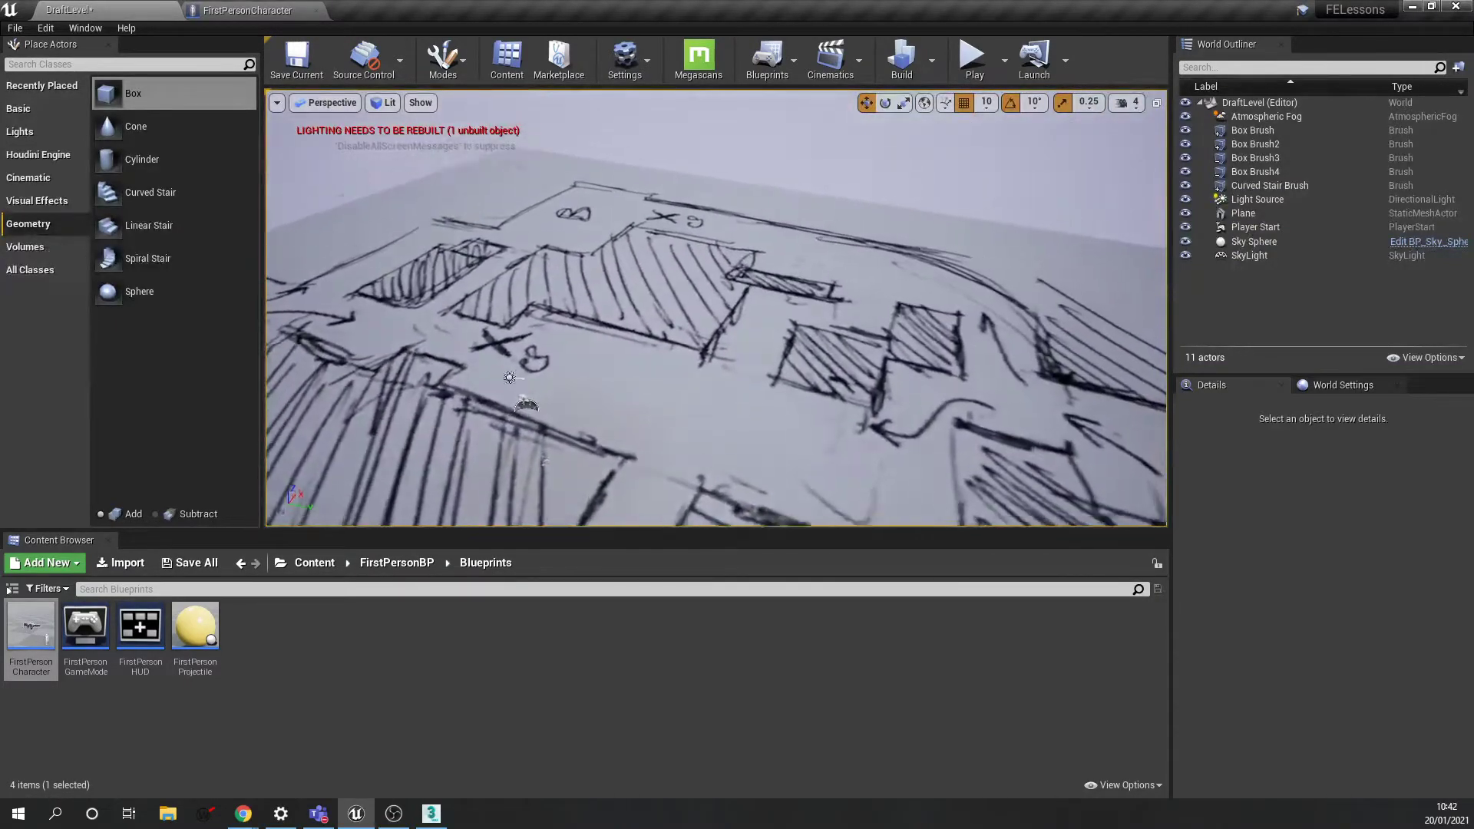
pyautogui.moveTo(715, 307)
pyautogui.mouseDown(button='right')
pyautogui.moveTo(844, 323)
pyautogui.moveTo(844, 299)
pyautogui.mouseUp(button='right')
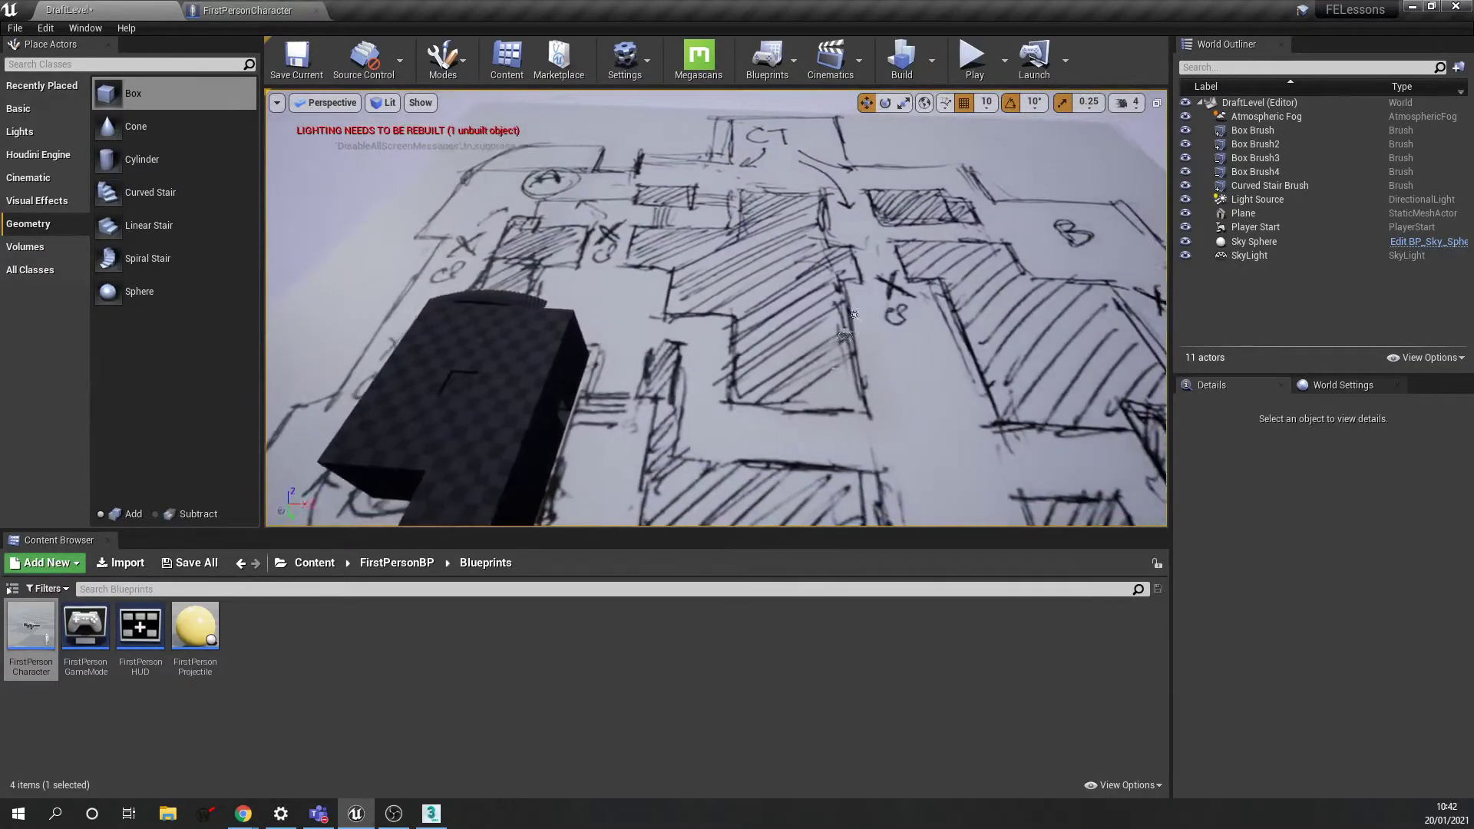
pyautogui.moveTo(715, 307); pyautogui.dragTo(683, 238, button='right')
pyautogui.press('w')
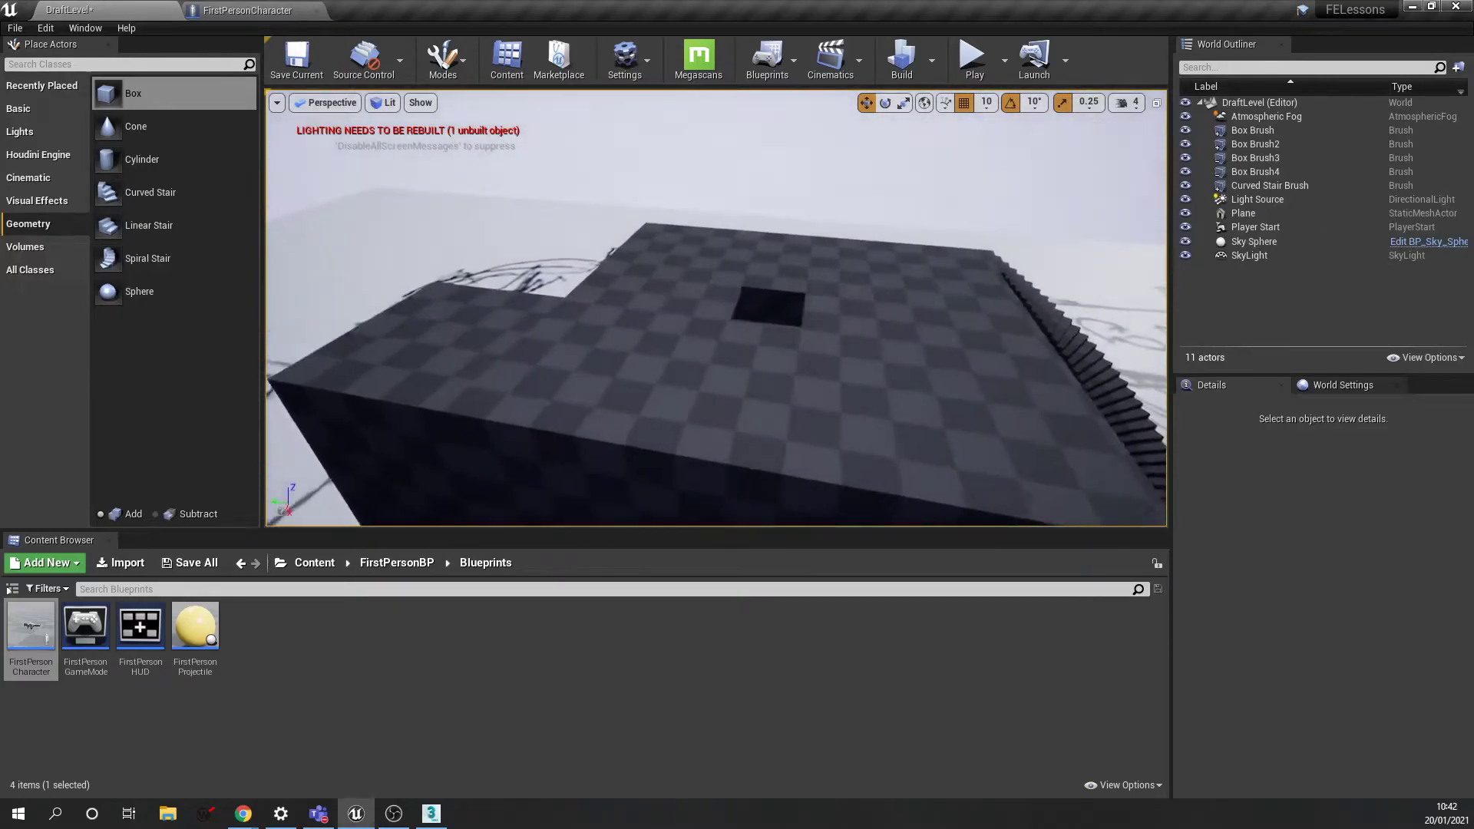
pyautogui.moveTo(676, 342); pyautogui.dragTo(668, 346, button='right')
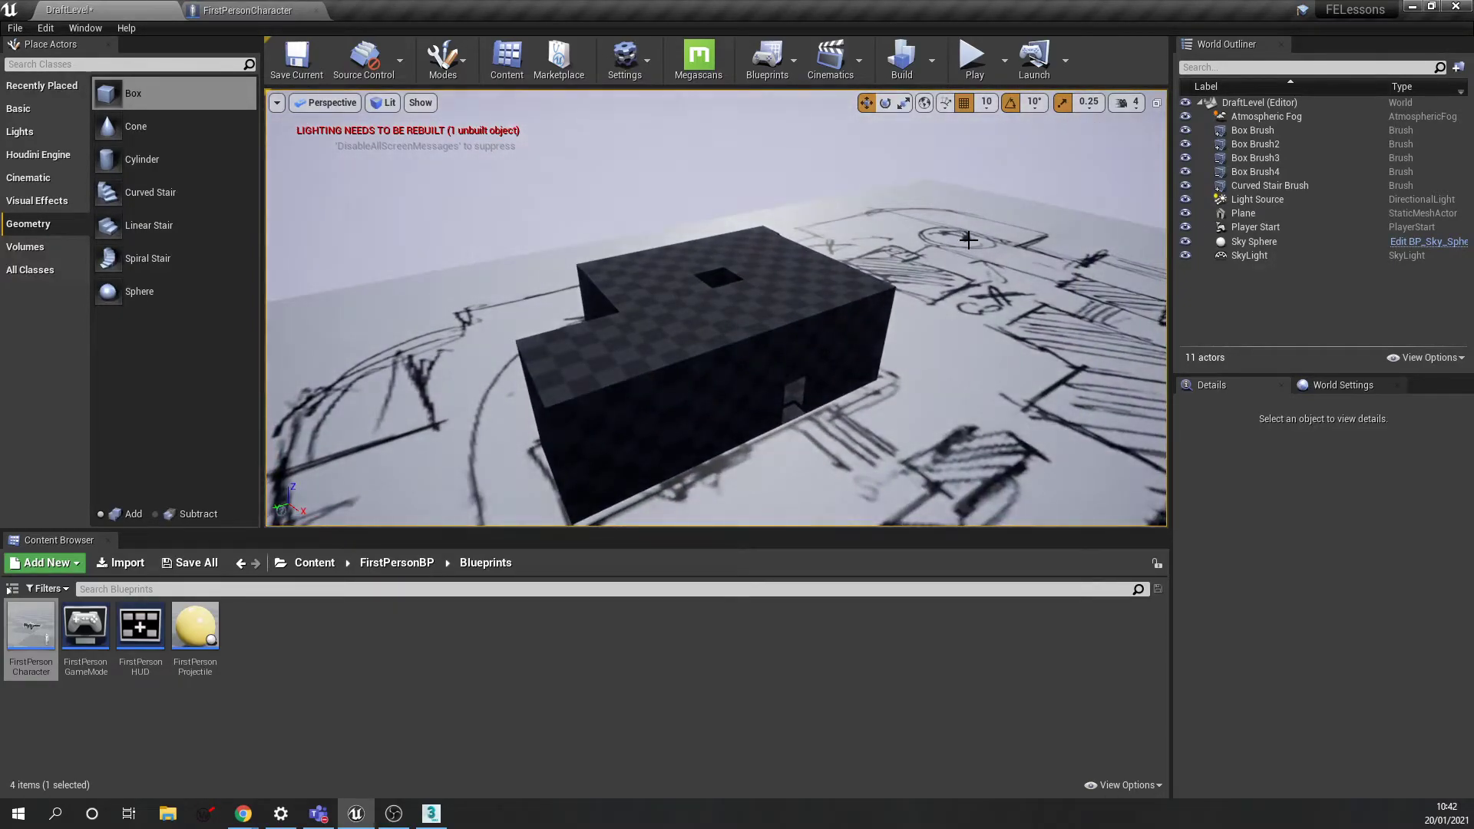
pyautogui.moveTo(978, 207)
pyautogui.mouseDown(button='right')
pyautogui.moveTo(963, 215)
pyautogui.moveTo(1040, 216)
pyautogui.moveTo(995, 206)
pyautogui.mouseUp(button='right')
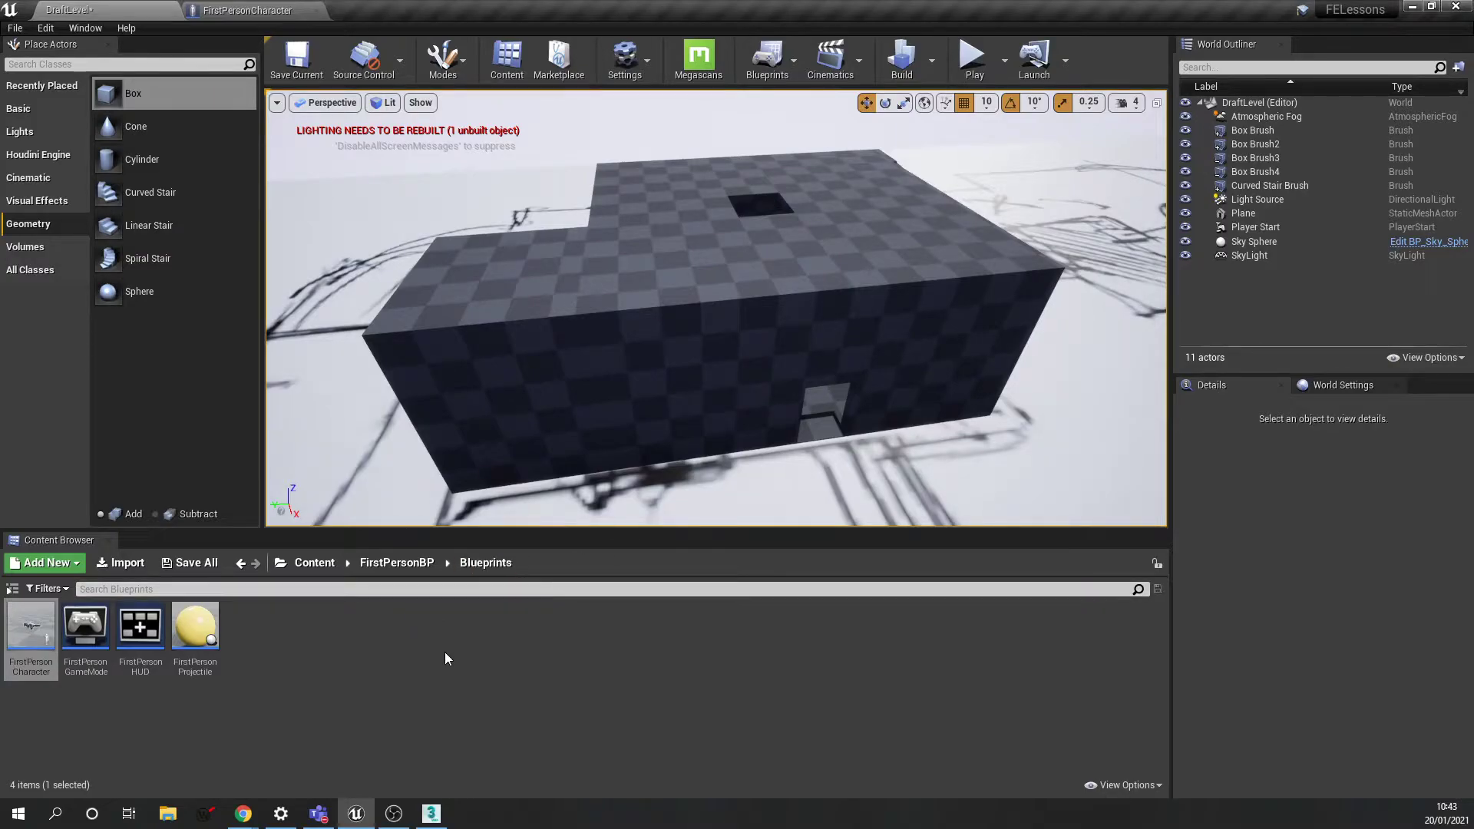
# Start migrating the StarterContent folder from the Content root, saving DraftLevel and DraftLevel_BuiltData
pyautogui.click(497, 632)
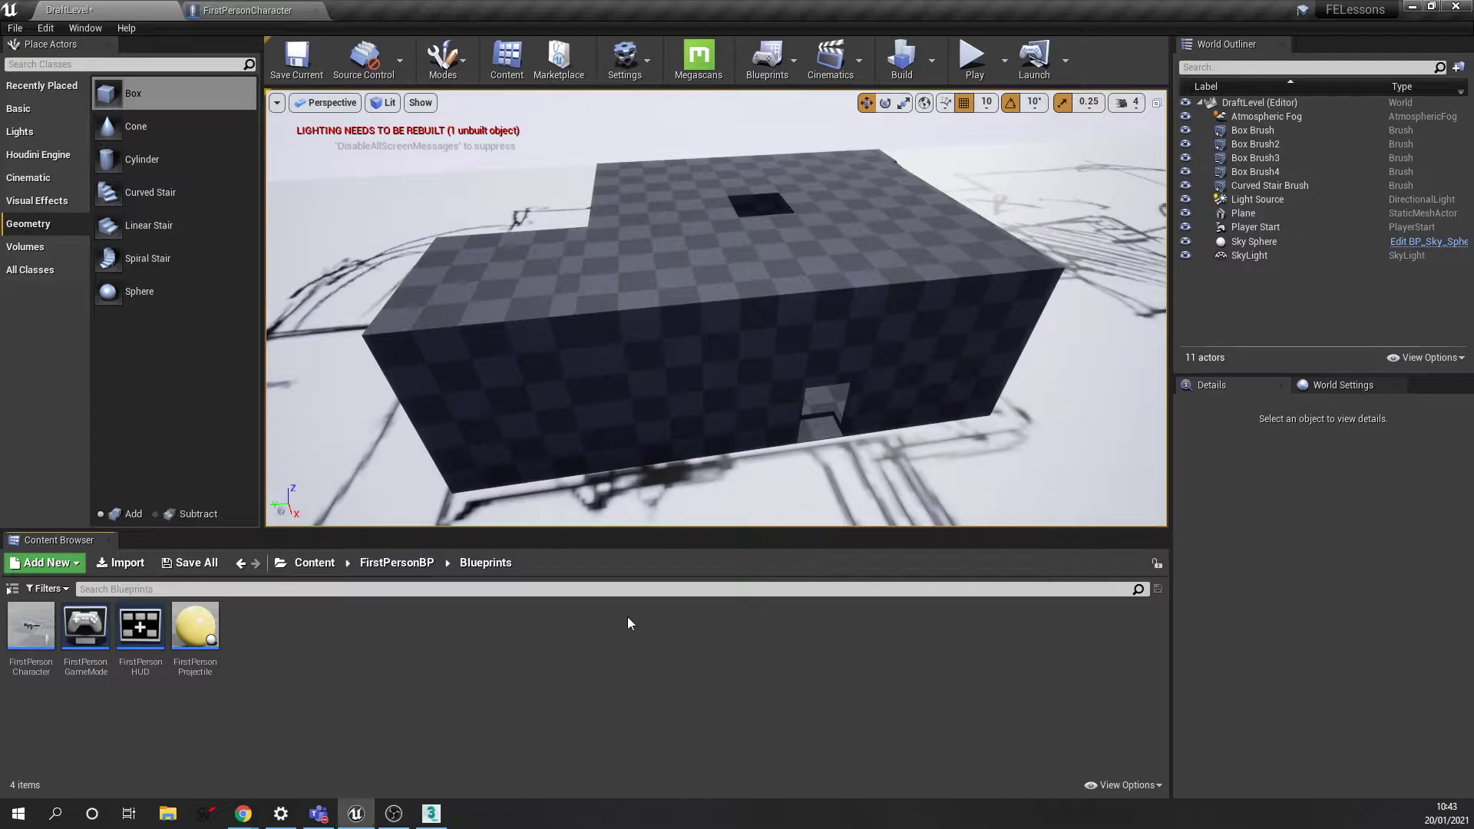
pyautogui.click(311, 567)
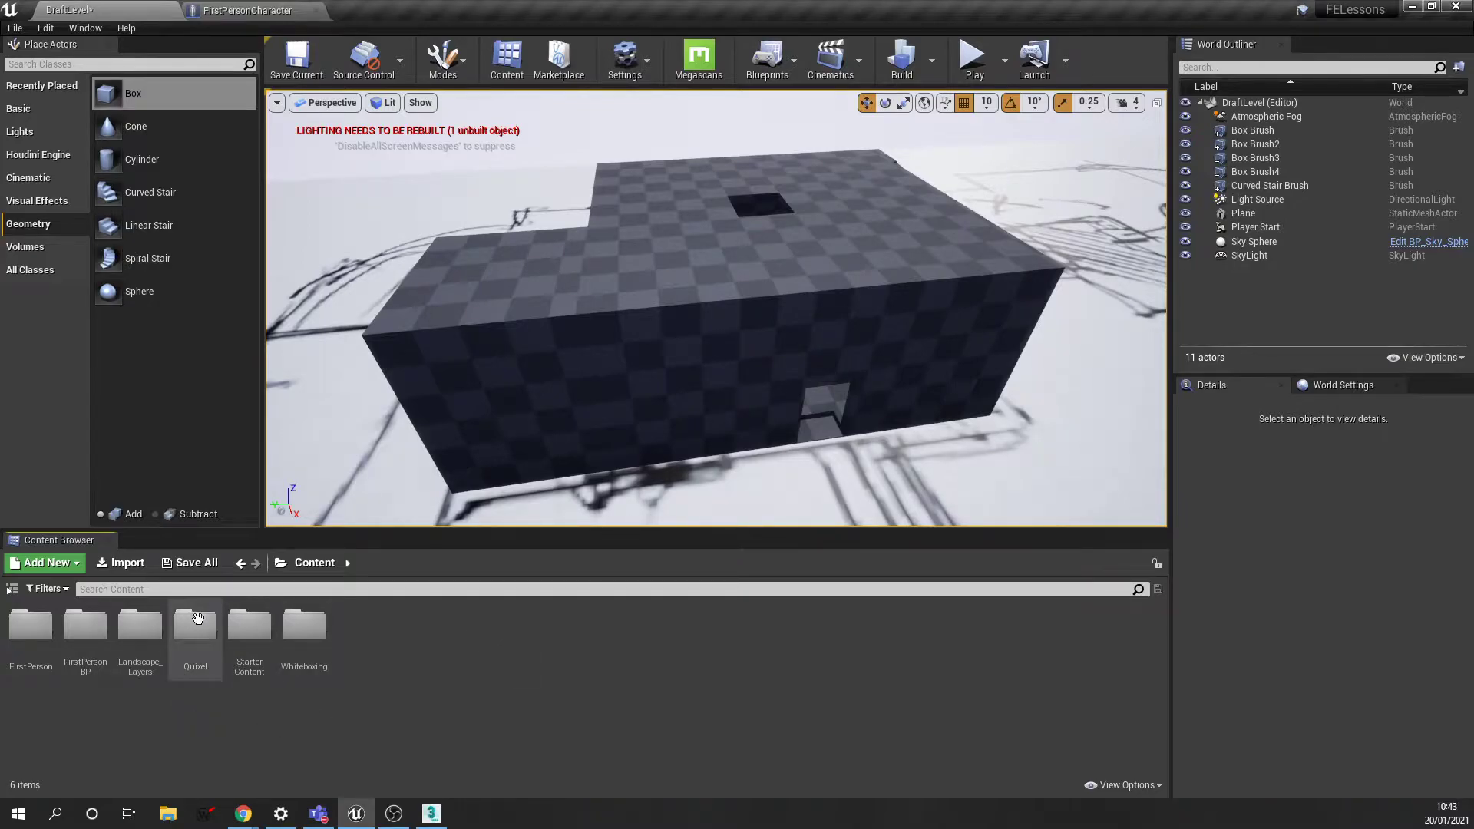
pyautogui.rightClick(252, 635)
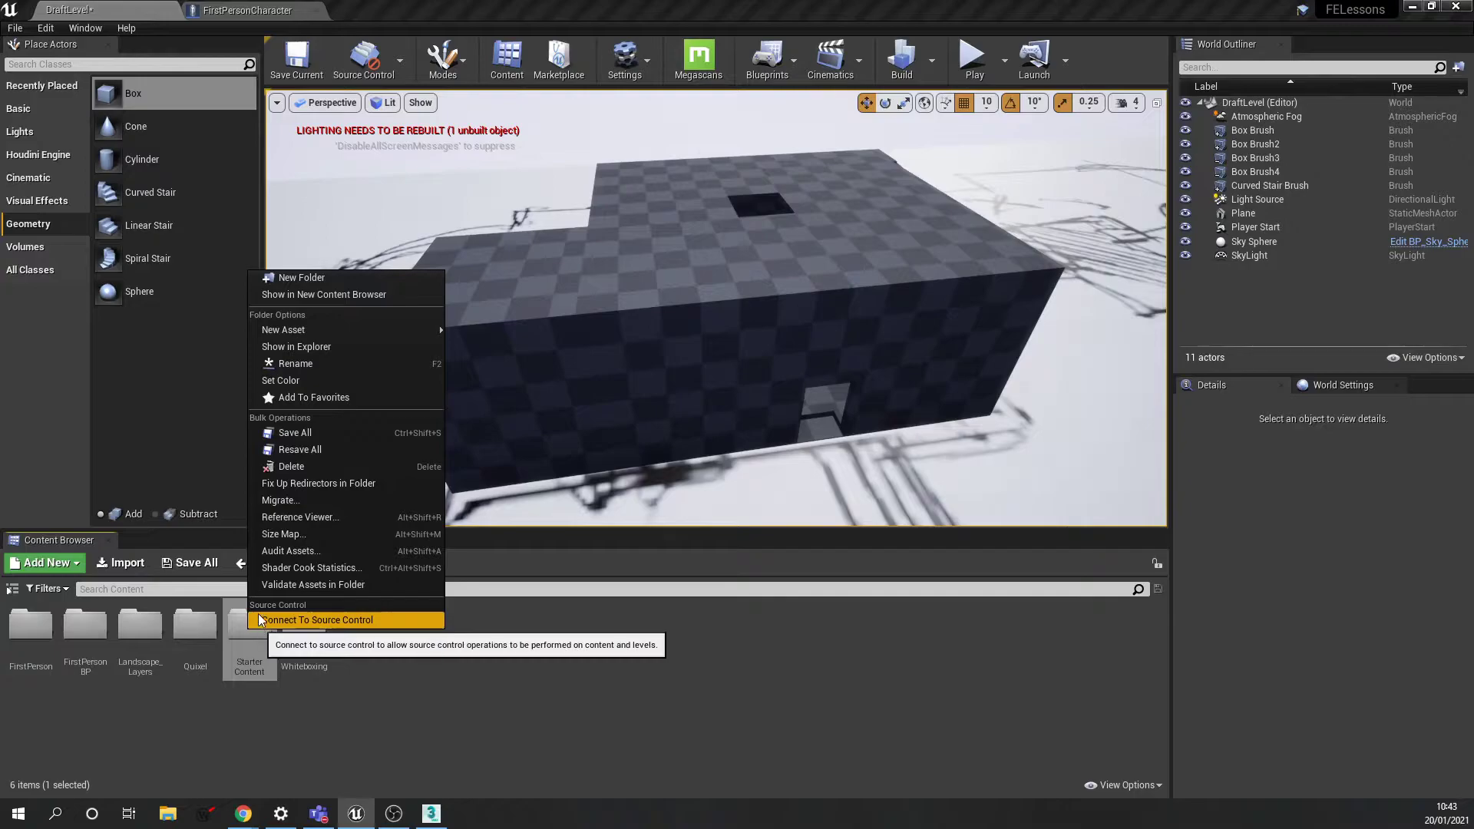
pyautogui.click(283, 501)
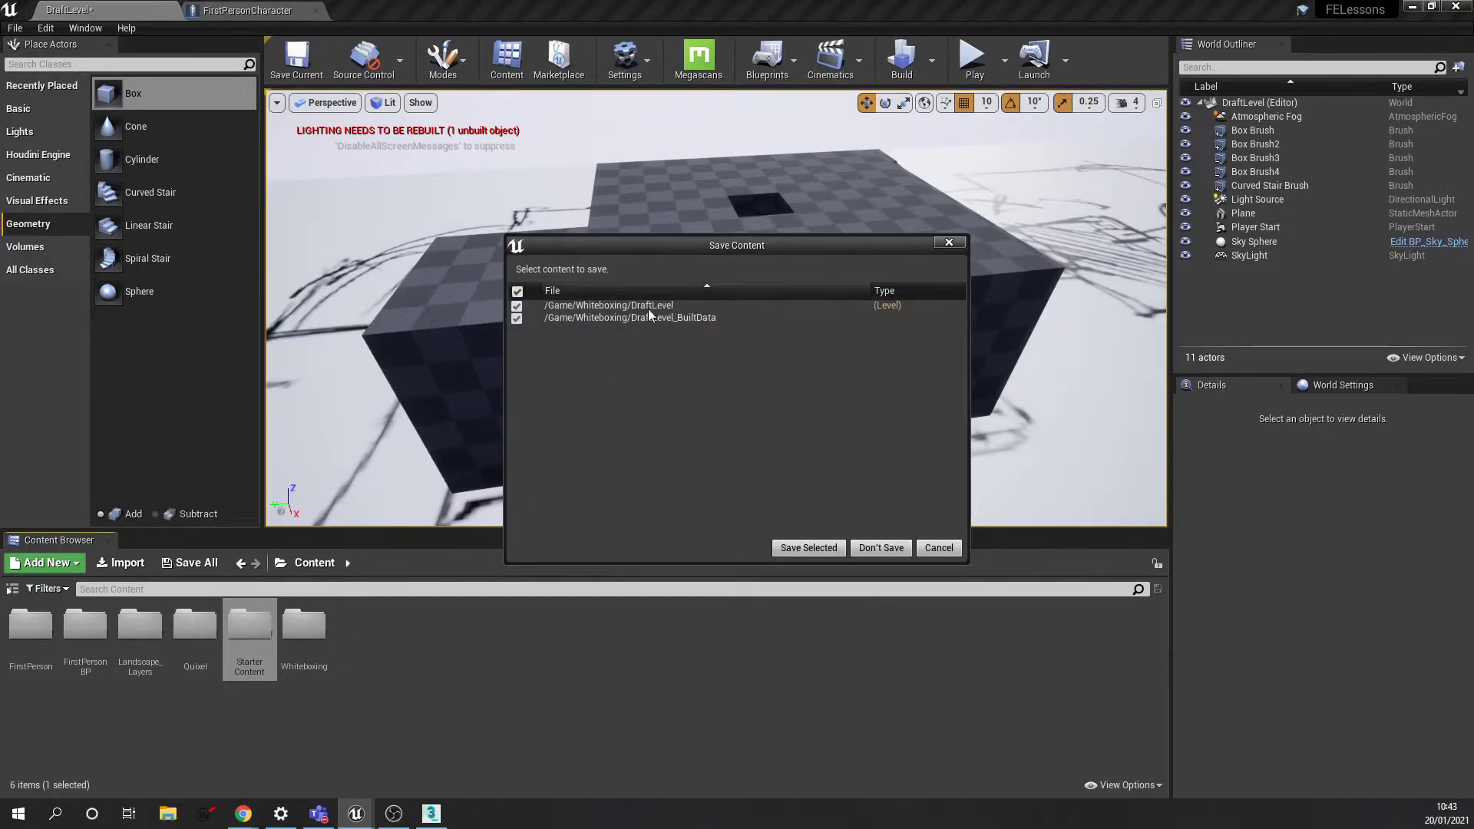
pyautogui.click(805, 548)
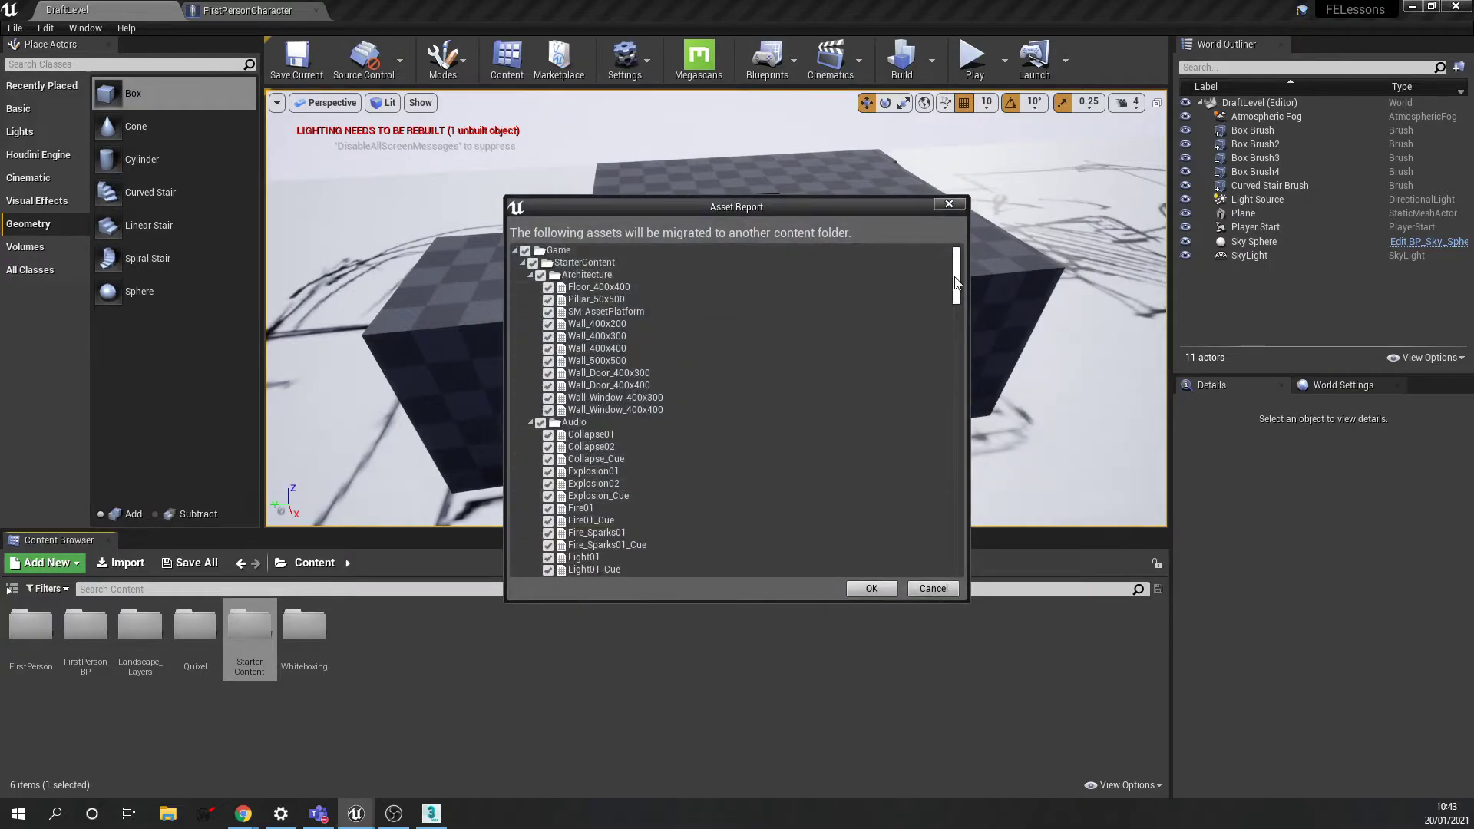
# Accept the full list of starter assets for migration, and back out at the destination folder choice
pyautogui.moveTo(959, 274)
pyautogui.mouseDown()
pyautogui.moveTo(969, 549)
pyautogui.moveTo(958, 265)
pyautogui.mouseUp()
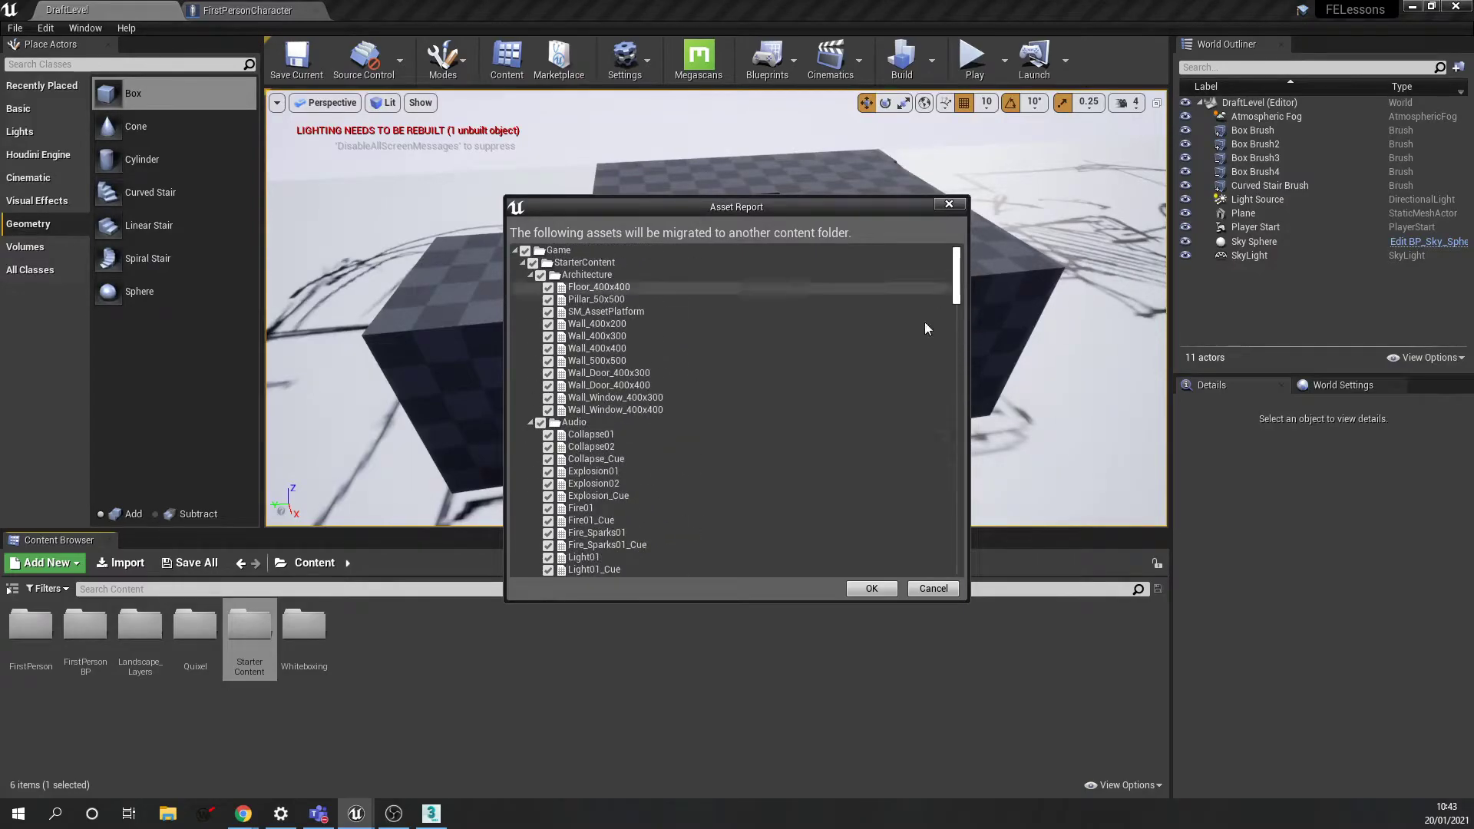
pyautogui.click(872, 589)
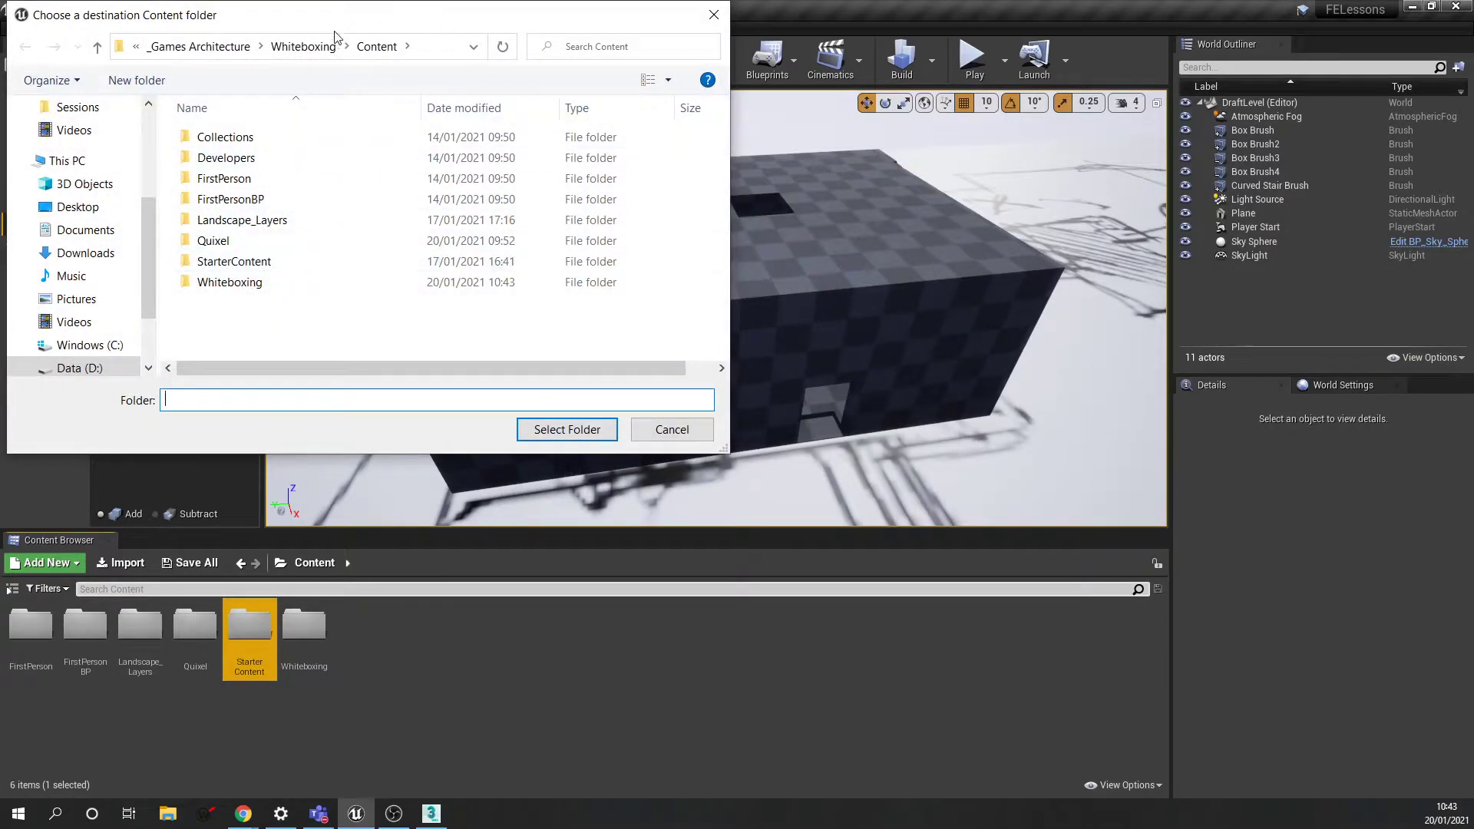
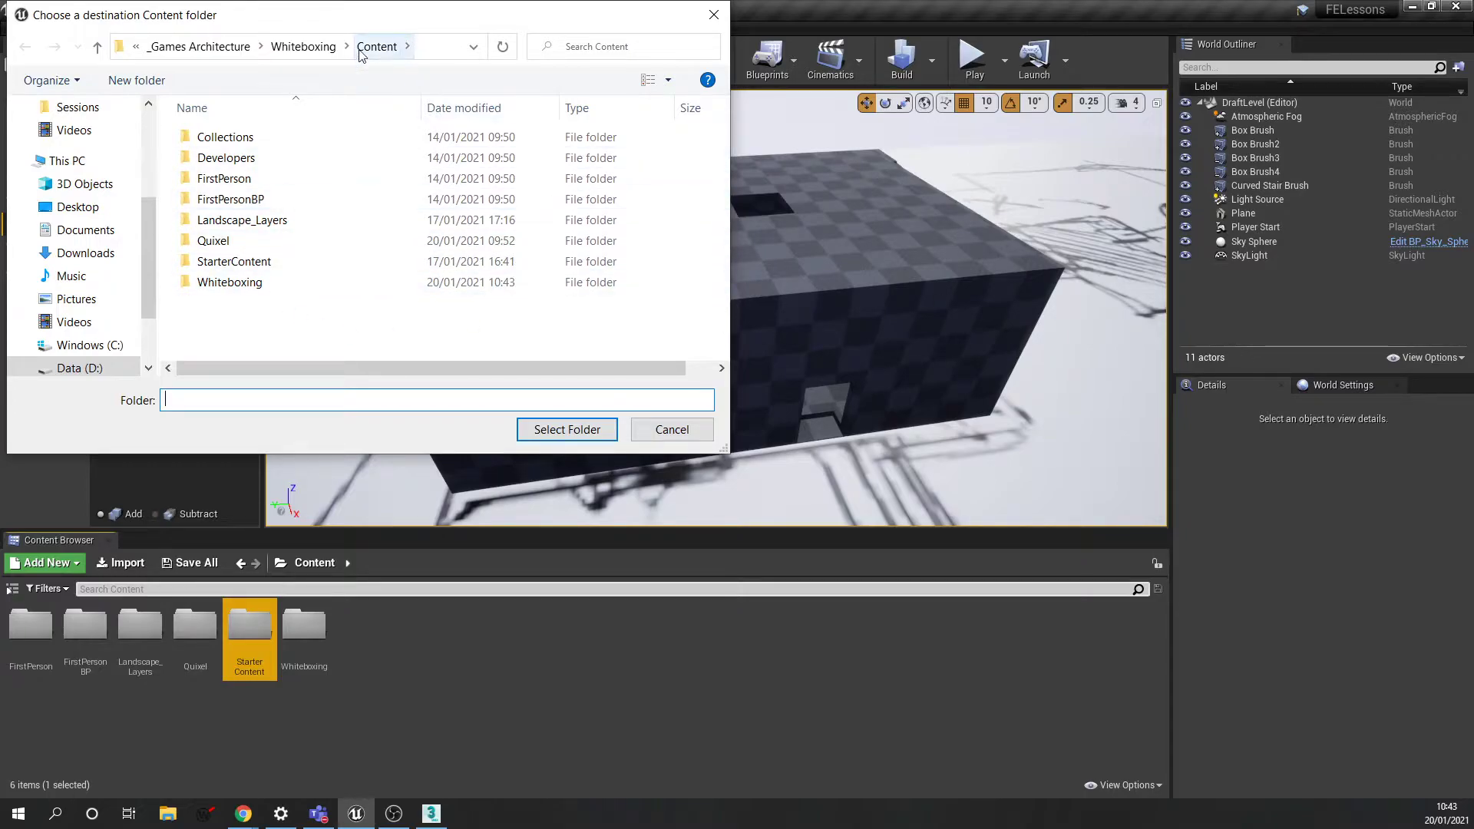
pyautogui.click(685, 435)
pyautogui.click(580, 658)
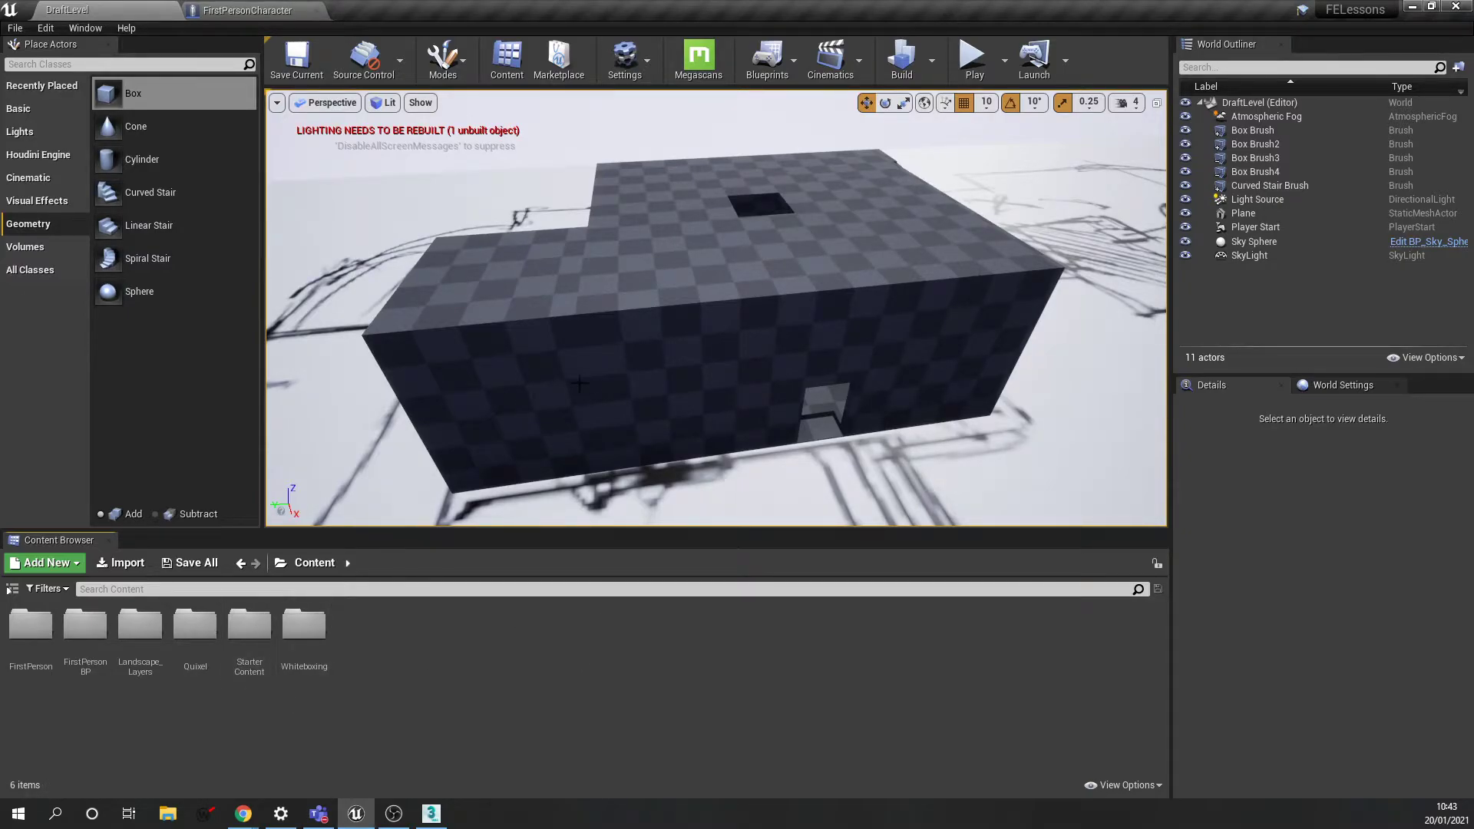
# Open the Materials folder inside StarterContent, keeping the building in view
pyautogui.moveTo(767, 377); pyautogui.dragTo(790, 357, button='right')
pyautogui.press('s')
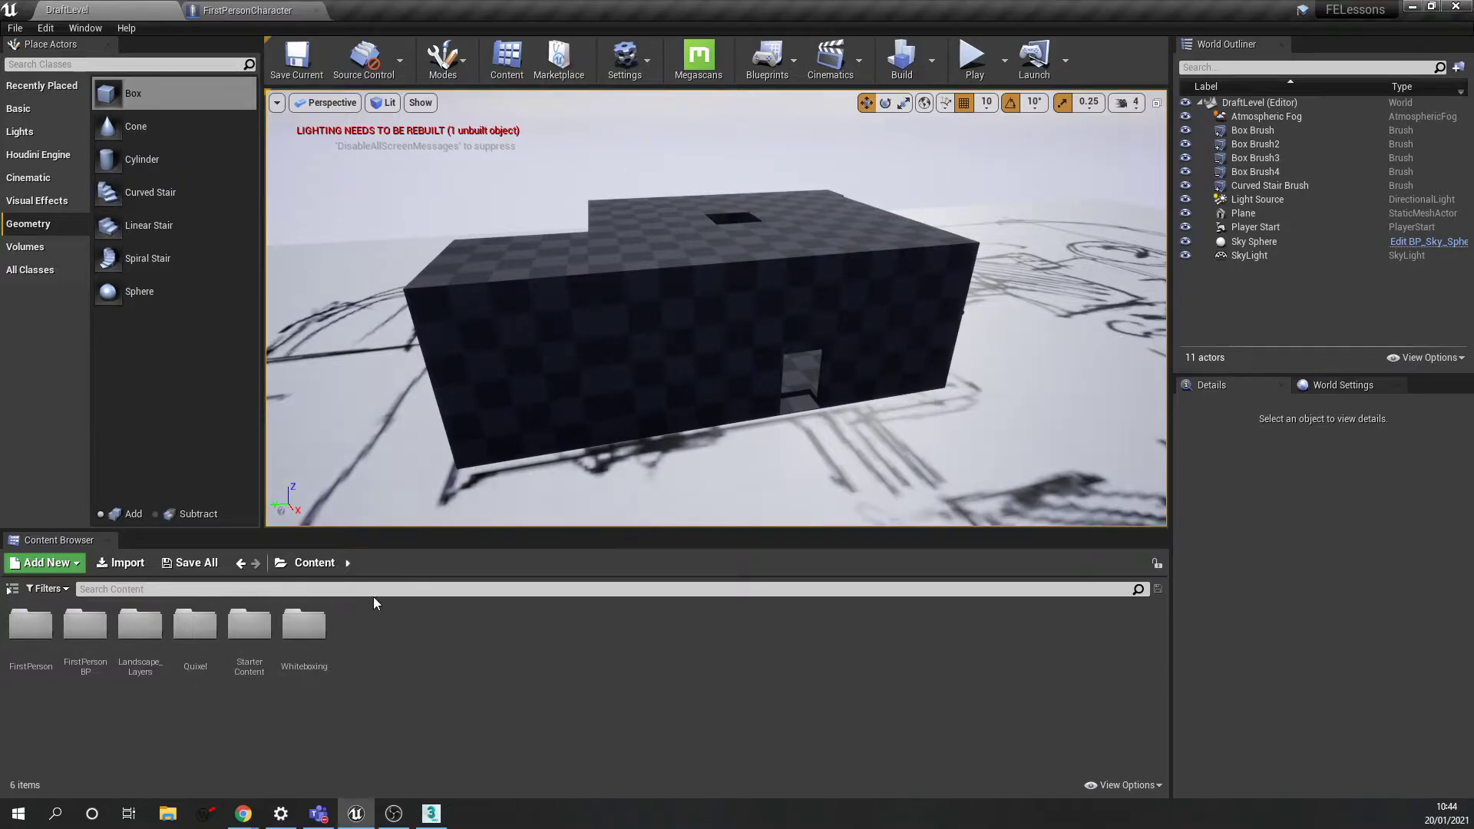
pyautogui.doubleClick(249, 626)
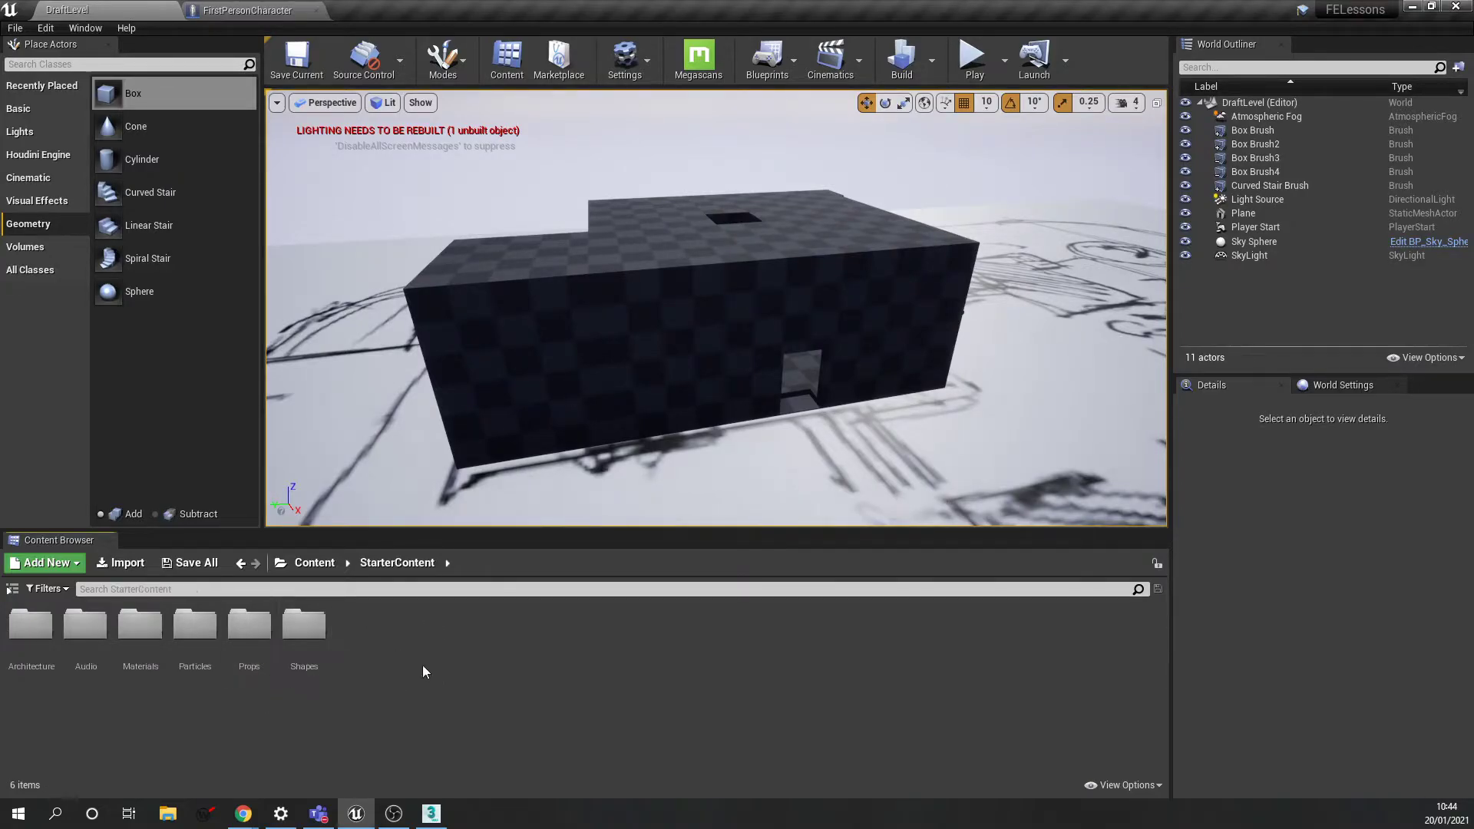
pyautogui.doubleClick(140, 626)
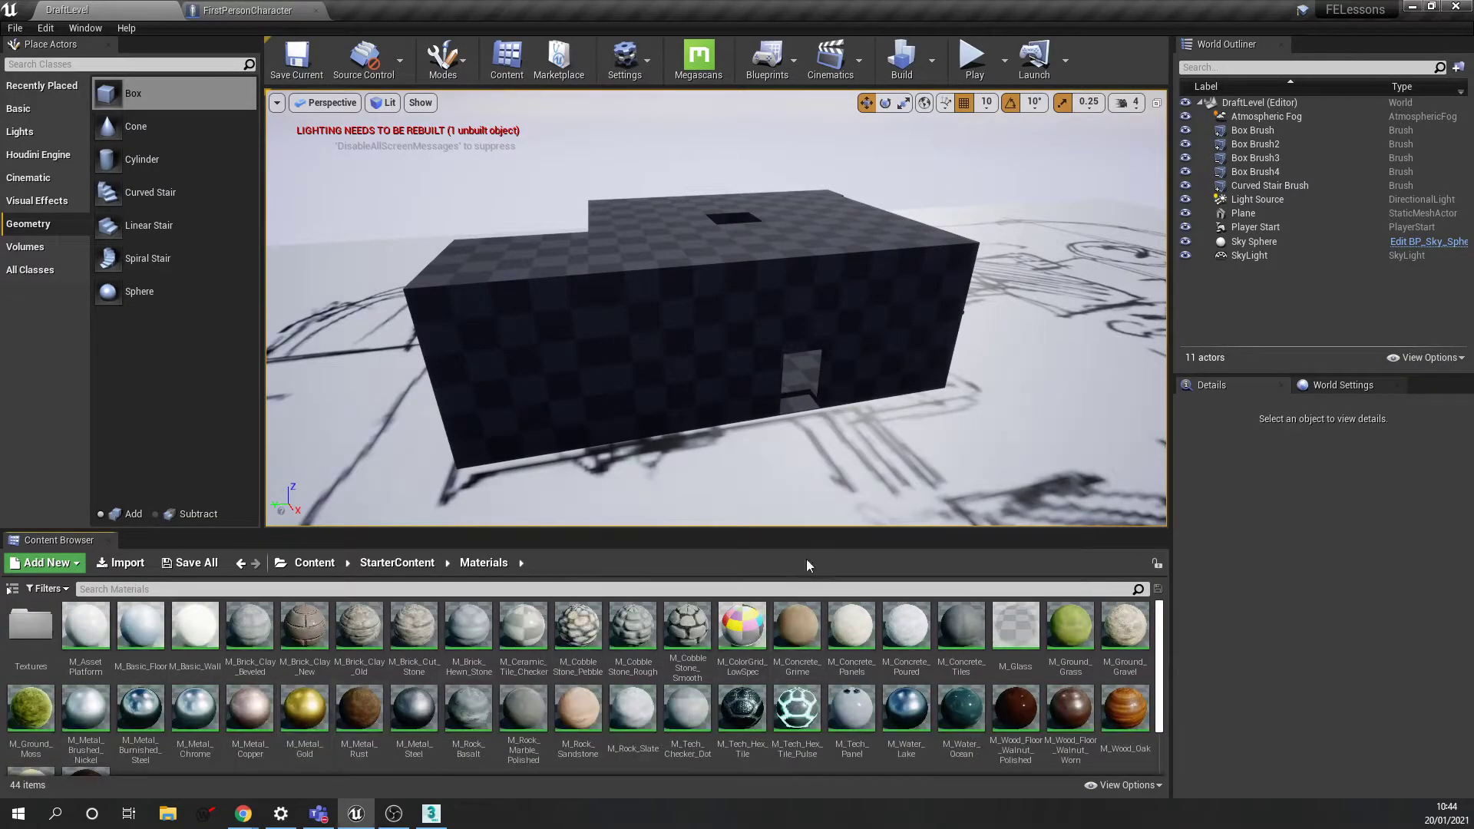
# Apply the M_Brick_Clay_New material to the doorway wall and the adjoining wall of the smaller box
pyautogui.click(698, 380)
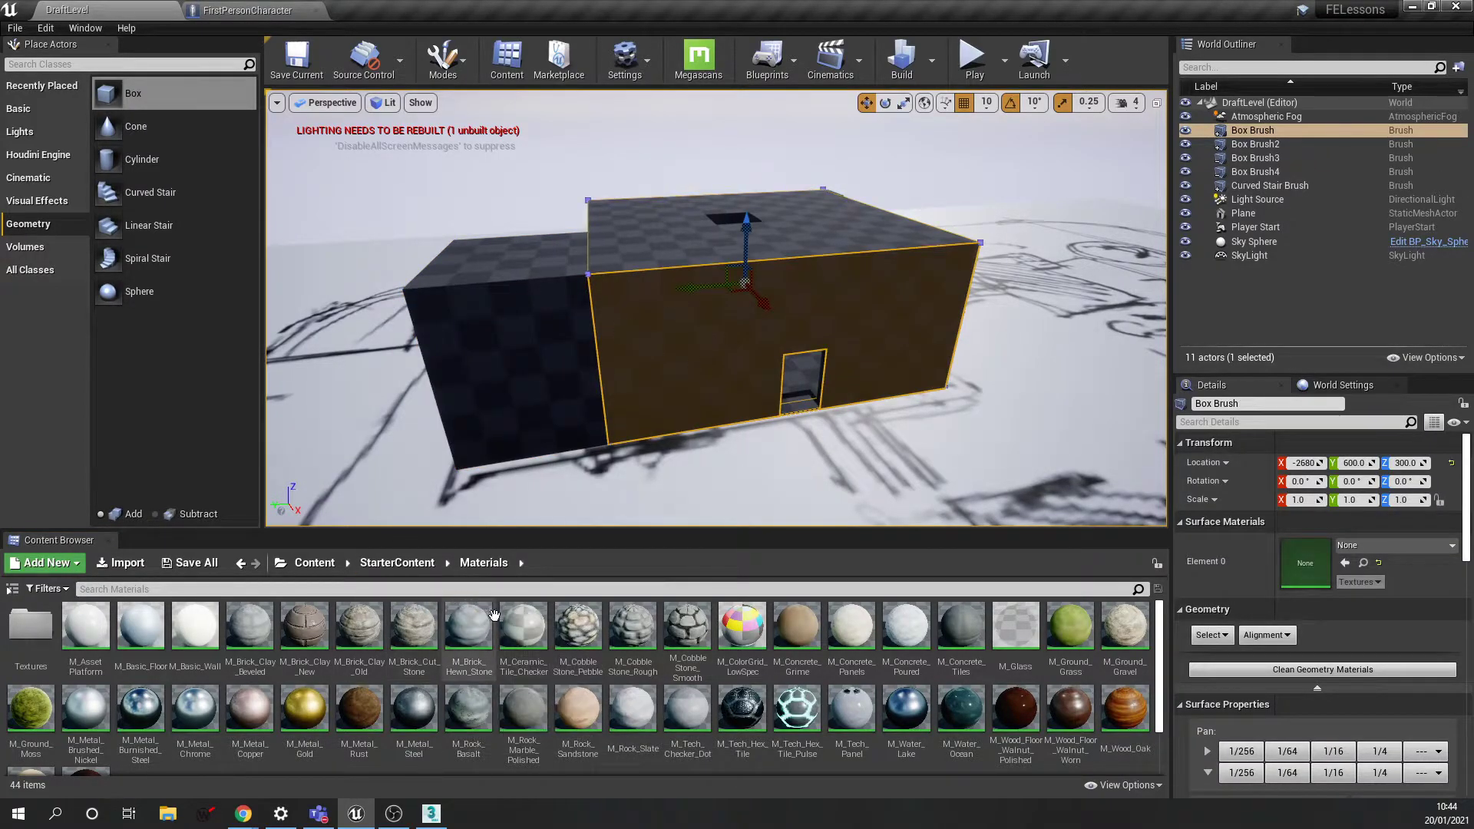
pyautogui.click(305, 637)
pyautogui.moveTo(304, 637); pyautogui.dragTo(667, 414)
pyautogui.moveTo(307, 637); pyautogui.dragTo(529, 377)
# Clear the wall selection and apply the M_Concrete_Grime material to the roofs of both boxes
pyautogui.click(676, 470)
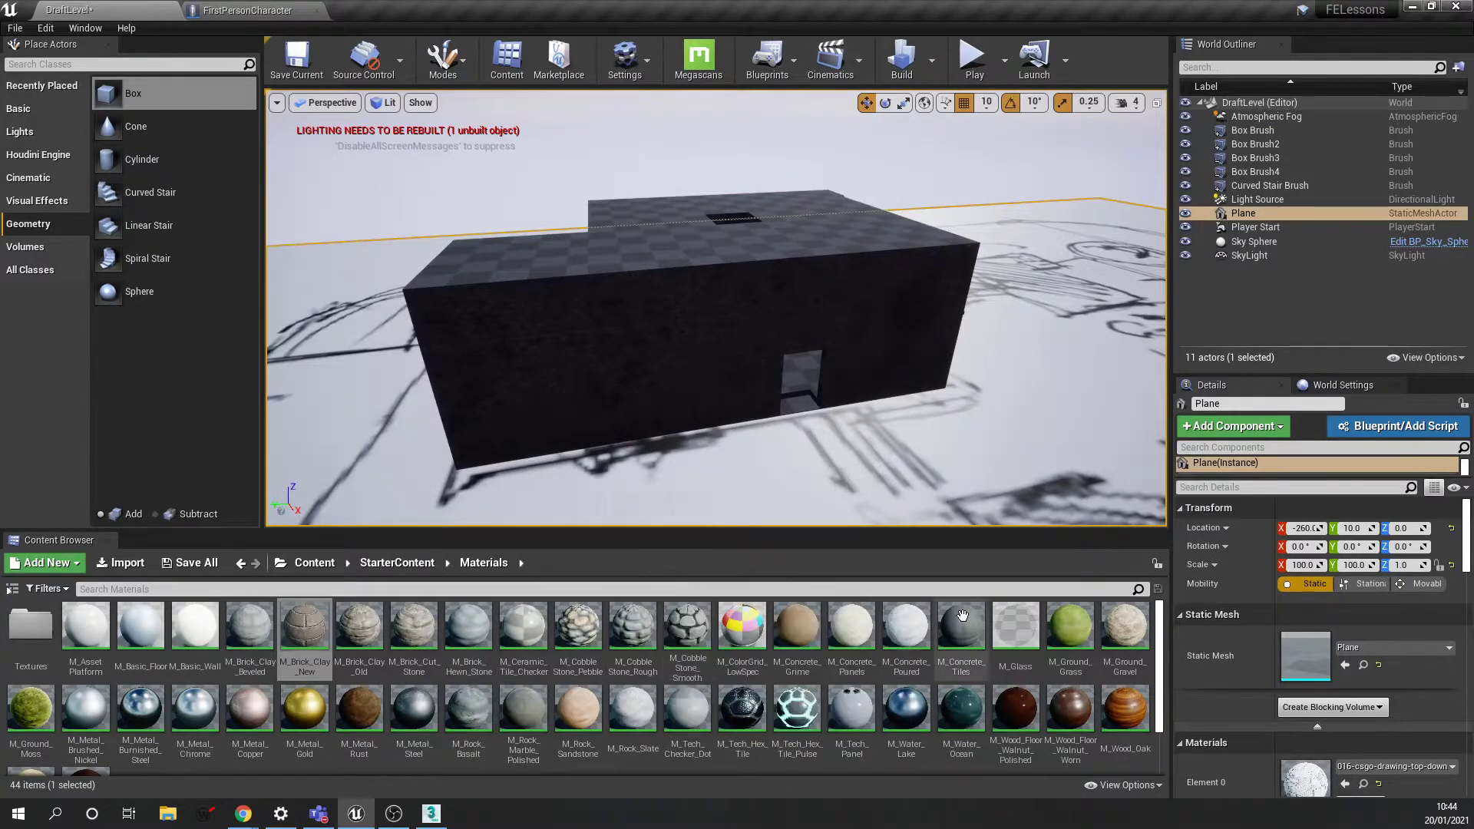
pyautogui.moveTo(799, 637); pyautogui.dragTo(691, 230)
pyautogui.moveTo(797, 637); pyautogui.dragTo(614, 346)
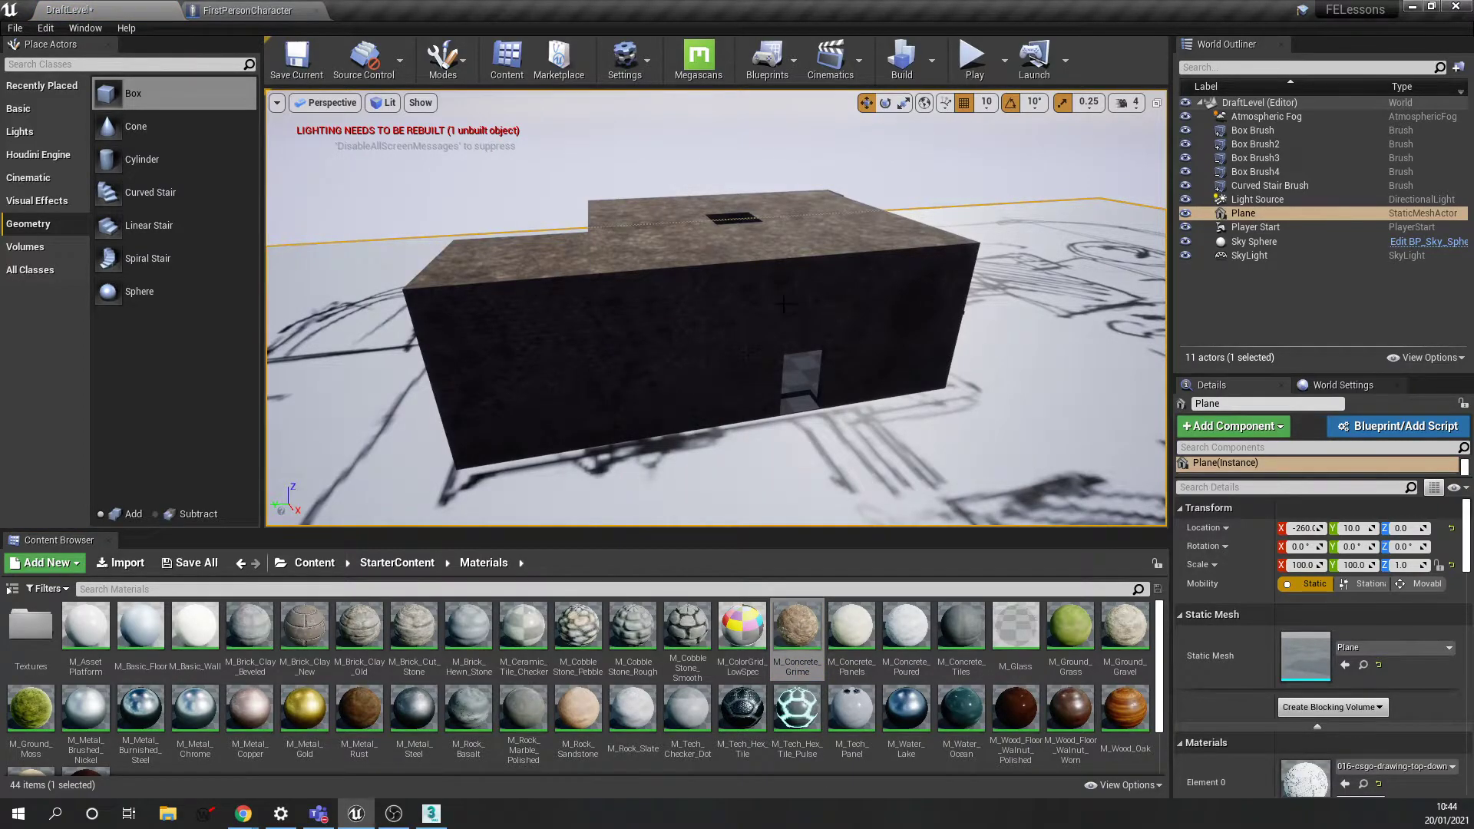
# Align the concrete surfaces of the large and small roofs using Align Surface Planar Floor
pyautogui.moveTo(795, 301)
pyautogui.mouseDown(button='right')
pyautogui.moveTo(795, 200)
pyautogui.moveTo(859, 299)
pyautogui.moveTo(868, 345)
pyautogui.moveTo(837, 300)
pyautogui.moveTo(836, 346)
pyautogui.moveTo(798, 323)
pyautogui.moveTo(783, 261)
pyautogui.moveTo(783, 322)
pyautogui.moveTo(795, 284)
pyautogui.moveTo(798, 296)
pyautogui.moveTo(739, 265)
pyautogui.mouseUp(button='right')
pyautogui.press('w')
pyautogui.press('w')
pyautogui.press('s')
pyautogui.click(739, 265)
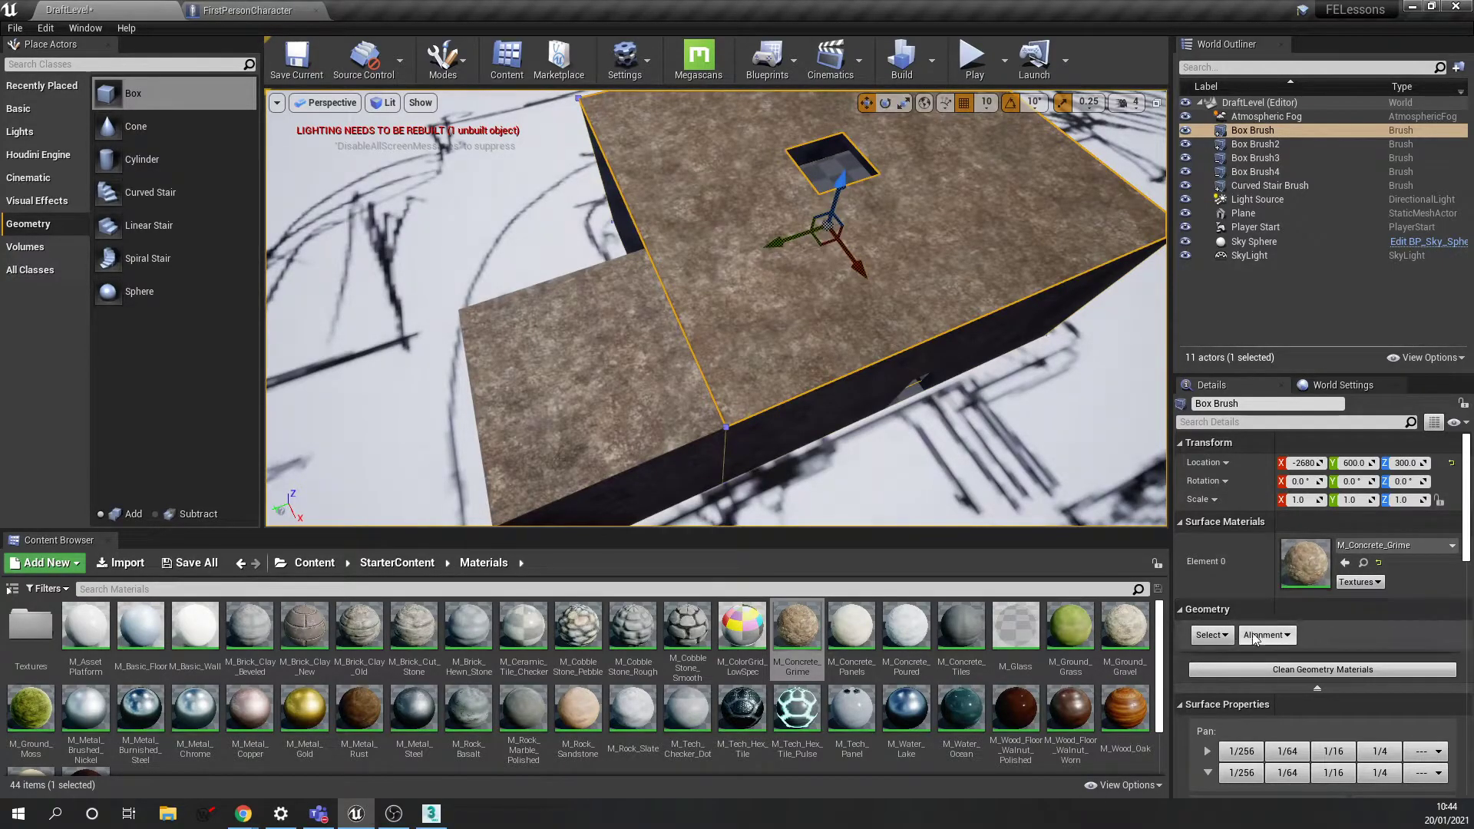
pyautogui.click(1286, 639)
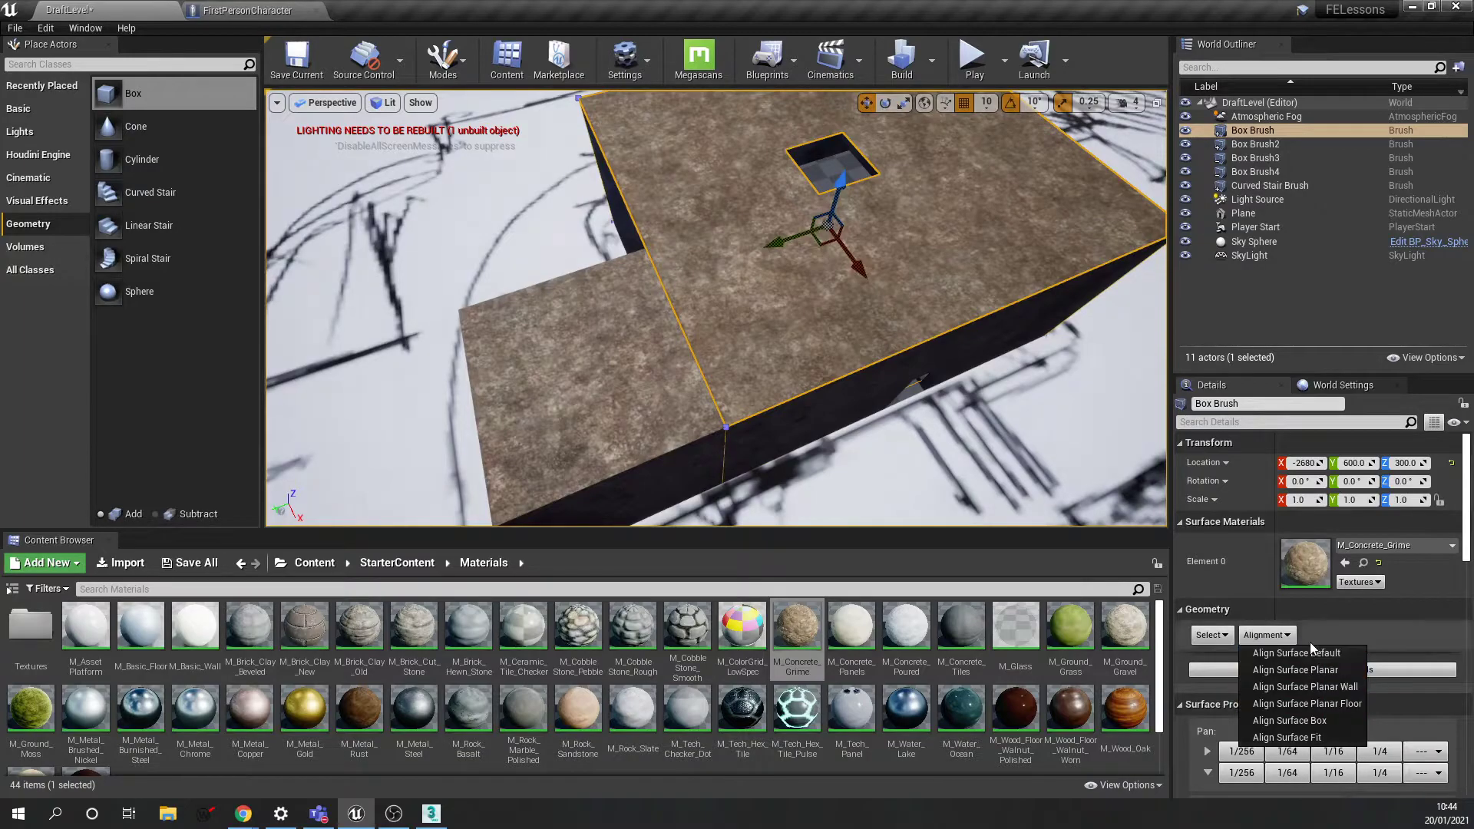
pyautogui.click(1332, 703)
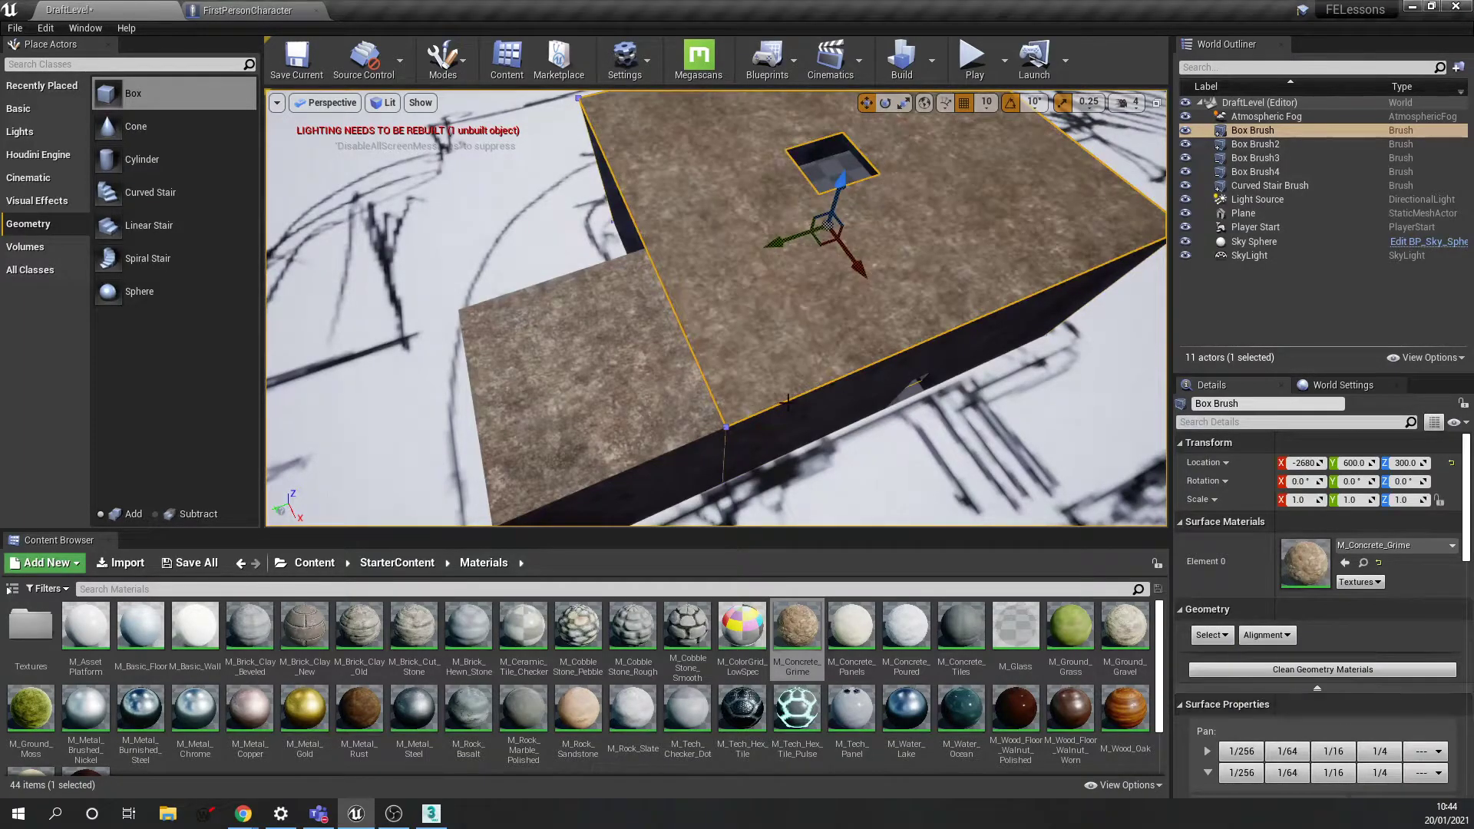
pyautogui.click(683, 374)
pyautogui.click(1267, 635)
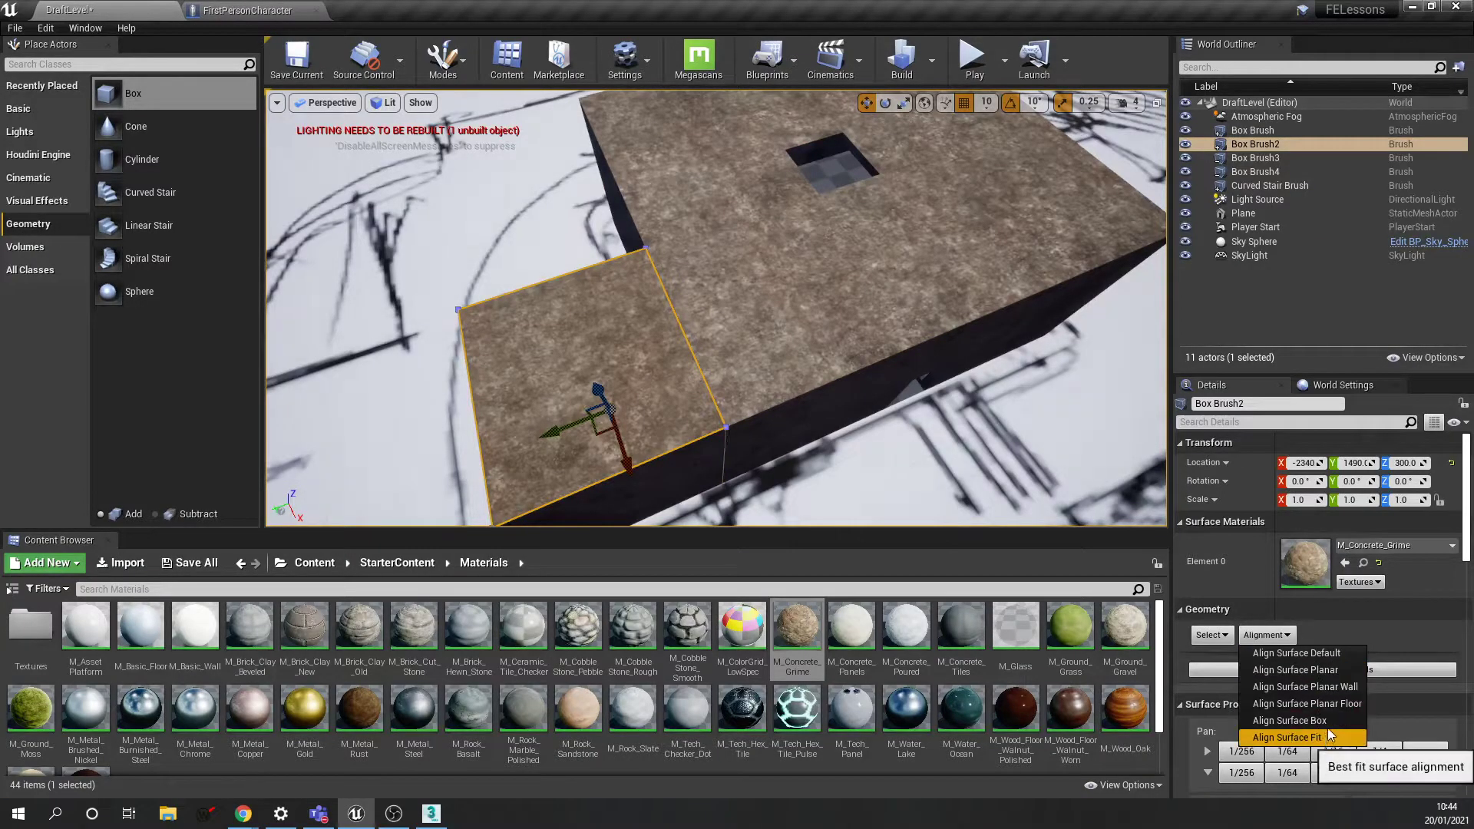
pyautogui.click(1347, 703)
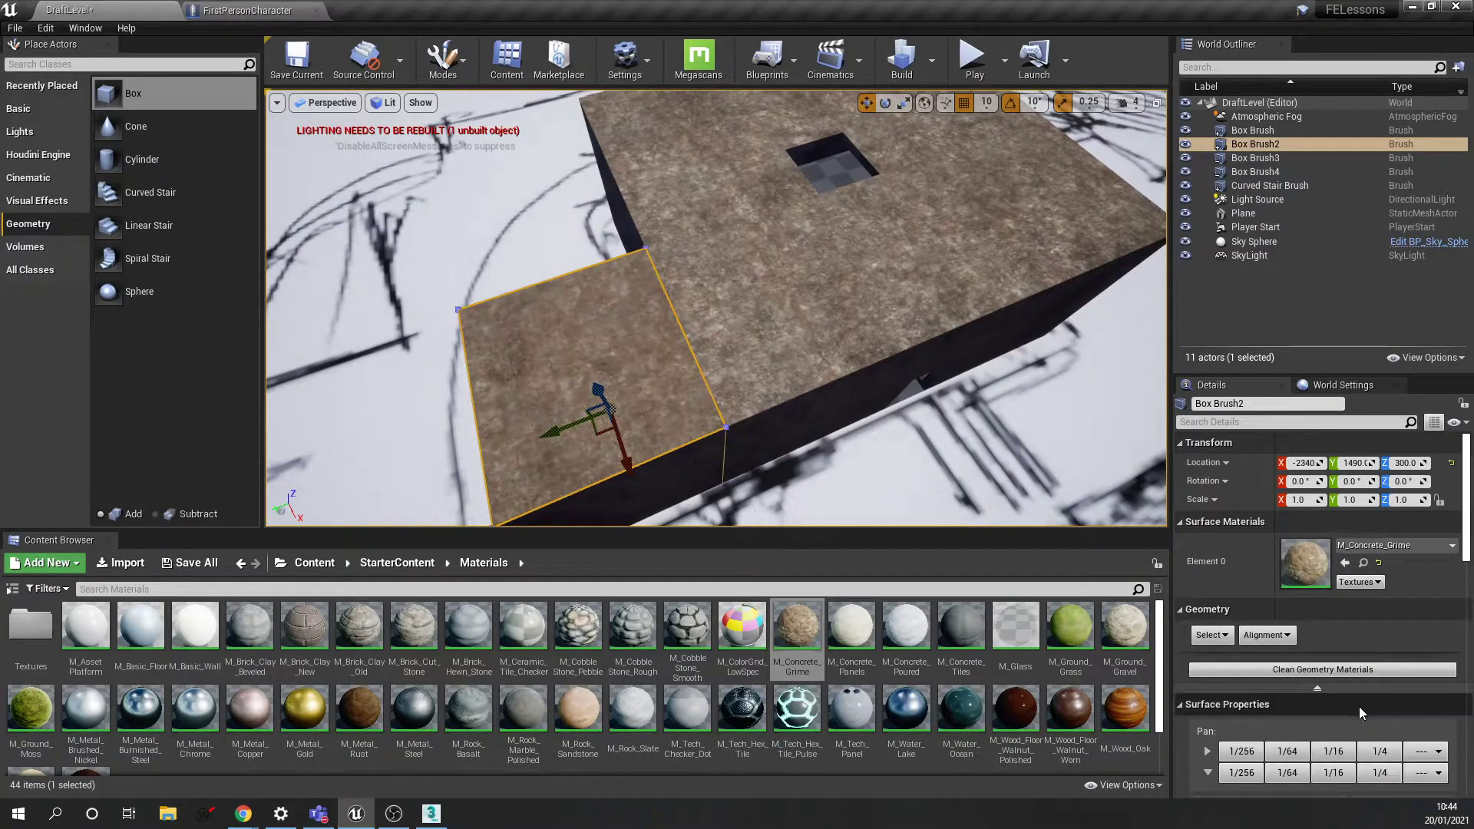
# Align the brick surface on the smaller box's wall beside the doorway wall using Align Surface Planar Wall
pyautogui.click(714, 309)
pyautogui.moveTo(714, 310); pyautogui.dragTo(598, 158, button='right')
pyautogui.click(598, 157)
pyautogui.moveTo(717, 310)
pyautogui.mouseDown(button='right')
pyautogui.moveTo(691, 346)
pyautogui.moveTo(717, 292)
pyautogui.moveTo(717, 309)
pyautogui.moveTo(714, 238)
pyautogui.moveTo(706, 268)
pyautogui.moveTo(721, 261)
pyautogui.moveTo(675, 384)
pyautogui.moveTo(691, 407)
pyautogui.moveTo(698, 338)
pyautogui.moveTo(714, 384)
pyautogui.moveTo(701, 316)
pyautogui.moveTo(732, 322)
pyautogui.mouseUp(button='right')
pyautogui.click(732, 322)
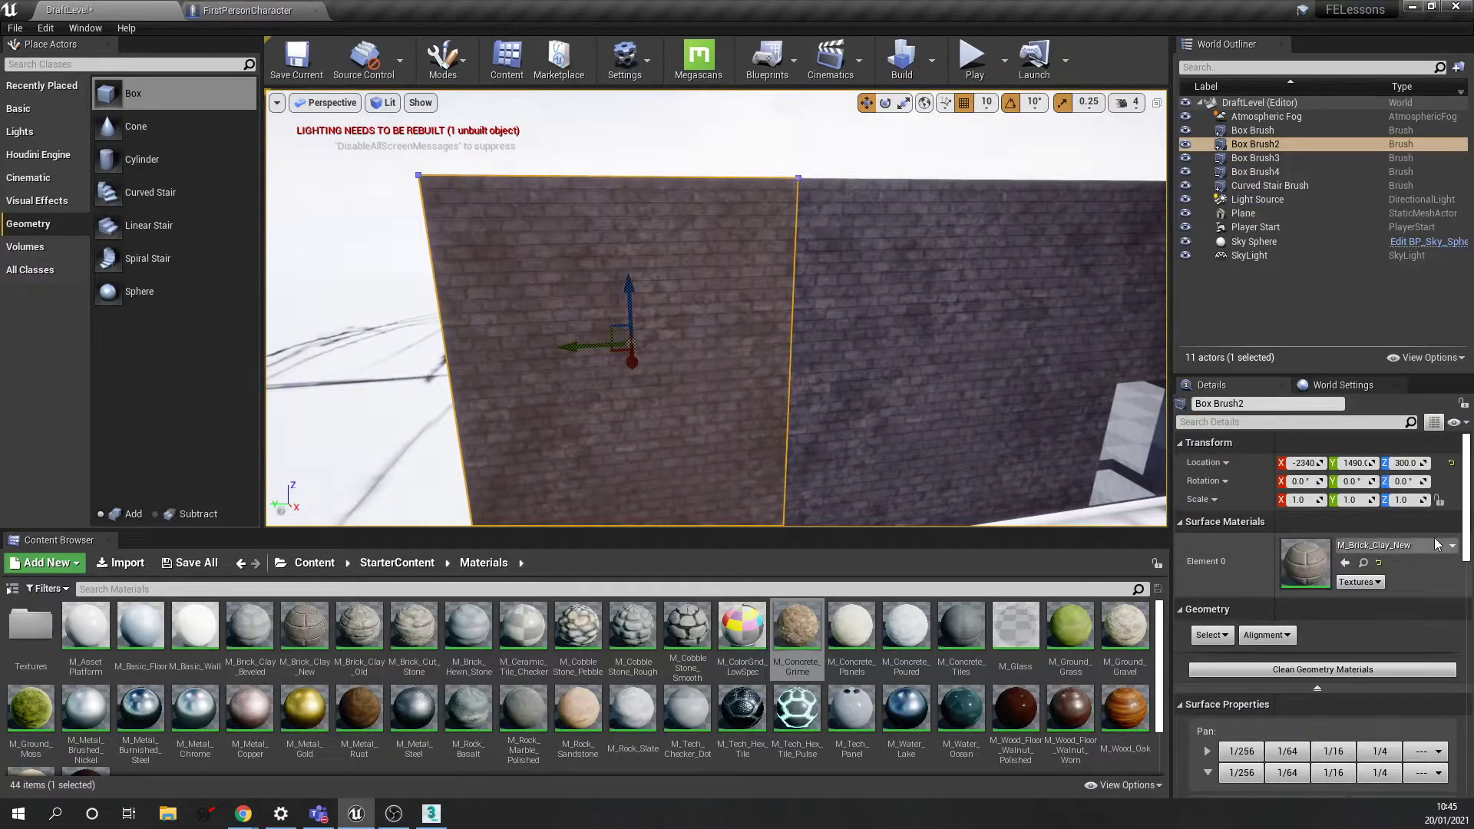
pyautogui.click(1268, 635)
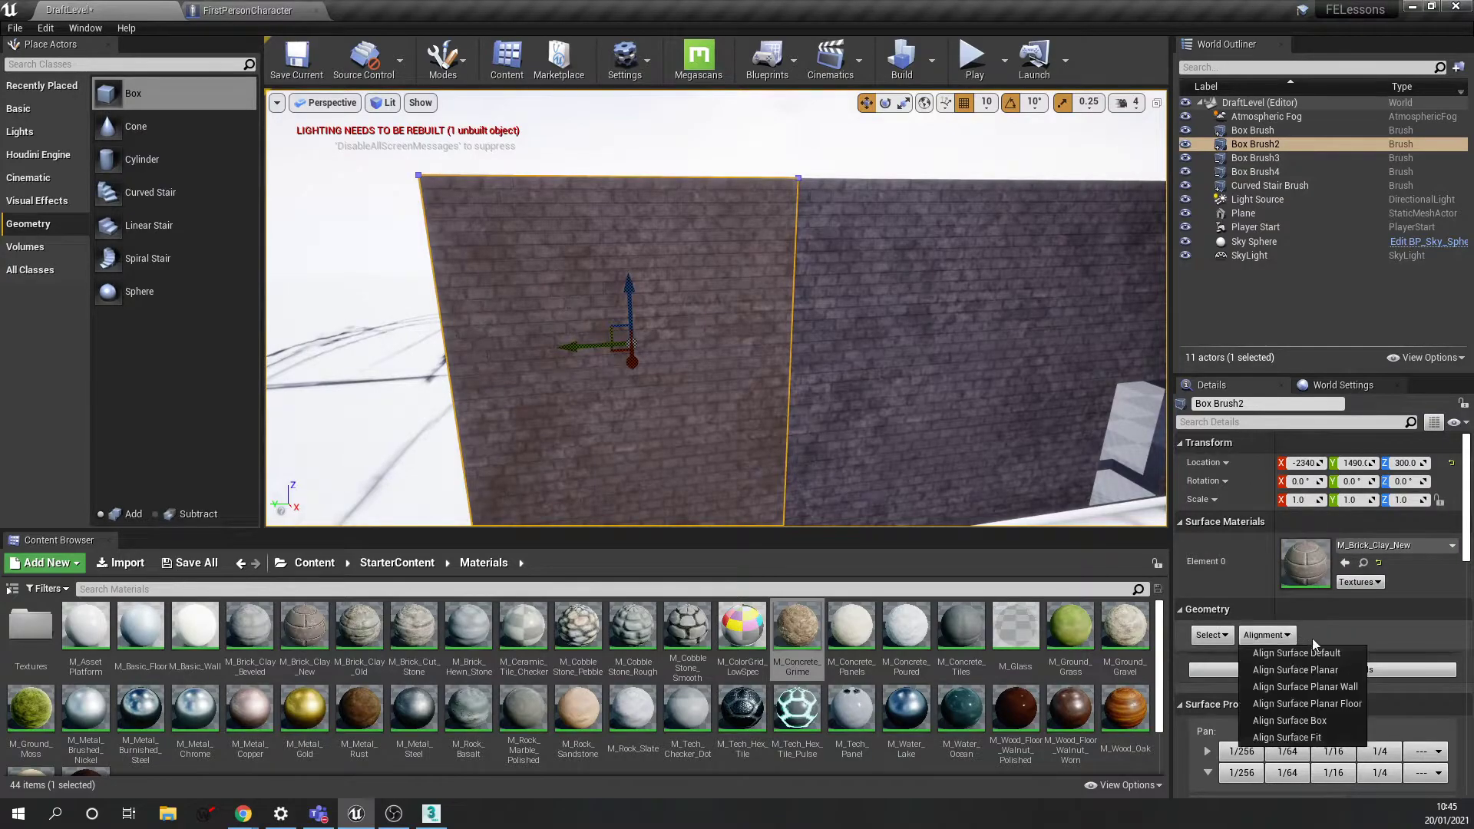
pyautogui.click(1348, 687)
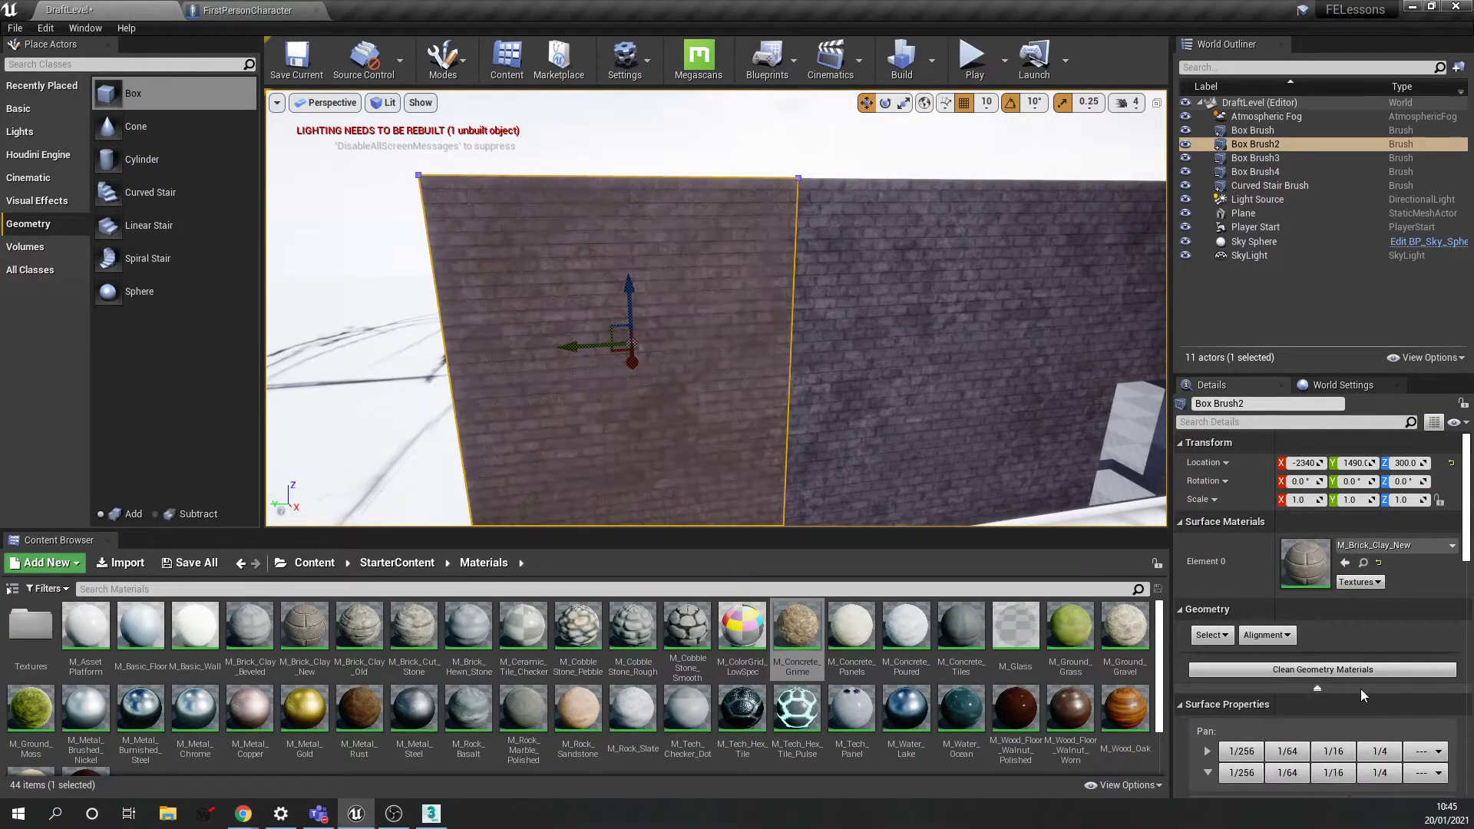
# Align the brick surface on the larger box's wall using Align Surface Planar Wall
pyautogui.click(990, 384)
pyautogui.click(1286, 637)
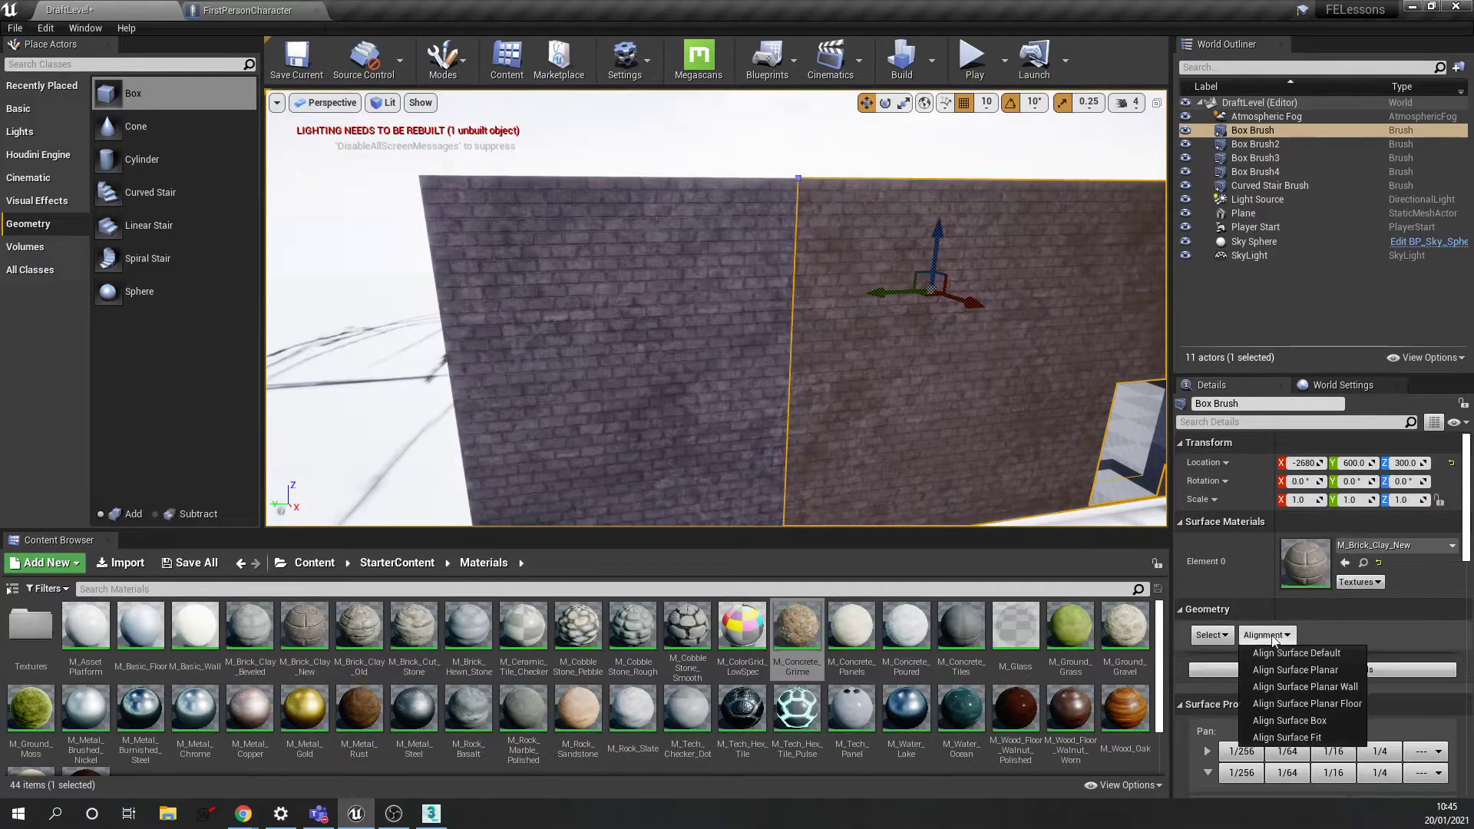
pyautogui.click(1343, 687)
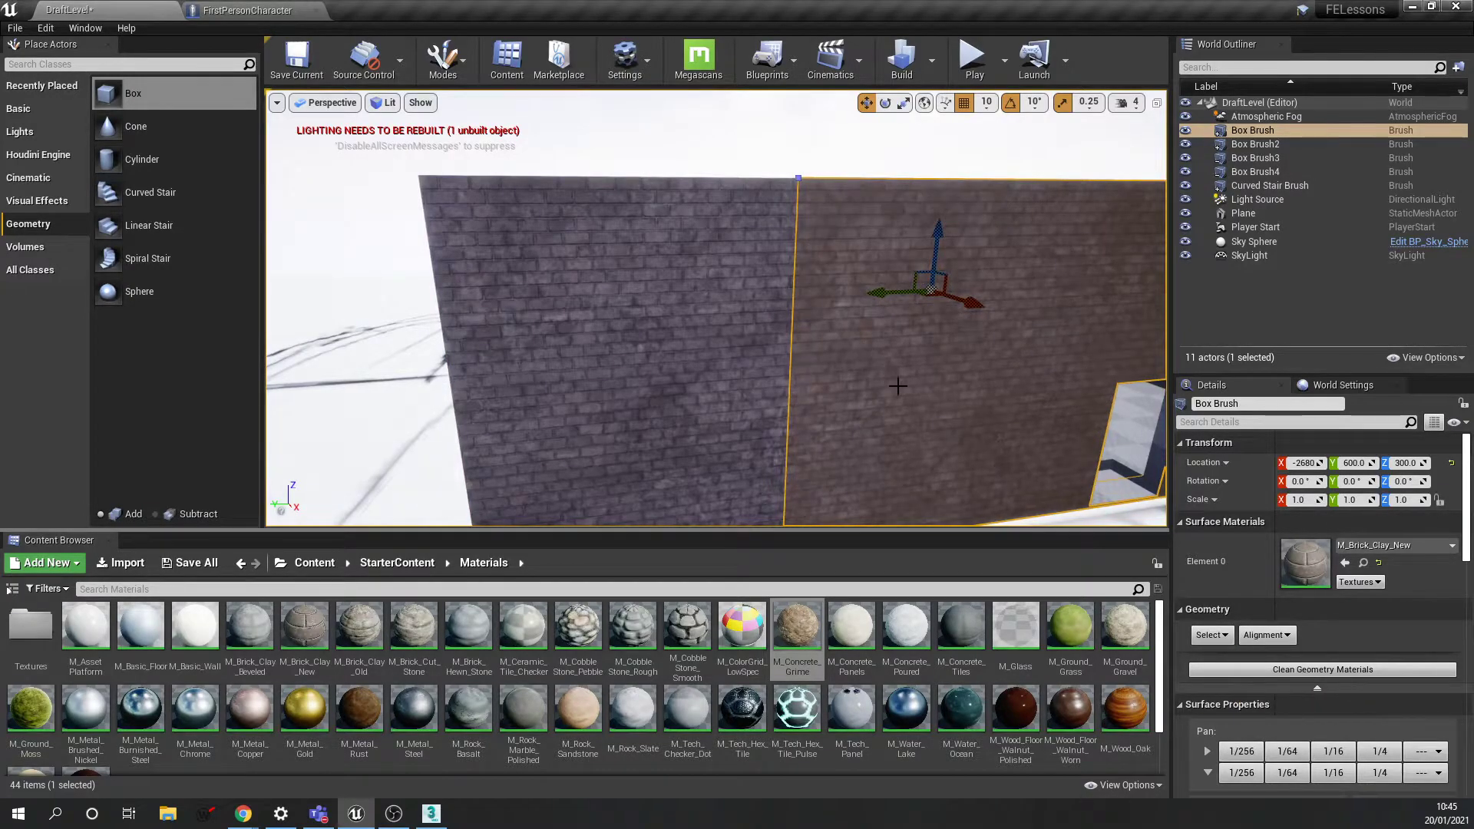
# Examine the brick pattern up close where the two boxes' walls meet, and clear the wall selection
pyautogui.click(376, 423)
pyautogui.moveTo(773, 399)
pyautogui.mouseDown(button='right')
pyautogui.moveTo(773, 469)
pyautogui.moveTo(737, 384)
pyautogui.moveTo(490, 334)
pyautogui.moveTo(538, 261)
pyautogui.moveTo(591, 327)
pyautogui.moveTo(725, 300)
pyautogui.moveTo(729, 250)
pyautogui.mouseUp(button='right')
pyautogui.click(490, 334)
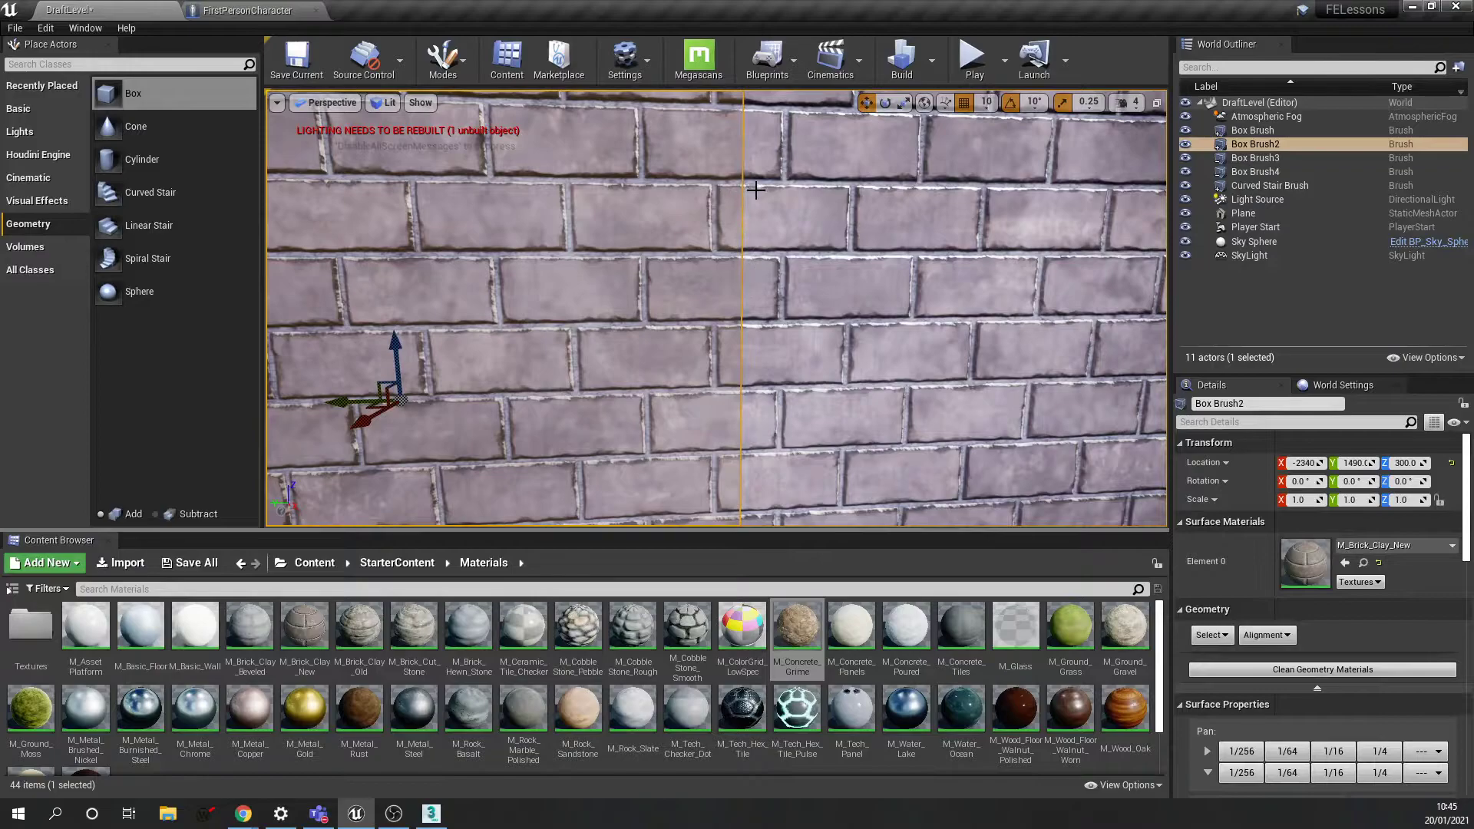
pyautogui.click(852, 233)
pyautogui.scroll(-10, 753, 268)
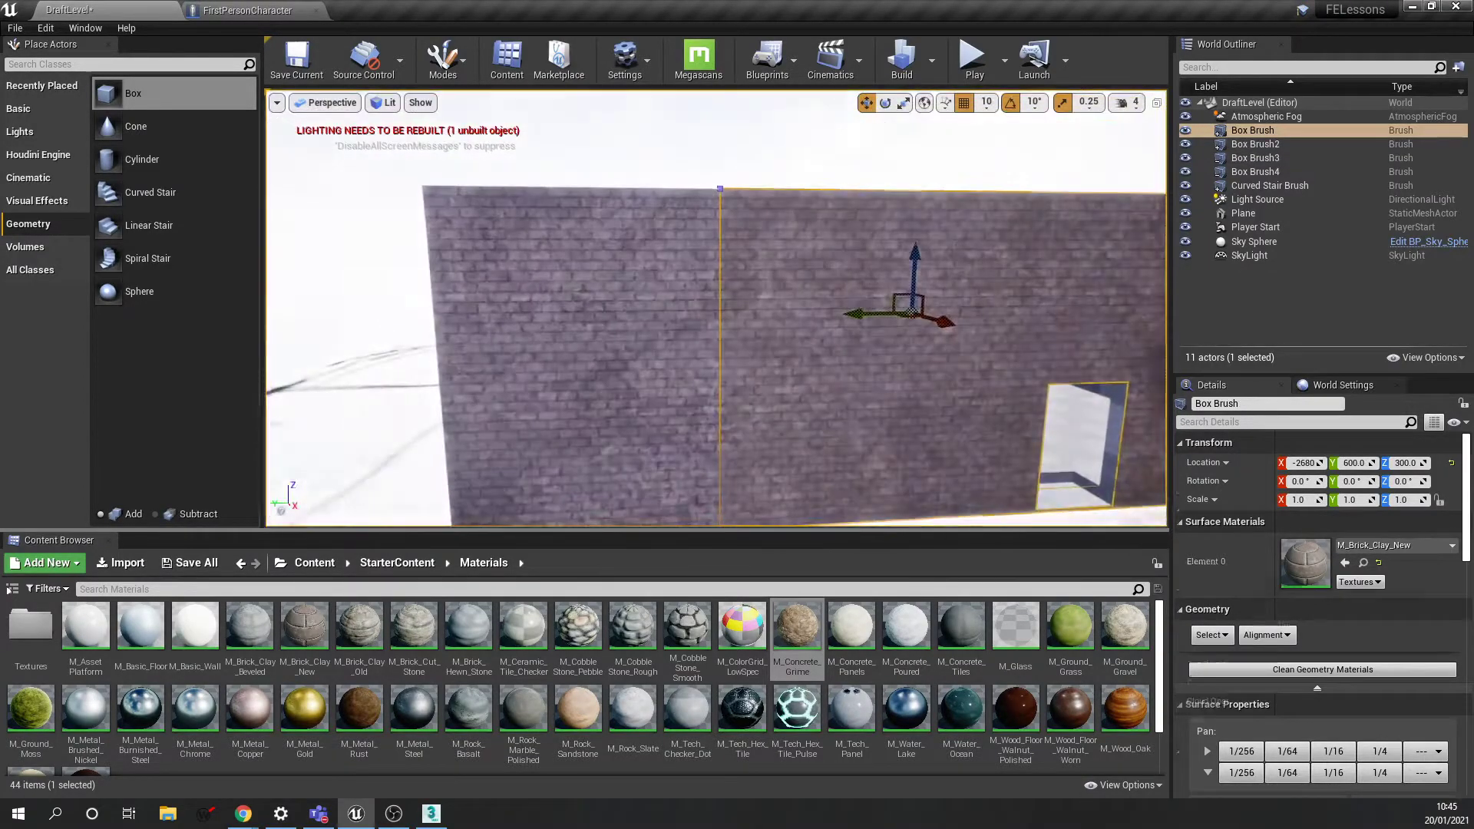
pyautogui.click(752, 150)
# Apply the M_Brick_Clay_Old material to the larger box's untextured wall beside the curved staircase
pyautogui.moveTo(752, 150); pyautogui.dragTo(825, 222, button='right')
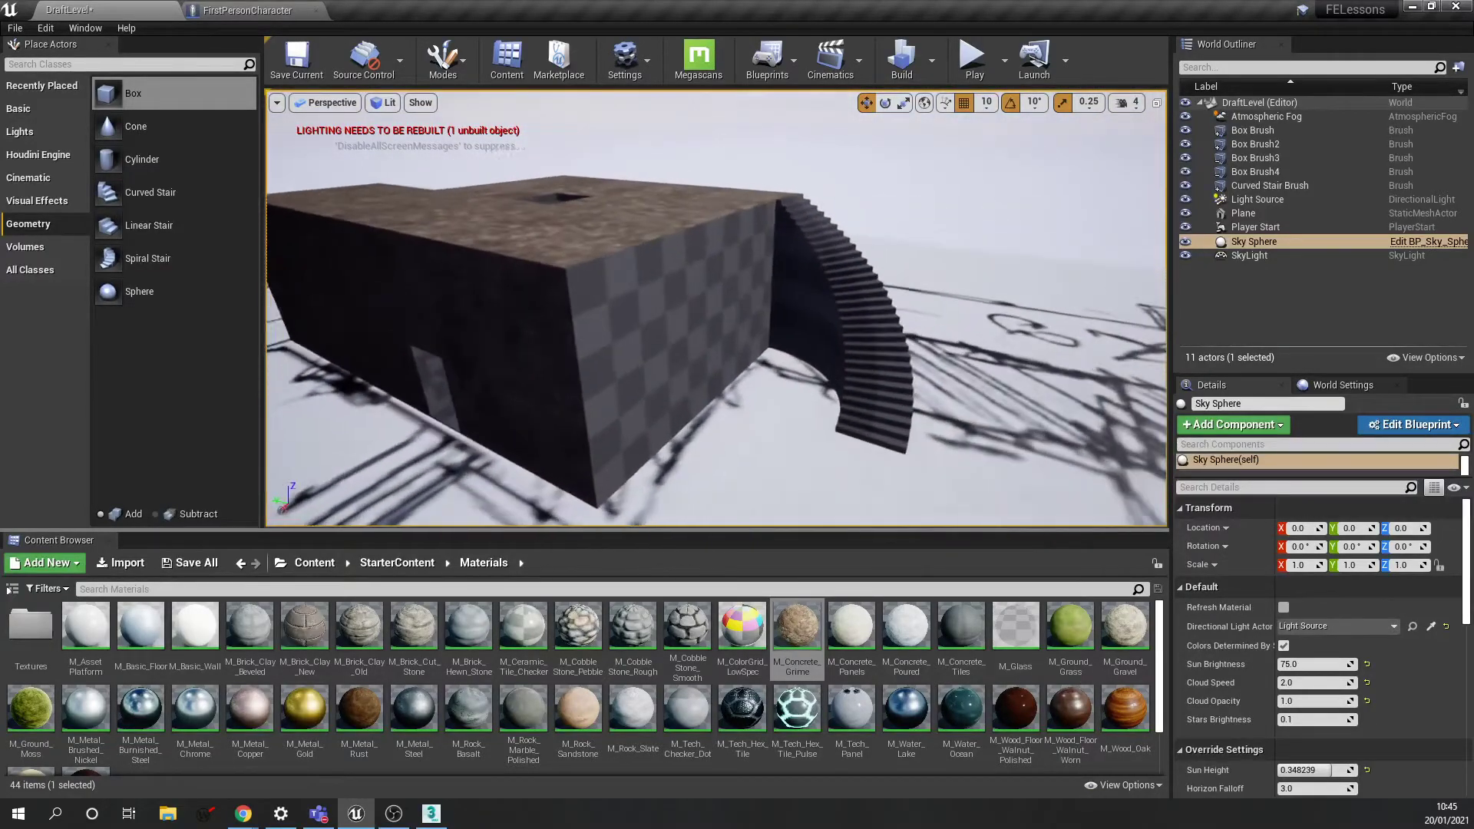
pyautogui.moveTo(829, 249); pyautogui.dragTo(633, 315, button='right')
pyautogui.click(633, 315)
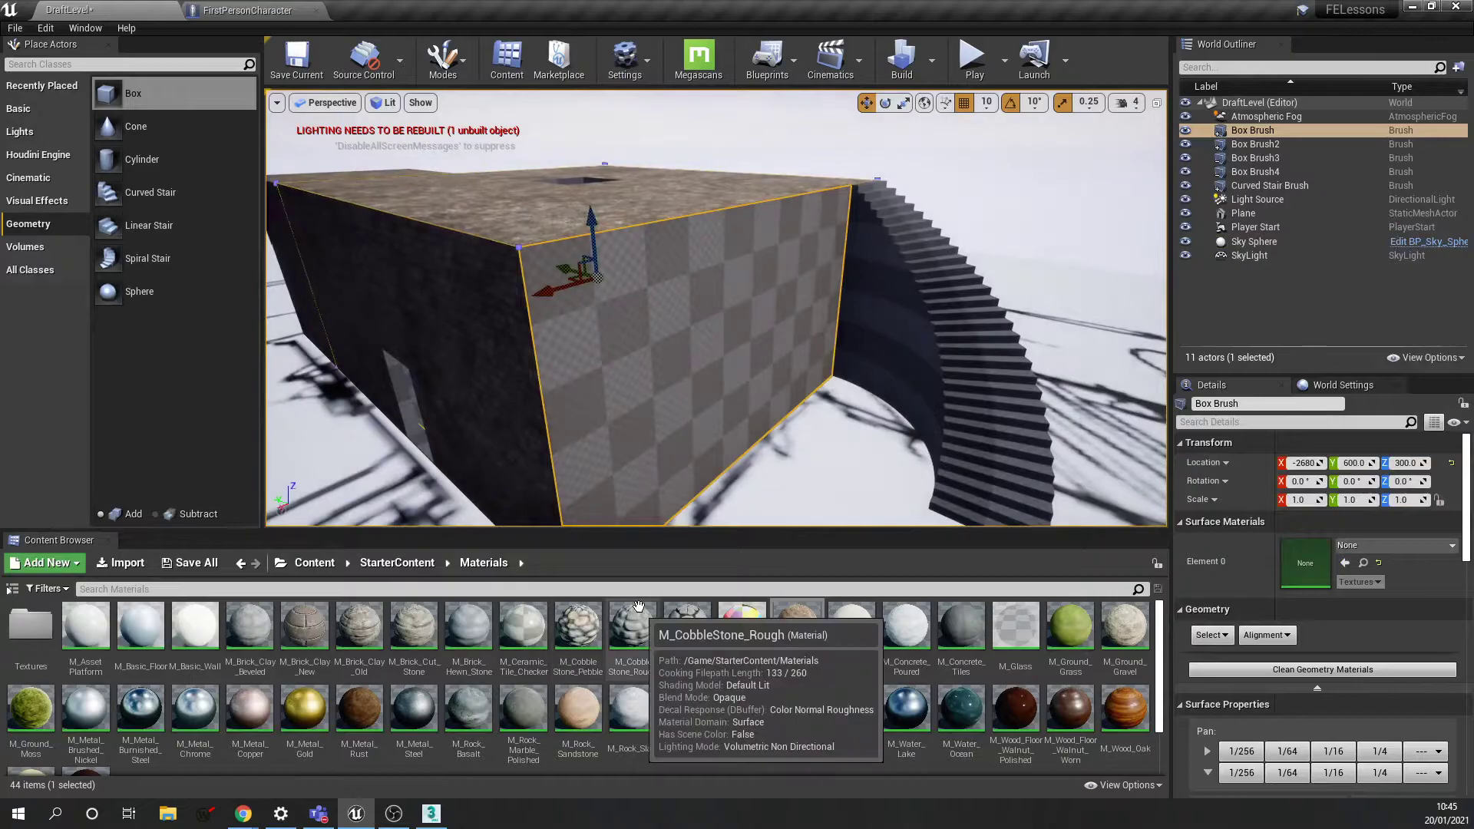
pyautogui.moveTo(360, 634); pyautogui.dragTo(658, 395)
# Examine the separate tread, riser and curved side surfaces of the staircase brush by selecting individual faces
pyautogui.moveTo(658, 394)
pyautogui.mouseDown(button='right')
pyautogui.moveTo(638, 430)
pyautogui.moveTo(606, 400)
pyautogui.moveTo(614, 307)
pyautogui.moveTo(622, 399)
pyautogui.moveTo(737, 411)
pyautogui.moveTo(665, 388)
pyautogui.moveTo(683, 390)
pyautogui.mouseUp(button='right')
pyautogui.press('w')
pyautogui.press('s')
pyautogui.press('w')
pyautogui.press('w')
pyautogui.press('s')
pyautogui.press('w')
pyautogui.press('w')
pyautogui.click(676, 260)
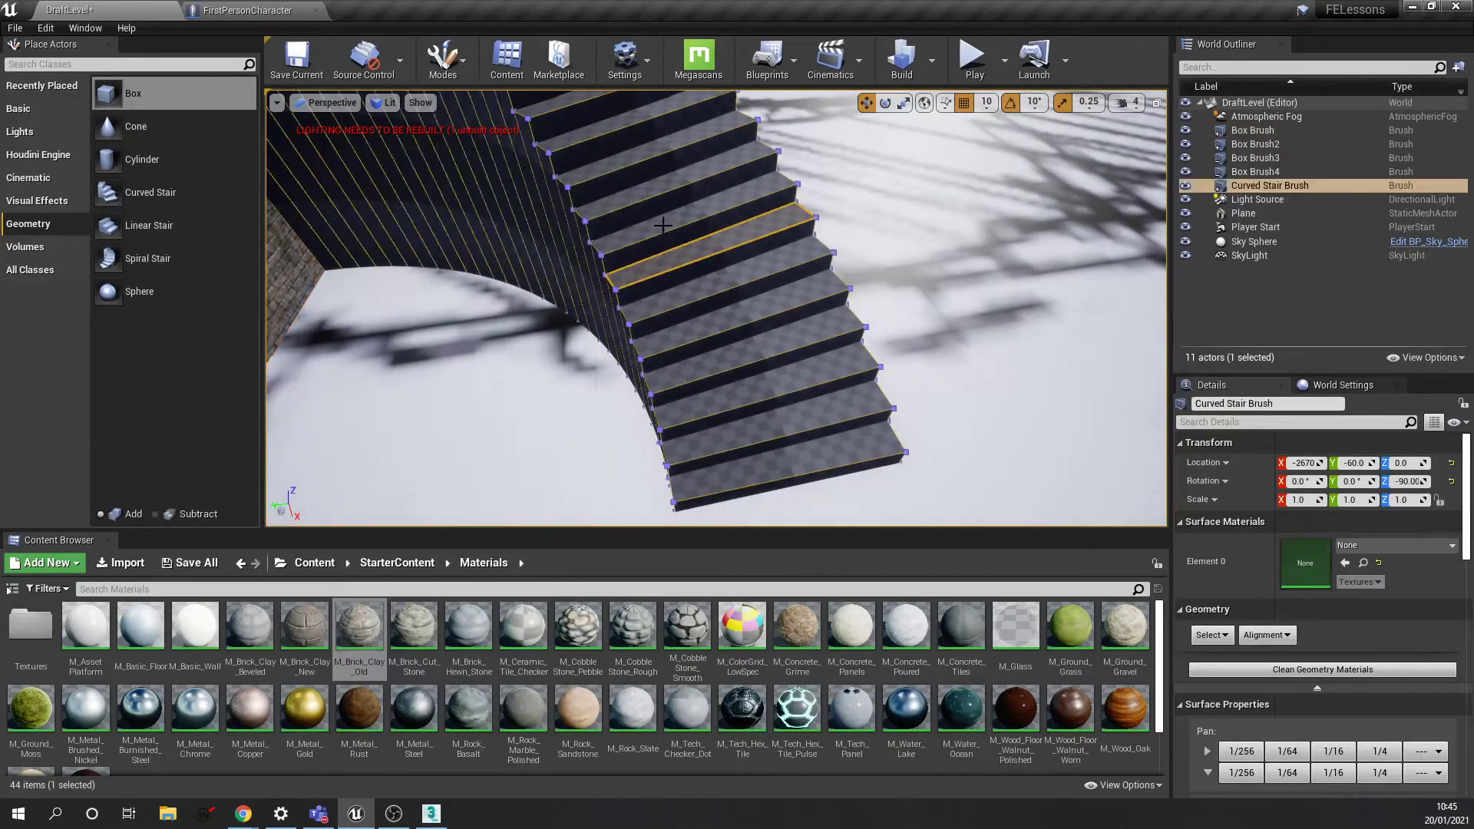
pyautogui.click(617, 164)
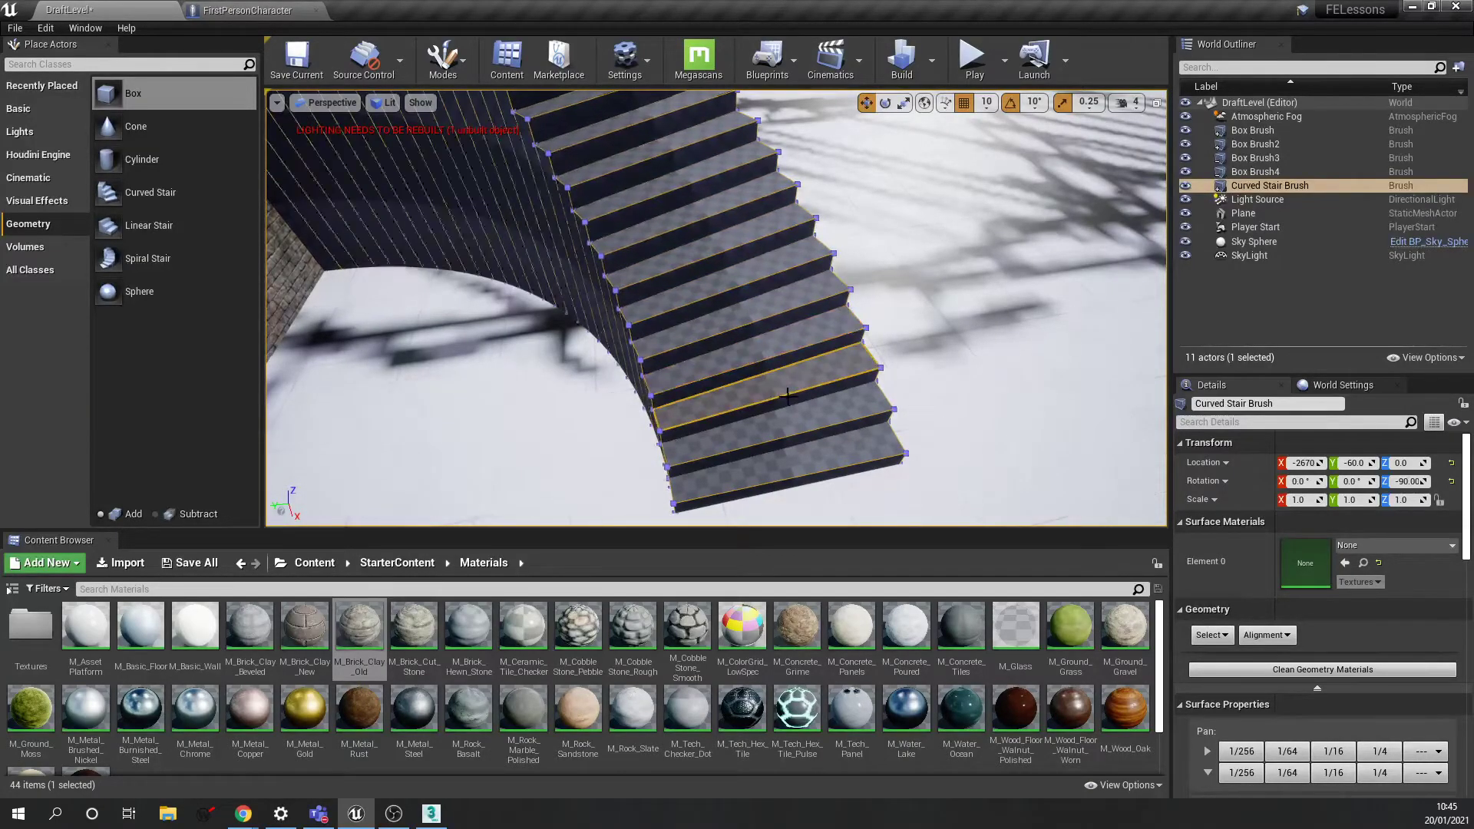
pyautogui.moveTo(844, 409); pyautogui.dragTo(787, 402, button='right')
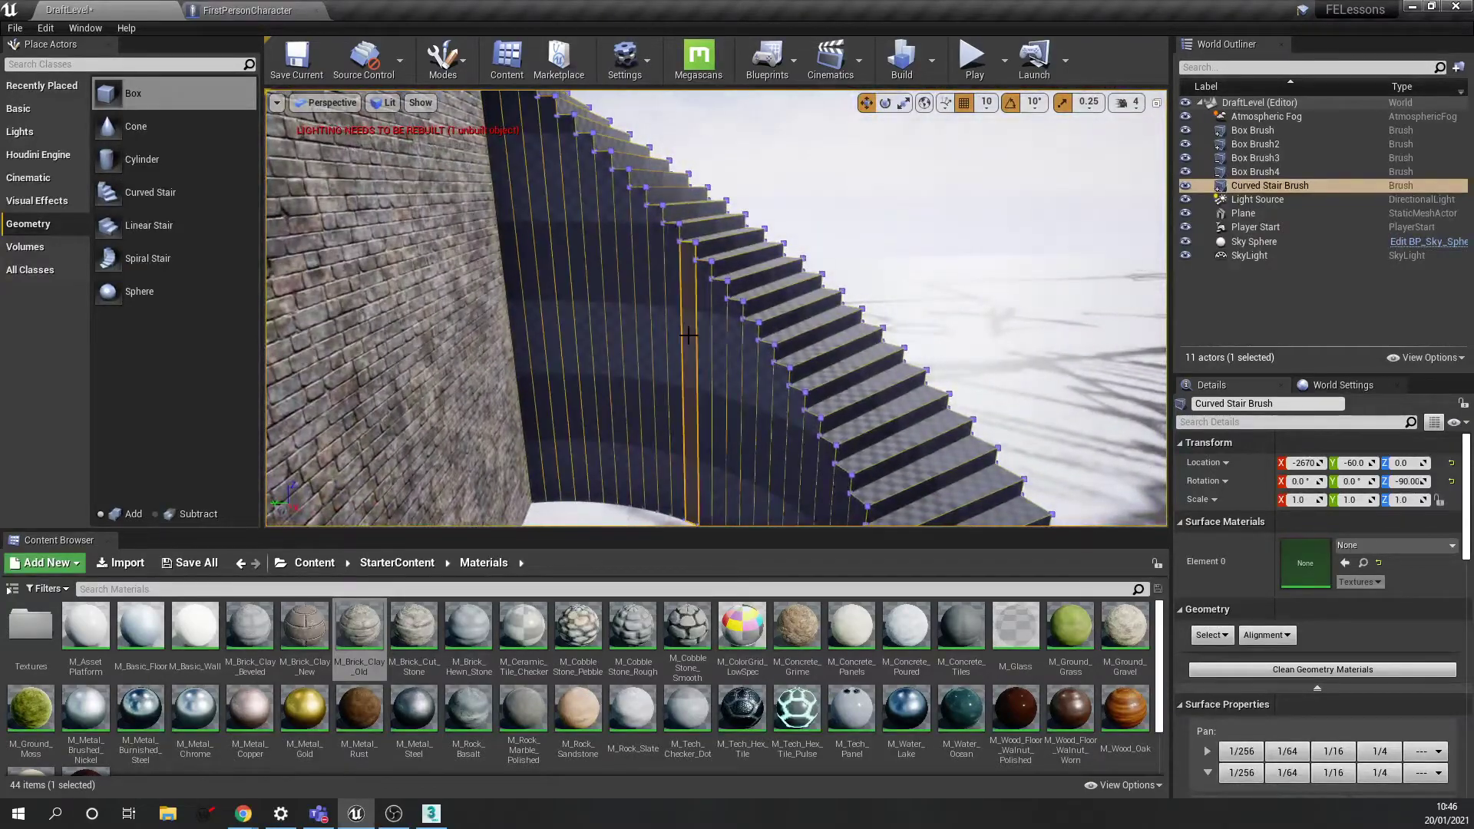
pyautogui.click(666, 326)
pyautogui.click(639, 306)
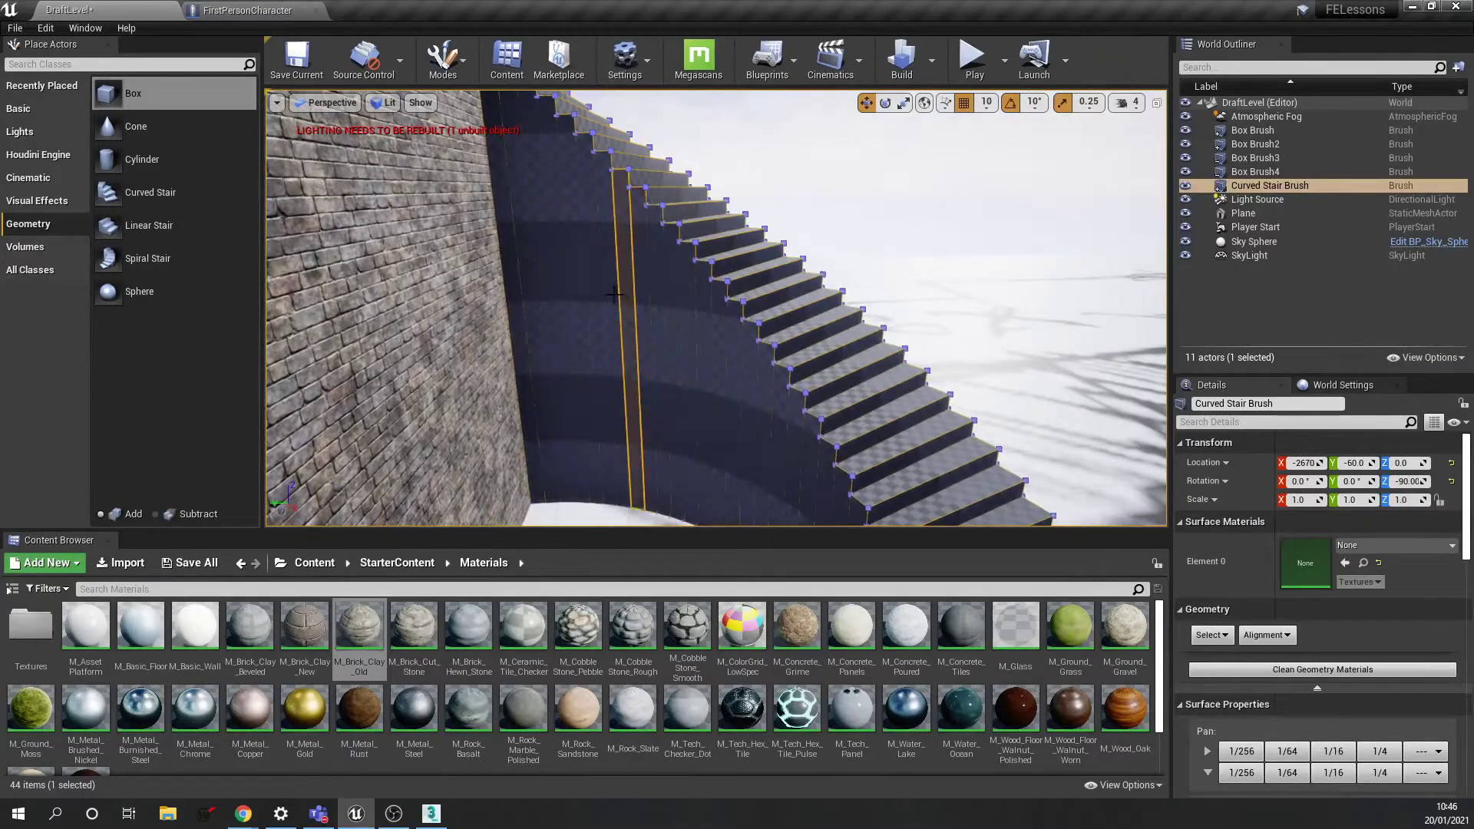
pyautogui.moveTo(728, 351); pyautogui.dragTo(778, 384, button='right')
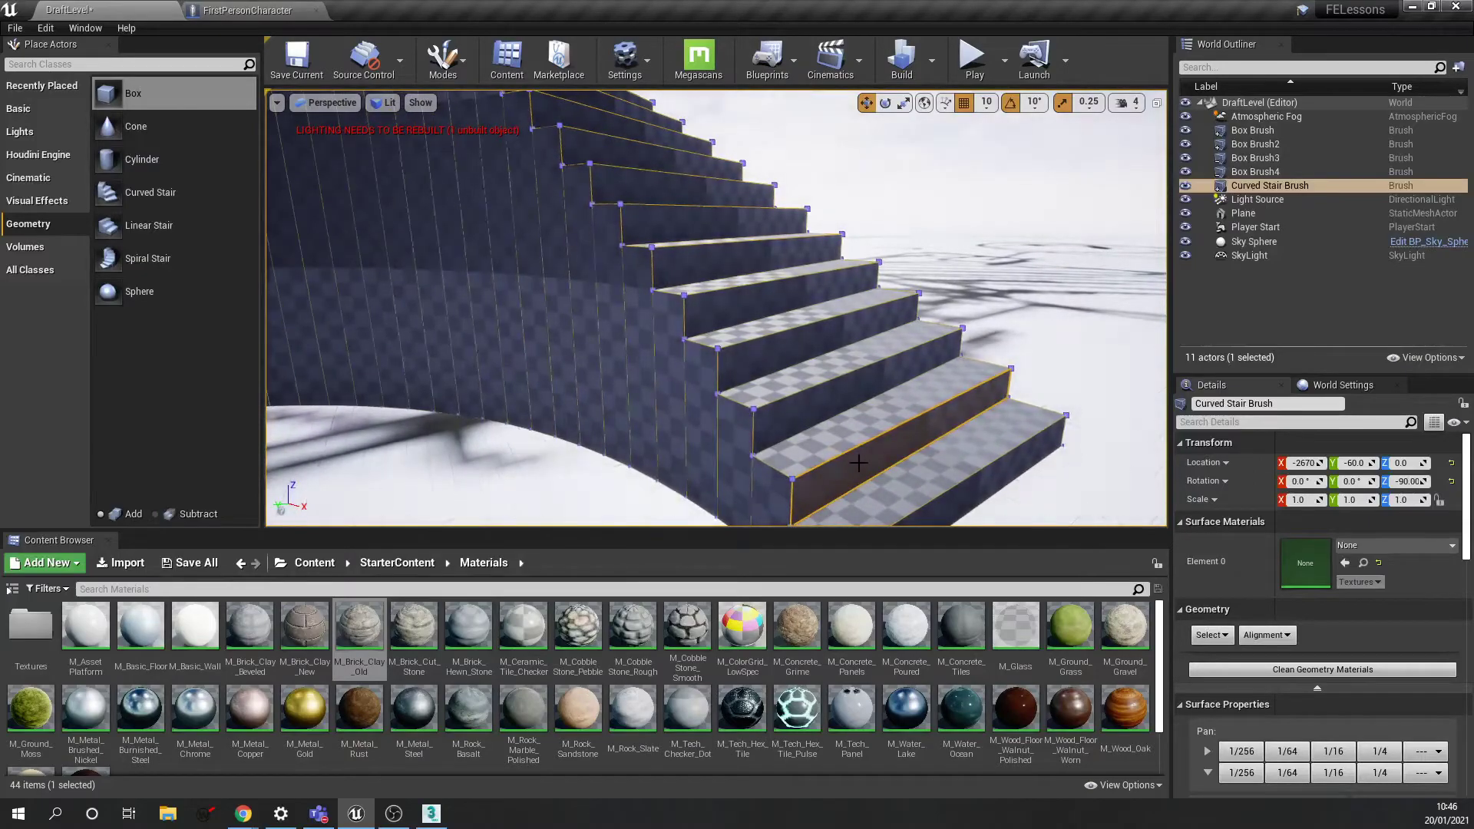
pyautogui.click(785, 342)
pyautogui.moveTo(785, 342)
pyautogui.mouseDown(button='right')
pyautogui.moveTo(799, 337)
pyautogui.moveTo(767, 307)
pyautogui.moveTo(760, 215)
pyautogui.moveTo(767, 430)
pyautogui.moveTo(830, 352)
pyautogui.moveTo(845, 358)
pyautogui.moveTo(809, 378)
pyautogui.moveTo(854, 401)
pyautogui.moveTo(833, 415)
pyautogui.moveTo(852, 389)
pyautogui.moveTo(799, 384)
pyautogui.moveTo(760, 354)
pyautogui.moveTo(837, 388)
pyautogui.moveTo(806, 357)
pyautogui.moveTo(822, 401)
pyautogui.mouseUp(button='right')
# Select the curved staircase and review its brush settings
pyautogui.click(833, 392)
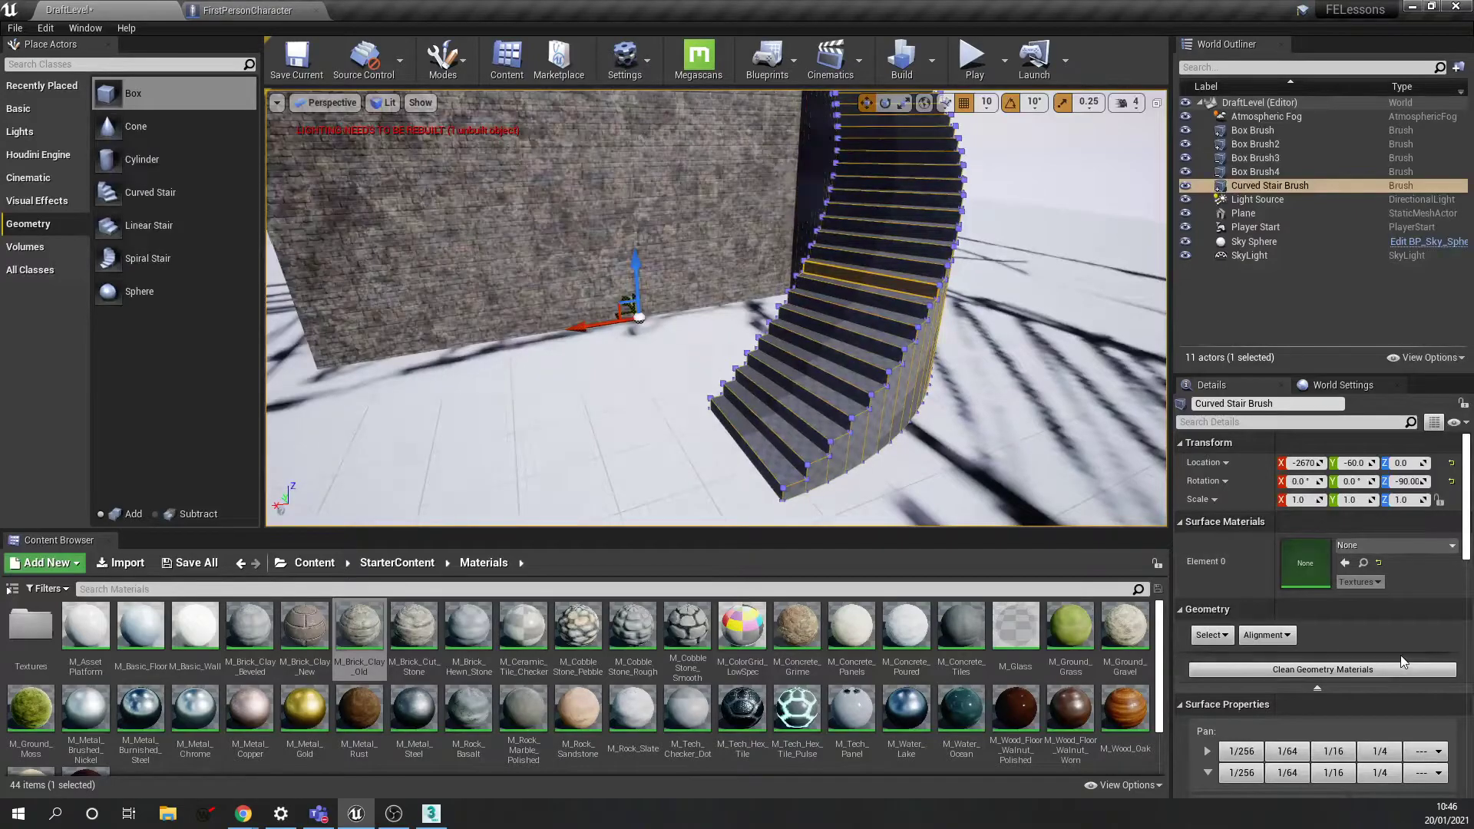
pyautogui.scroll(-5, 1394, 620)
pyautogui.scroll(-4, 1395, 620)
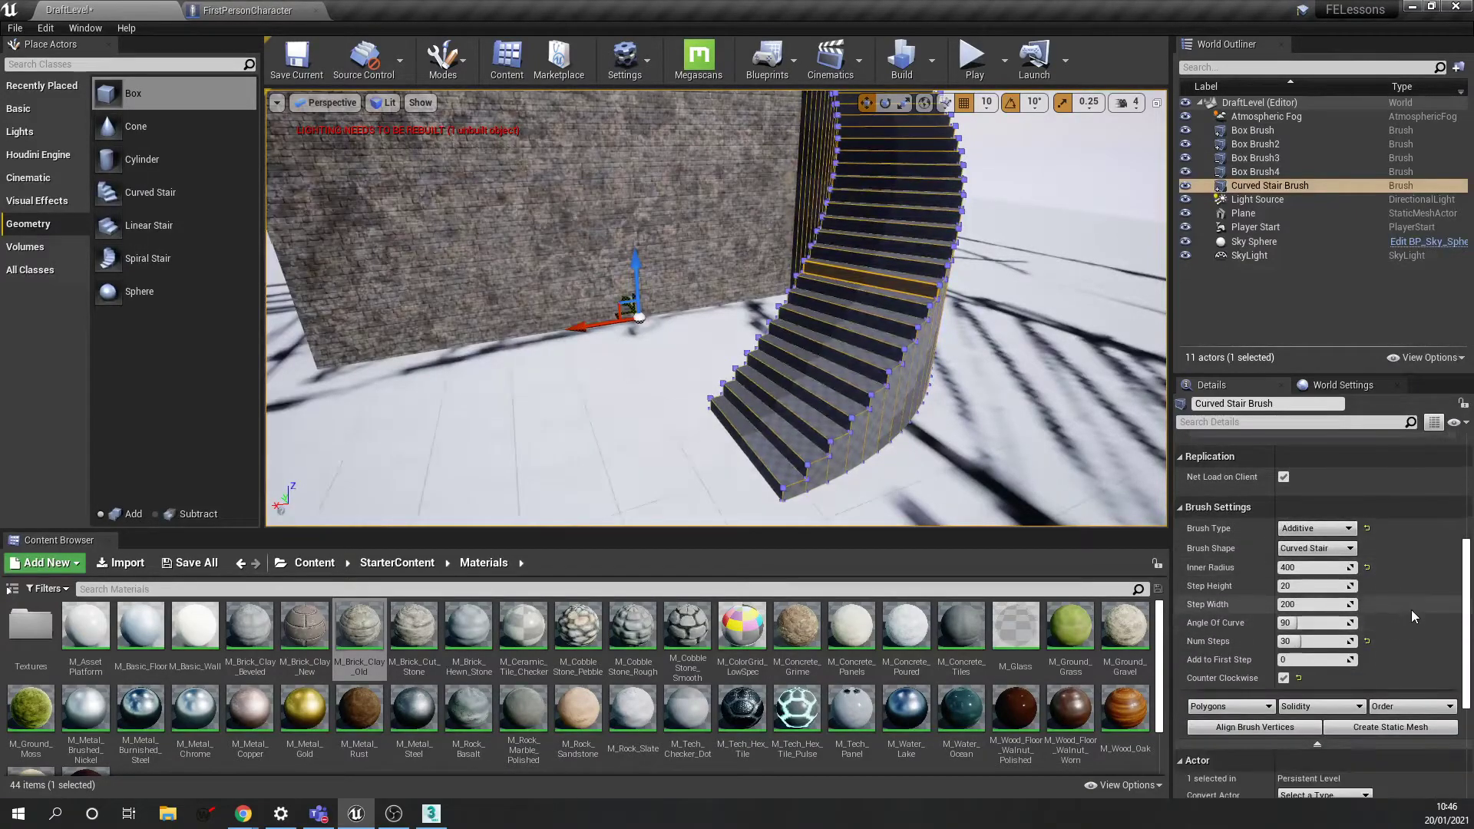
# Clear the staircase selection and examine the textured building's roofs, walls and staircase from above
pyautogui.moveTo(906, 384); pyautogui.dragTo(906, 318, button='right')
pyautogui.moveTo(818, 309); pyautogui.dragTo(776, 257, button='right')
pyautogui.press('s')
pyautogui.moveTo(816, 307); pyautogui.dragTo(968, 282, button='right')
pyautogui.press('w')
pyautogui.press('s')
pyautogui.click(887, 241)
pyautogui.press('a')
pyautogui.press('d')
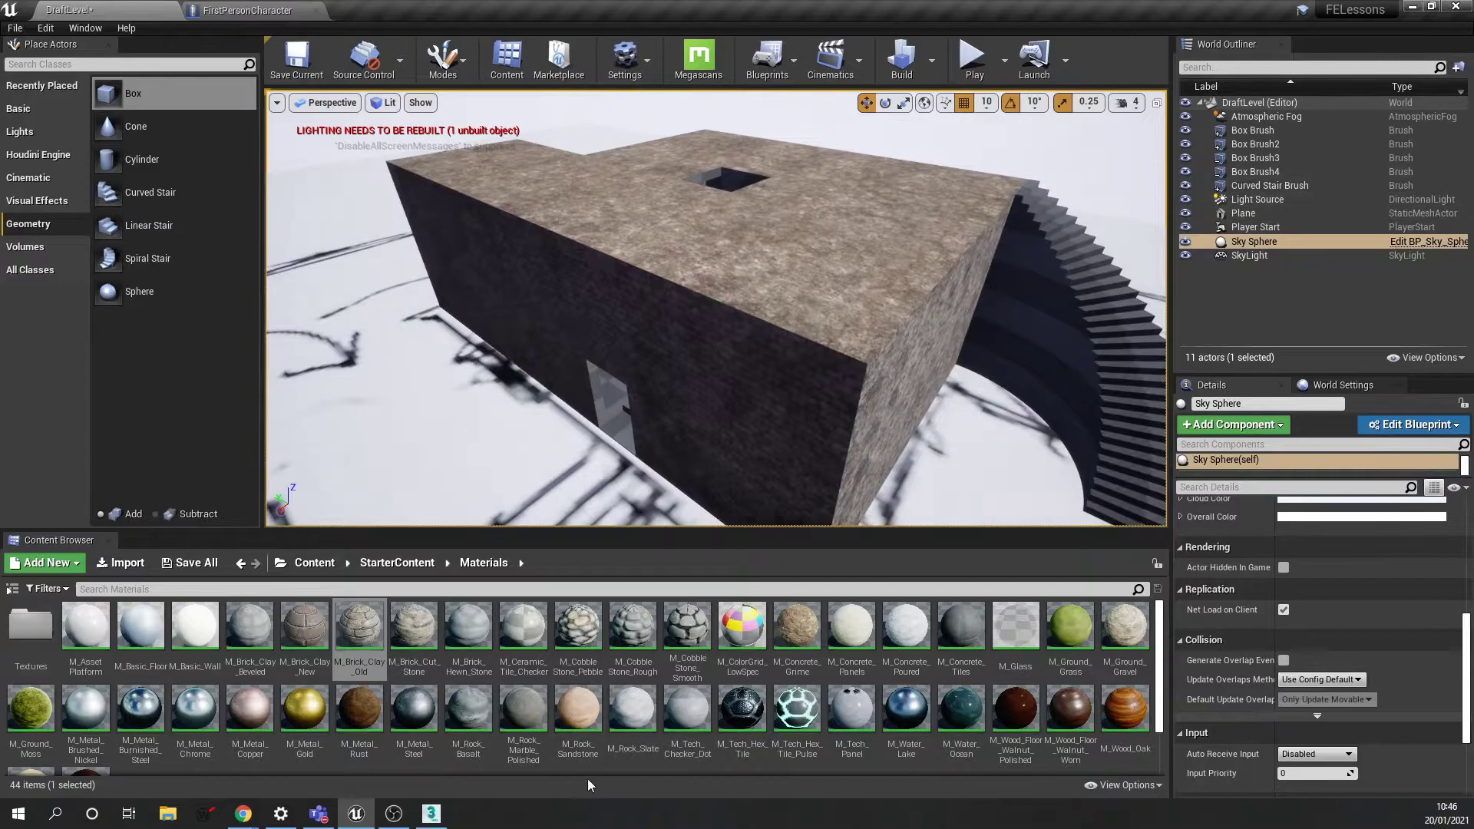
pyautogui.moveTo(775, 411); pyautogui.dragTo(789, 401, button='right')
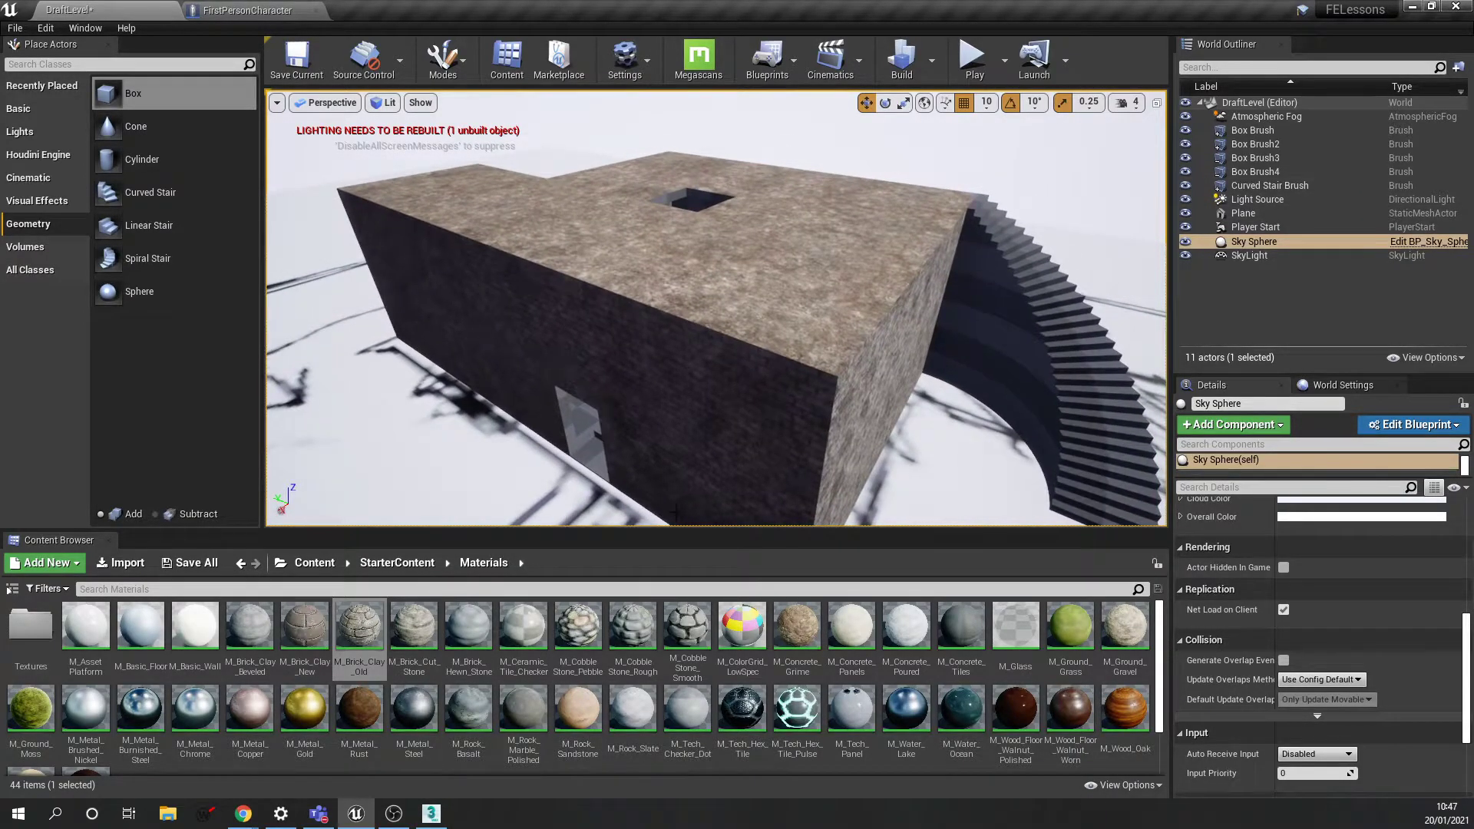
# Switch to 3ds Max, create a box about 66 long, 58 wide and 58 high, and maximize the perspective view
pyautogui.click(432, 816)
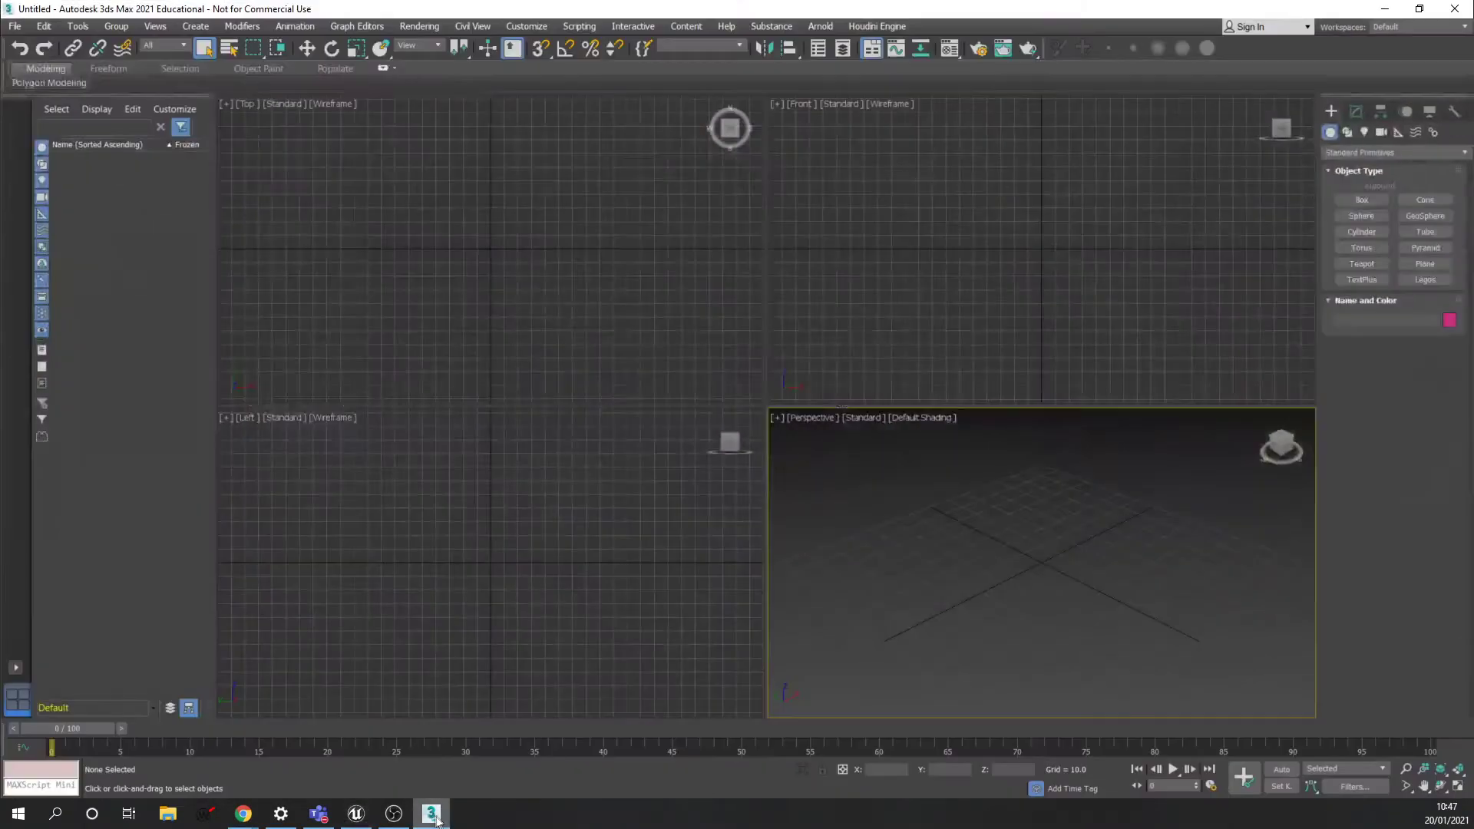
pyautogui.click(1362, 199)
pyautogui.moveTo(1038, 516); pyautogui.dragTo(1049, 631)
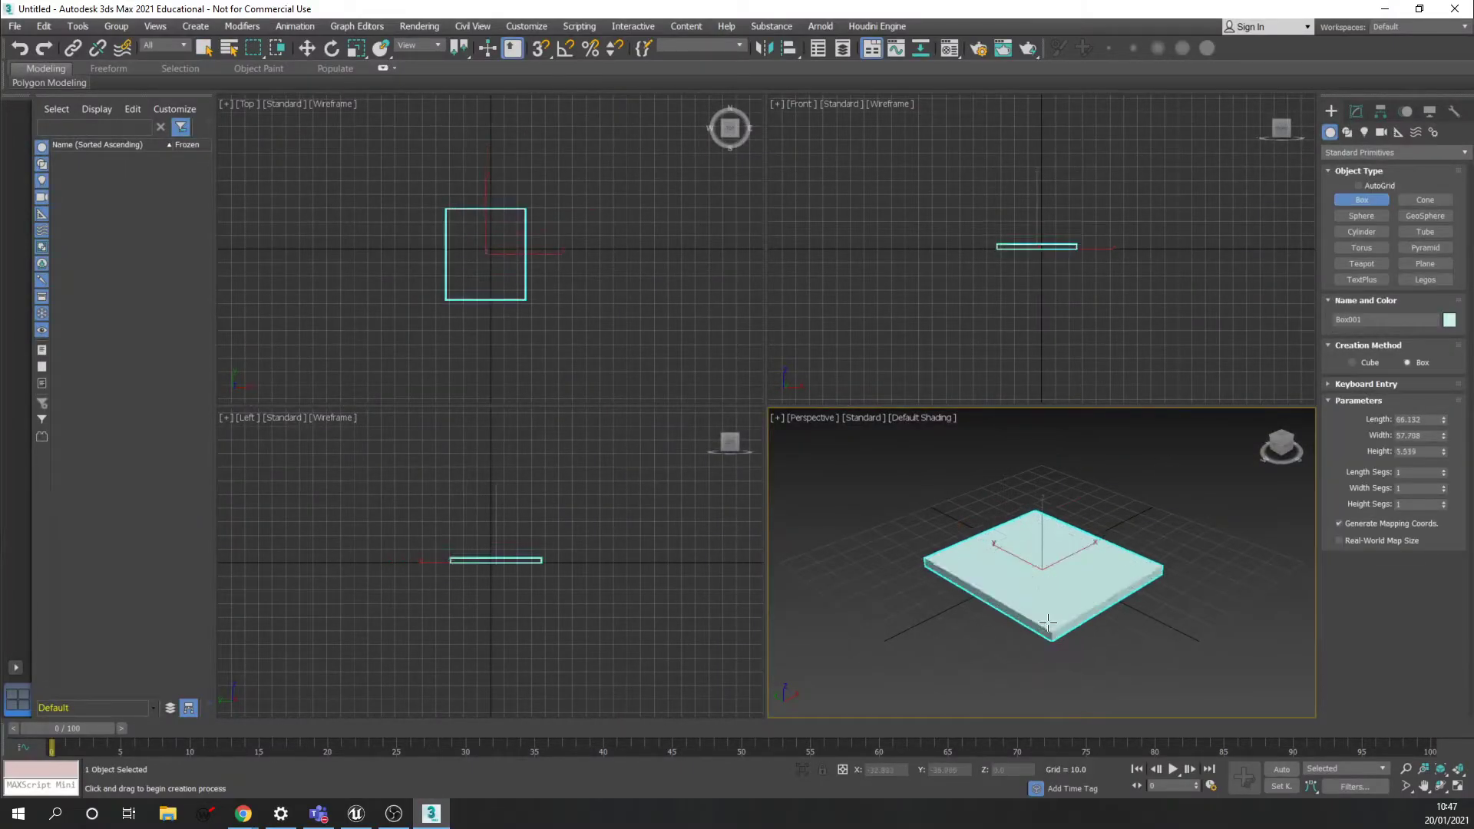
pyautogui.click(1149, 531)
pyautogui.hotkey('alt', 'w')
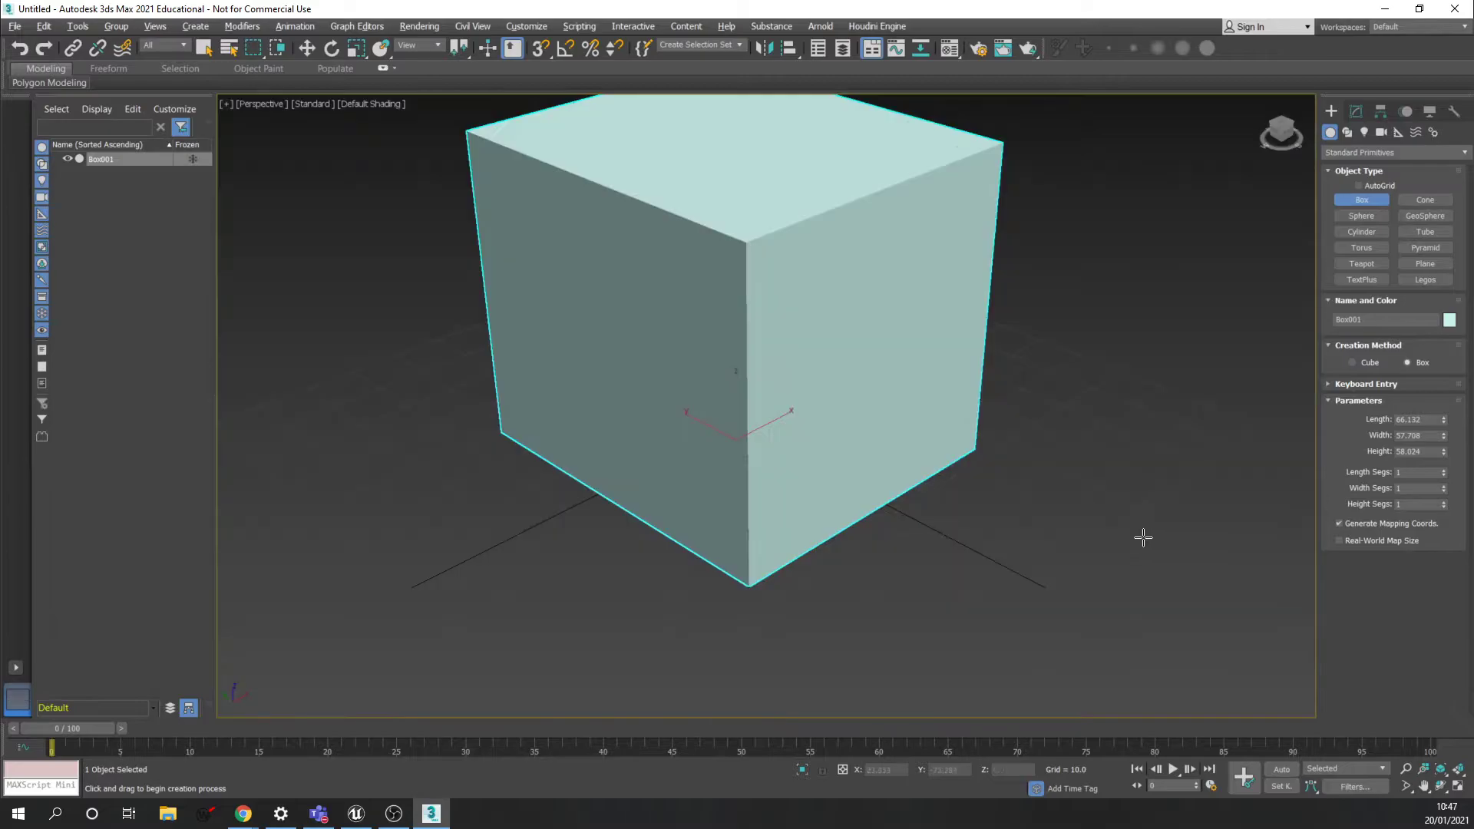
pyautogui.scroll(-4, 1087, 470)
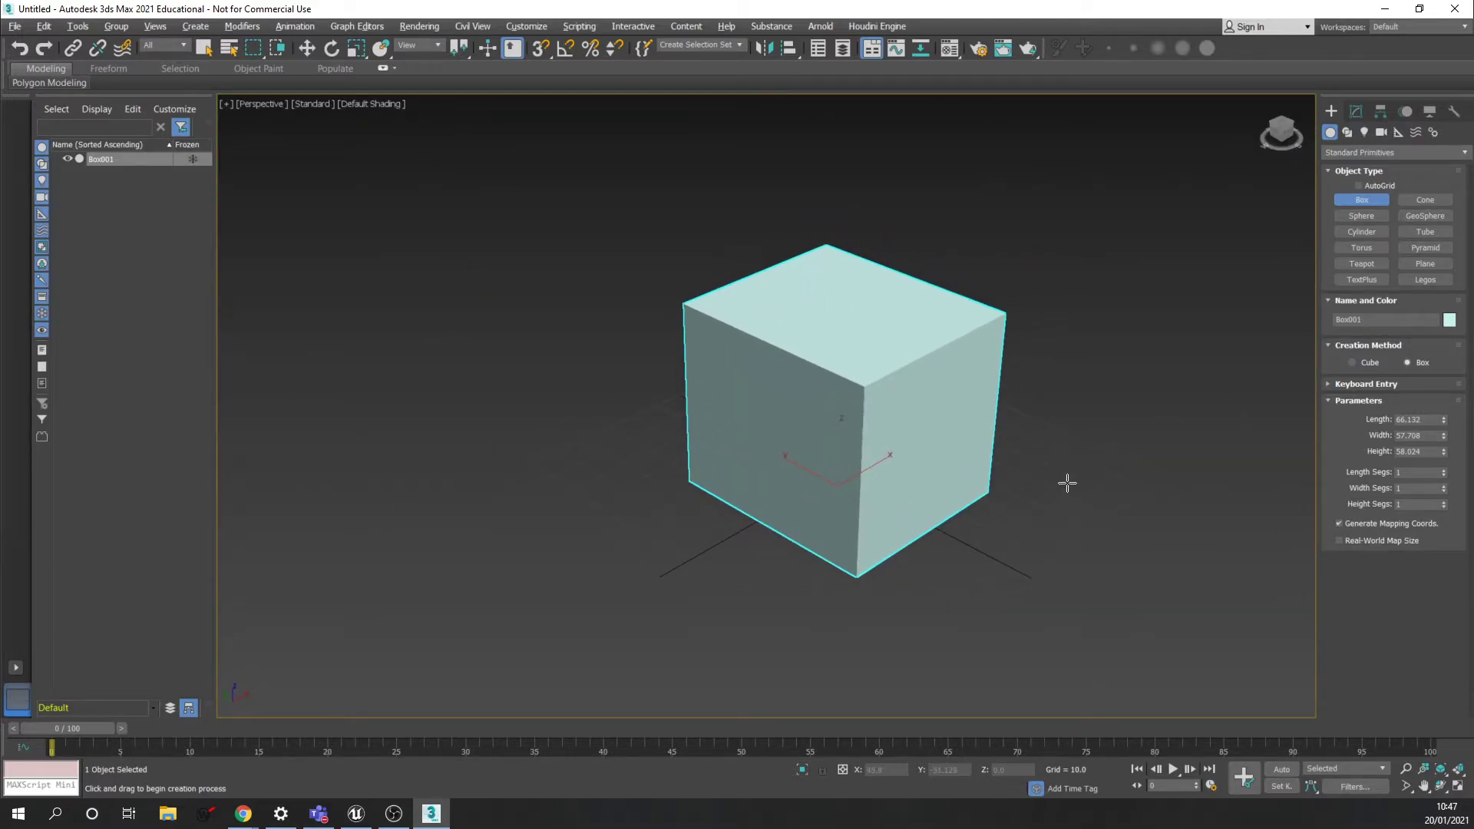
# Set the box's length, width and height to 50 and finish box creation
pyautogui.keyDown('alt'); pyautogui.moveTo(1083, 450); pyautogui.dragTo(1005, 456, button='middle'); pyautogui.keyUp('alt')
pyautogui.write('50')
pyautogui.press('Tab')
pyautogui.write('50')
pyautogui.press('Tab')
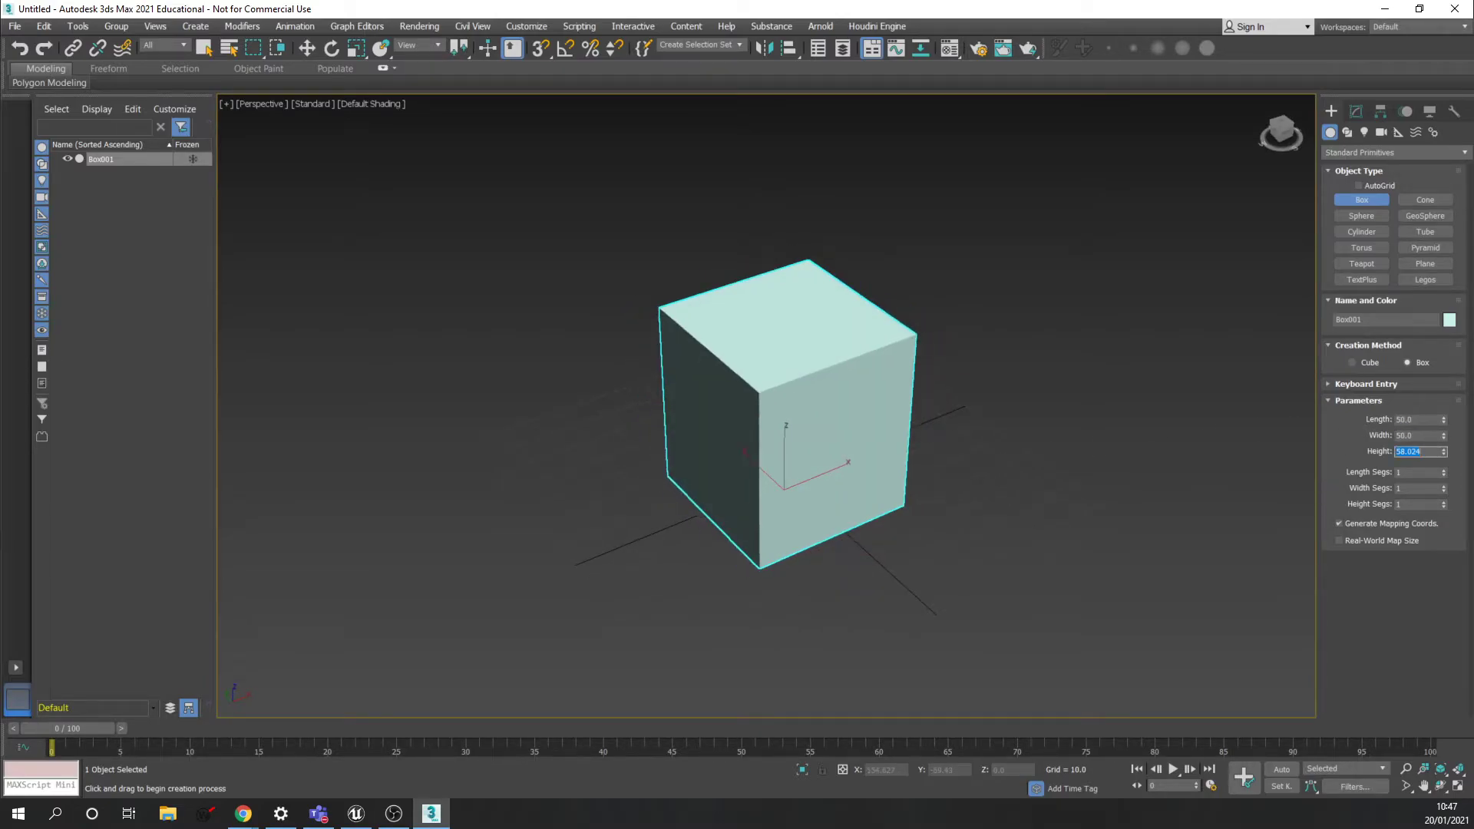
pyautogui.write('50')
pyautogui.press('Tab')
pyautogui.rightClick(1304, 204)
# Convert the box to an Editable Poly
pyautogui.click(1358, 113)
pyautogui.rightClick(1379, 172)
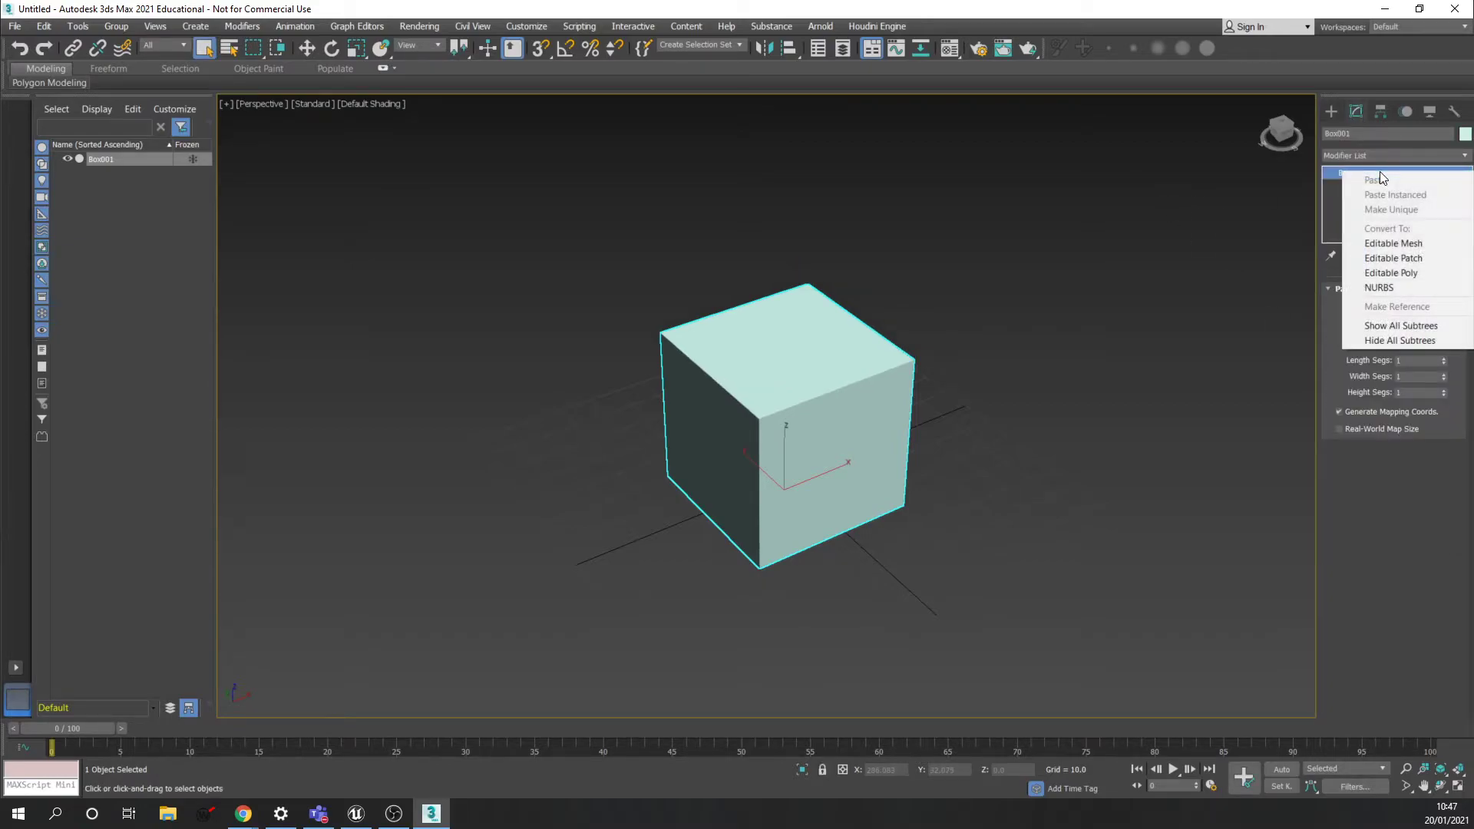
pyautogui.click(1405, 273)
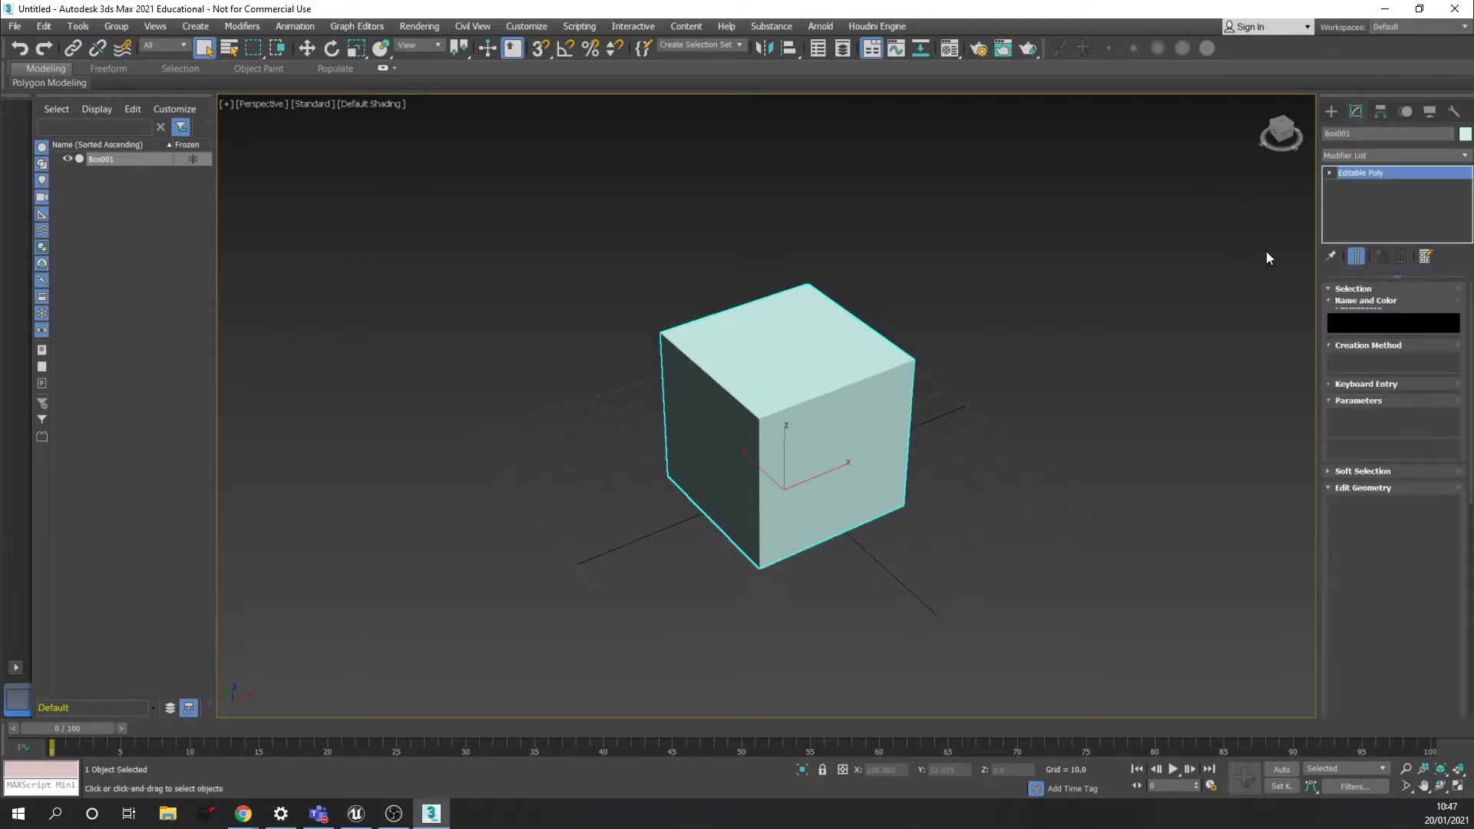
pyautogui.rightClick(1215, 373)
pyautogui.click(980, 305)
# Move the box to the origin by resetting its X and Y positions to 0
pyautogui.press('w')
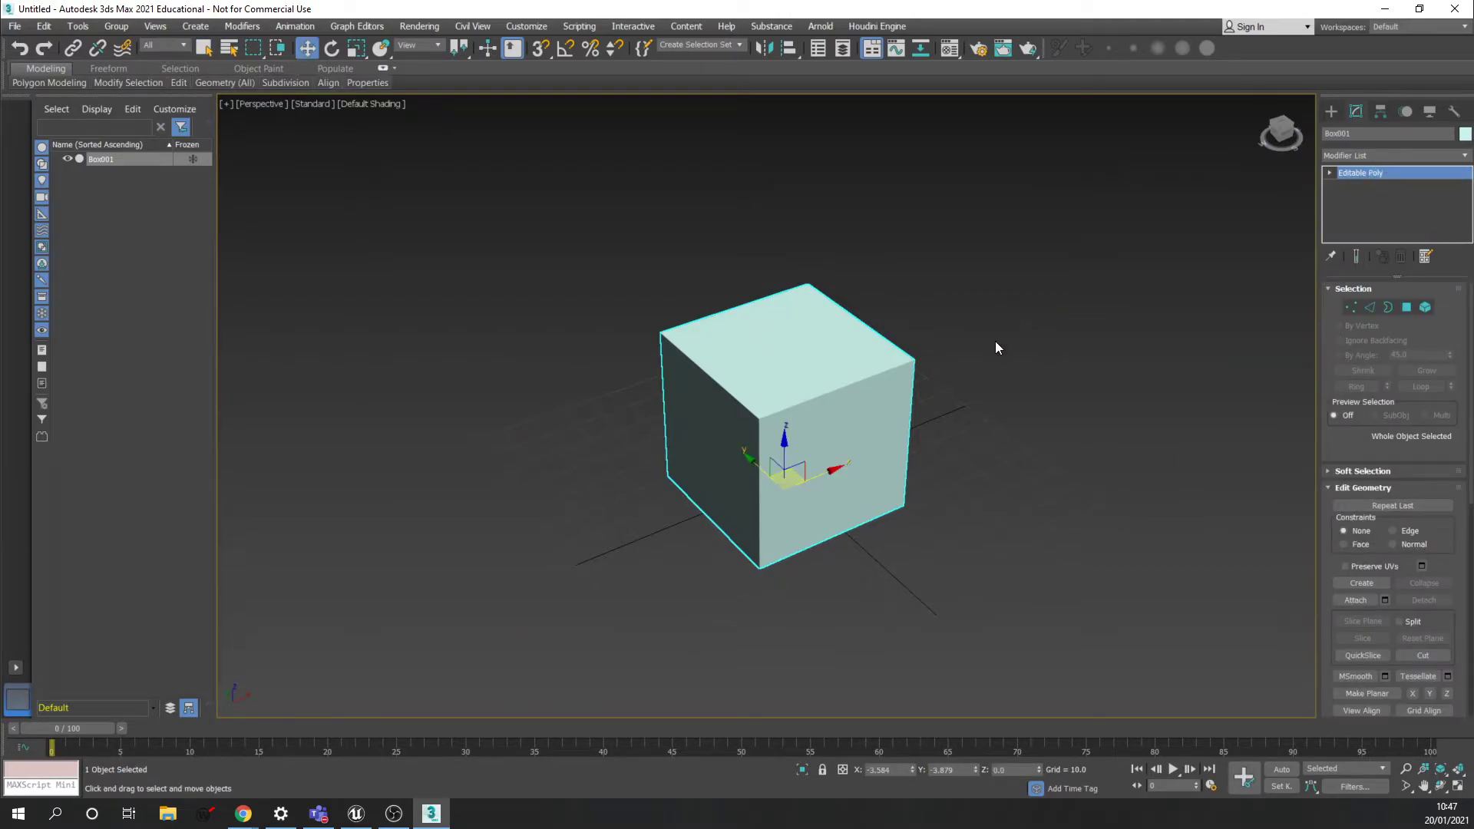
pyautogui.rightClick(912, 770)
pyautogui.rightClick(975, 770)
pyautogui.moveTo(995, 518)
pyautogui.keyDown('alt'); pyautogui.mouseDown(button='middle')
pyautogui.moveTo(962, 473)
pyautogui.moveTo(994, 522)
pyautogui.mouseUp(button='middle'); pyautogui.keyUp('alt')
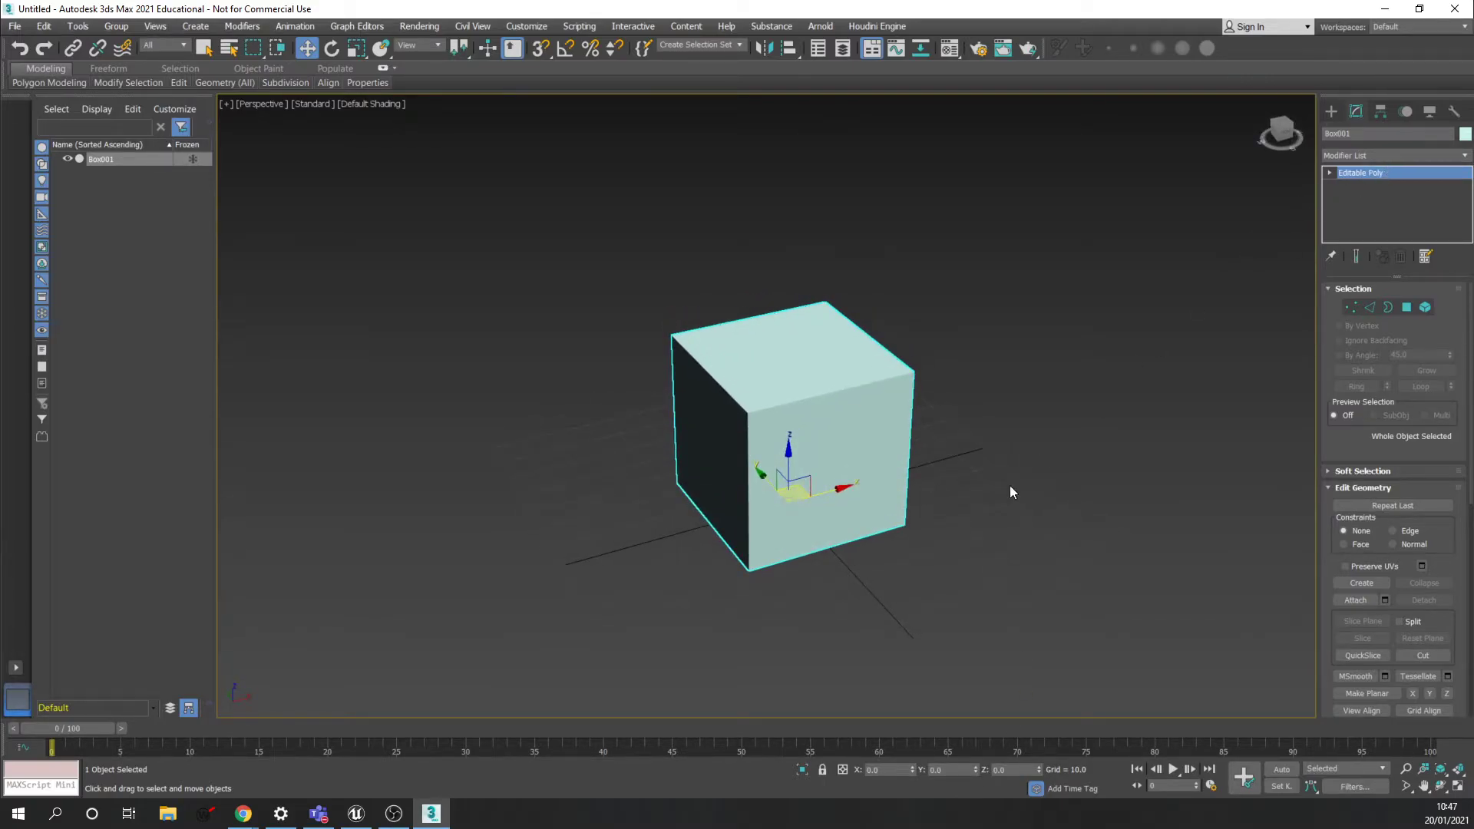
# Select the box's top and bottom polygons and set their material ID to 1
pyautogui.click(1408, 308)
pyautogui.click(811, 366)
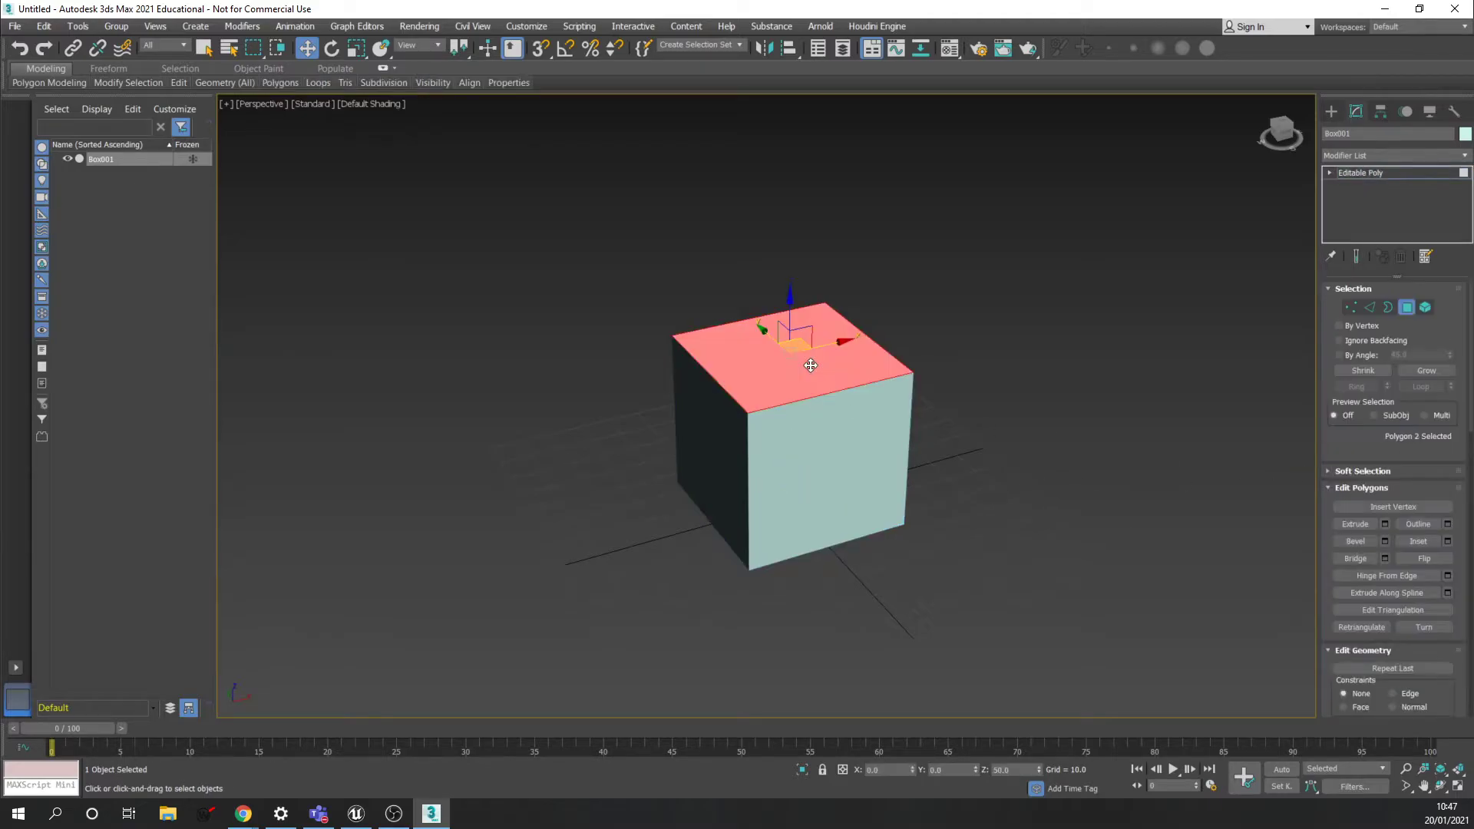
pyautogui.keyDown('alt'); pyautogui.moveTo(938, 495); pyautogui.dragTo(845, 383, button='middle'); pyautogui.keyUp('alt')
pyautogui.keyDown('ctrl'); pyautogui.click(835, 460); pyautogui.keyUp('ctrl')
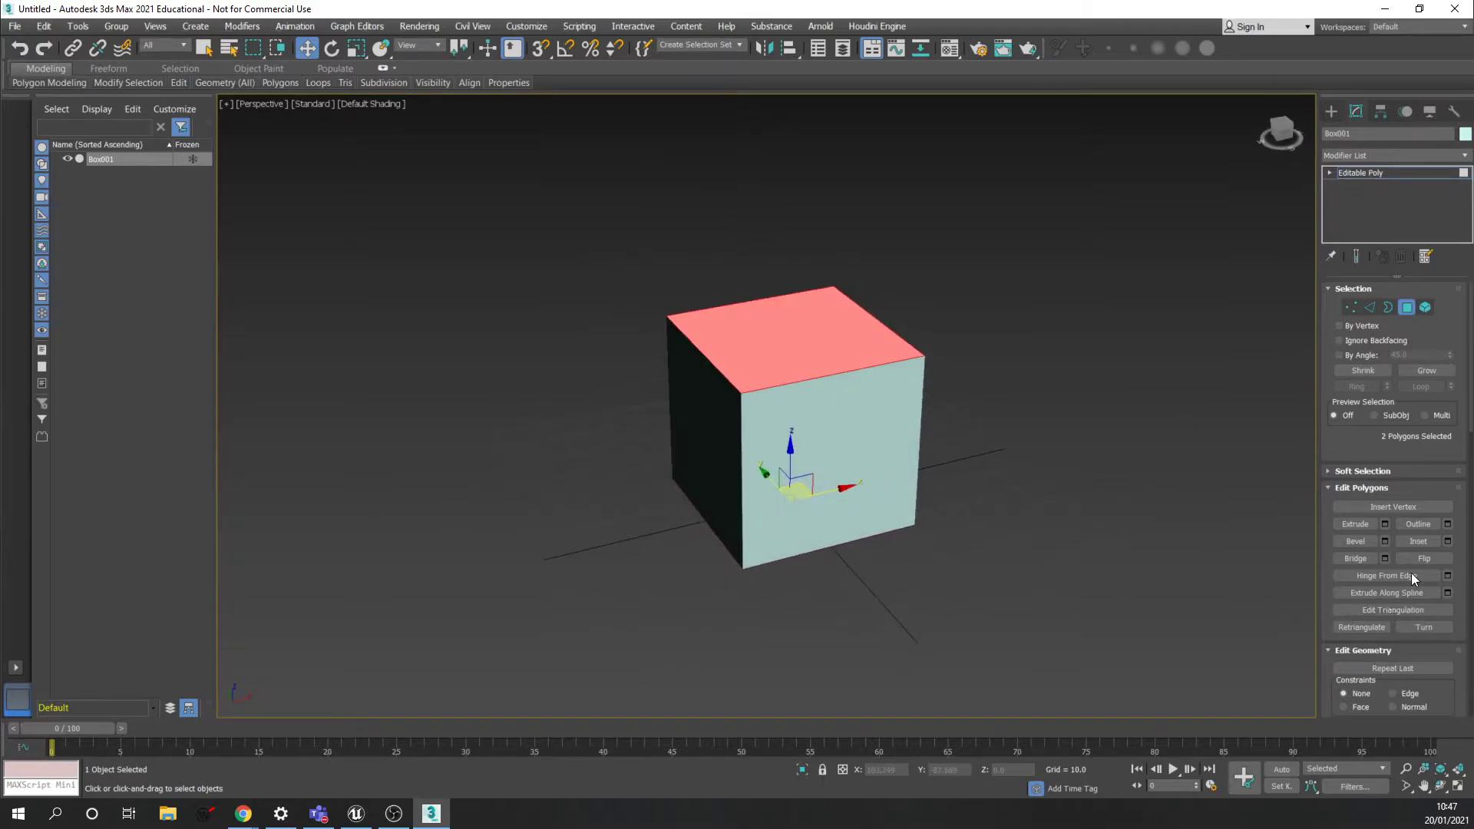
pyautogui.scroll(-5, 1432, 553)
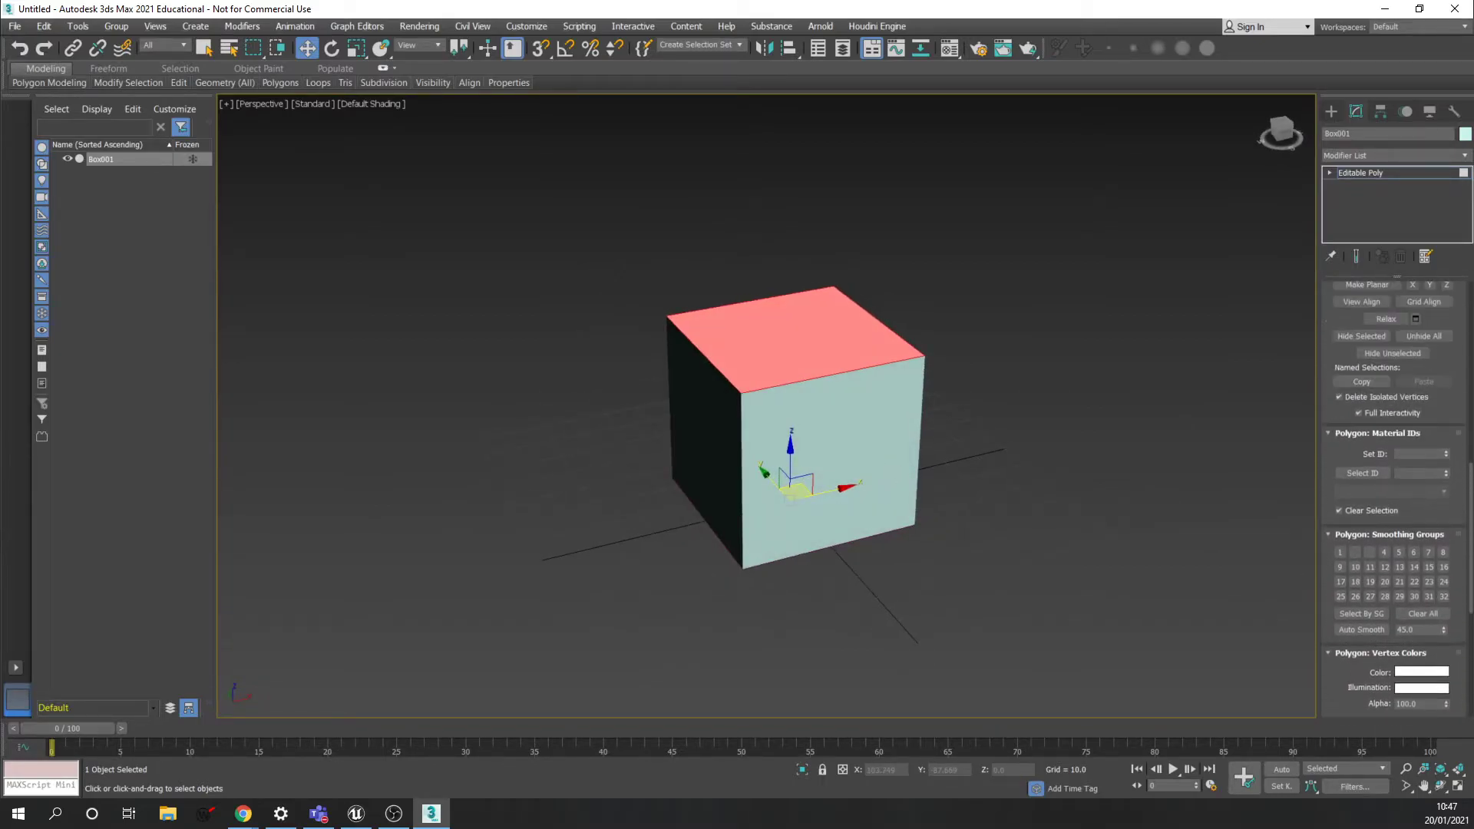
pyautogui.scroll(-7, 1416, 491)
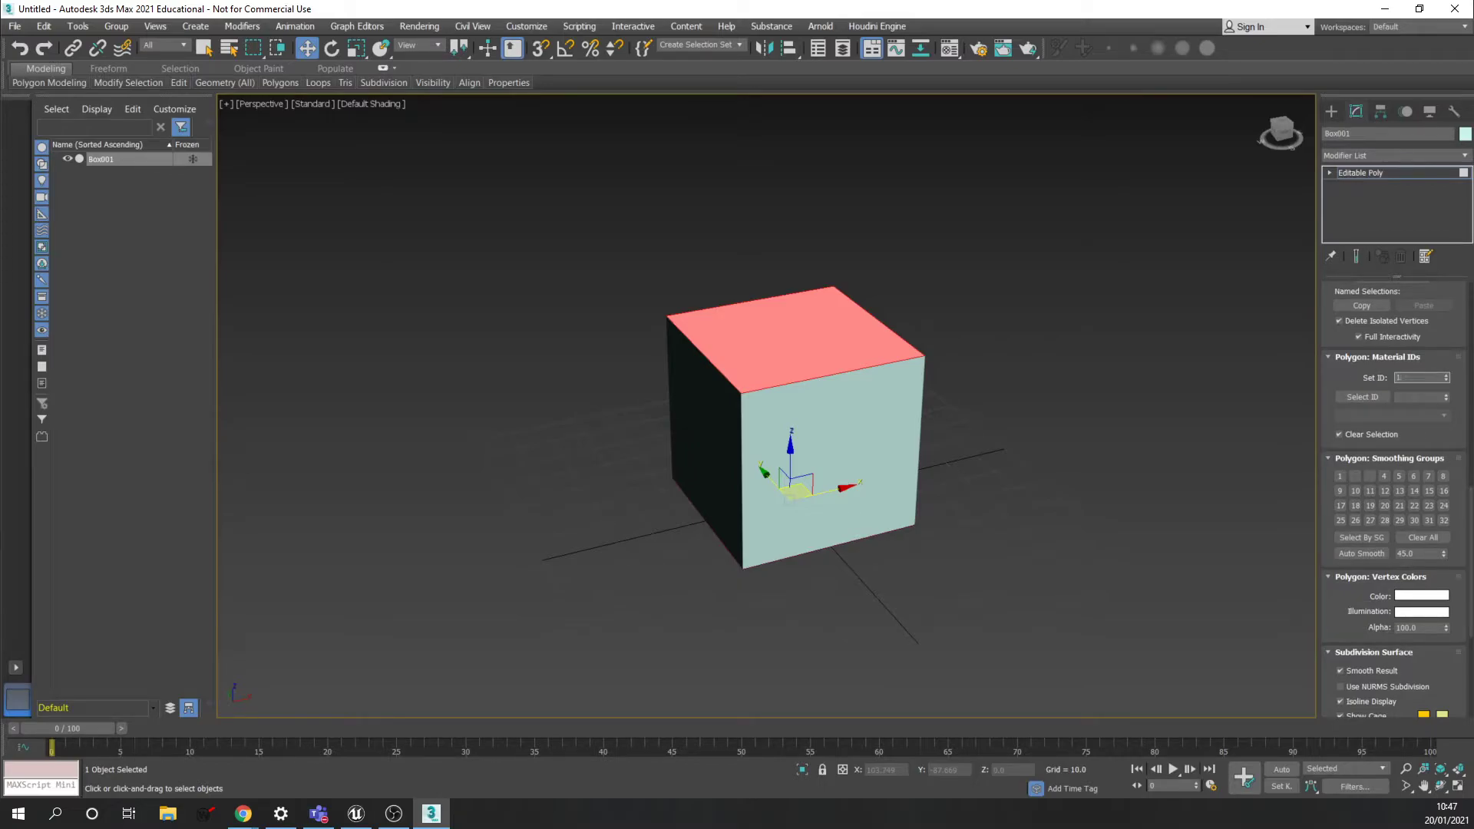
# Select one pair of opposite side polygons, starting with the front one, and set their material ID to 2
pyautogui.click(859, 433)
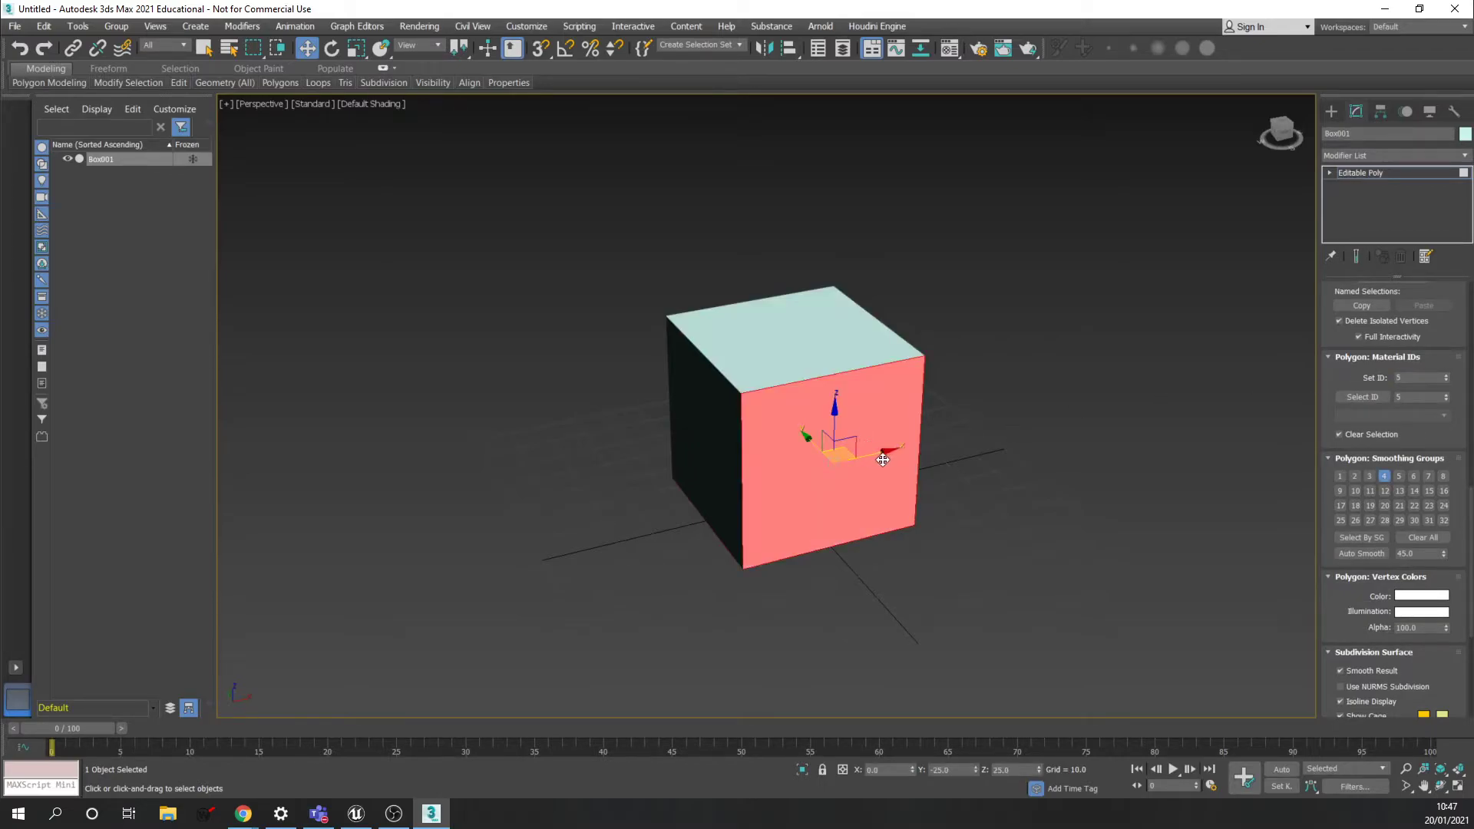
pyautogui.keyDown('alt'); pyautogui.moveTo(882, 459); pyautogui.dragTo(1033, 438, button='middle'); pyautogui.keyUp('alt')
pyautogui.click(745, 488)
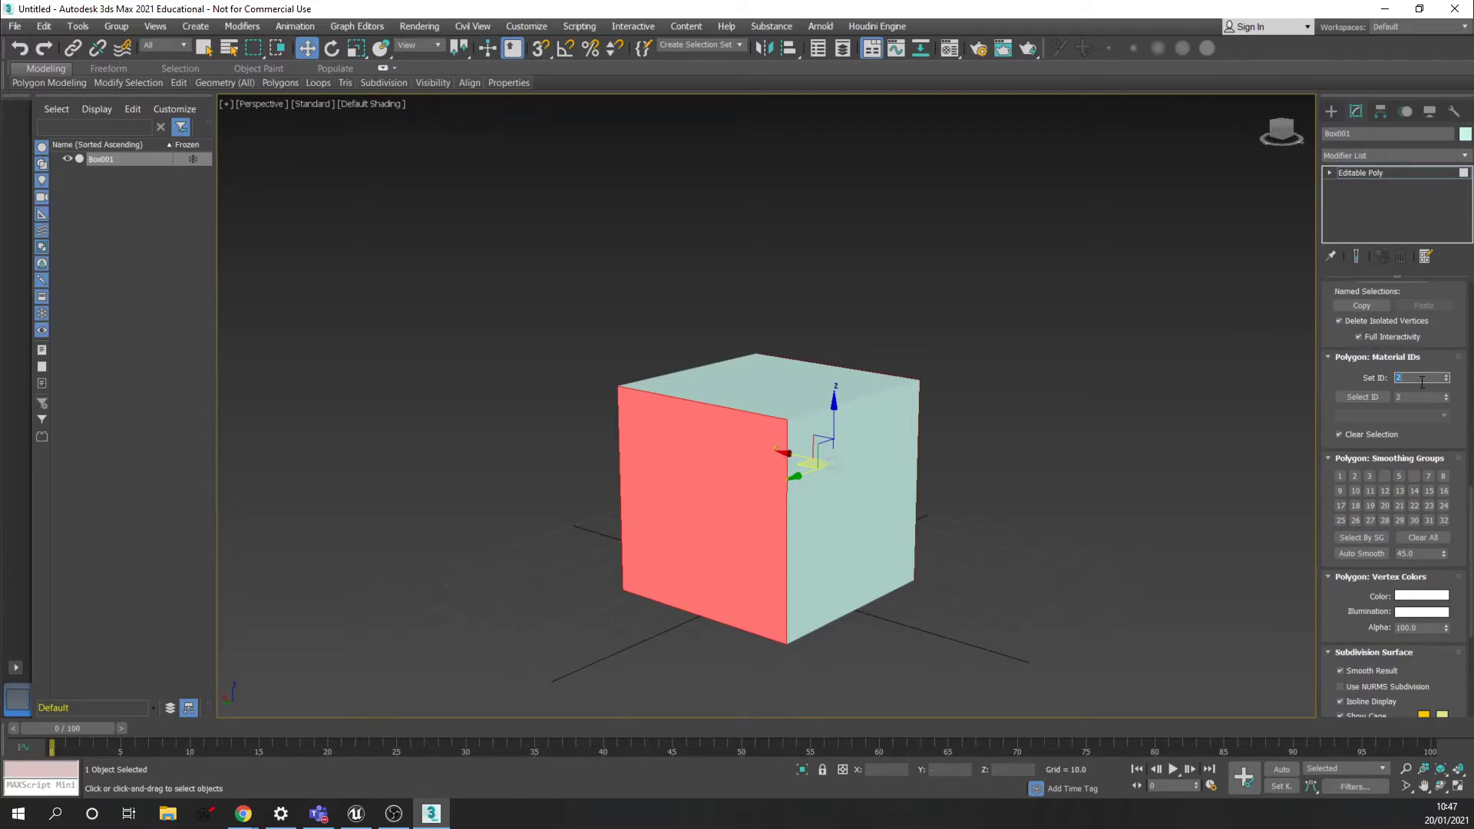
# Set the material ID of the remaining pair of opposite side polygons to 3 and clear the polygon selection
pyautogui.keyDown('alt'); pyautogui.moveTo(1149, 444); pyautogui.dragTo(1040, 440, button='middle'); pyautogui.keyUp('alt')
pyautogui.click(690, 506)
pyautogui.keyDown('alt'); pyautogui.moveTo(975, 488); pyautogui.dragTo(875, 503, button='middle'); pyautogui.keyUp('alt')
pyautogui.click(876, 504)
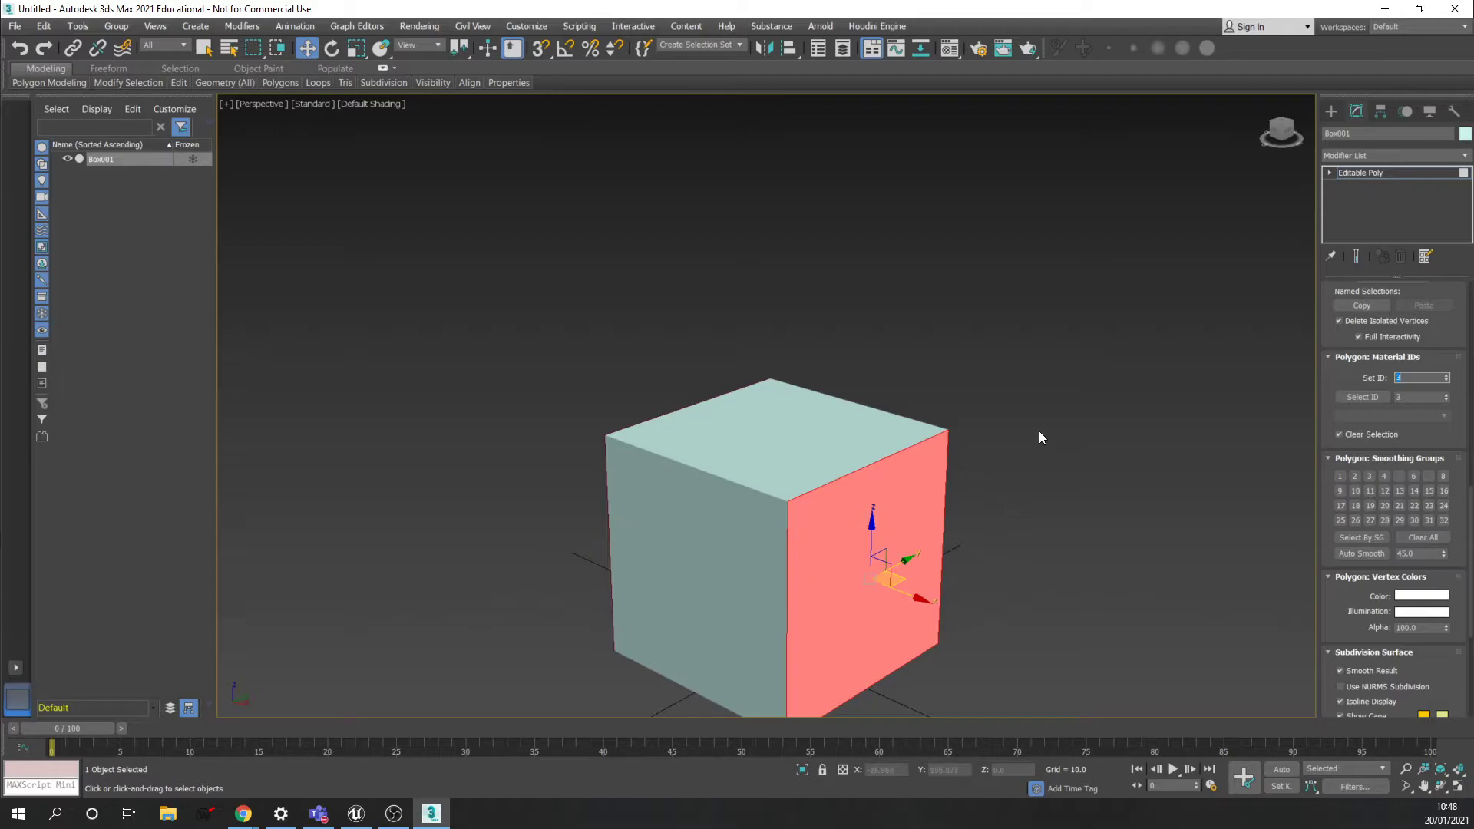
pyautogui.click(1113, 363)
# Assign the 01 - Default material to the box and convert it to Multi/Sub-Object, keeping the old material as a sub-material
pyautogui.press('m')
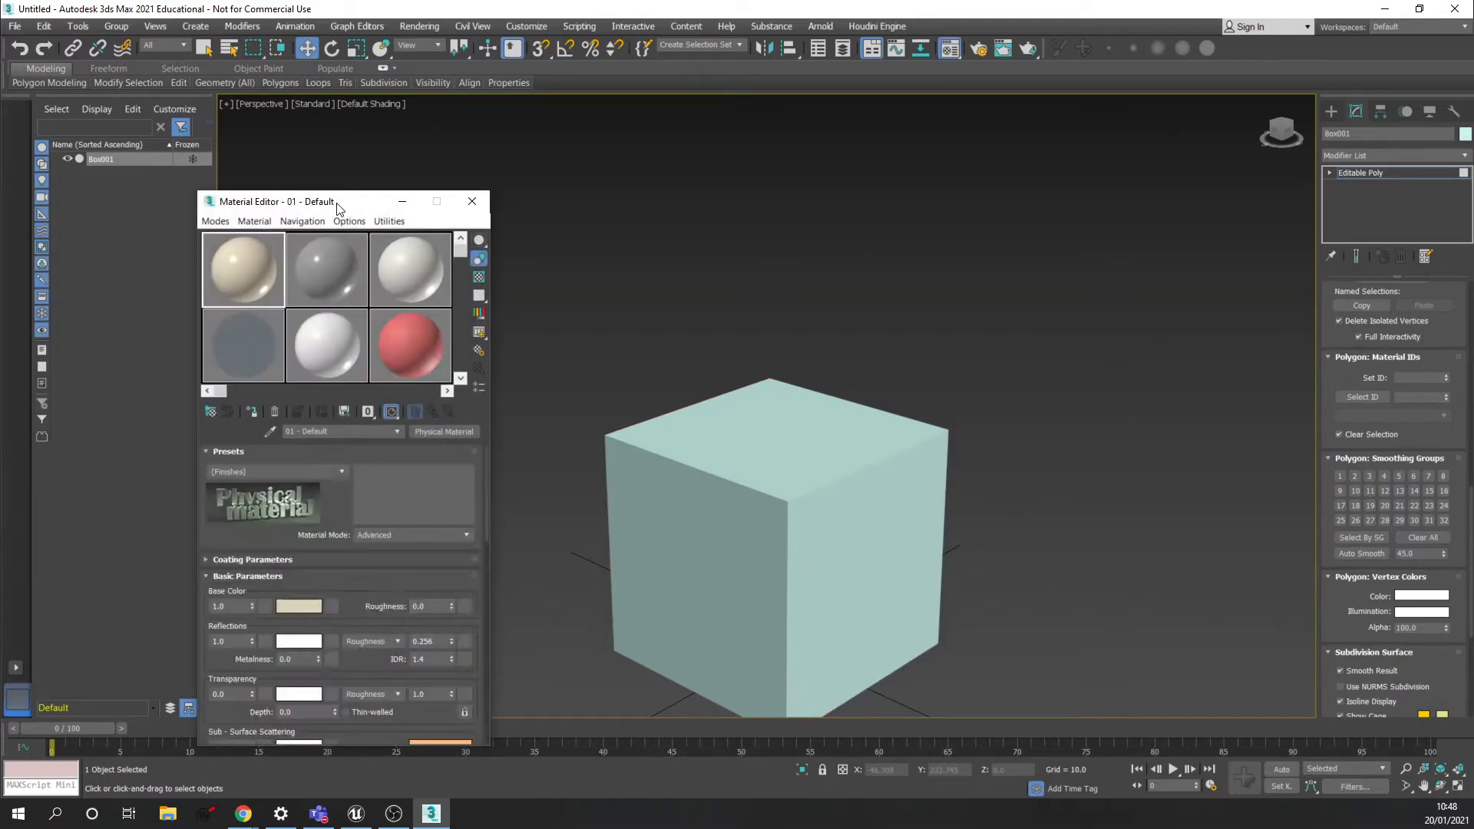
pyautogui.moveTo(467, 270); pyautogui.dragTo(776, 484)
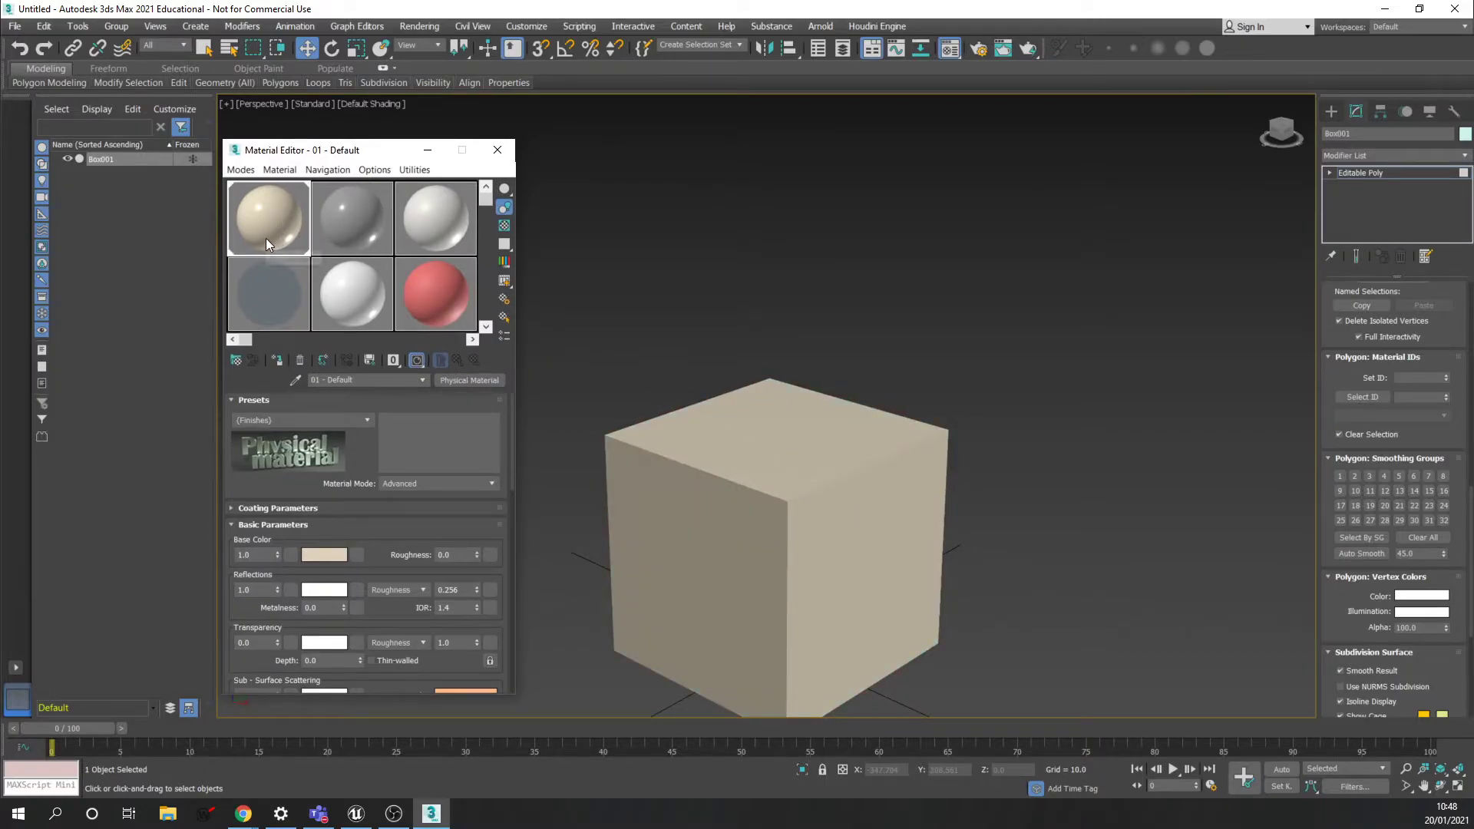
pyautogui.click(478, 382)
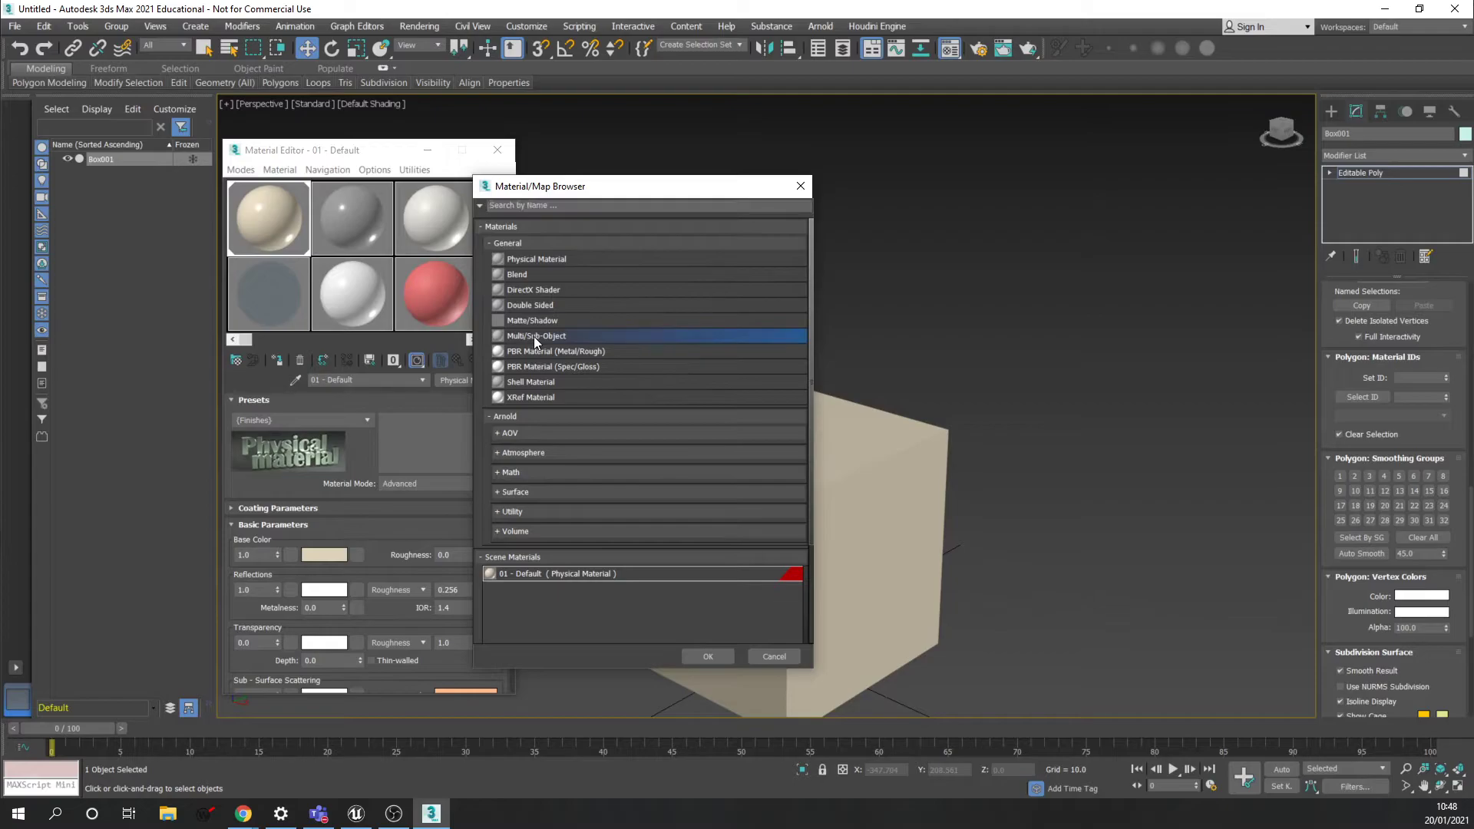
pyautogui.doubleClick(536, 336)
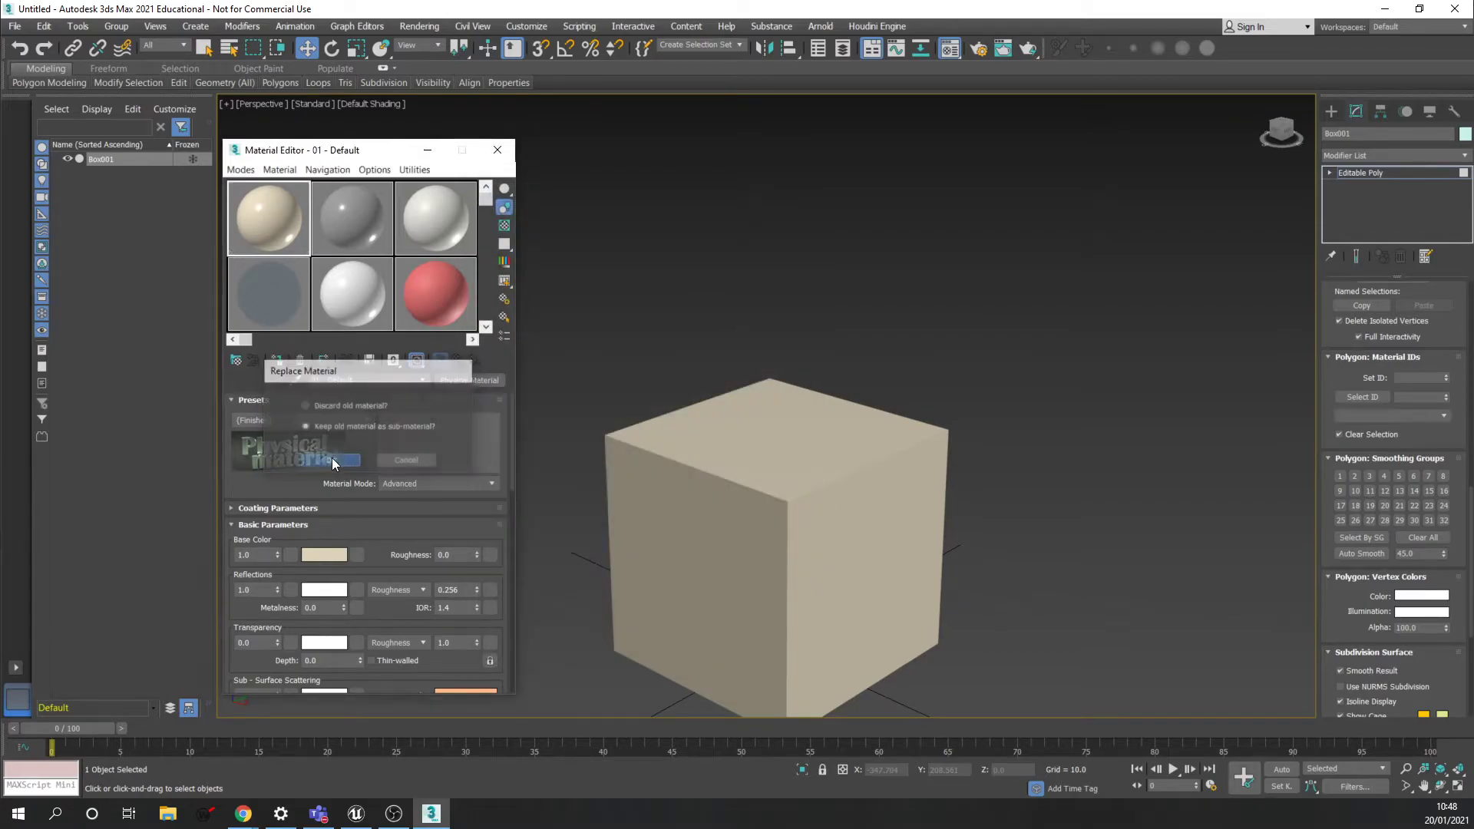
pyautogui.click(330, 460)
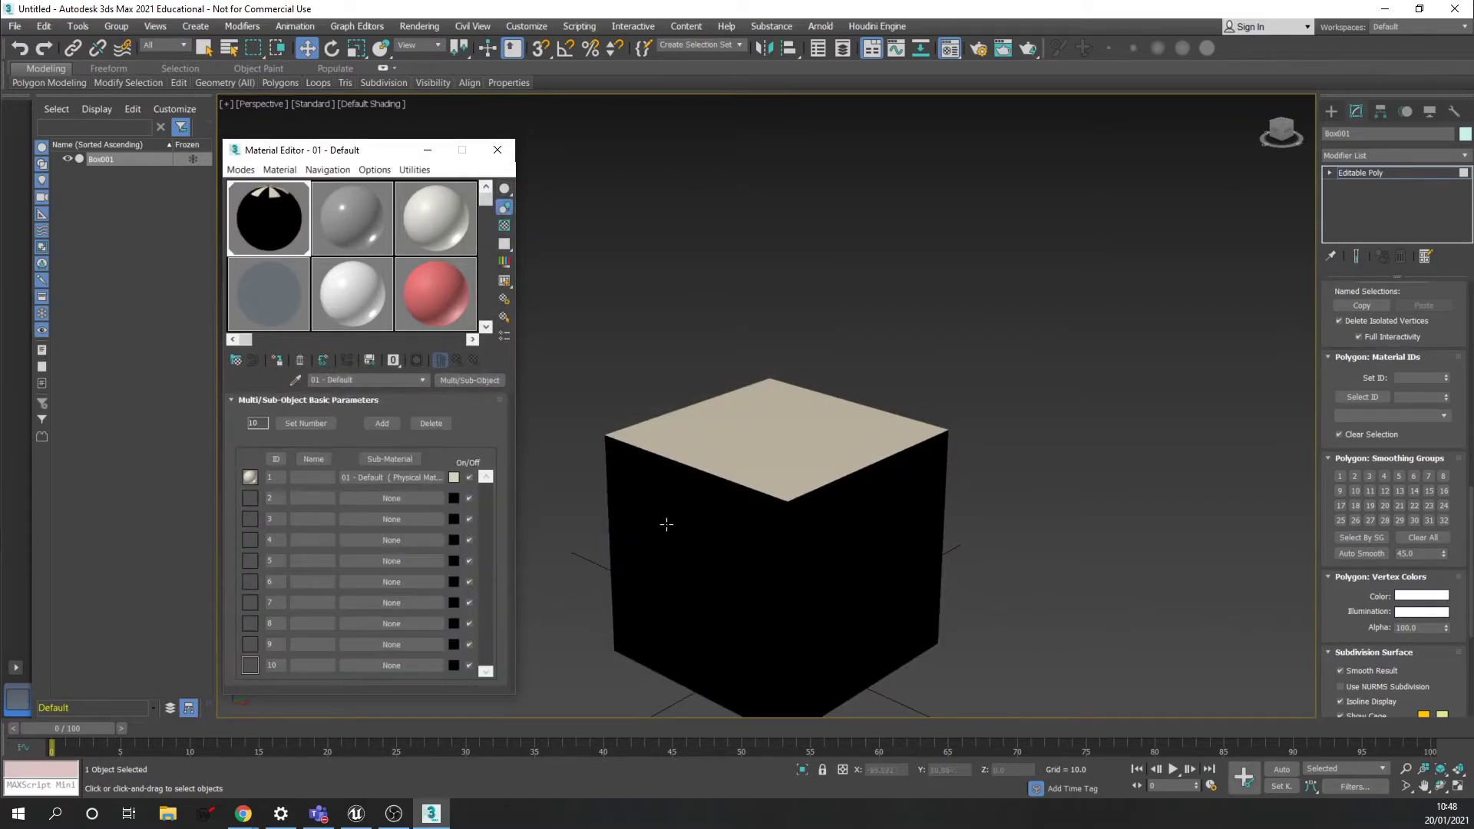
# Reduce the Multi/Sub-Object material to three sub-material slots by deleting the surplus ones
pyautogui.moveTo(551, 463); pyautogui.dragTo(551, 459, button='middle')
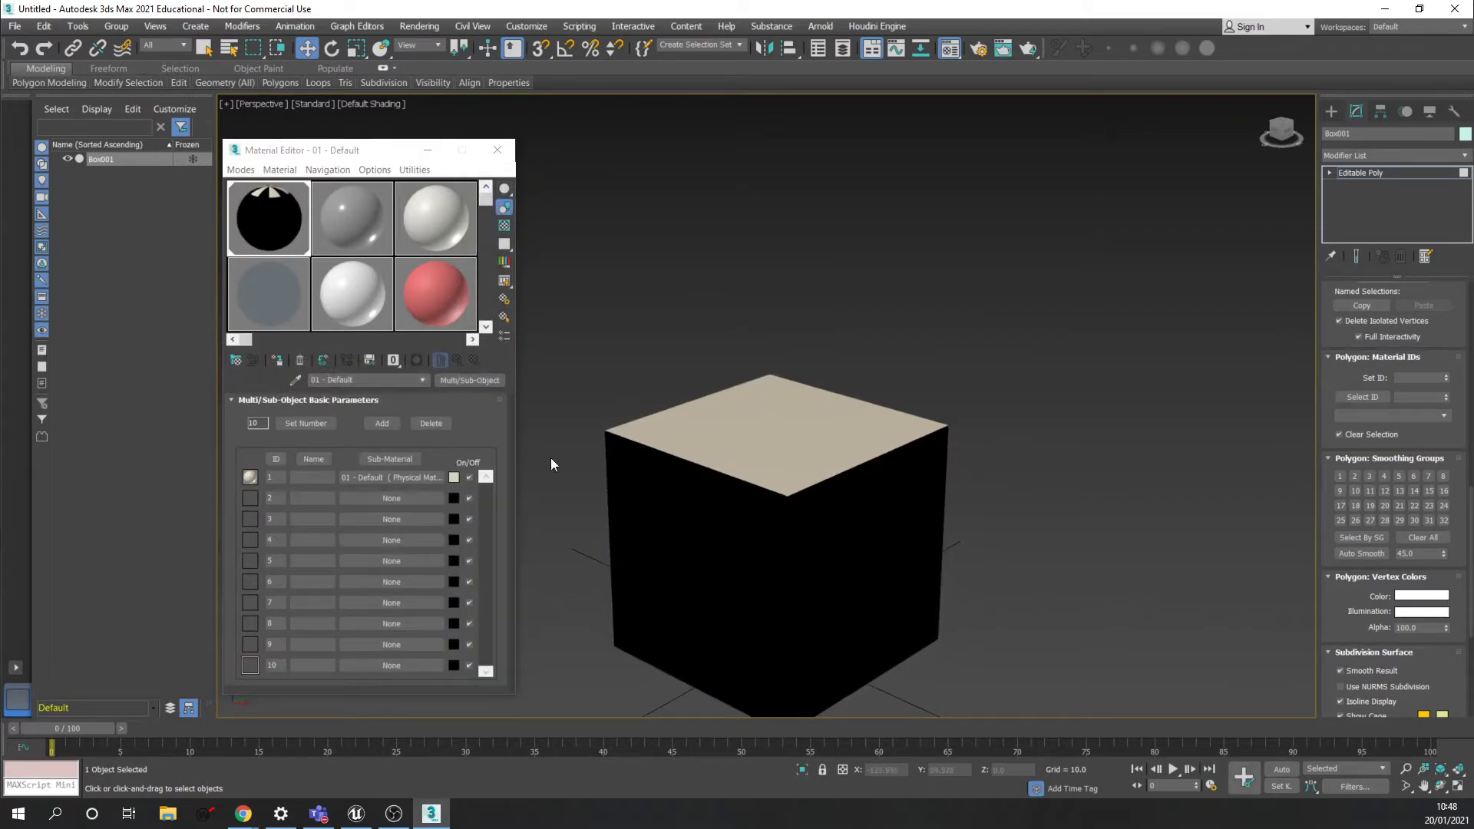
pyautogui.click(434, 424)
pyautogui.click(435, 424)
pyautogui.click(435, 425)
pyautogui.click(435, 425)
pyautogui.click(436, 424)
pyautogui.click(436, 425)
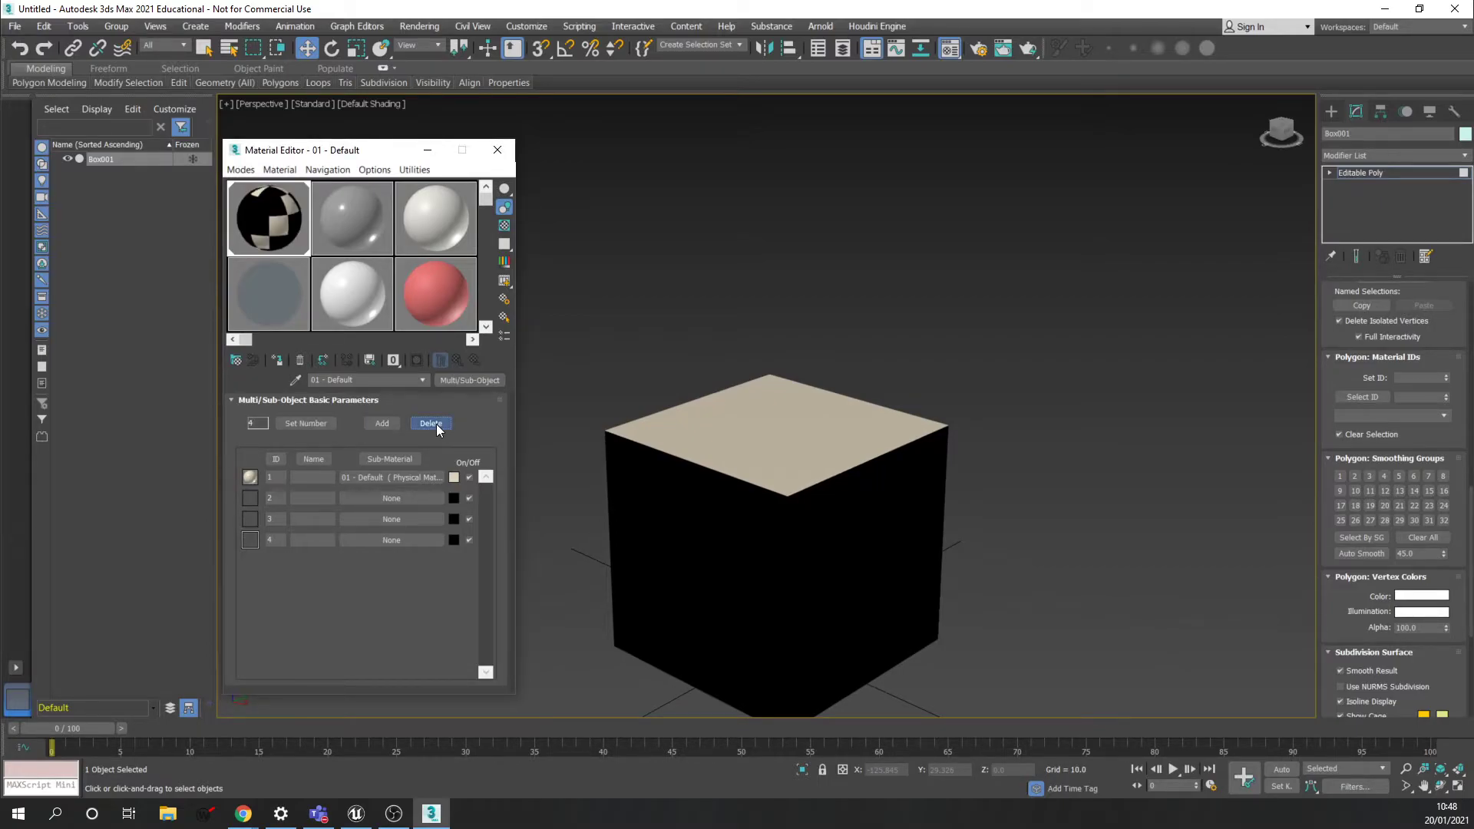
pyautogui.click(436, 424)
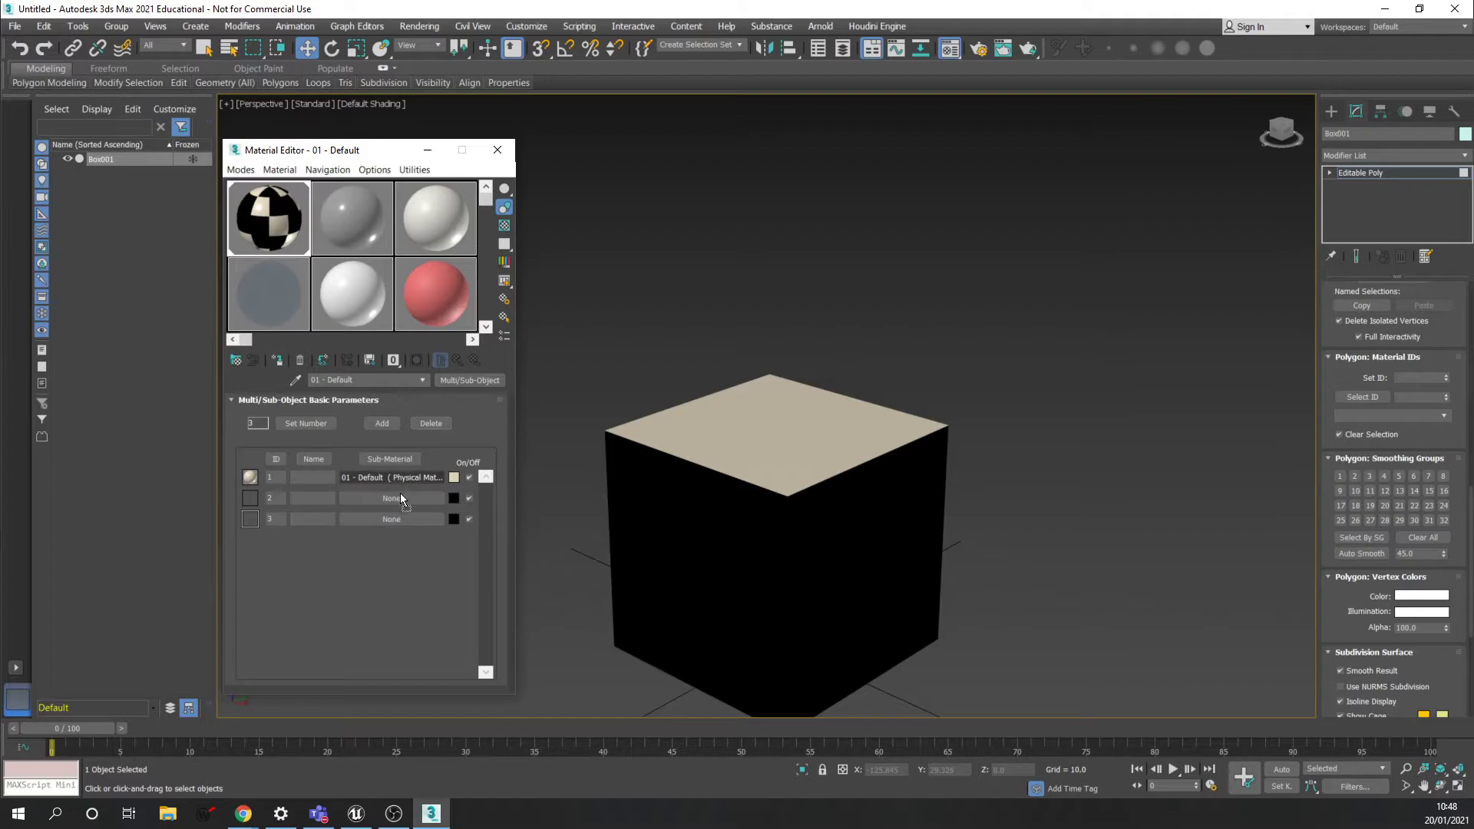
# Copy the first sub-material into slots 2 and 3 as independent copies
pyautogui.moveTo(399, 496); pyautogui.dragTo(401, 498)
pyautogui.click(346, 424)
pyautogui.click(343, 468)
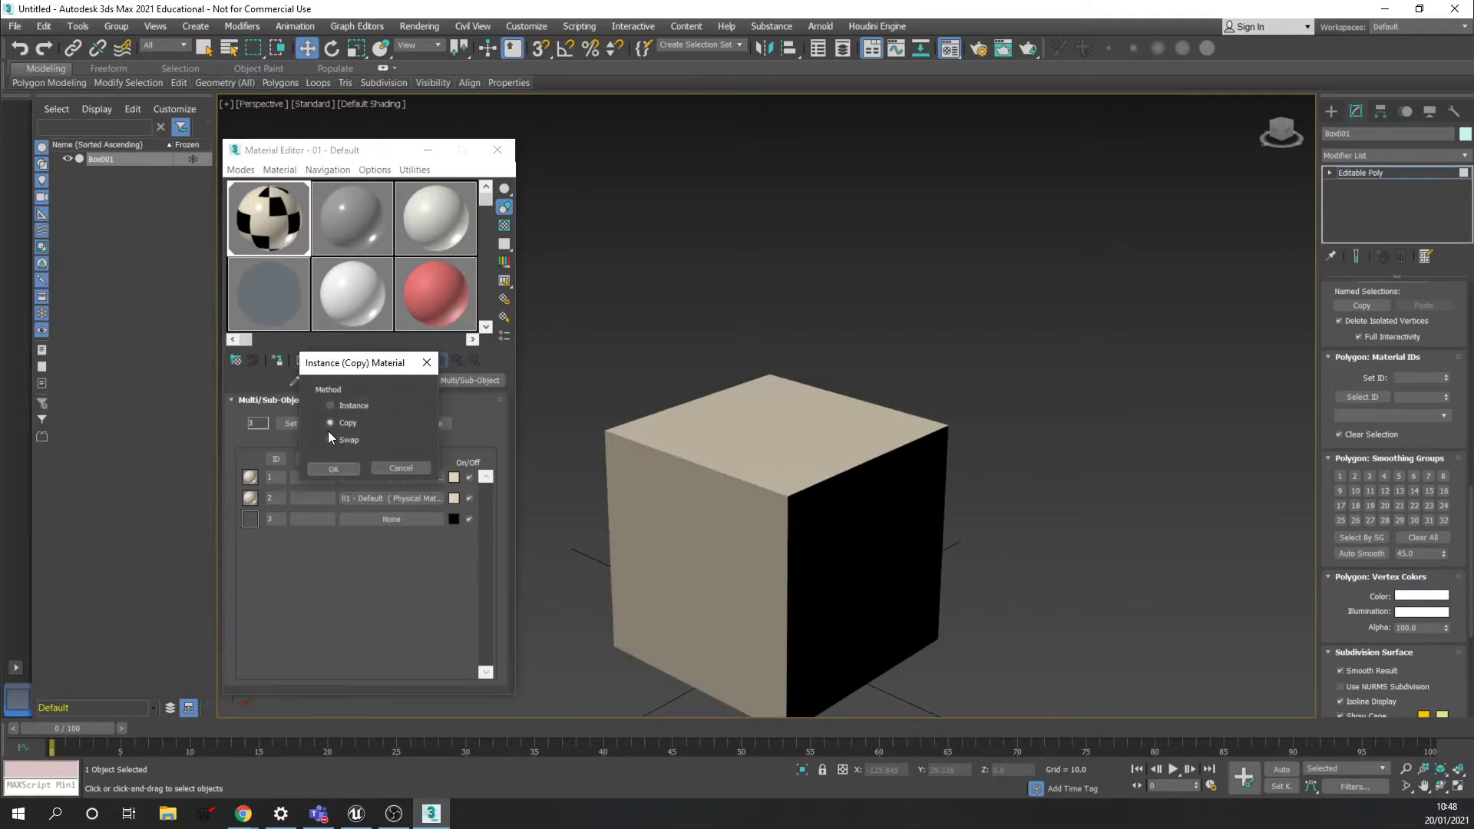
pyautogui.click(334, 468)
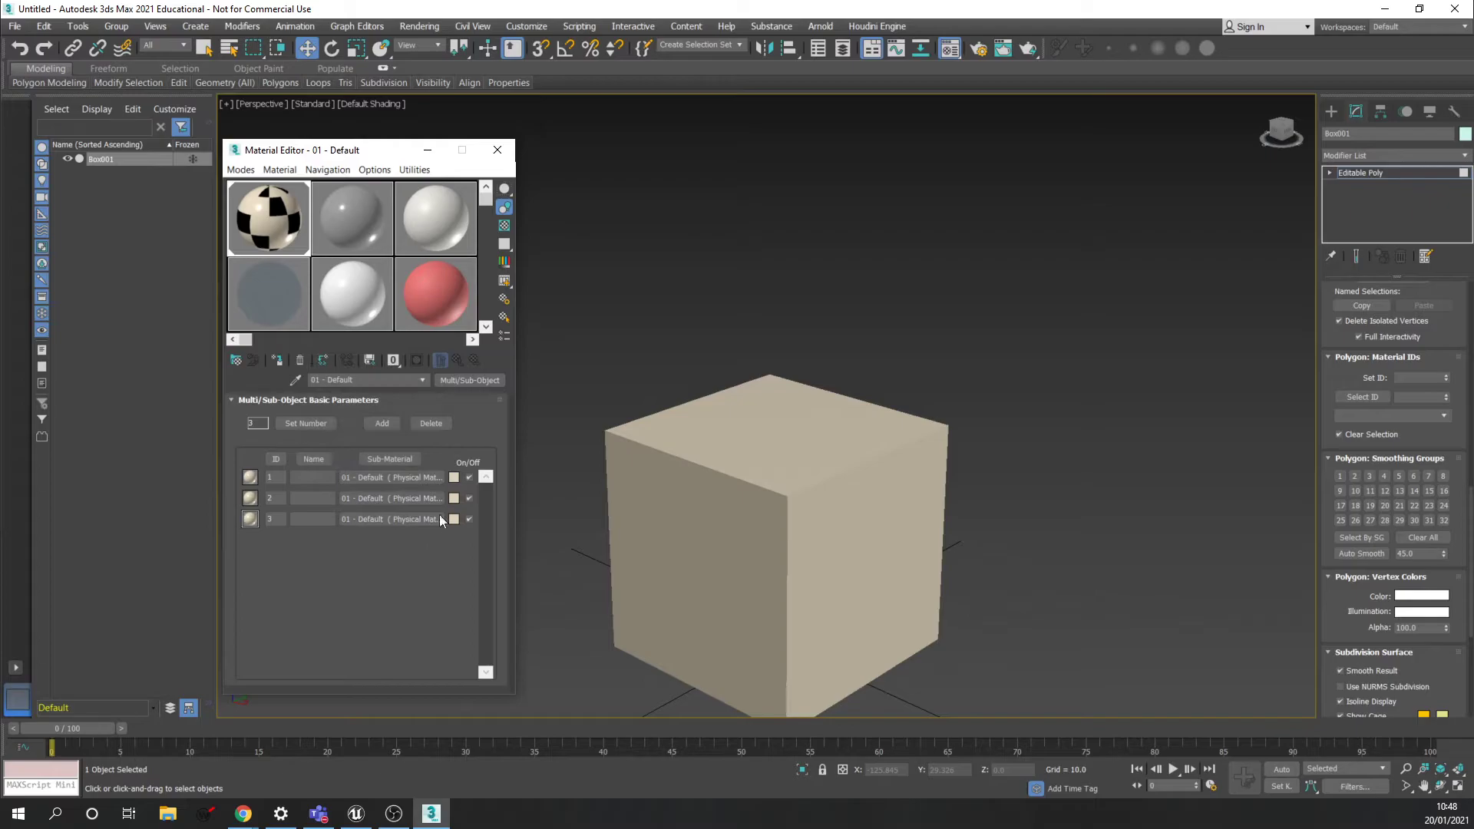
# Set the base color of sub-material 2 to blue and return to the parent material
pyautogui.click(395, 499)
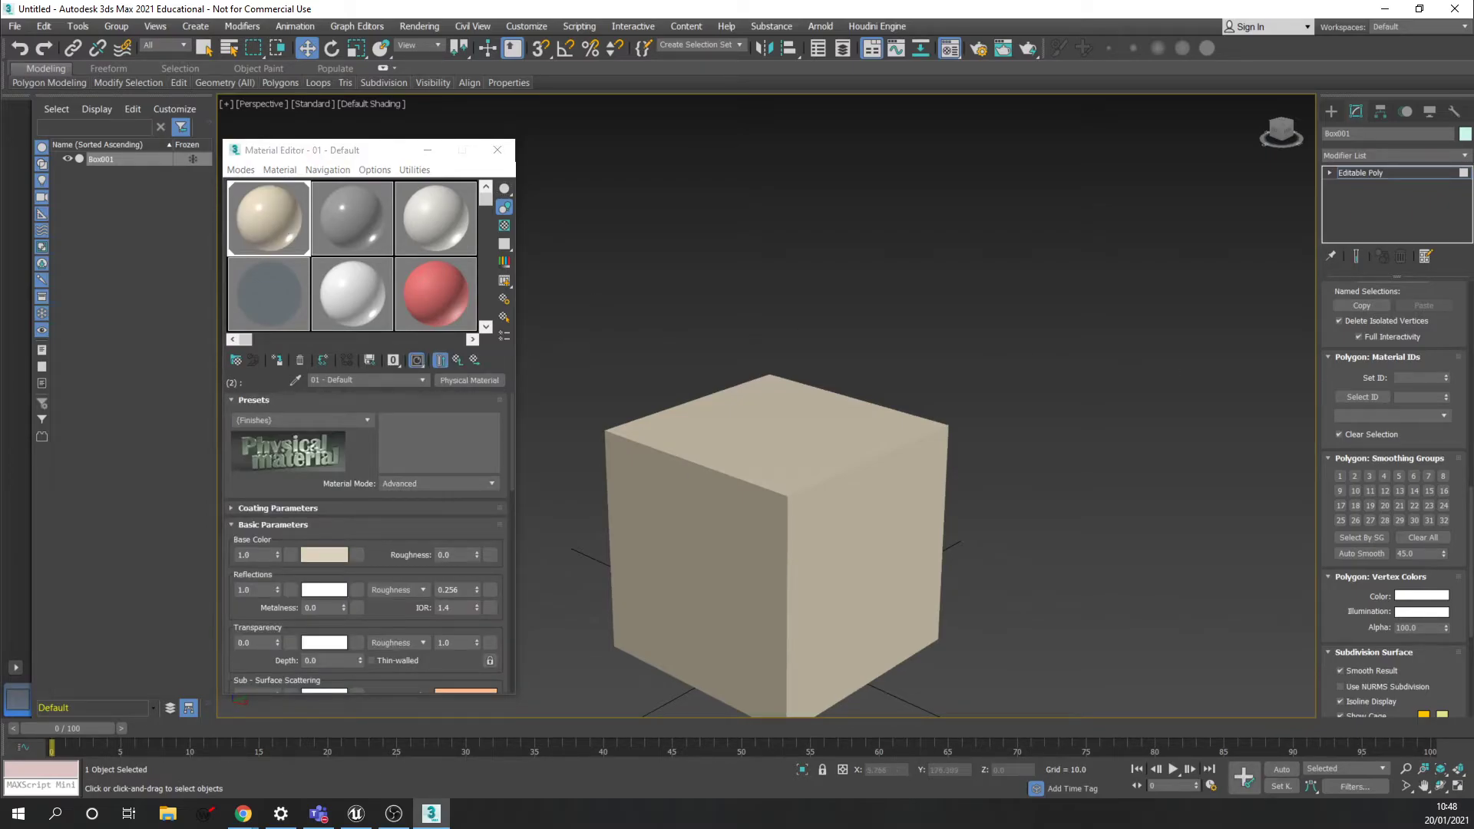
pyautogui.click(324, 554)
pyautogui.moveTo(695, 201); pyautogui.dragTo(721, 197)
pyautogui.moveTo(876, 252); pyautogui.dragTo(922, 252)
pyautogui.click(913, 313)
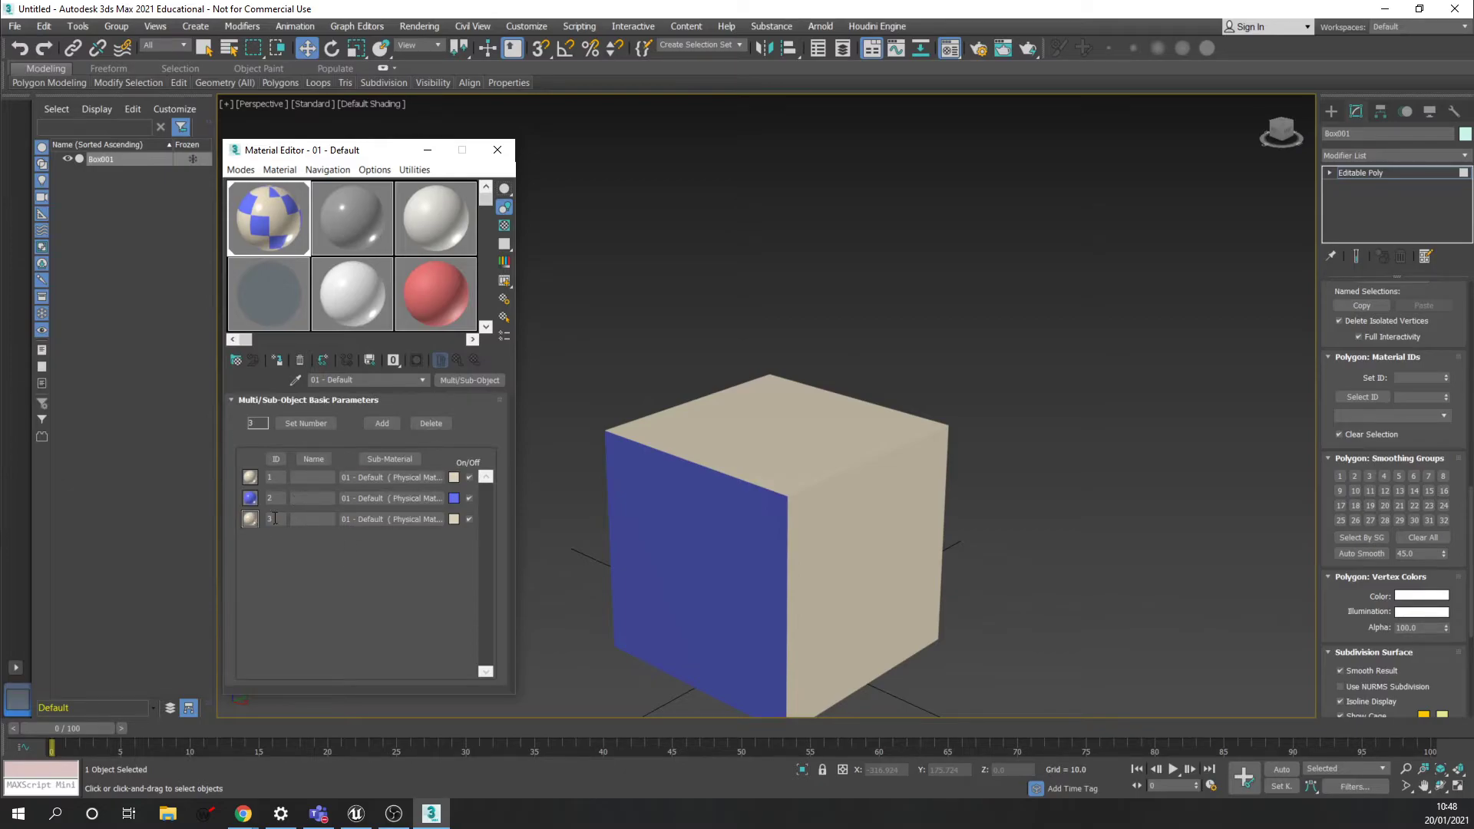
# Set the base color of sub-material 3 to a saturated magenta and close the Material Editor
pyautogui.click(383, 520)
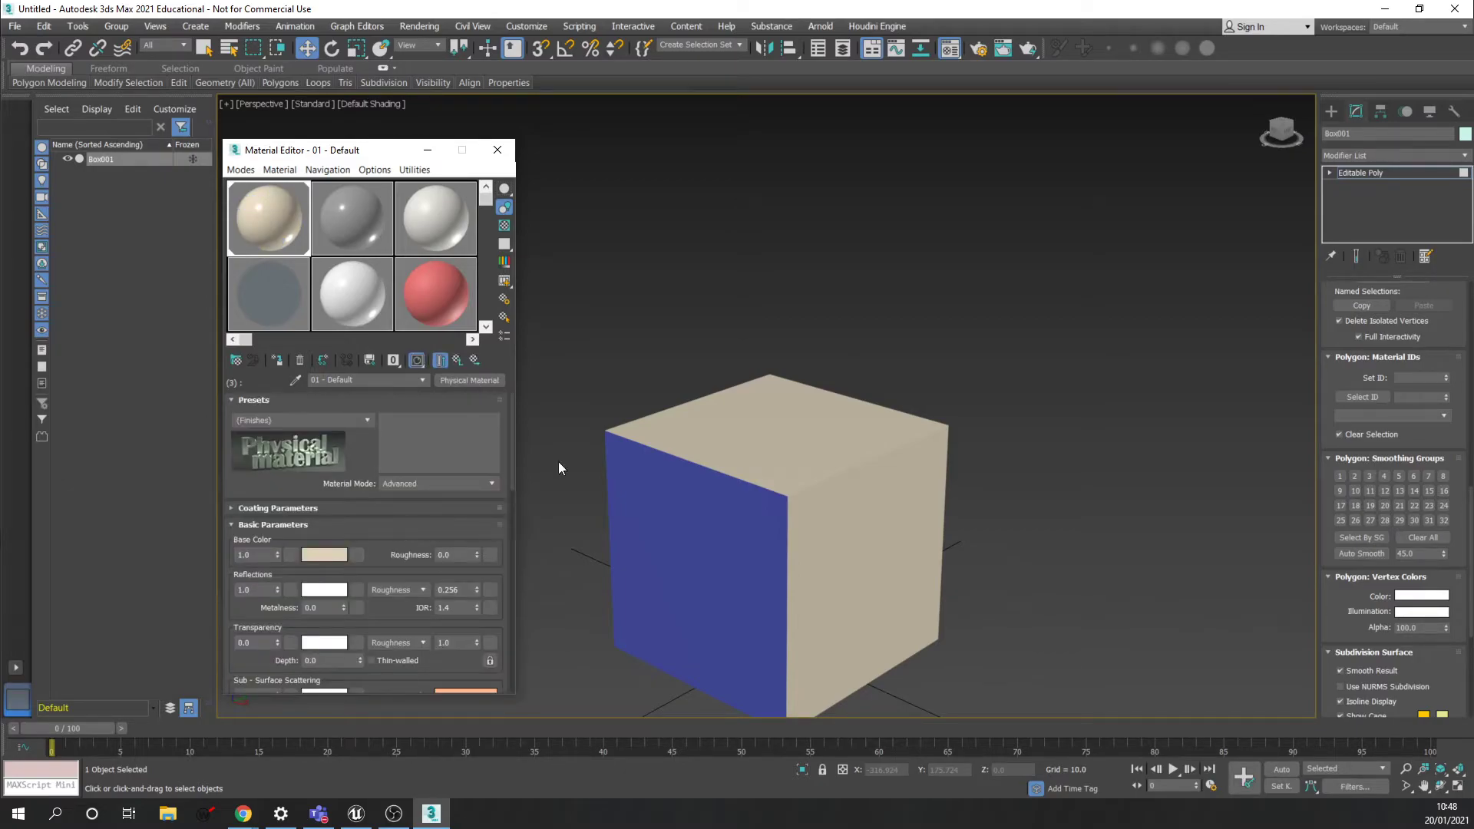
pyautogui.click(324, 555)
pyautogui.click(304, 399)
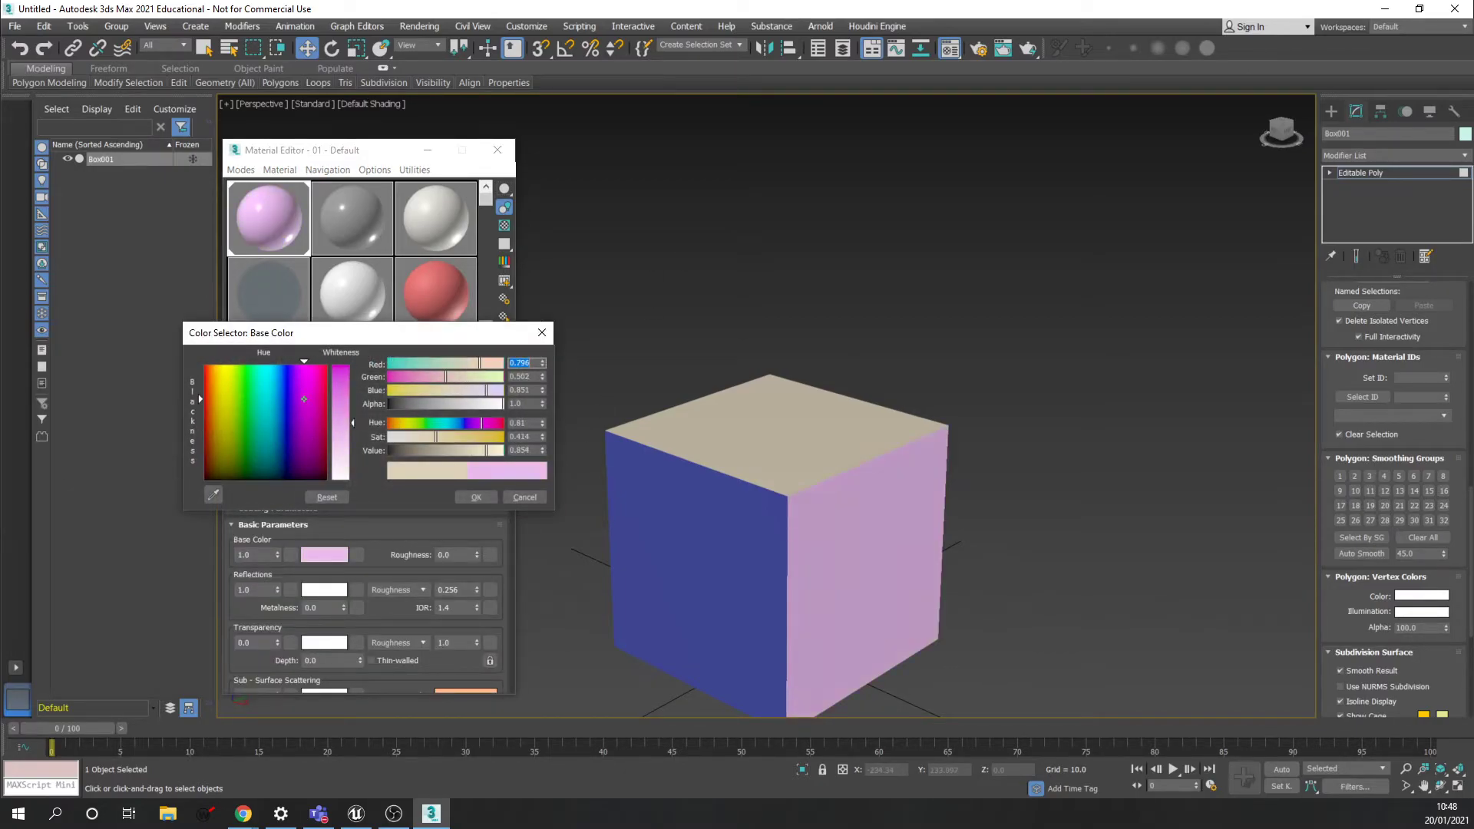
pyautogui.moveTo(340, 410); pyautogui.dragTo(340, 370)
pyautogui.click(476, 498)
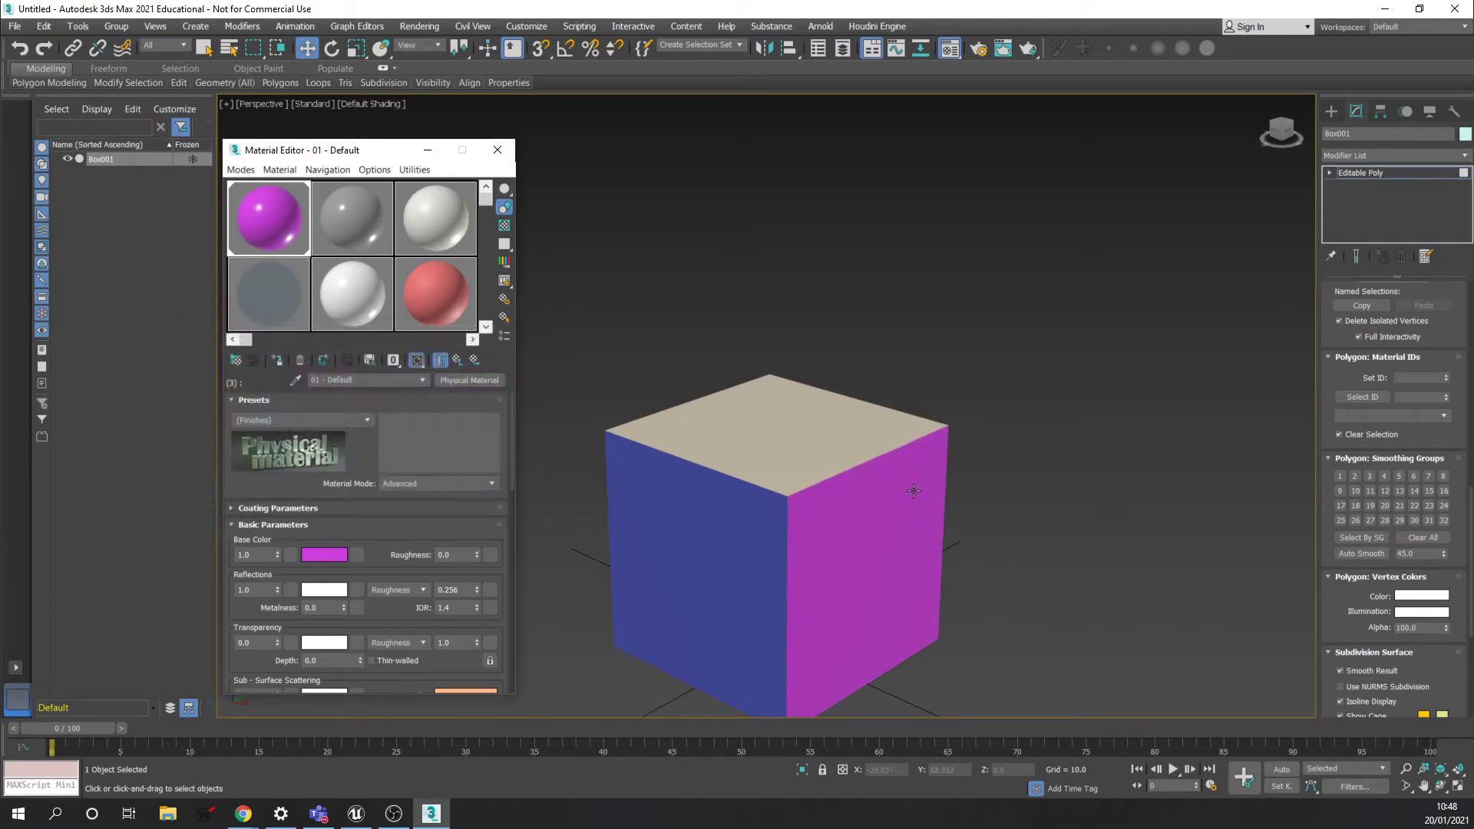
pyautogui.click(497, 150)
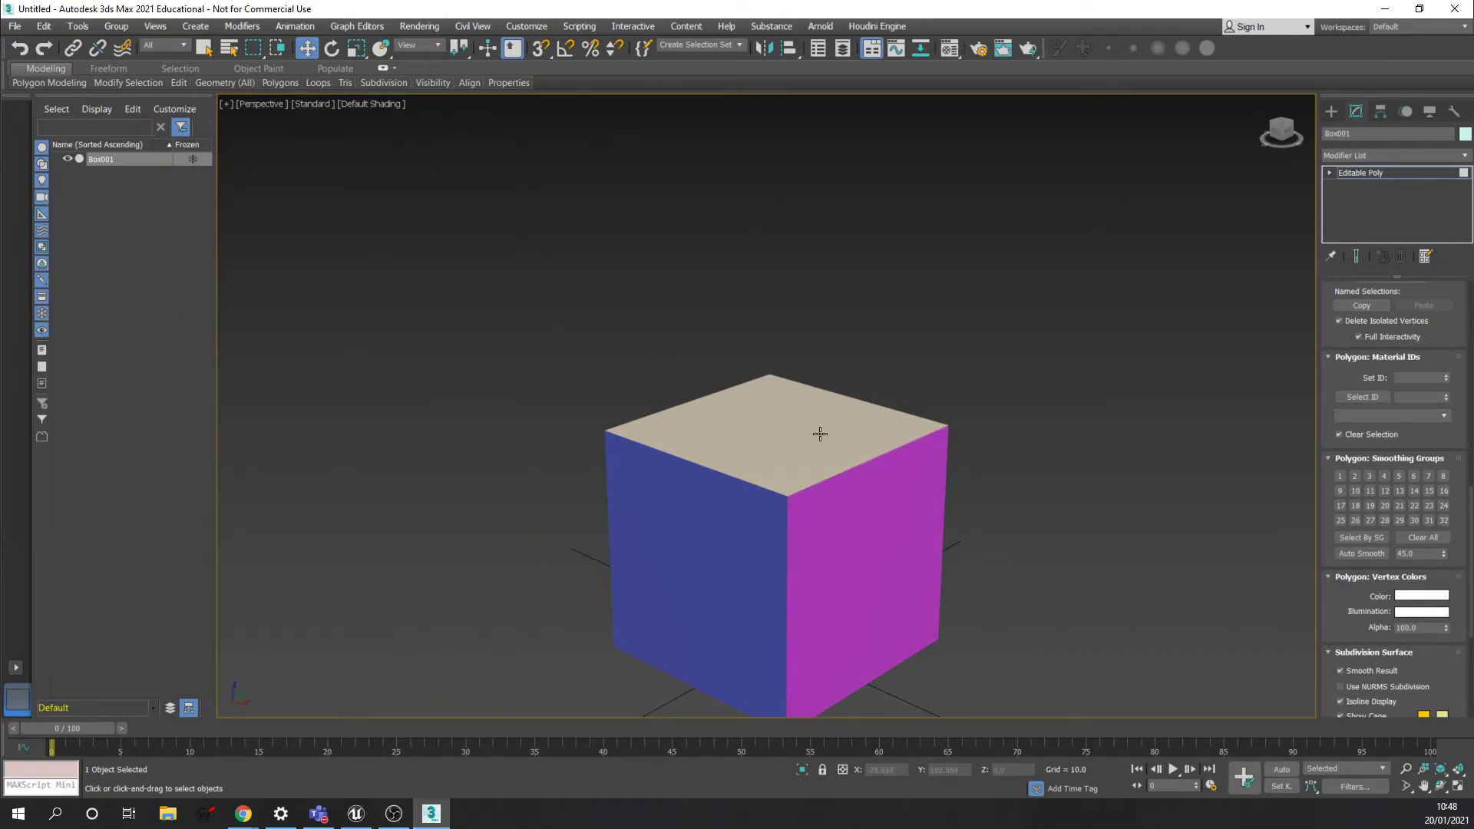
# Export the multi-material cube to the Desktop as an FBX file named Cube, using the current export options
pyautogui.scroll(-3, 812, 431)
pyautogui.moveTo(832, 424); pyautogui.dragTo(729, 434, button='middle')
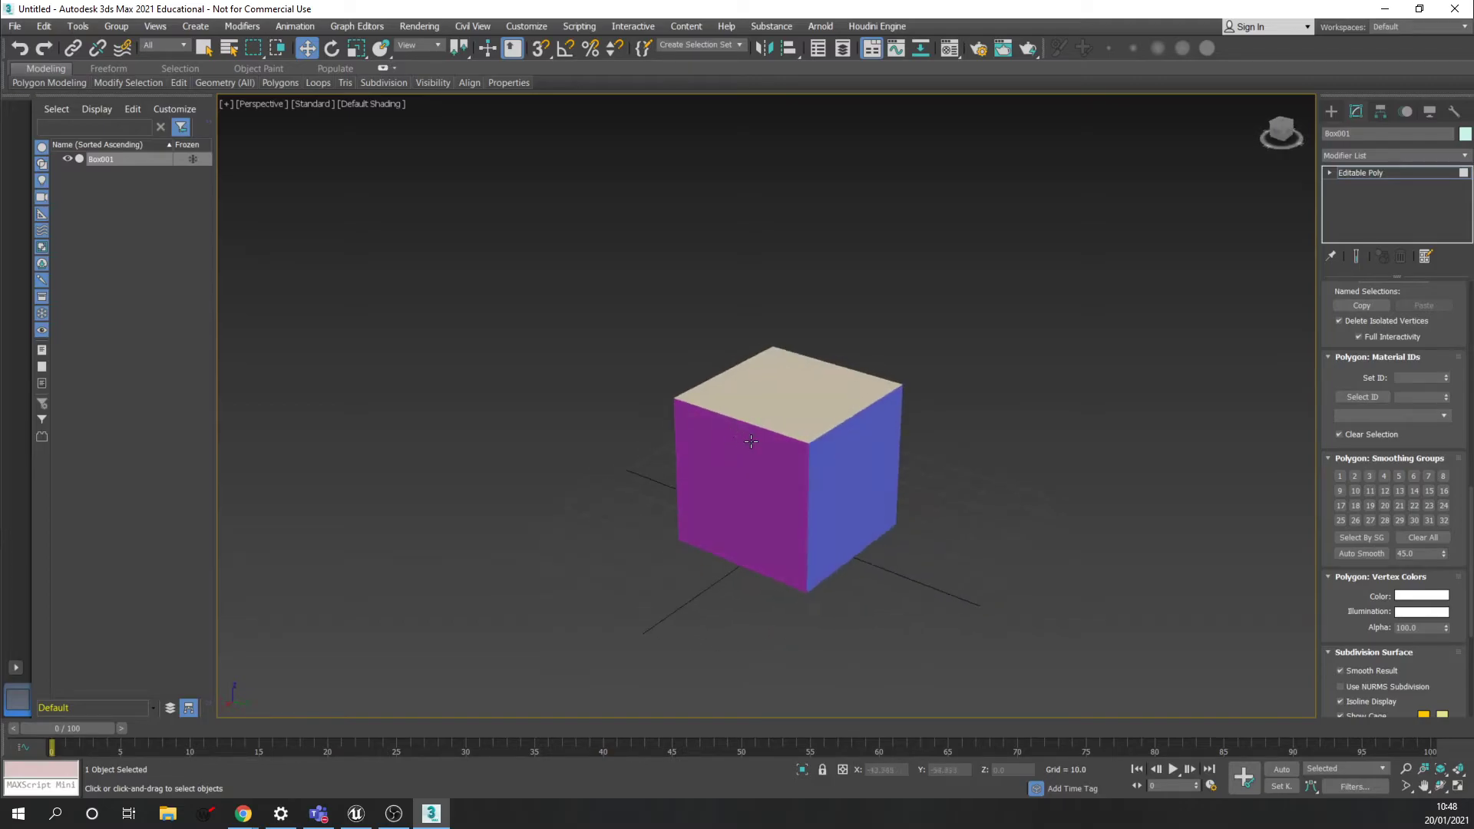
pyautogui.keyDown('alt'); pyautogui.moveTo(892, 460); pyautogui.dragTo(753, 453, button='middle'); pyautogui.keyUp('alt')
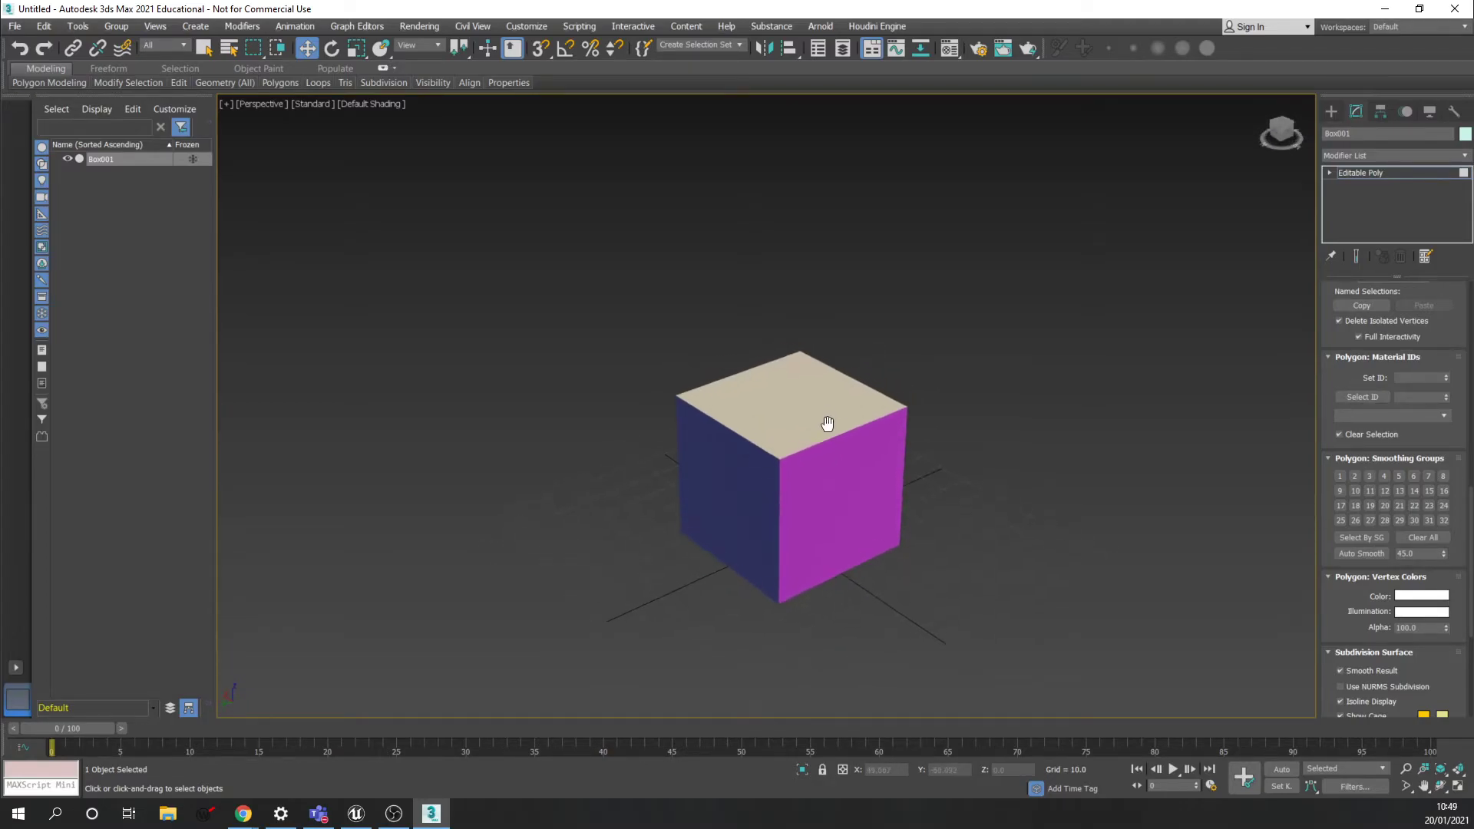
pyautogui.scroll(3, 817, 415)
pyautogui.moveTo(822, 435)
pyautogui.keyDown('alt'); pyautogui.mouseDown(button='middle')
pyautogui.moveTo(803, 418)
pyautogui.moveTo(819, 428)
pyautogui.moveTo(815, 392)
pyautogui.moveTo(817, 425)
pyautogui.mouseUp(button='middle'); pyautogui.keyUp('alt')
pyautogui.scroll(-3, 822, 414)
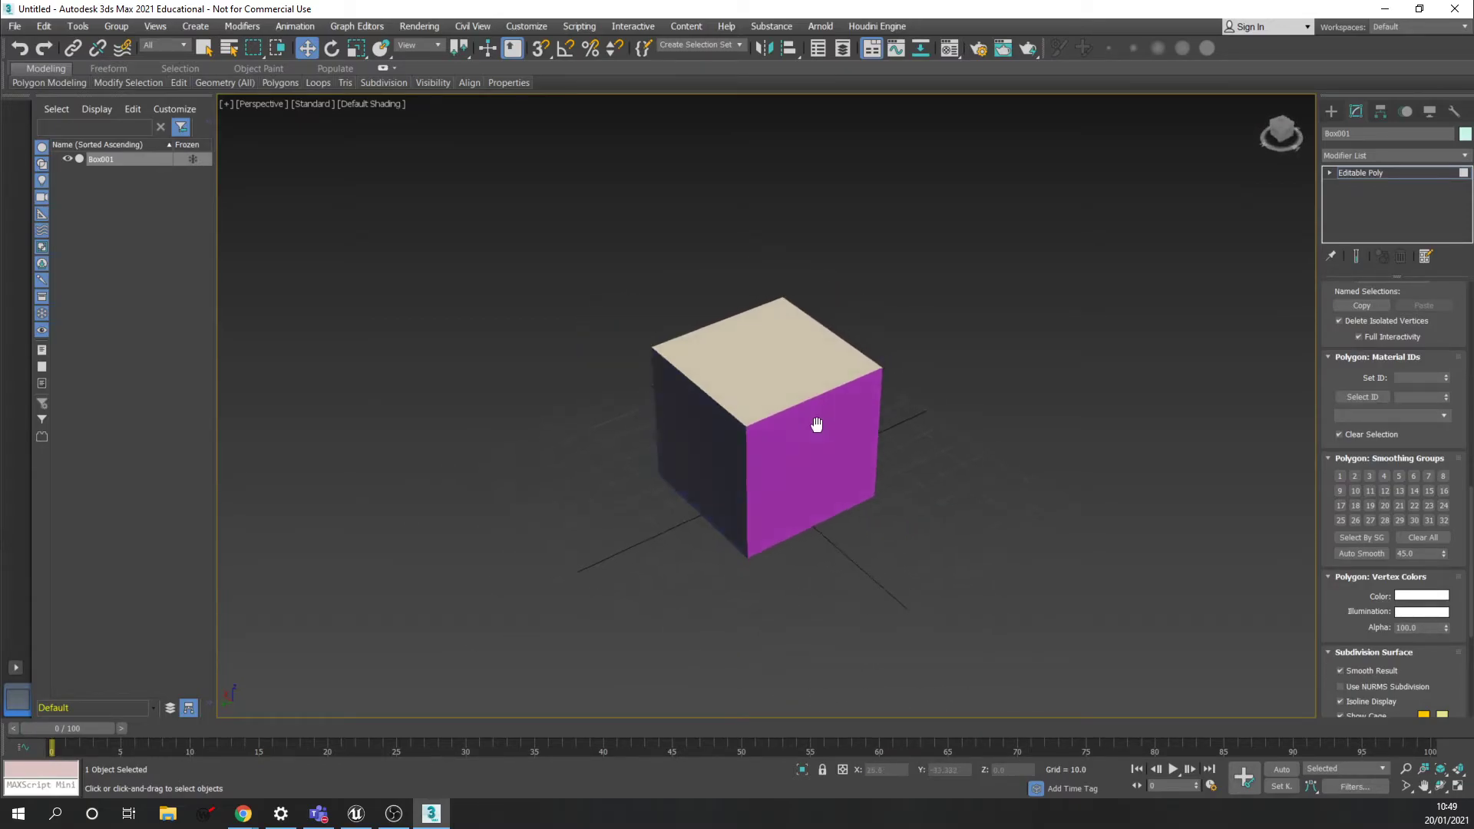
pyautogui.click(15, 26)
pyautogui.moveTo(119, 243)
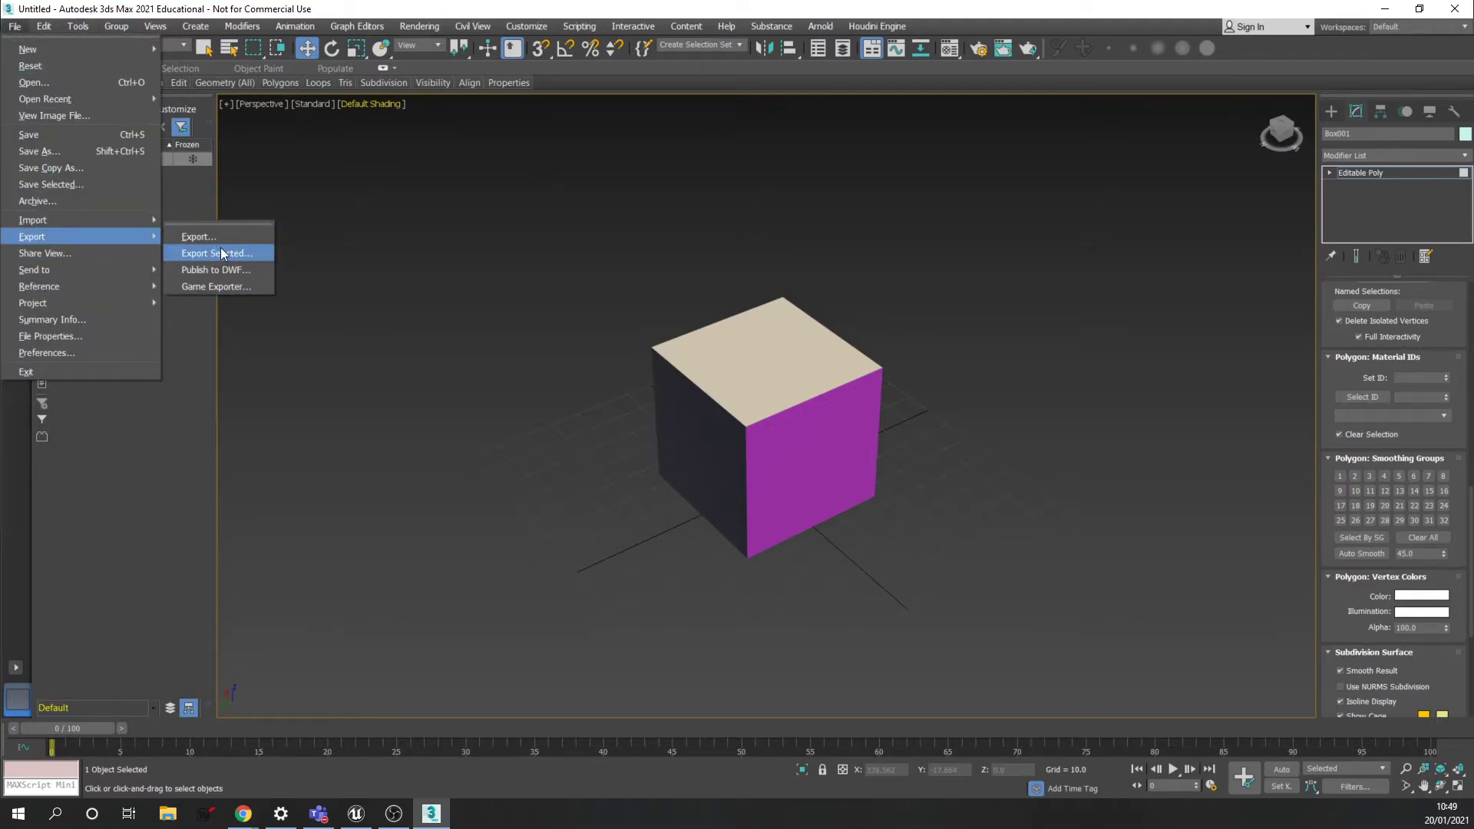
pyautogui.click(201, 237)
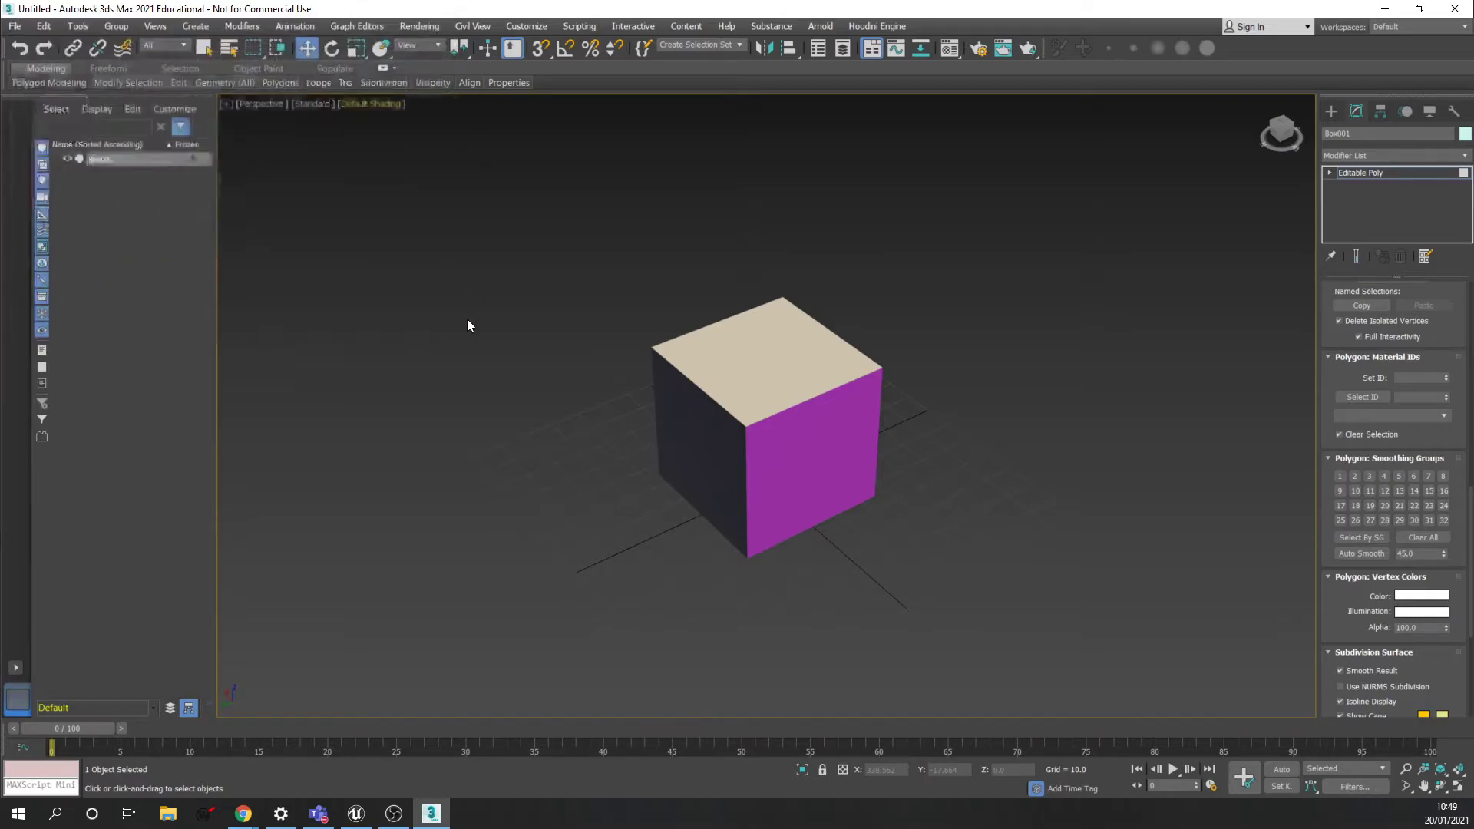
pyautogui.click(70, 163)
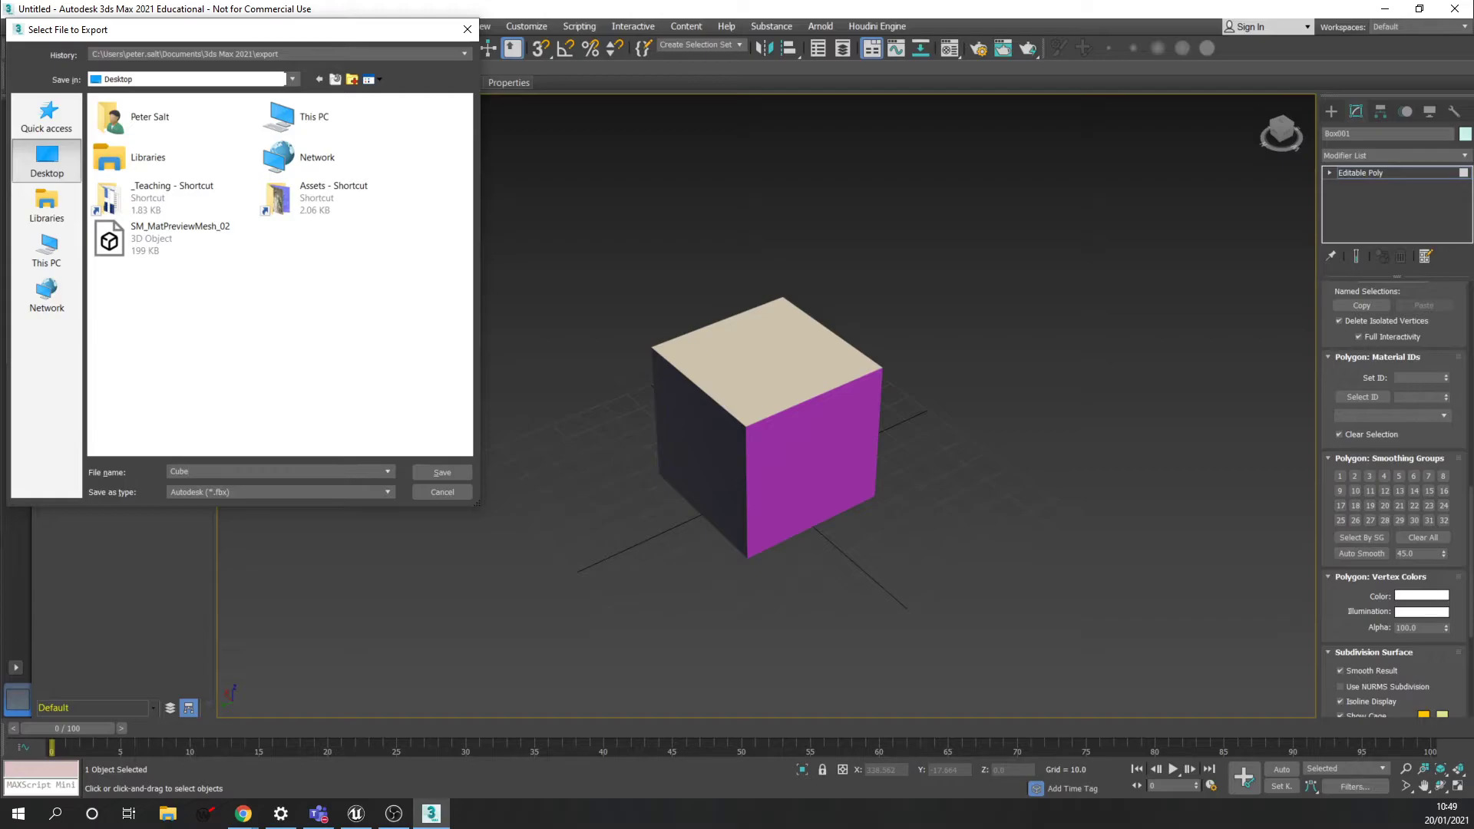
pyautogui.press('Return')
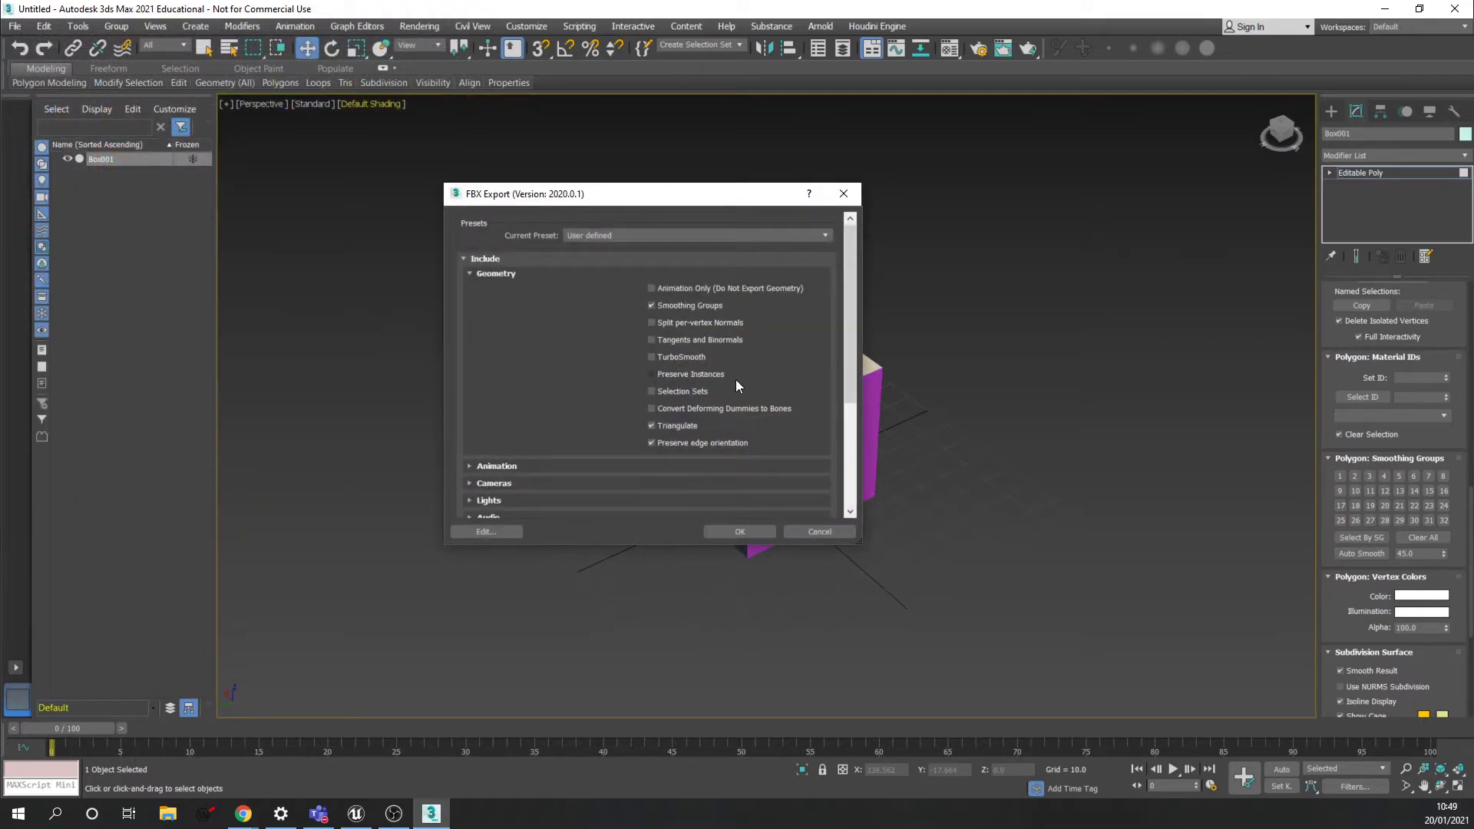
pyautogui.click(736, 532)
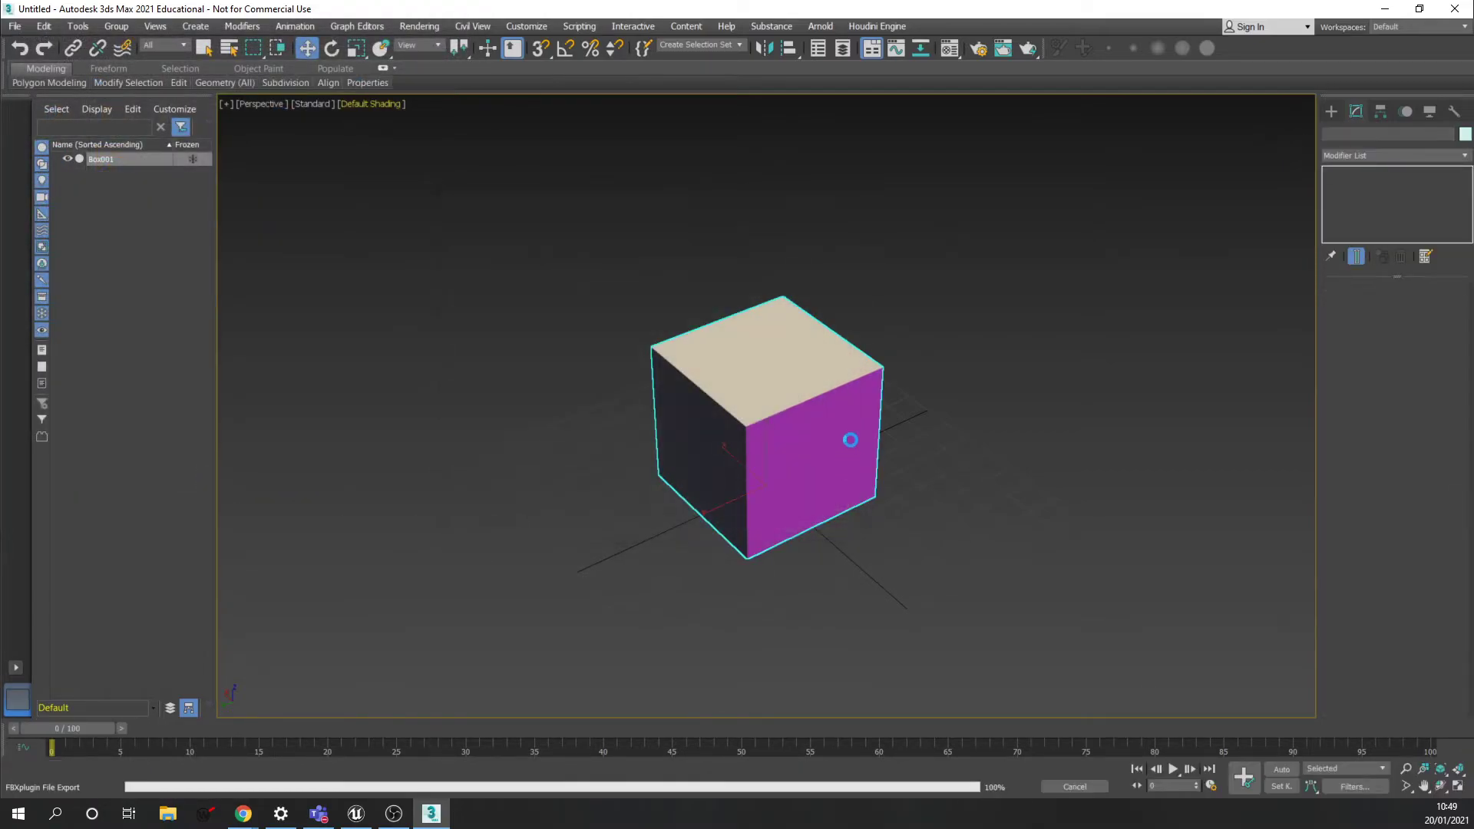
# Close 3ds Max without saving the scene and switch to the Unreal Editor
pyautogui.click(1454, 9)
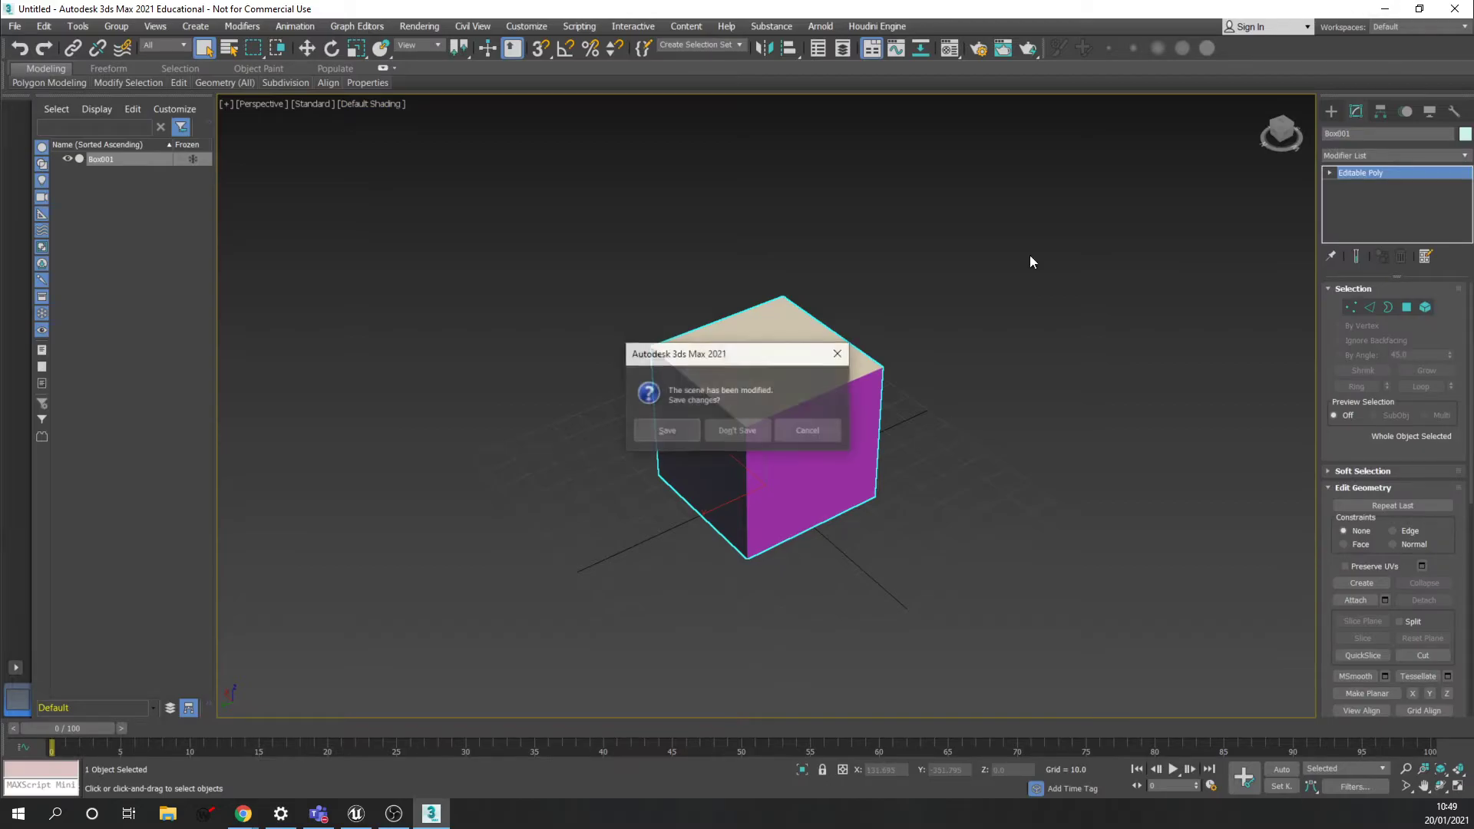
pyautogui.click(743, 432)
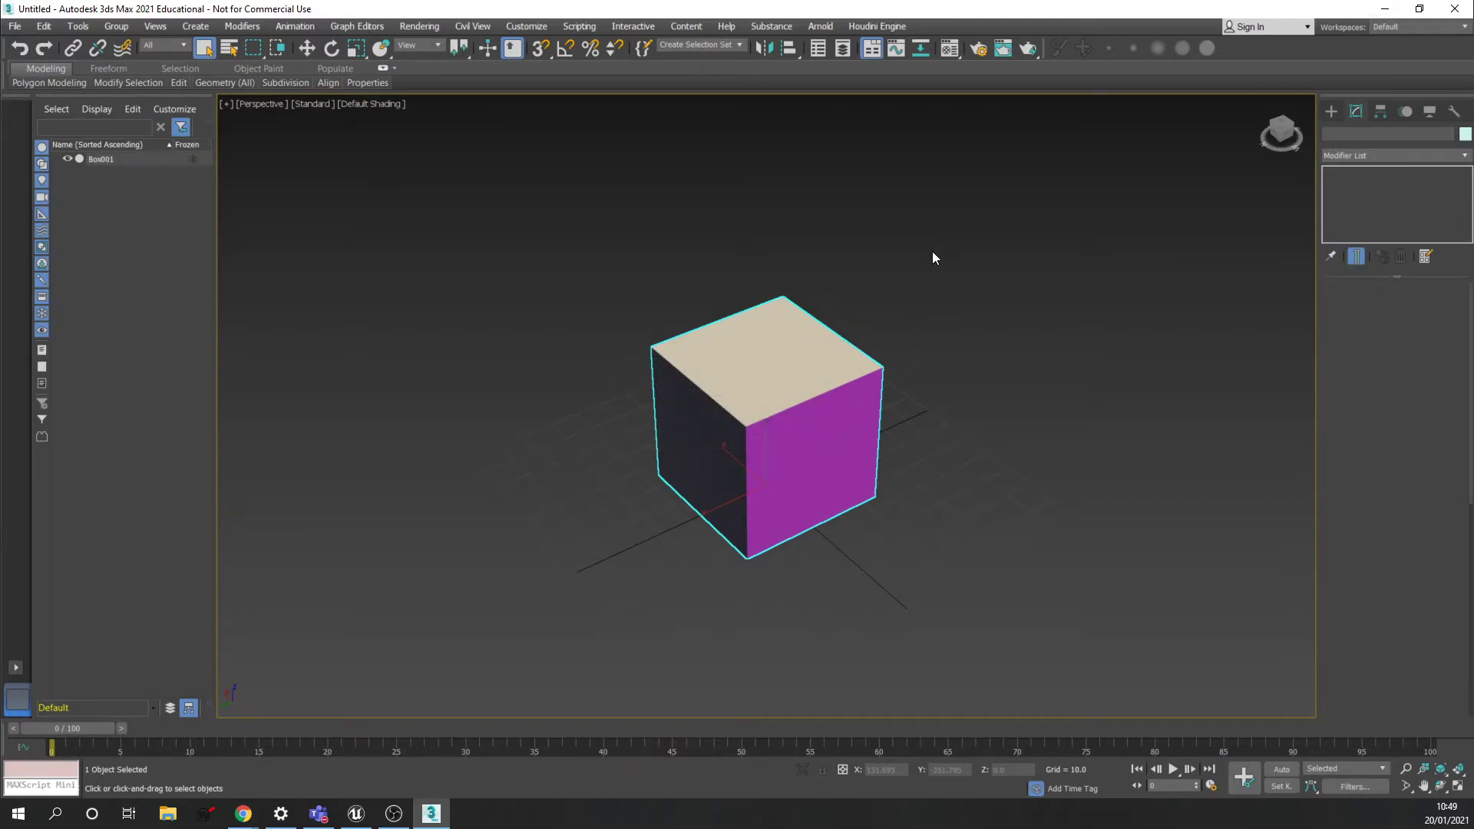
pyautogui.click(355, 813)
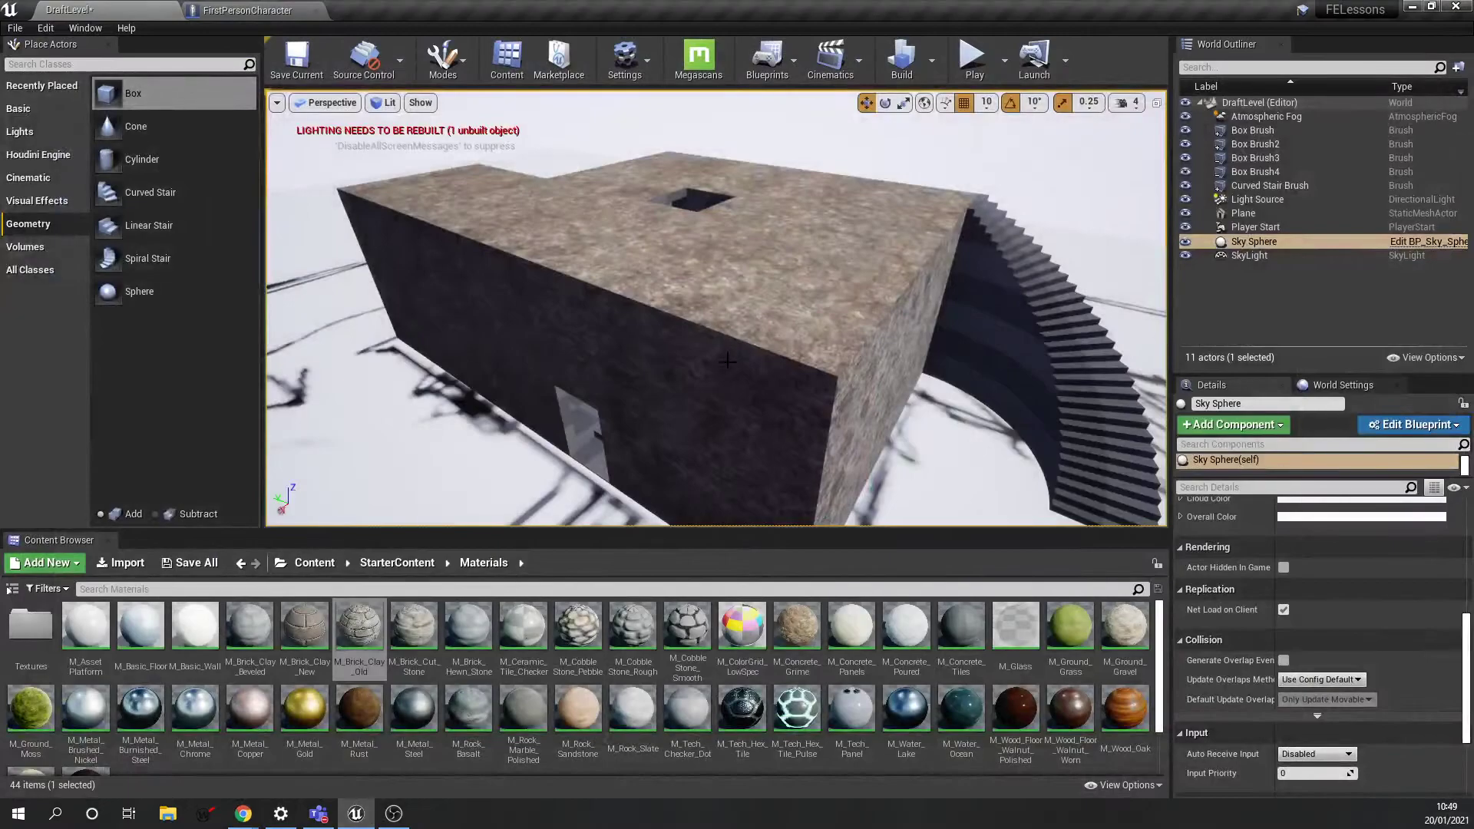
# Import the Cube file from the Desktop into the root Content folder with the current FBX import options
pyautogui.scroll(-4, 866, 380)
pyautogui.click(339, 564)
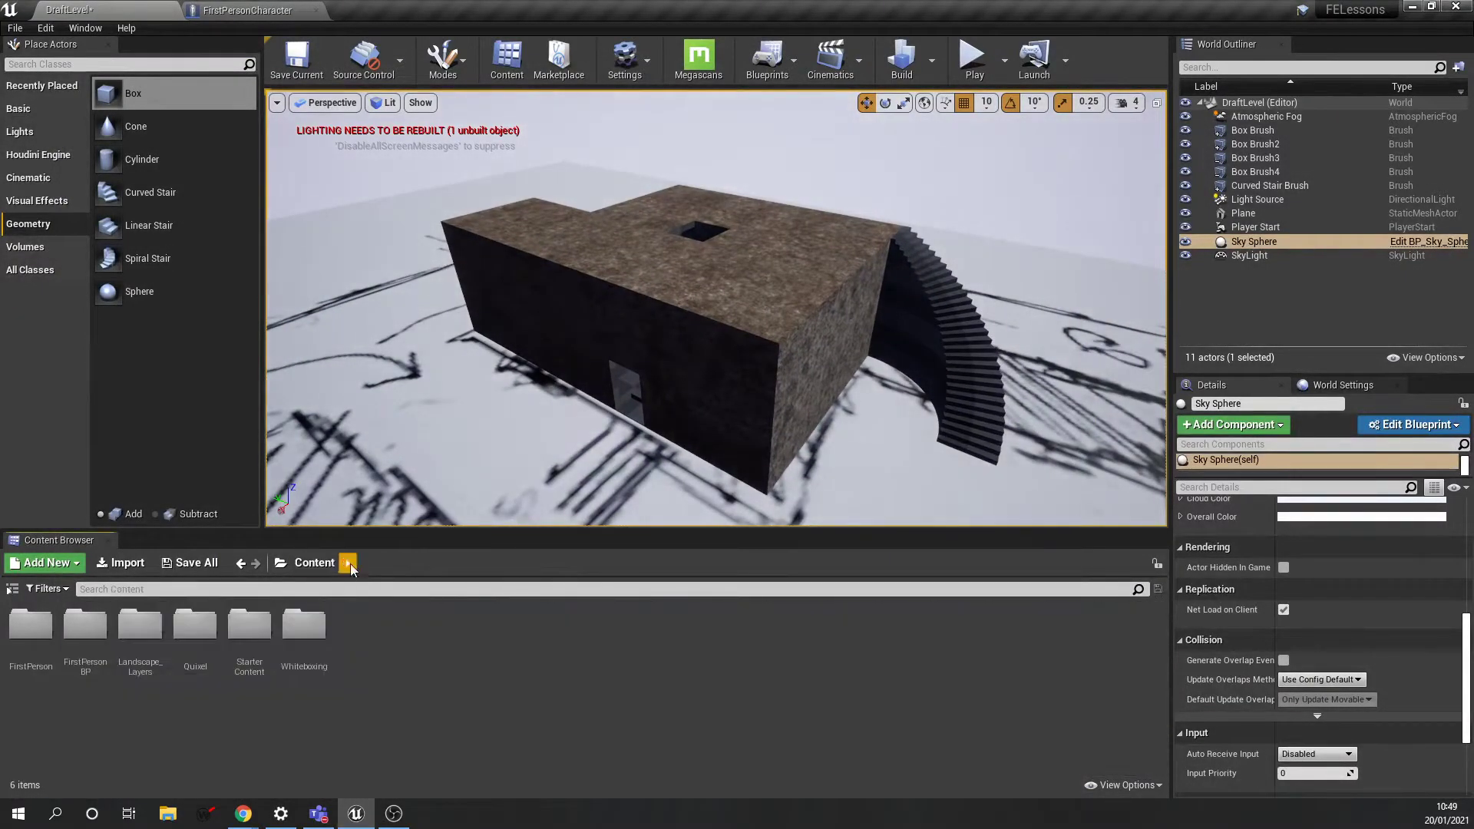
pyautogui.click(125, 564)
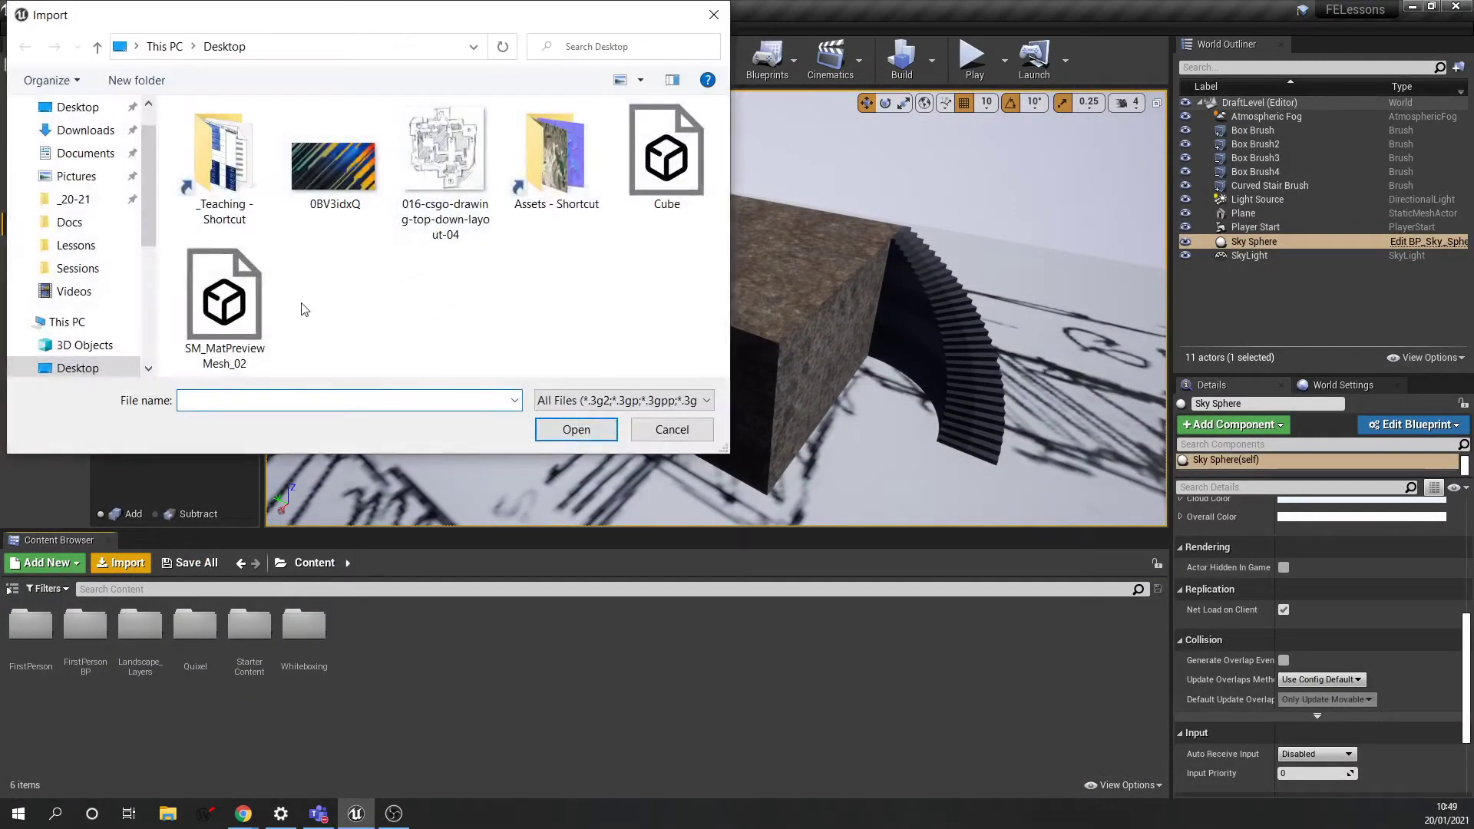
pyautogui.click(666, 158)
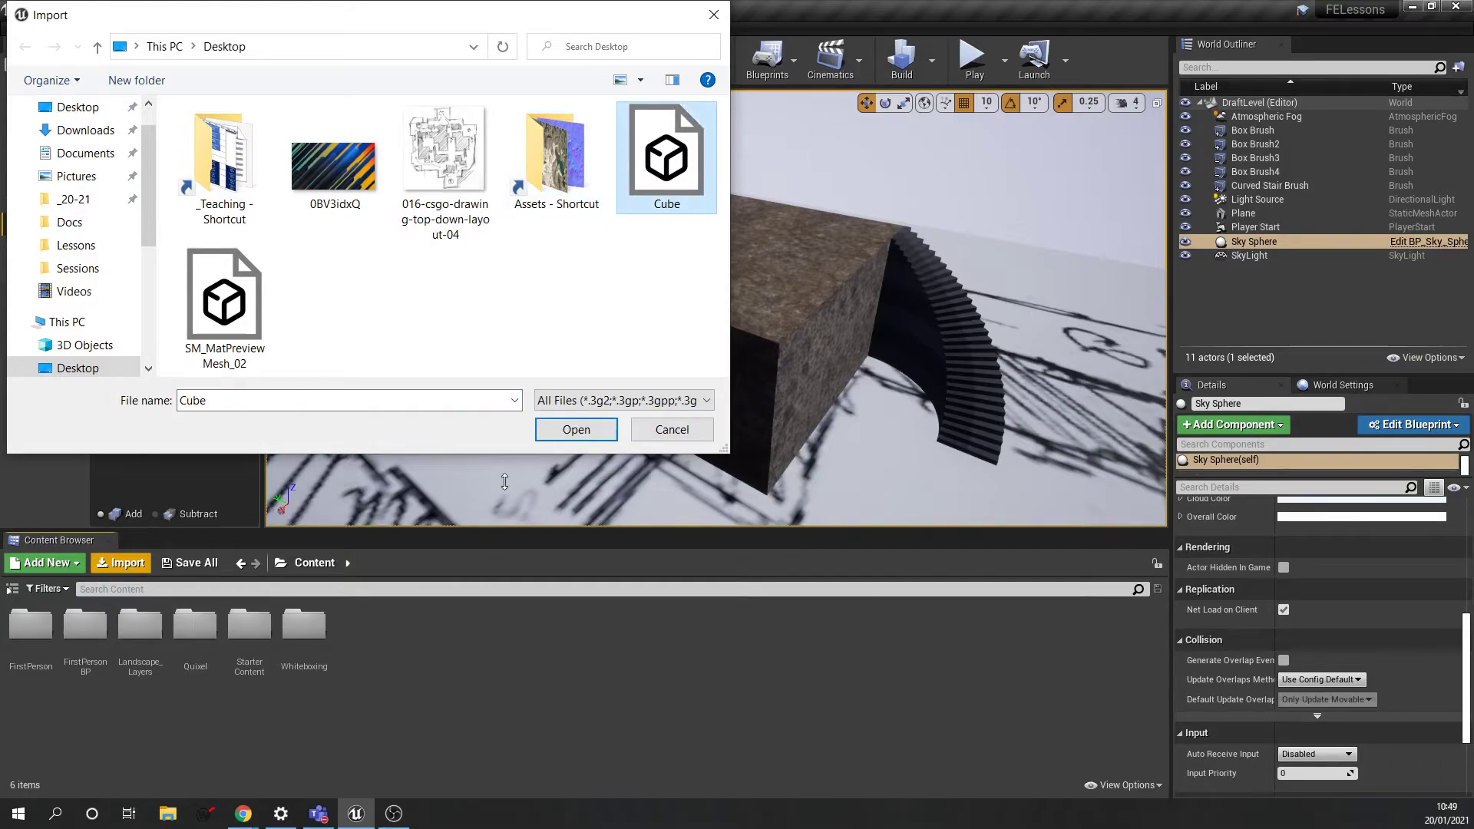
pyautogui.click(576, 429)
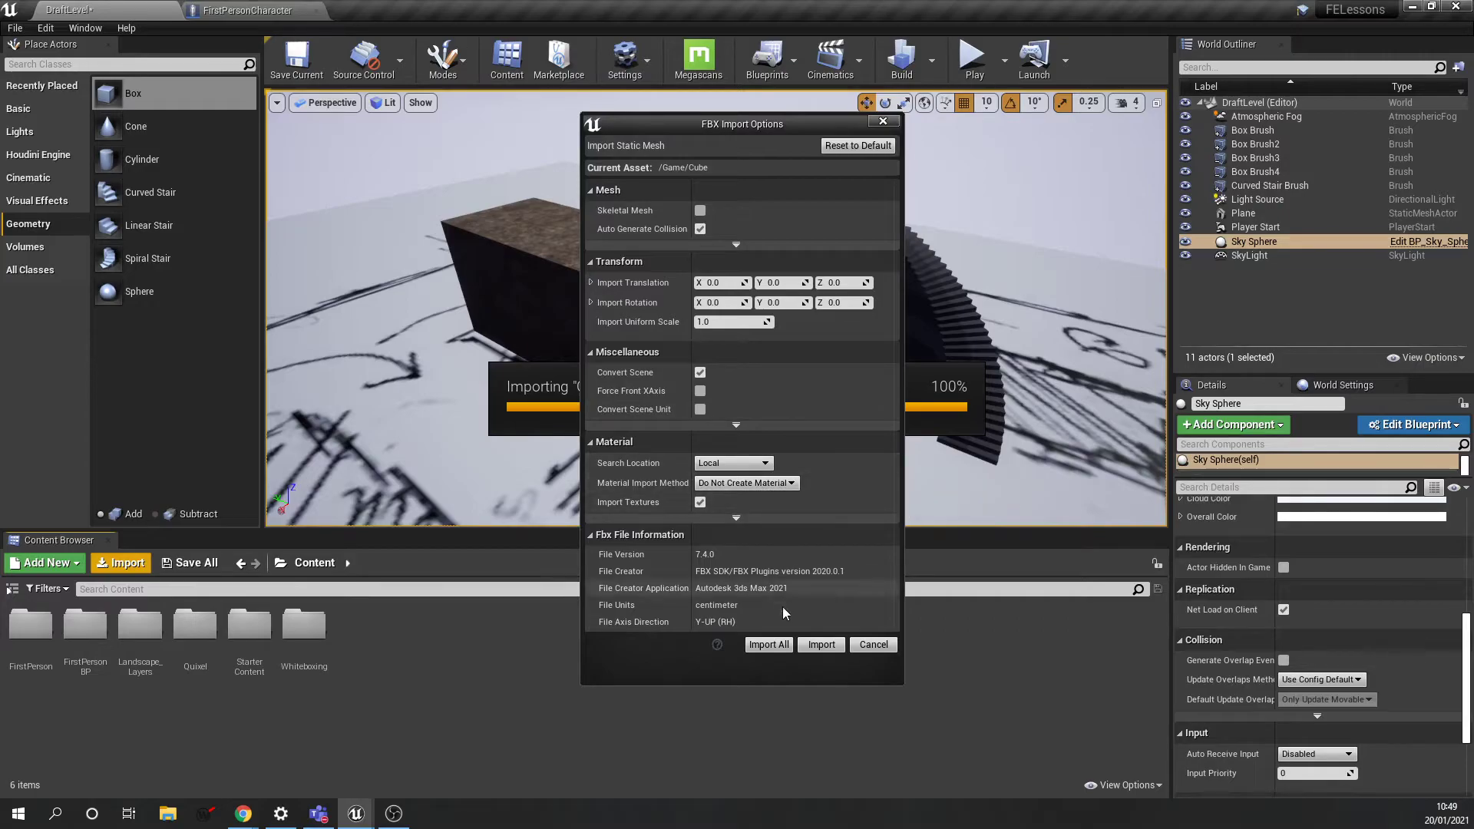
pyautogui.click(768, 644)
pyautogui.click(503, 681)
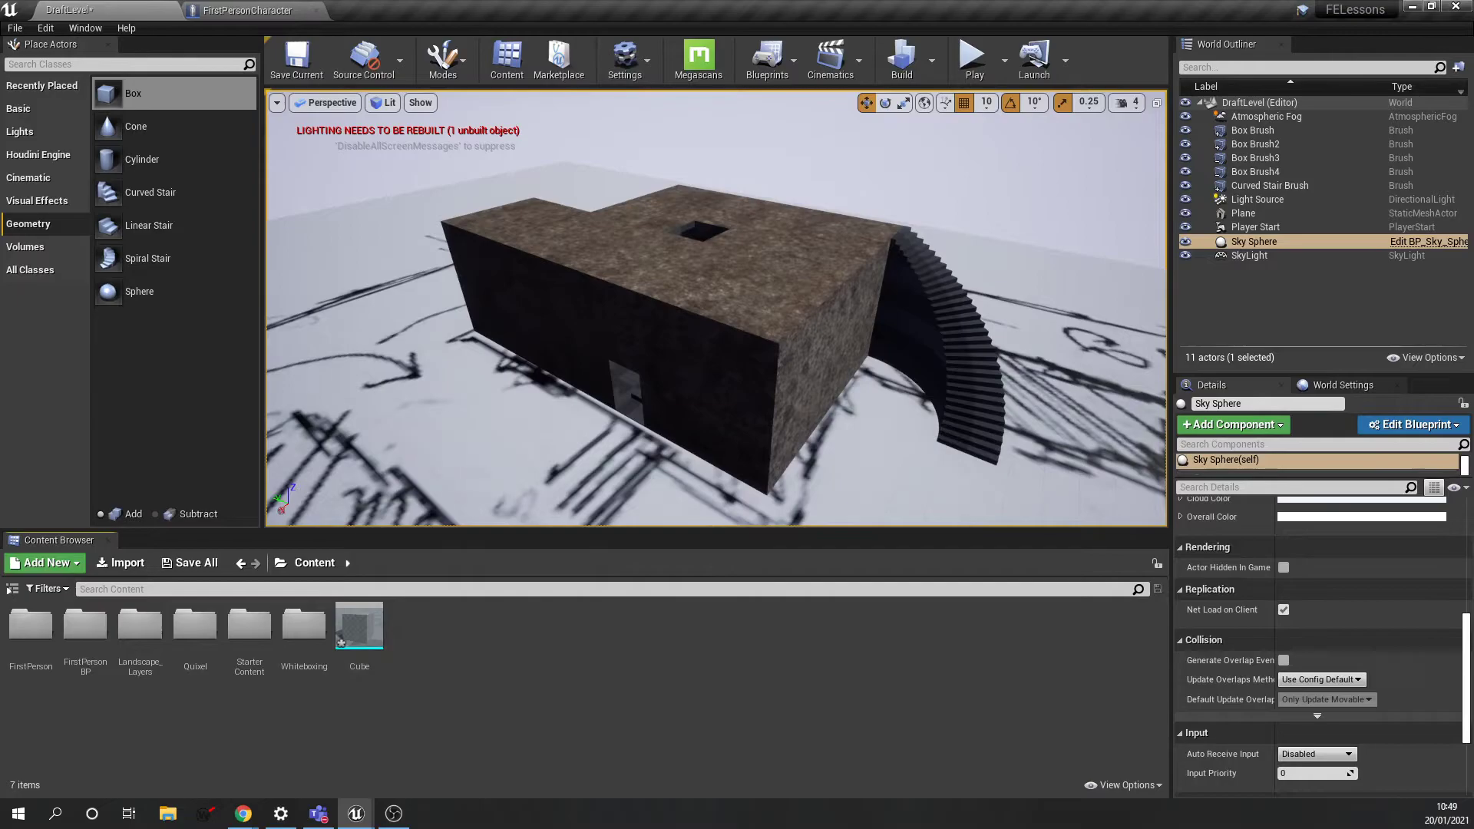
# Open the imported Cube mesh and assign M_Metal_Gold to its Element 0 material slot
pyautogui.doubleClick(371, 638)
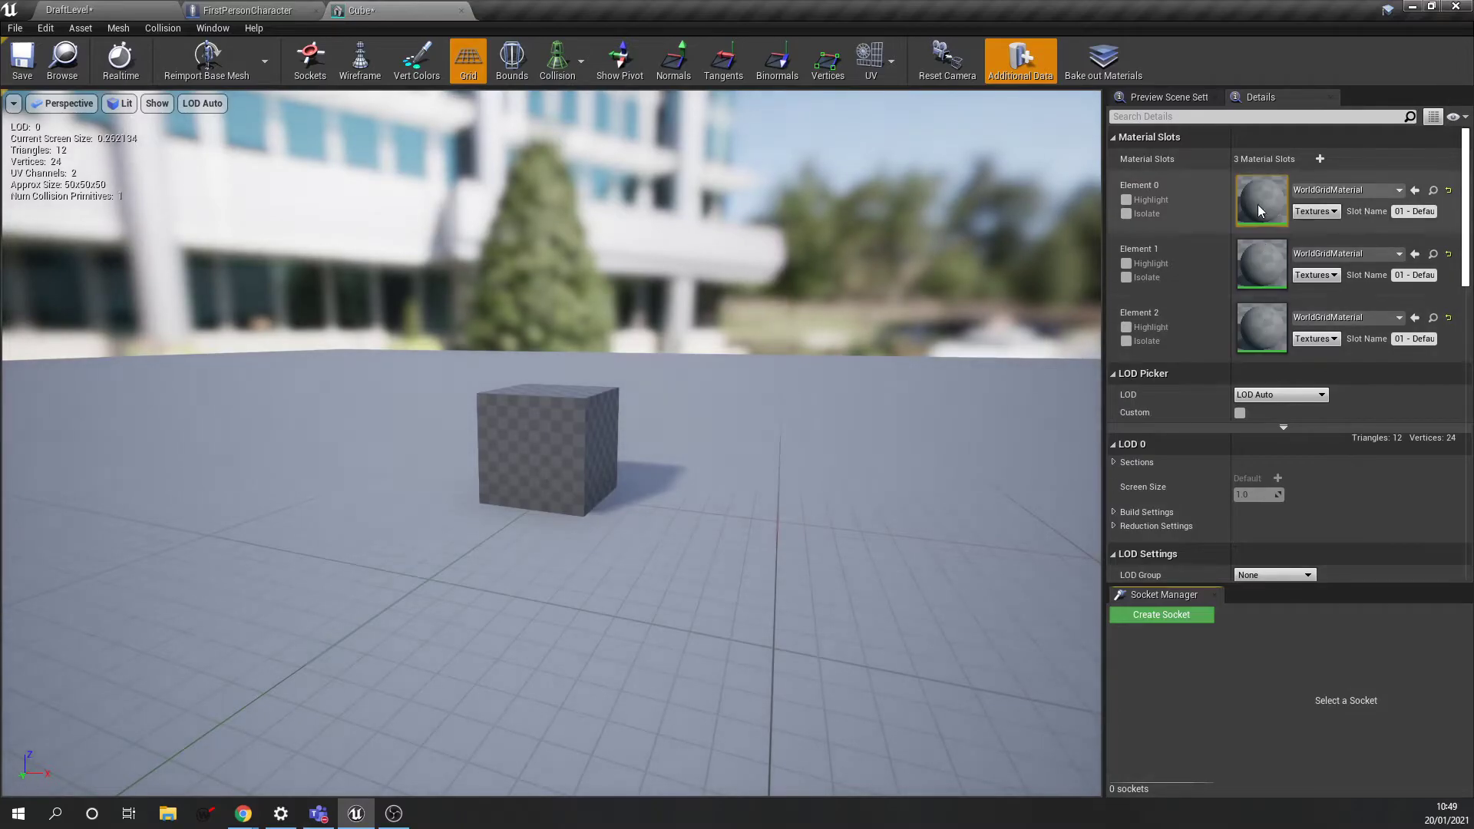
pyautogui.click(1346, 190)
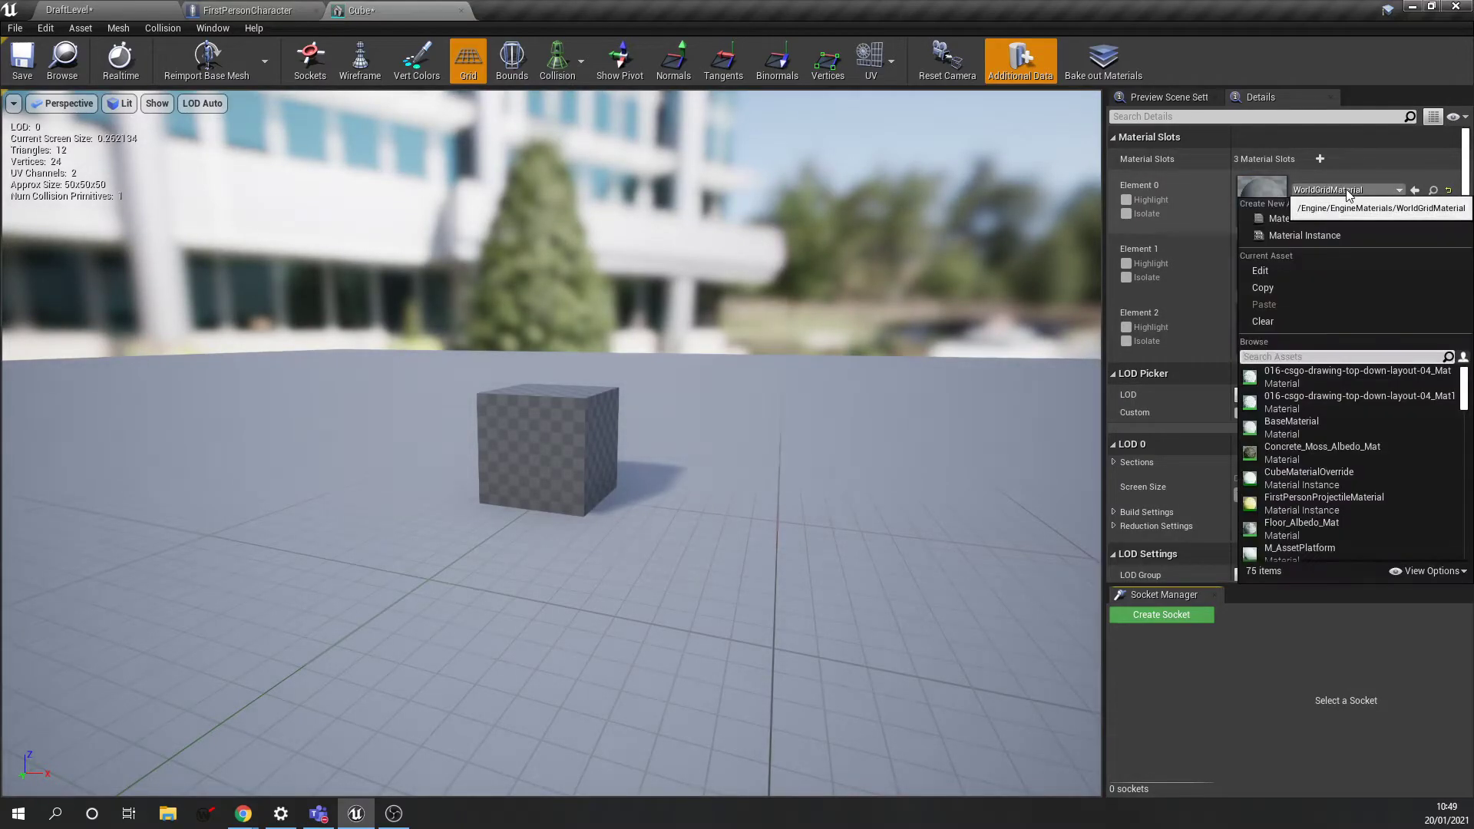
pyautogui.write('gold')
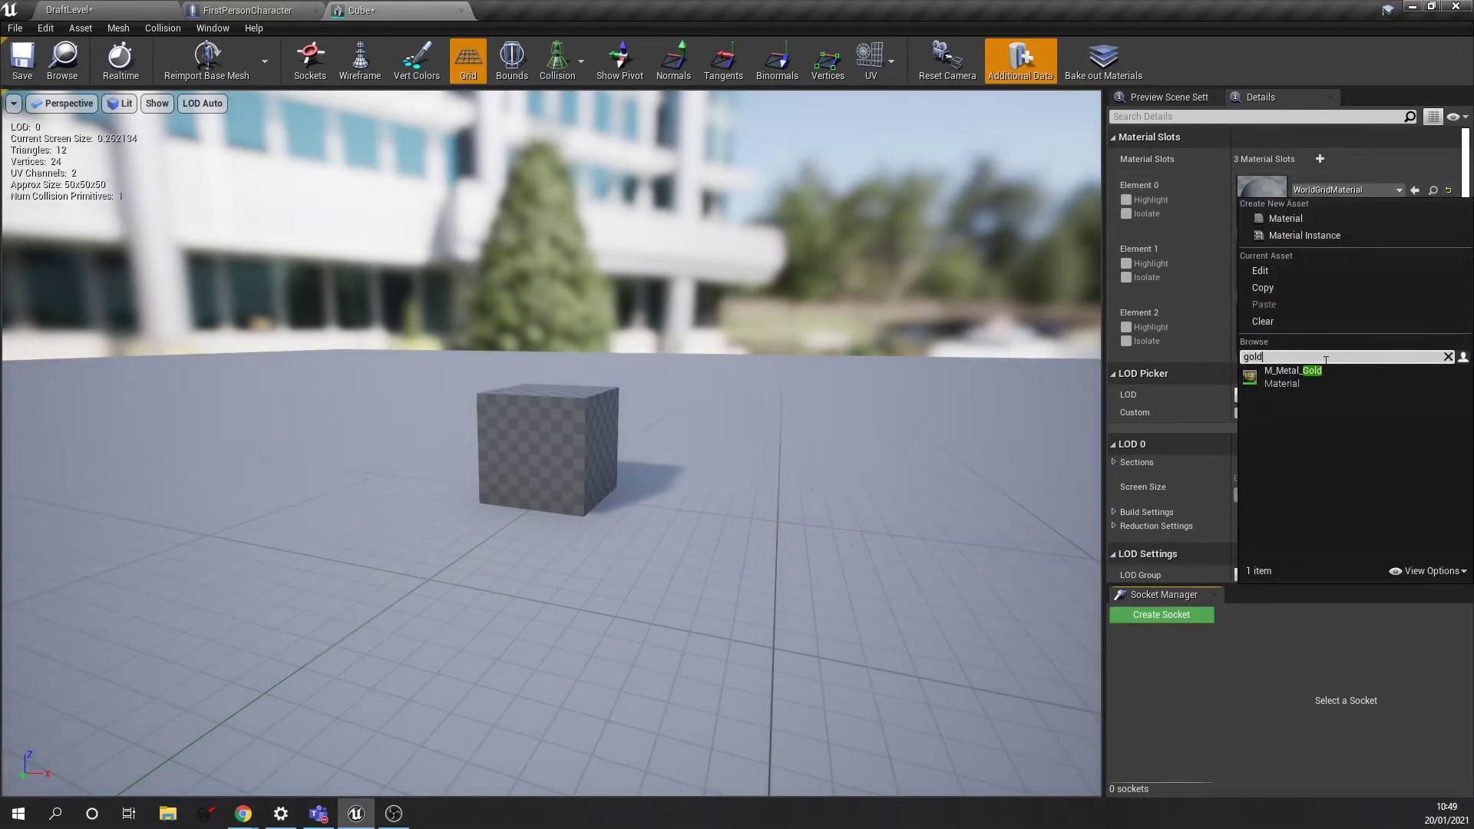
pyautogui.click(1325, 382)
# Assign M_Metal_Chrome to the cube's Element 1 slot and M_Brick_Cut_Stone to its Element 2 slot
pyautogui.click(1326, 254)
pyautogui.write('chrome')
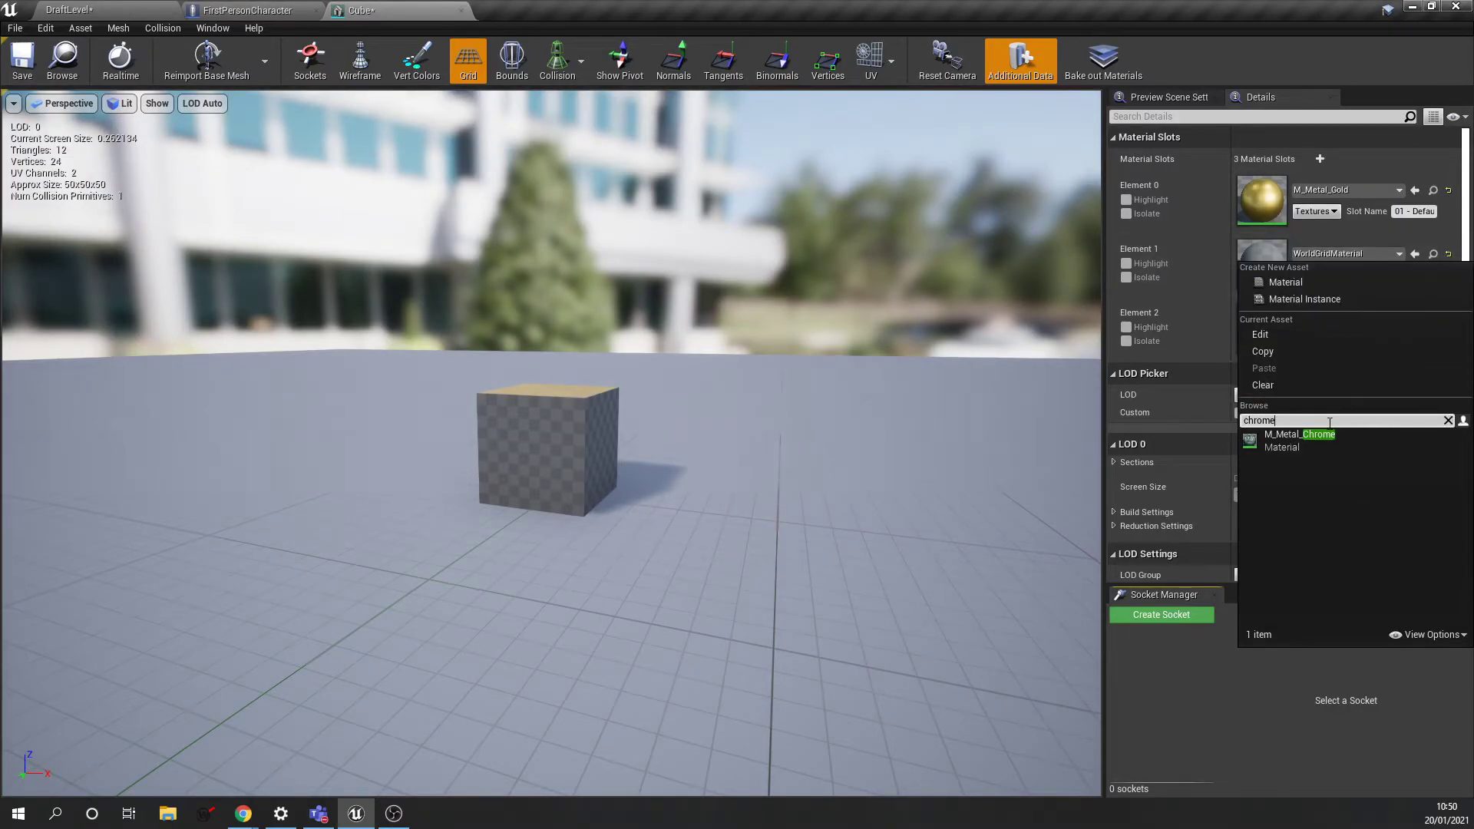
pyautogui.click(1321, 437)
pyautogui.click(1329, 319)
pyautogui.write('stone')
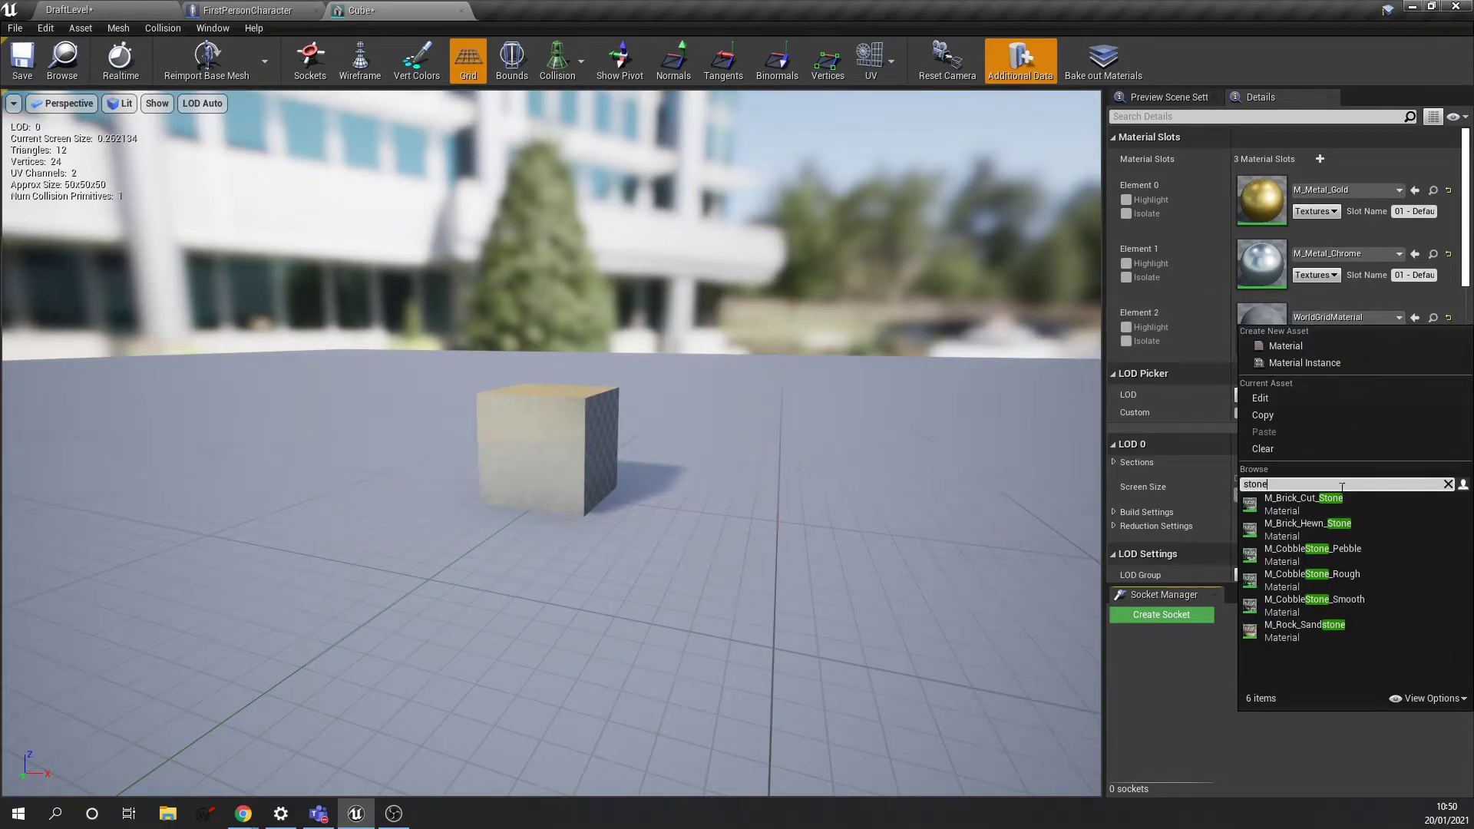
pyautogui.click(1339, 506)
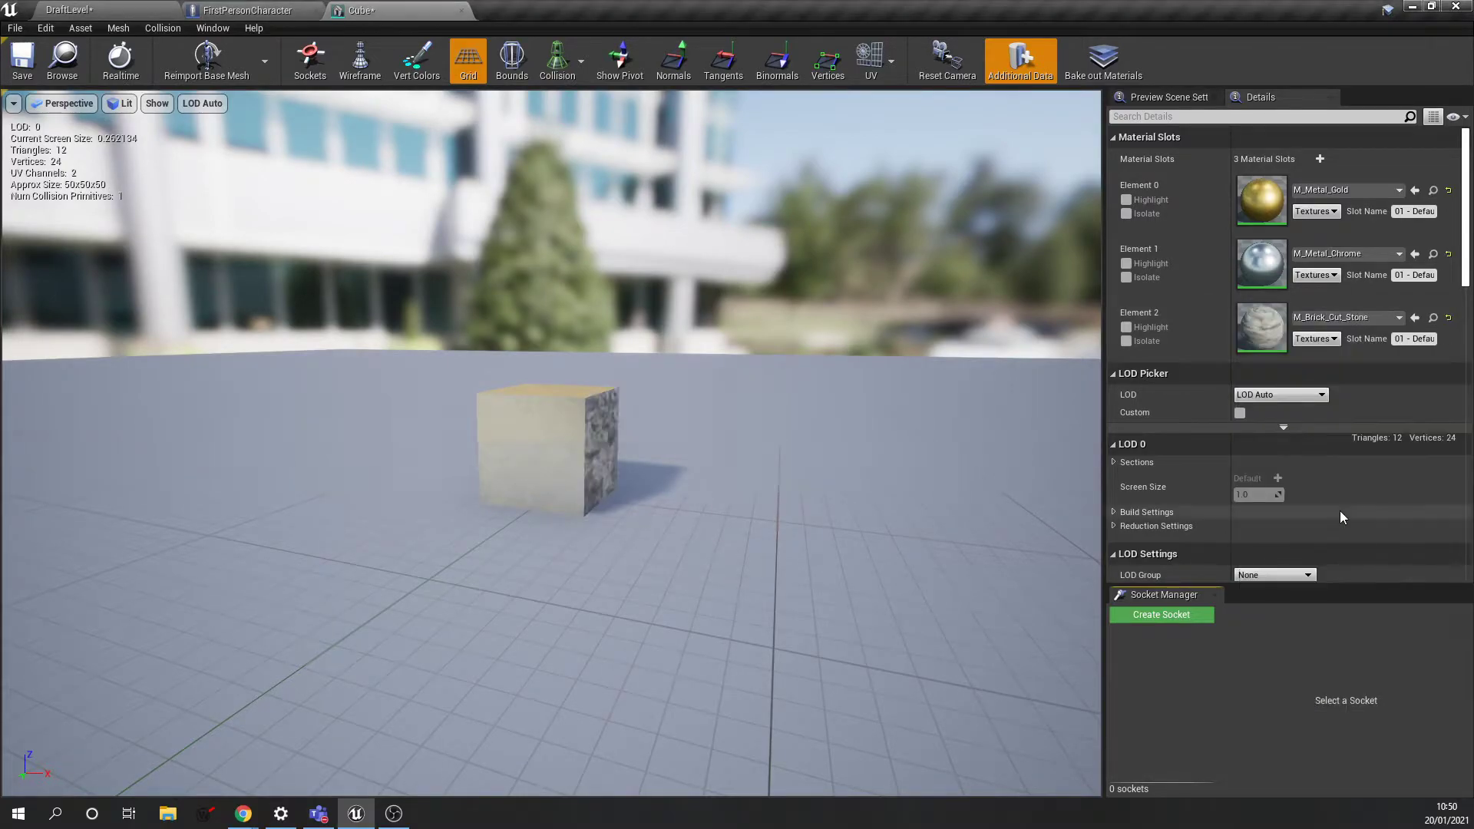
# Examine the cube from several sides to check which faces carry each assigned material
pyautogui.press('d')
pyautogui.moveTo(740, 439); pyautogui.dragTo(651, 529, button='right')
pyautogui.press('w')
pyautogui.press('a')
pyautogui.press('d')
pyautogui.press('w')
pyautogui.press('s')
pyautogui.press('a')
pyautogui.press('d')
pyautogui.press('d')
pyautogui.press('w')
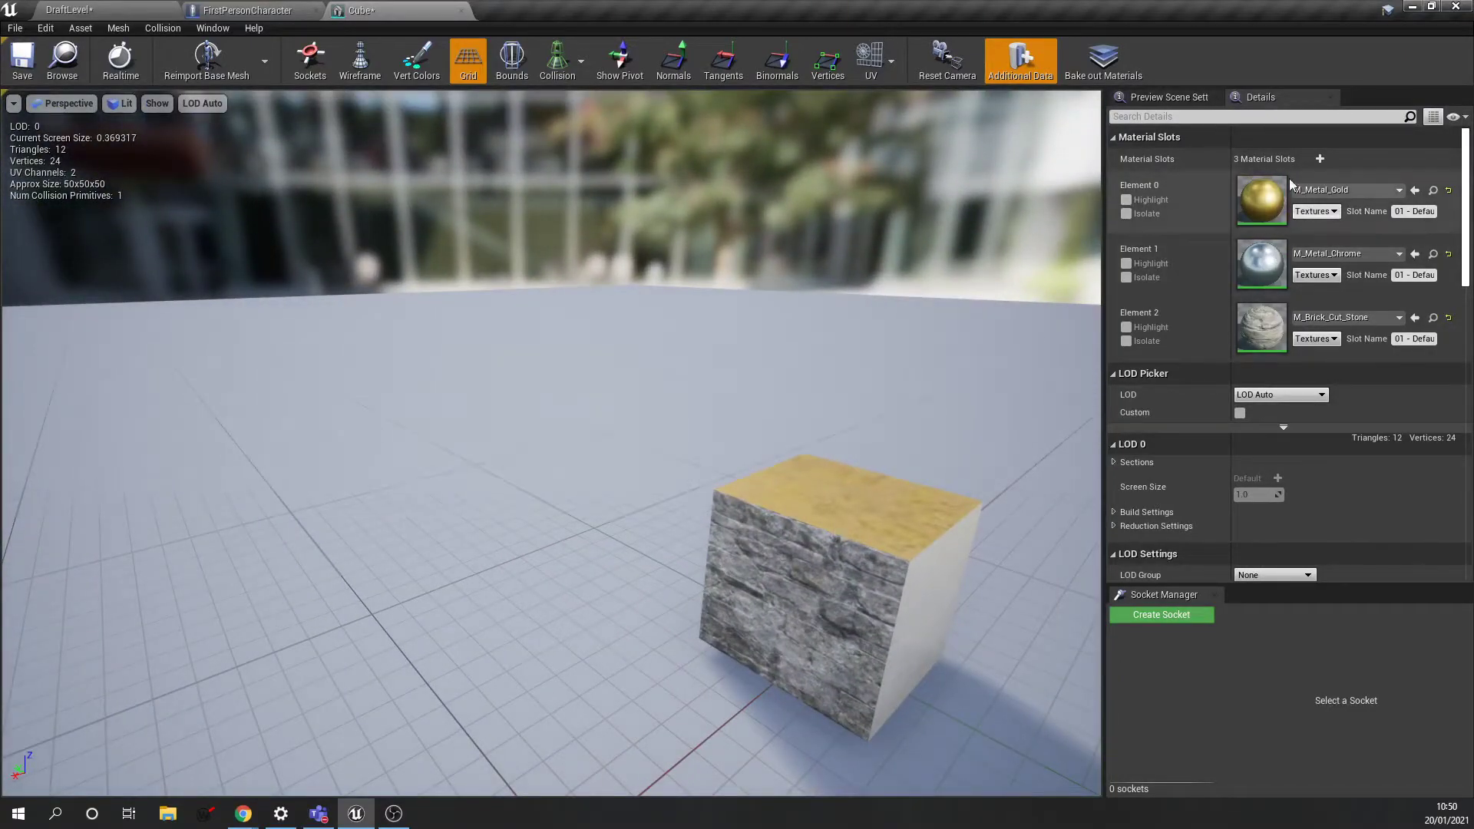
pyautogui.moveTo(973, 589); pyautogui.dragTo(976, 590)
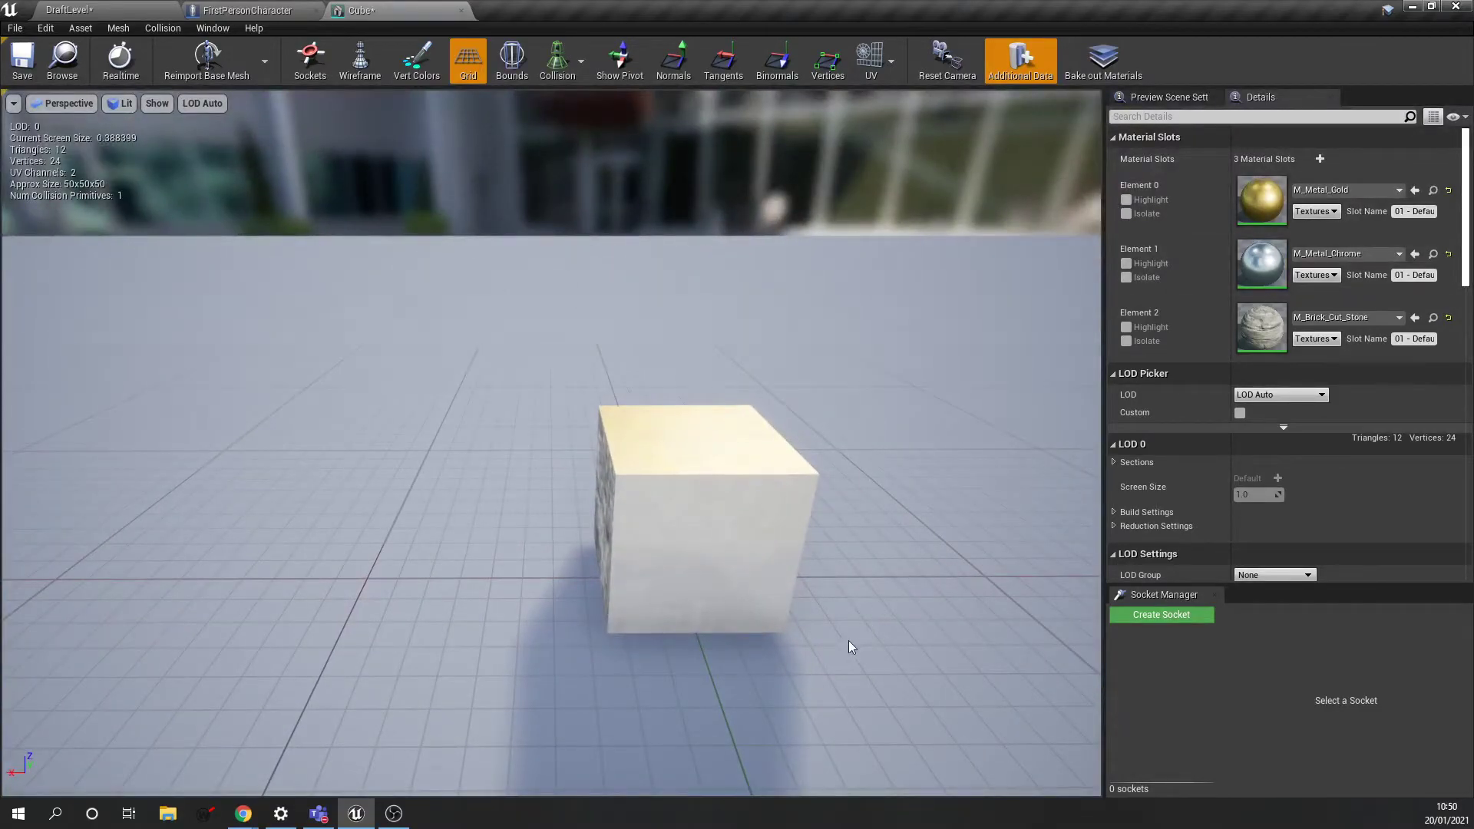
pyautogui.click(529, 58)
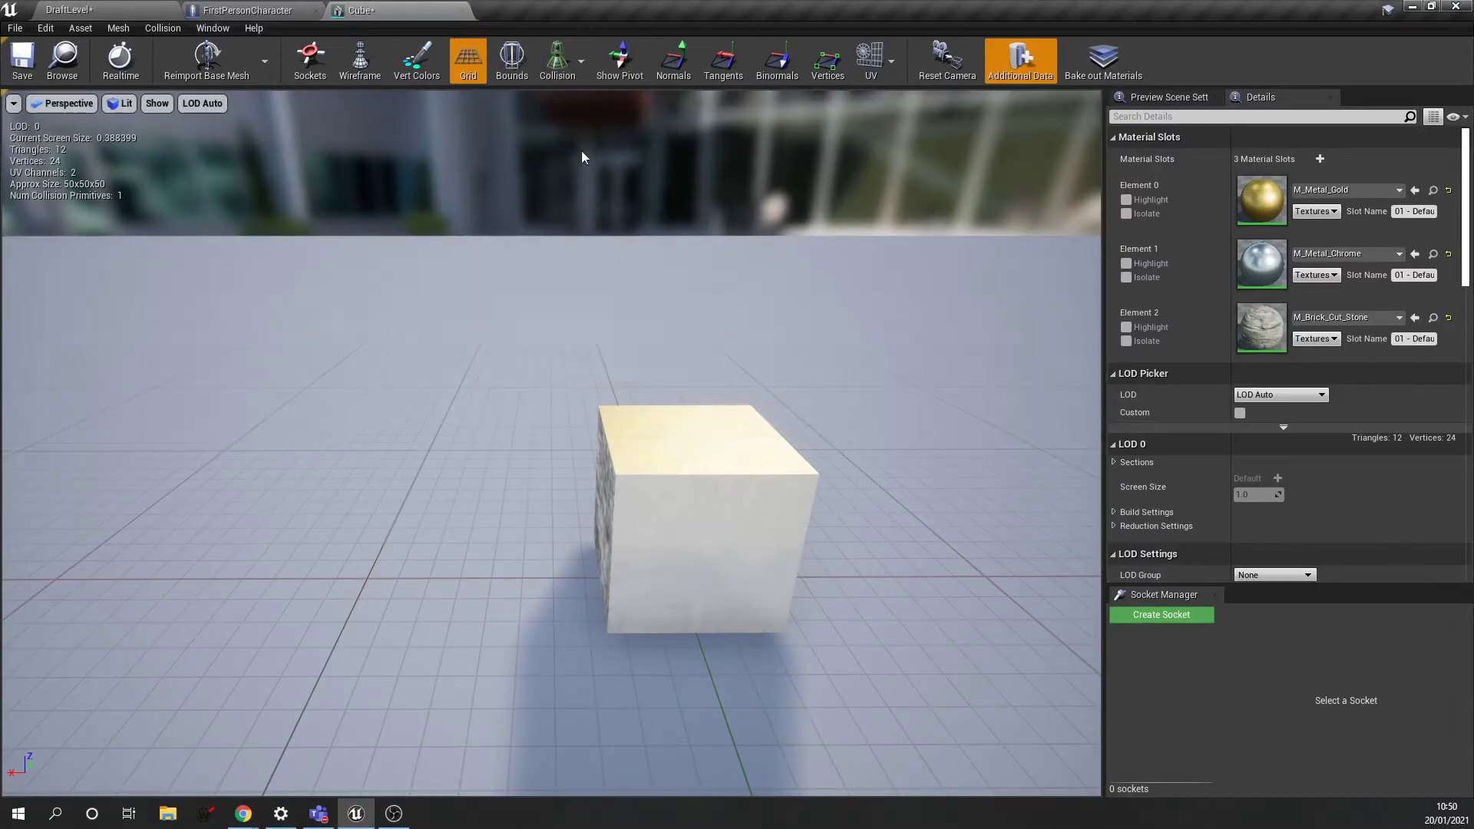
# Close the Cube mesh editor, return to DraftLevel and select a wall face of the main Box Brush
pyautogui.click(461, 10)
pyautogui.click(69, 10)
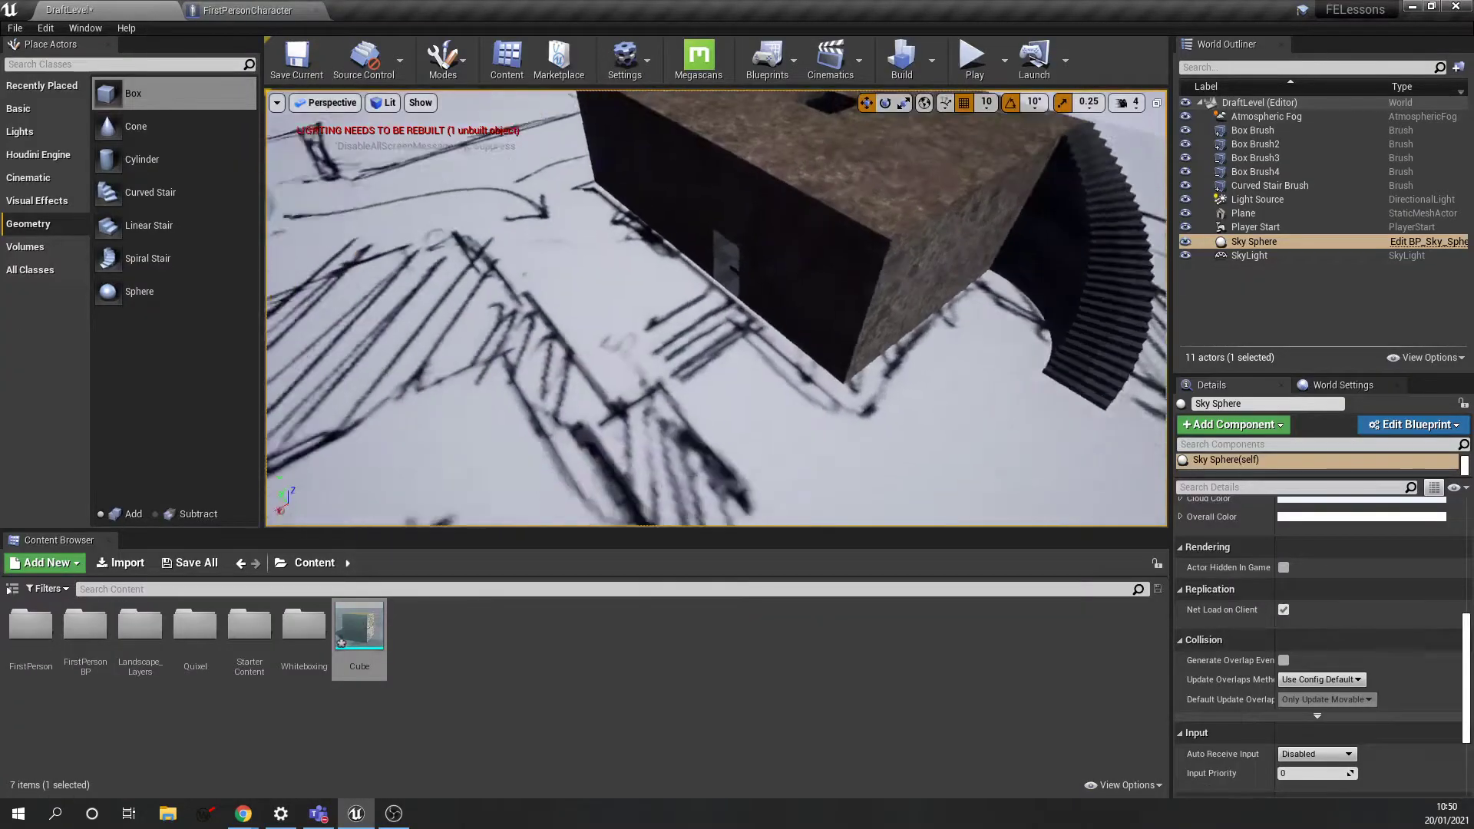
pyautogui.moveTo(704, 283); pyautogui.dragTo(658, 279, button='right')
pyautogui.press('w')
pyautogui.moveTo(688, 191); pyautogui.dragTo(635, 227, button='right')
pyautogui.click(688, 191)
pyautogui.moveTo(698, 344); pyautogui.dragTo(698, 345, button='right')
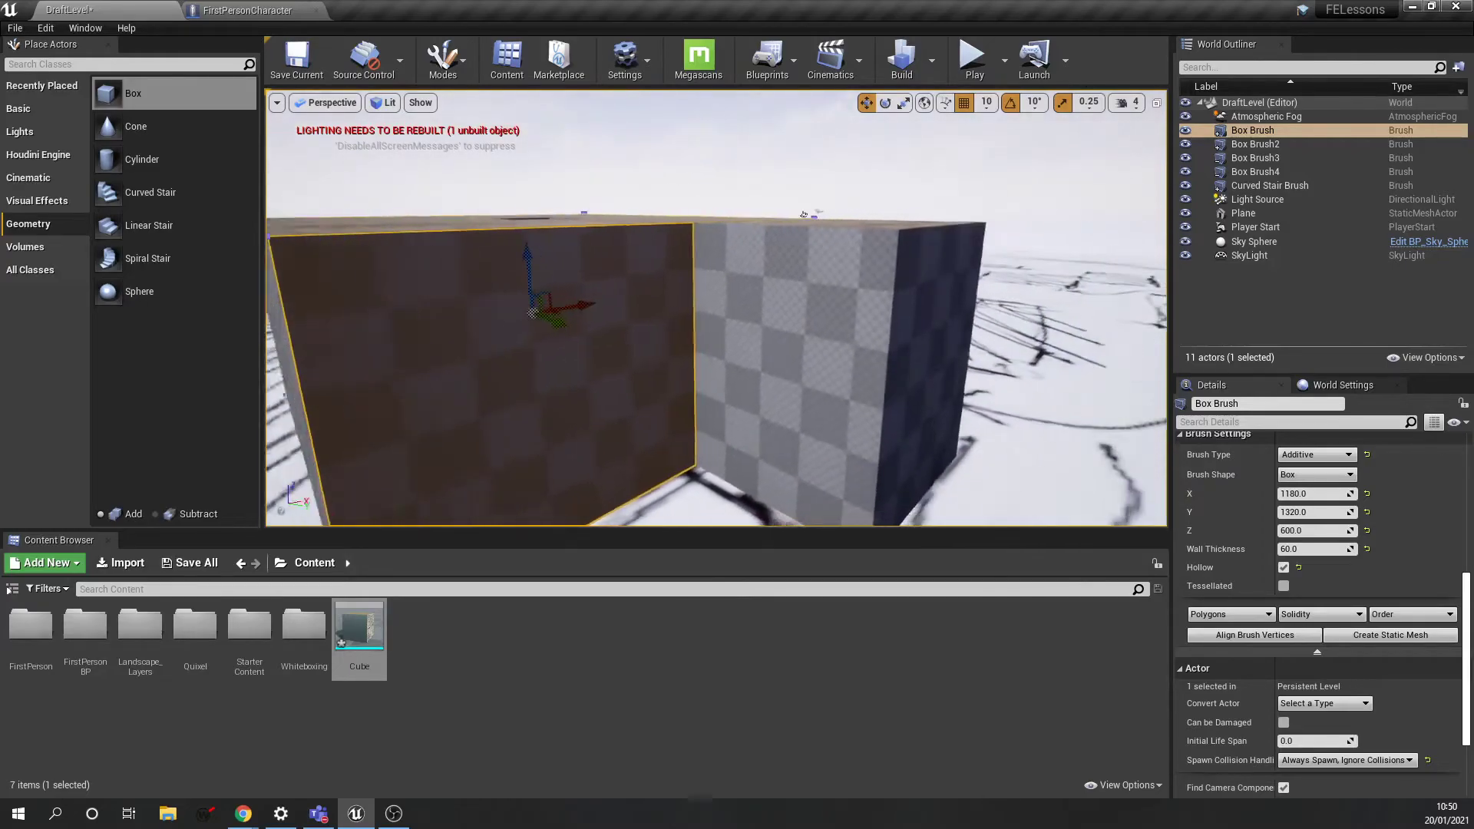
# Inspect the brush building's roof, outer brick walls and hollow interior from several angles
pyautogui.moveTo(697, 345); pyautogui.dragTo(724, 324, button='right')
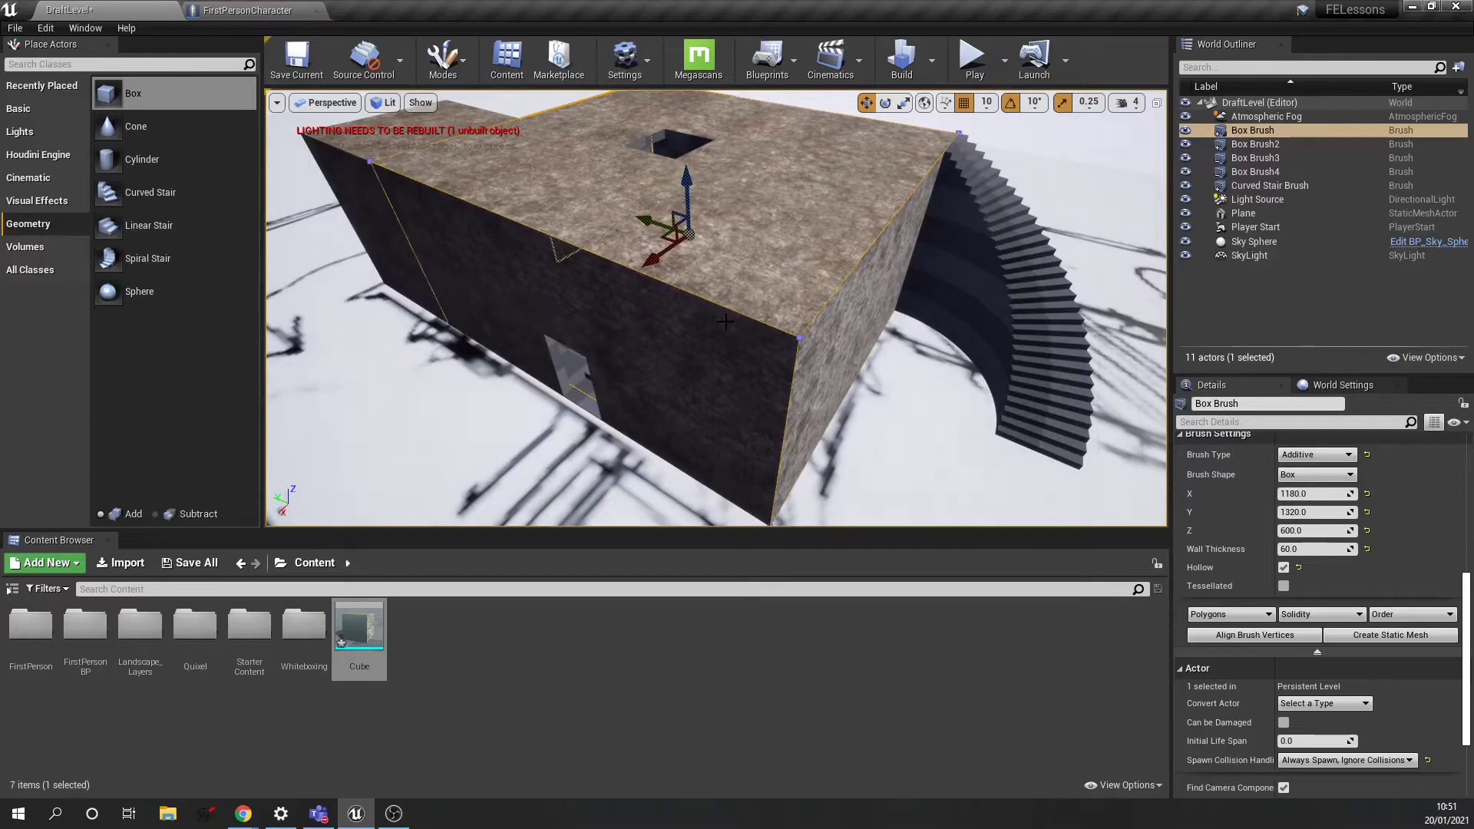
pyautogui.moveTo(732, 311); pyautogui.dragTo(733, 311, button='right')
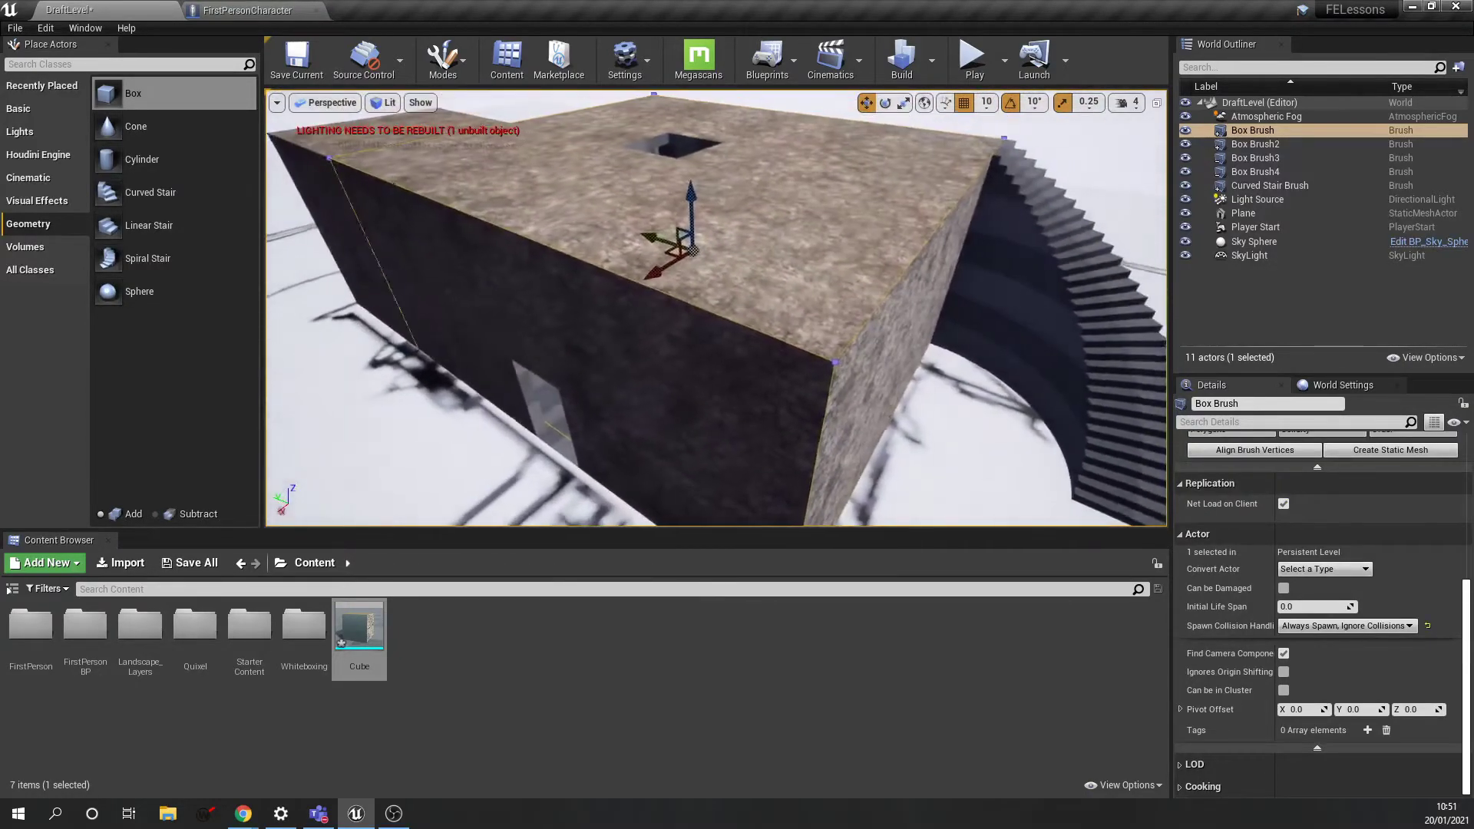
pyautogui.moveTo(733, 311); pyautogui.dragTo(725, 330, button='right')
pyautogui.click(809, 234)
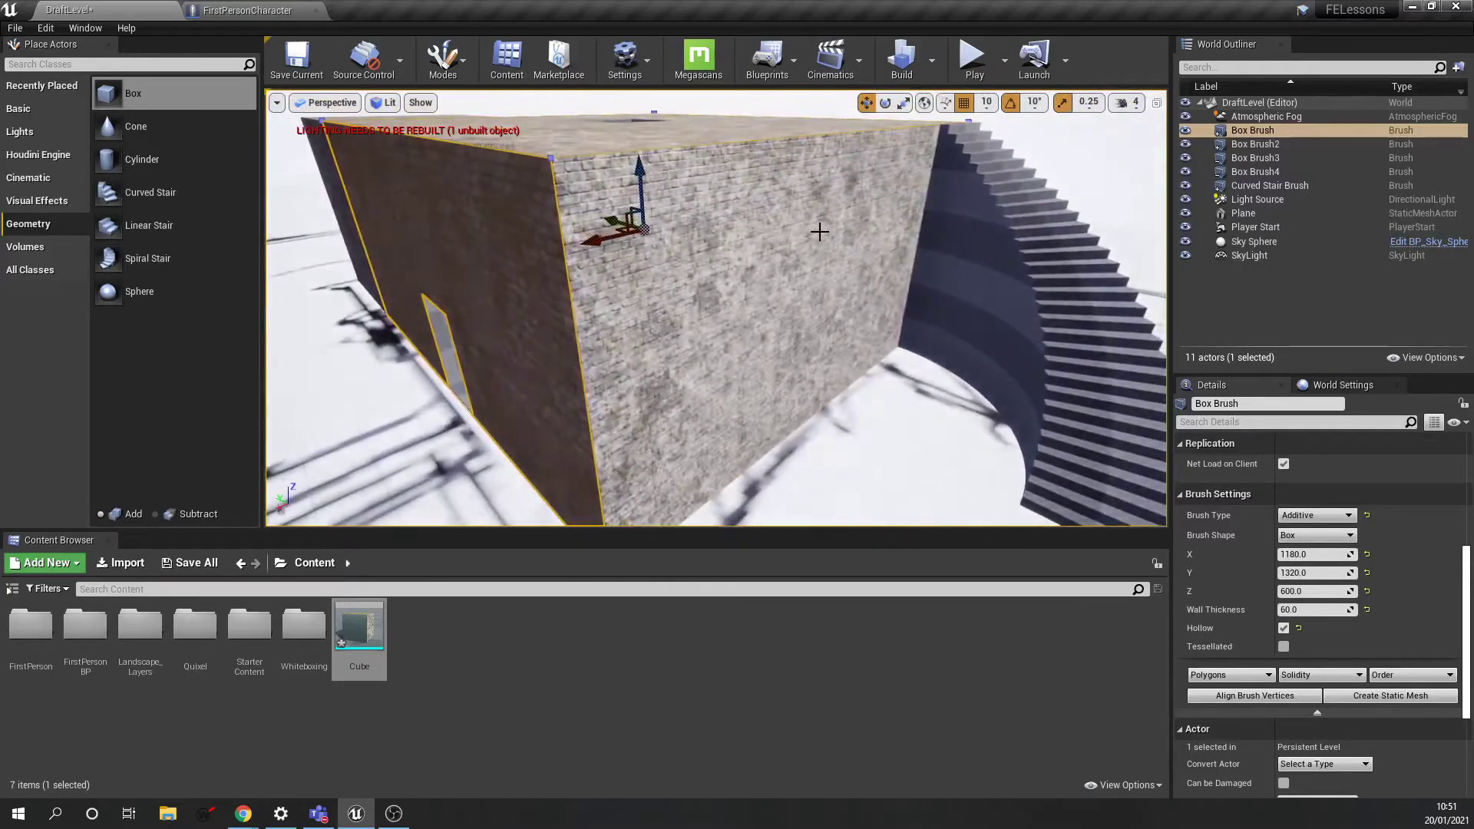
pyautogui.moveTo(732, 309); pyautogui.dragTo(732, 284, button='right')
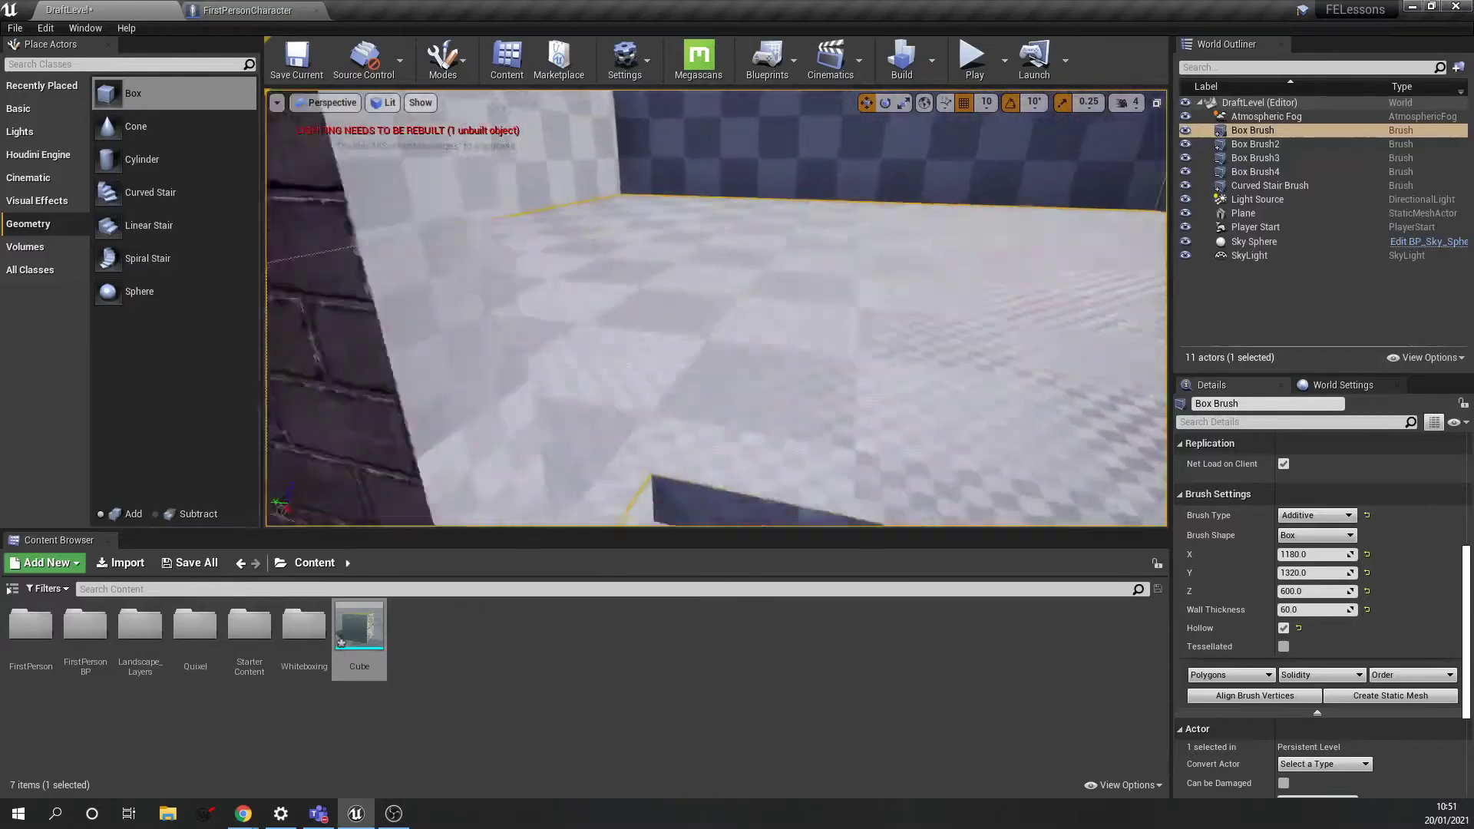
pyautogui.scroll(3, 747, 234)
pyautogui.scroll(-4, 770, 227)
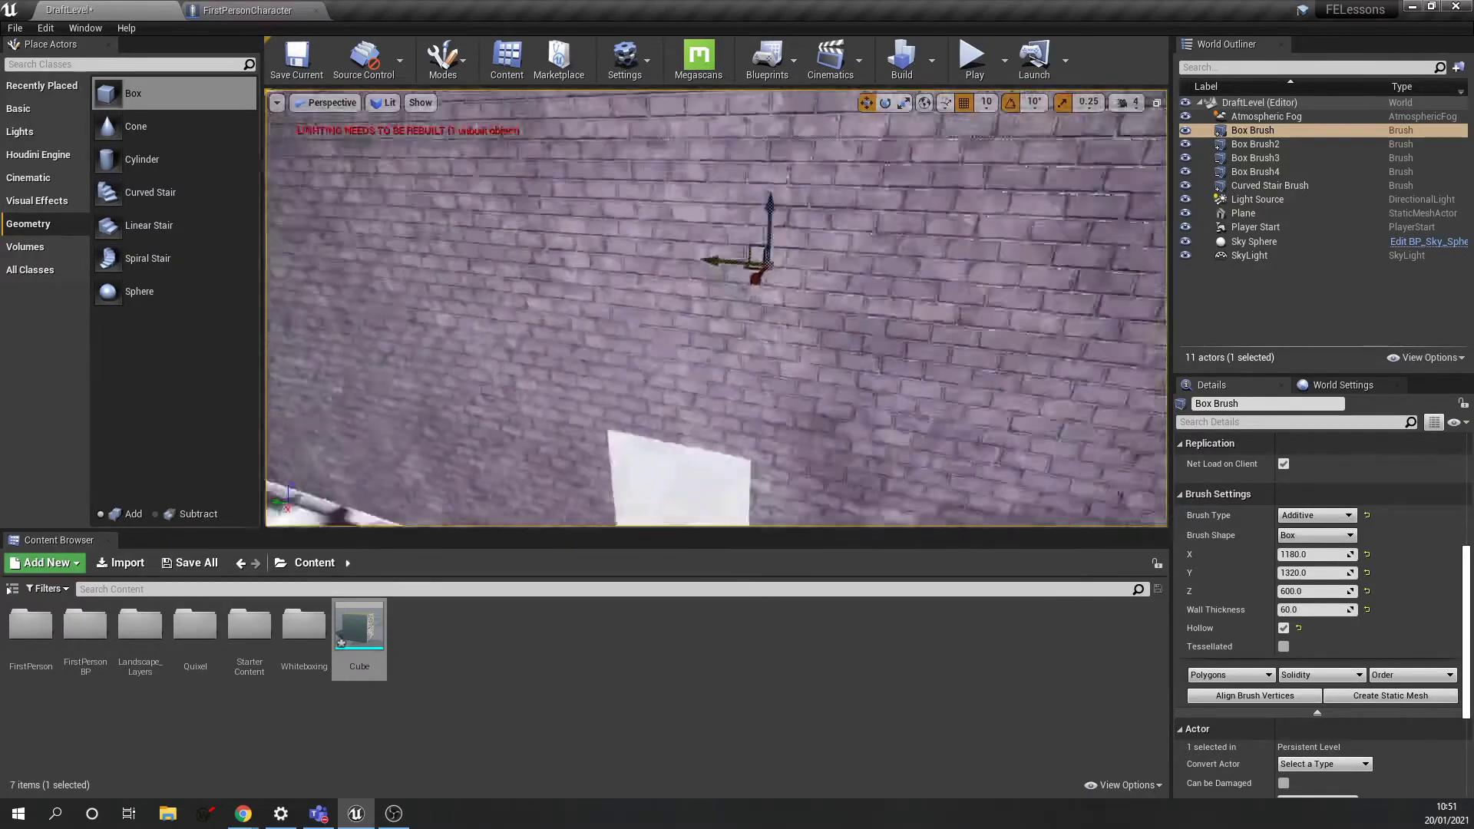
pyautogui.scroll(-5, 716, 307)
pyautogui.moveTo(817, 238); pyautogui.dragTo(783, 269, button='right')
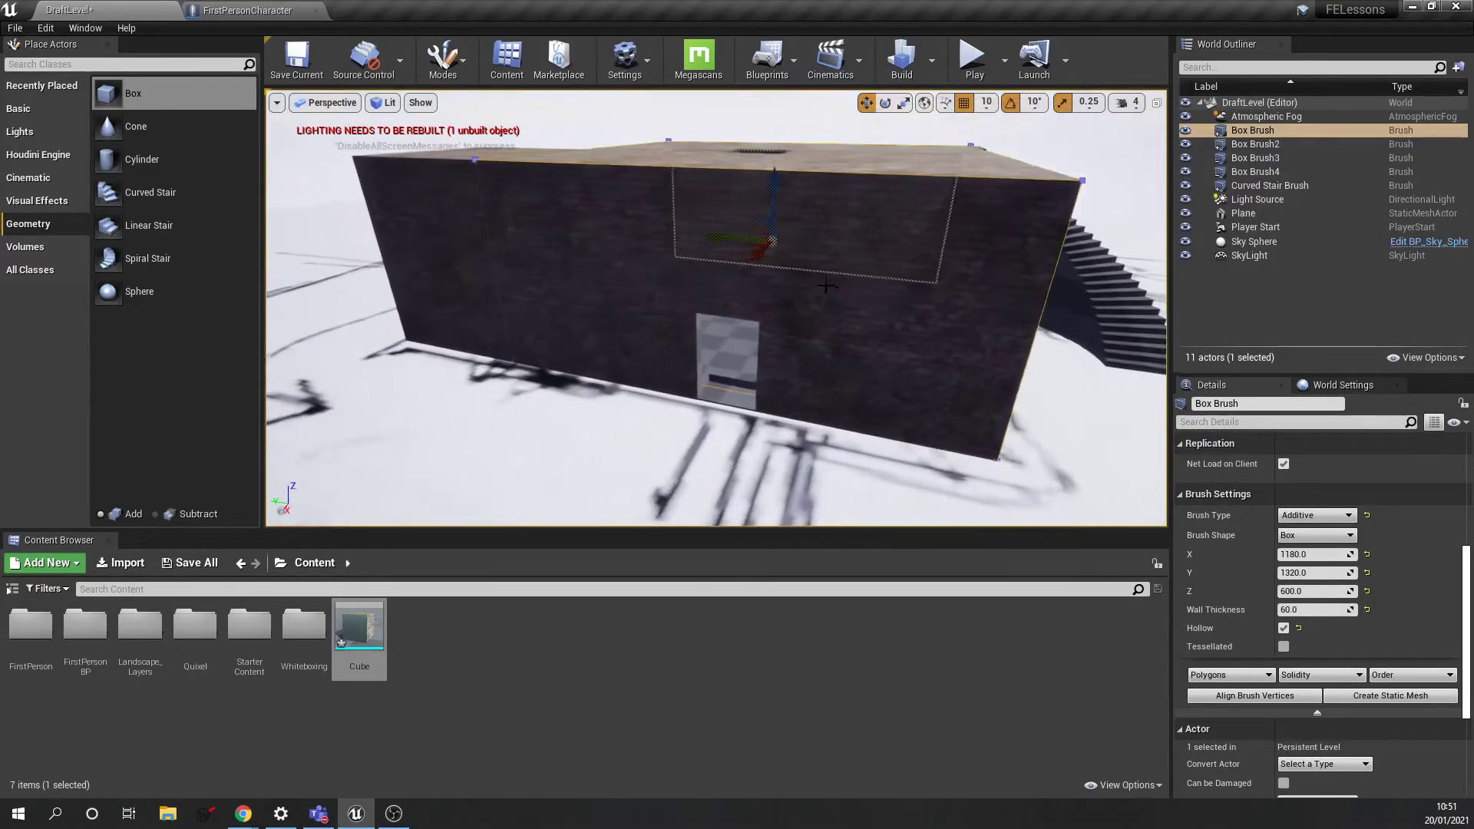
pyautogui.moveTo(831, 286)
pyautogui.mouseDown(button='right')
pyautogui.moveTo(830, 207)
pyautogui.moveTo(831, 286)
pyautogui.moveTo(814, 286)
pyautogui.moveTo(883, 292)
pyautogui.mouseUp(button='right')
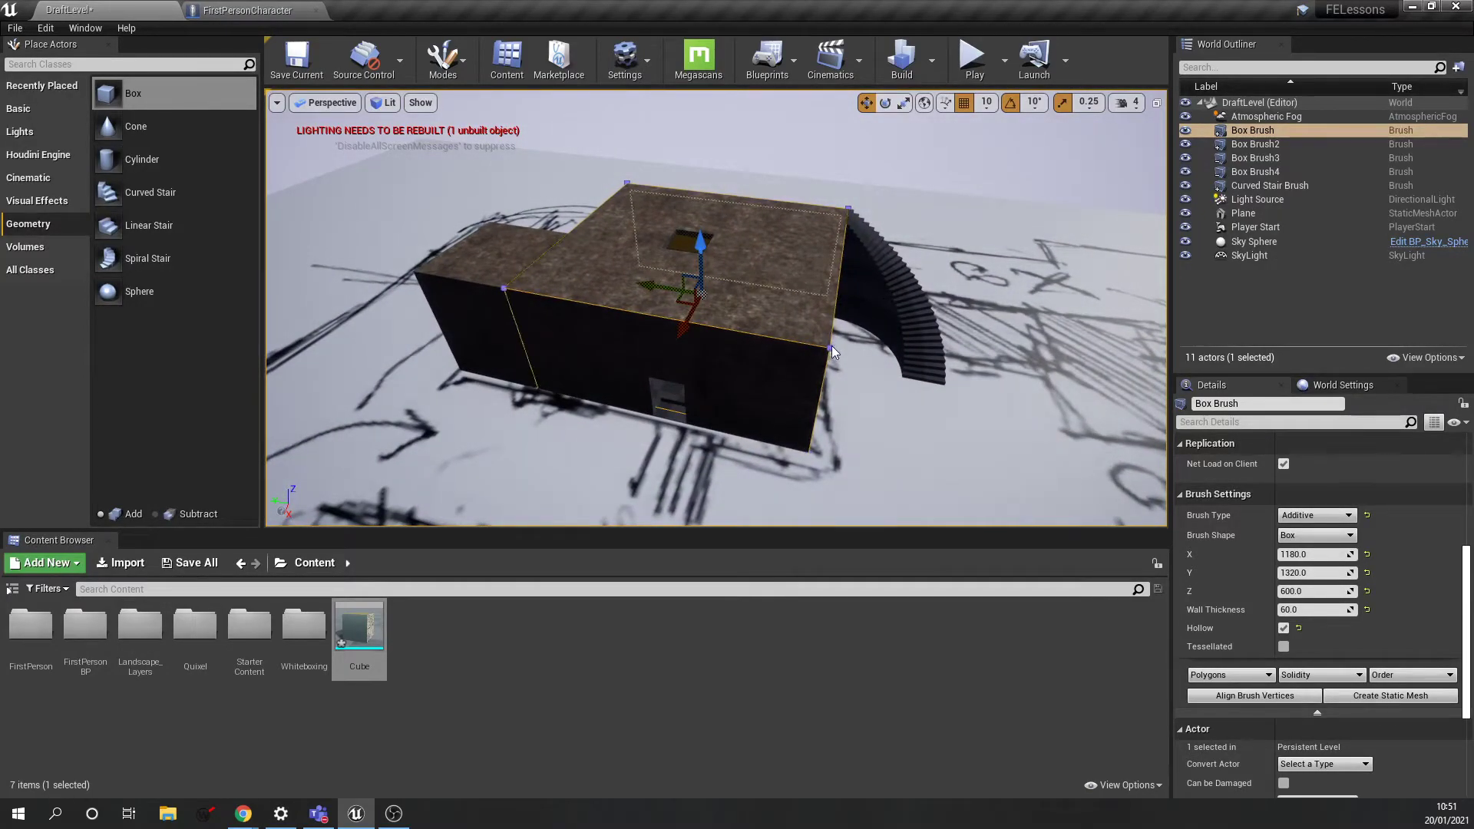
# Examine the building's front brick wall around the doorway and select that wall face
pyautogui.moveTo(831, 352); pyautogui.dragTo(783, 403, button='right')
pyautogui.moveTo(831, 353); pyautogui.dragTo(831, 352, button='right')
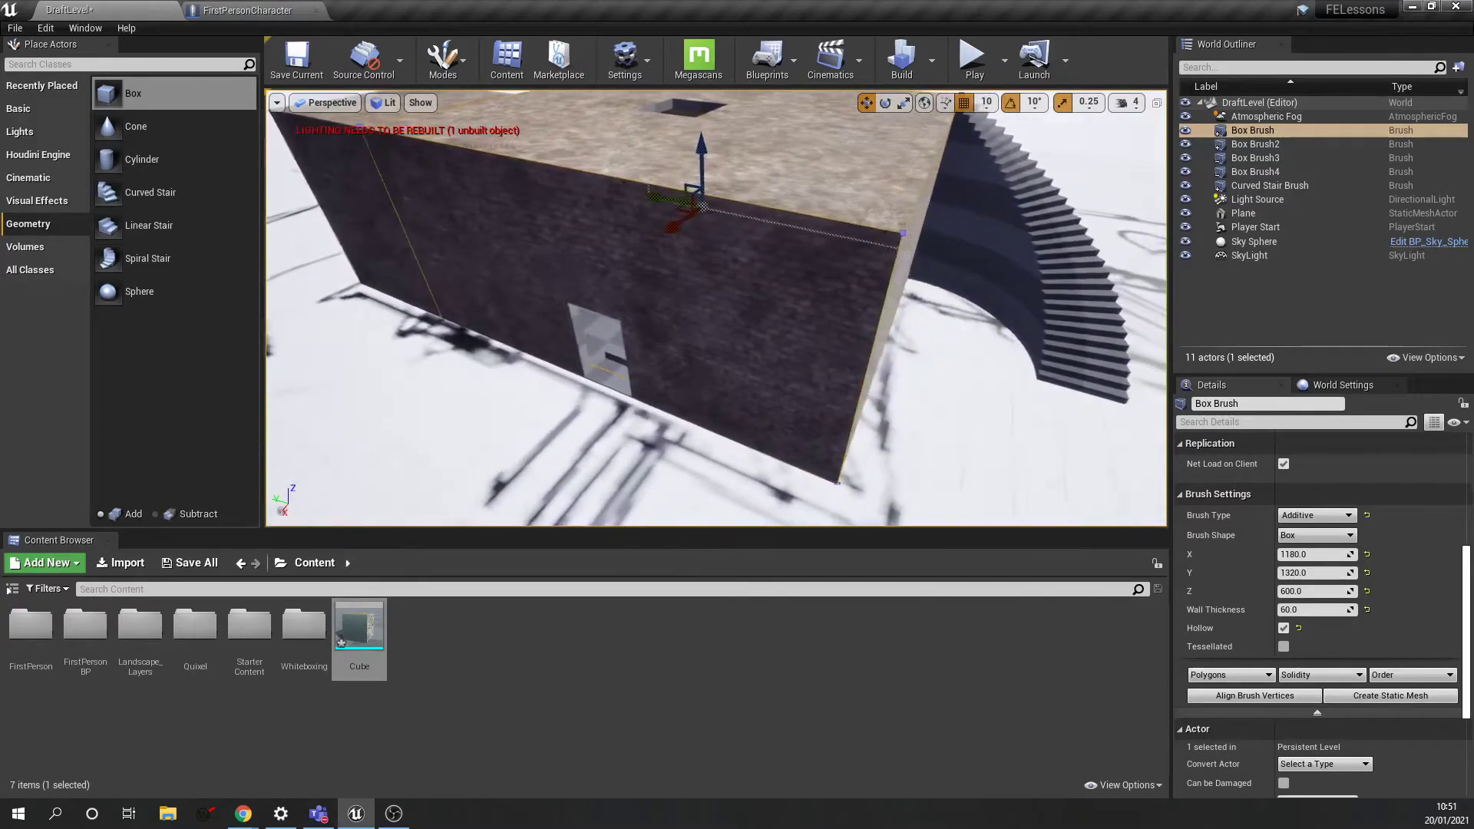
pyautogui.moveTo(794, 288)
pyautogui.mouseDown(button='right')
pyautogui.moveTo(779, 289)
pyautogui.moveTo(807, 197)
pyautogui.moveTo(857, 217)
pyautogui.moveTo(867, 204)
pyautogui.moveTo(874, 242)
pyautogui.mouseUp(button='right')
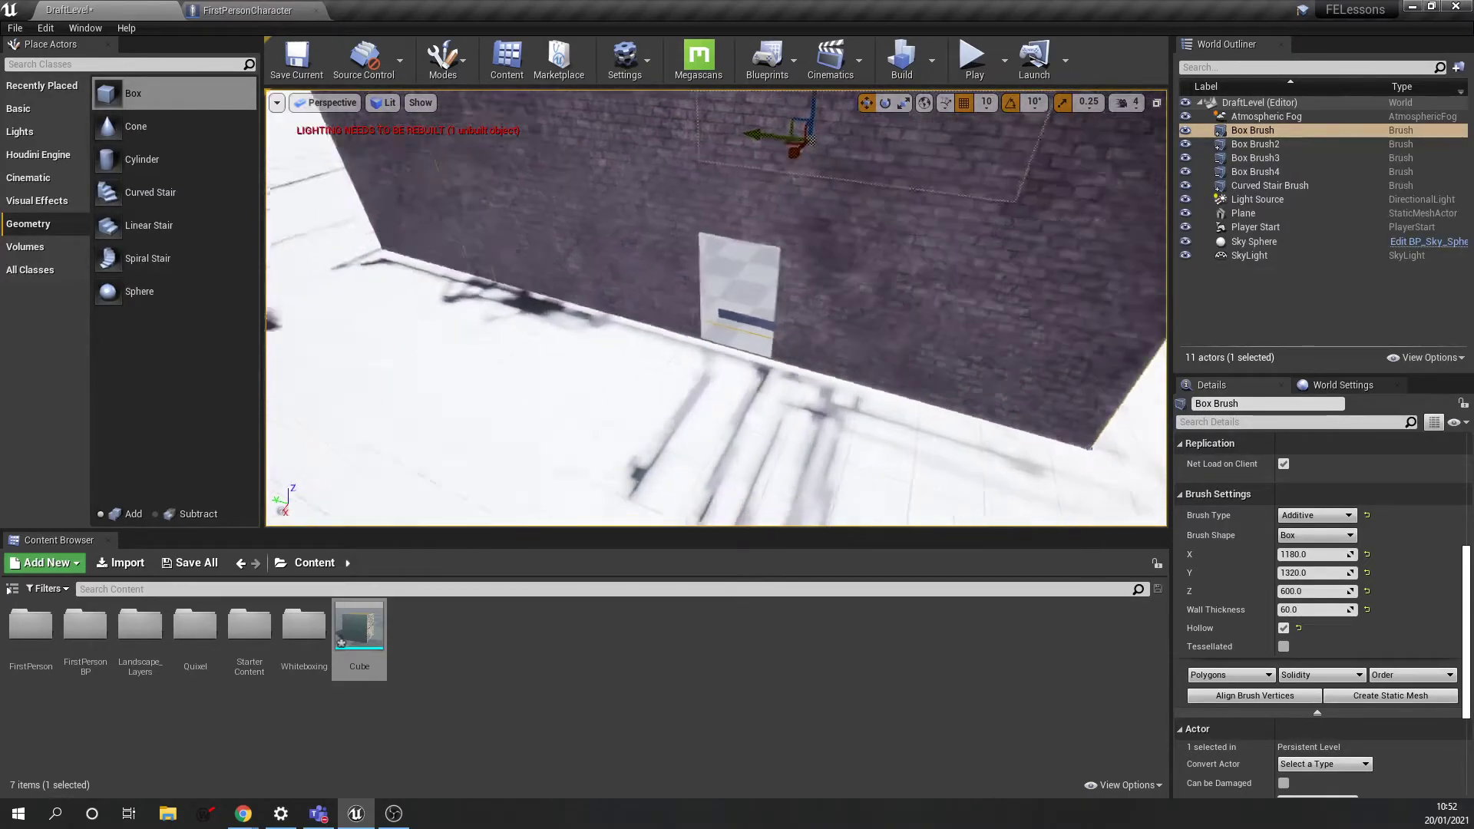
pyautogui.moveTo(874, 243); pyautogui.dragTo(873, 242, button='right')
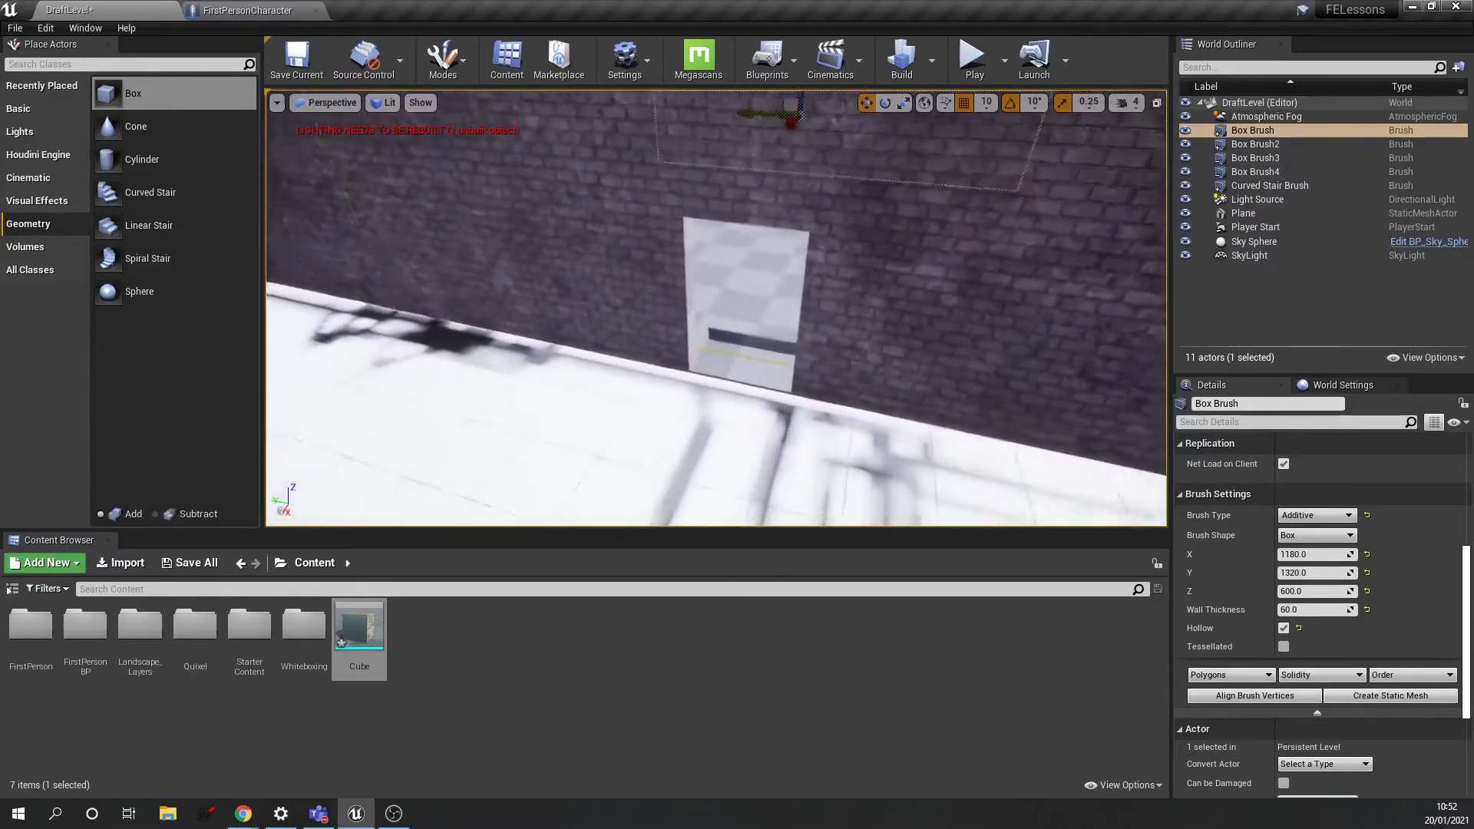
pyautogui.press('s')
pyautogui.moveTo(874, 243)
pyautogui.mouseDown(button='right')
pyautogui.moveTo(863, 209)
pyautogui.moveTo(875, 215)
pyautogui.mouseUp(button='right')
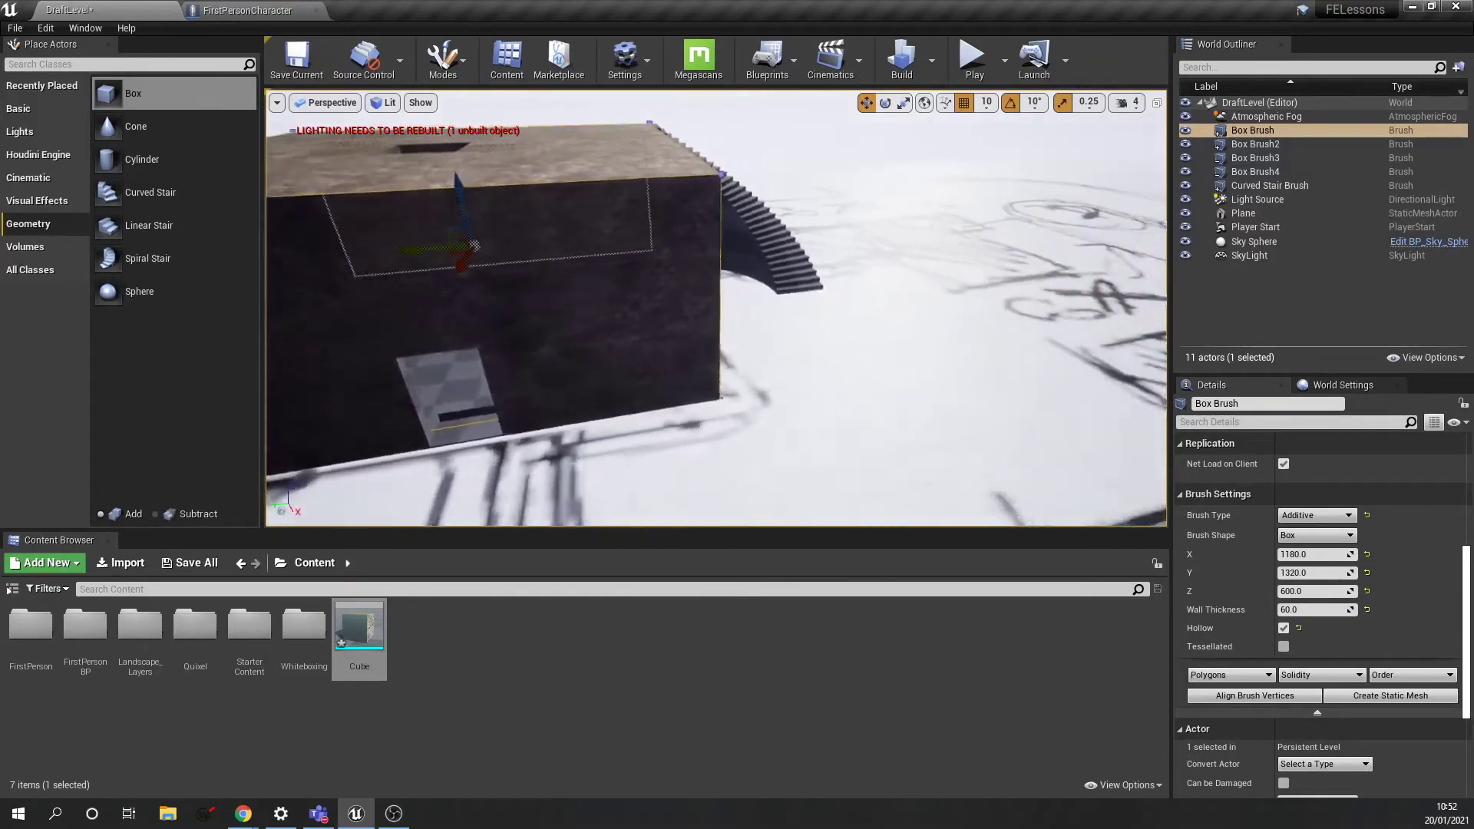
pyautogui.moveTo(875, 215); pyautogui.dragTo(832, 216, button='right')
pyautogui.press('d')
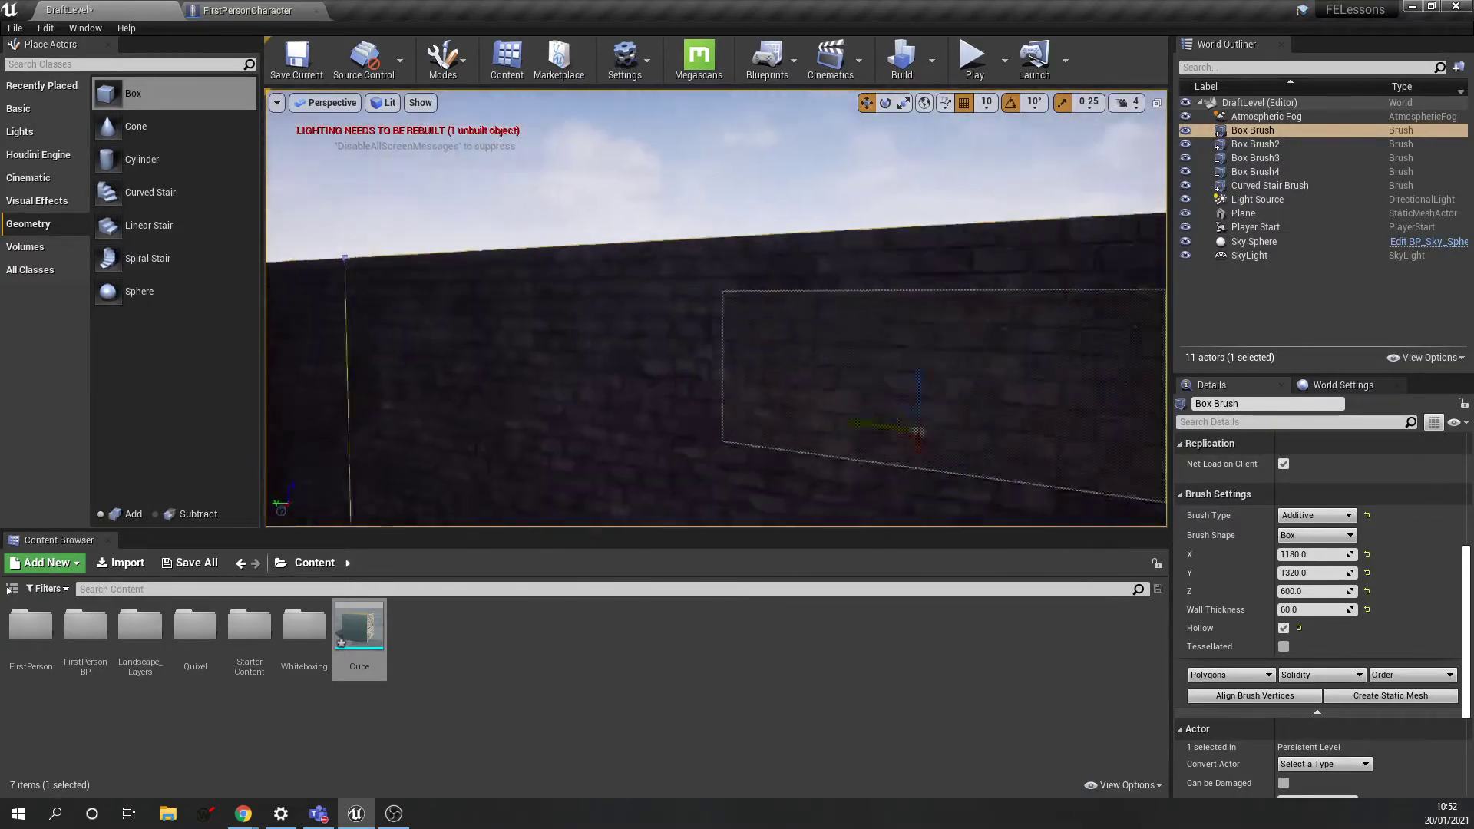
pyautogui.moveTo(716, 307); pyautogui.dragTo(716, 400, button='right')
pyautogui.press('d')
pyautogui.moveTo(740, 314); pyautogui.dragTo(739, 314, button='right')
pyautogui.click(740, 314)
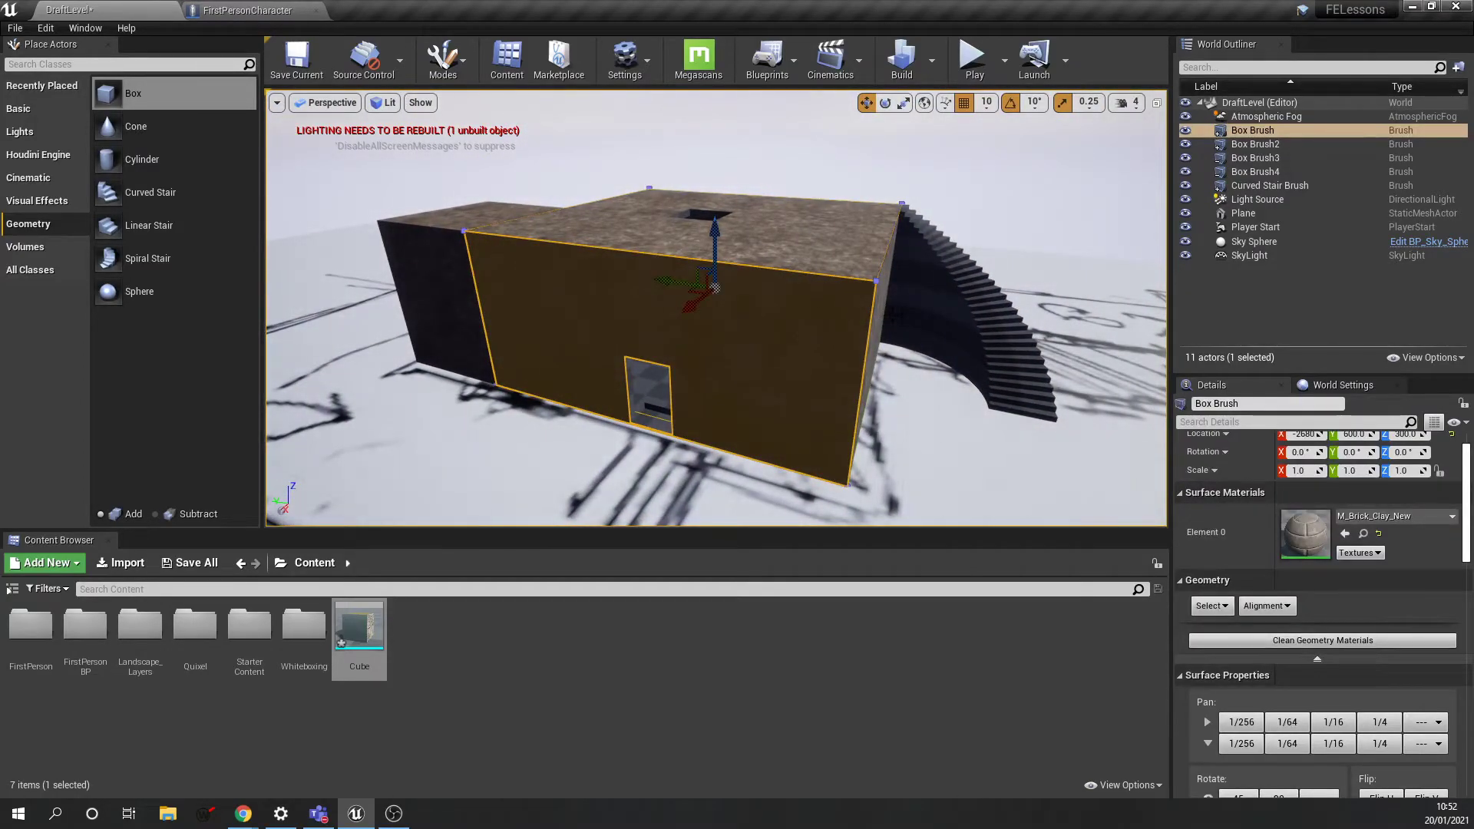
# Select all the building's geometry together: Box Brush, Box Brush2, Box Brush3, Box Brush4 and Curved Stair Brush
pyautogui.press('w')
pyautogui.moveTo(914, 310)
pyautogui.mouseDown(button='right')
pyautogui.moveTo(852, 314)
pyautogui.moveTo(913, 430)
pyautogui.moveTo(967, 269)
pyautogui.moveTo(937, 299)
pyautogui.moveTo(922, 391)
pyautogui.moveTo(837, 353)
pyautogui.moveTo(833, 414)
pyautogui.moveTo(825, 269)
pyautogui.moveTo(906, 296)
pyautogui.moveTo(844, 284)
pyautogui.moveTo(883, 184)
pyautogui.moveTo(913, 308)
pyautogui.mouseUp(button='right')
pyautogui.press('w')
pyautogui.press('s')
pyautogui.click(591, 268)
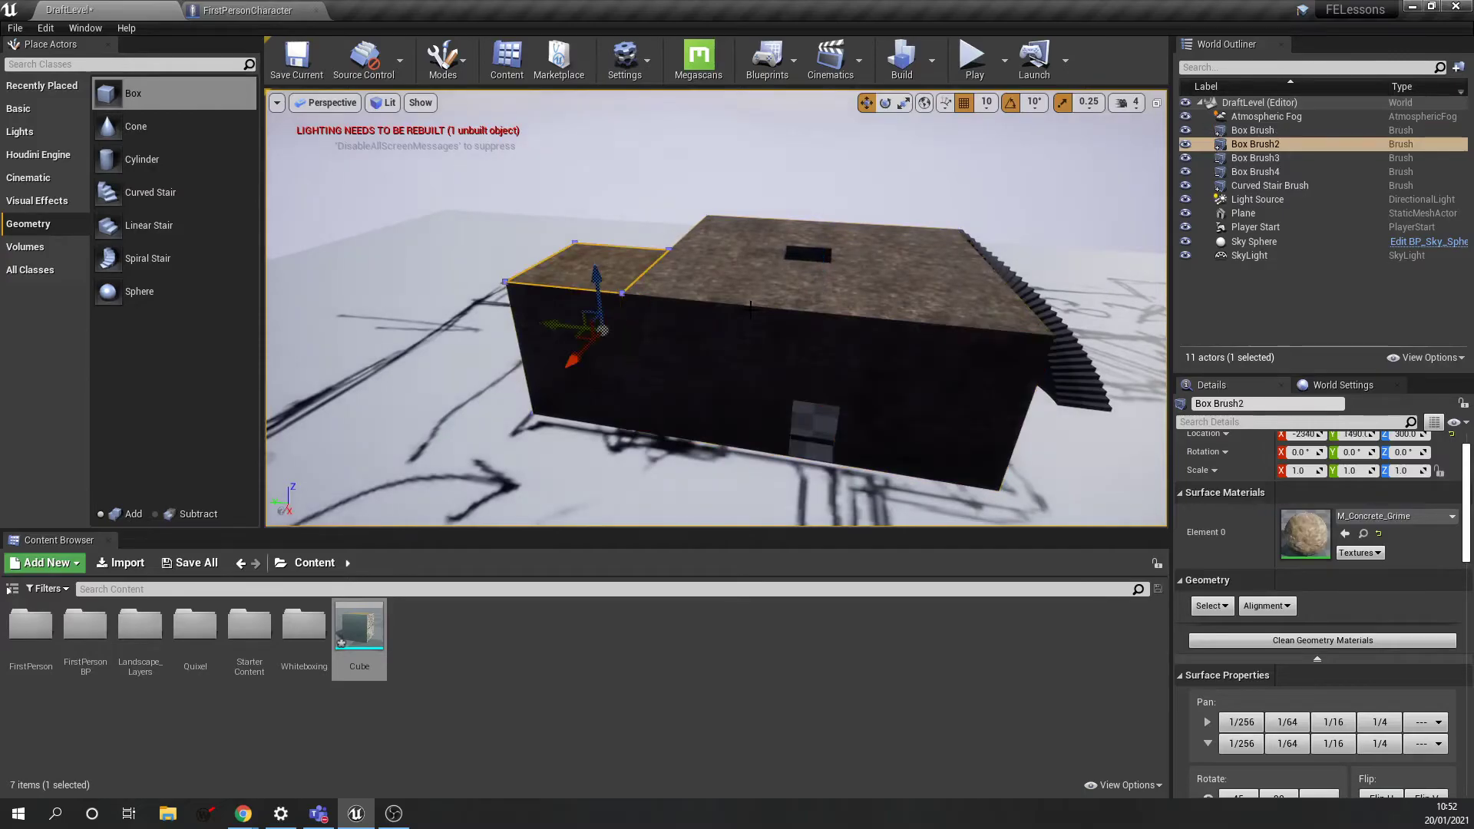
pyautogui.keyDown('ctrl'); pyautogui.click(738, 279); pyautogui.keyUp('ctrl')
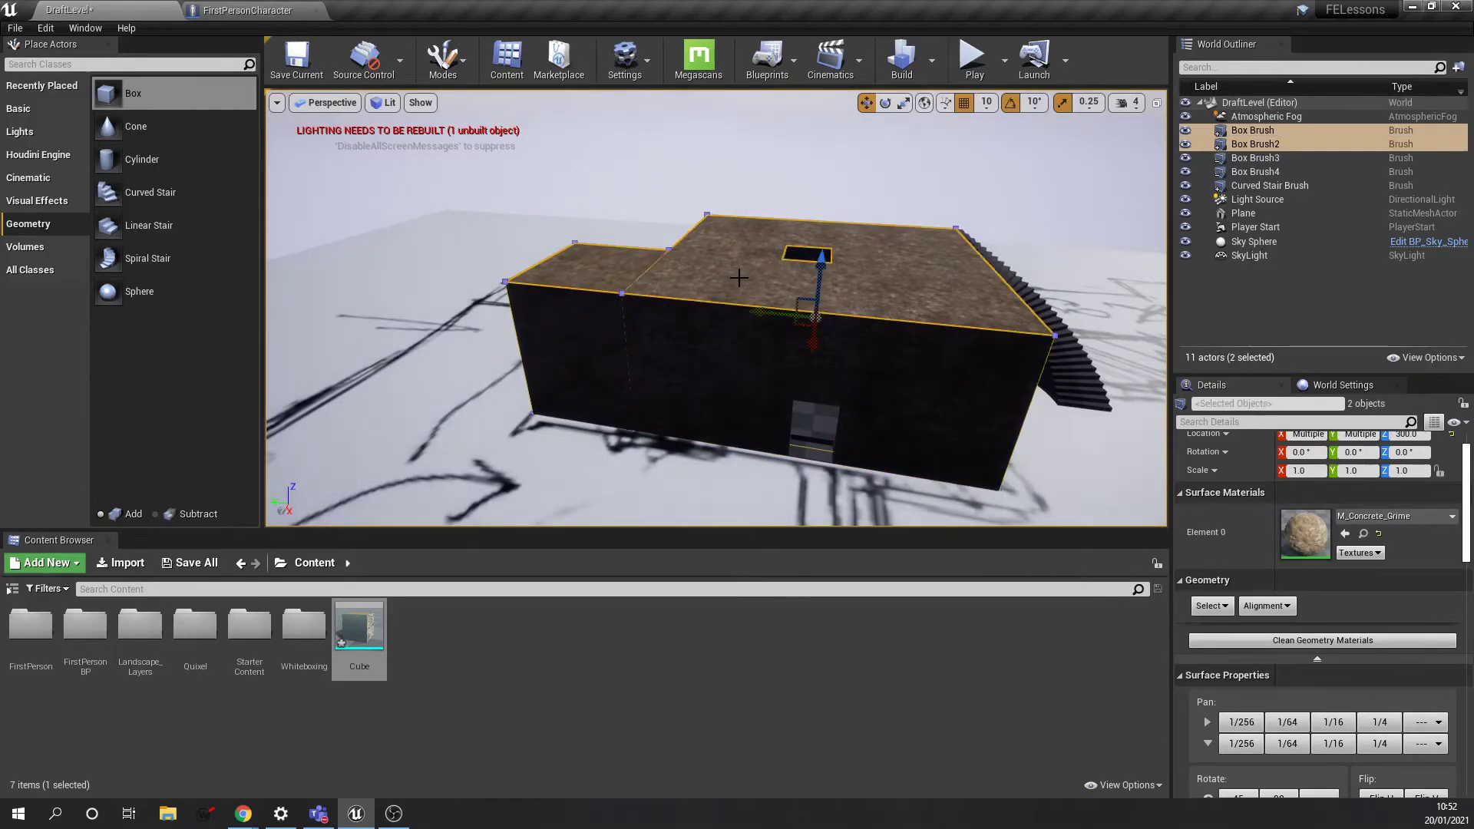
pyautogui.keyDown('ctrl'); pyautogui.click(1247, 158); pyautogui.keyUp('ctrl')
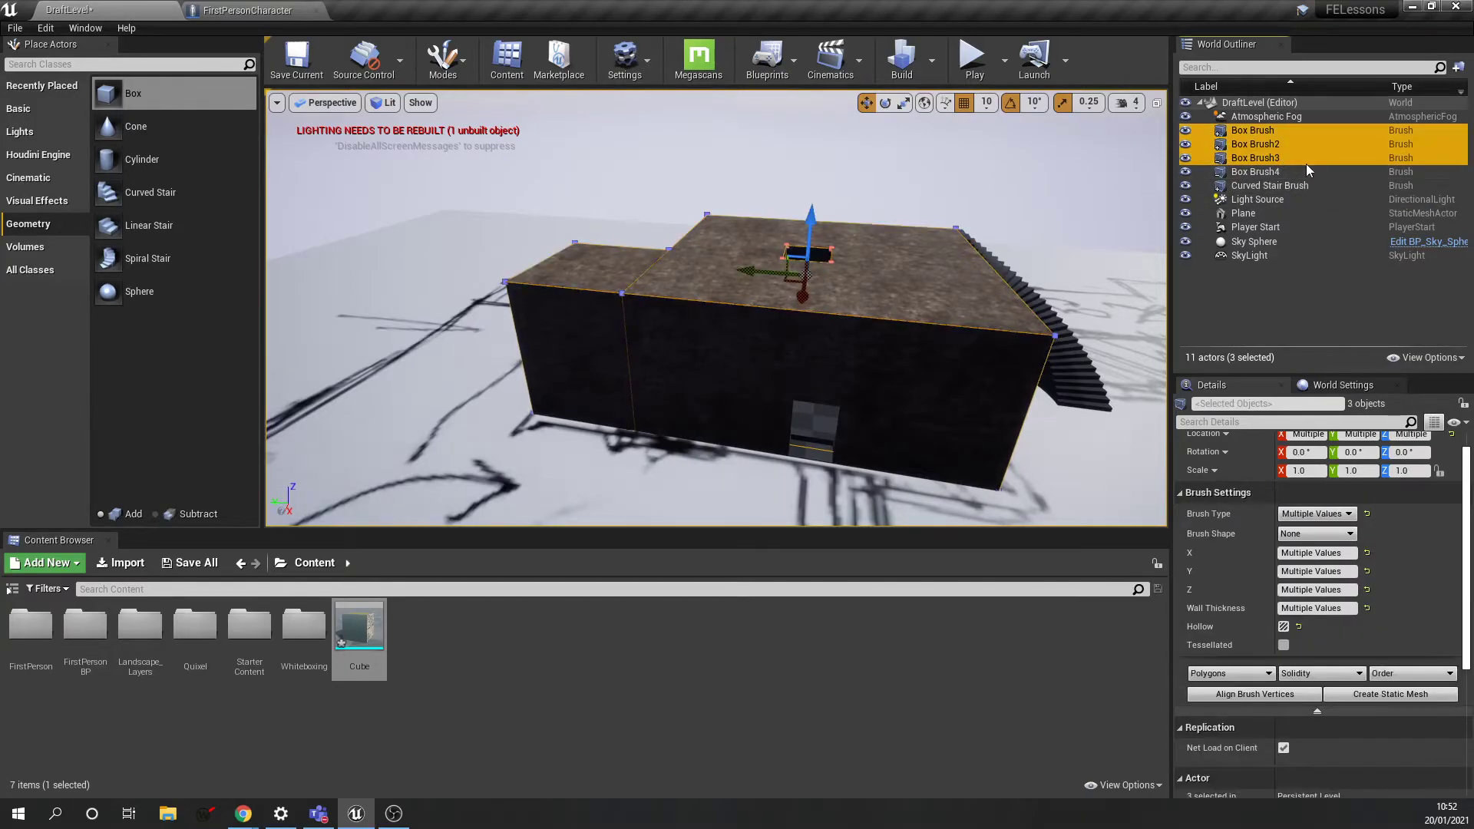
pyautogui.keyDown('ctrl'); pyautogui.click(1279, 172); pyautogui.keyUp('ctrl')
pyautogui.keyDown('ctrl'); pyautogui.click(1287, 186); pyautogui.keyUp('ctrl')
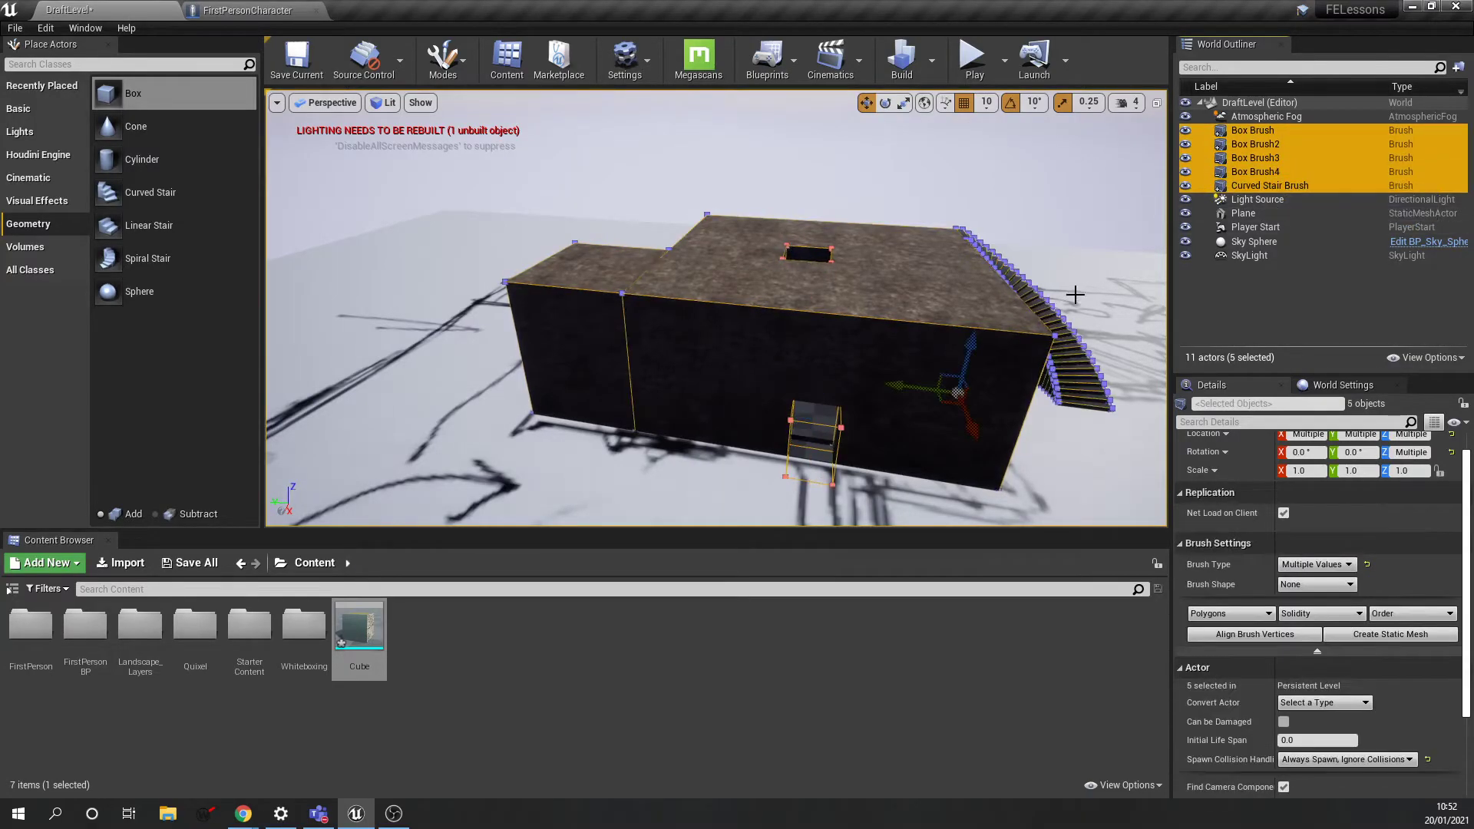
# Review the selected building brushes and locate the Create Static Mesh option in their advanced Brush Settings
pyautogui.moveTo(949, 310)
pyautogui.mouseDown(button='right')
pyautogui.moveTo(899, 354)
pyautogui.moveTo(859, 338)
pyautogui.moveTo(803, 355)
pyautogui.moveTo(733, 253)
pyautogui.moveTo(771, 229)
pyautogui.mouseUp(button='right')
pyautogui.press('w')
pyautogui.moveTo(717, 307)
pyautogui.mouseDown(button='right')
pyautogui.moveTo(722, 429)
pyautogui.moveTo(714, 384)
pyautogui.moveTo(757, 392)
pyautogui.moveTo(737, 361)
pyautogui.moveTo(775, 399)
pyautogui.mouseUp(button='right')
pyautogui.press('s')
pyautogui.moveTo(1152, 253); pyautogui.dragTo(1163, 134, button='right')
pyautogui.press('s')
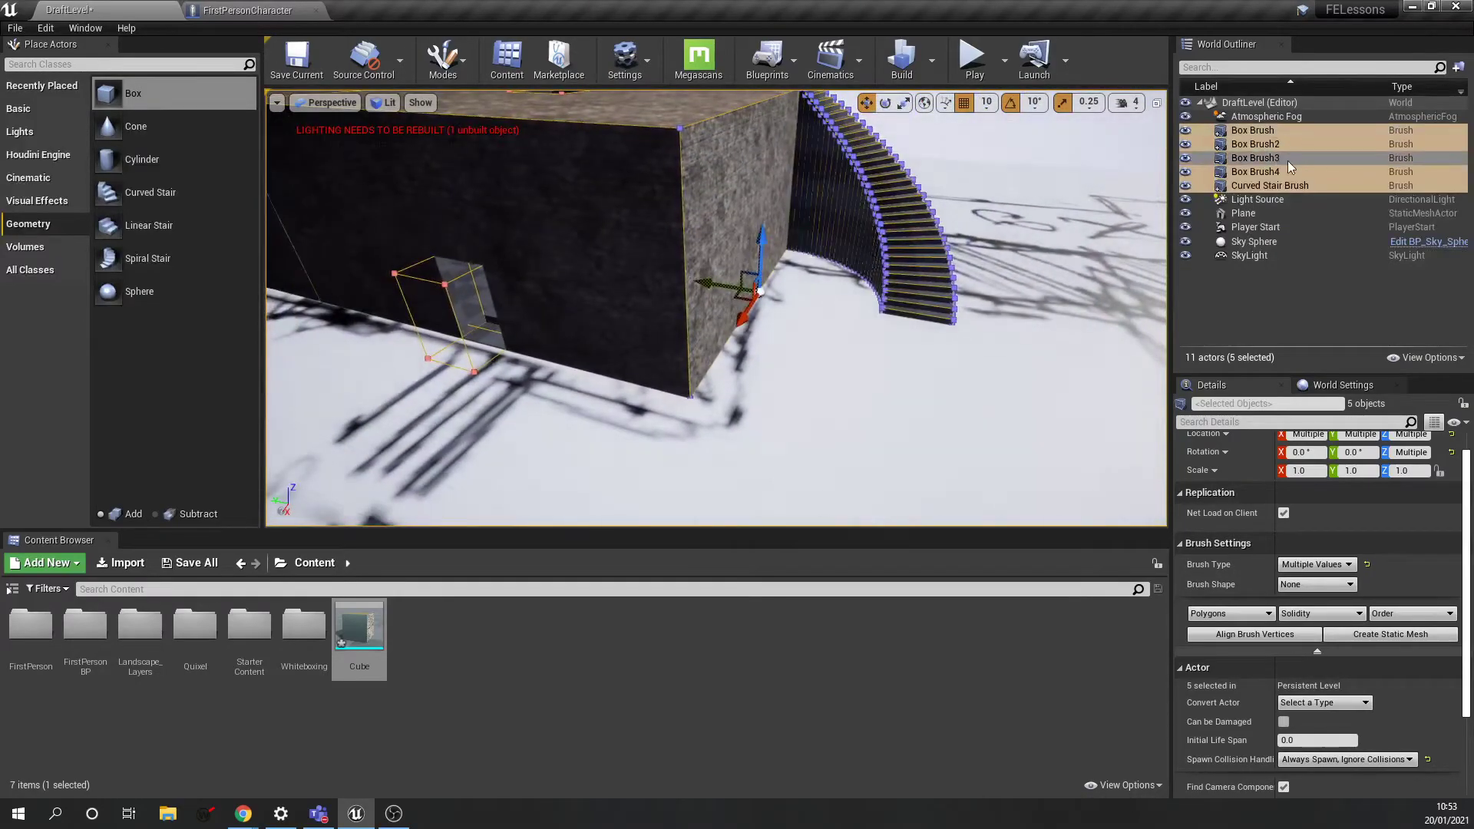
pyautogui.moveTo(1467, 468)
pyautogui.mouseDown()
pyautogui.moveTo(1467, 450)
pyautogui.moveTo(1467, 486)
pyautogui.mouseUp()
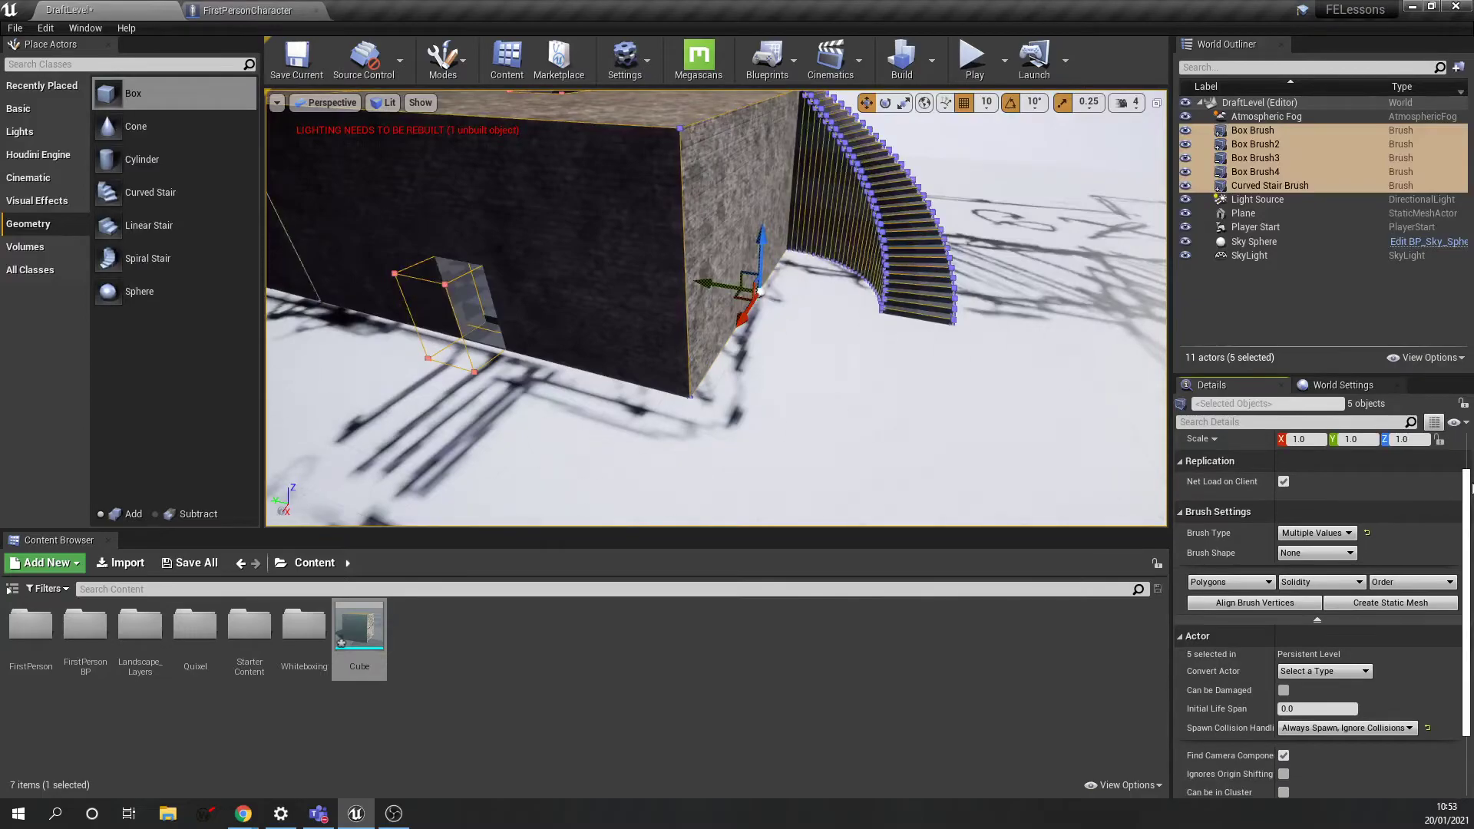
pyautogui.click(1316, 620)
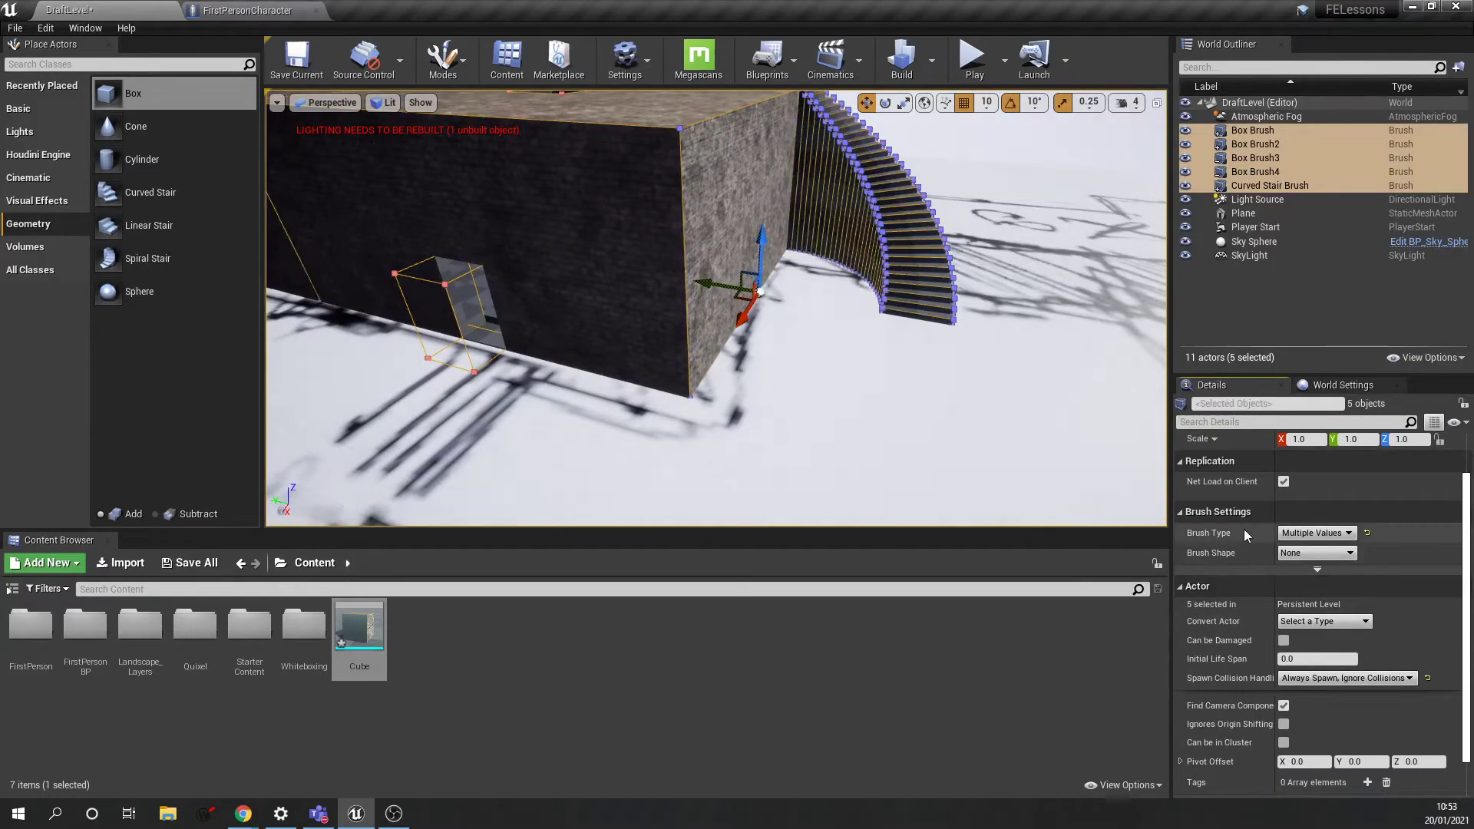
pyautogui.click(1317, 571)
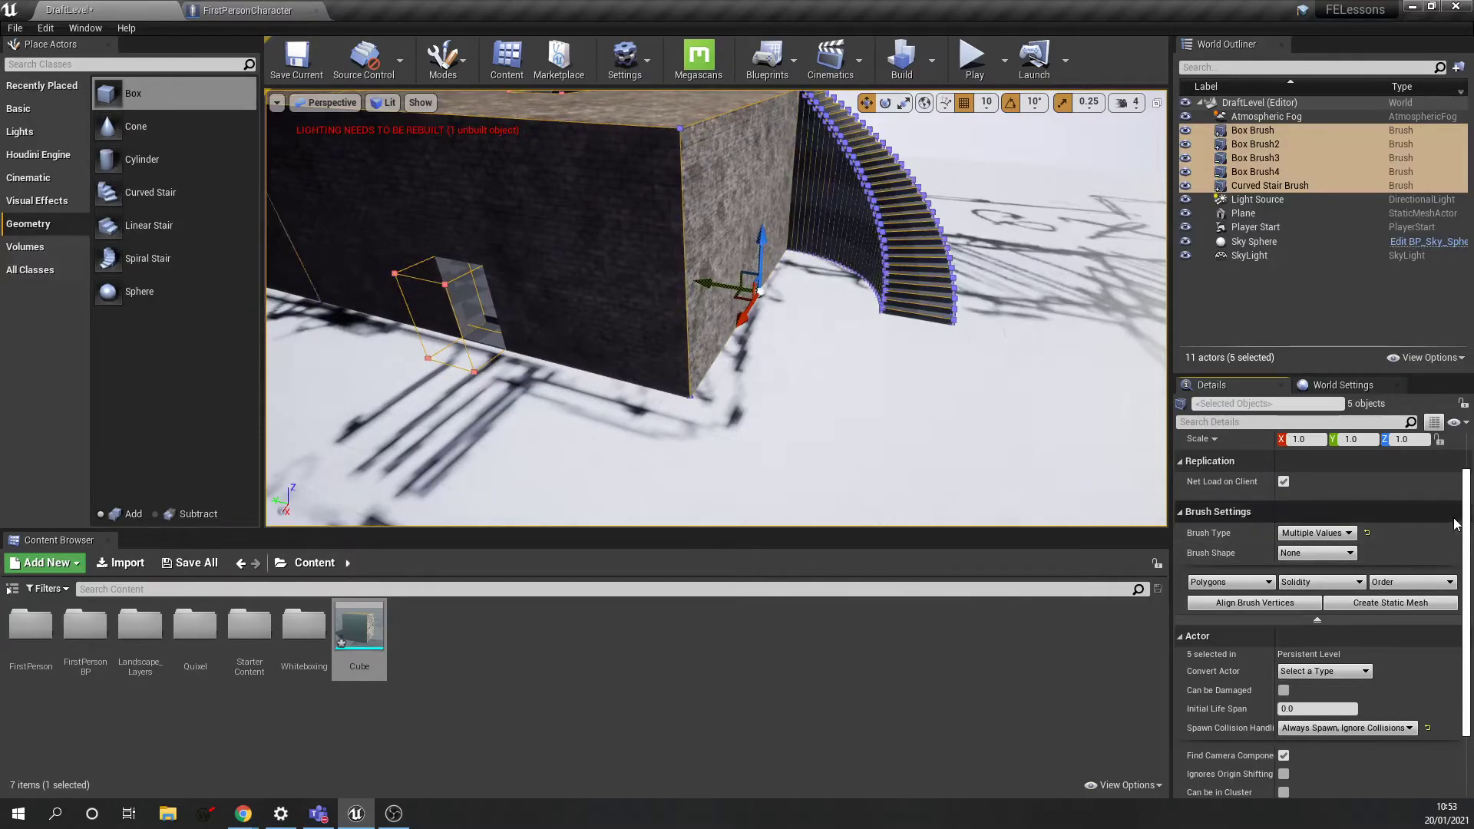
pyautogui.moveTo(1469, 511); pyautogui.dragTo(1466, 514)
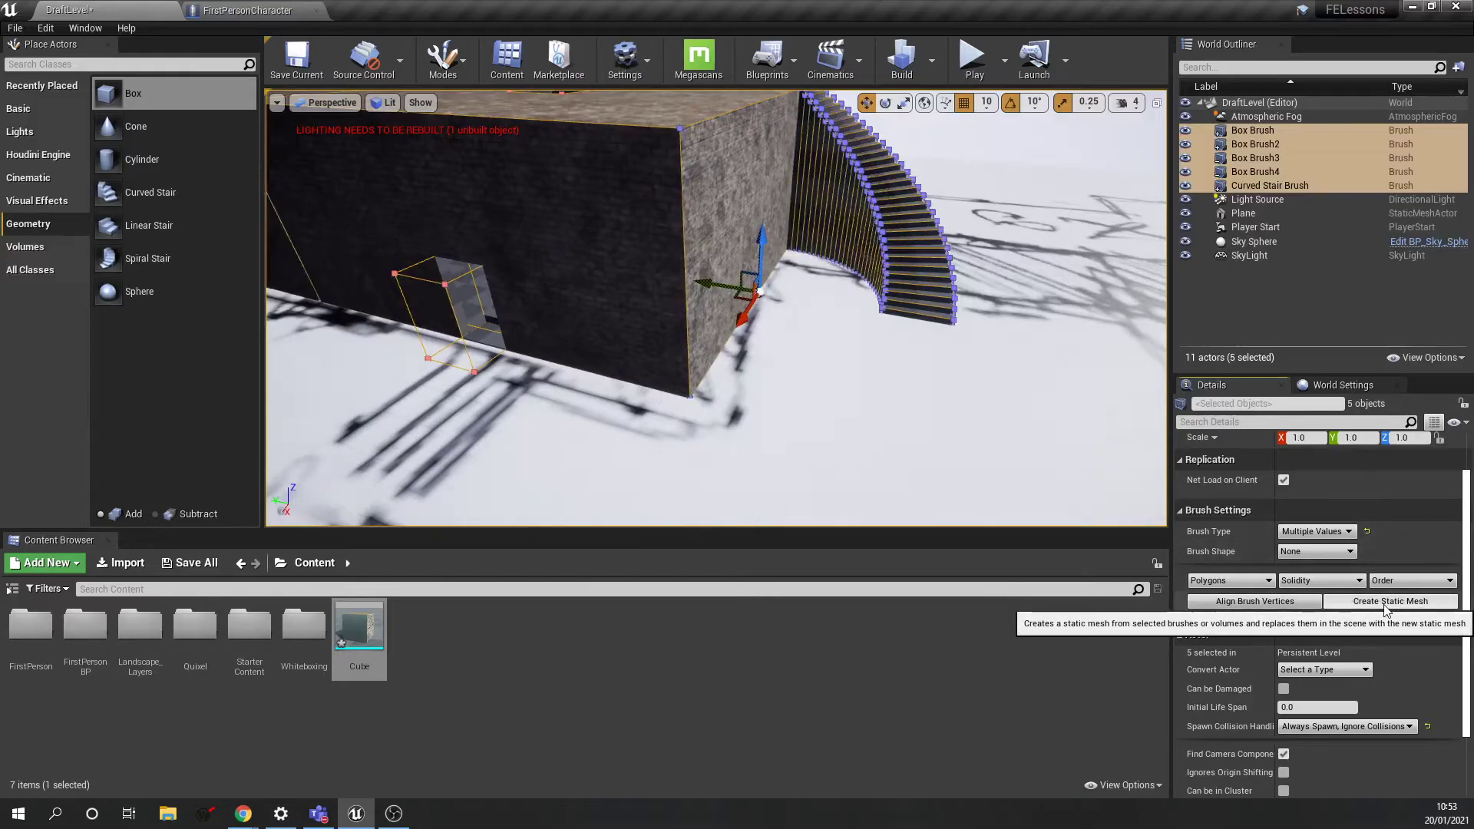
pyautogui.moveTo(1063, 470); pyautogui.dragTo(982, 426, button='right')
pyautogui.moveTo(1059, 538); pyautogui.dragTo(1063, 467)
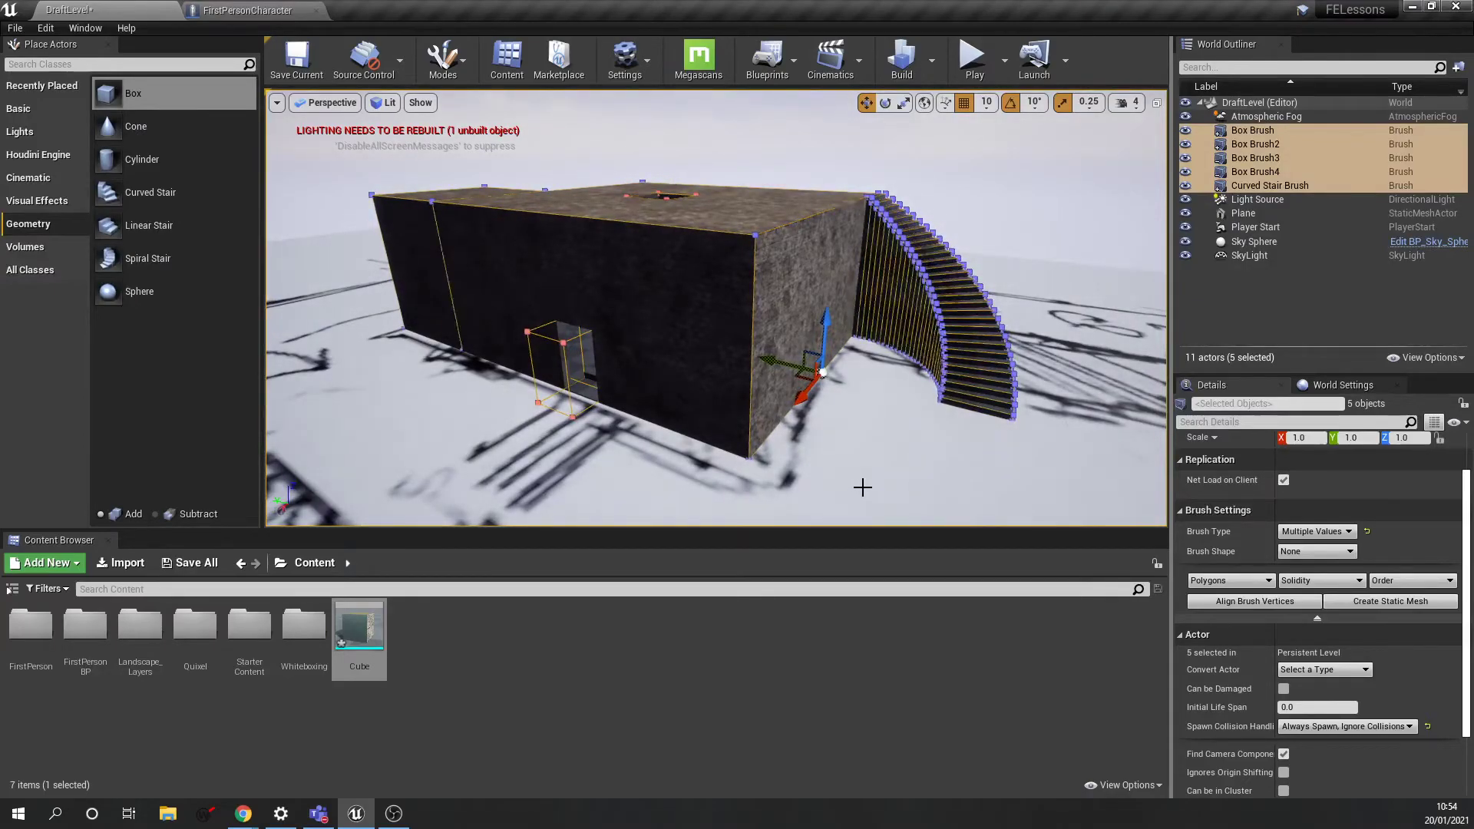
pyautogui.moveTo(855, 436)
pyautogui.mouseDown(button='right')
pyautogui.moveTo(854, 399)
pyautogui.moveTo(859, 438)
pyautogui.moveTo(838, 439)
pyautogui.mouseUp(button='right')
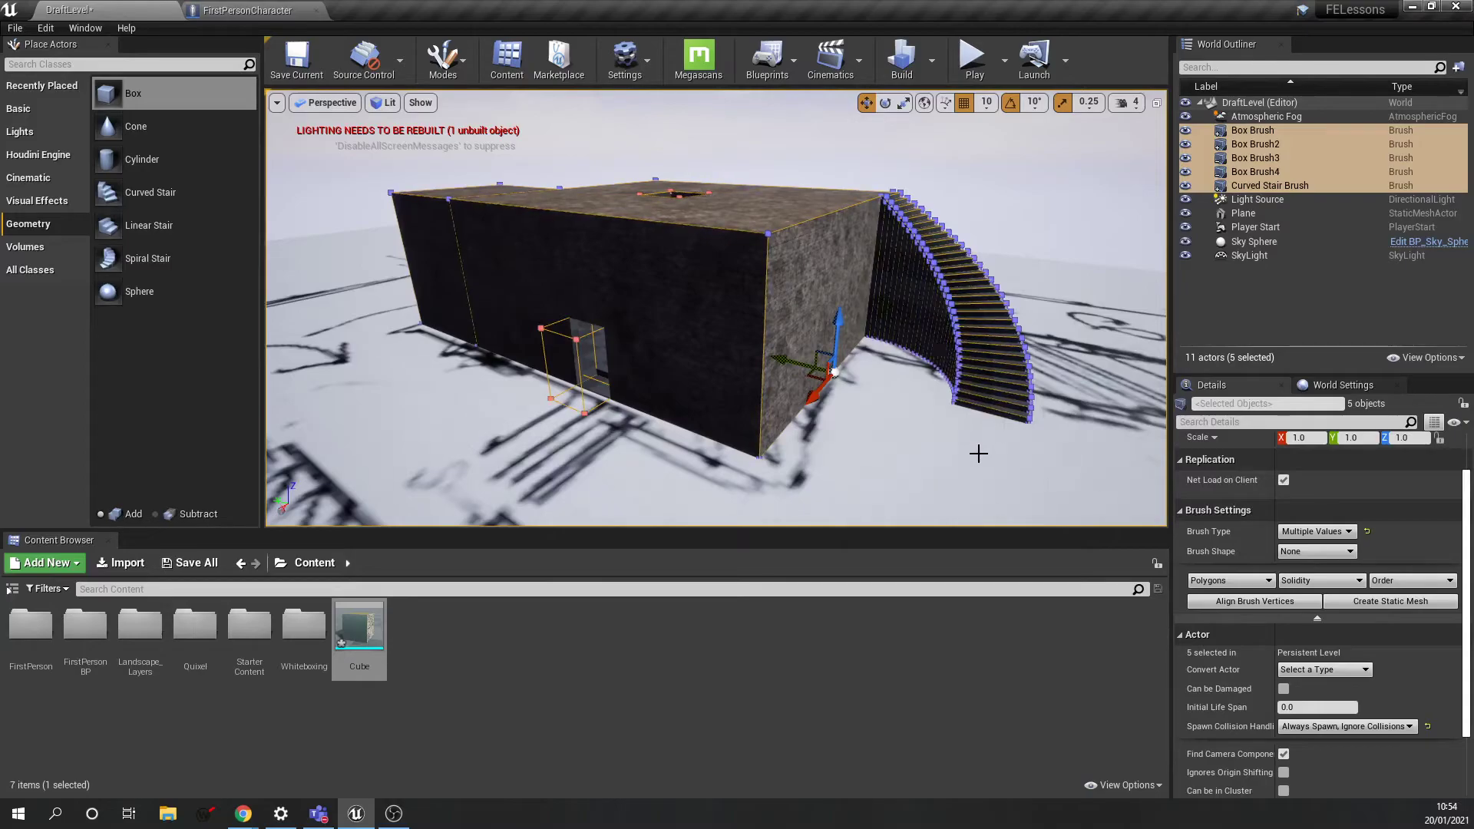
# Try adding the Light Source to the building's brush selection, and deselect it again
pyautogui.moveTo(990, 454); pyautogui.dragTo(955, 439, button='right')
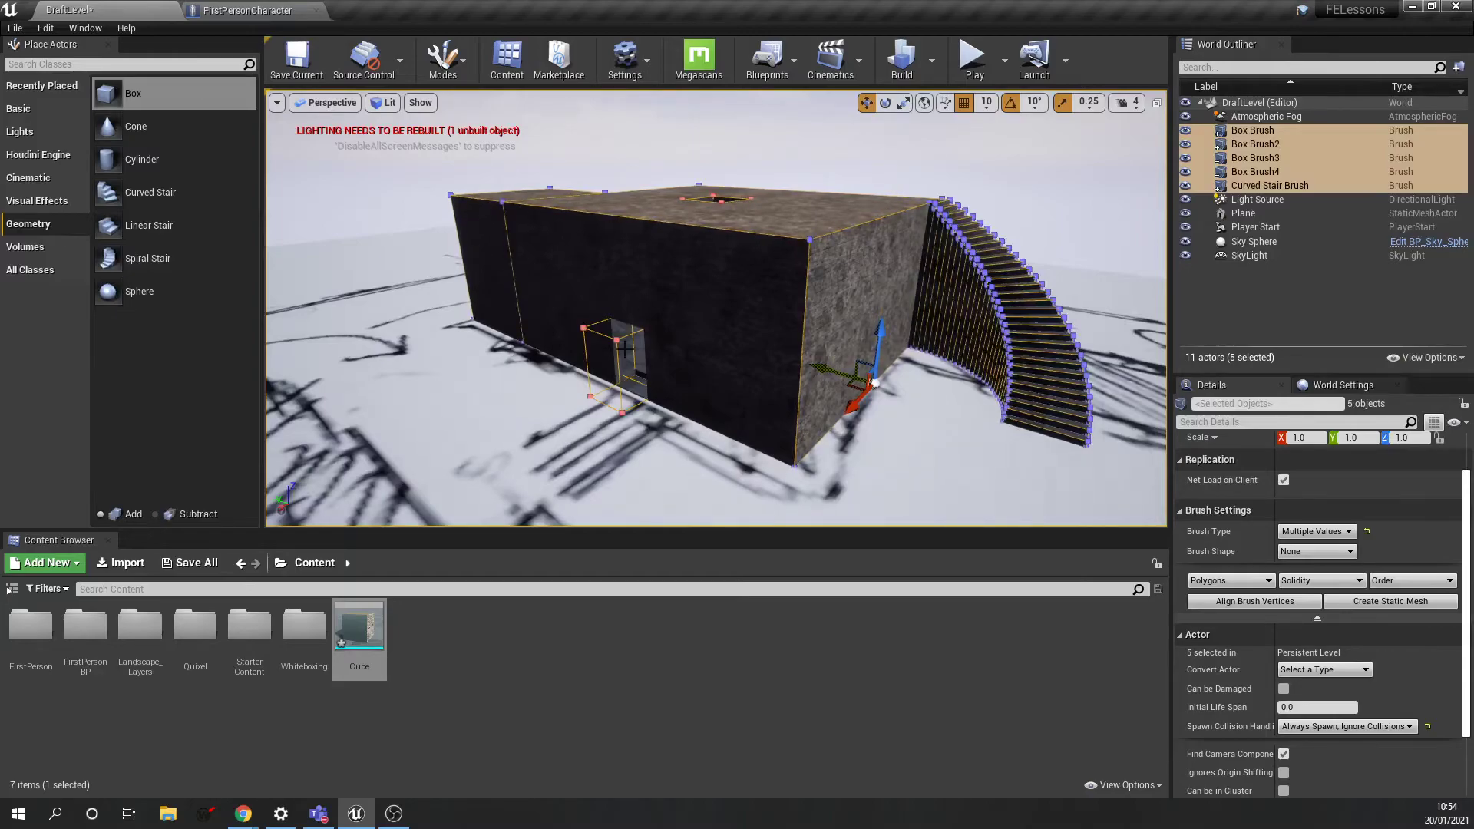
pyautogui.moveTo(715, 307); pyautogui.dragTo(703, 284, button='right')
pyautogui.moveTo(810, 436)
pyautogui.mouseDown(button='right')
pyautogui.moveTo(864, 421)
pyautogui.moveTo(802, 432)
pyautogui.mouseUp(button='right')
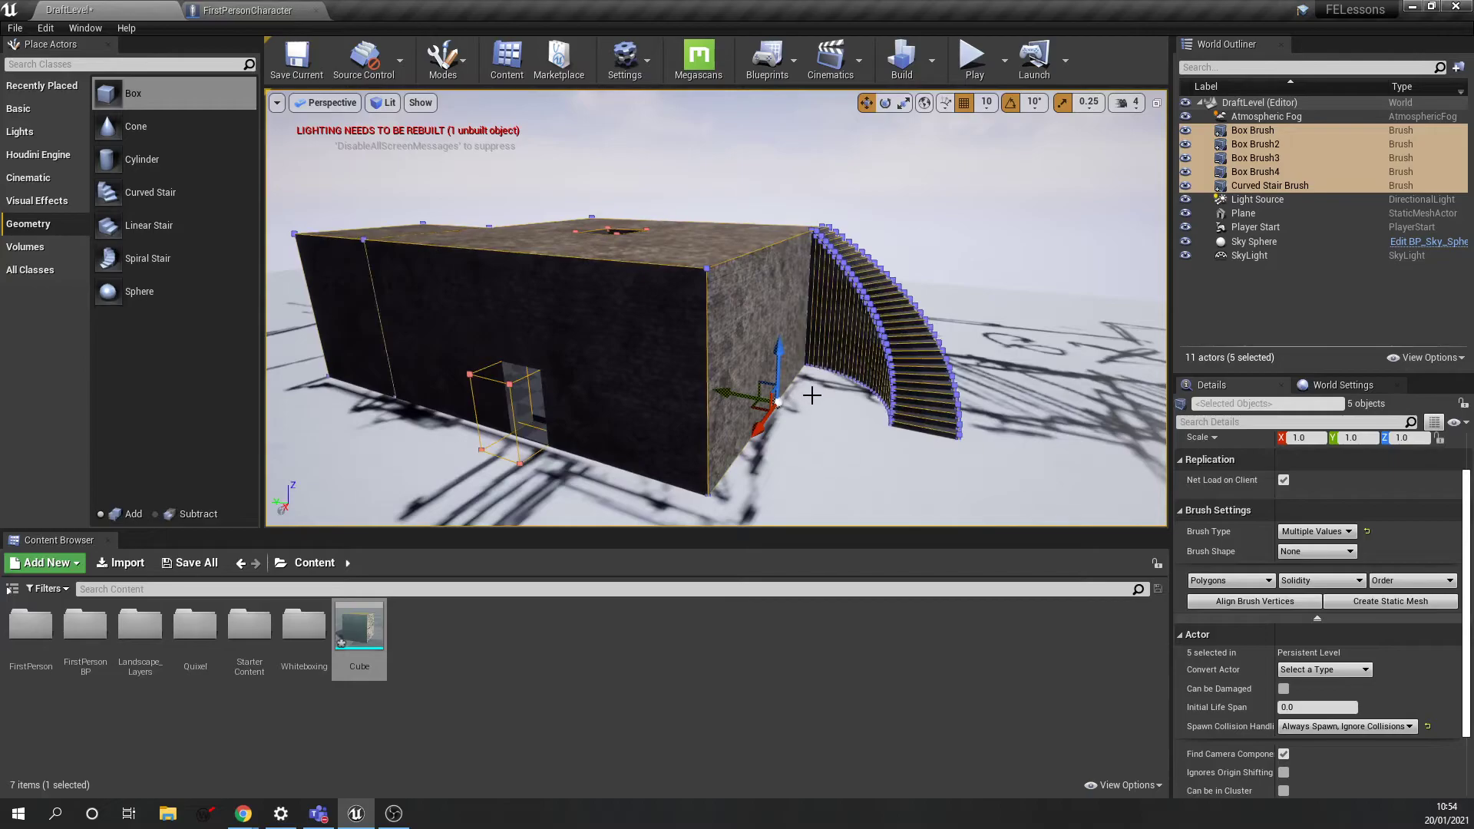
pyautogui.moveTo(830, 398); pyautogui.dragTo(837, 403, button='right')
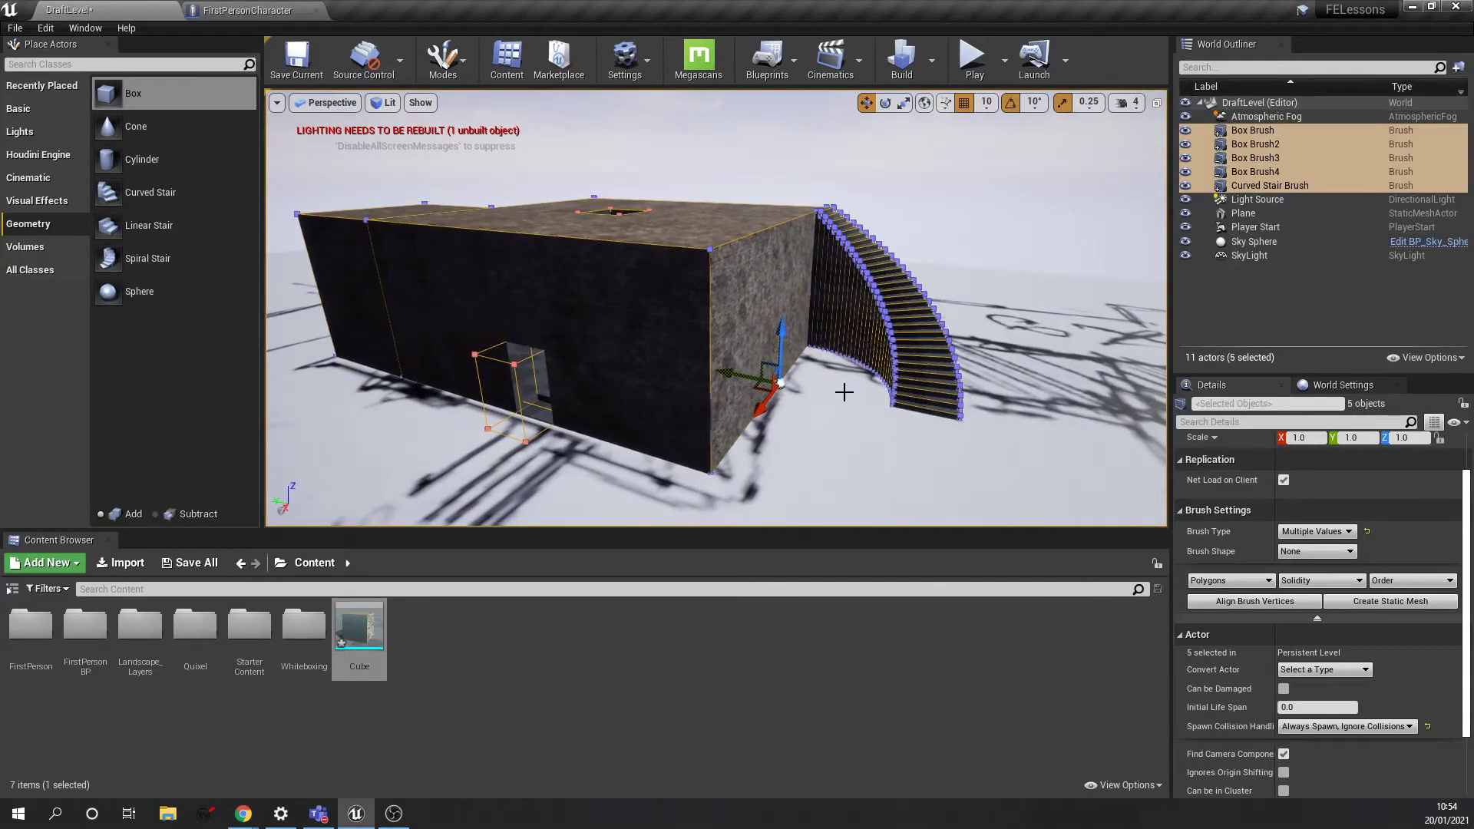
pyautogui.moveTo(846, 401); pyautogui.dragTo(841, 391, button='right')
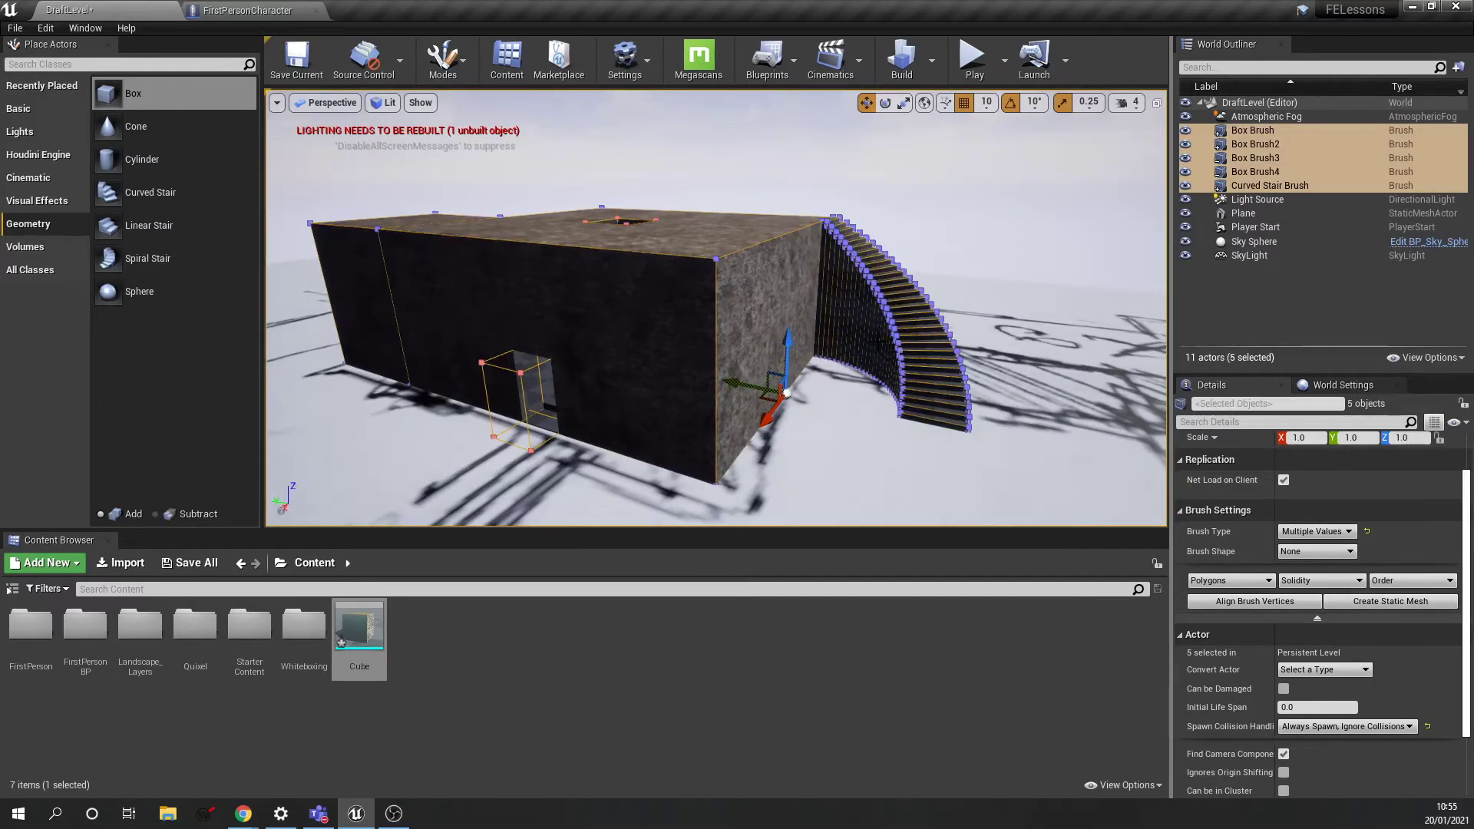
pyautogui.keyDown('ctrl'); pyautogui.click(1257, 201); pyautogui.keyUp('ctrl')
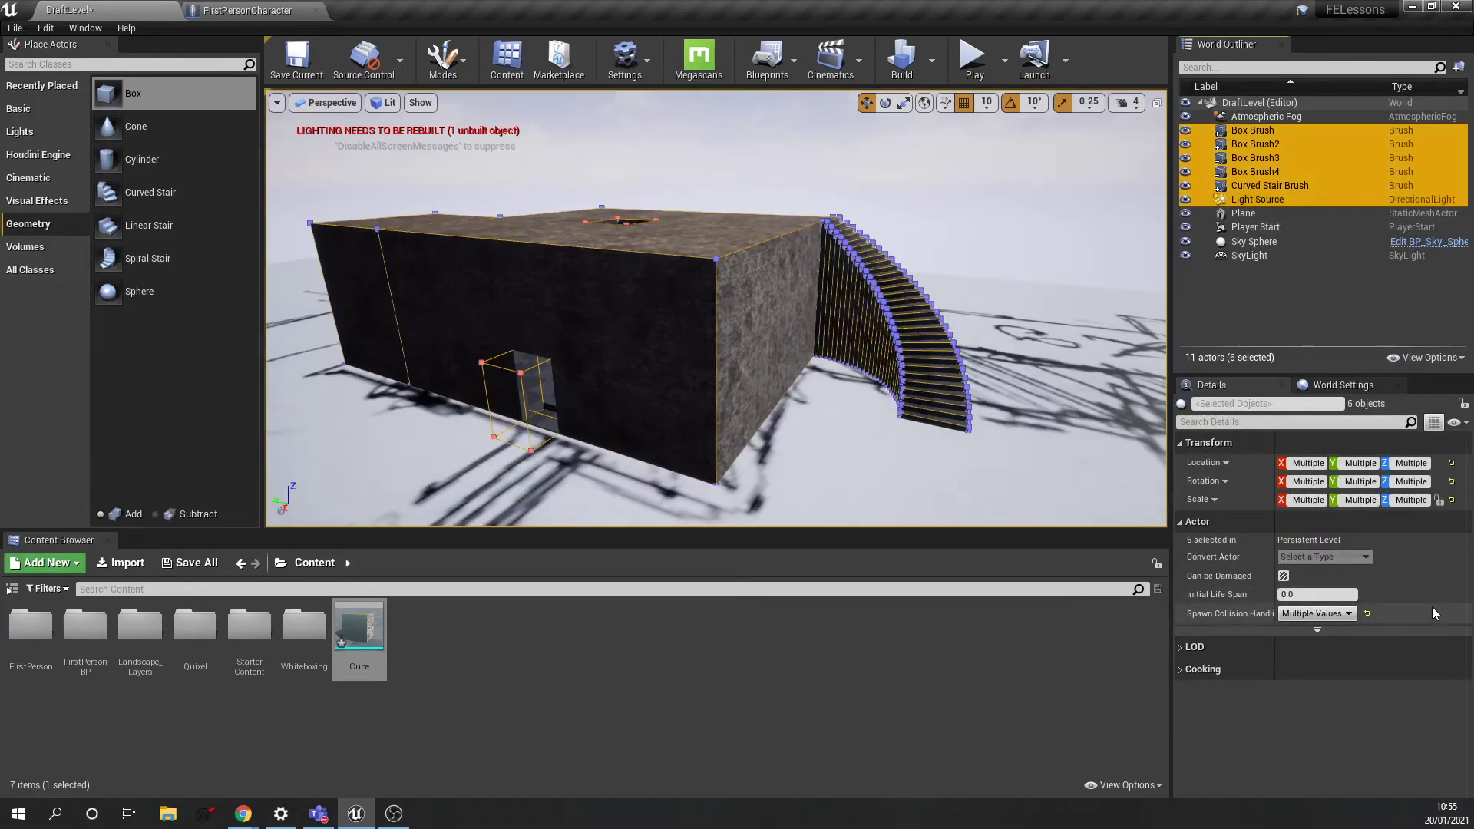
pyautogui.keyDown('ctrl'); pyautogui.click(1263, 201); pyautogui.keyUp('ctrl')
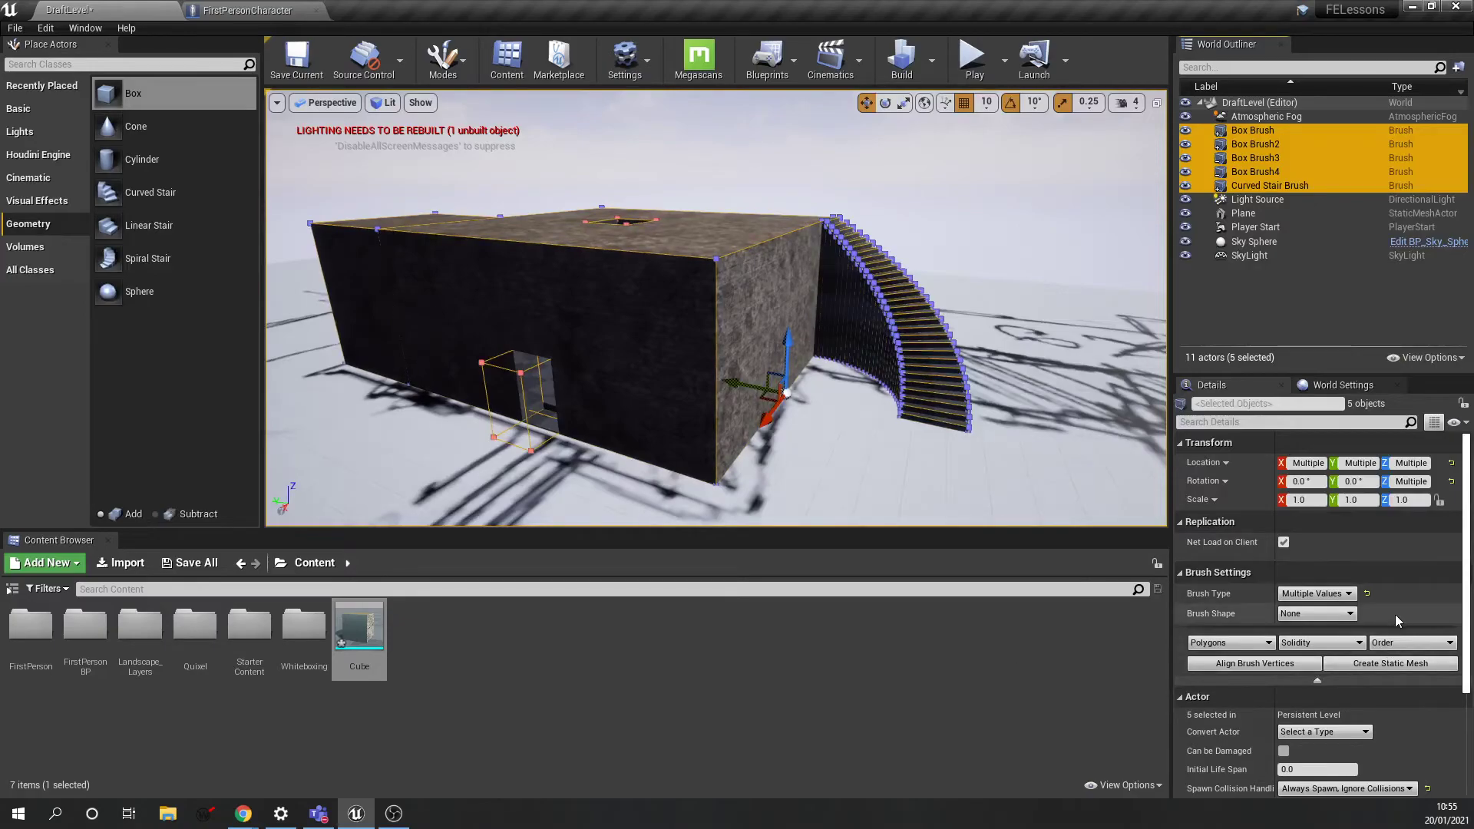
# Create a static mesh named Building1 from the selected brushes in the Whiteboxing folder
pyautogui.click(1391, 663)
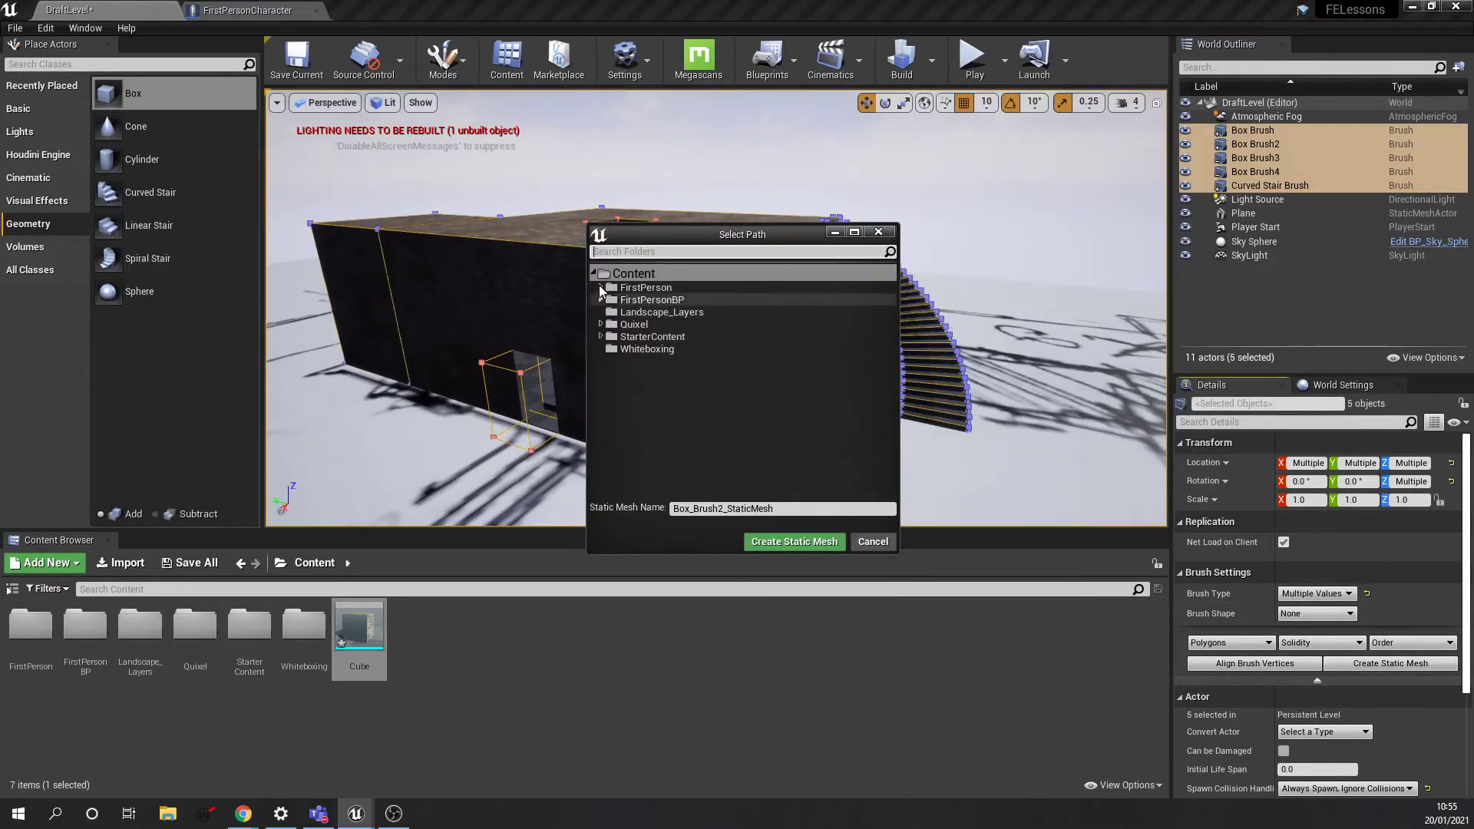
pyautogui.click(624, 351)
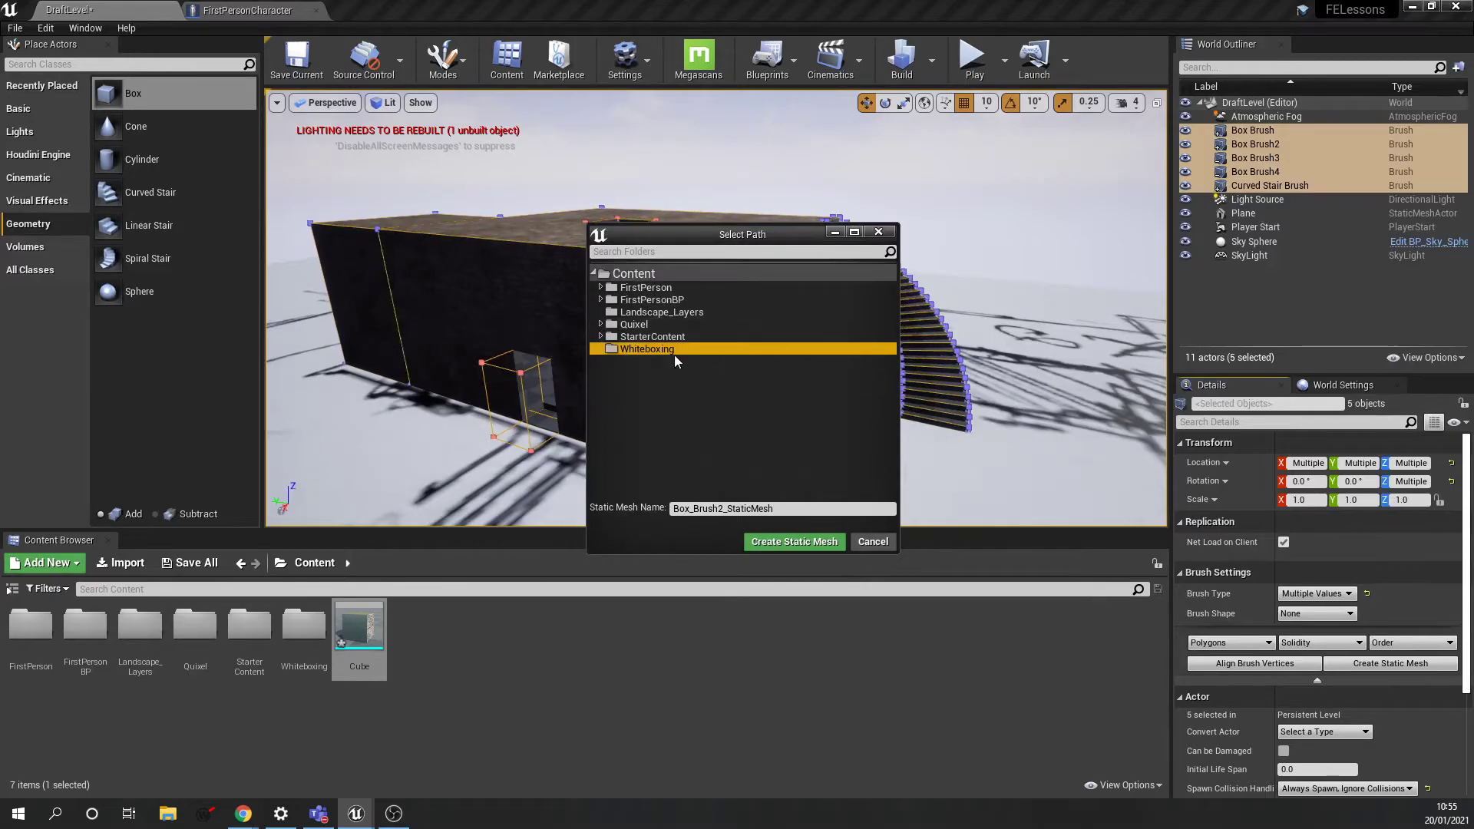
pyautogui.click(772, 509)
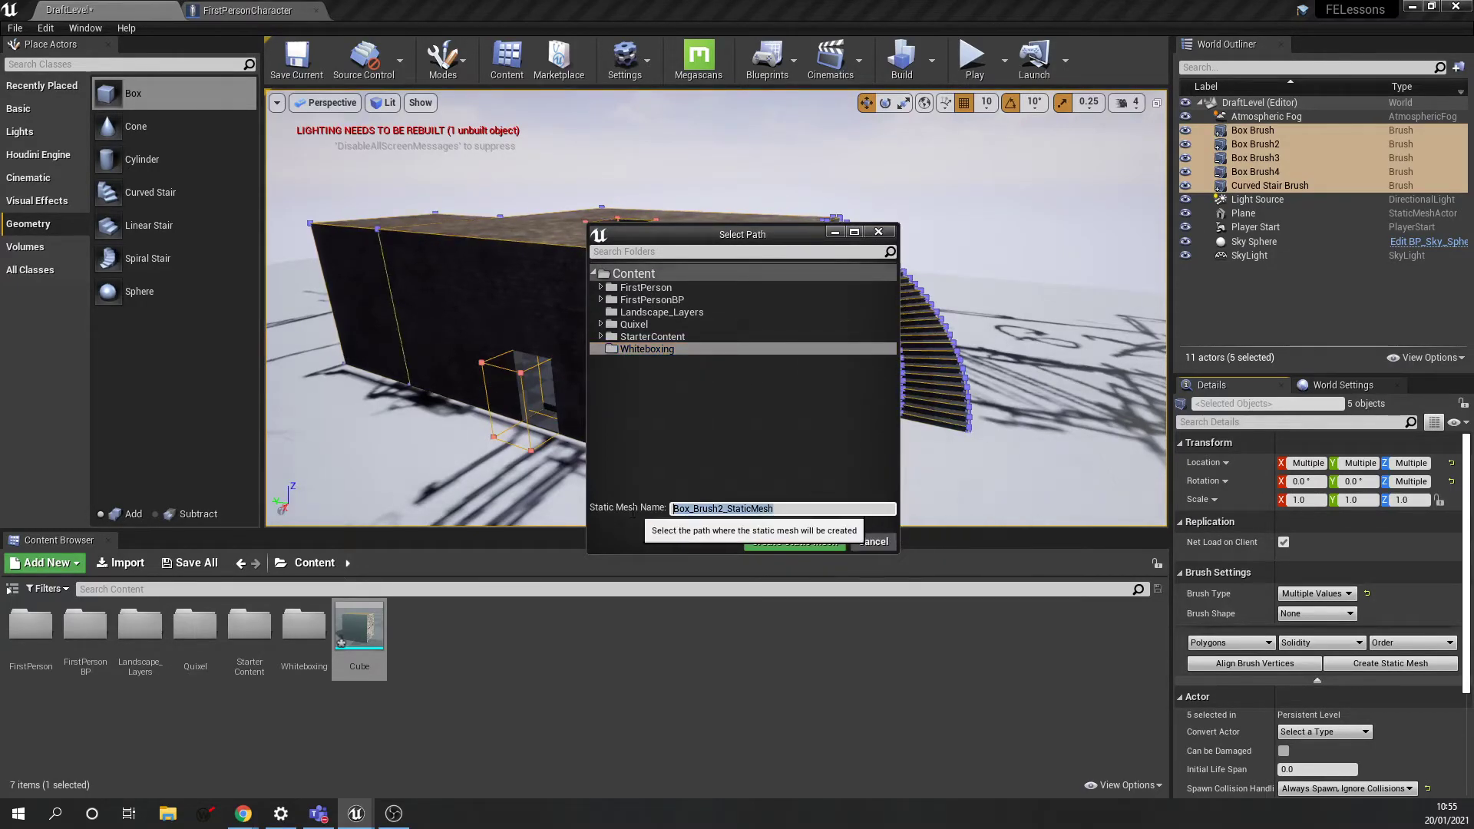
pyautogui.write('Build')
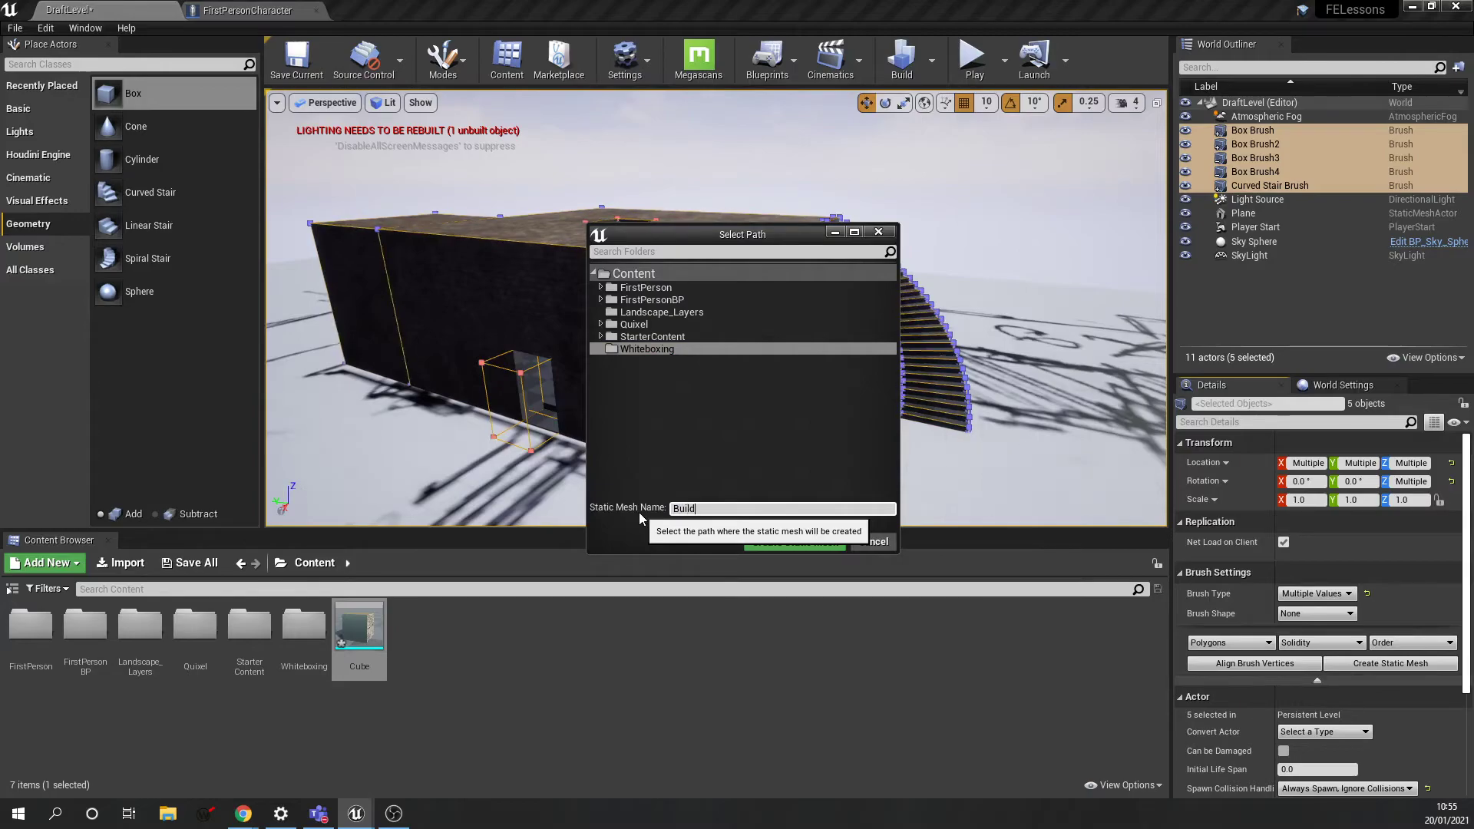
pyautogui.write('ing1')
pyautogui.click(798, 542)
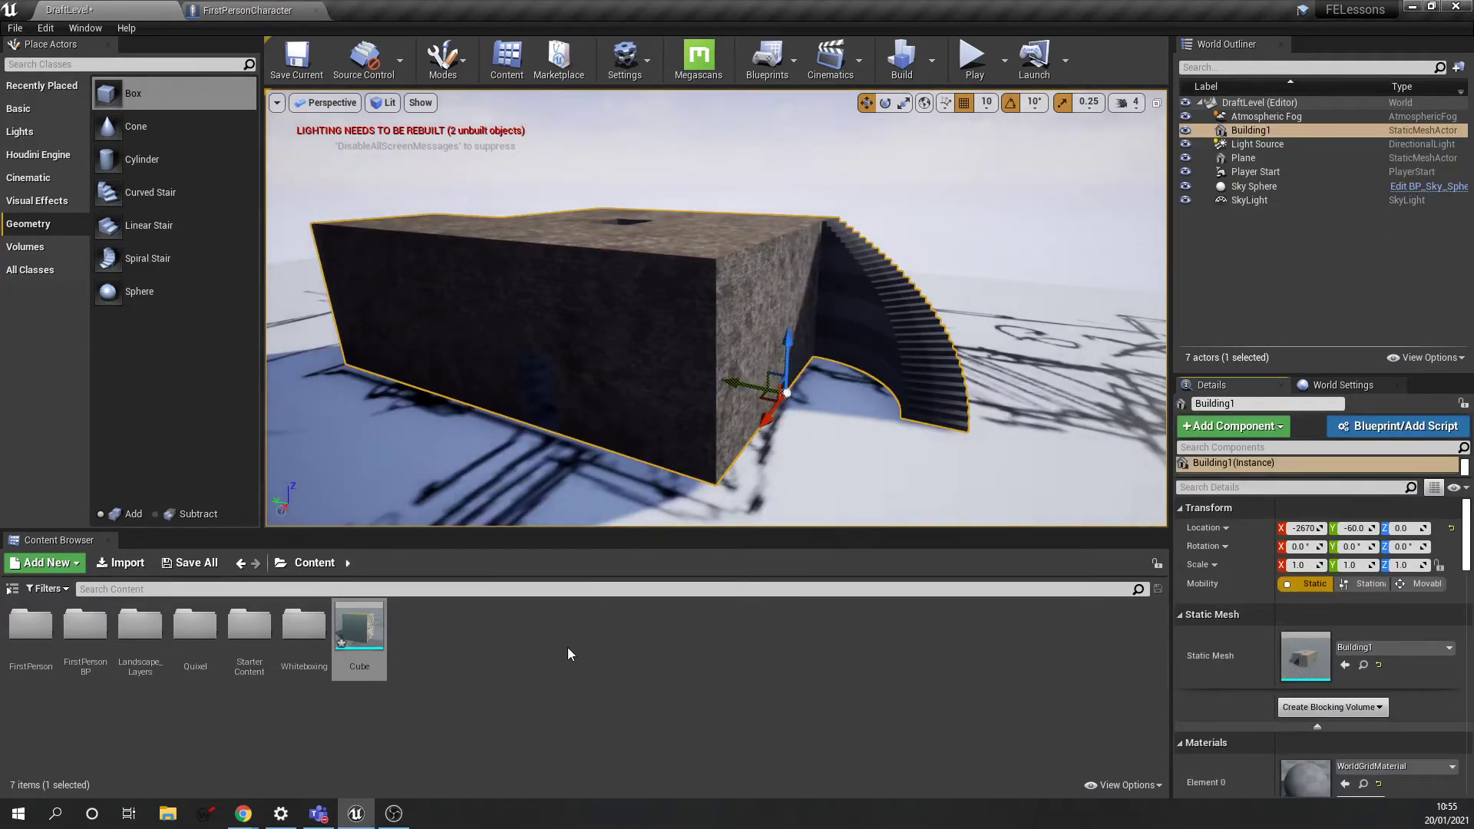
# Open the Whiteboxing content folder to locate the Building1 asset and check its matching actor in the level
pyautogui.doubleClick(304, 625)
pyautogui.moveTo(138, 631)
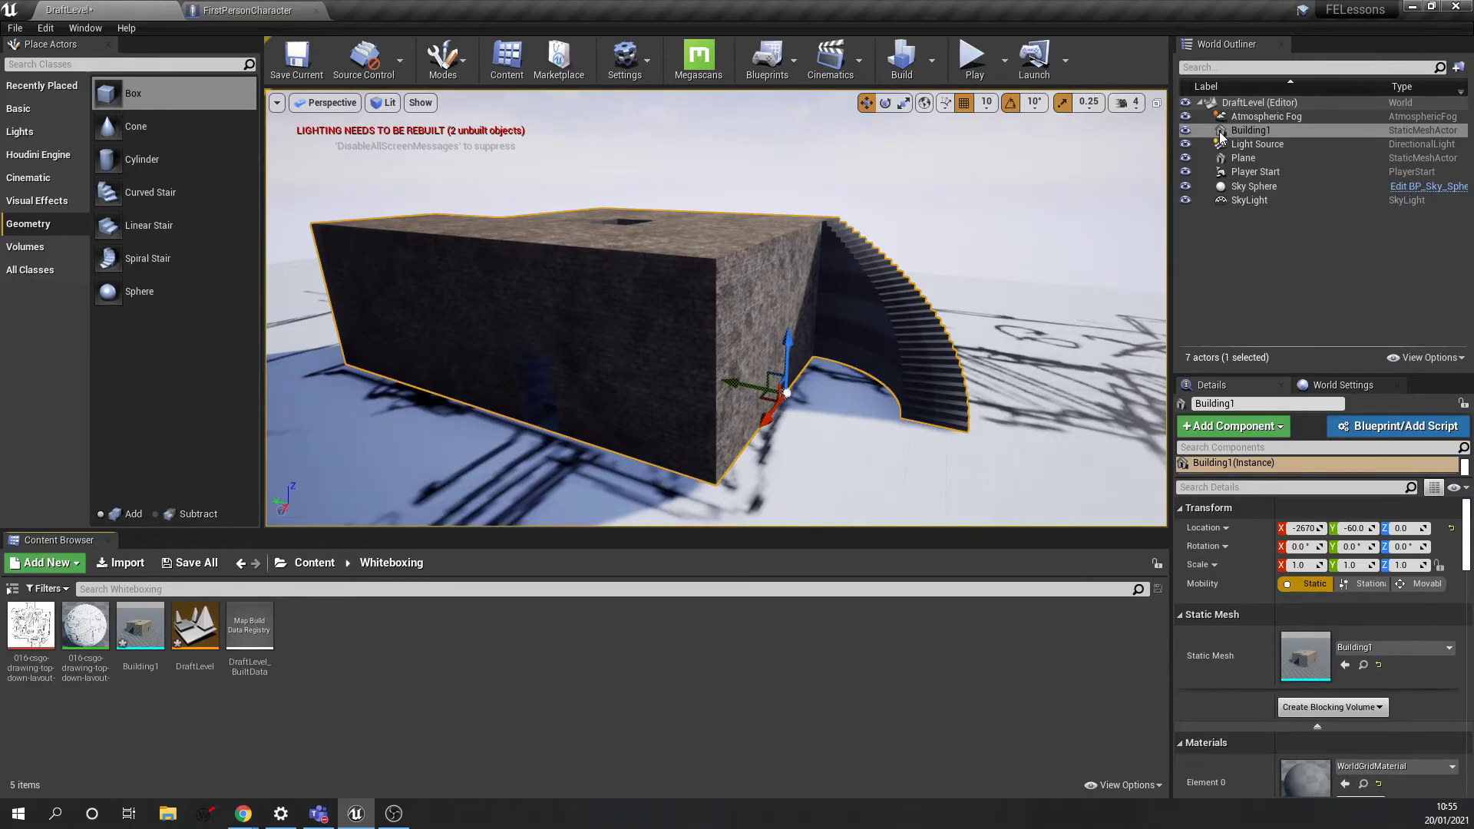
pyautogui.click(1440, 138)
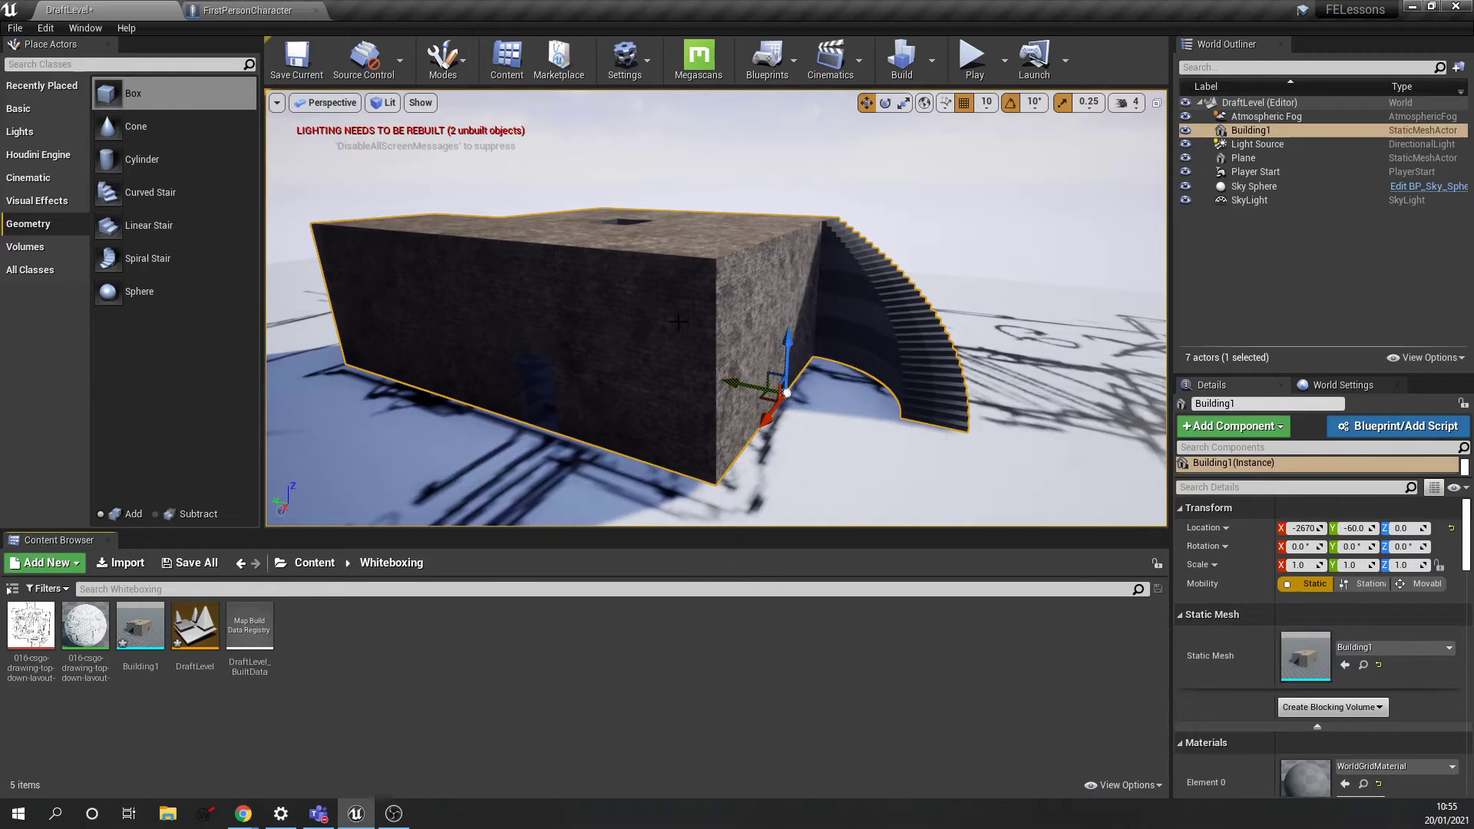
pyautogui.moveTo(691, 333); pyautogui.dragTo(681, 346, button='right')
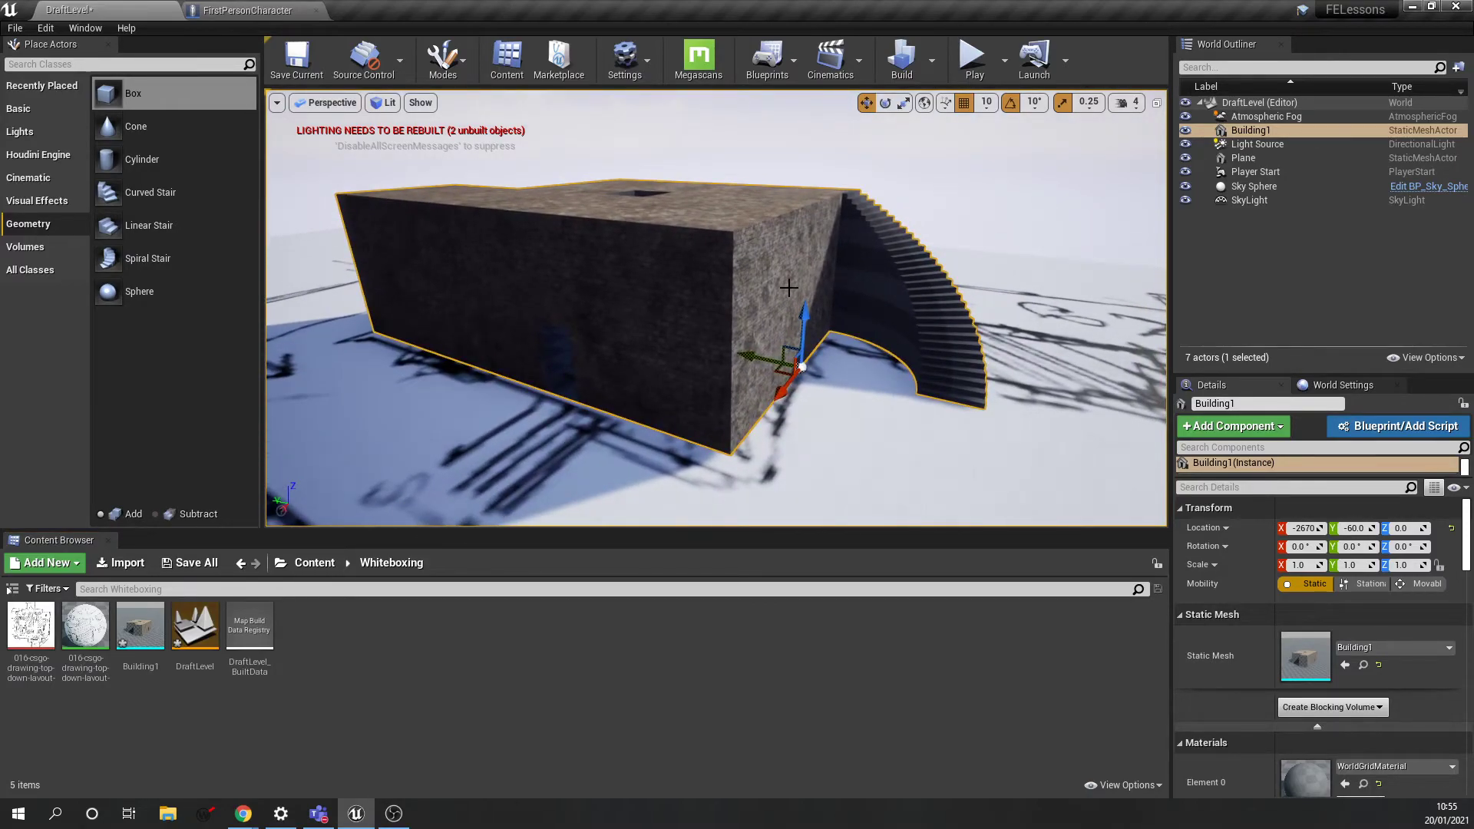
pyautogui.rightClick(150, 625)
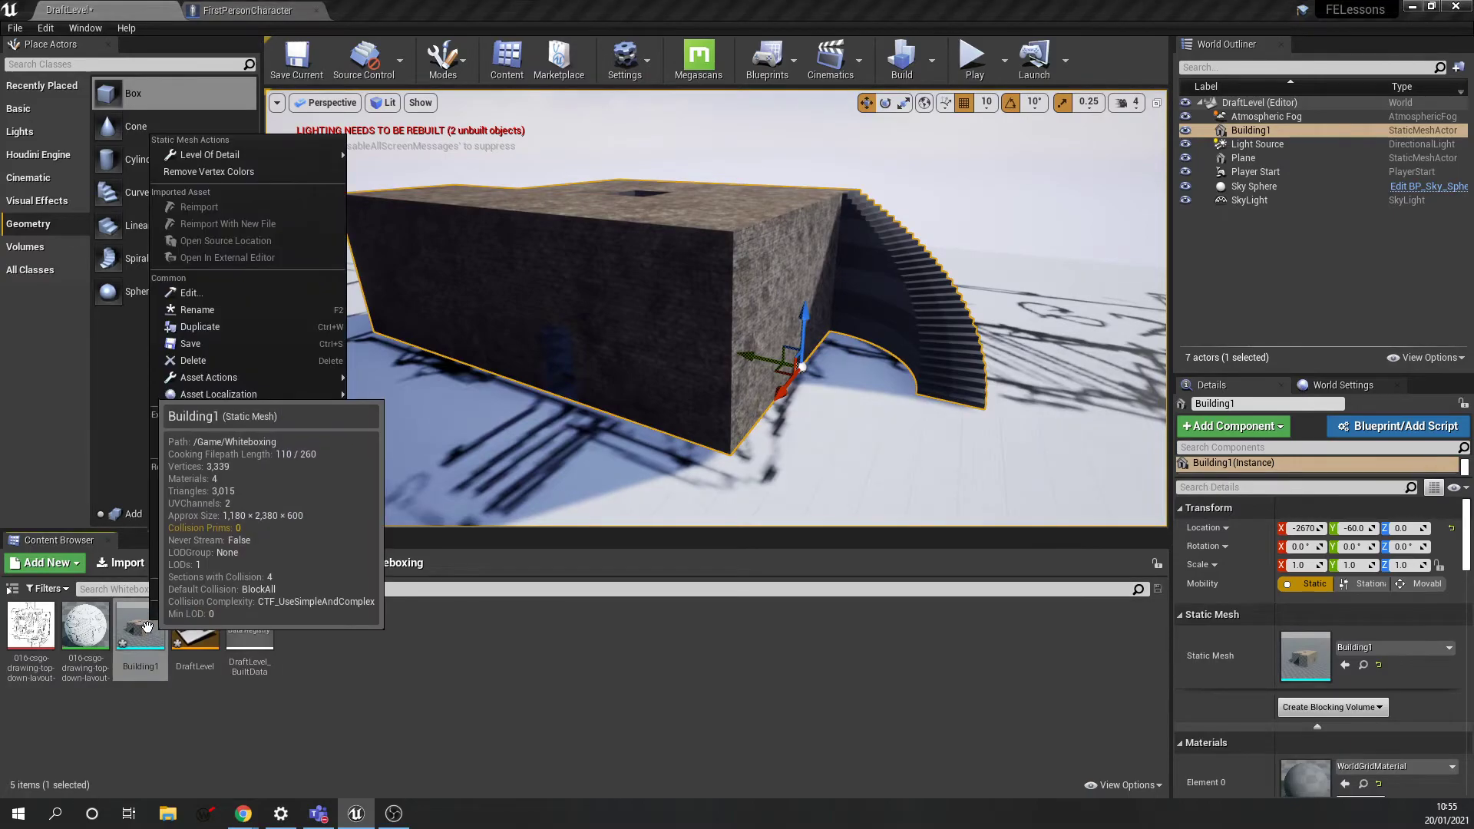
pyautogui.moveTo(335, 377)
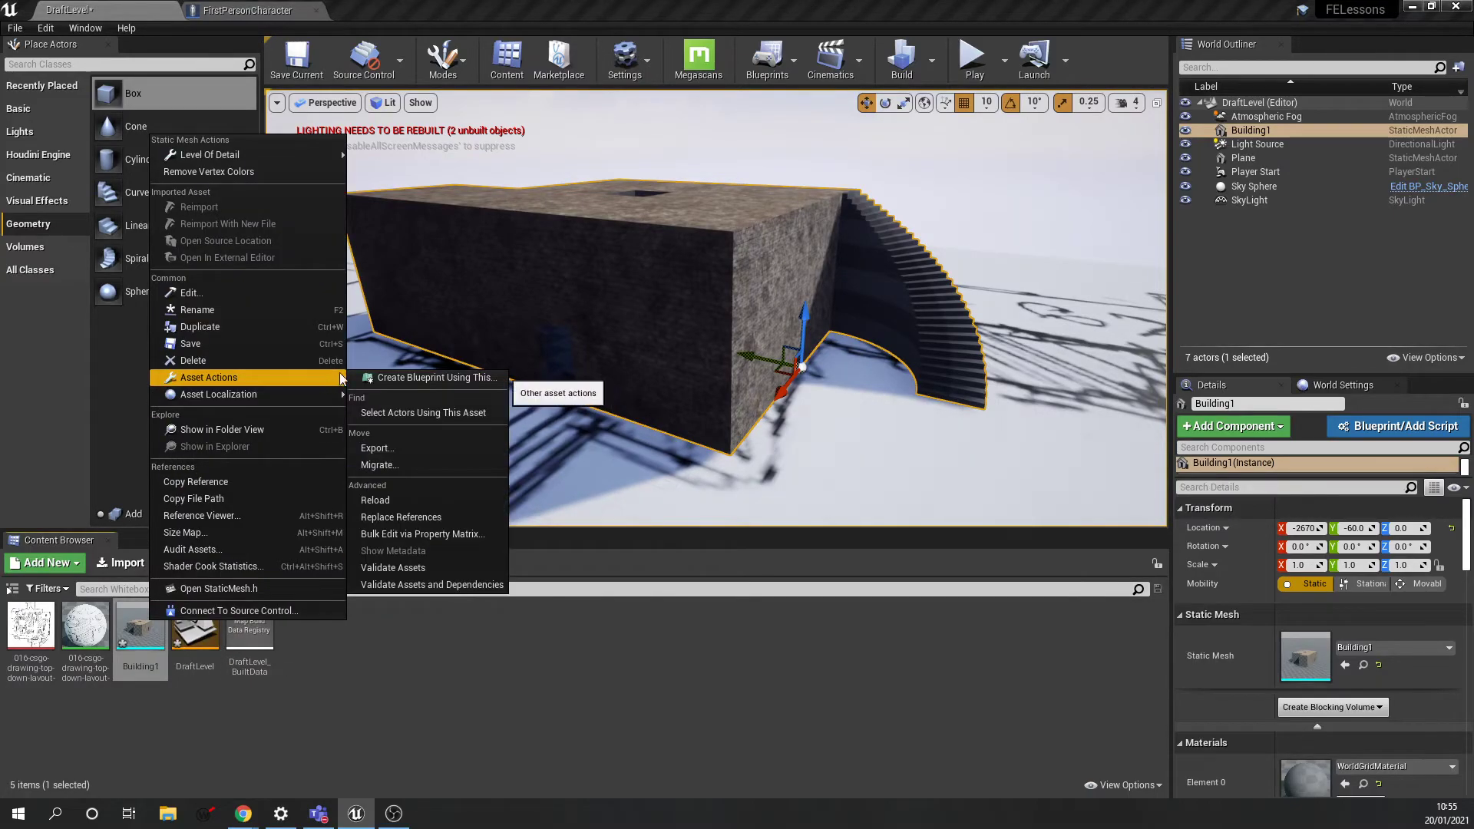
pyautogui.click(386, 446)
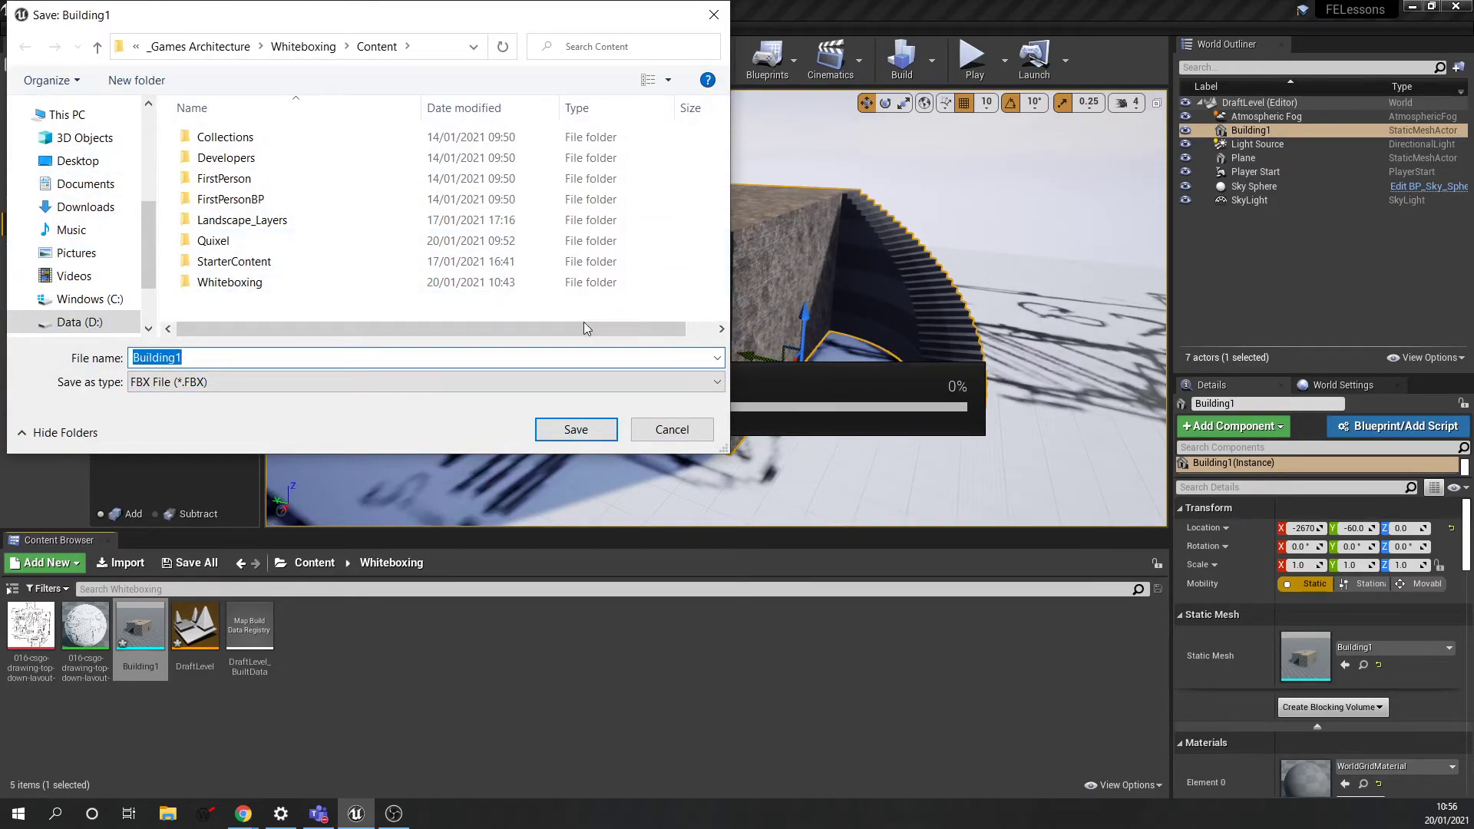
pyautogui.click(672, 430)
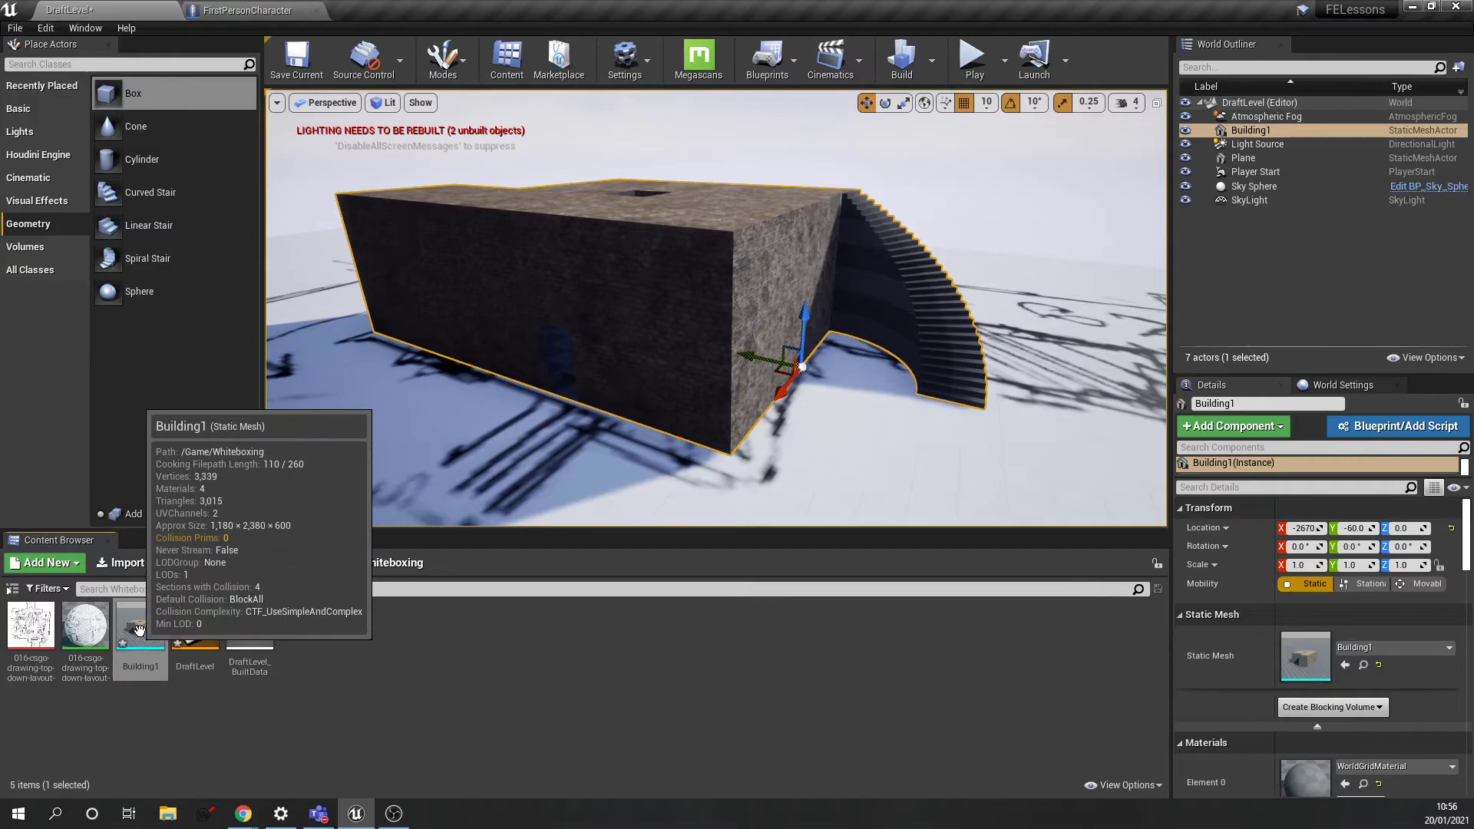
pyautogui.click(370, 652)
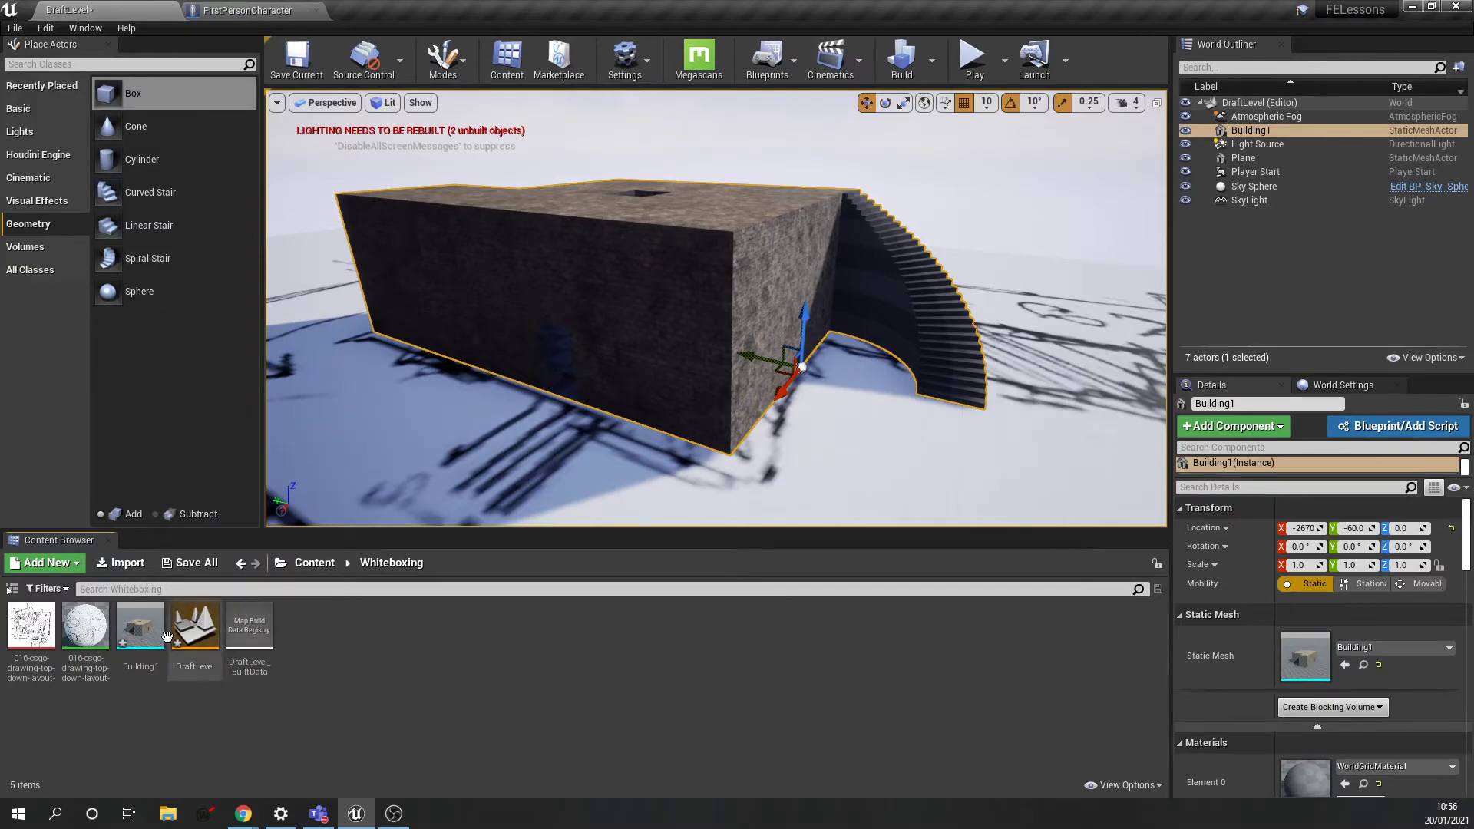
# Open the Building1 mesh in its editor and examine the building's walls alongside its material slots
pyautogui.click(139, 630)
pyautogui.doubleClick(139, 629)
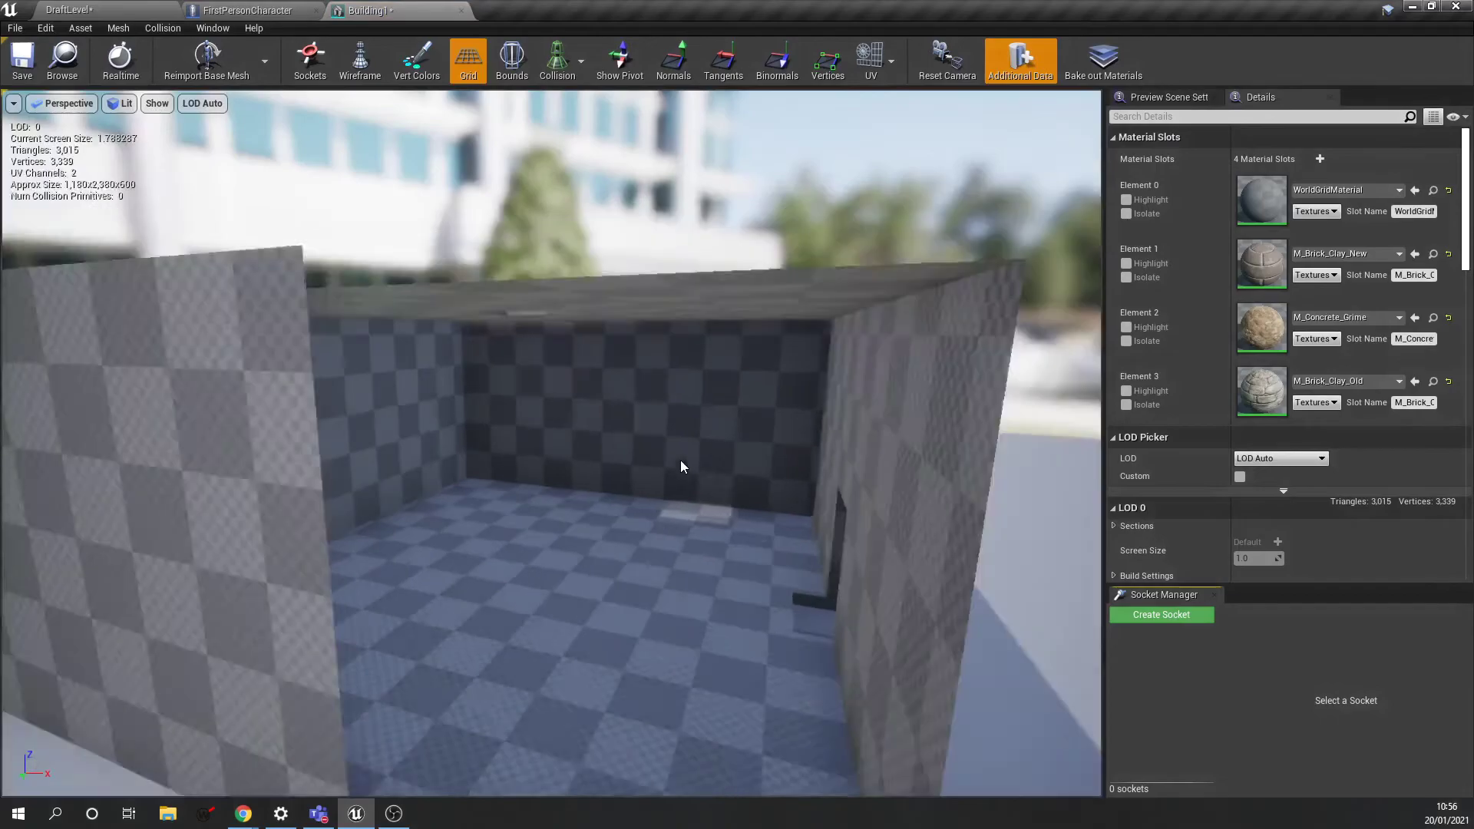
pyautogui.moveTo(681, 462); pyautogui.dragTo(1066, 316)
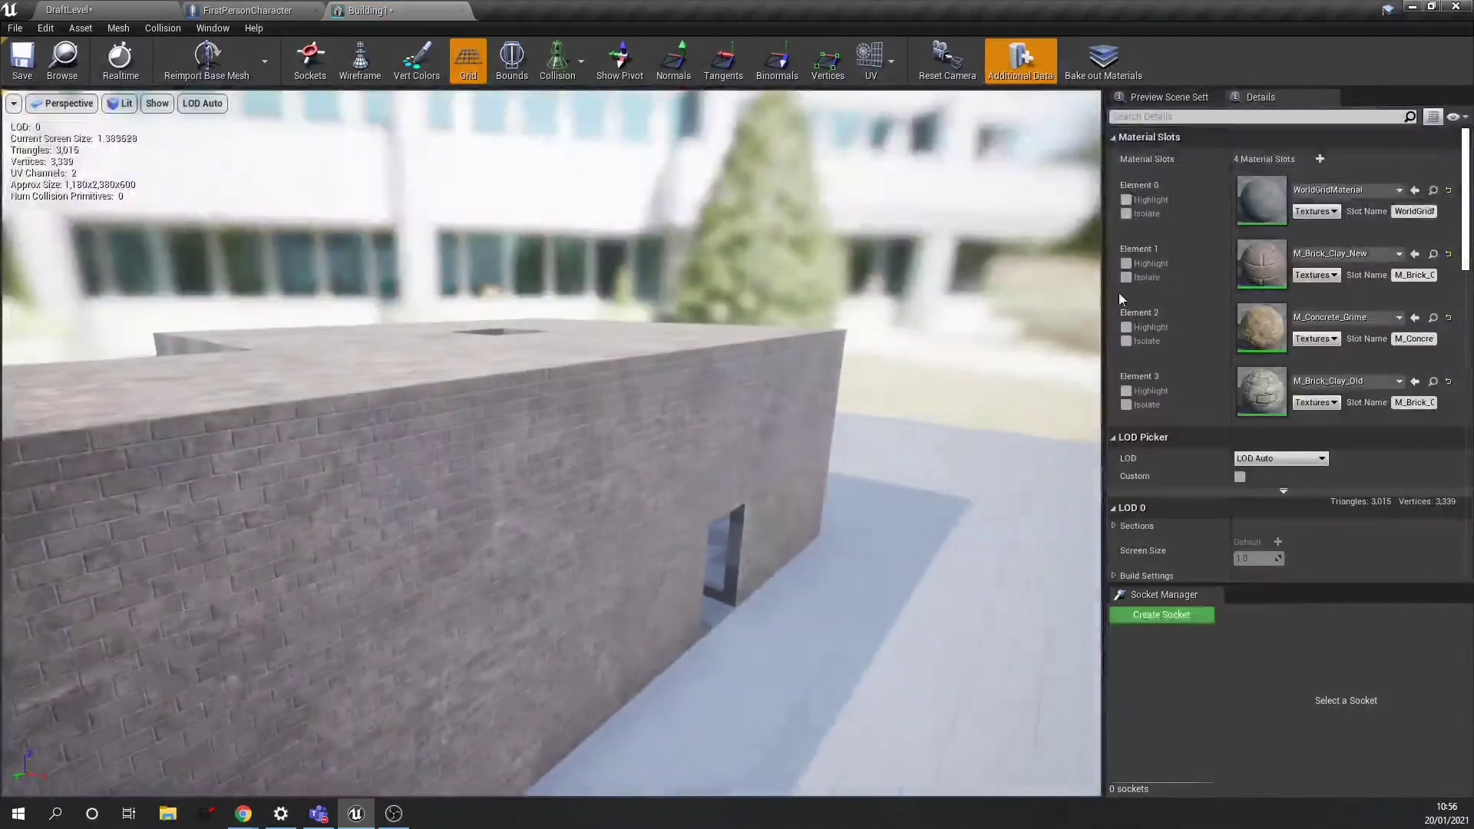
pyautogui.moveTo(1468, 189); pyautogui.dragTo(1468, 194)
pyautogui.scroll(-3, 1468, 198)
pyautogui.scroll(4, 1468, 198)
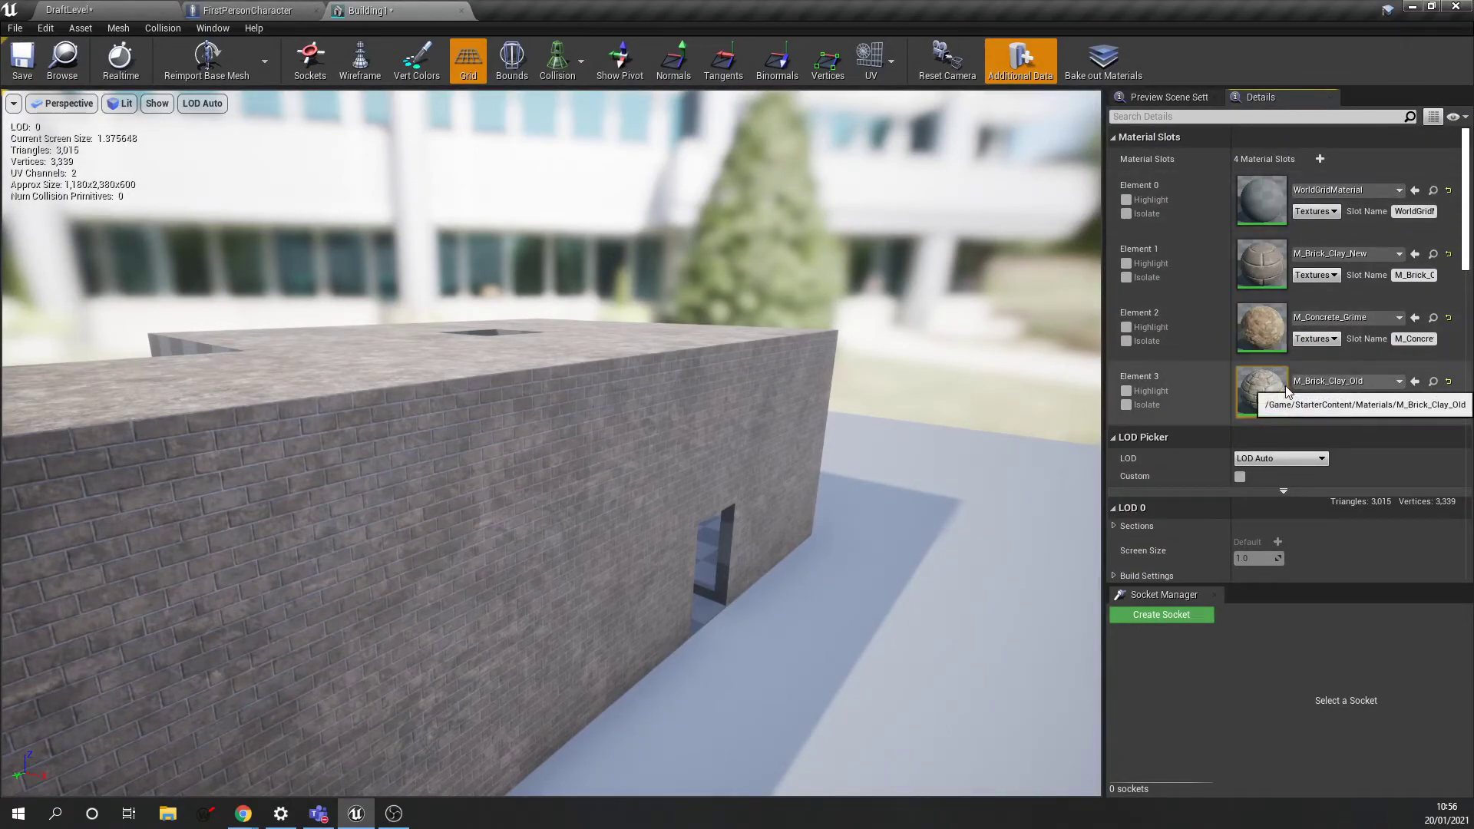
pyautogui.moveTo(867, 378); pyautogui.dragTo(945, 374, button='right')
pyautogui.moveTo(946, 379); pyautogui.dragTo(946, 379)
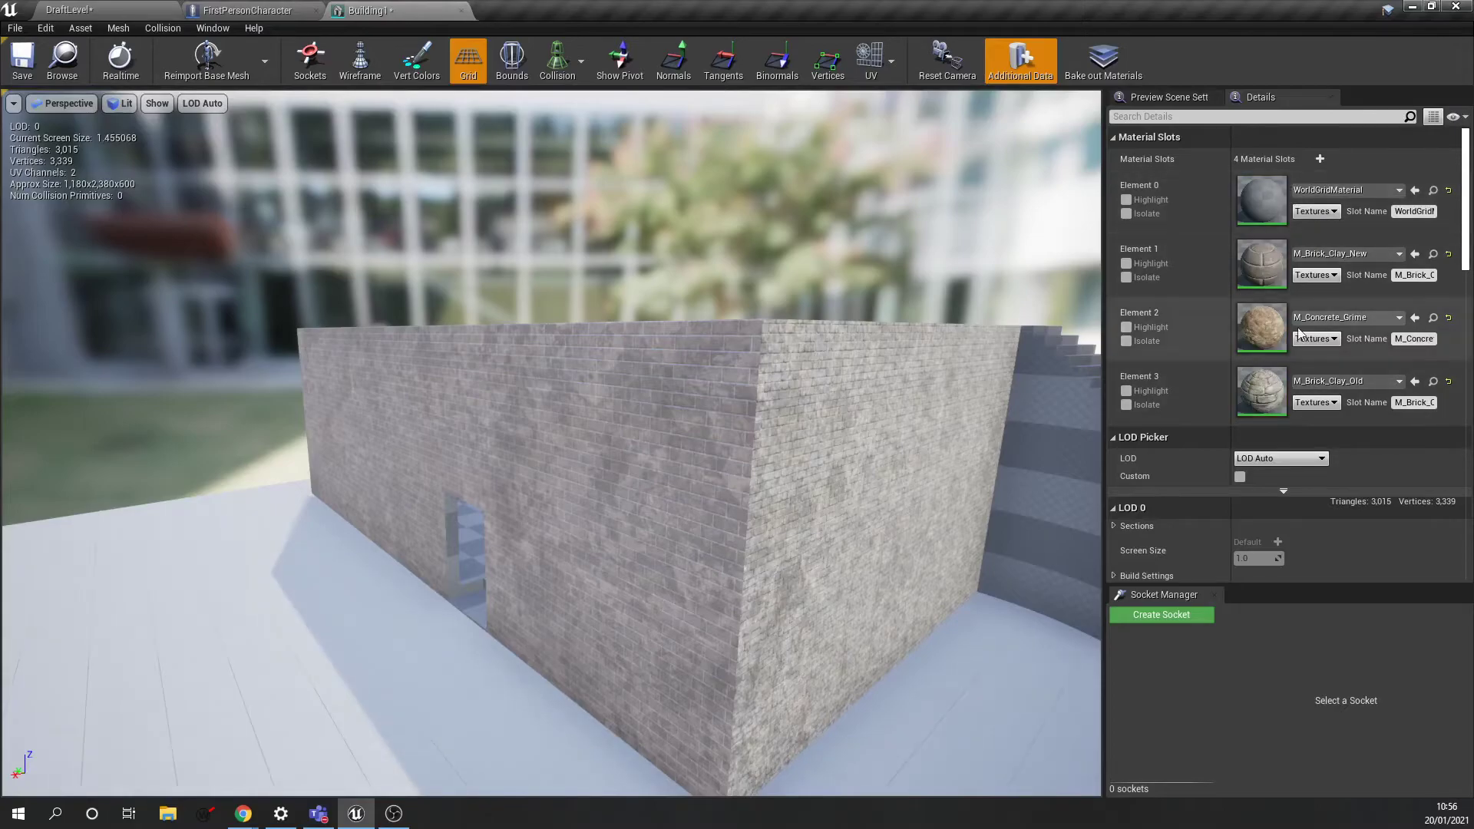
pyautogui.moveTo(897, 420)
pyautogui.mouseDown(button='right')
pyautogui.moveTo(883, 436)
pyautogui.moveTo(908, 438)
pyautogui.moveTo(895, 419)
pyautogui.moveTo(930, 441)
pyautogui.moveTo(879, 436)
pyautogui.mouseUp(button='right')
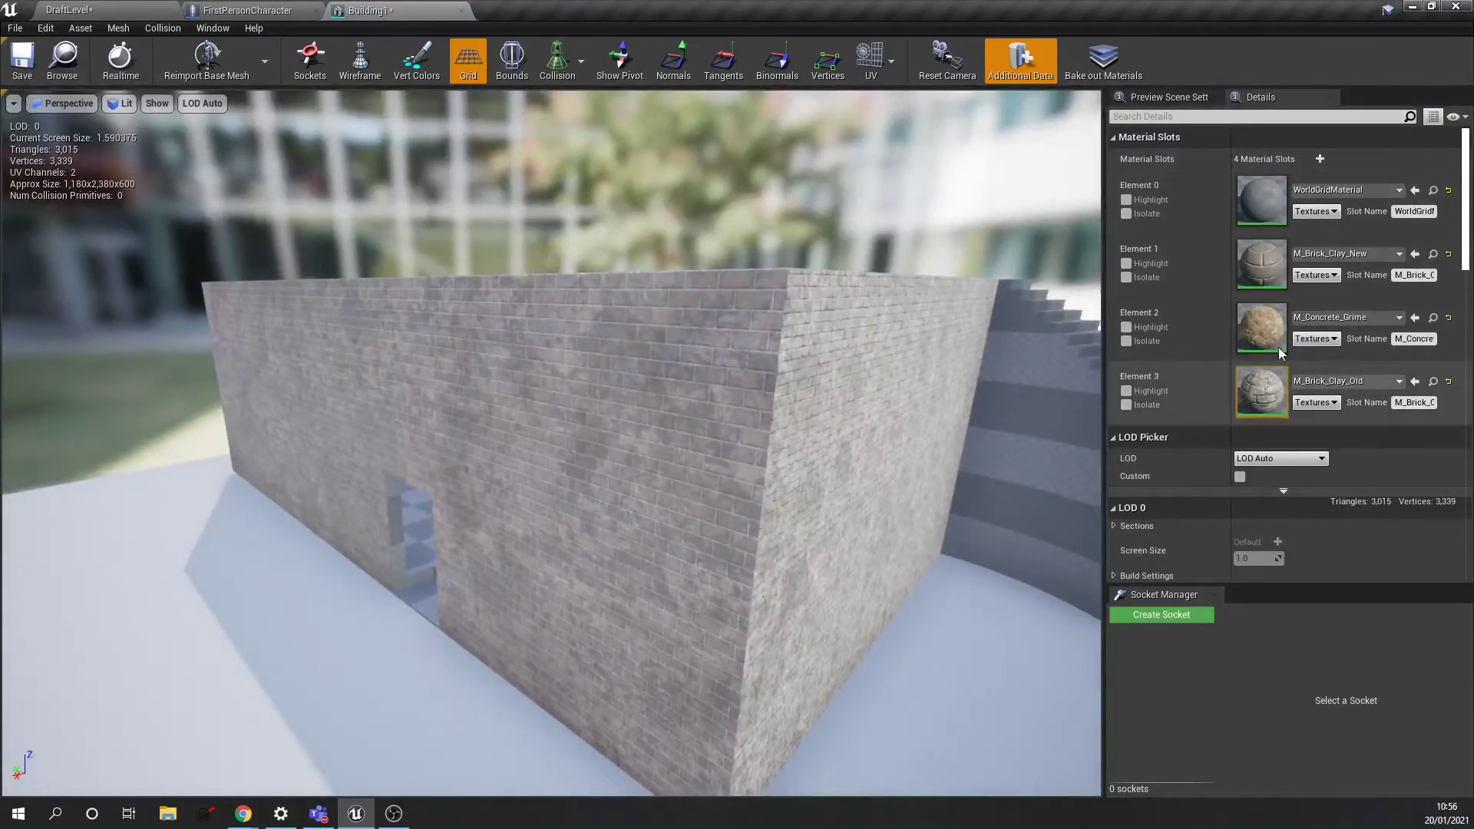
# Isolate Element 0 to inspect the faces using WorldGridMaterial, and show the whole mesh again
pyautogui.click(1126, 200)
pyautogui.moveTo(960, 307); pyautogui.dragTo(622, 334, button='right')
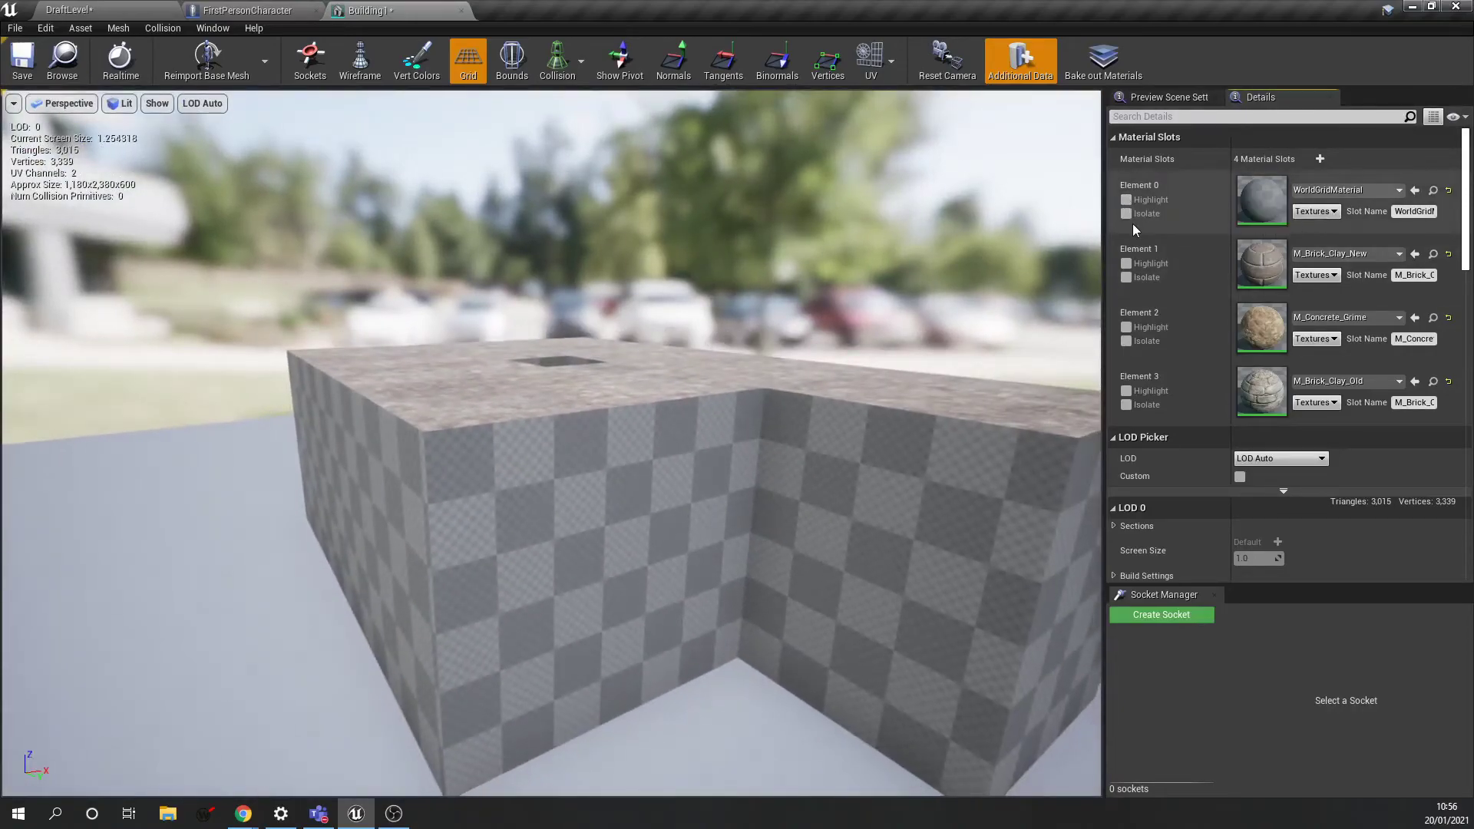
pyautogui.click(1126, 214)
pyautogui.moveTo(845, 442); pyautogui.dragTo(699, 460, button='right')
pyautogui.moveTo(414, 453); pyautogui.dragTo(288, 468, button='right')
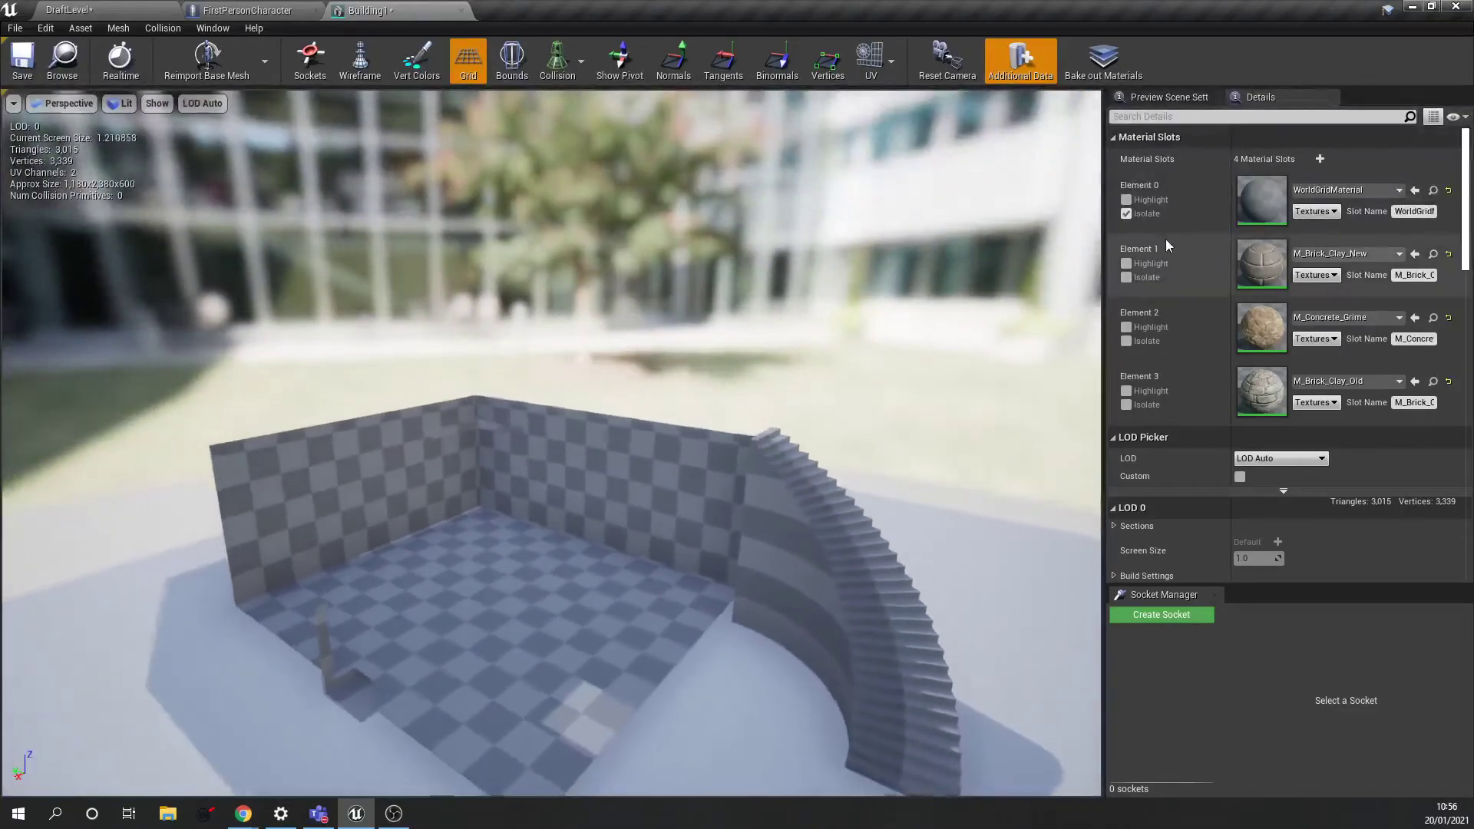
pyautogui.click(1126, 214)
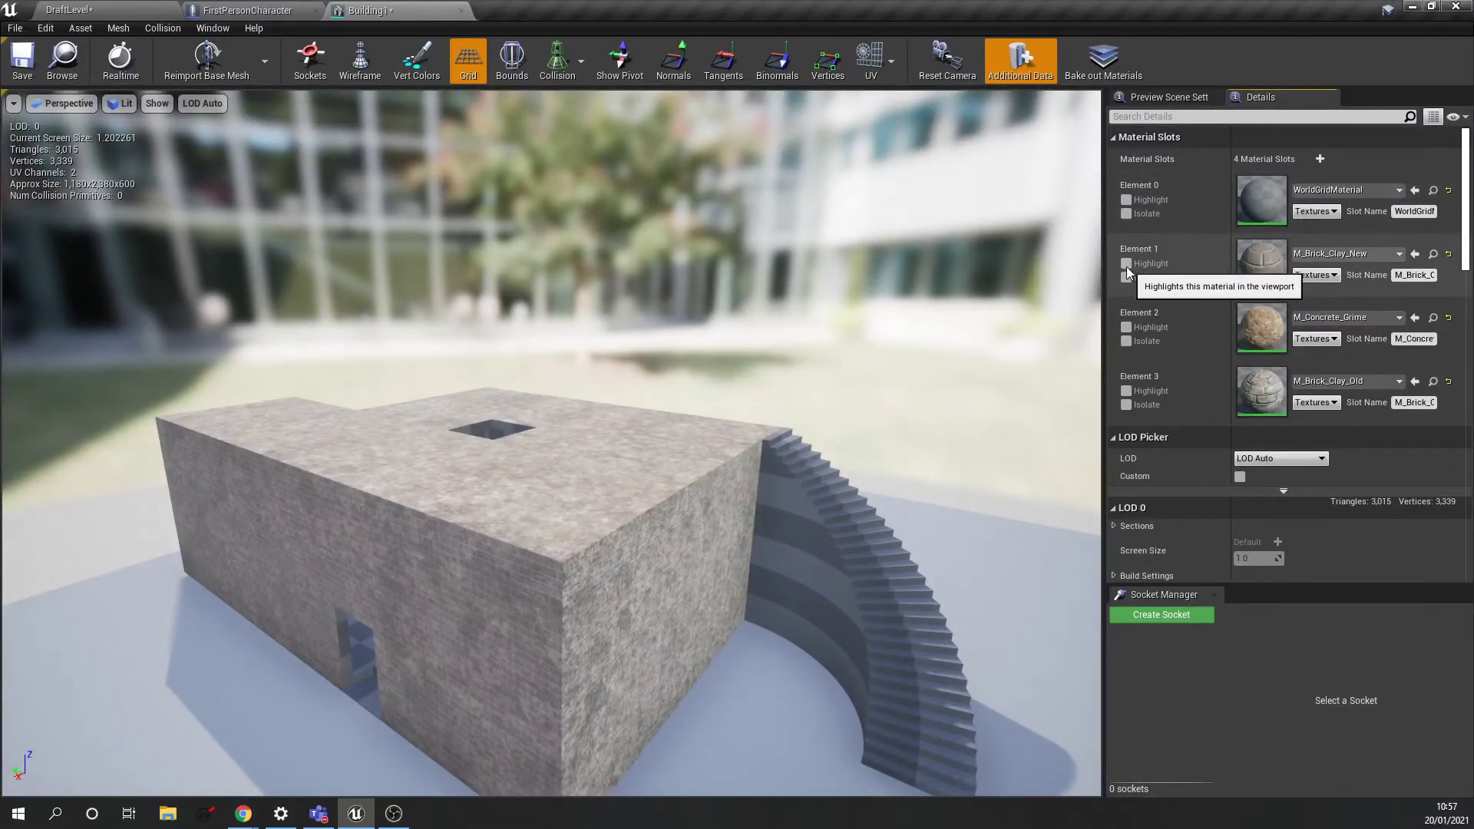
# Isolate Elements 1, 2 and 3 in turn to see which faces each material covers, restoring the full mesh each time
pyautogui.moveTo(691, 384); pyautogui.dragTo(676, 422, button='right')
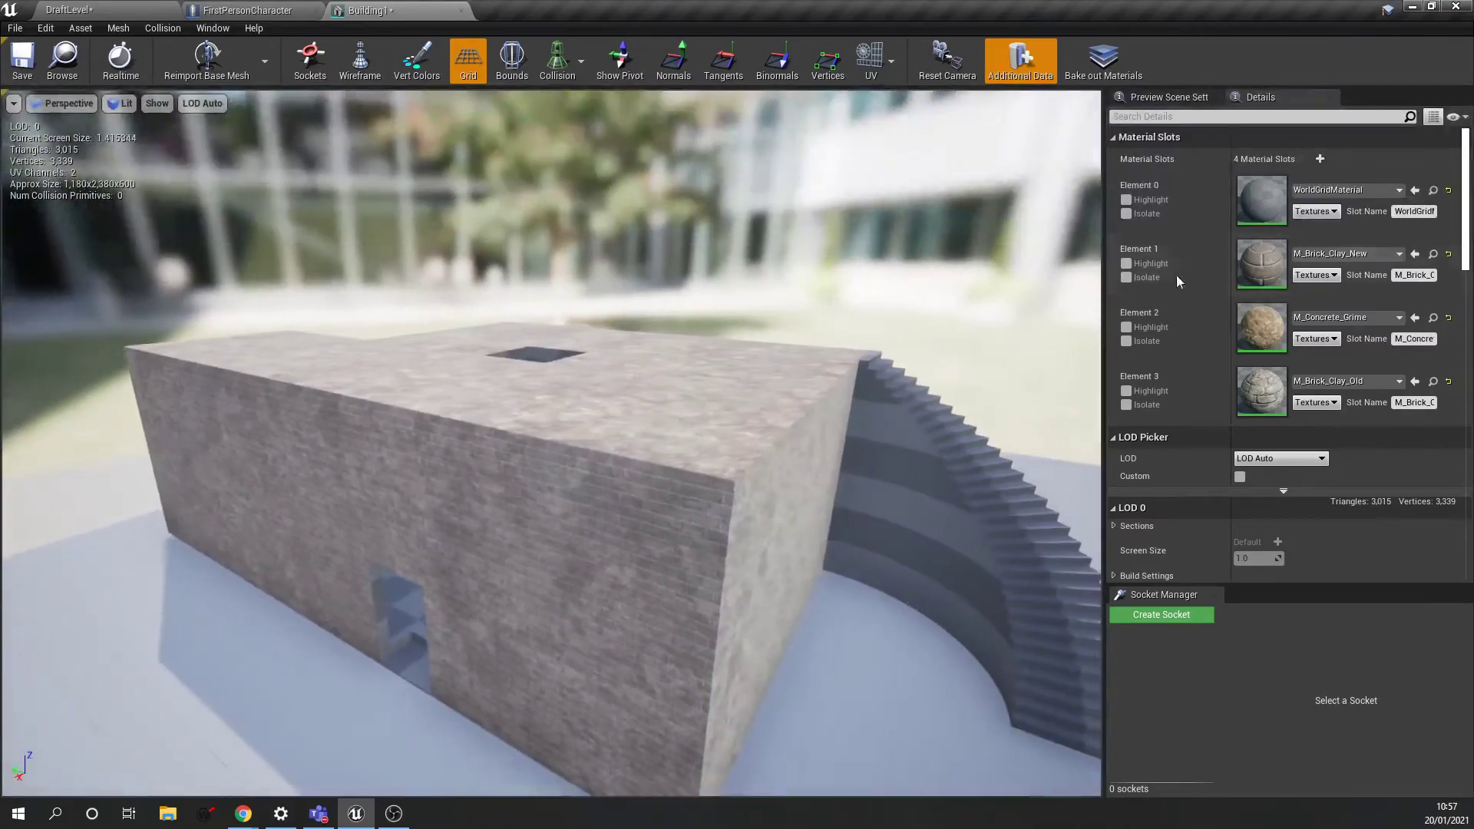
pyautogui.click(1127, 278)
pyautogui.click(1127, 278)
pyautogui.click(1126, 278)
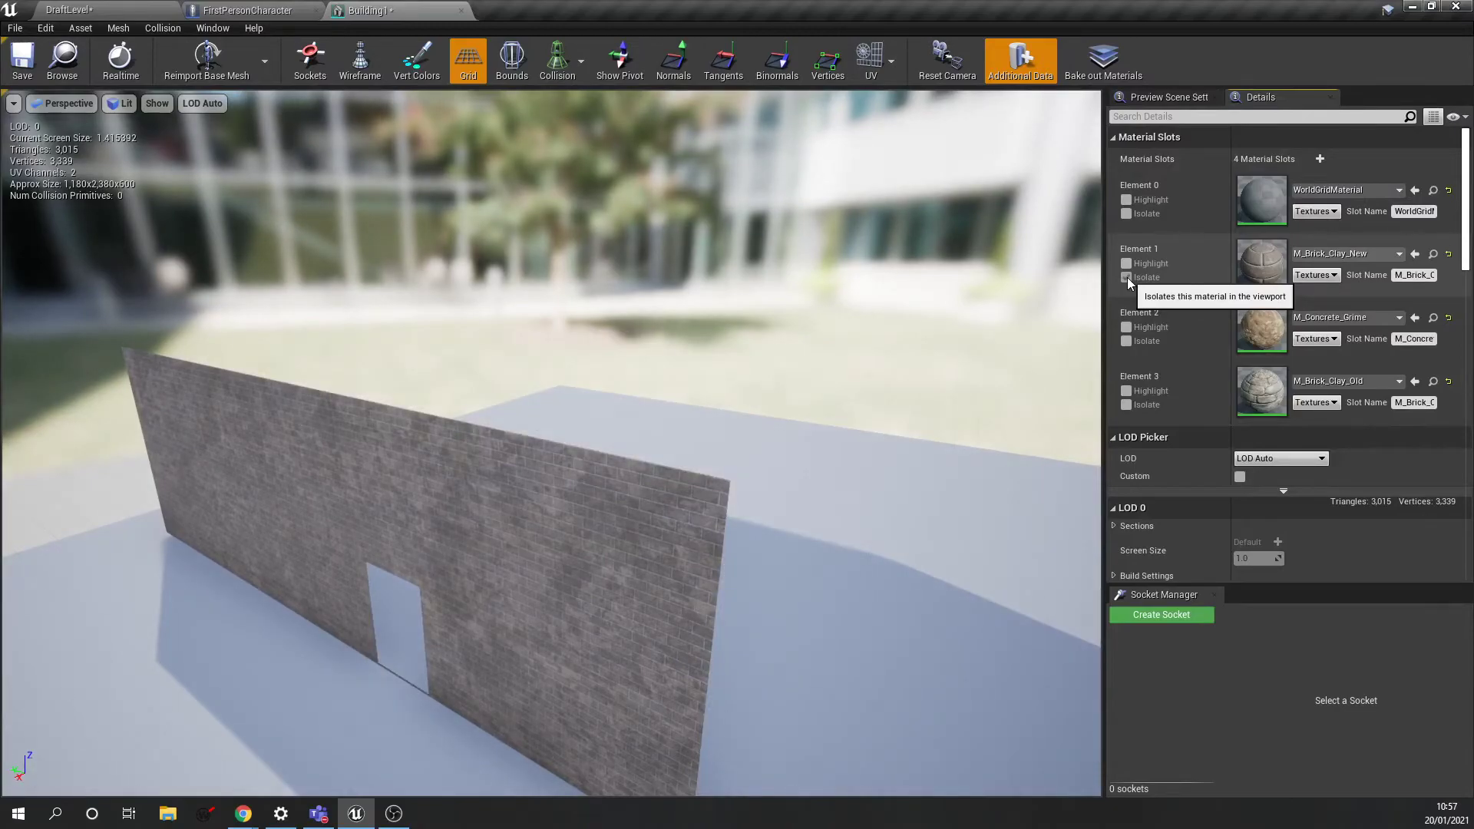
pyautogui.click(1127, 278)
pyautogui.click(1127, 341)
pyautogui.click(1127, 341)
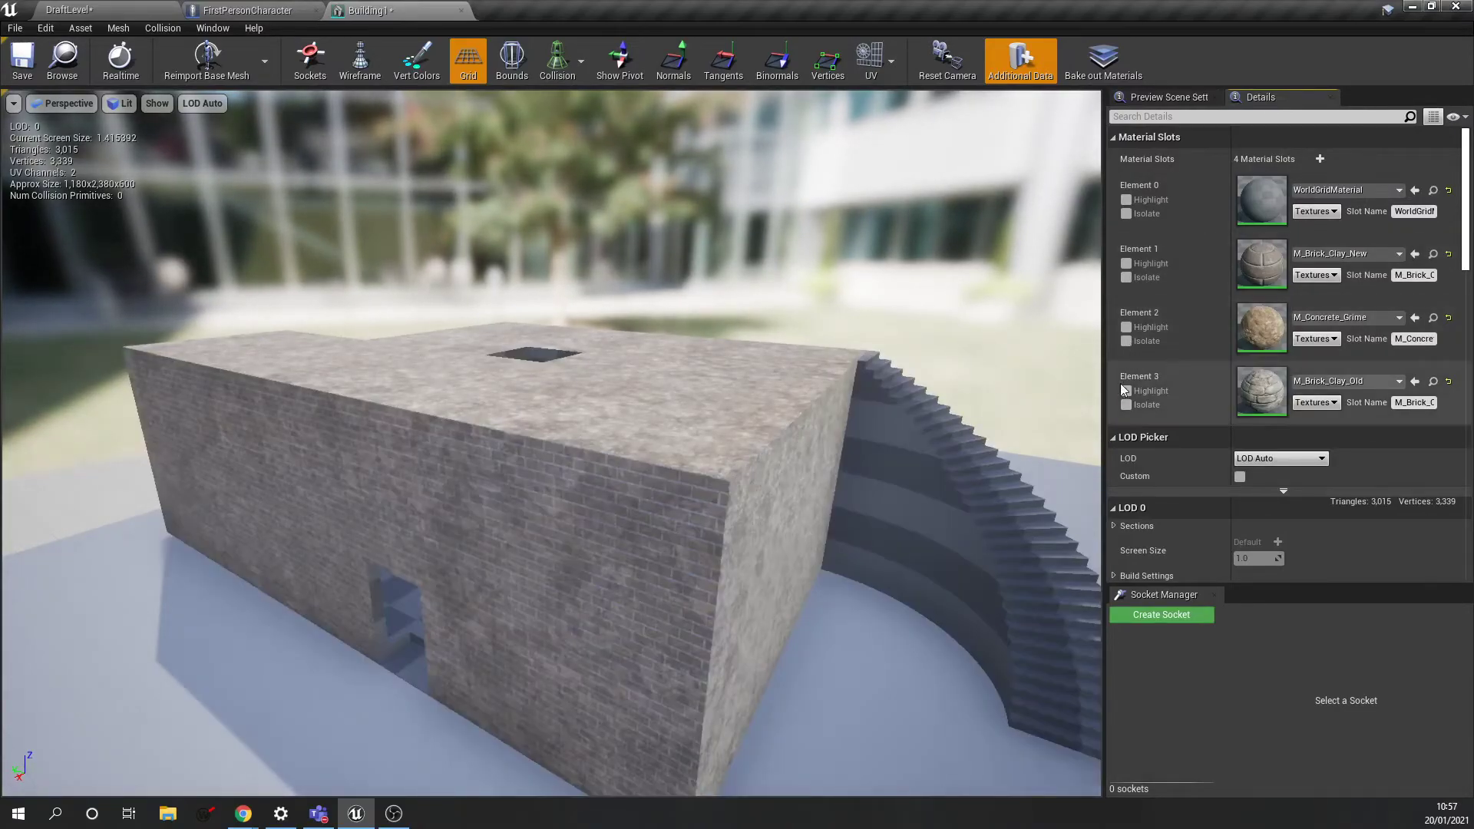
pyautogui.click(1127, 405)
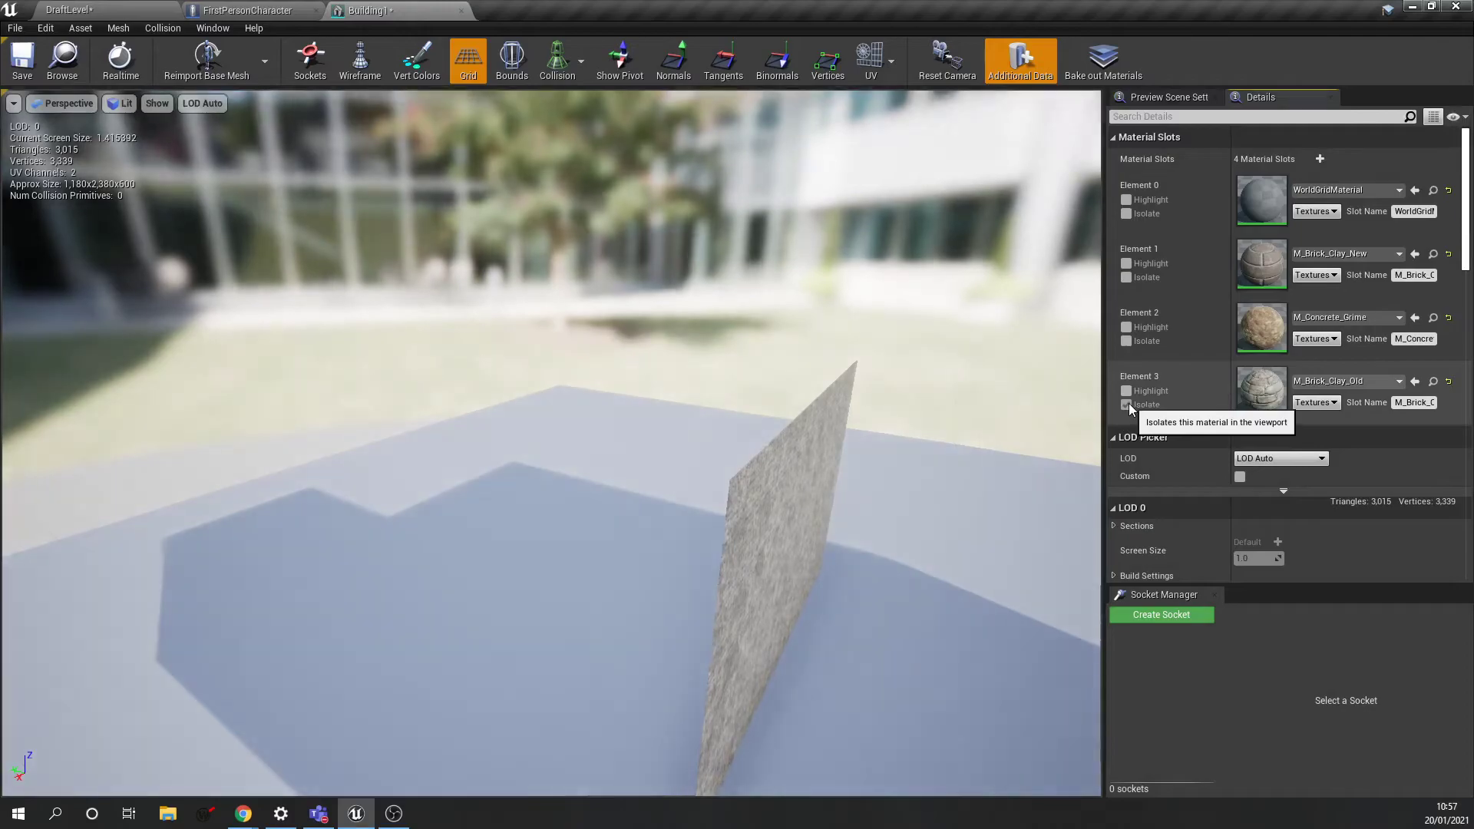
pyautogui.click(1127, 404)
# Save the Building1 static mesh asset after a last look around the building
pyautogui.moveTo(993, 436); pyautogui.dragTo(1400, 411)
pyautogui.moveTo(551, 443); pyautogui.dragTo(476, 434, button='right')
pyautogui.moveTo(814, 453); pyautogui.dragTo(923, 448)
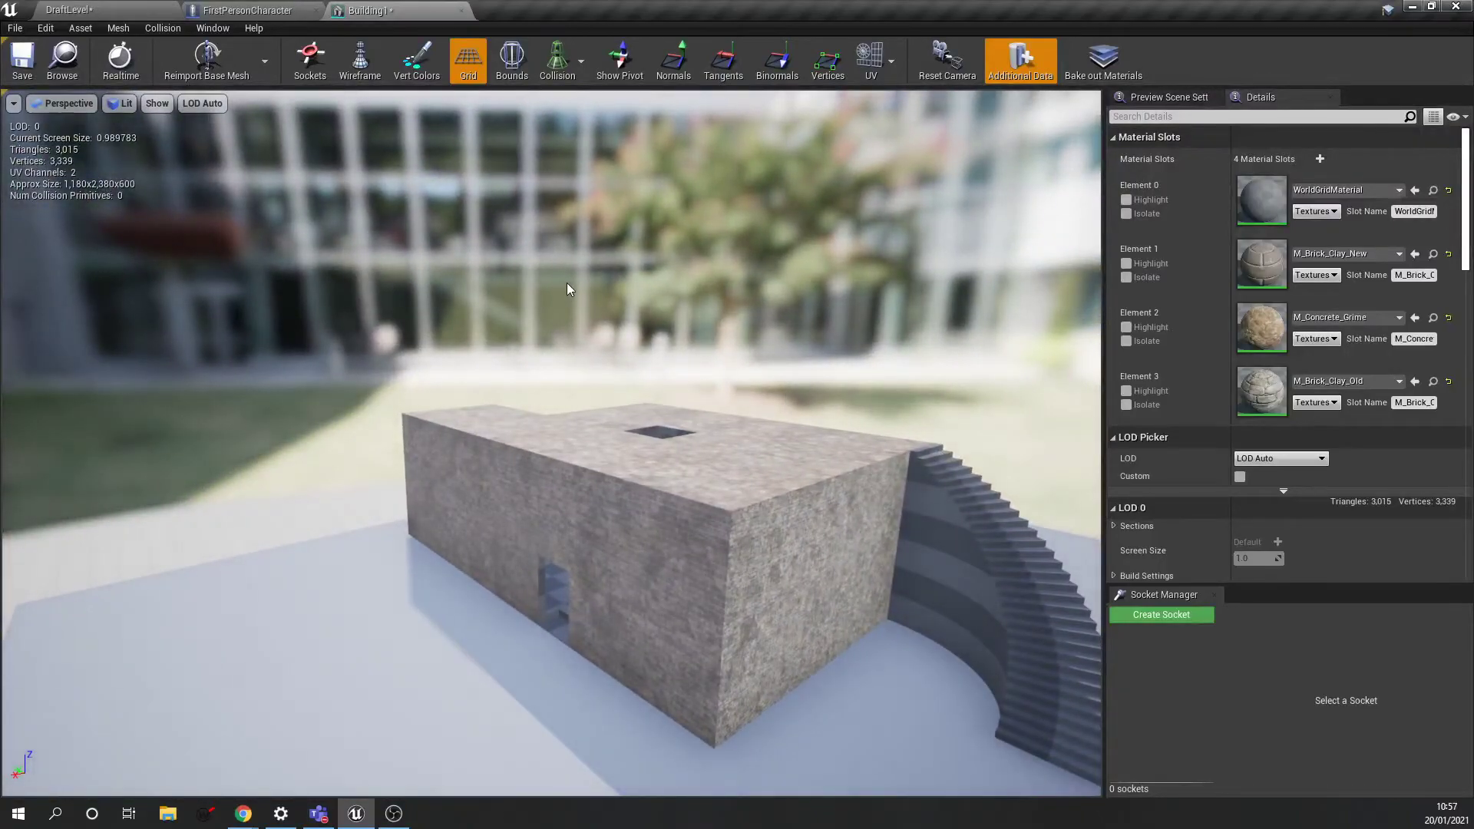
pyautogui.click(22, 60)
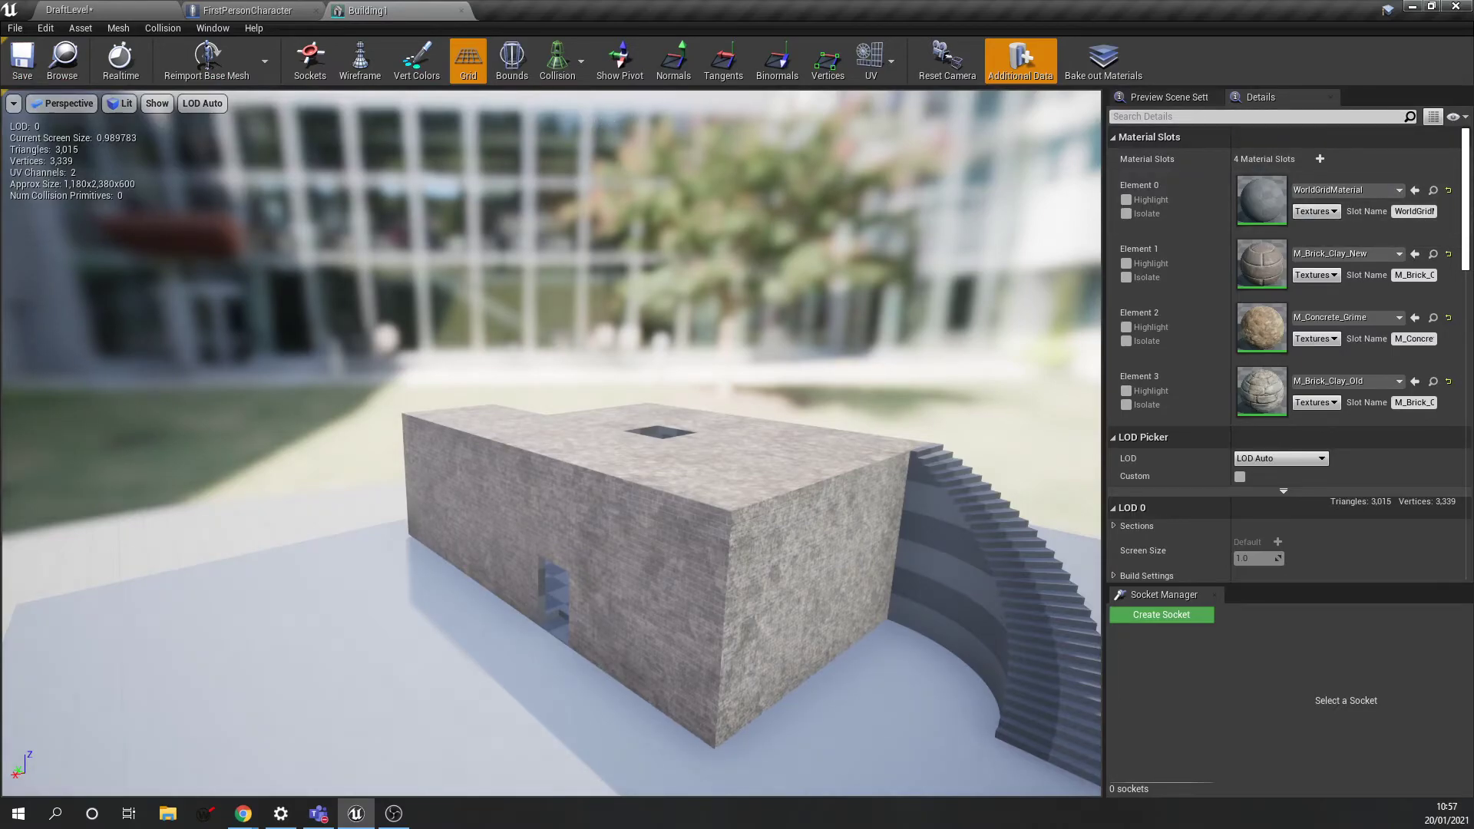
# Play-test the level by walking the character up to Building1 and inside it to check its collision, and stop the session
pyautogui.click(60, 9)
pyautogui.click(975, 61)
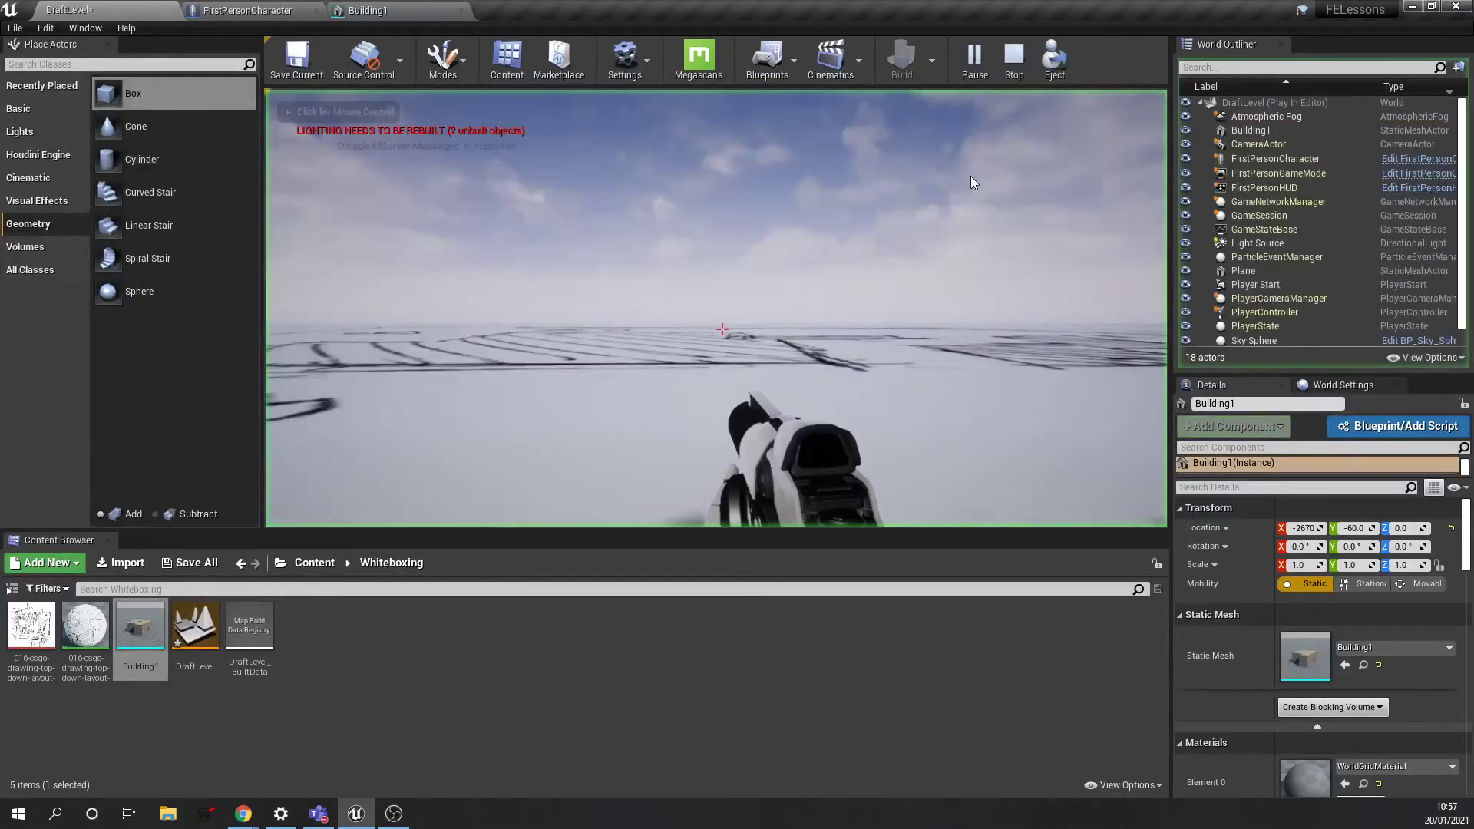
pyautogui.press('w')
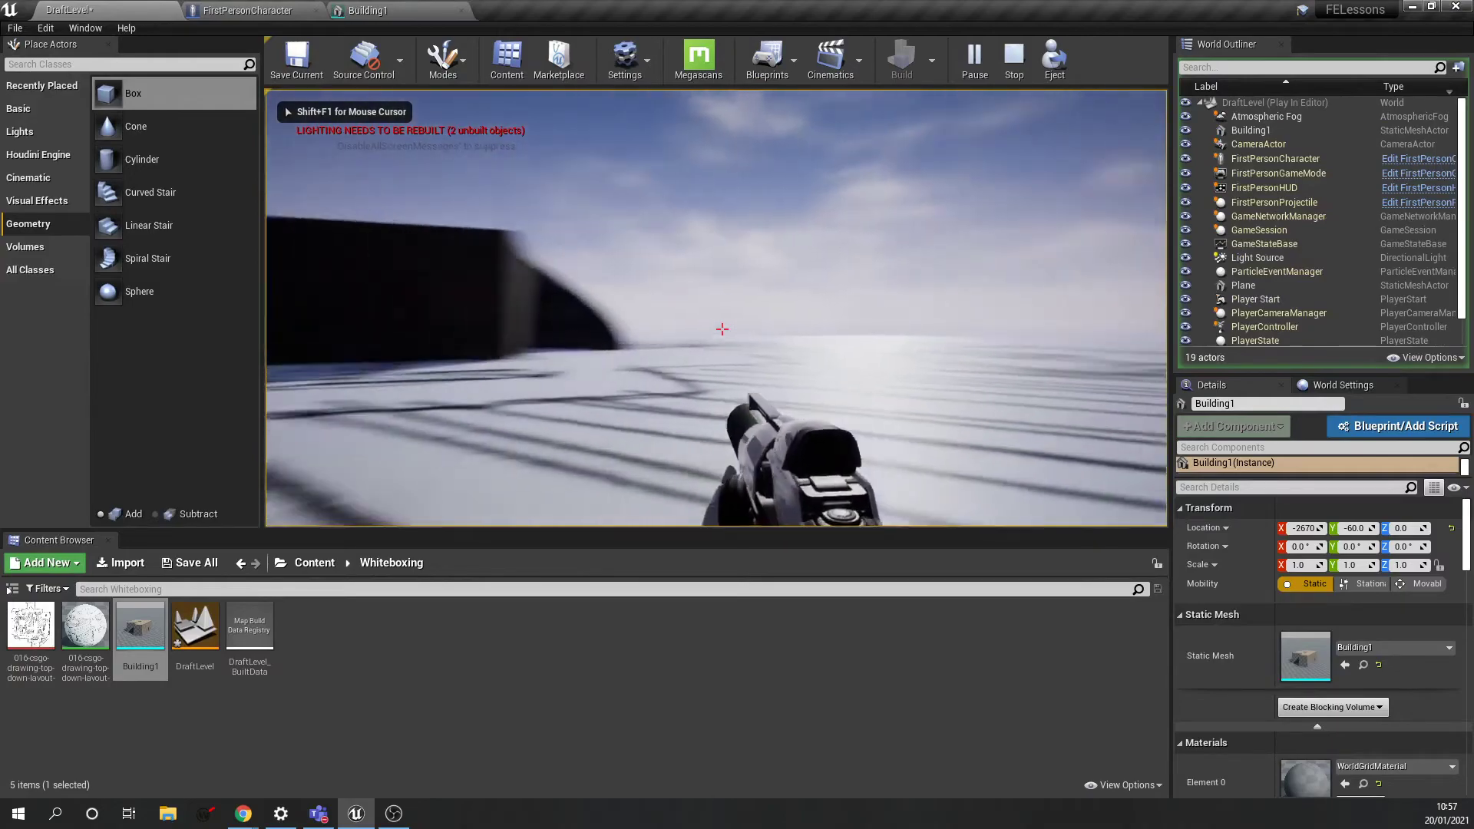
pyautogui.press('w')
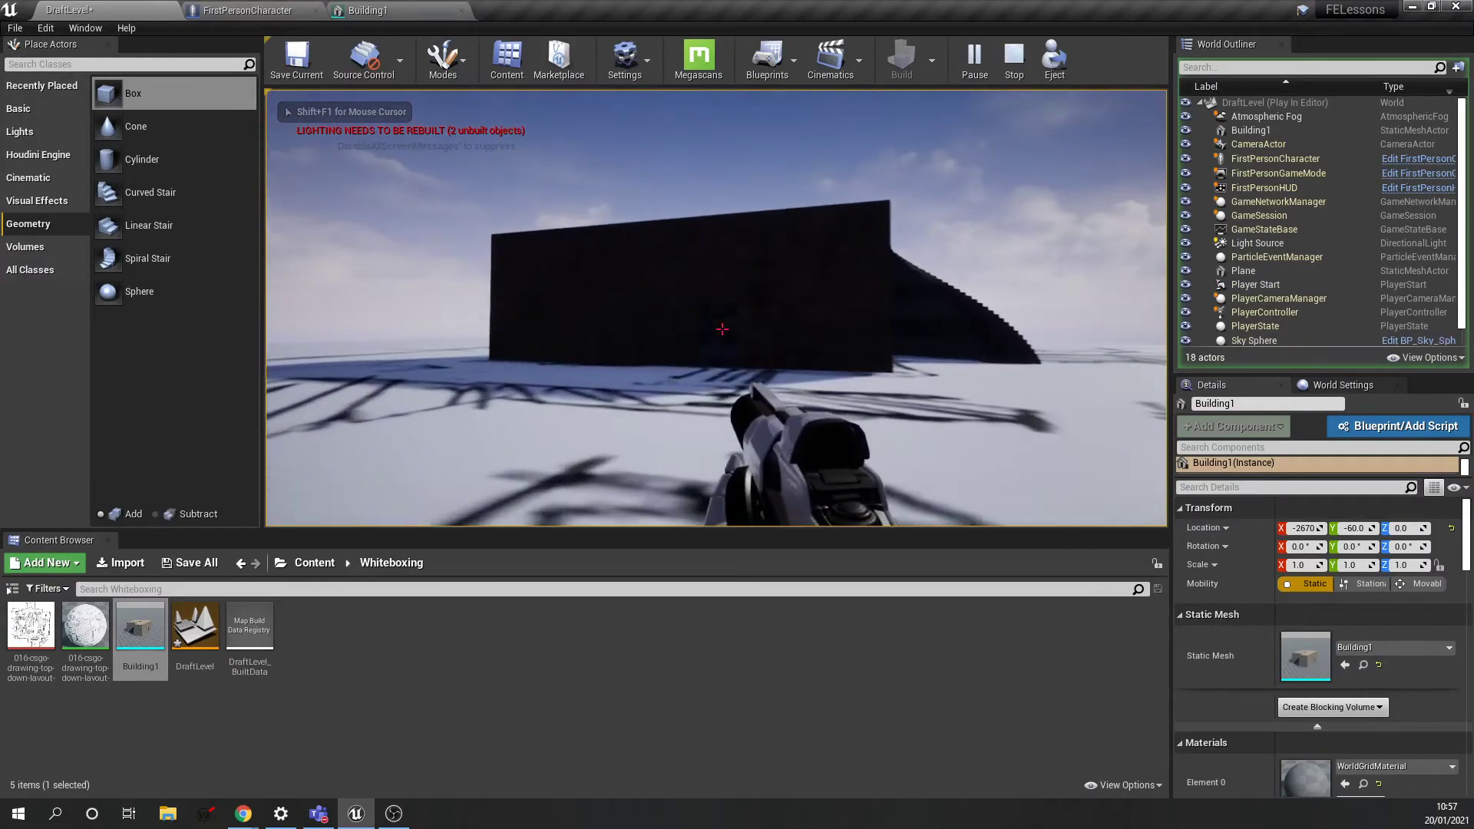
pyautogui.press('w')
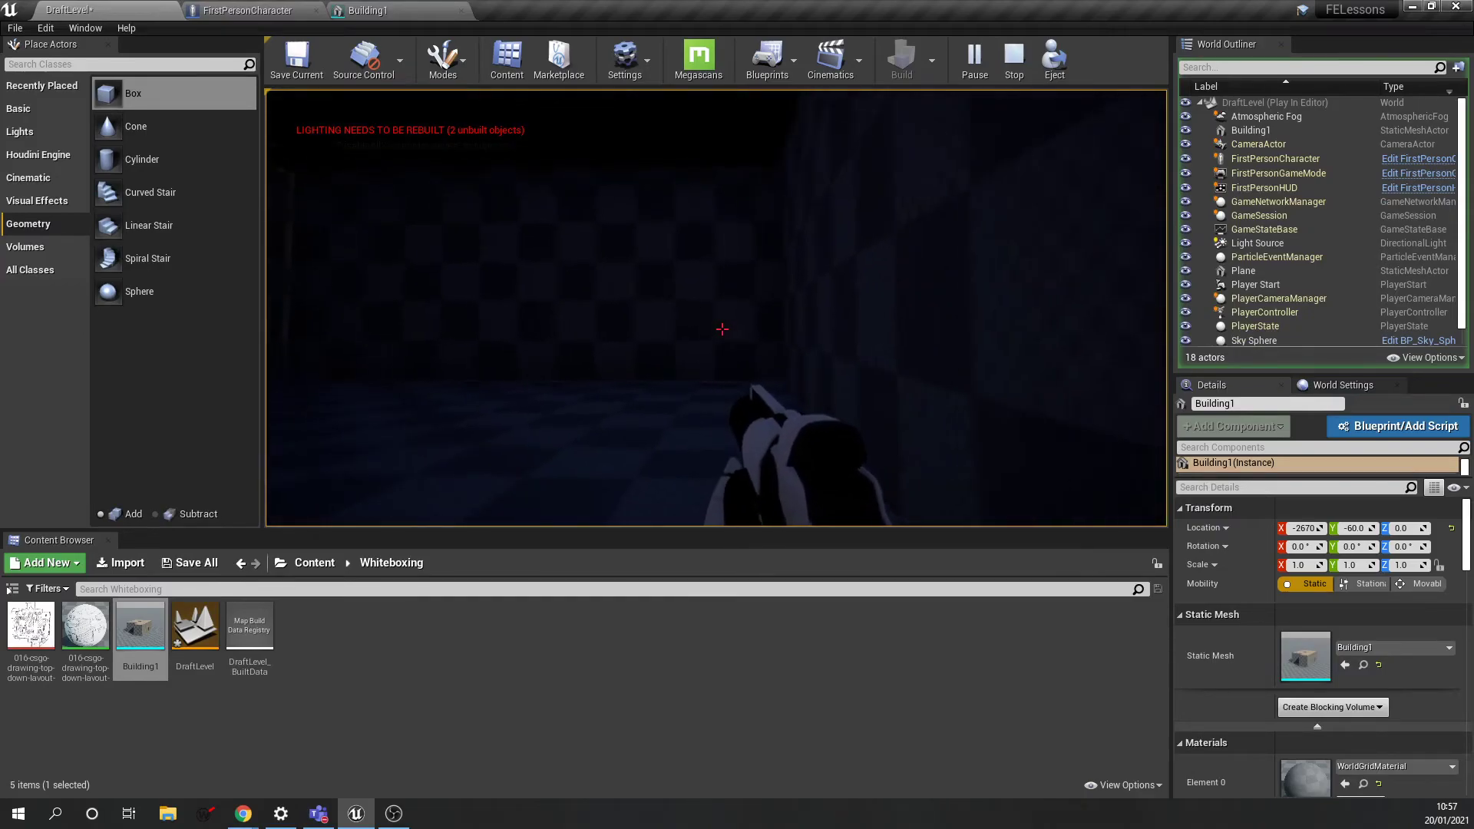
pyautogui.press('w')
pyautogui.press('w')
pyautogui.press('w')
pyautogui.press('Escape')
# Set the Building1 mesh's collision complexity to Use Complex Collision As Simple
pyautogui.click(380, 10)
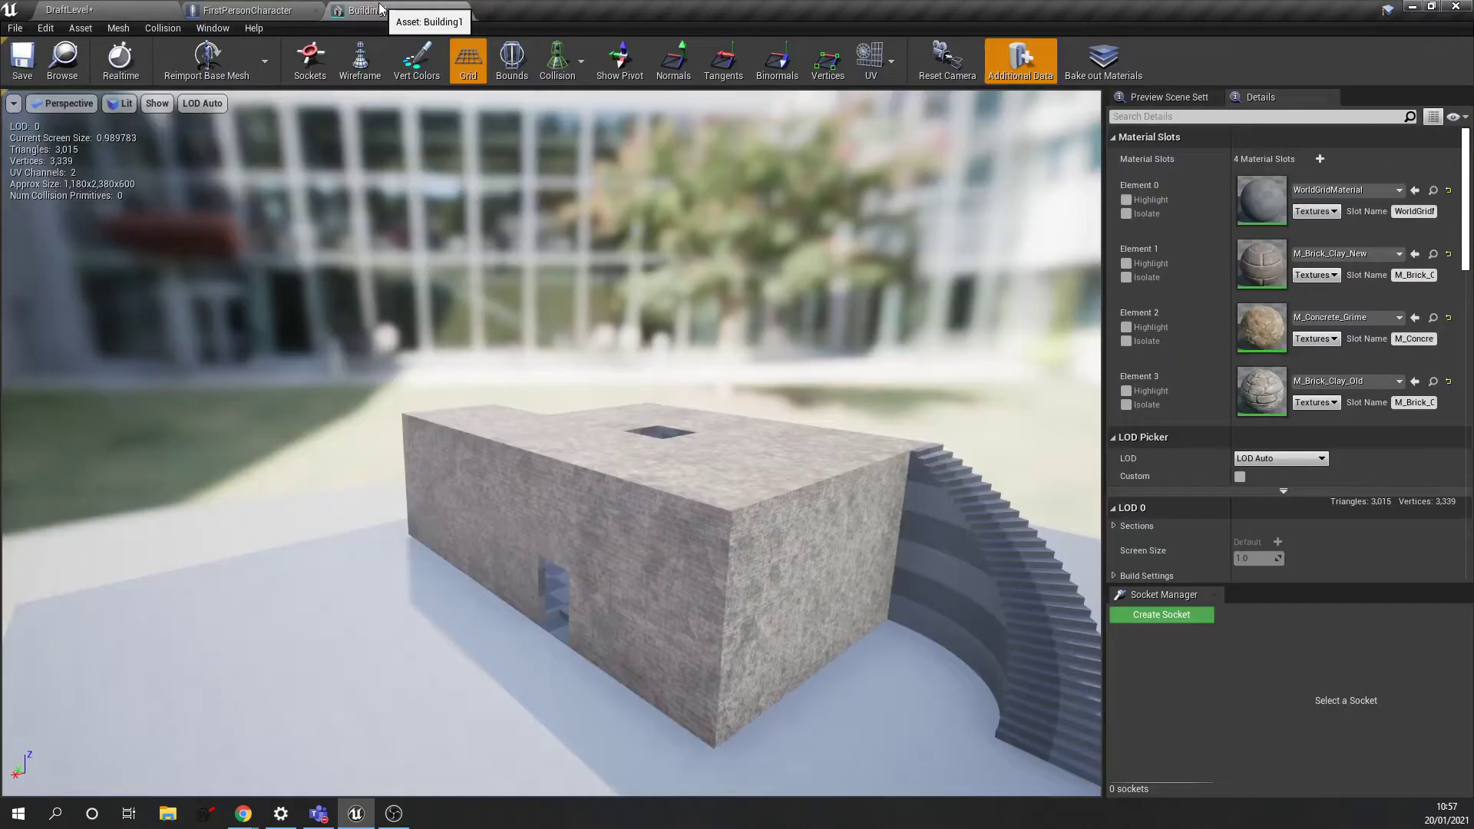
pyautogui.scroll(-10, 1342, 390)
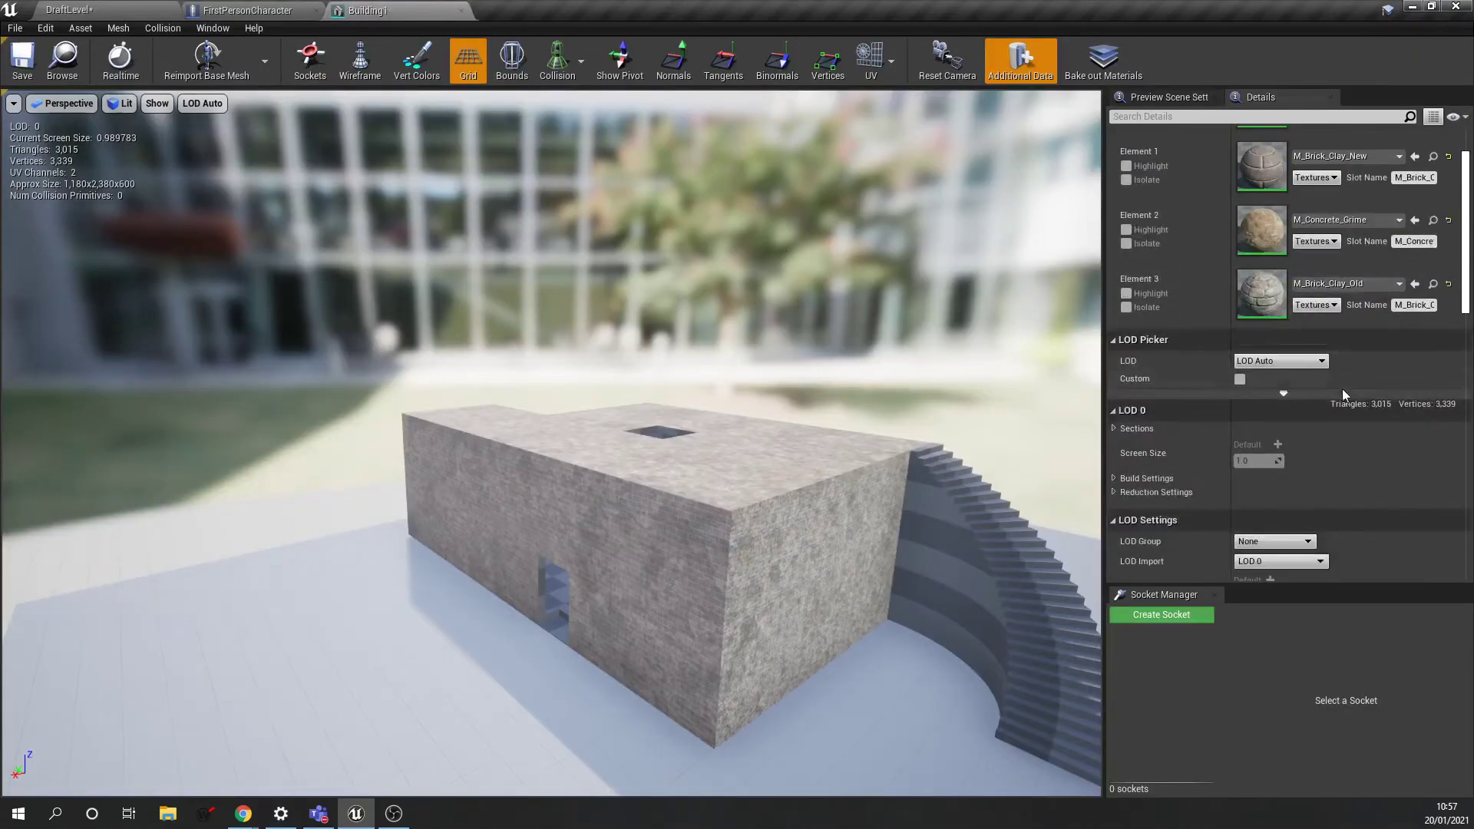
pyautogui.scroll(-4, 1356, 370)
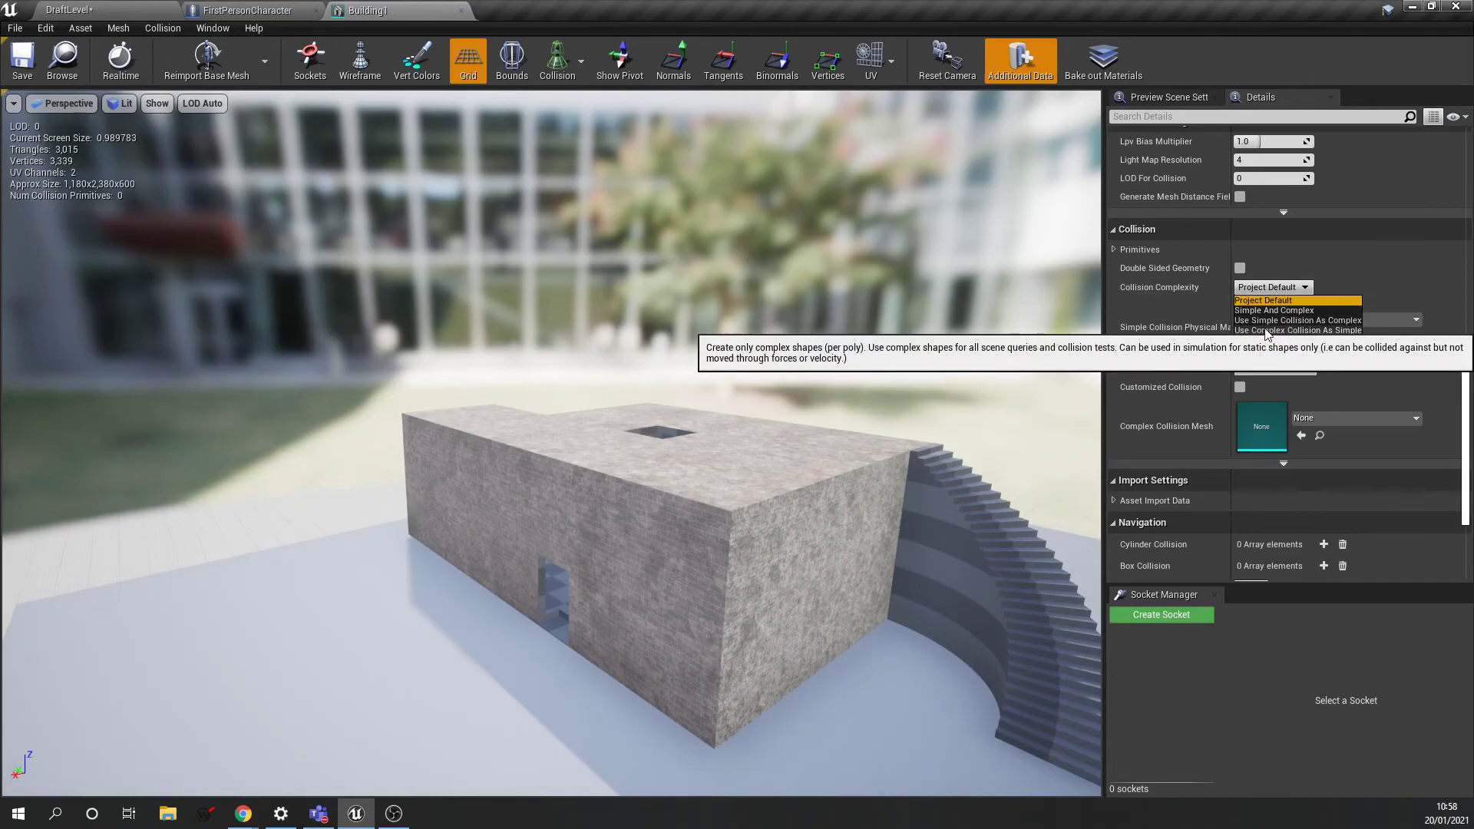
pyautogui.click(1325, 331)
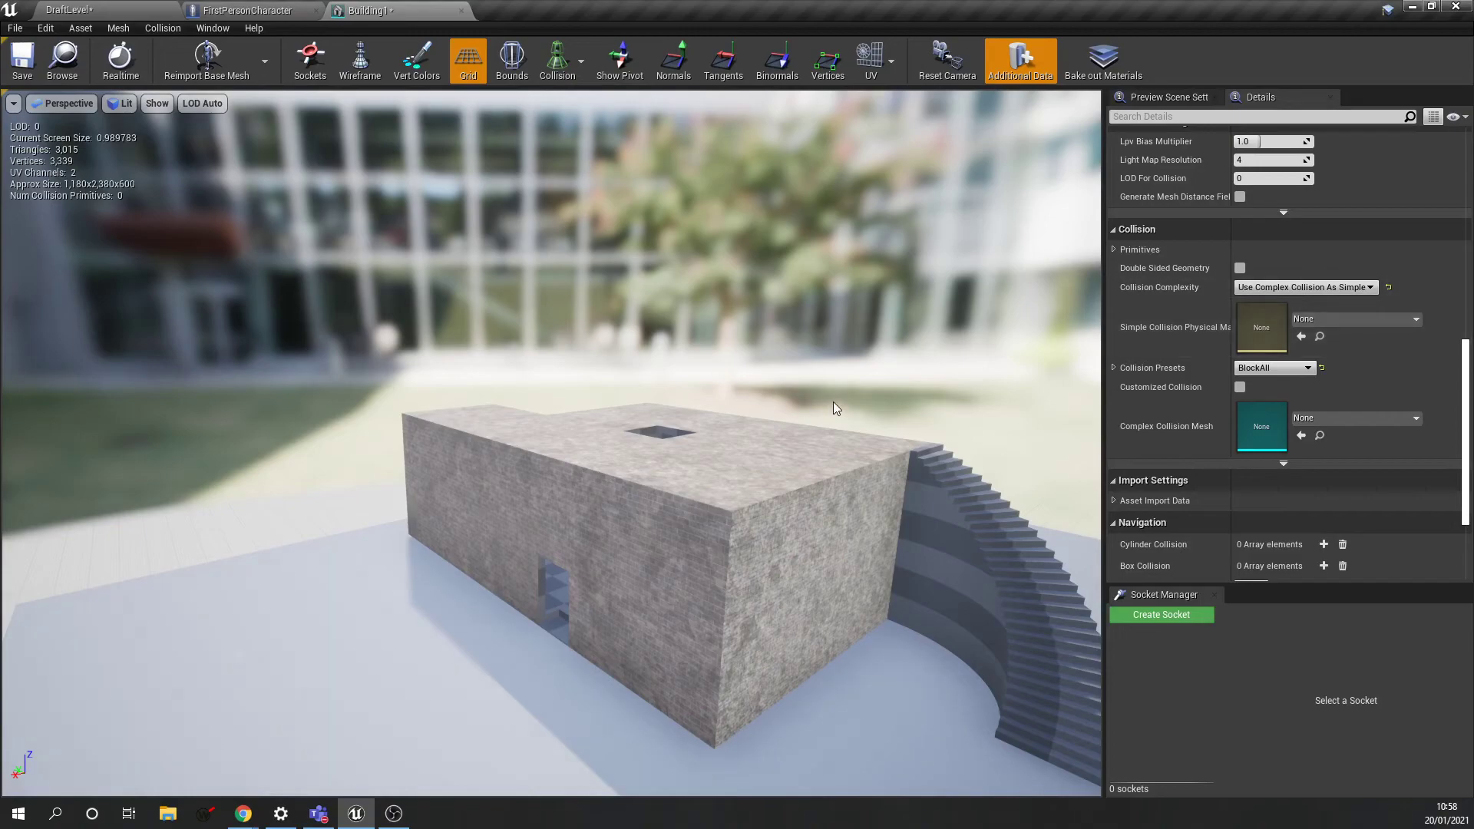
# Examine the Building1 mesh's brick wall, doorway, roof opening and curved stairs in its editor
pyautogui.moveTo(785, 426)
pyautogui.mouseDown(button='right')
pyautogui.moveTo(804, 492)
pyautogui.moveTo(788, 541)
pyautogui.moveTo(810, 469)
pyautogui.moveTo(749, 495)
pyautogui.moveTo(809, 421)
pyautogui.moveTo(811, 368)
pyautogui.moveTo(813, 430)
pyautogui.moveTo(894, 418)
pyautogui.moveTo(825, 452)
pyautogui.moveTo(845, 430)
pyautogui.moveTo(922, 426)
pyautogui.moveTo(807, 436)
pyautogui.mouseUp(button='right')
pyautogui.moveTo(806, 435); pyautogui.dragTo(804, 402)
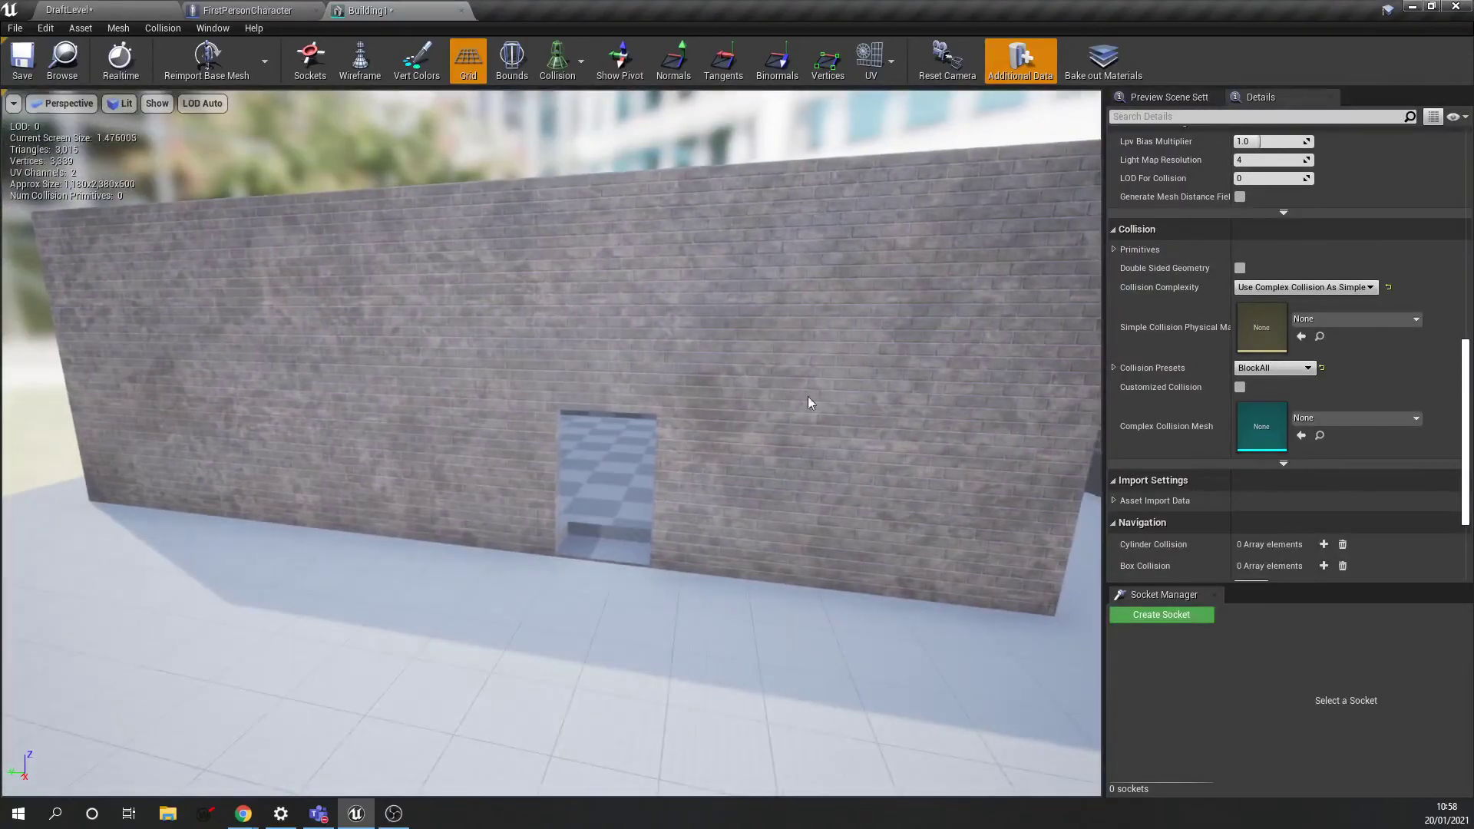
pyautogui.moveTo(882, 347)
pyautogui.mouseDown()
pyautogui.moveTo(841, 353)
pyautogui.moveTo(842, 319)
pyautogui.moveTo(837, 364)
pyautogui.moveTo(843, 338)
pyautogui.moveTo(871, 352)
pyautogui.mouseUp()
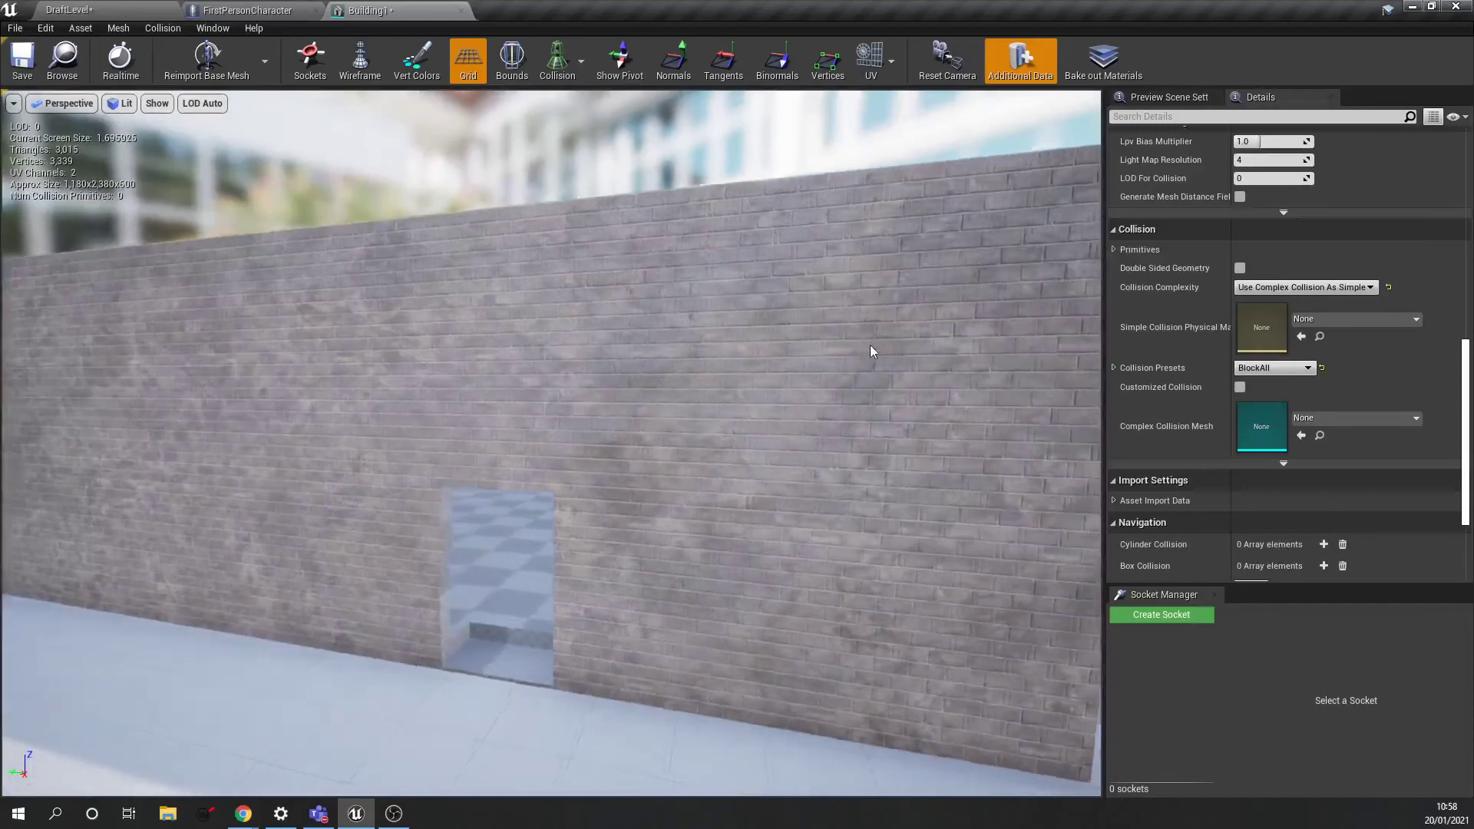
pyautogui.moveTo(691, 175)
pyautogui.mouseDown(button='right')
pyautogui.moveTo(668, 153)
pyautogui.moveTo(676, 207)
pyautogui.moveTo(699, 192)
pyautogui.moveTo(691, 175)
pyautogui.mouseUp(button='right')
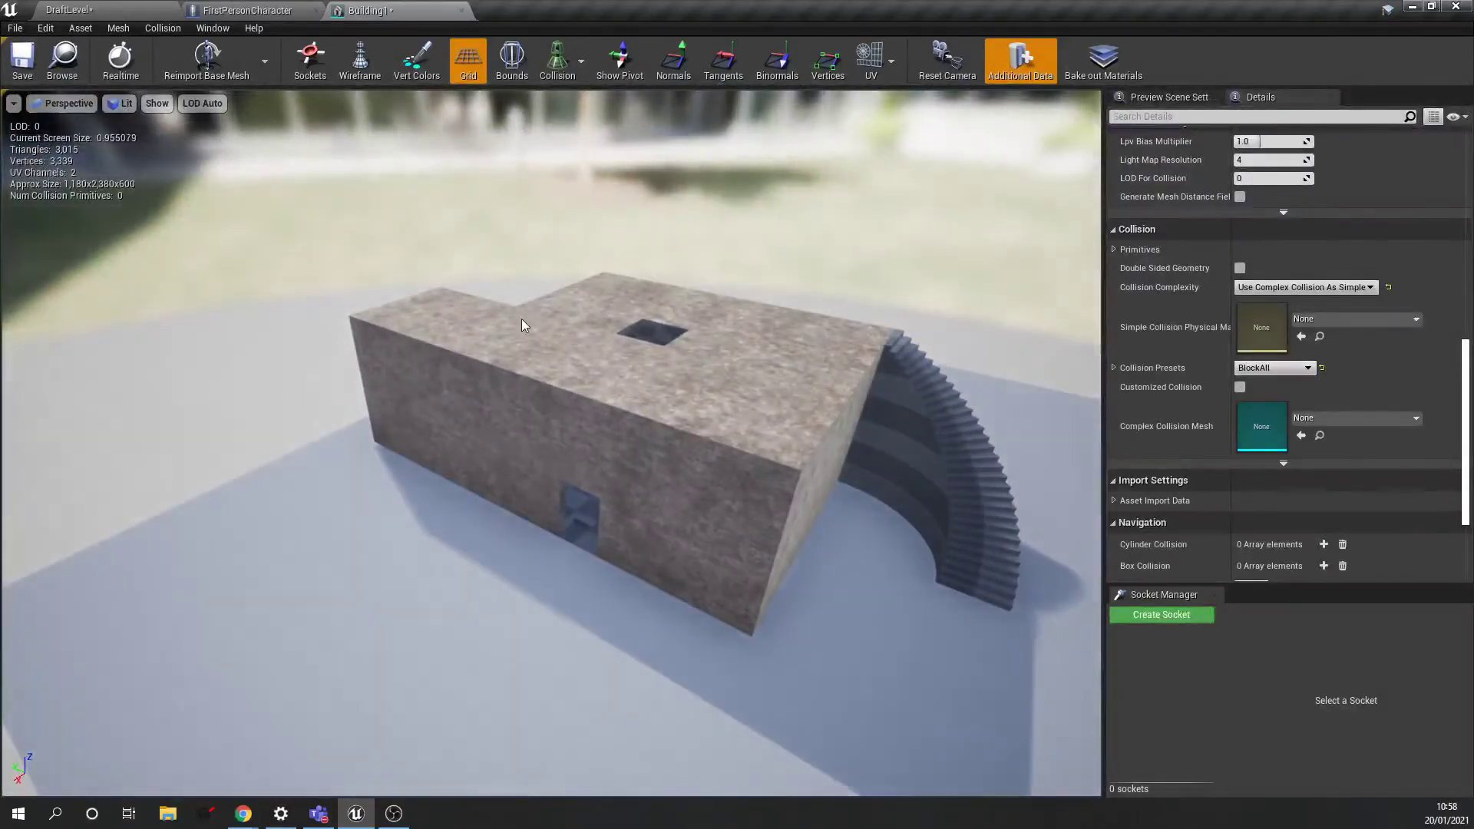
pyautogui.moveTo(551, 442)
pyautogui.mouseDown(button='right')
pyautogui.moveTo(568, 461)
pyautogui.moveTo(523, 453)
pyautogui.moveTo(537, 484)
pyautogui.moveTo(568, 446)
pyautogui.moveTo(557, 407)
pyautogui.moveTo(564, 484)
pyautogui.moveTo(568, 438)
pyautogui.moveTo(560, 457)
pyautogui.mouseUp(button='right')
pyautogui.press('w')
pyautogui.press('s')
pyautogui.moveTo(799, 414)
pyautogui.mouseDown(button='right')
pyautogui.moveTo(806, 361)
pyautogui.moveTo(795, 430)
pyautogui.moveTo(800, 414)
pyautogui.mouseUp(button='right')
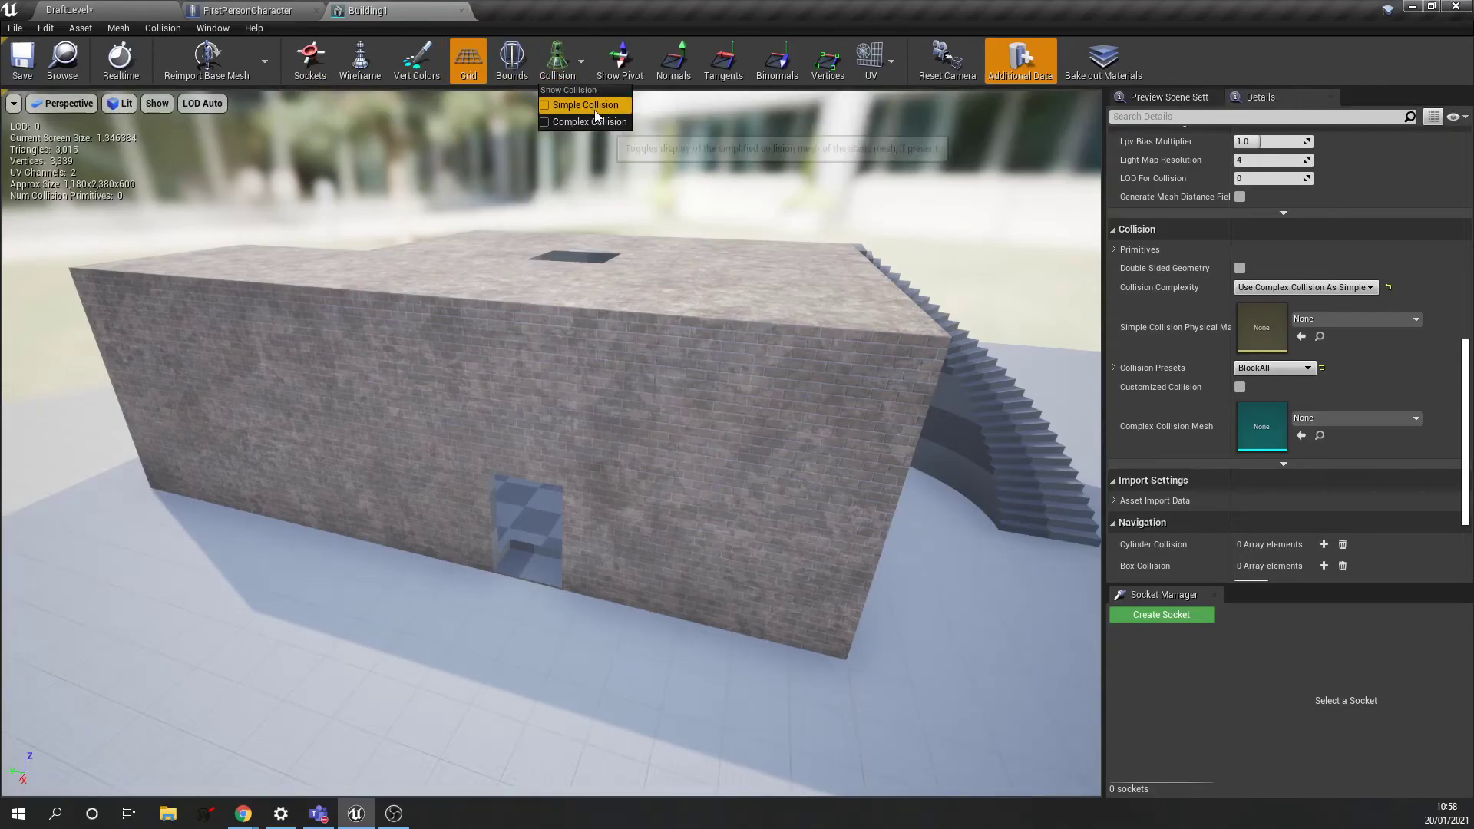
# Display Building1's complex collision, examine its wireframe around the building, and save and close the mesh asset
pyautogui.moveTo(697, 359); pyautogui.dragTo(637, 392, button='right')
pyautogui.press('w')
pyautogui.press('w')
pyautogui.press('s')
pyautogui.press('w')
pyautogui.press('a')
pyautogui.press('s')
pyautogui.press('w')
pyautogui.press('s')
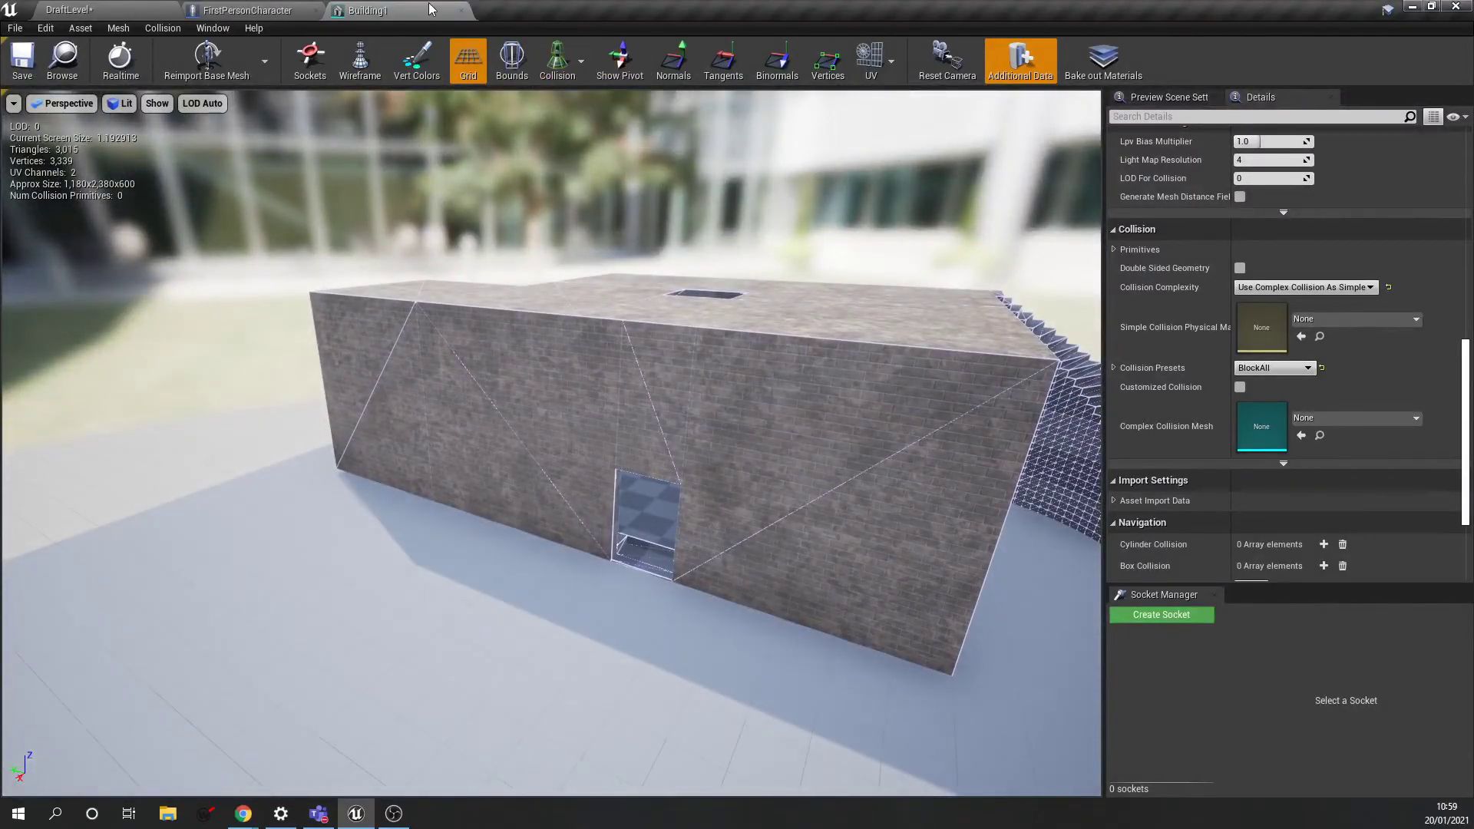
pyautogui.click(460, 13)
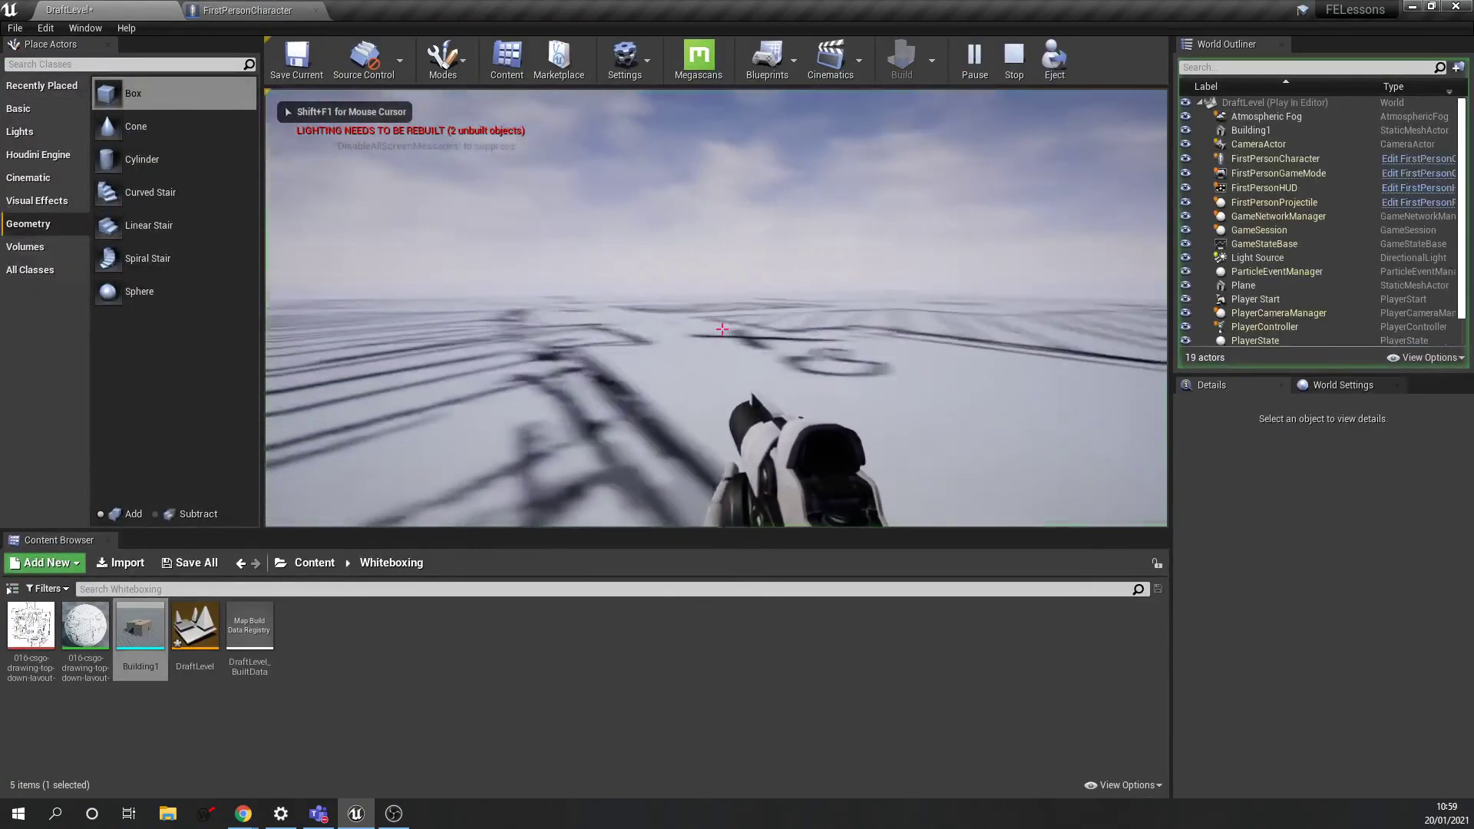
# Play-test the building's collision by walking through its interior, over the roof and down through the roof opening, and stop the session
pyautogui.press('w')
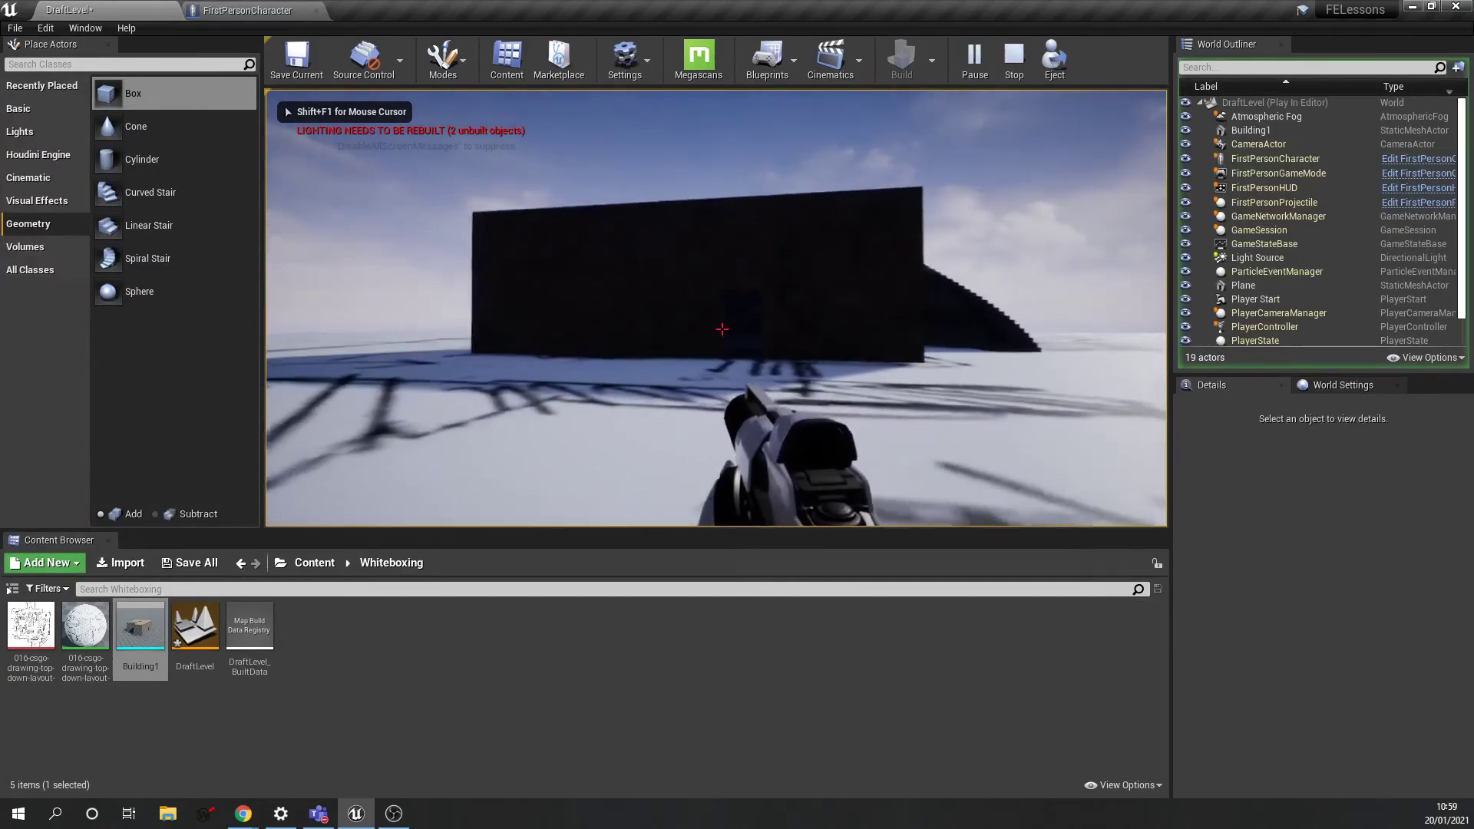
pyautogui.press('w')
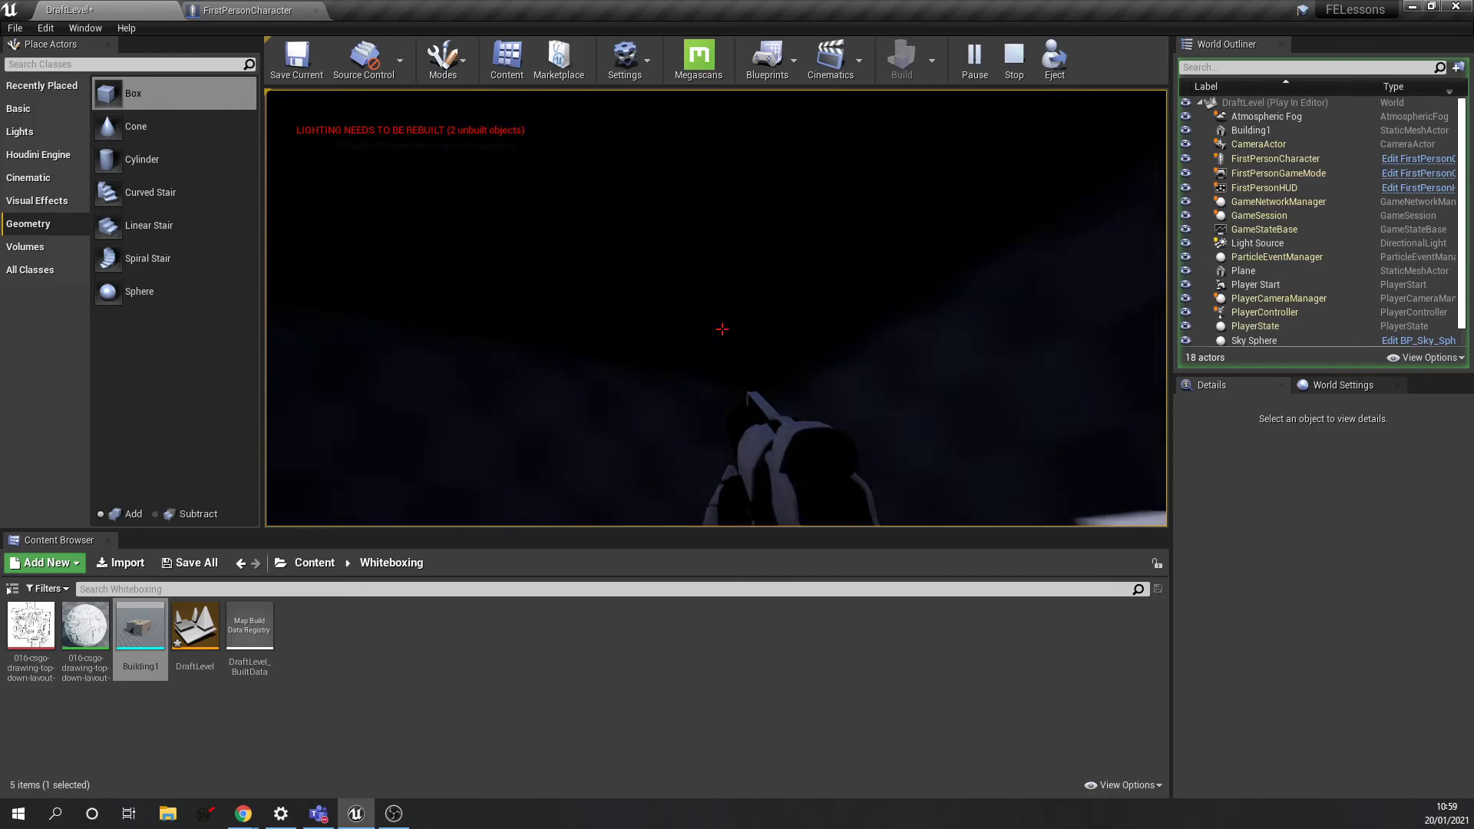
pyautogui.press('w')
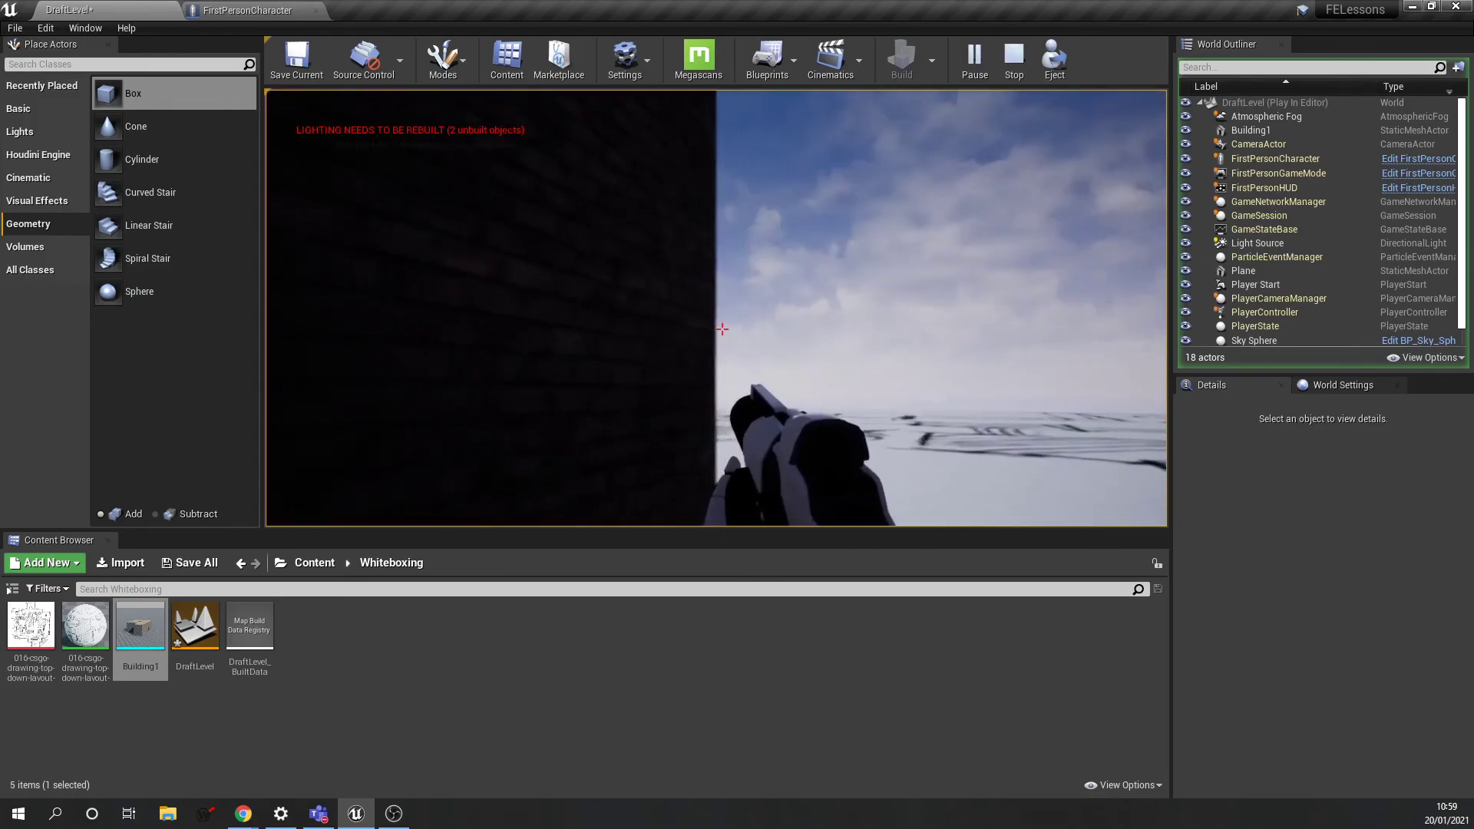
pyautogui.press('w')
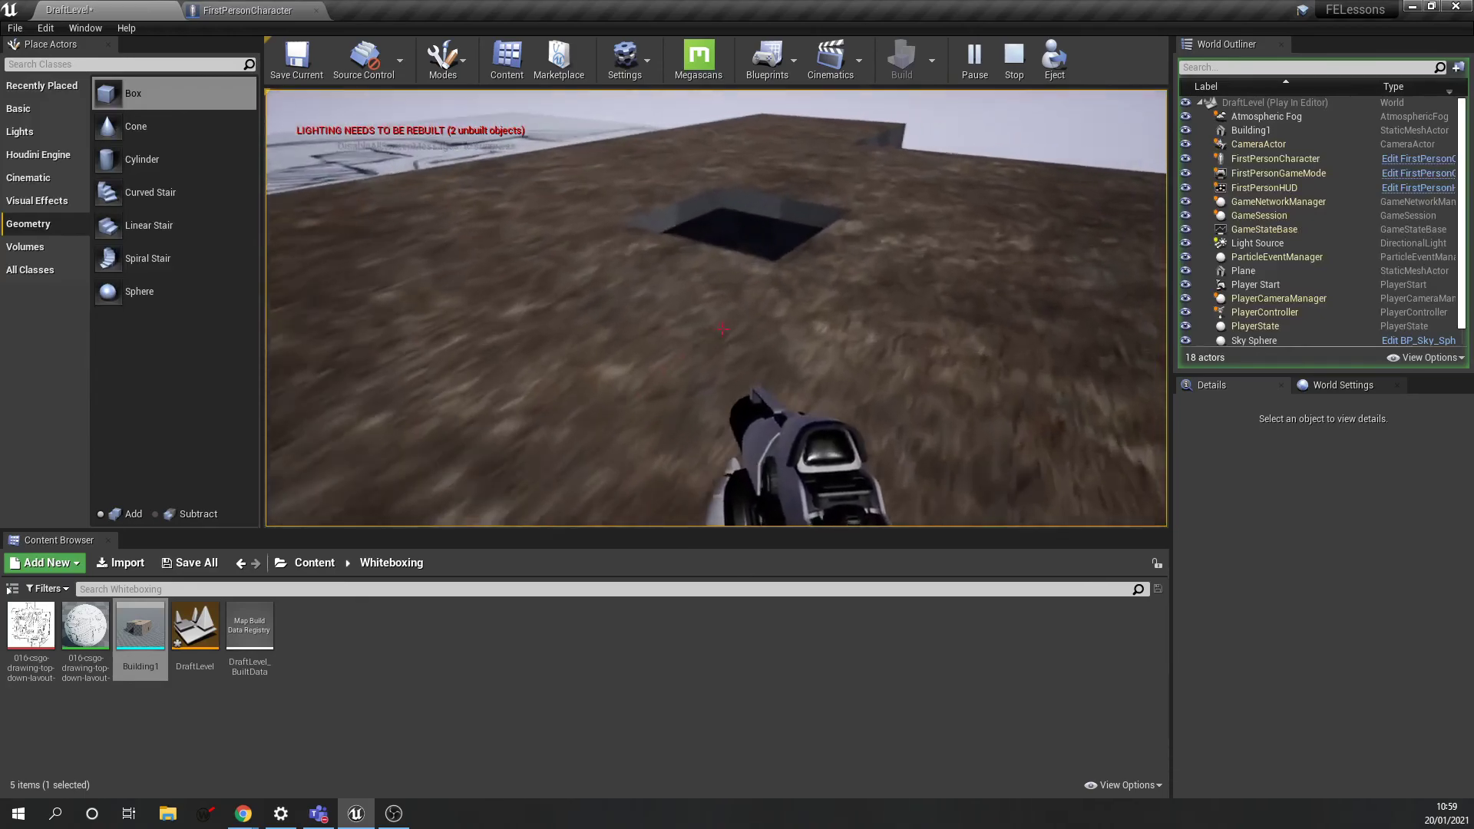
pyautogui.press('w')
pyautogui.press('w')
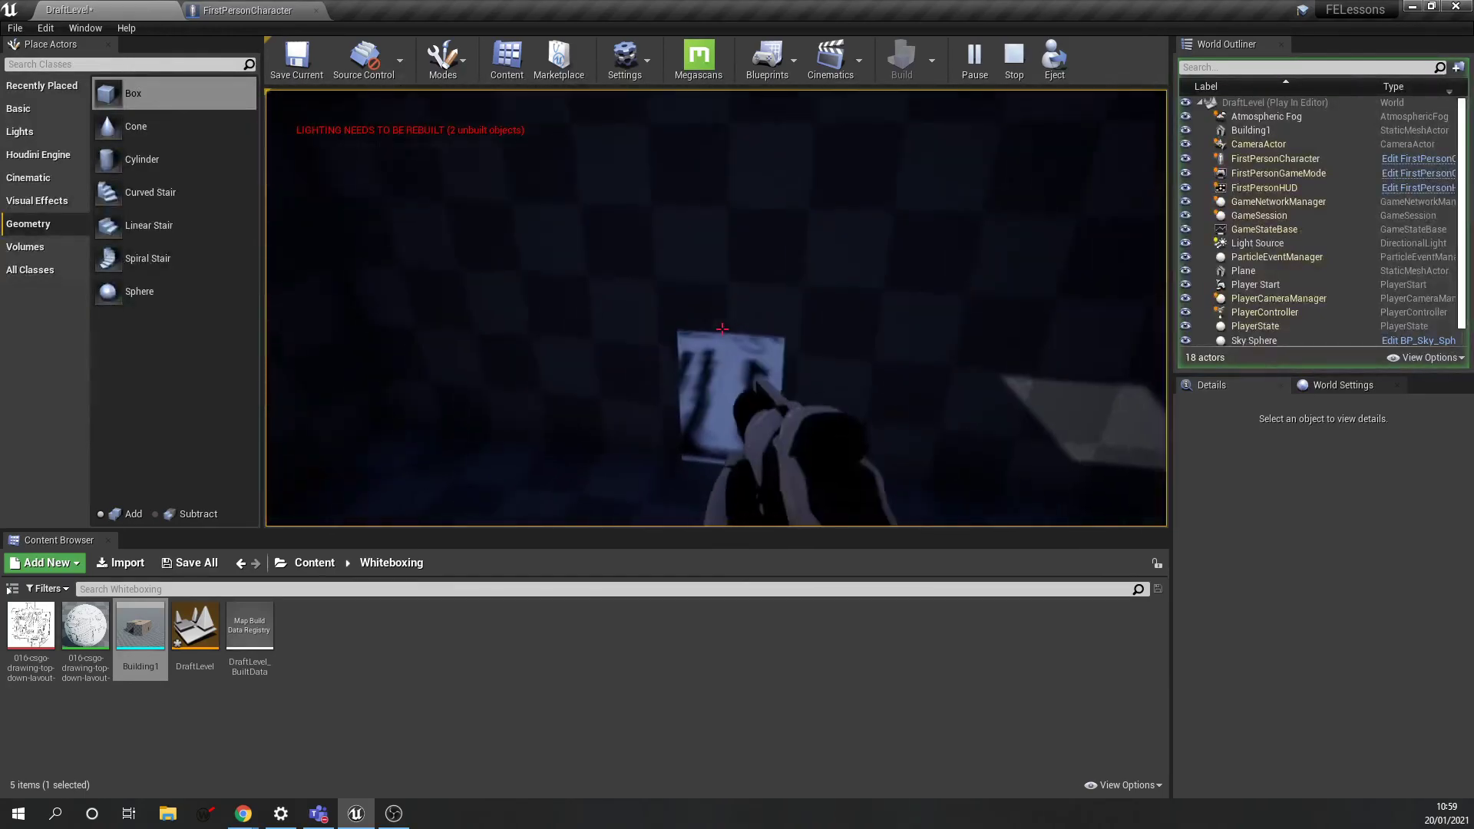
pyautogui.press('w')
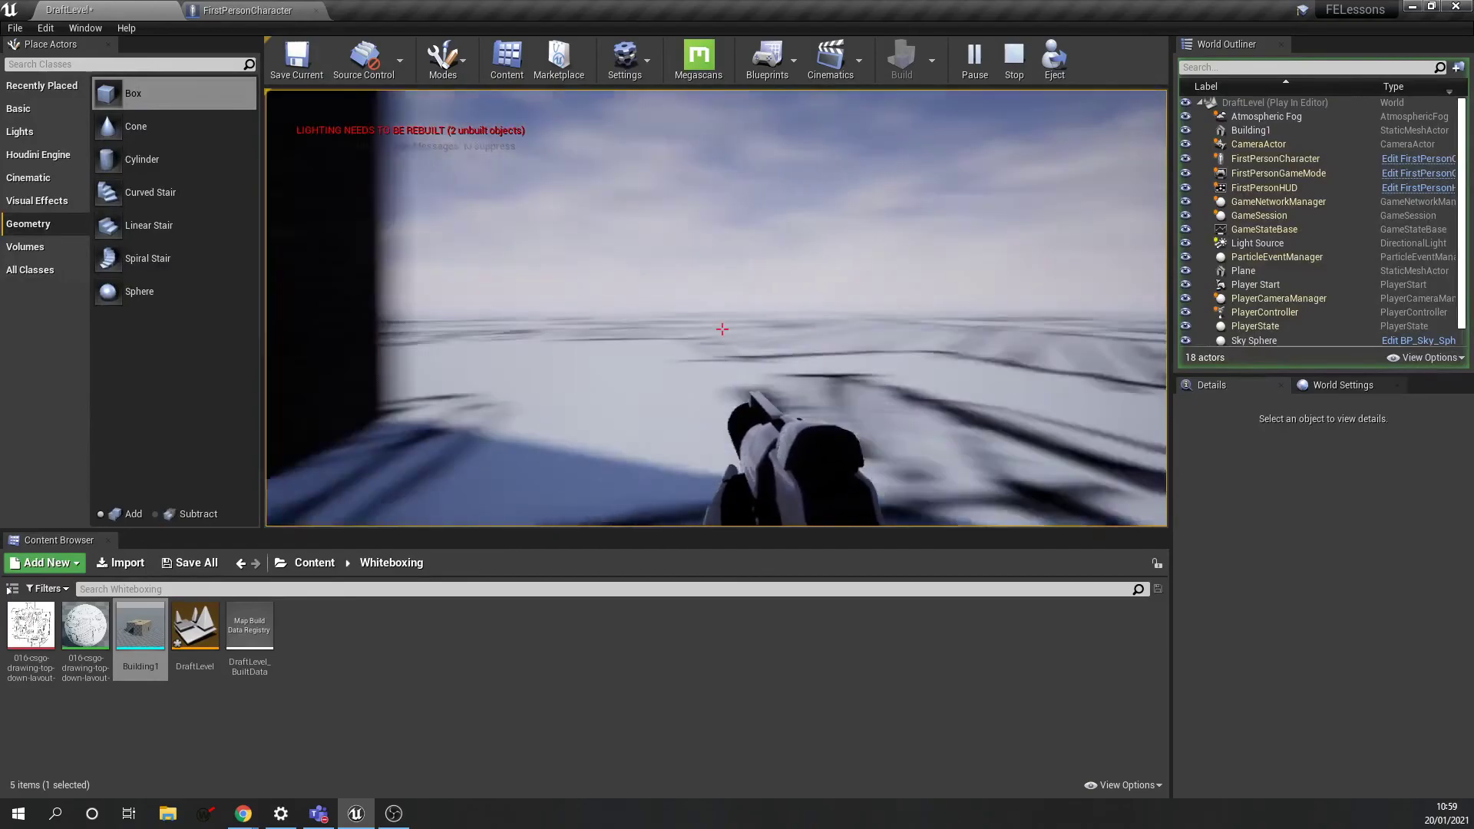
pyautogui.press('Escape')
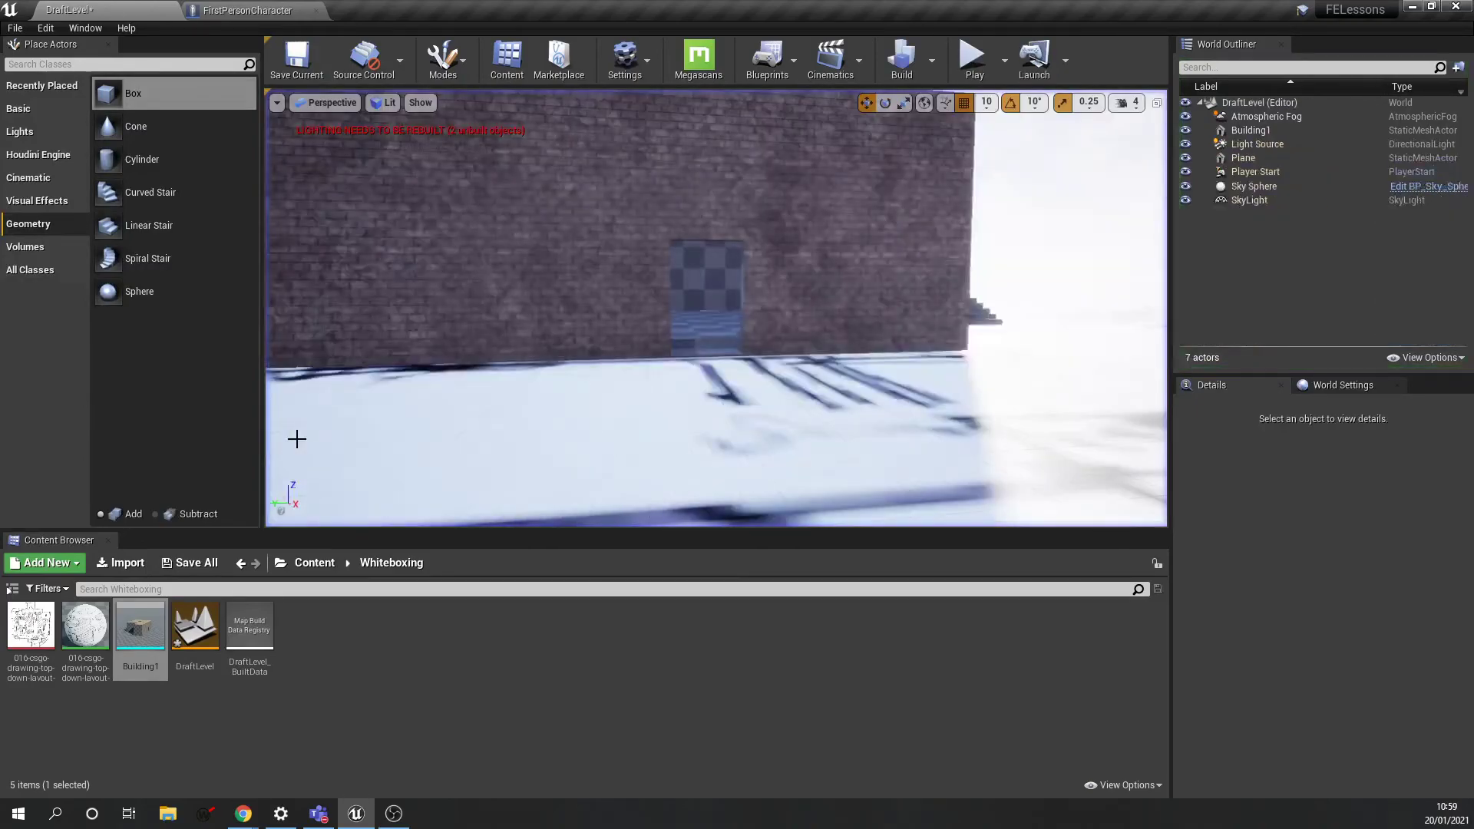
# Select Building1 in the level and inspect its roof, walls and doorway, along with the layout sketch on the surrounding ground
pyautogui.moveTo(712, 377); pyautogui.dragTo(572, 325, button='right')
pyautogui.moveTo(781, 351)
pyautogui.mouseDown(button='right')
pyautogui.moveTo(780, 281)
pyautogui.moveTo(781, 366)
pyautogui.moveTo(781, 311)
pyautogui.moveTo(806, 384)
pyautogui.moveTo(789, 346)
pyautogui.mouseUp(button='right')
pyautogui.press('w')
pyautogui.press('e')
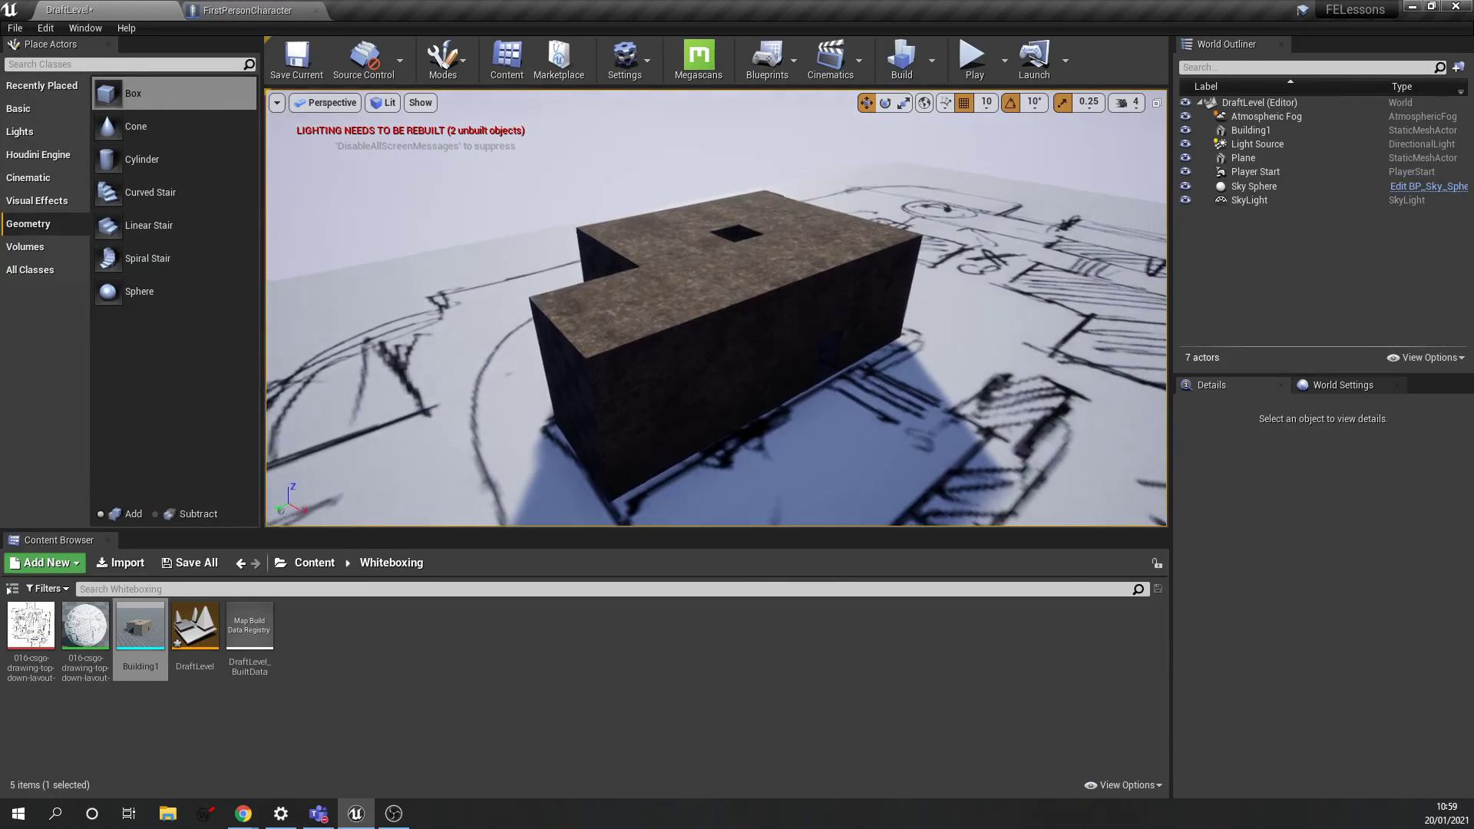
pyautogui.press('w')
pyautogui.moveTo(788, 346); pyautogui.dragTo(776, 396, button='right')
pyautogui.moveTo(788, 346); pyautogui.dragTo(788, 346, button='right')
pyautogui.click(749, 313)
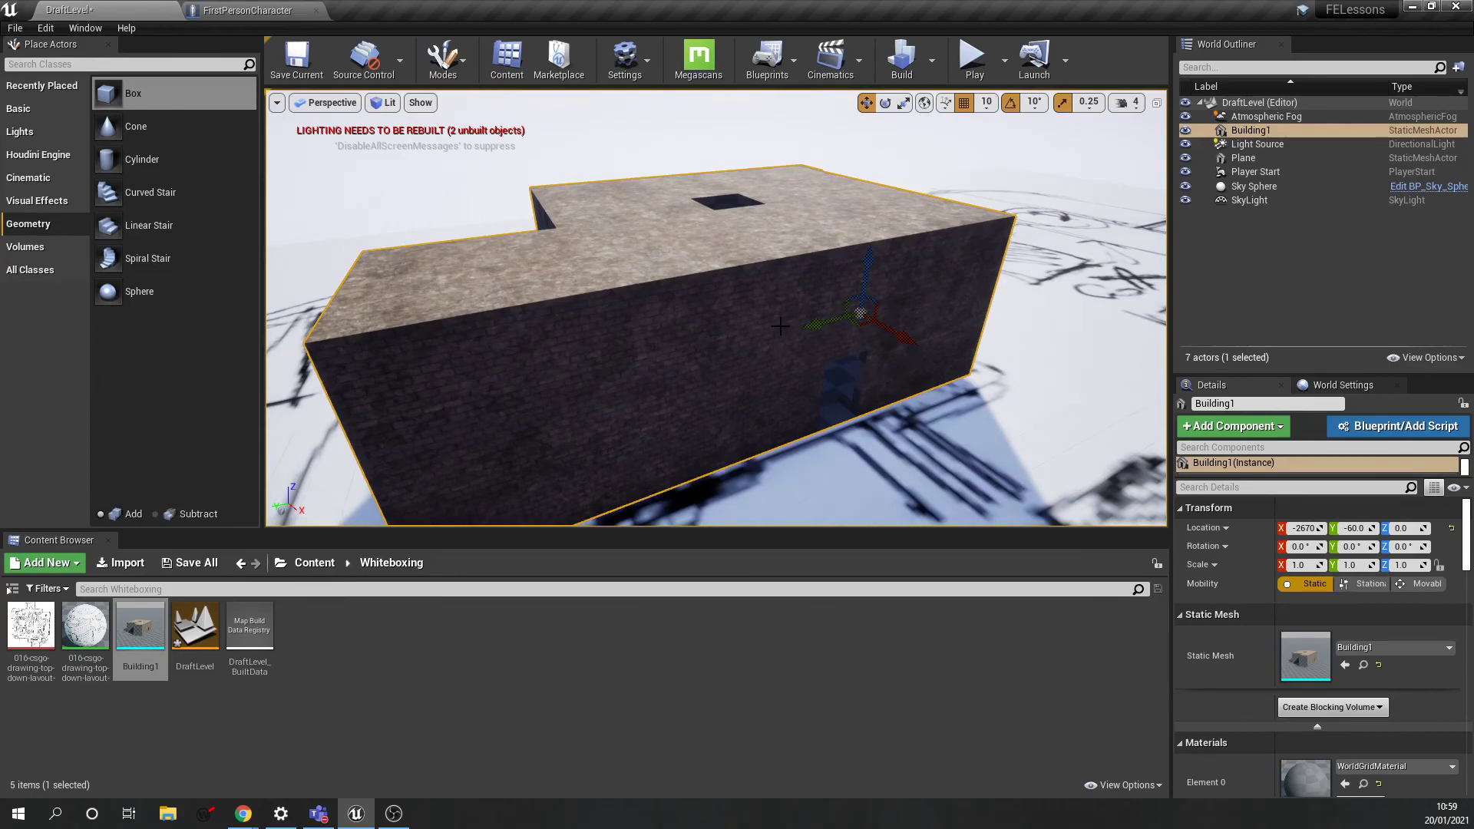
pyautogui.moveTo(715, 328)
pyautogui.mouseDown(button='right')
pyautogui.moveTo(715, 371)
pyautogui.moveTo(715, 296)
pyautogui.moveTo(709, 329)
pyautogui.mouseUp(button='right')
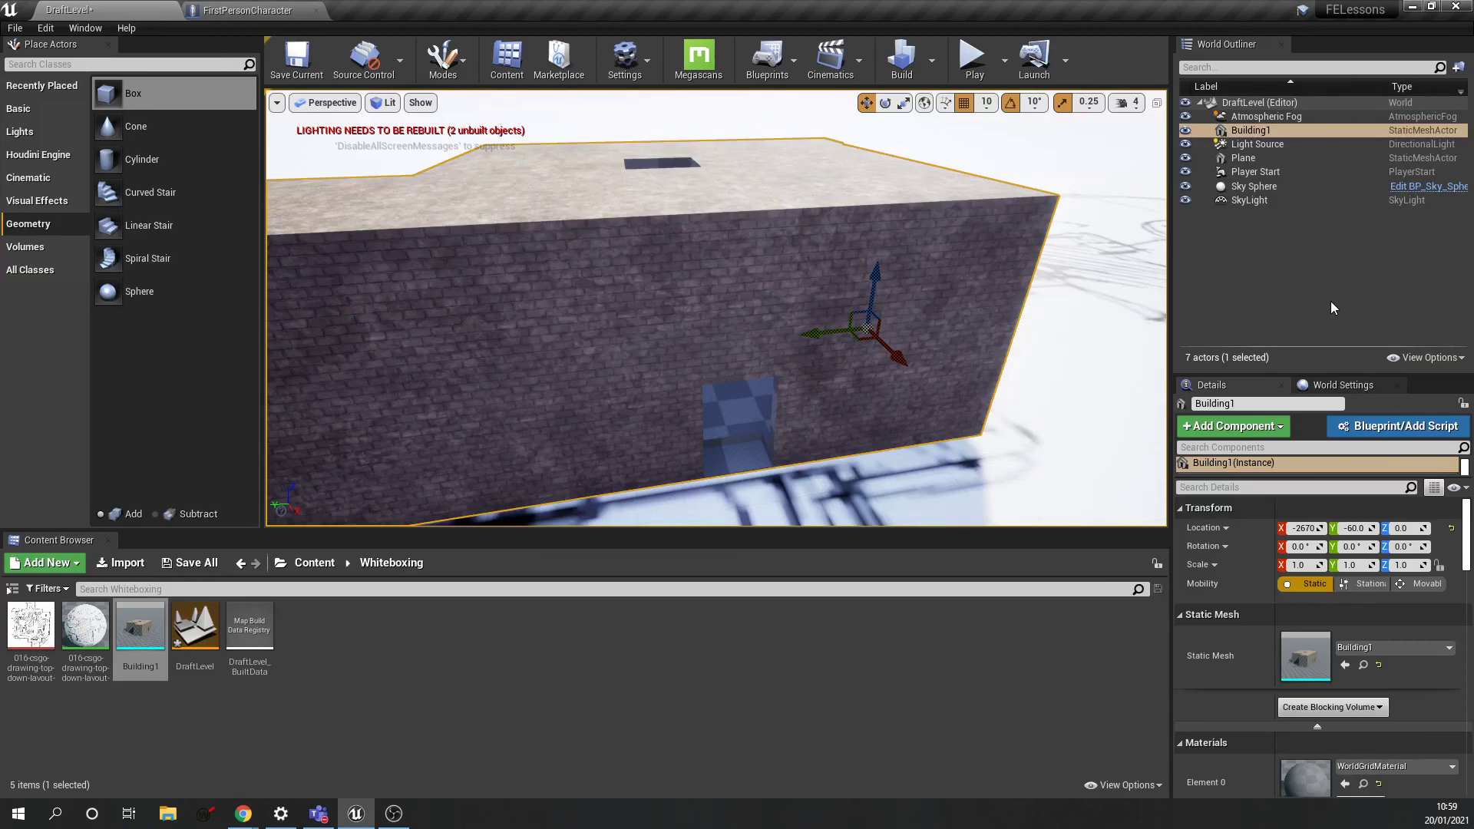
pyautogui.moveTo(1030, 312)
pyautogui.mouseDown(button='right')
pyautogui.moveTo(1221, 281)
pyautogui.moveTo(1030, 313)
pyautogui.moveTo(844, 300)
pyautogui.moveTo(1136, 307)
pyautogui.mouseUp(button='right')
pyautogui.moveTo(384, 337); pyautogui.dragTo(607, 347, button='right')
pyautogui.moveTo(607, 347); pyautogui.dragTo(649, 347)
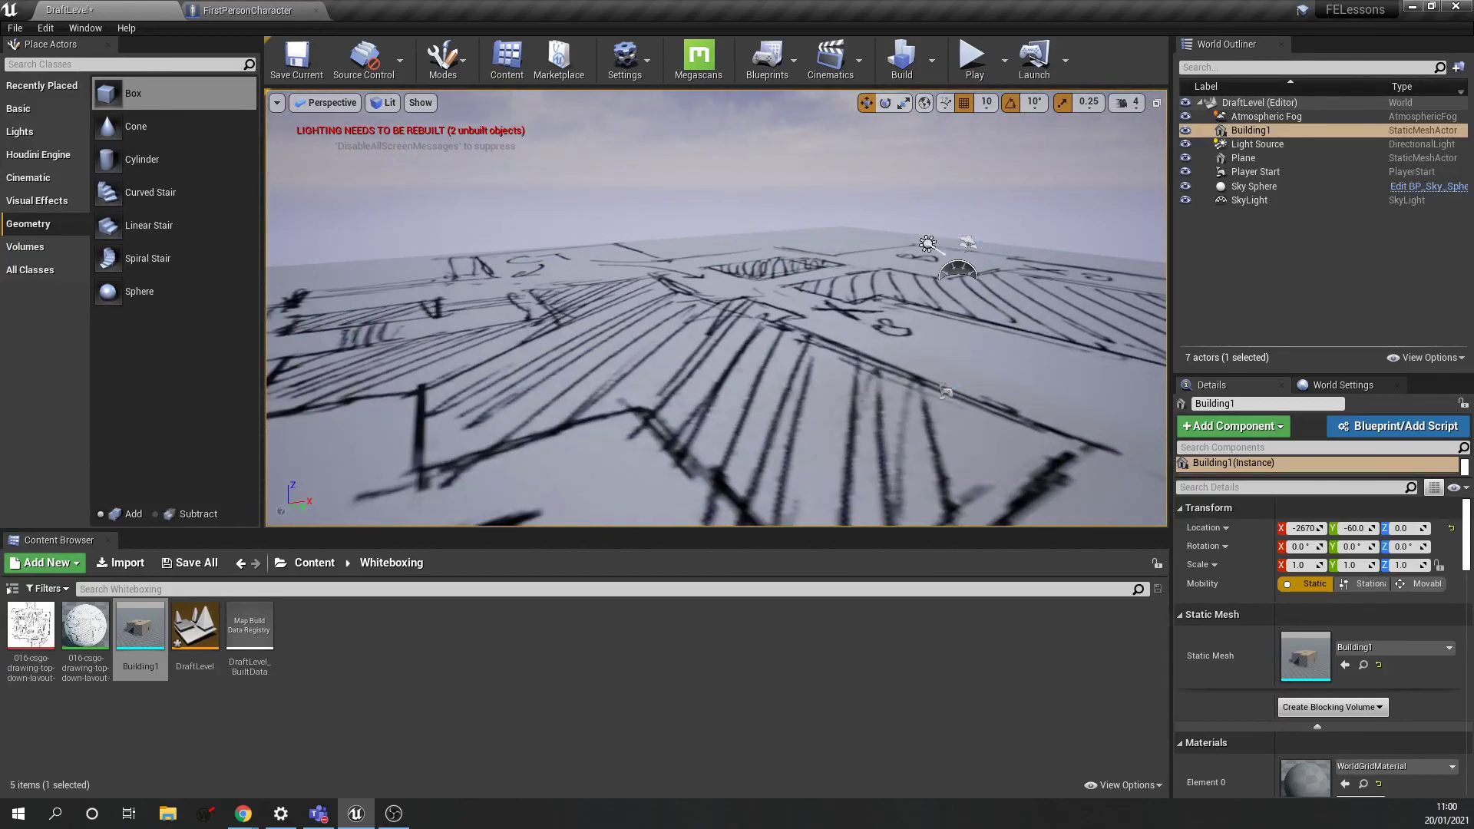